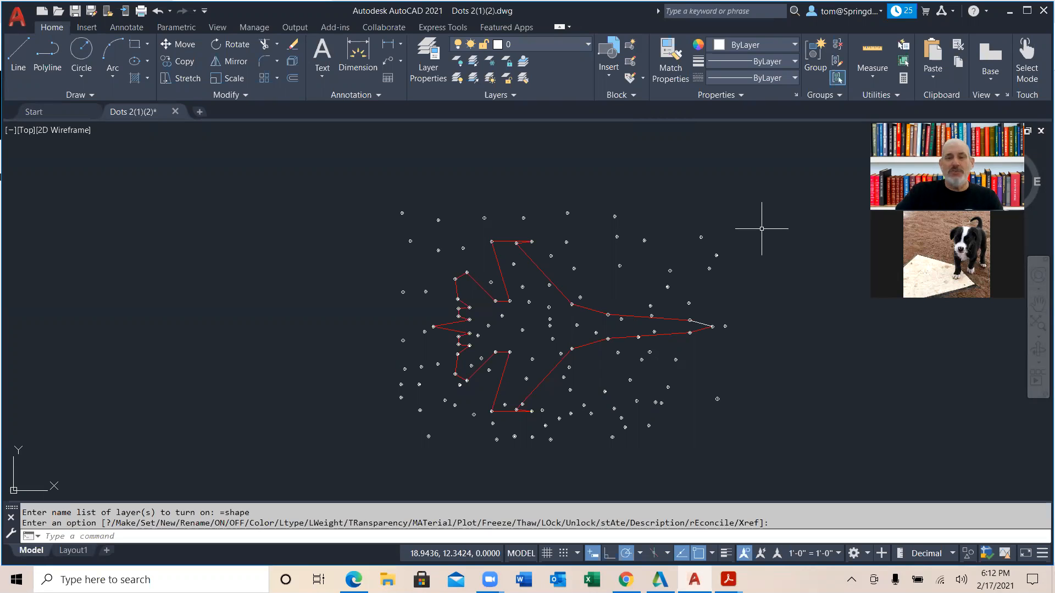
{"action": "scroll", "coordinate": [687, 345], "scroll_direction": "up", "scroll_amount": 4}
{"action": "scroll", "coordinate": [659, 312], "scroll_direction": "up", "scroll_amount": 2}
{"action": "scroll", "coordinate": [656, 314], "scroll_direction": "down", "scroll_amount": 2}
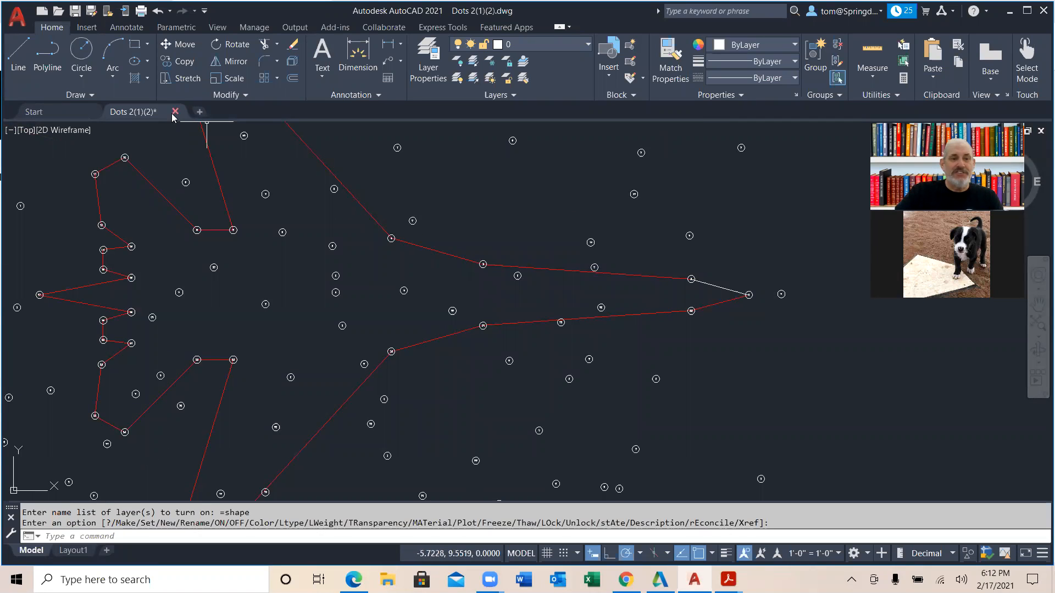
Open the Dots 1(1)(2) drawing from the recent documents and turn on its shape layer.
{"action": "left_click", "coordinate": [65, 114]}
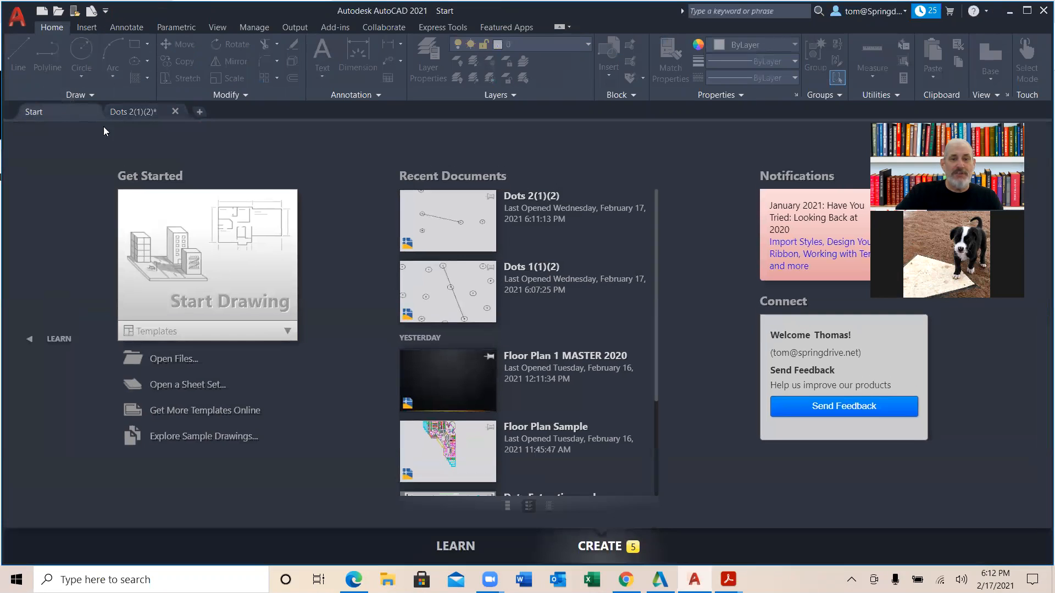
{"action": "left_click", "coordinate": [460, 301]}
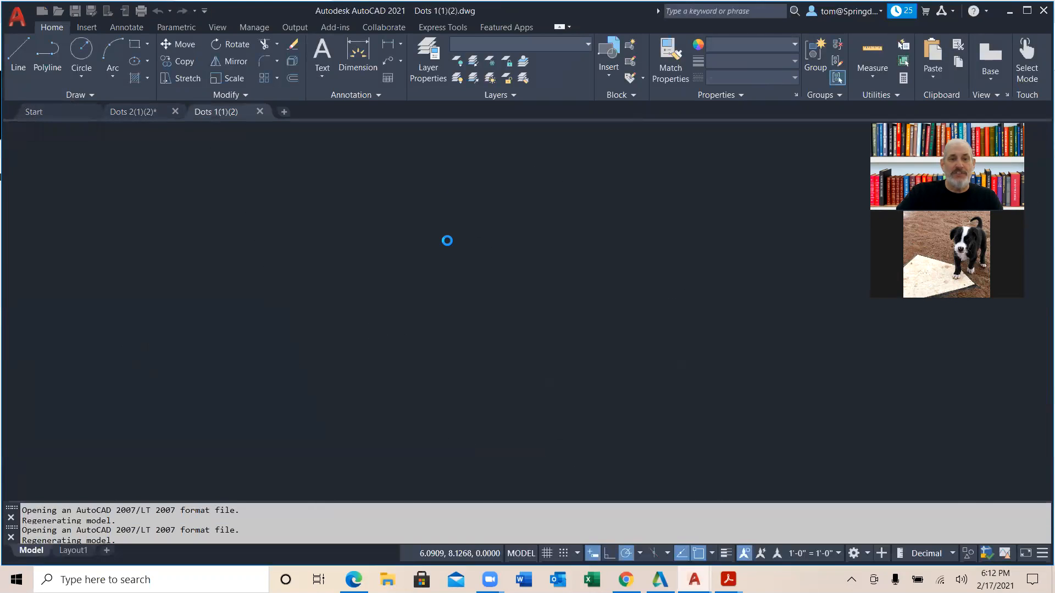
{"action": "left_click", "coordinate": [587, 45]}
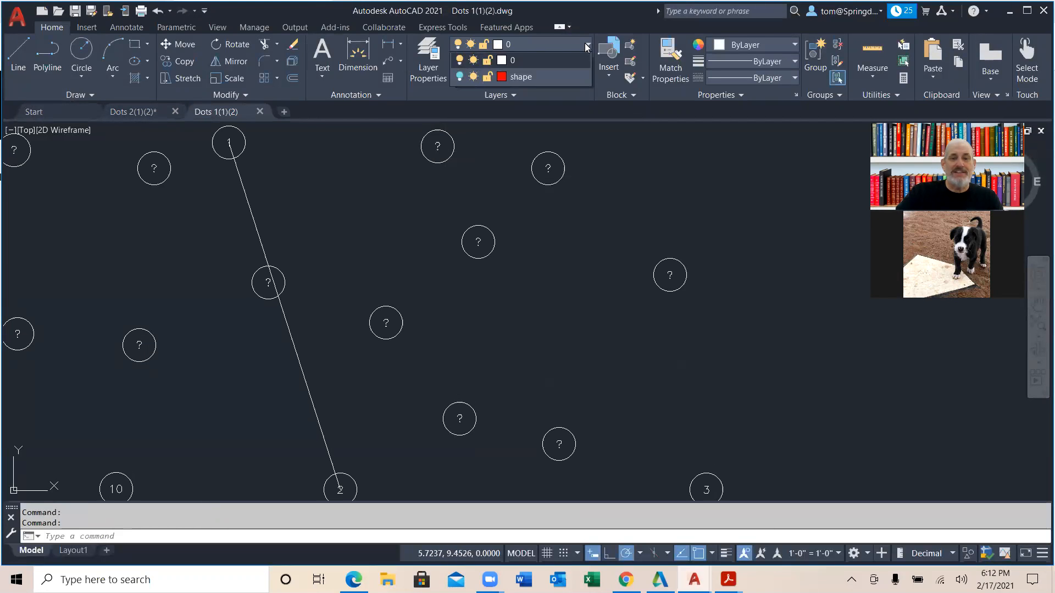
{"action": "left_click", "coordinate": [462, 79]}
{"action": "scroll", "coordinate": [591, 268], "scroll_direction": "down", "scroll_amount": 5}
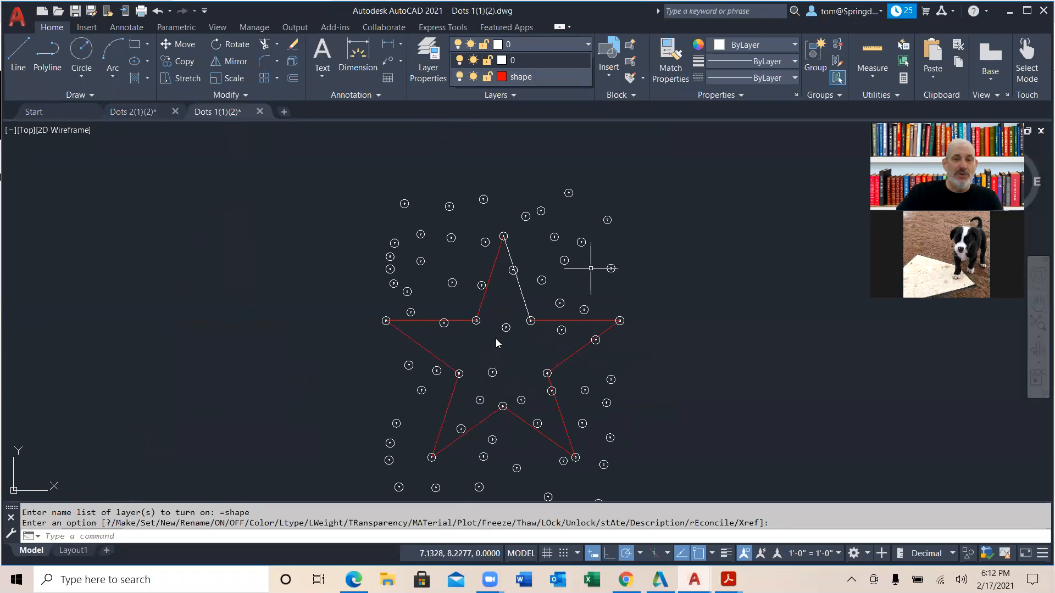
Return to the Dots 2(1)(2) drawing, and close both Dots drawings without saving the changes.
{"action": "left_click", "coordinate": [148, 113]}
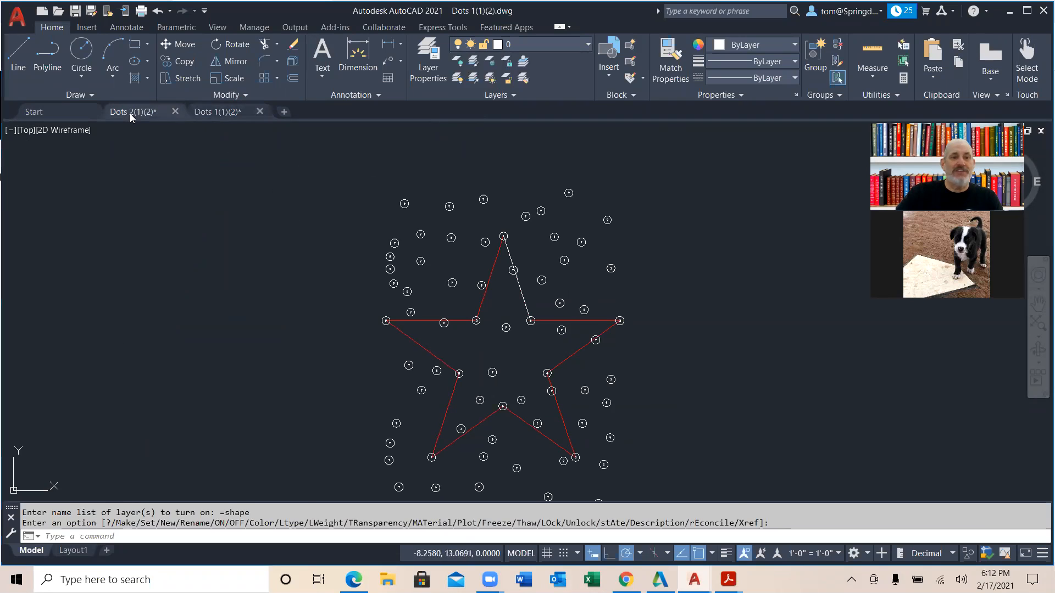
{"action": "left_click", "coordinate": [132, 114]}
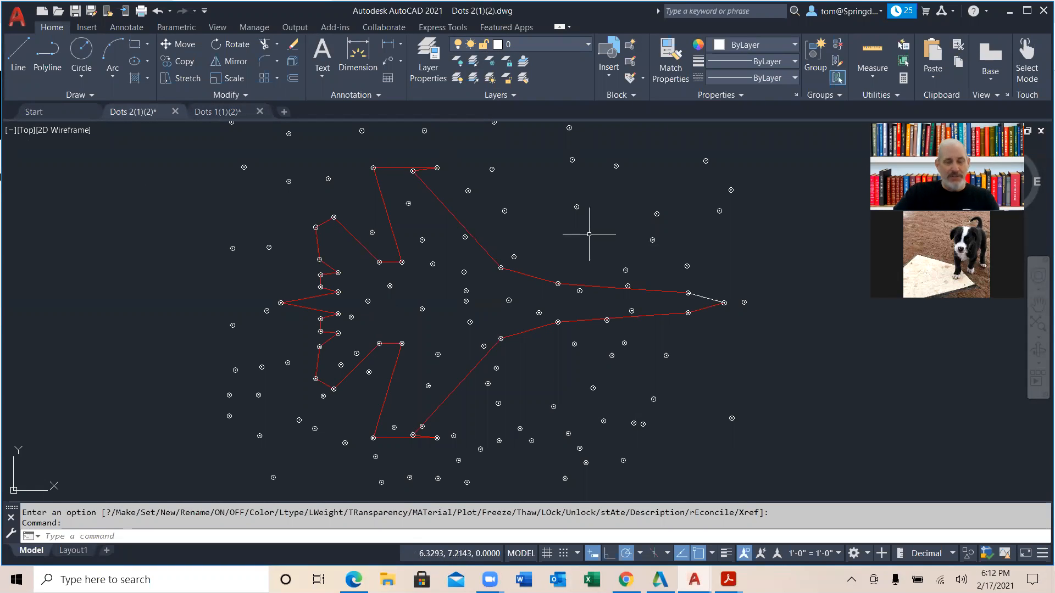
{"action": "left_click", "coordinate": [261, 112]}
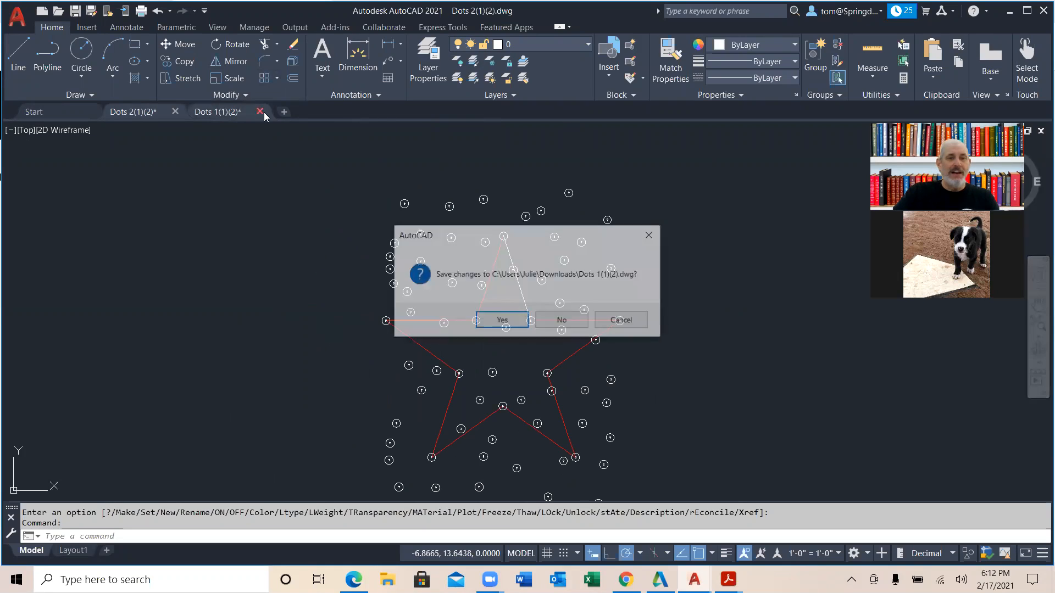
{"action": "left_click", "coordinate": [560, 321]}
{"action": "left_click", "coordinate": [176, 113]}
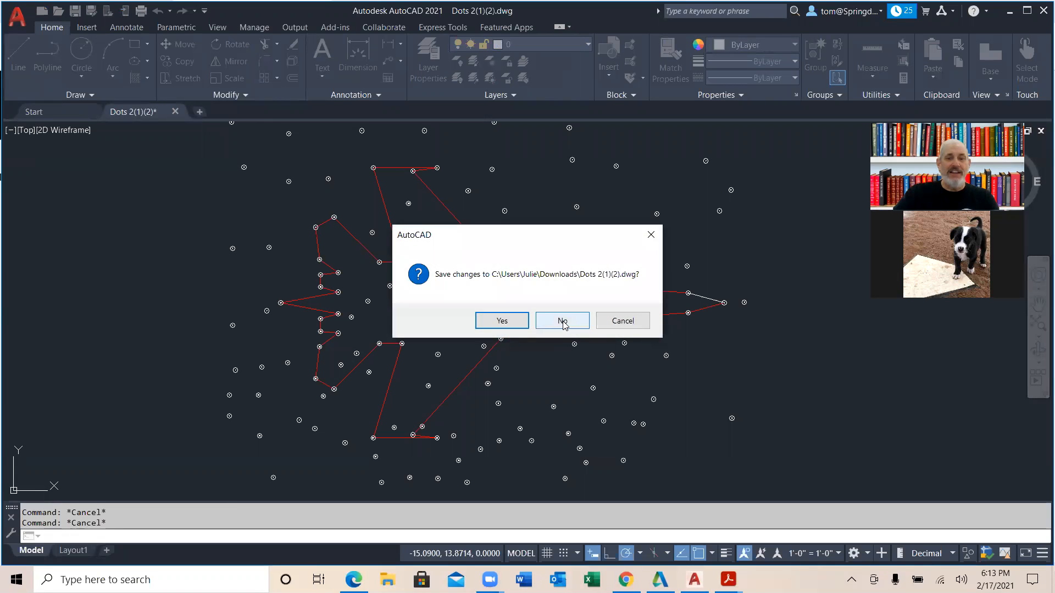
{"action": "left_click", "coordinate": [563, 323]}
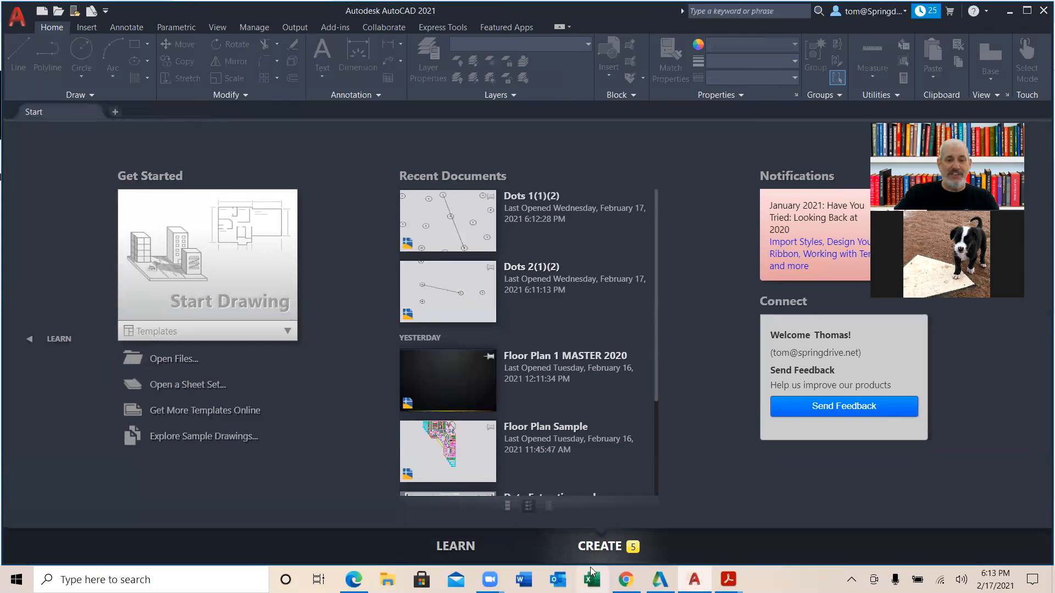
Switch to Chrome and open the AutoCAD Interface Tweaks document from the course's CAD Basics - Week 1 content.
{"action": "left_click", "coordinate": [625, 580]}
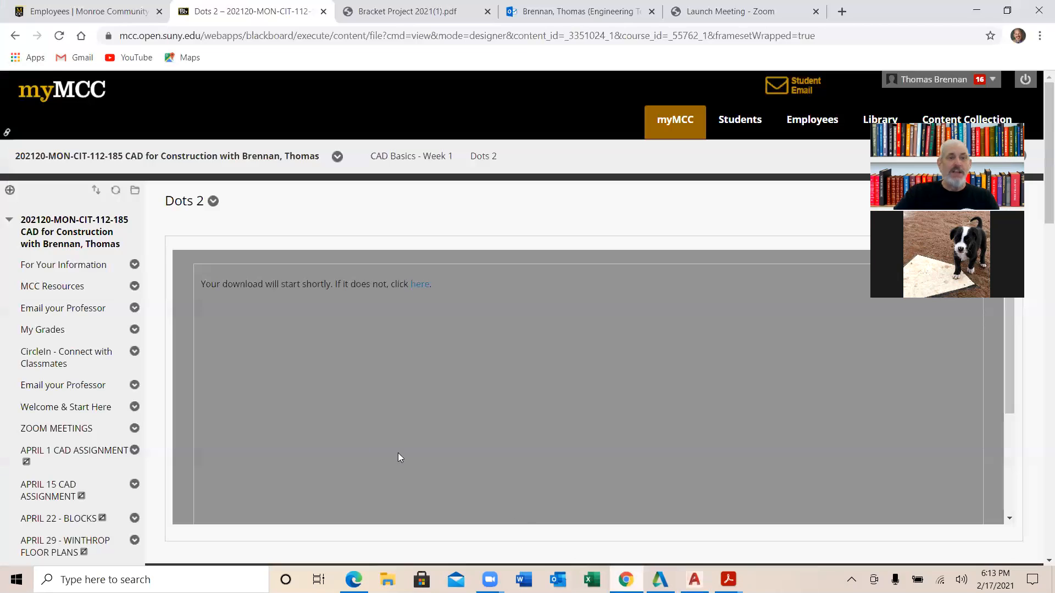
{"action": "scroll", "coordinate": [110, 405], "scroll_direction": "down", "scroll_amount": 6}
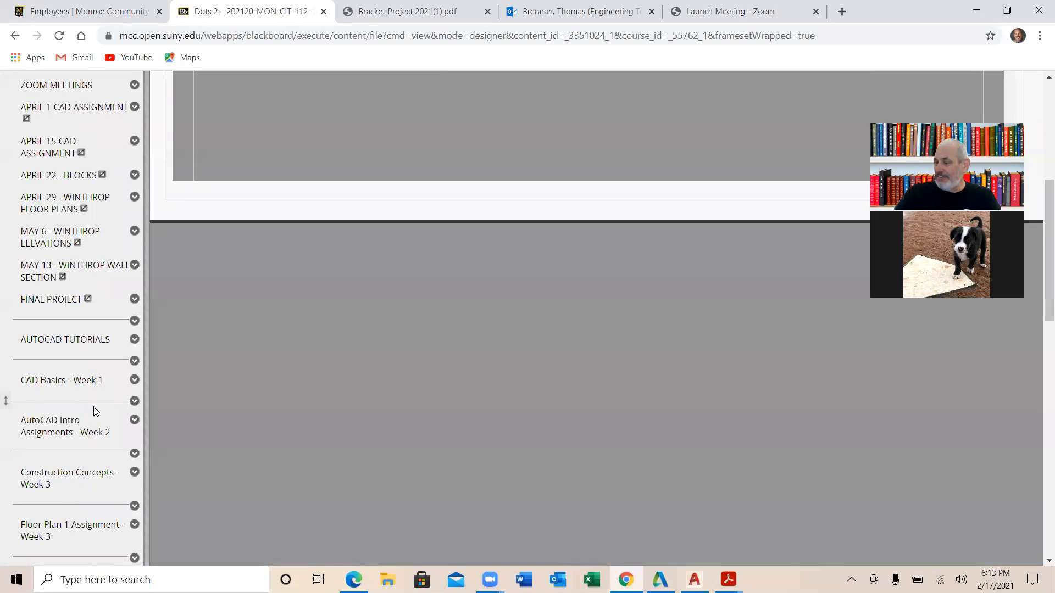
{"action": "left_click", "coordinate": [90, 385]}
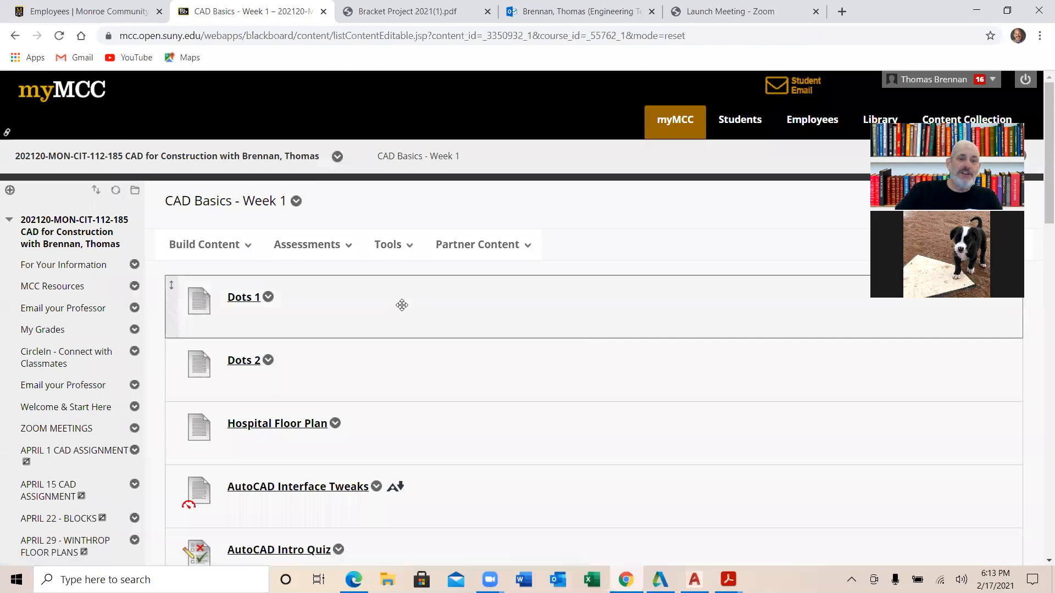
{"action": "scroll", "coordinate": [402, 305], "scroll_direction": "down", "scroll_amount": 1}
{"action": "scroll", "coordinate": [402, 305], "scroll_direction": "down", "scroll_amount": 1}
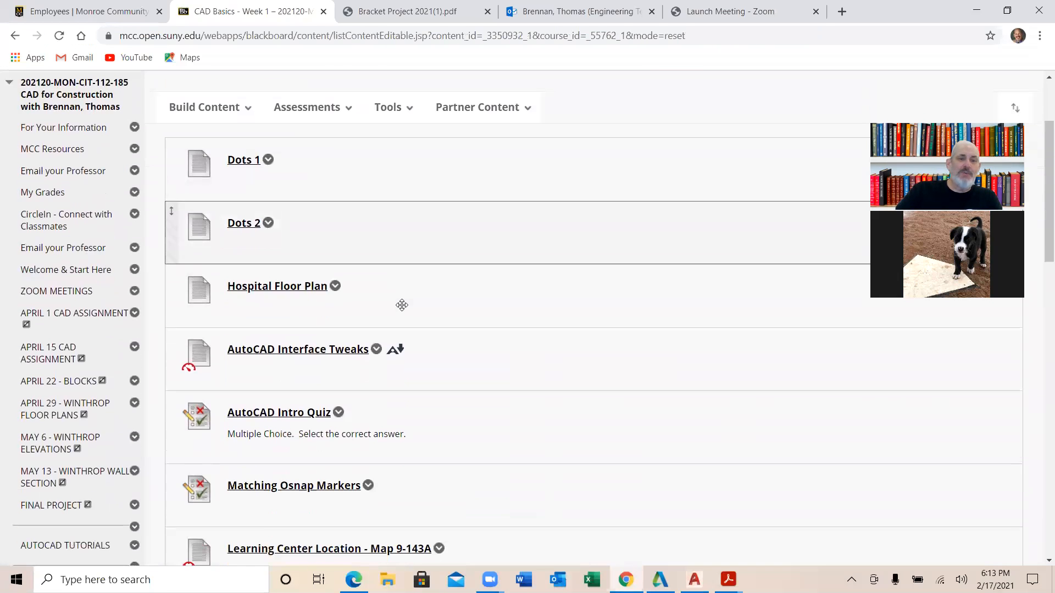
{"action": "left_click", "coordinate": [331, 350]}
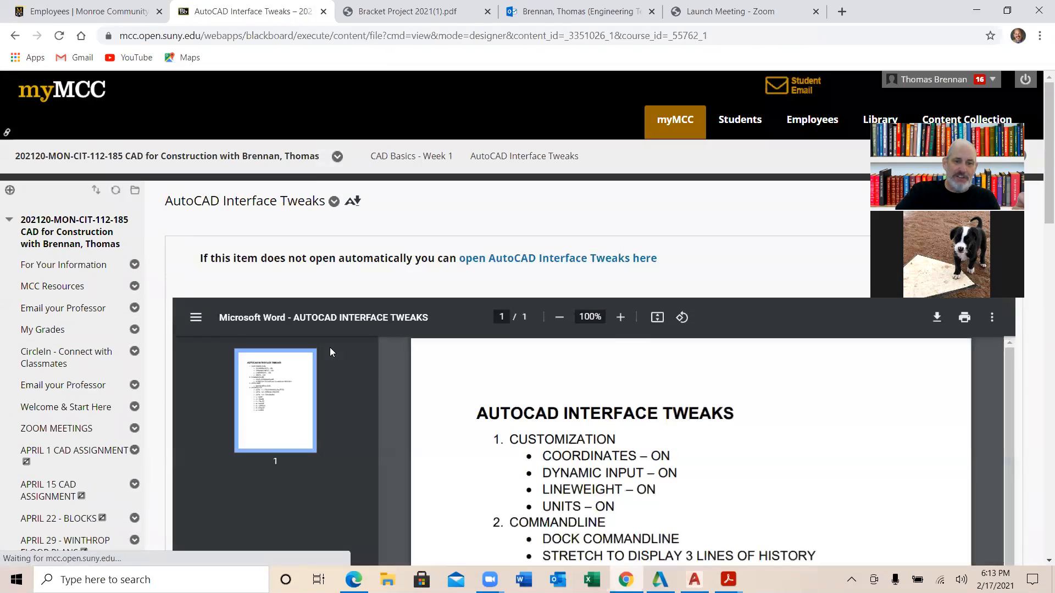
Read through the AutoCAD Interface Tweaks list, from the customization settings to the command shortcuts.
{"action": "scroll", "coordinate": [788, 442], "scroll_direction": "down", "scroll_amount": 1}
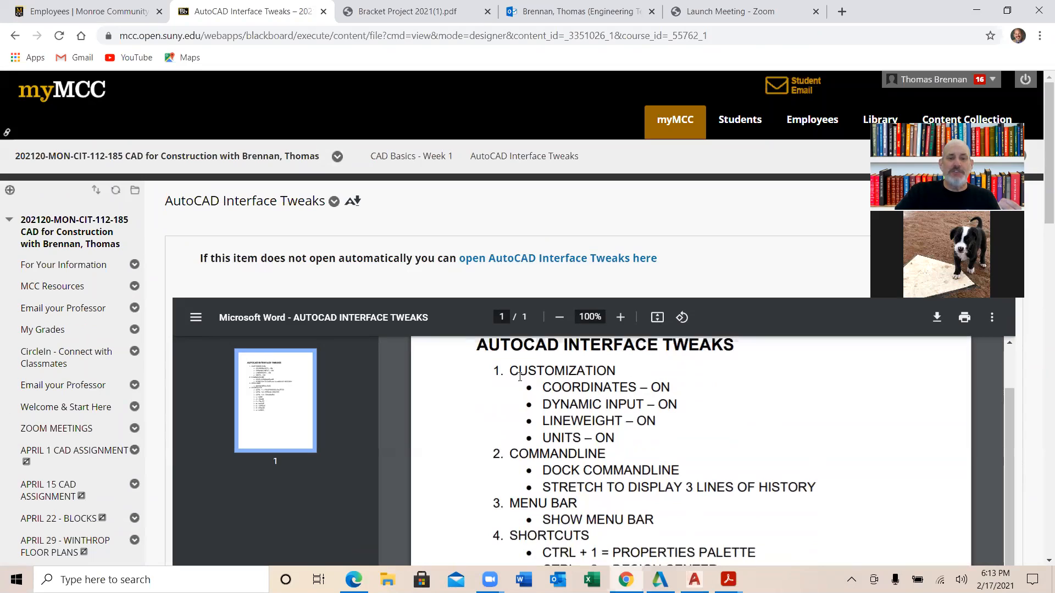
{"action": "mouse_move", "coordinate": [512, 371]}
{"action": "left_mouse_down"}
{"action": "mouse_move", "coordinate": [615, 379]}
{"action": "mouse_move", "coordinate": [526, 371]}
{"action": "left_mouse_up"}
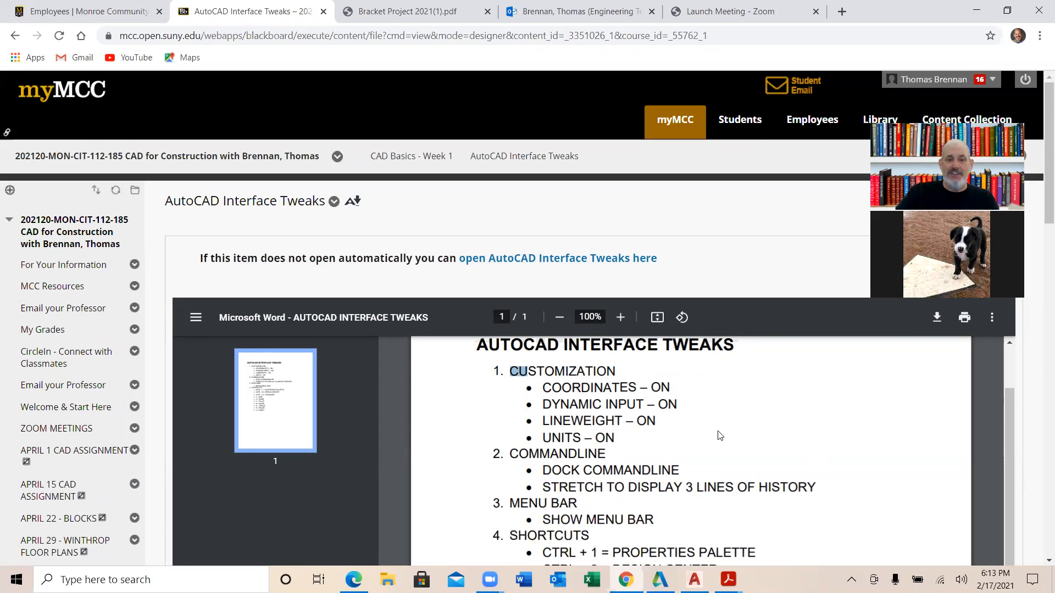
{"action": "scroll", "coordinate": [720, 435], "scroll_direction": "down", "scroll_amount": 3}
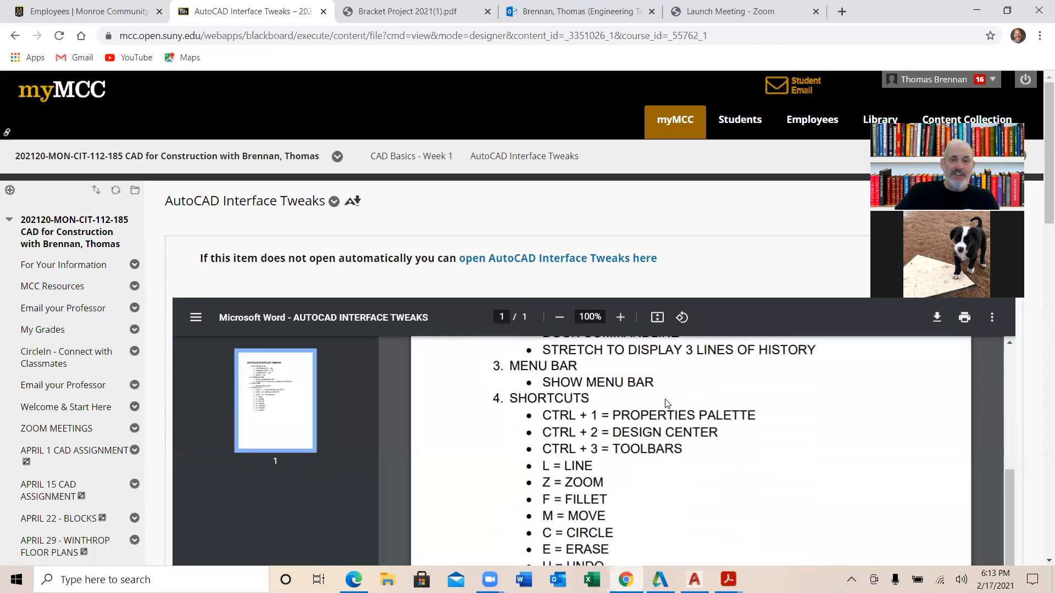
{"action": "scroll", "coordinate": [626, 449], "scroll_direction": "up", "scroll_amount": 4}
{"action": "scroll", "coordinate": [626, 449], "scroll_direction": "down", "scroll_amount": 1}
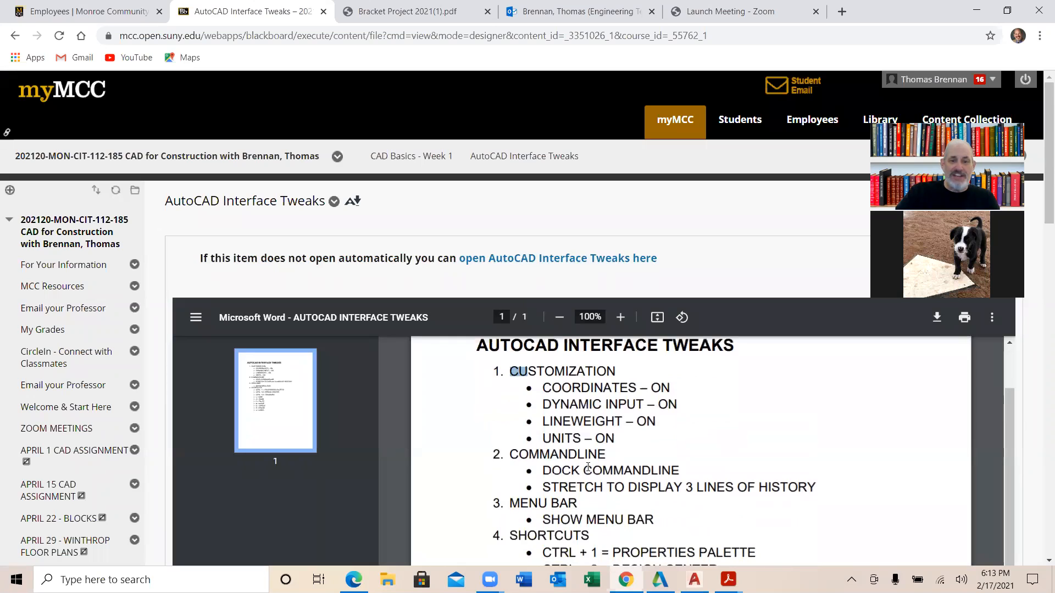
{"action": "scroll", "coordinate": [597, 461], "scroll_direction": "down", "scroll_amount": 2}
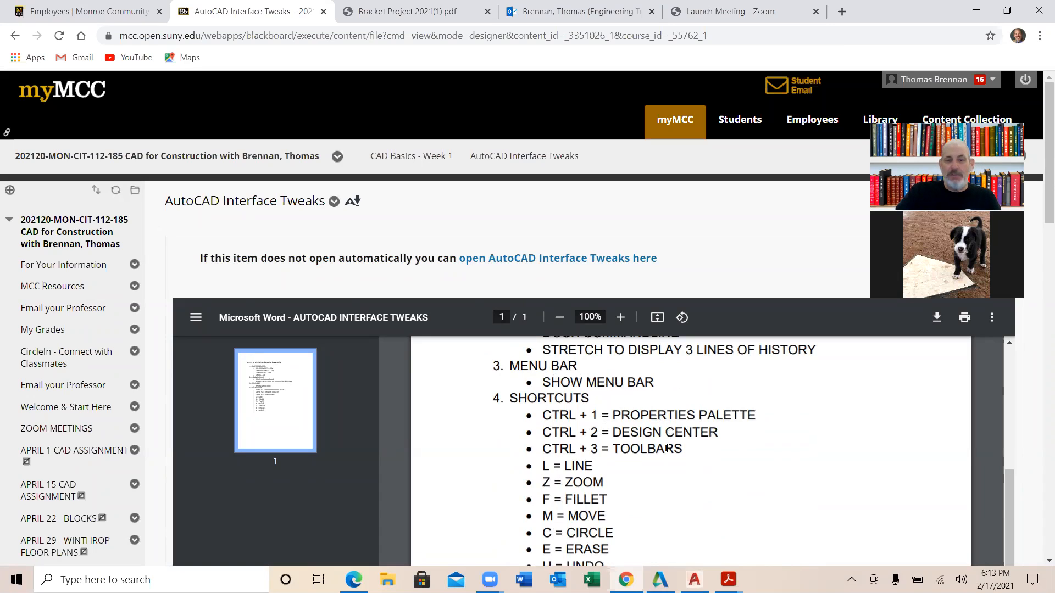
{"action": "scroll", "coordinate": [667, 449], "scroll_direction": "down", "scroll_amount": 1}
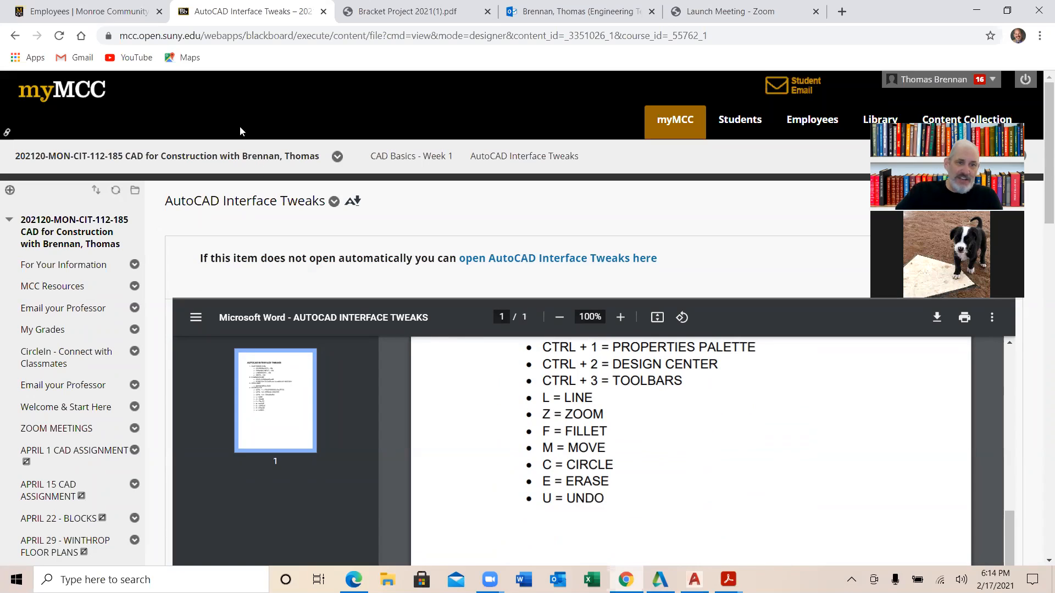
Go back to the CAD Basics - Week 1 content and start a preview of the AutoCAD Intro Quiz.
{"action": "left_click", "coordinate": [15, 36]}
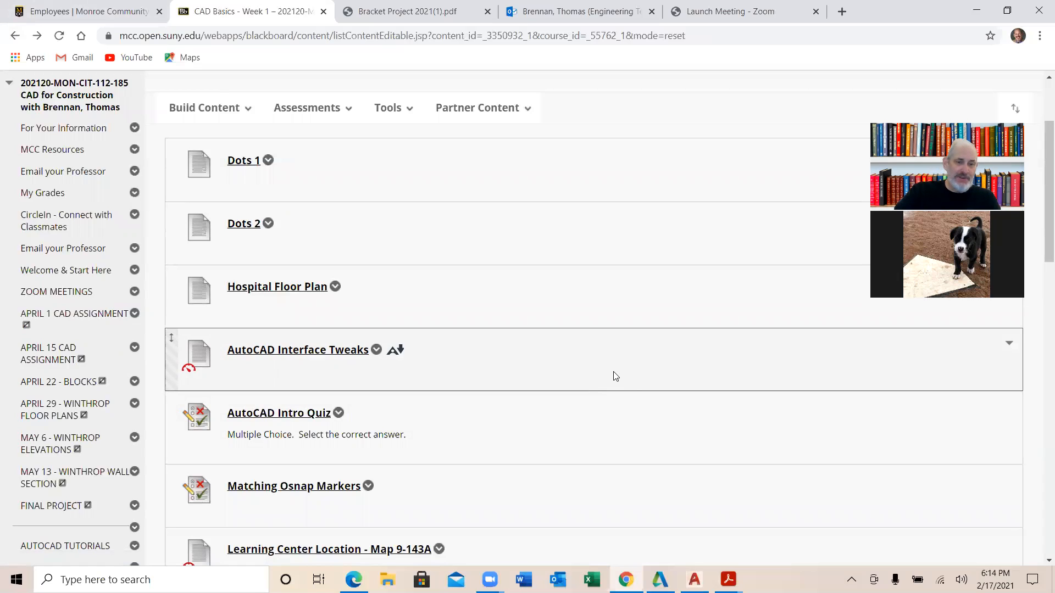
{"action": "left_click", "coordinate": [299, 422]}
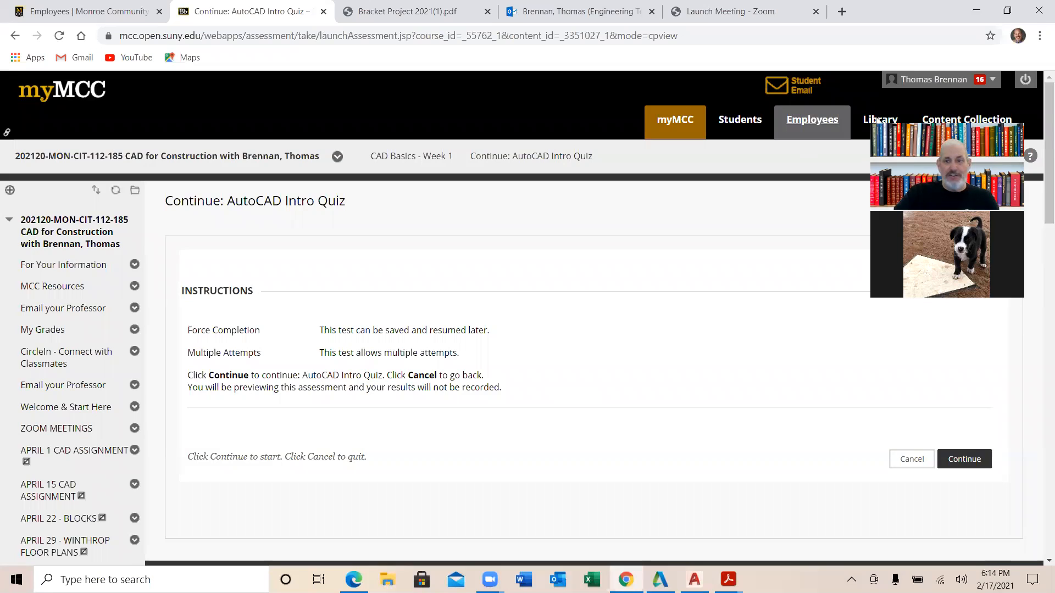
{"action": "left_click", "coordinate": [964, 459]}
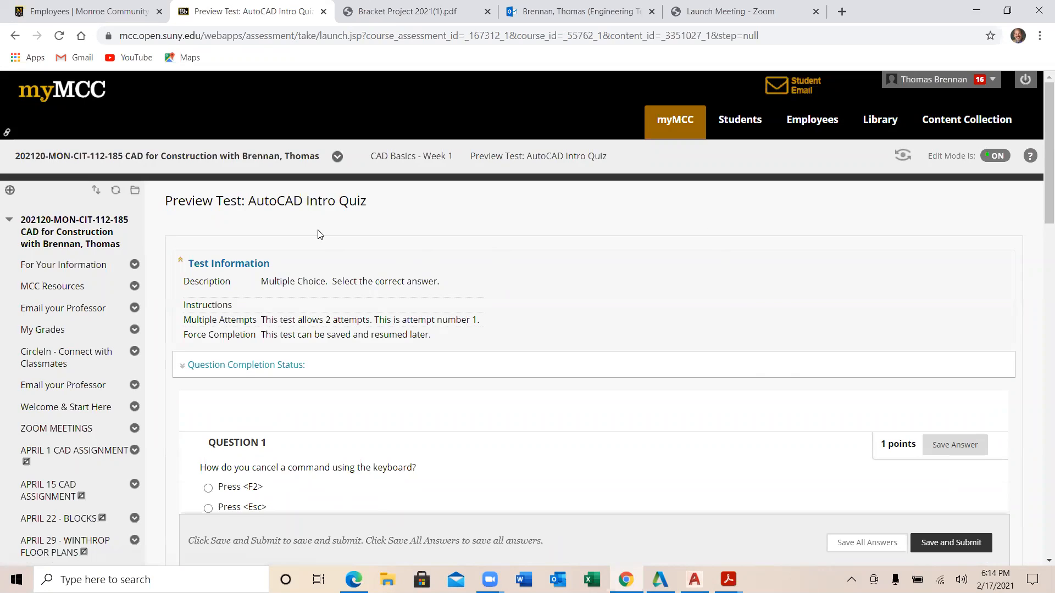
Answer quiz question 1 with "Press <Esc>" and question 2 with "Press <Enter>", saving both answers.
{"action": "scroll", "coordinate": [323, 275], "scroll_direction": "down", "scroll_amount": 2}
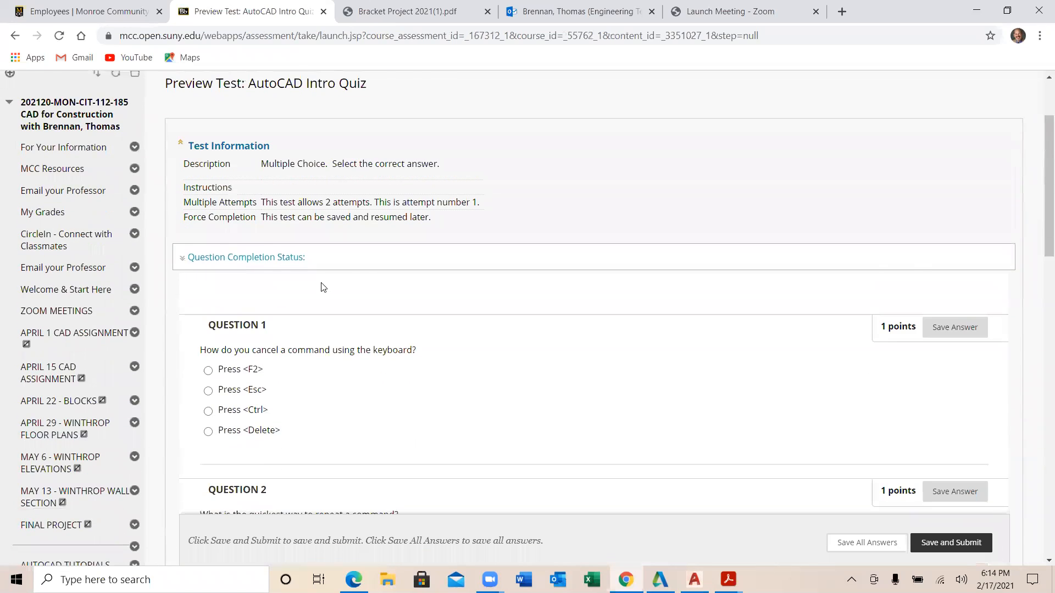
{"action": "scroll", "coordinate": [345, 321], "scroll_direction": "down", "scroll_amount": 2}
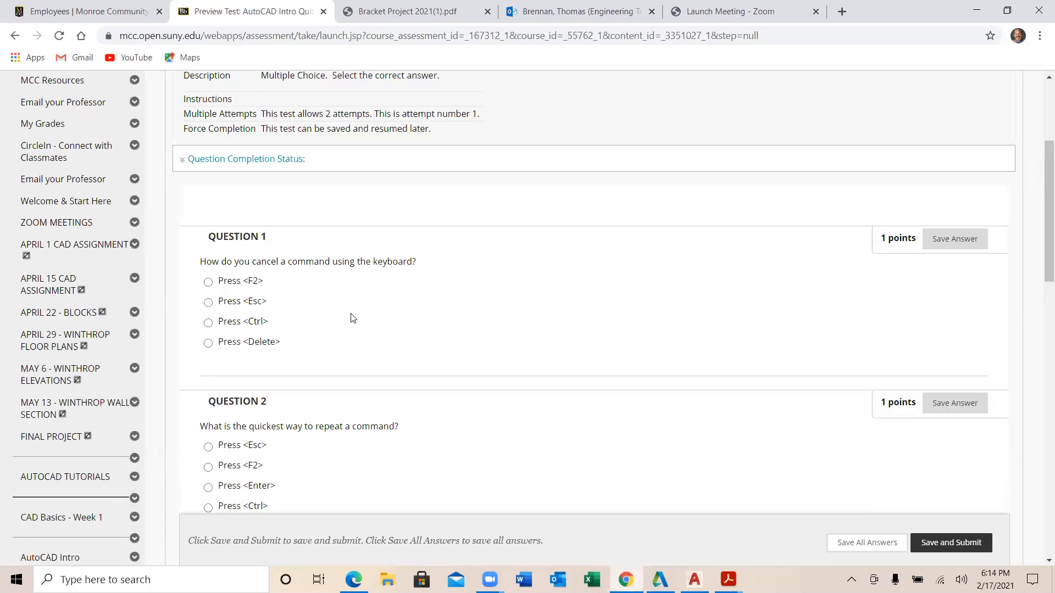
{"action": "left_click", "coordinate": [211, 305]}
{"action": "left_click", "coordinate": [955, 238]}
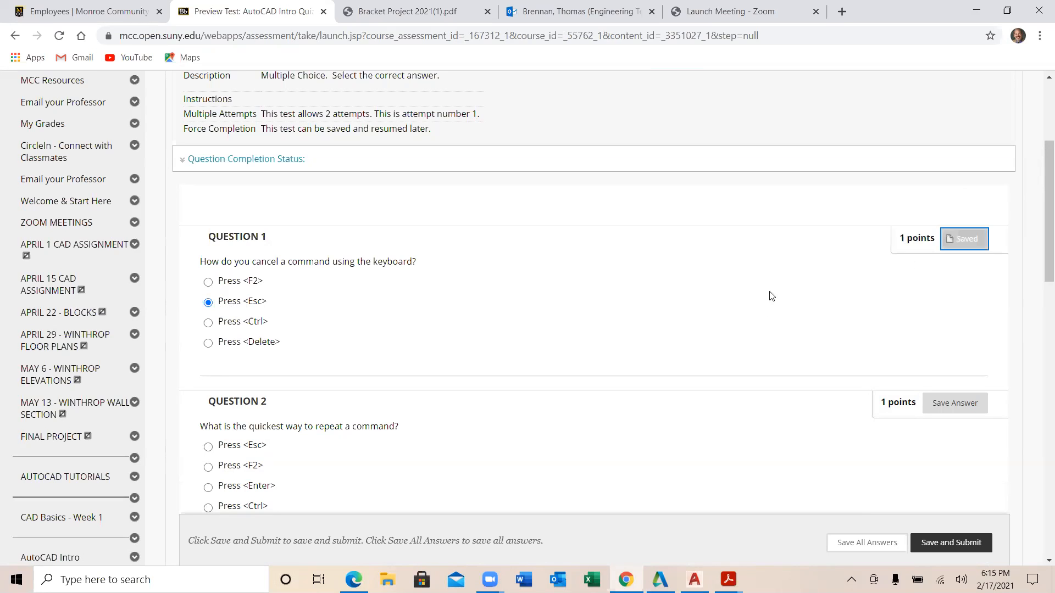
{"action": "scroll", "coordinate": [501, 313], "scroll_direction": "down", "scroll_amount": 4}
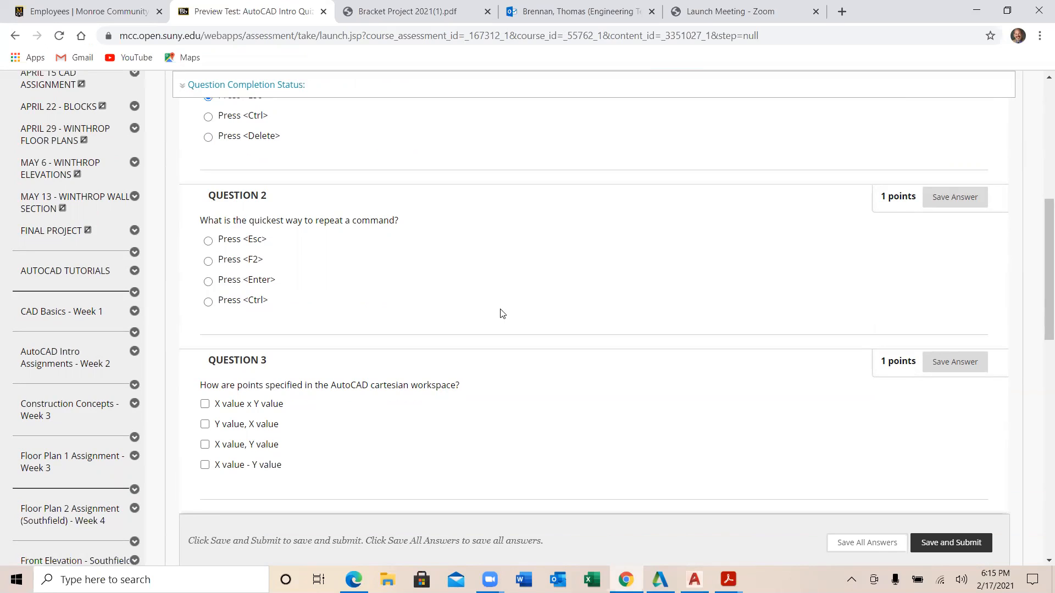
{"action": "left_click", "coordinate": [208, 281]}
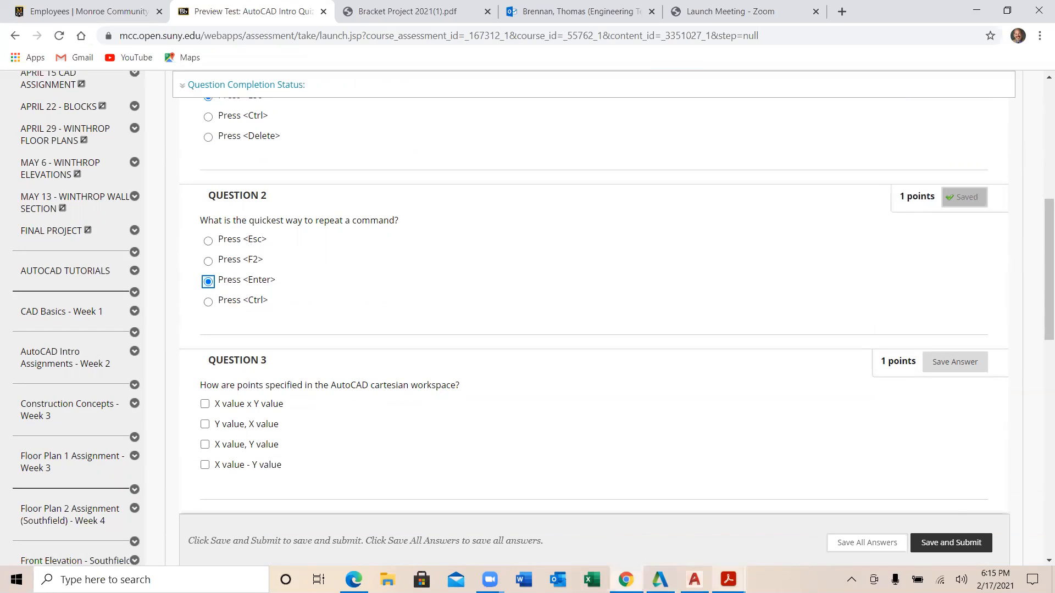
Switch to AutoCAD and open the Dots 1(1)(2) drawing from the recent documents.
{"action": "left_click", "coordinate": [728, 580]}
{"action": "left_click", "coordinate": [694, 580]}
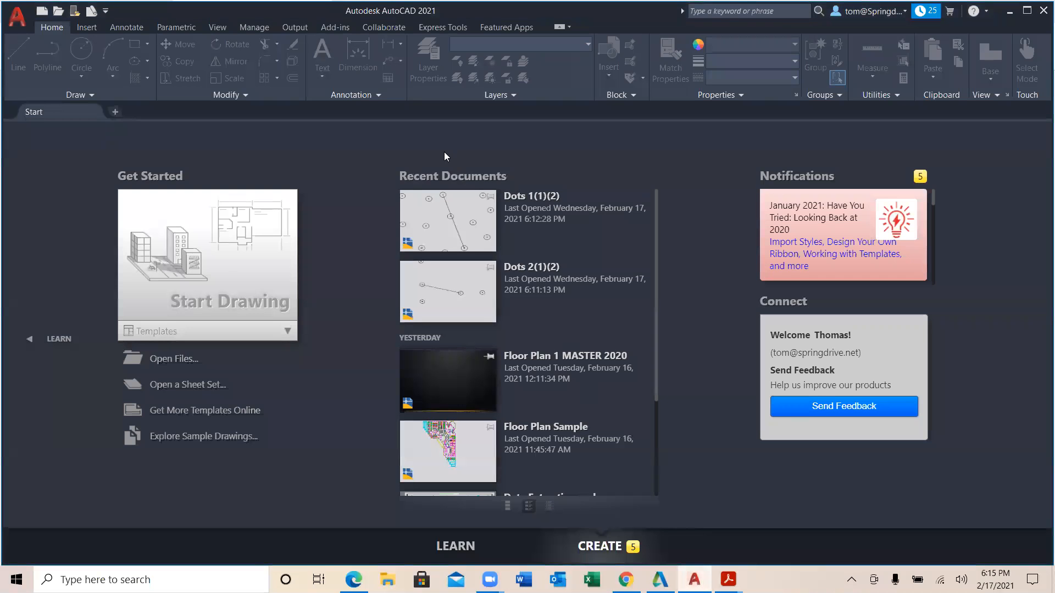
{"action": "left_click", "coordinate": [470, 220]}
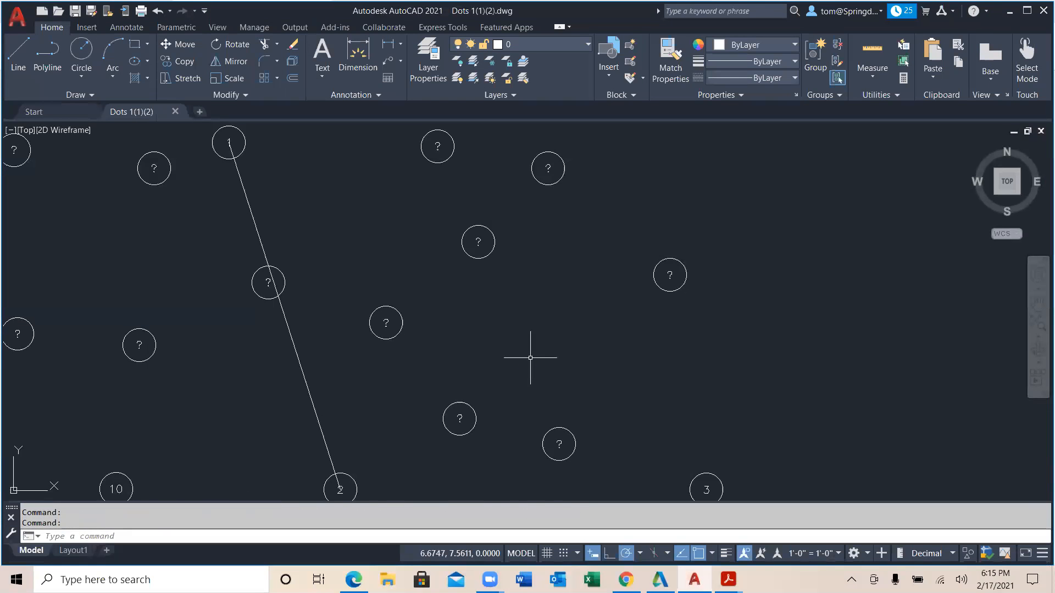
Draw a chain of three connected line segments in the empty area below the question-mark circle farthest to the east, and end the Line command.
{"action": "type", "text": "l"}
{"action": "left_click", "coordinate": [553, 329]}
{"action": "left_click", "coordinate": [645, 382]}
{"action": "left_click", "coordinate": [728, 347]}
{"action": "left_click", "coordinate": [763, 286]}
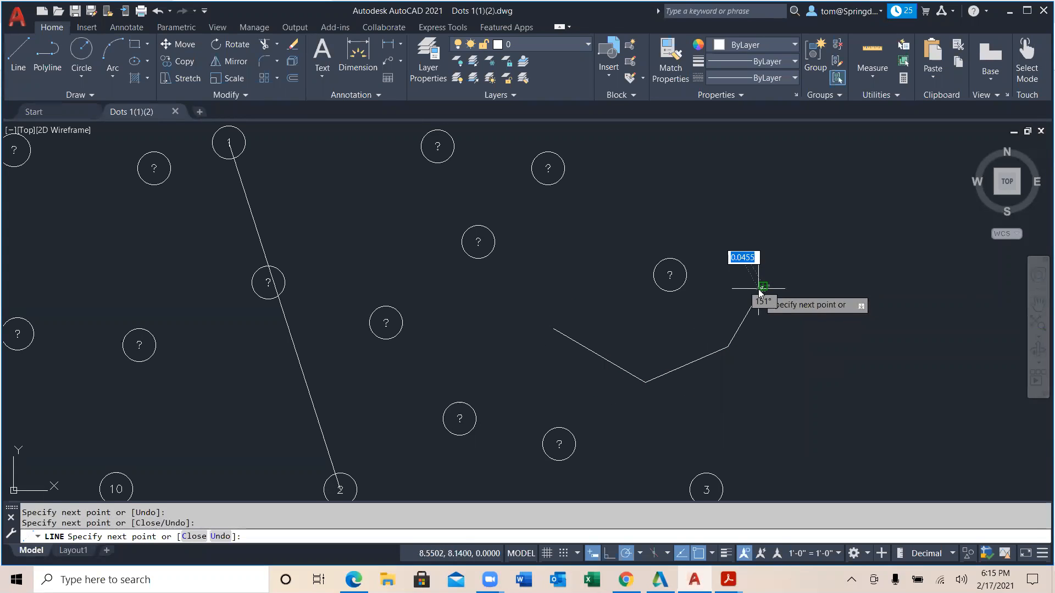
{"action": "right_click", "coordinate": [758, 288]}
{"action": "left_click", "coordinate": [807, 297]}
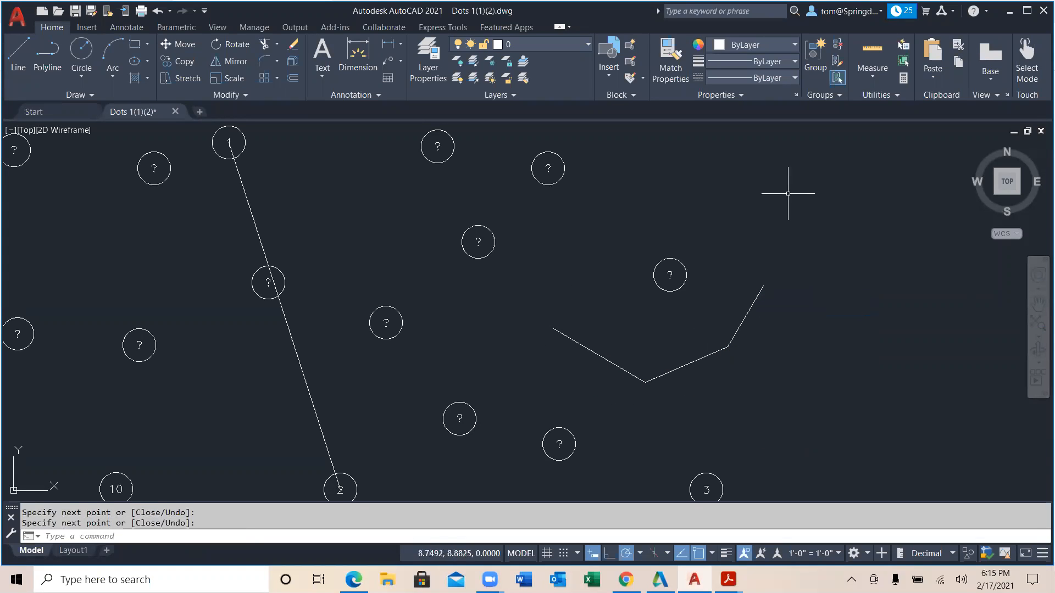
Repeat the Line command to draw two connected segments in the empty area northwest of the easternmost question-mark circle, and end the command.
{"action": "key", "text": "Return"}
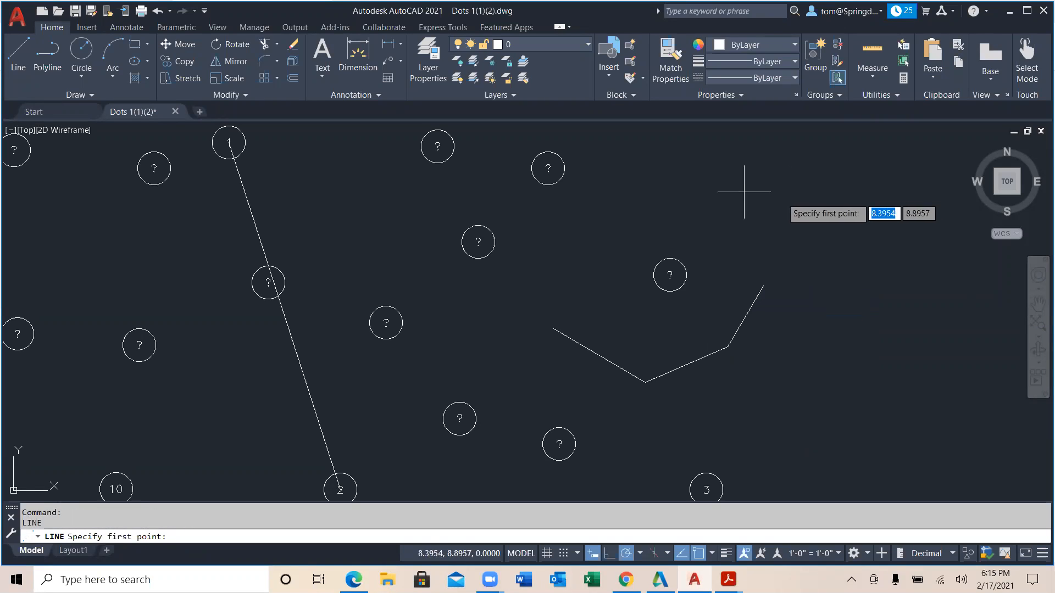
{"action": "left_click", "coordinate": [660, 165]}
{"action": "left_click", "coordinate": [623, 208]}
{"action": "left_click", "coordinate": [610, 254]}
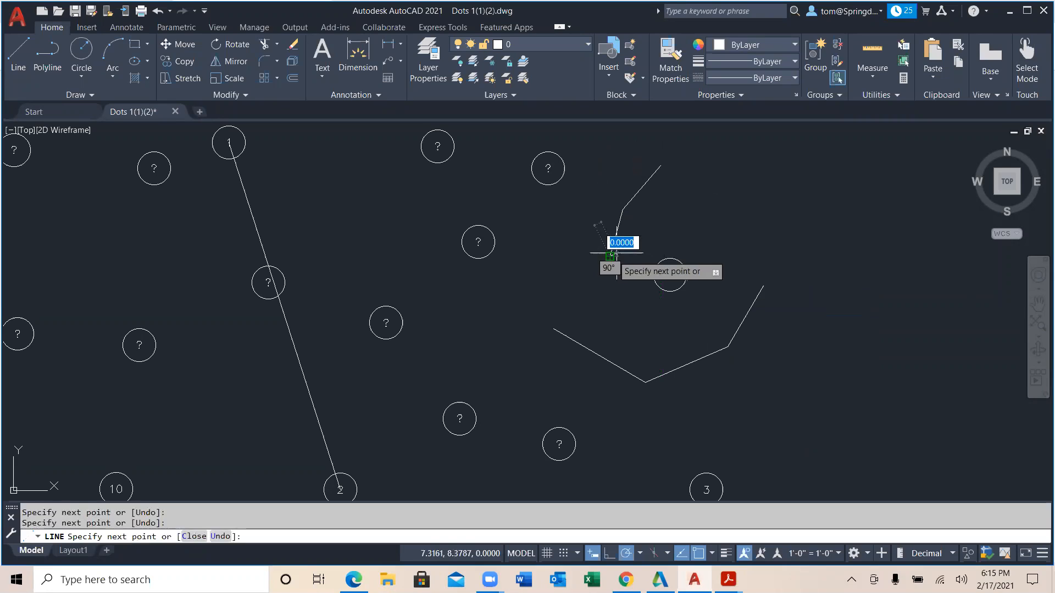
{"action": "key", "text": "Escape"}
Examine the Repeat LINE and Recent Input options for rerunning a command, and dismiss them without choosing one.
{"action": "right_click", "coordinate": [770, 189]}
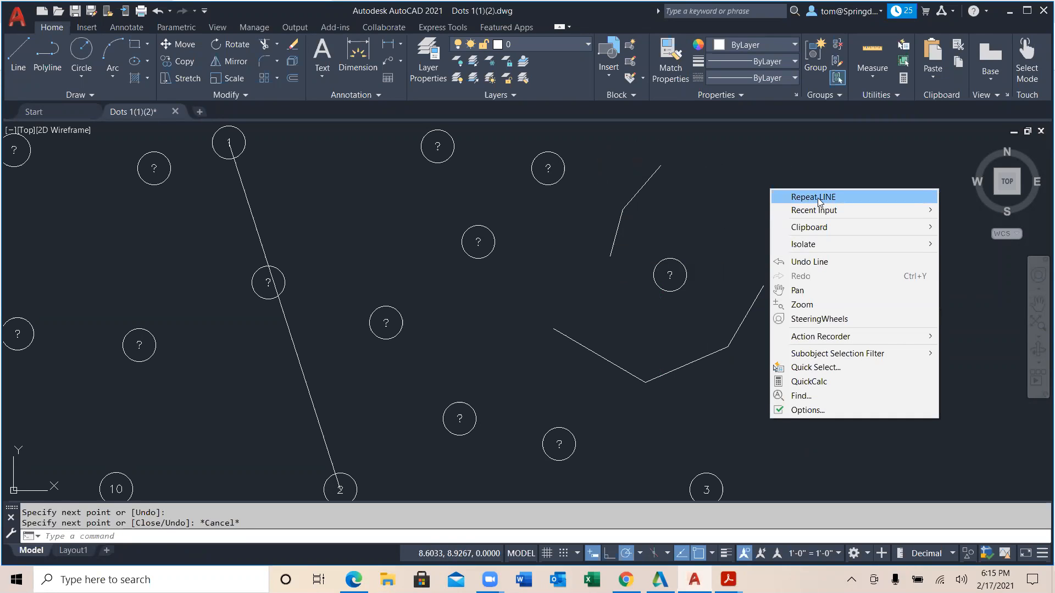
{"action": "mouse_move", "coordinate": [822, 215]}
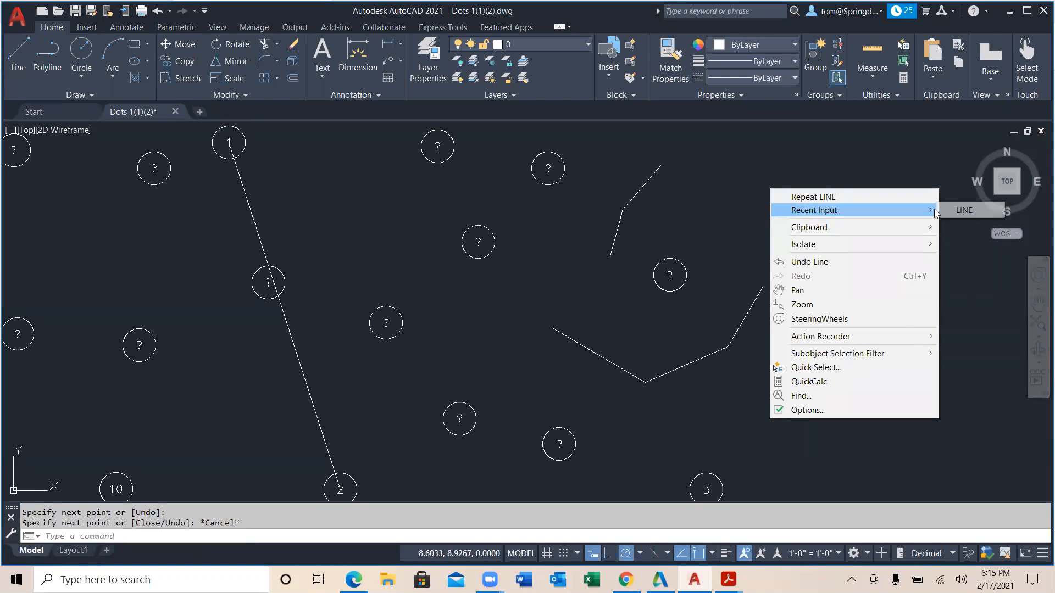
{"action": "key", "text": "Escape"}
{"action": "key", "text": "Escape"}
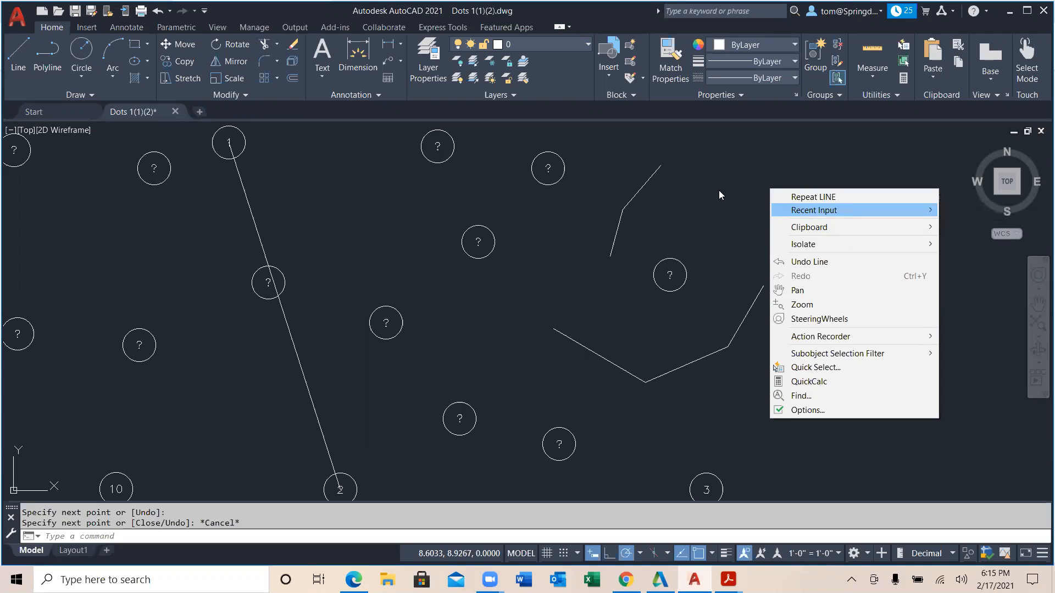
Switch to the quiz in Chrome and save "X value, Y value" for question 3 and "It displays an asterisk (*) next to its name" for question 4.
{"action": "key", "text": "alt+Tab"}
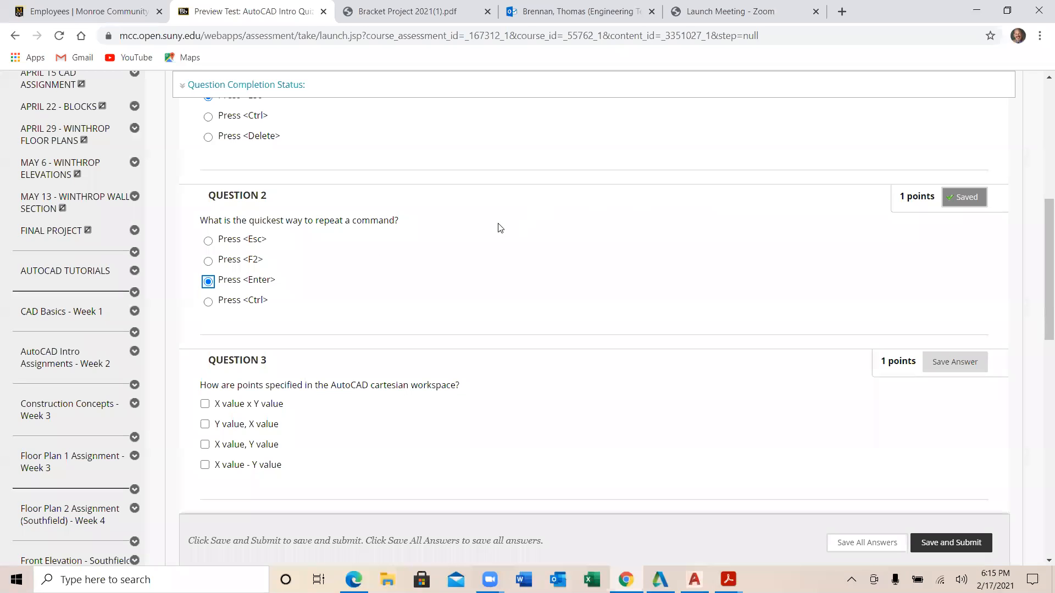
{"action": "scroll", "coordinate": [499, 229], "scroll_direction": "down", "scroll_amount": 1}
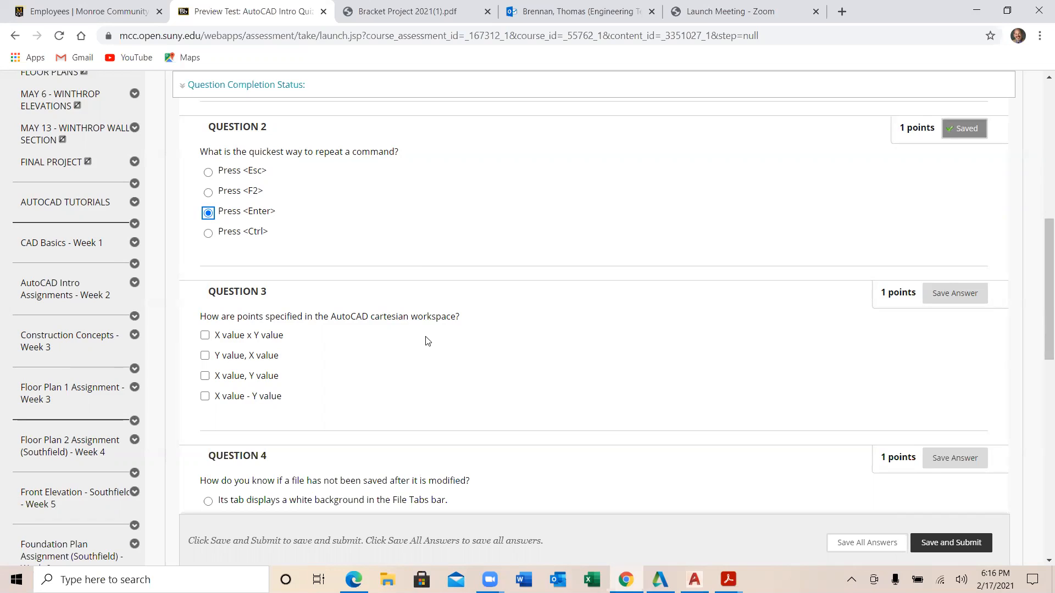
{"action": "scroll", "coordinate": [426, 341], "scroll_direction": "down", "scroll_amount": 1}
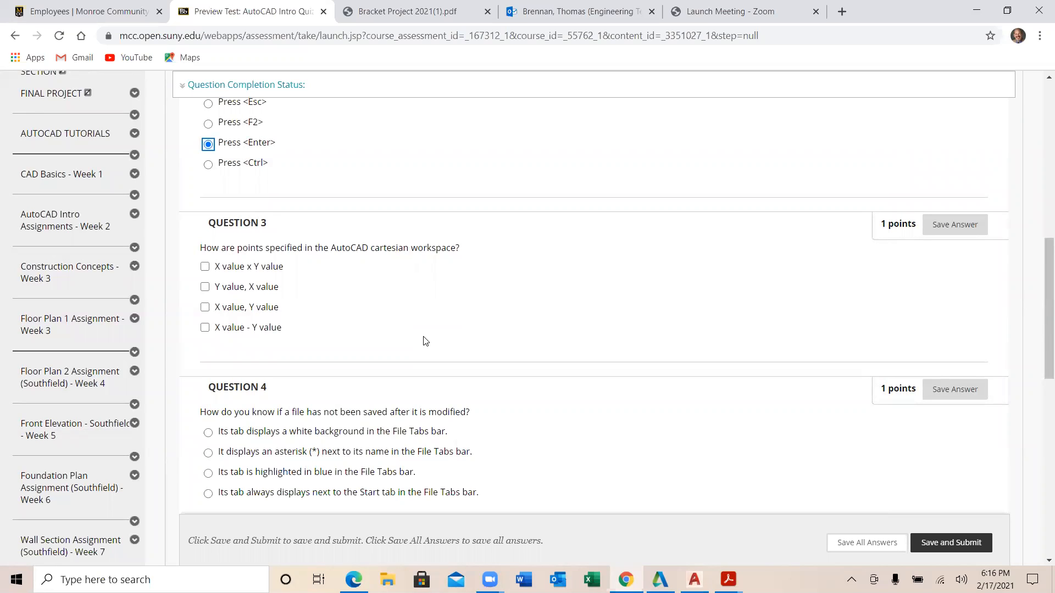
{"action": "left_click", "coordinate": [206, 307]}
{"action": "left_click", "coordinate": [959, 232]}
{"action": "scroll", "coordinate": [623, 282], "scroll_direction": "down", "scroll_amount": 3}
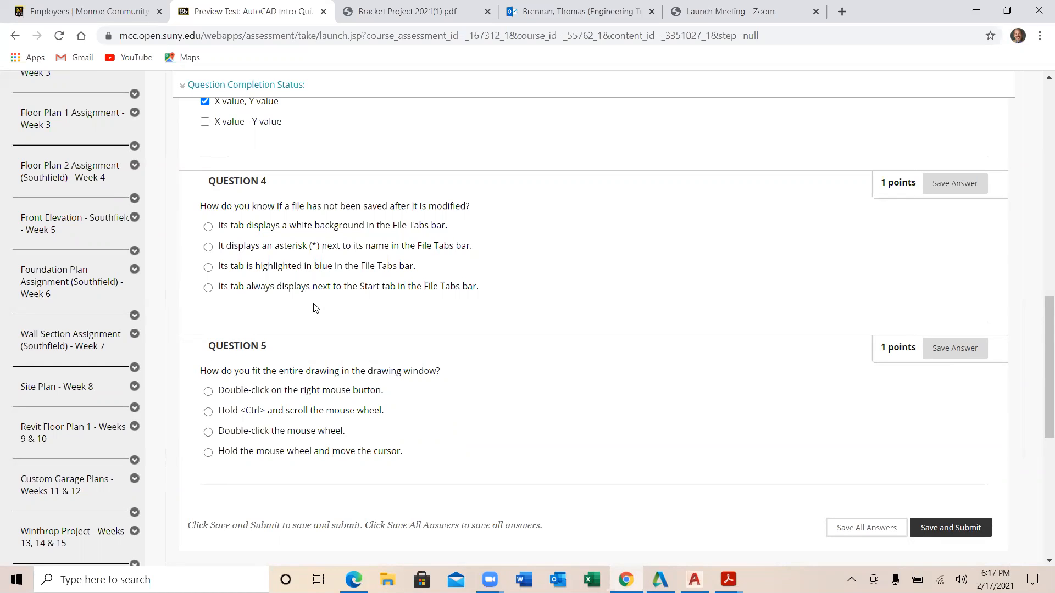
{"action": "left_click", "coordinate": [208, 247]}
Switch to AutoCAD, undo the two practice line chains, and save the Dots 1(1)(2) drawing.
{"action": "left_click", "coordinate": [694, 579]}
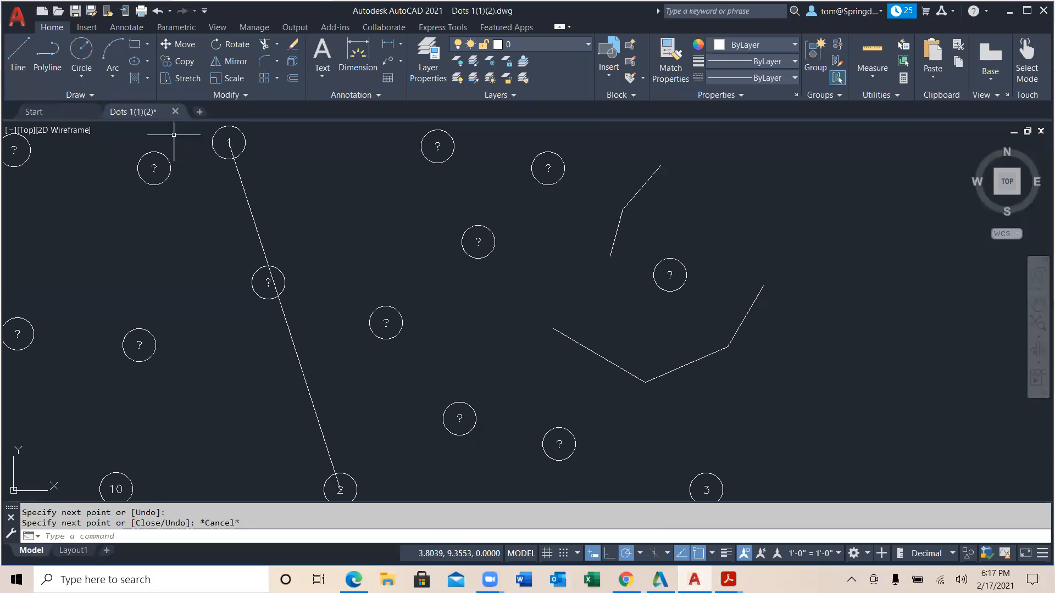
{"action": "mouse_move", "coordinate": [160, 114]}
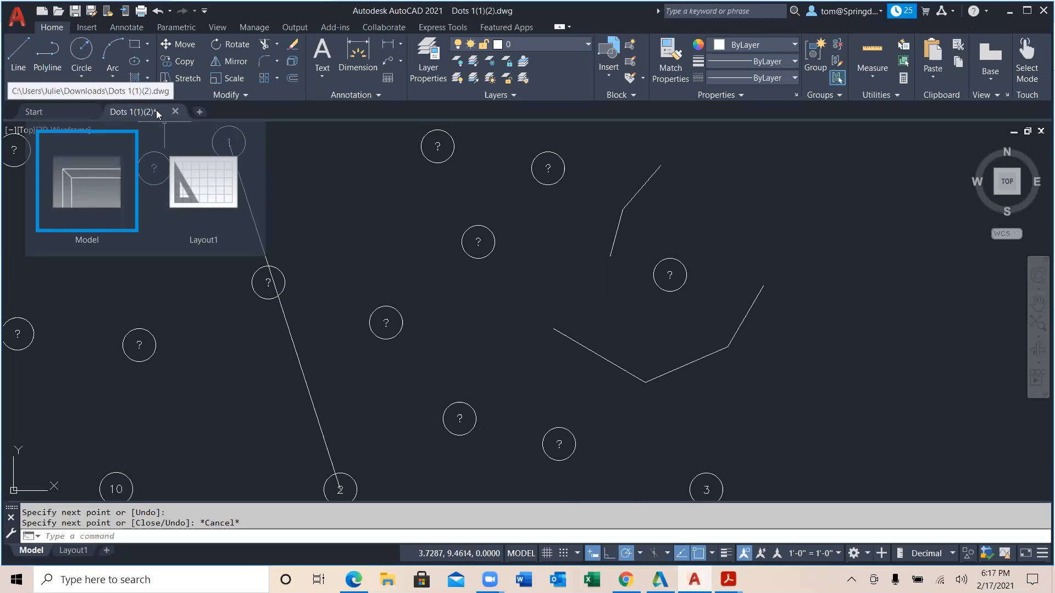
{"action": "key", "text": "ctrl+z"}
{"action": "key", "text": "ctrl+z"}
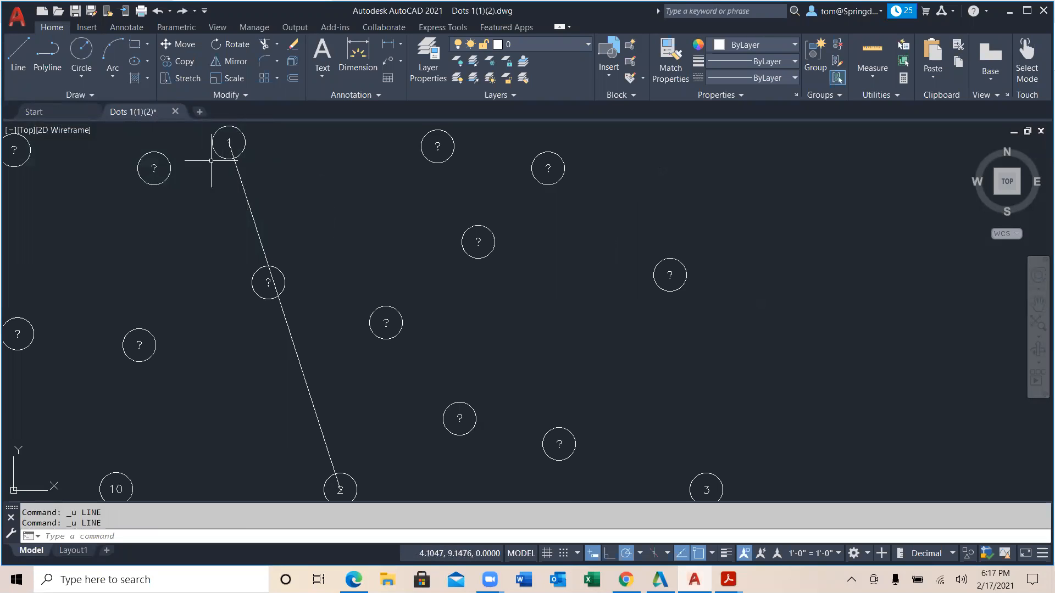
{"action": "left_click", "coordinate": [76, 12]}
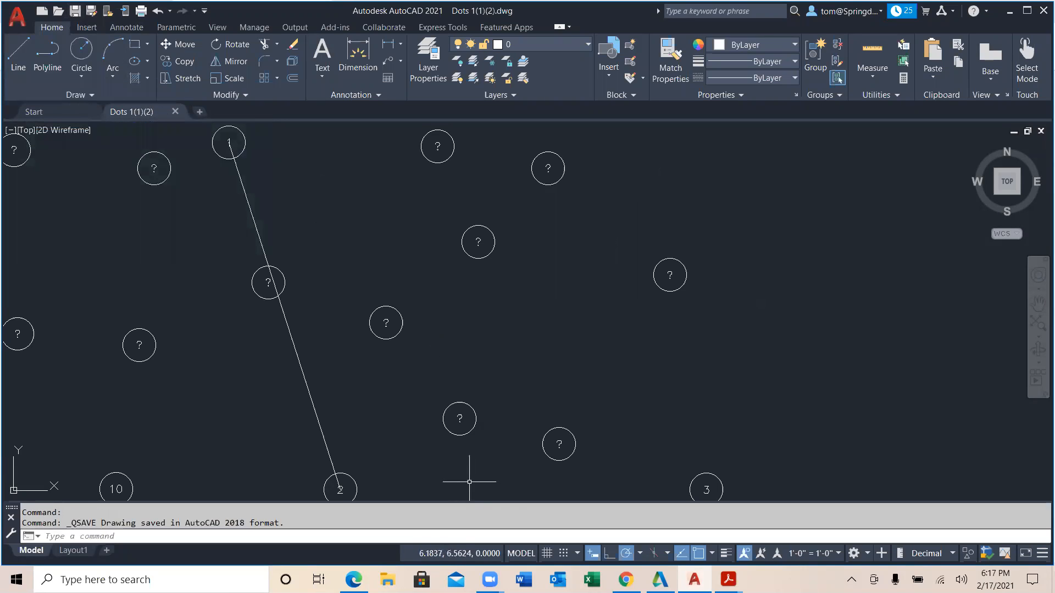
Switch back to the quiz in Chrome, answer question 5 with "Double-click the mouse wheel.", and submit the quiz.
{"action": "mouse_move", "coordinate": [698, 575]}
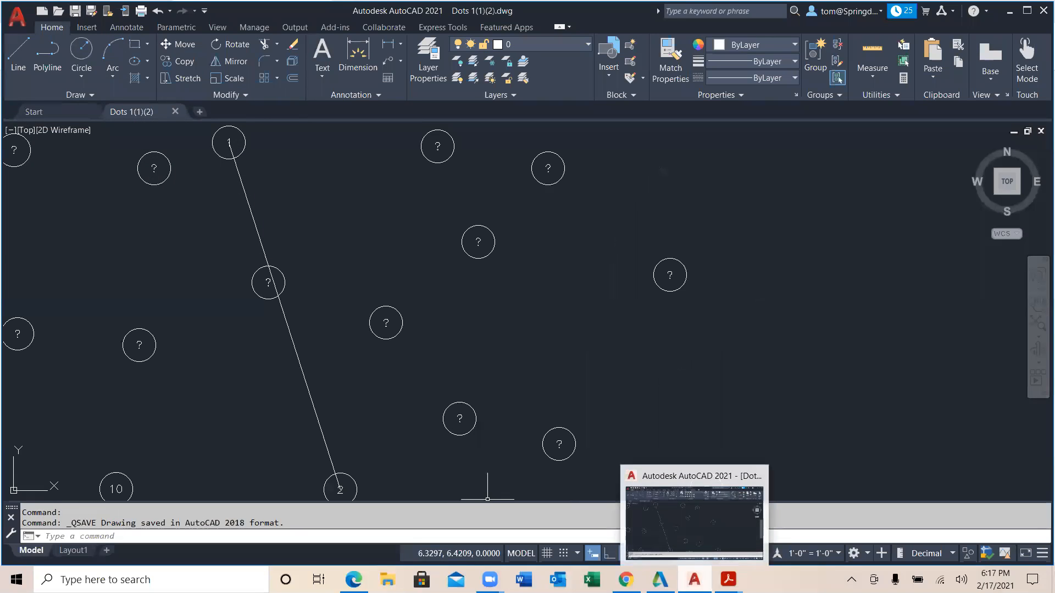
{"action": "left_click", "coordinate": [599, 517]}
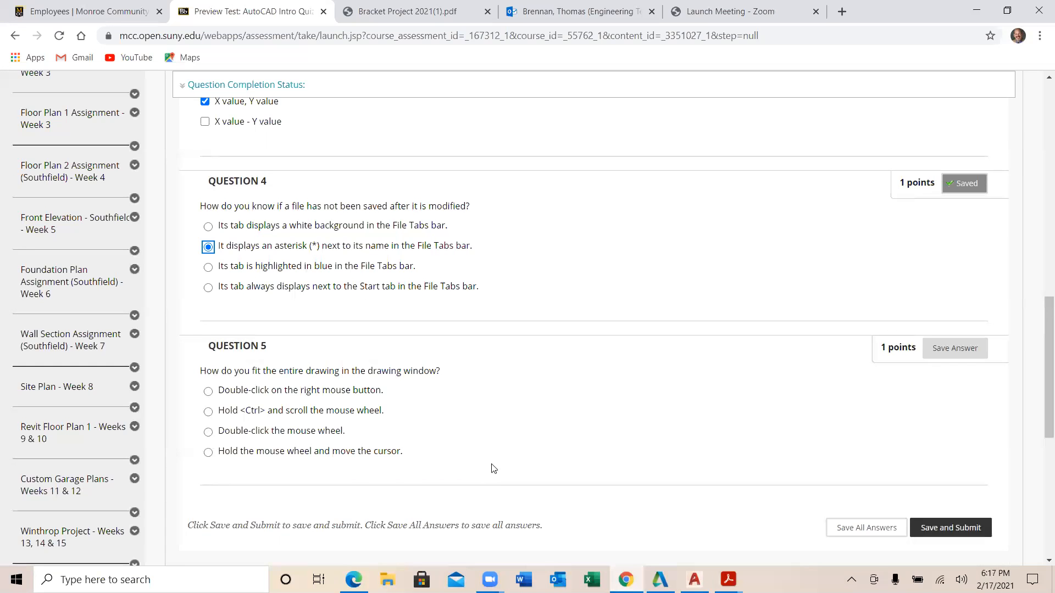
{"action": "scroll", "coordinate": [504, 426], "scroll_direction": "down", "scroll_amount": 1}
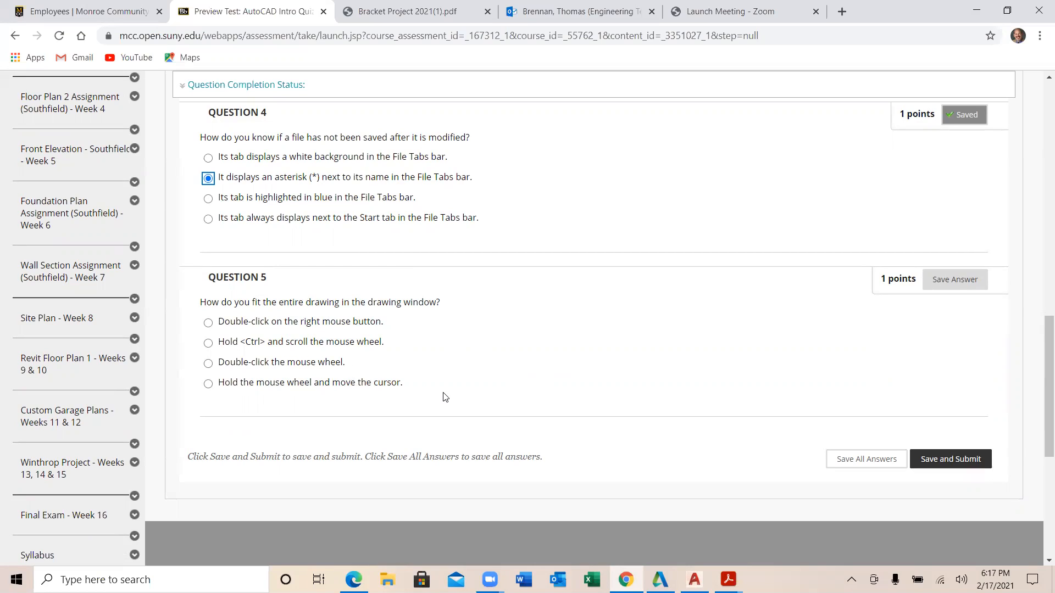
{"action": "left_click", "coordinate": [209, 364]}
{"action": "left_click", "coordinate": [951, 458]}
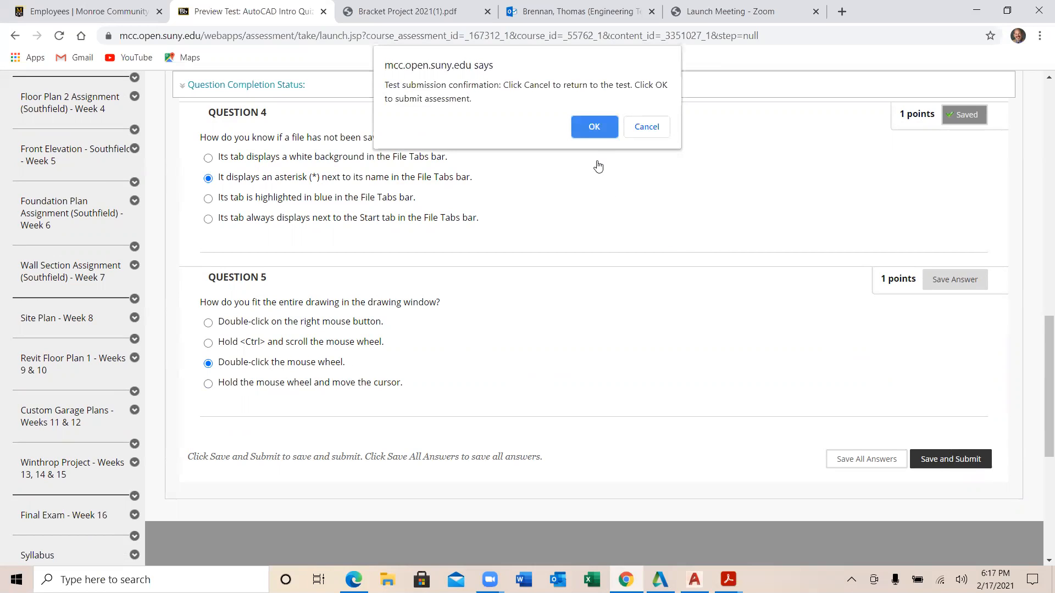
{"action": "left_click", "coordinate": [596, 127]}
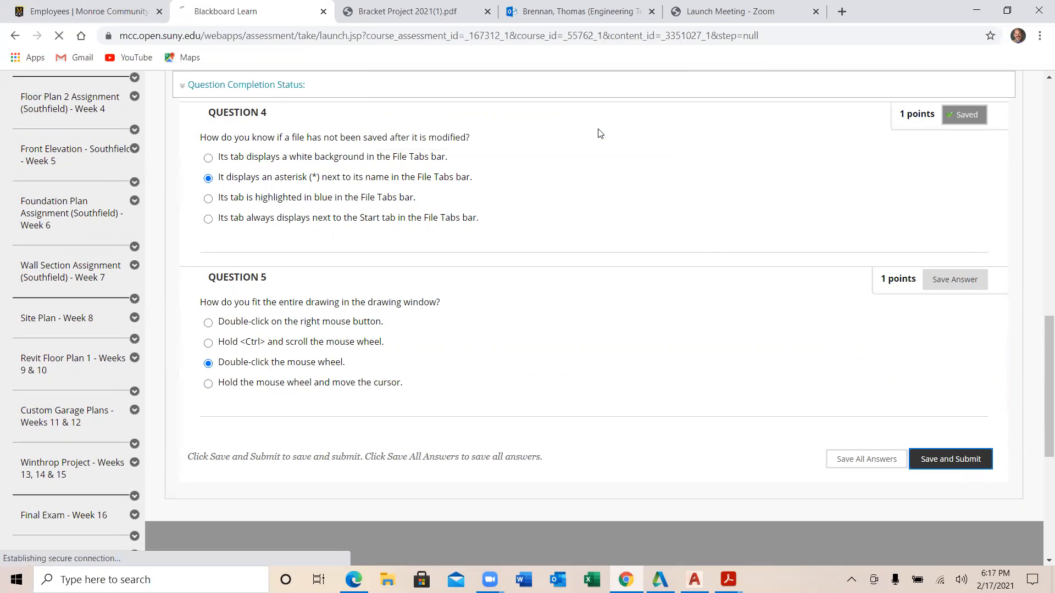
Open the results of the submitted AutoCAD Intro Quiz and review the score and the response feedback for each question.
{"action": "scroll", "coordinate": [580, 388], "scroll_direction": "down", "scroll_amount": 5}
{"action": "scroll", "coordinate": [582, 388], "scroll_direction": "up", "scroll_amount": 5}
{"action": "scroll", "coordinate": [582, 389], "scroll_direction": "down", "scroll_amount": 1}
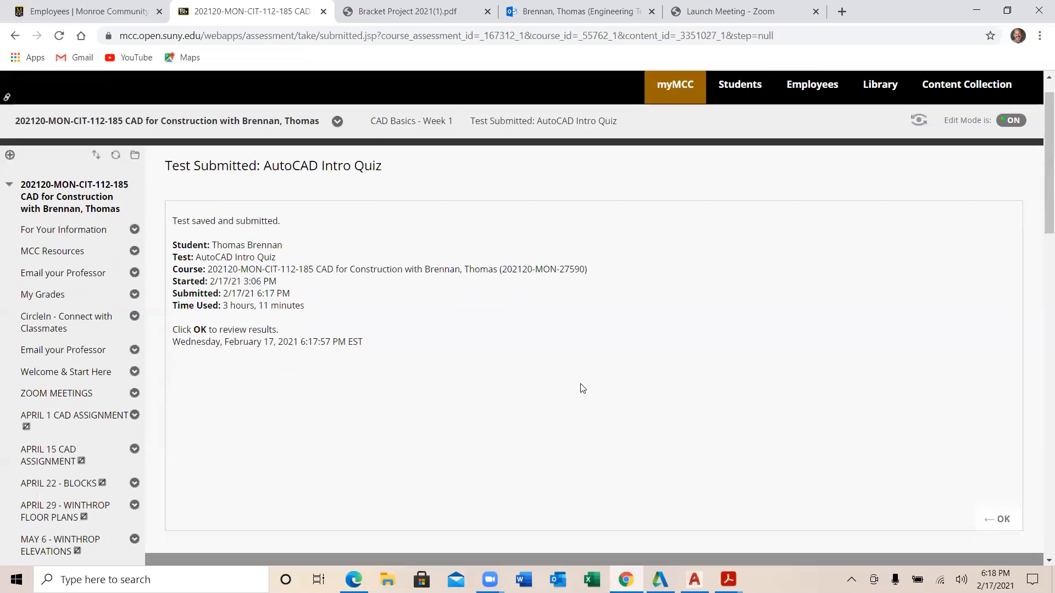
{"action": "left_click", "coordinate": [998, 486]}
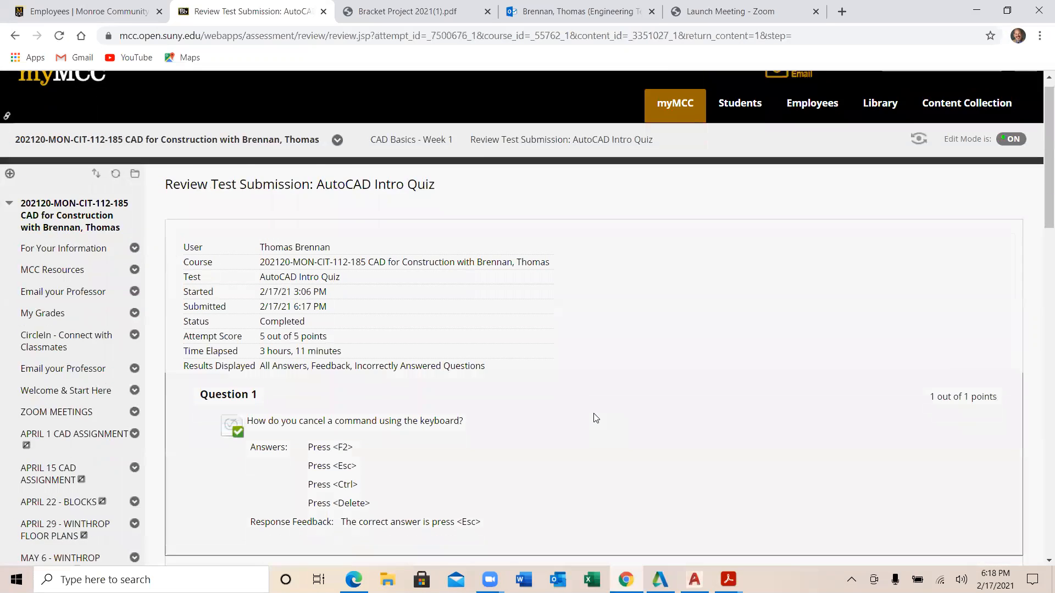
{"action": "scroll", "coordinate": [582, 407], "scroll_direction": "down", "scroll_amount": 1}
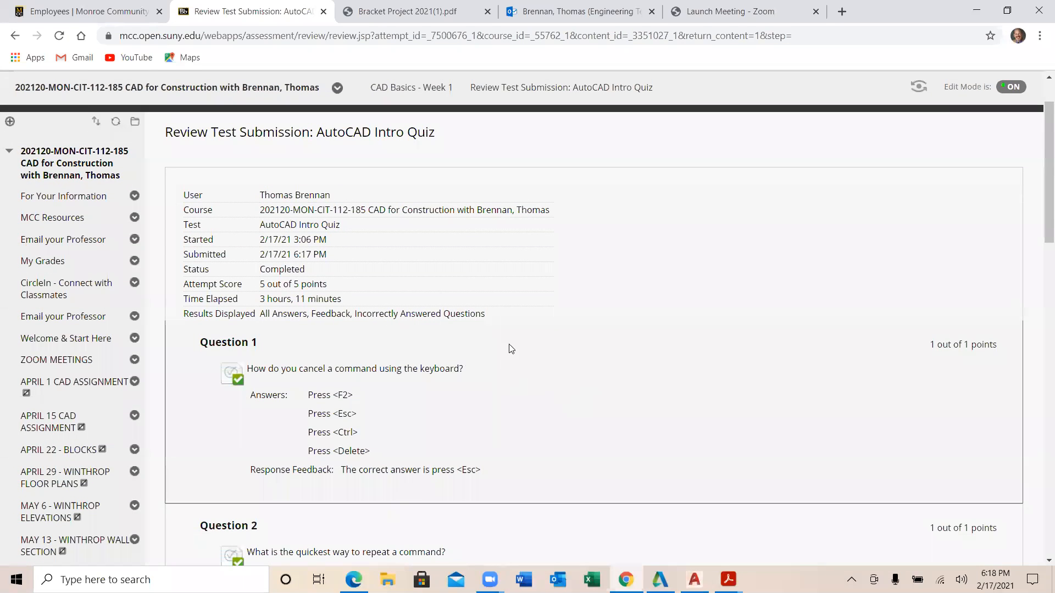
{"action": "scroll", "coordinate": [301, 361], "scroll_direction": "down", "scroll_amount": 5}
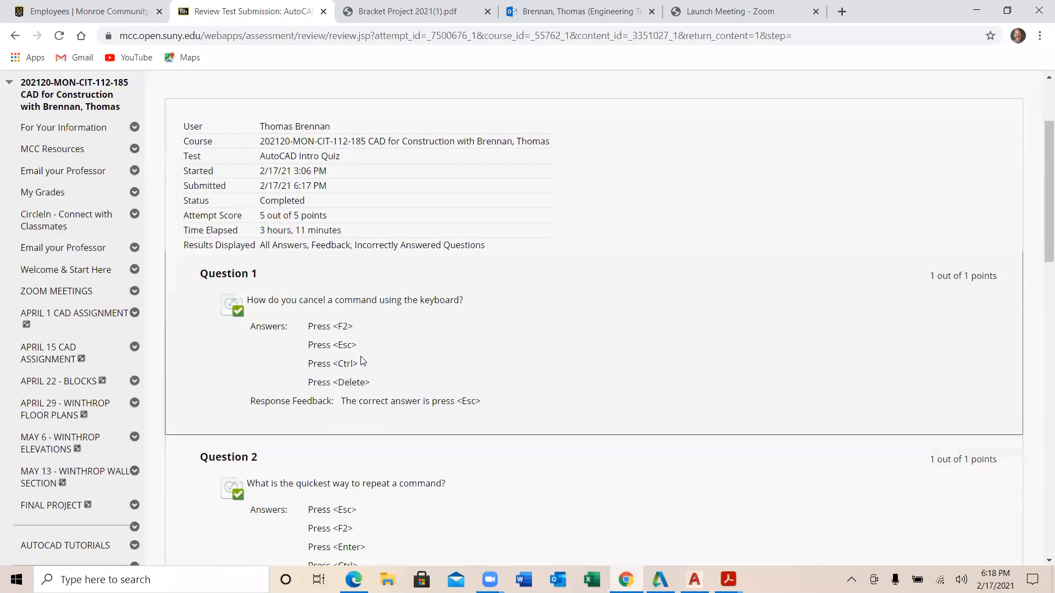
{"action": "scroll", "coordinate": [396, 366], "scroll_direction": "down", "scroll_amount": 12}
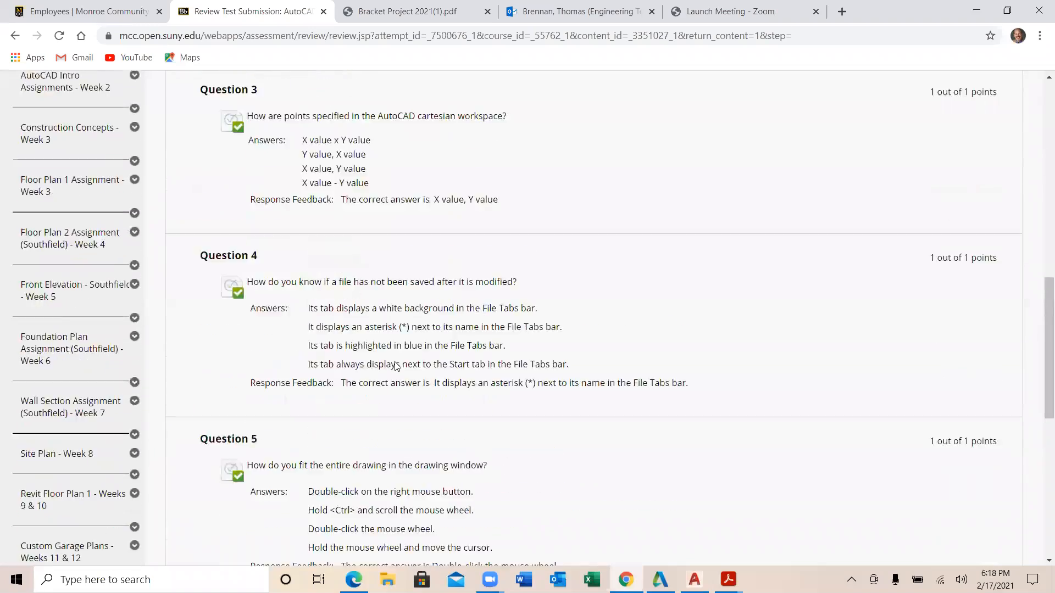
{"action": "scroll", "coordinate": [395, 365], "scroll_direction": "up", "scroll_amount": 15}
{"action": "scroll", "coordinate": [394, 365], "scroll_direction": "up", "scroll_amount": 4}
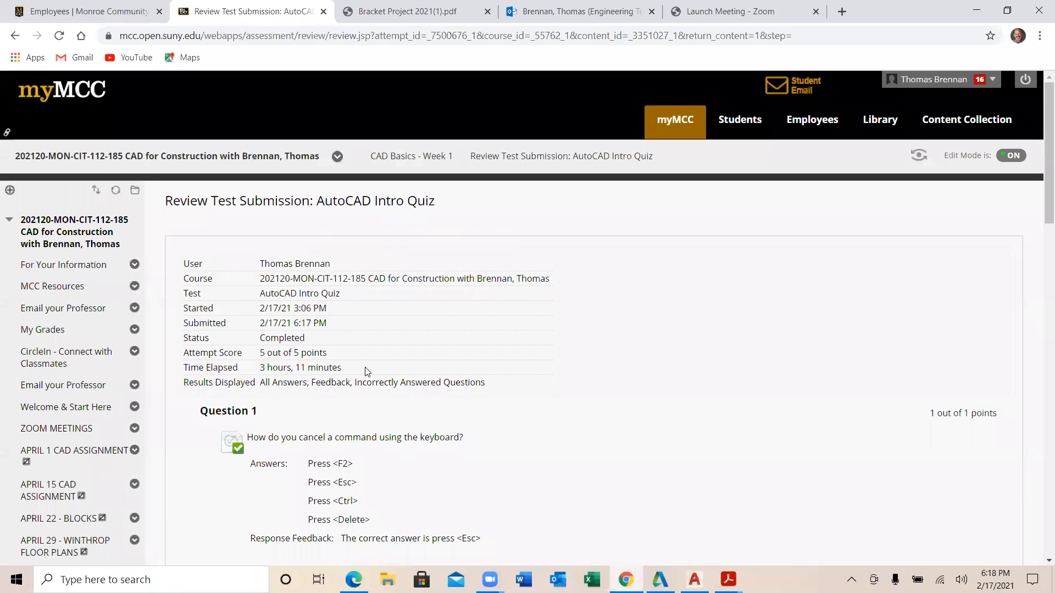
Go back from the quiz results to the CAD Basics - Week 1 content list.
{"action": "left_click", "coordinate": [16, 37]}
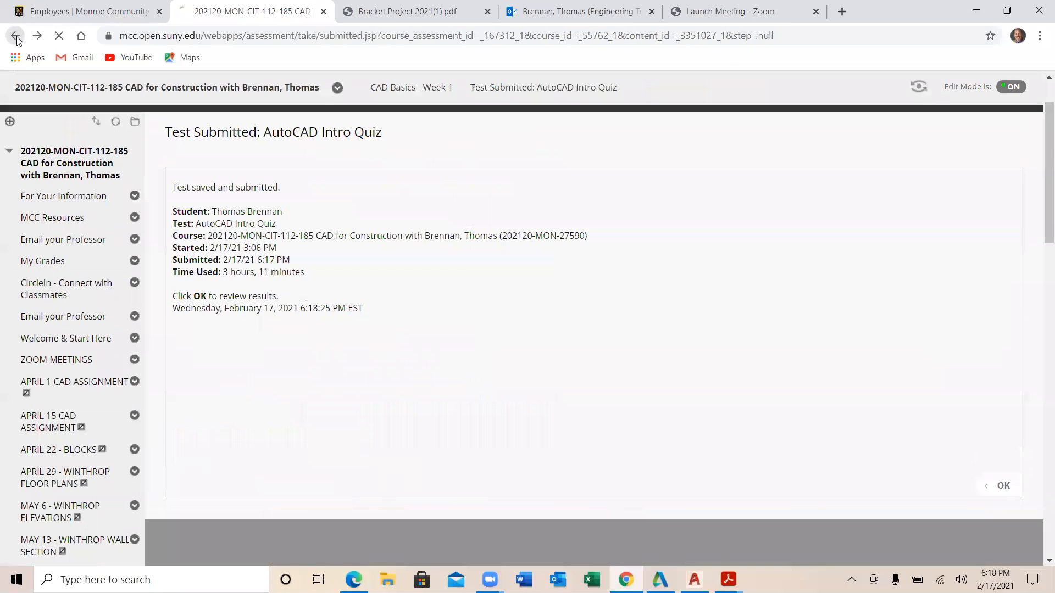
{"action": "left_click", "coordinate": [16, 36]}
{"action": "left_click", "coordinate": [16, 37]}
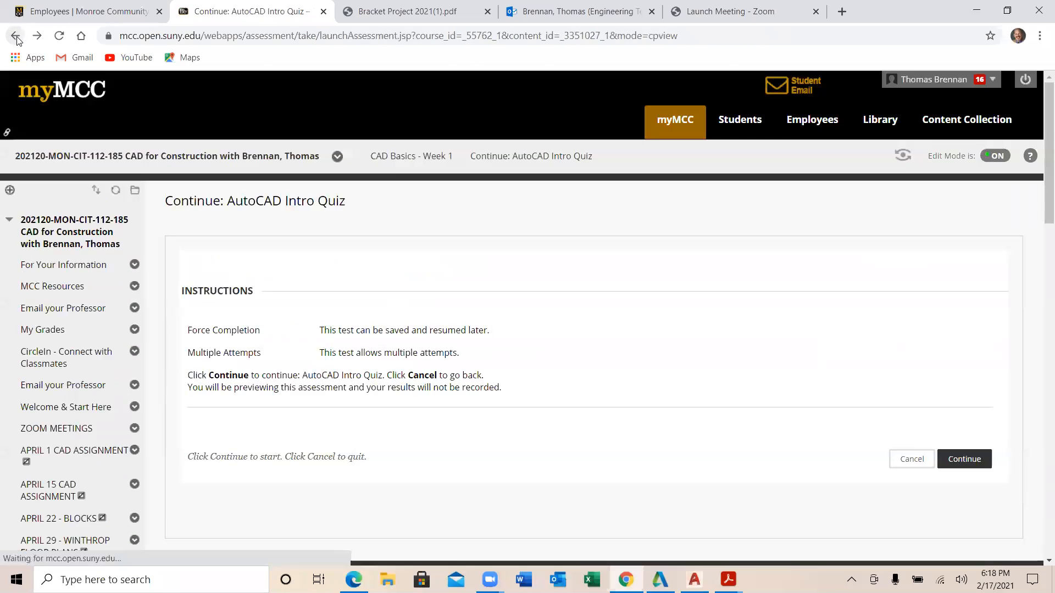
{"action": "left_click", "coordinate": [16, 37]}
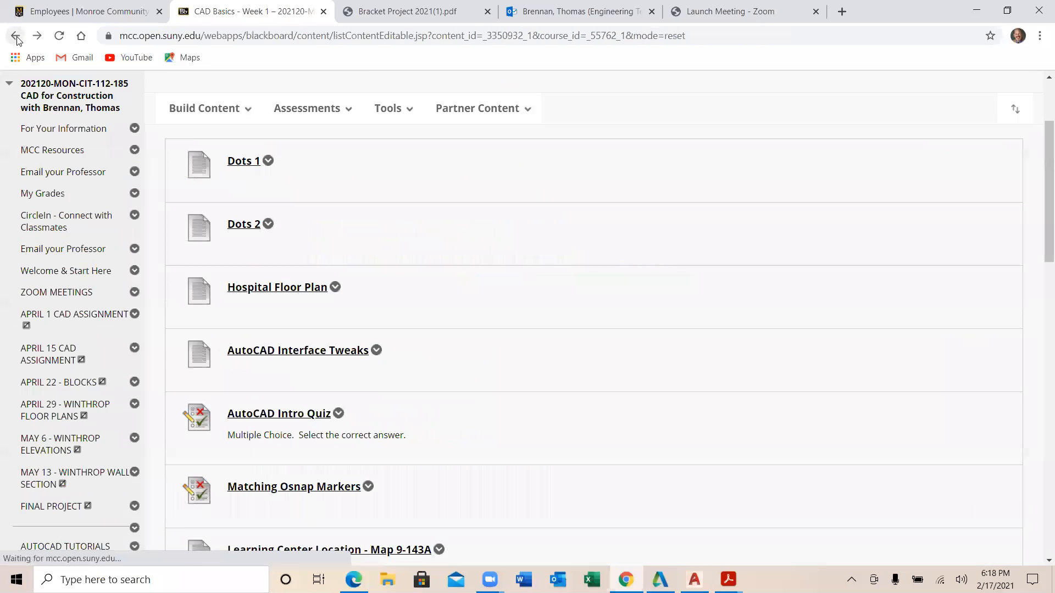
Open the Matching Osnap Markers test, start its preview, and bring its first marker questions into view.
{"action": "scroll", "coordinate": [478, 400], "scroll_direction": "down", "scroll_amount": 1}
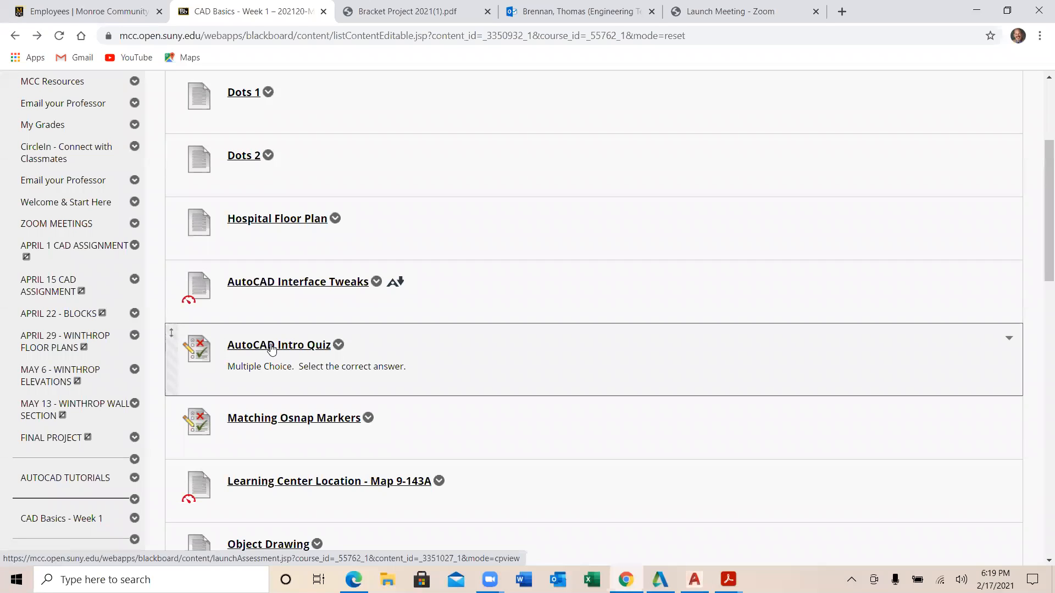
{"action": "left_click", "coordinate": [289, 418]}
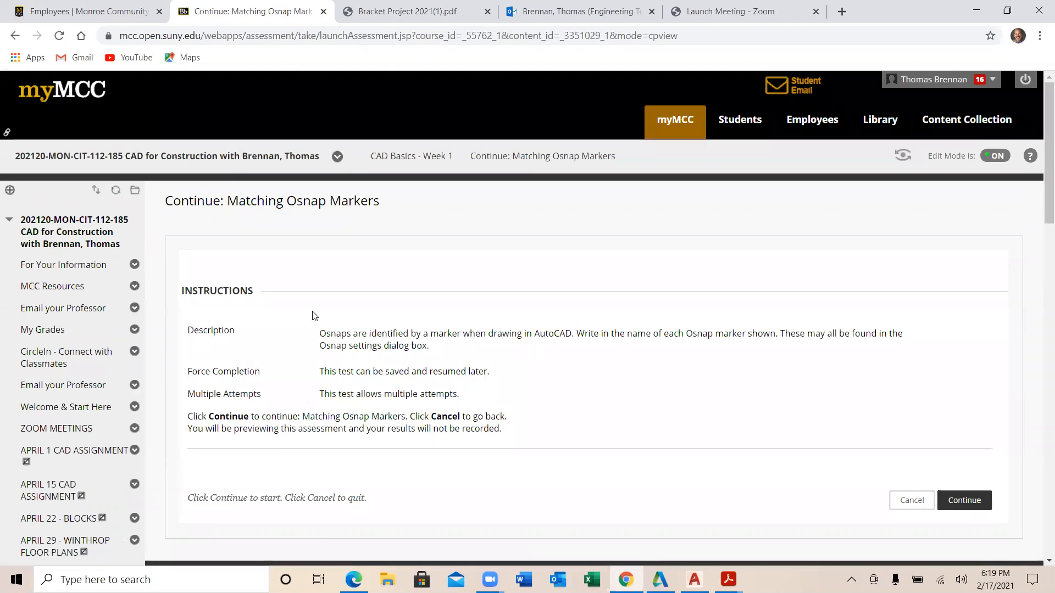
{"action": "scroll", "coordinate": [314, 315], "scroll_direction": "down", "scroll_amount": 2}
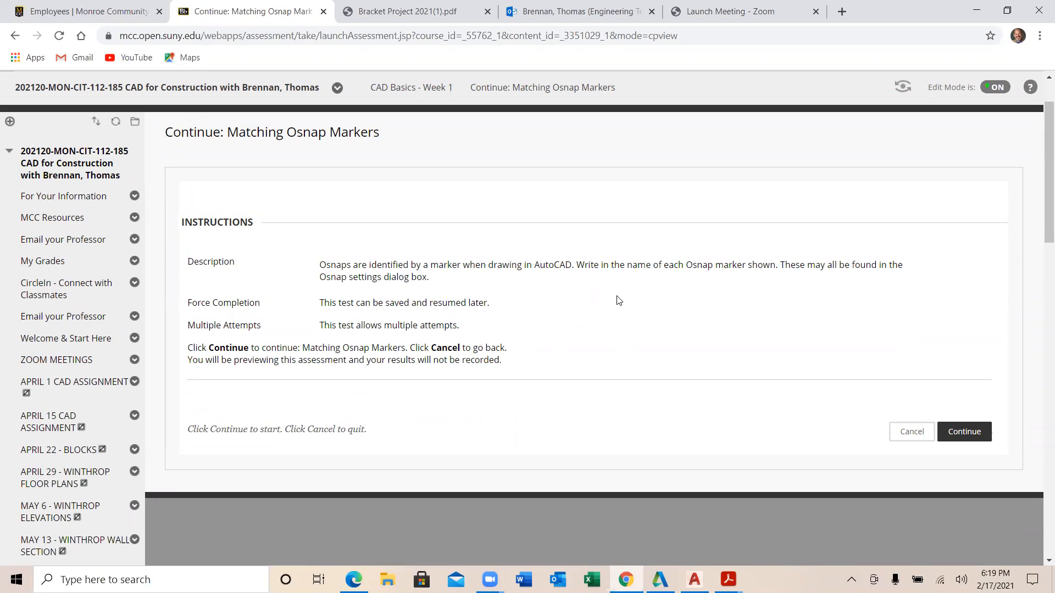
{"action": "left_click", "coordinate": [974, 434]}
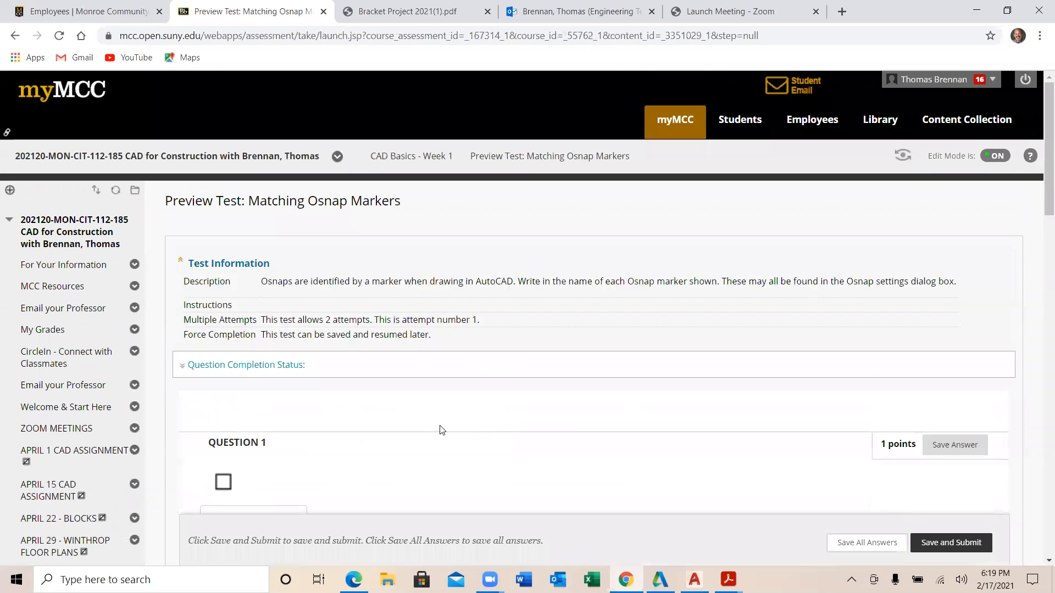
{"action": "scroll", "coordinate": [437, 427], "scroll_direction": "down", "scroll_amount": 5}
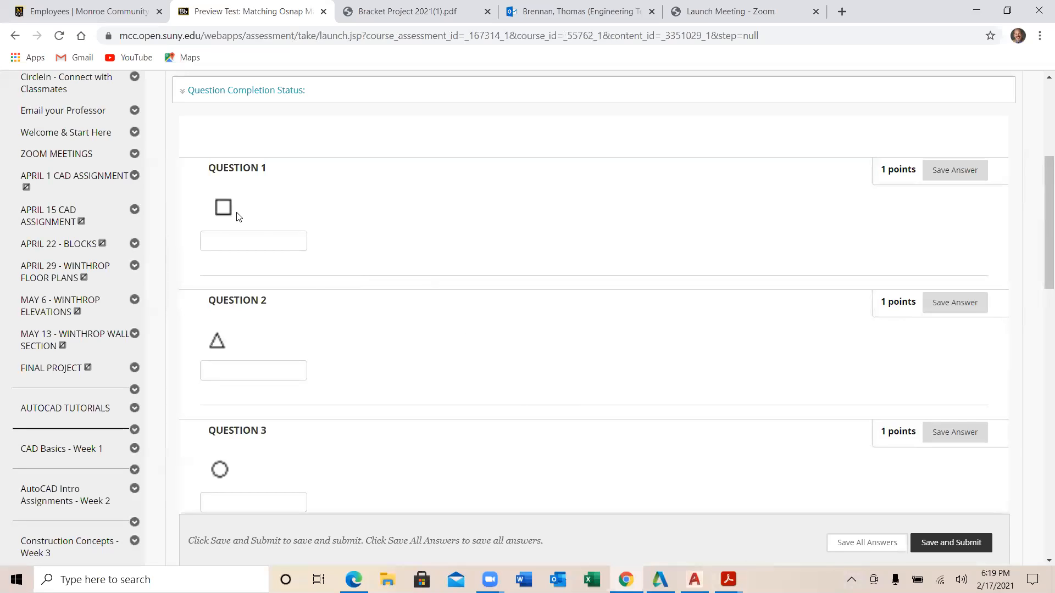
Switch to AutoCAD, check the marker symbols and names in the Object Snap drafting settings, and close the settings.
{"action": "left_click", "coordinate": [694, 579]}
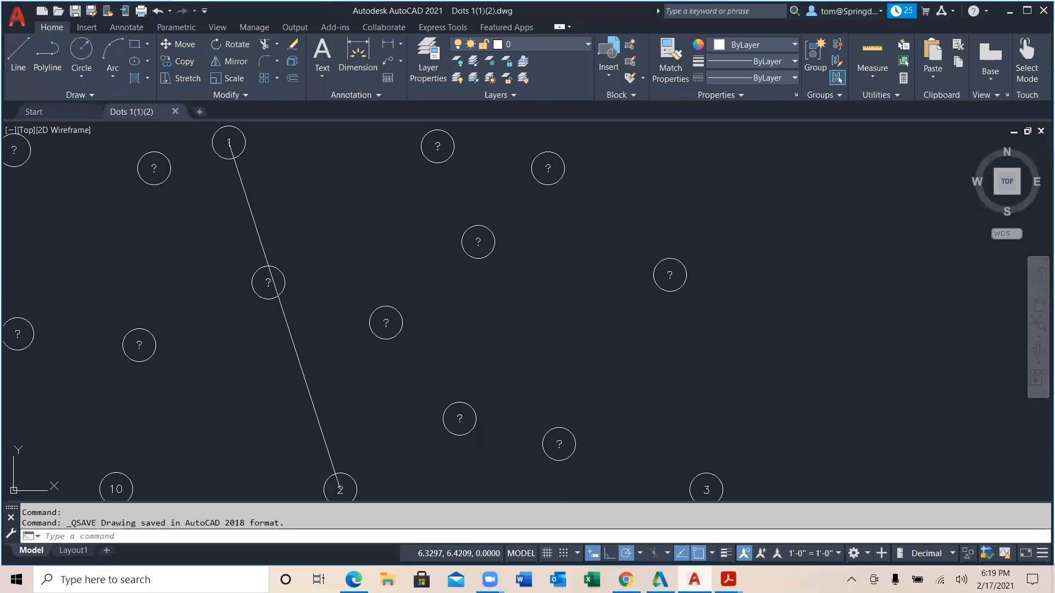
{"action": "left_click", "coordinate": [713, 555]}
{"action": "left_click", "coordinate": [655, 540]}
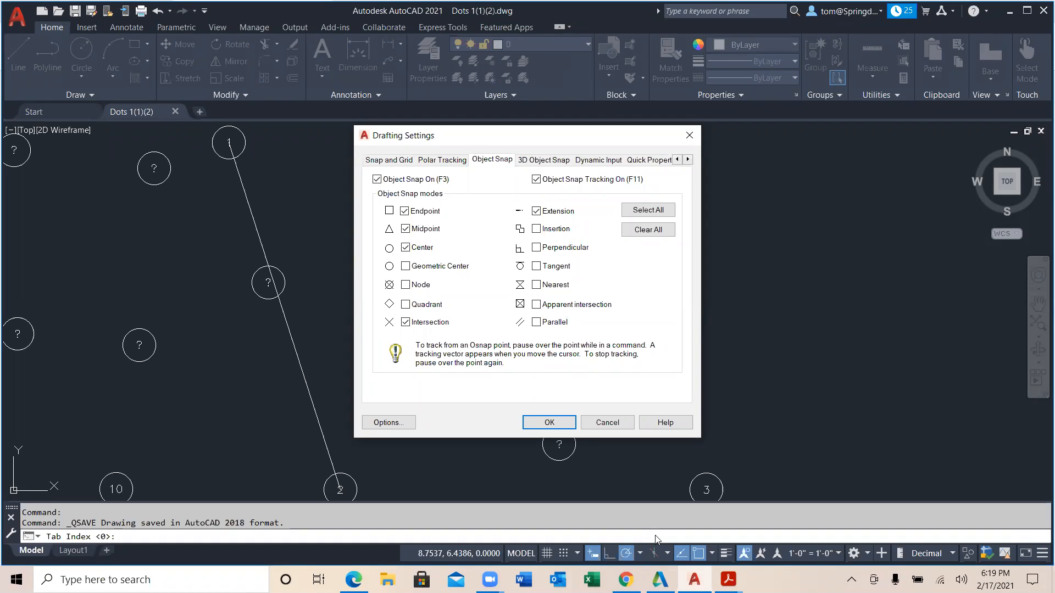
{"action": "left_click", "coordinate": [546, 424]}
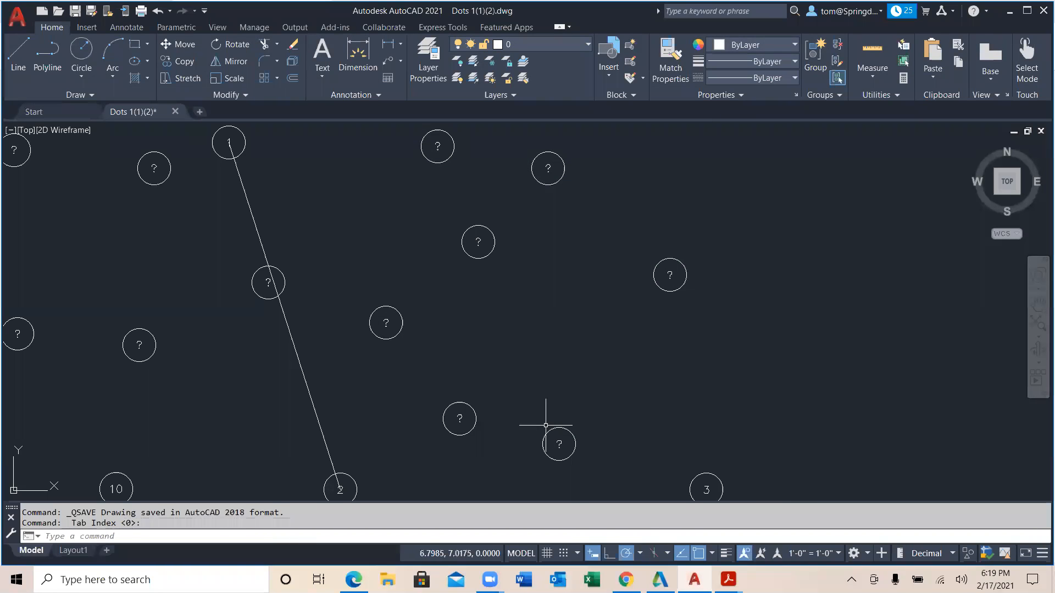
Switch back to the Osnap Markers test in the browser, answer question 1 Endpoint and question 2 Midpoint, and save both answers.
{"action": "key", "text": "alt+Tab"}
{"action": "left_click", "coordinate": [265, 236]}
{"action": "type", "text": "Endpoint"}
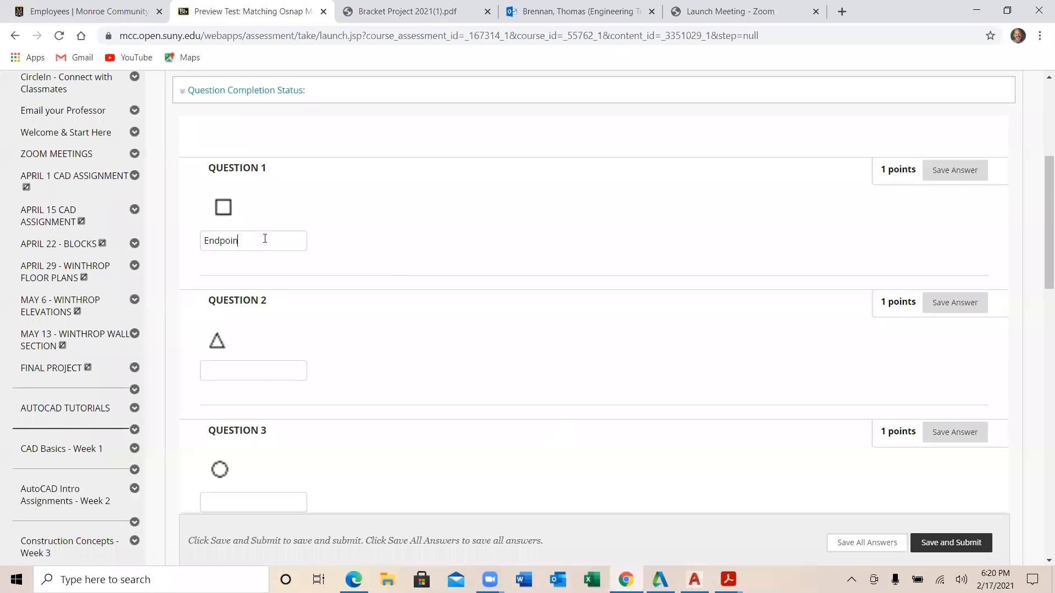
{"action": "left_click", "coordinate": [274, 377]}
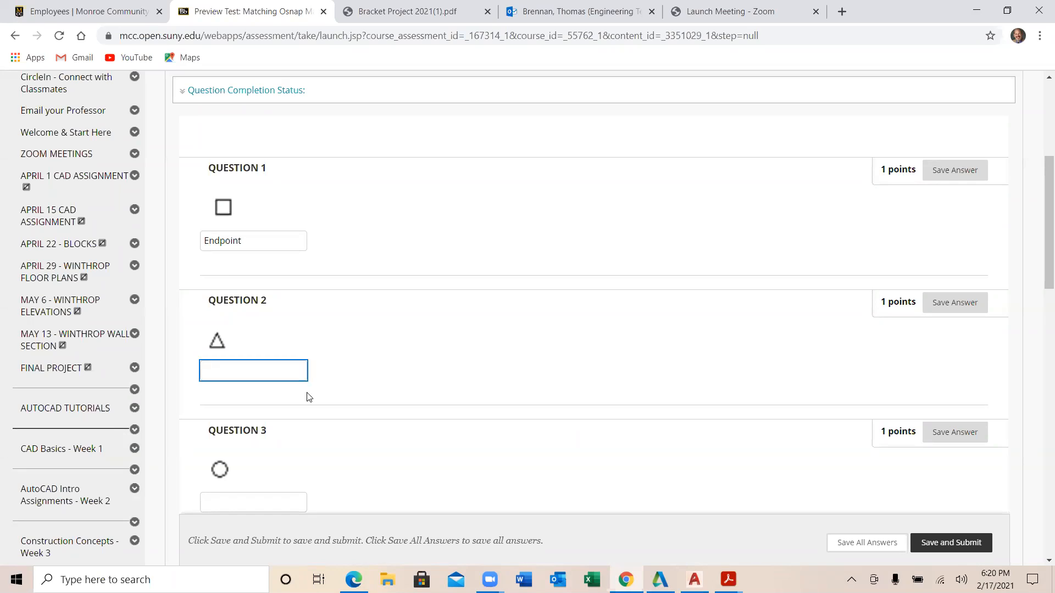
{"action": "type", "text": "Midpoint"}
{"action": "left_click", "coordinate": [978, 171]}
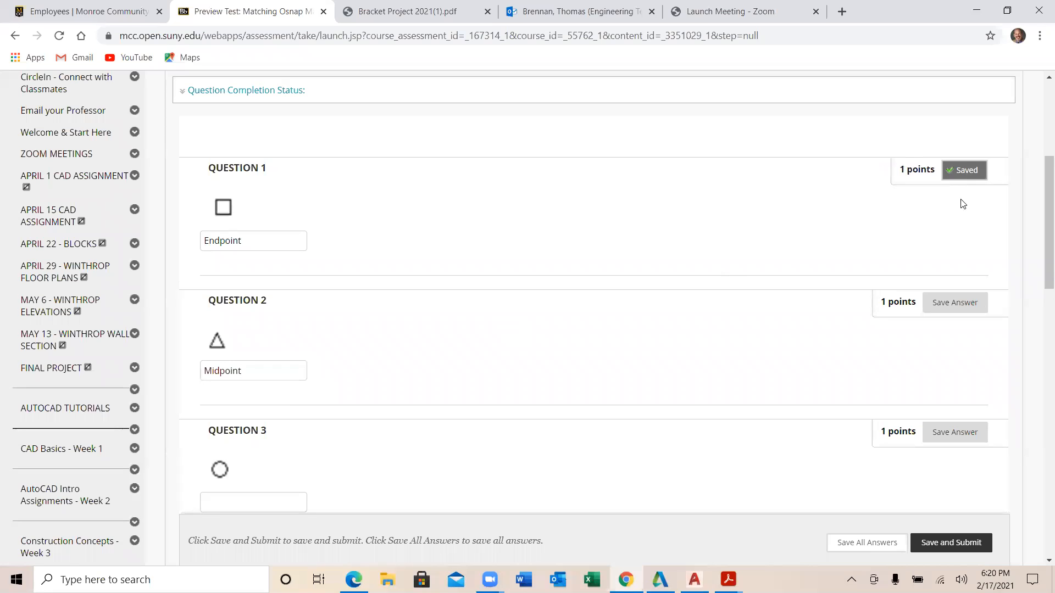
{"action": "left_click", "coordinate": [966, 302]}
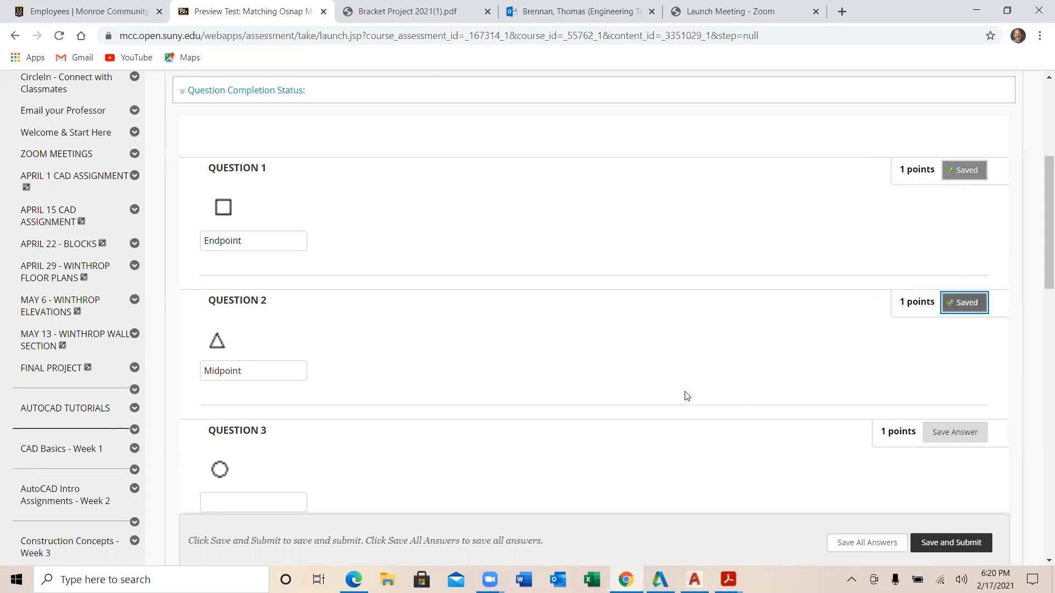
Check the circle marker in AutoCAD's Object Snap drafting settings, then answer question 3 of the browser test with Center and save it.
{"action": "key", "text": "alt+Tab"}
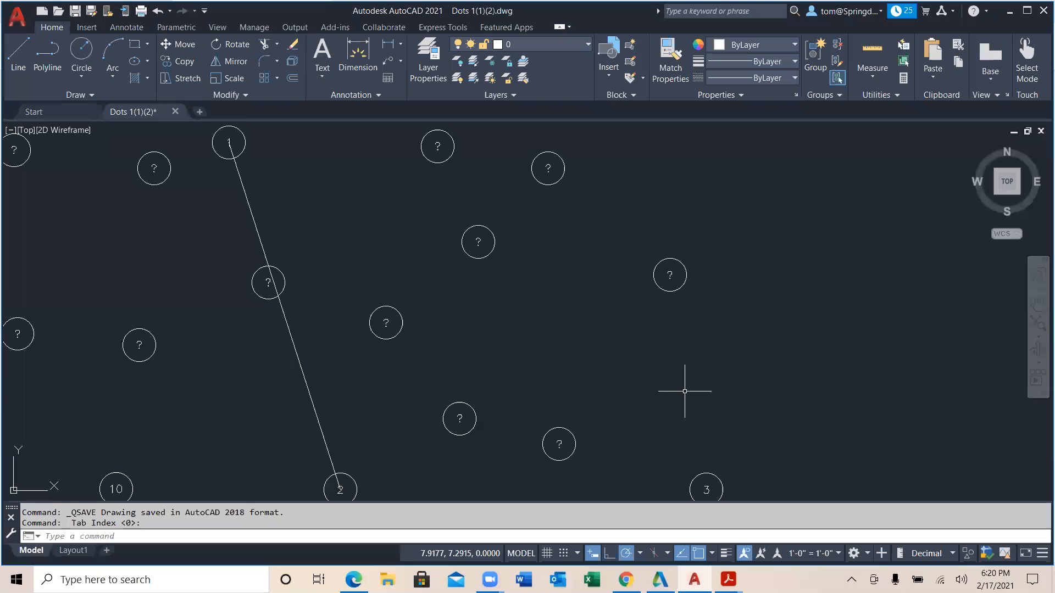
{"action": "left_click", "coordinate": [712, 553]}
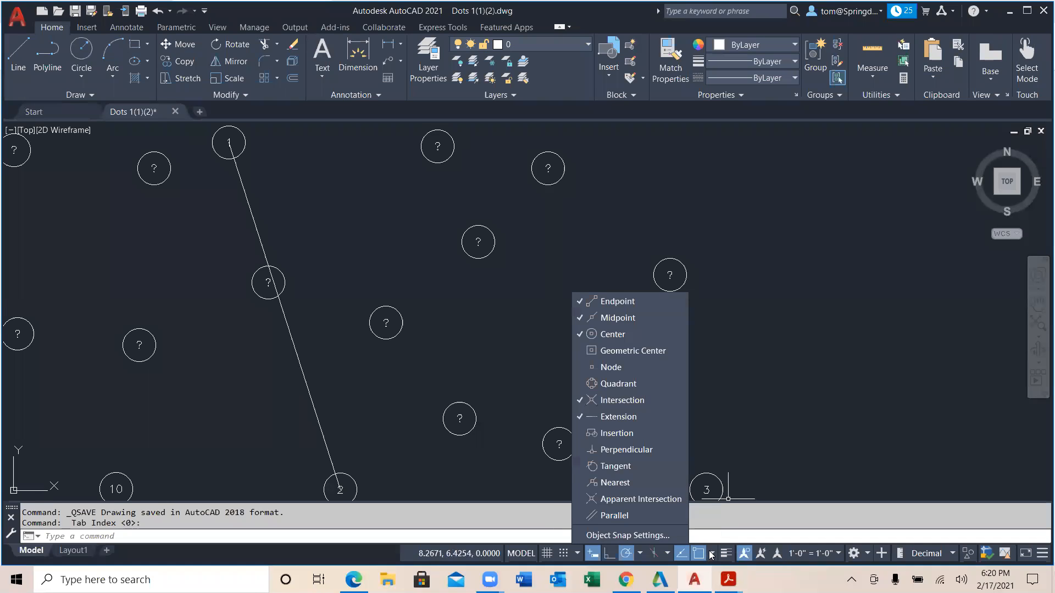
{"action": "left_click", "coordinate": [637, 536]}
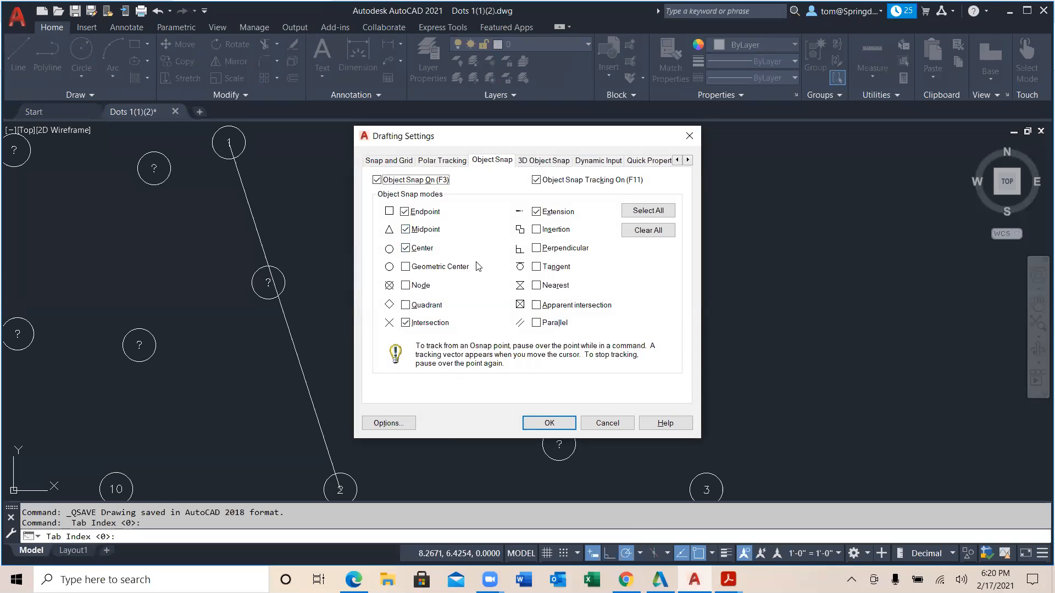
{"action": "key", "text": "alt+Tab"}
{"action": "scroll", "coordinate": [337, 349], "scroll_direction": "down", "scroll_amount": 4}
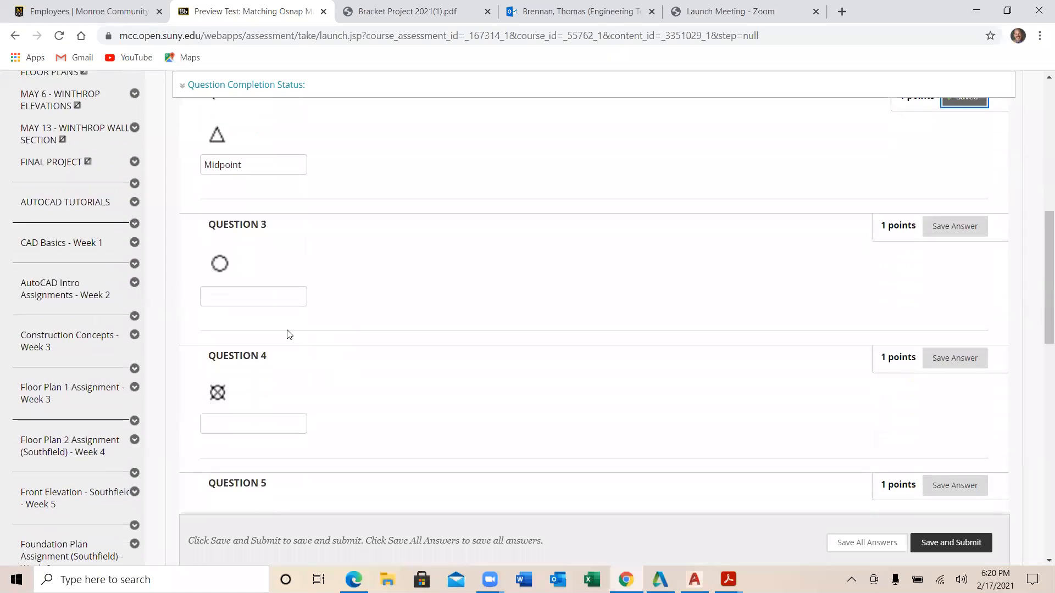
{"action": "left_click", "coordinate": [260, 297]}
{"action": "type", "text": "Center"}
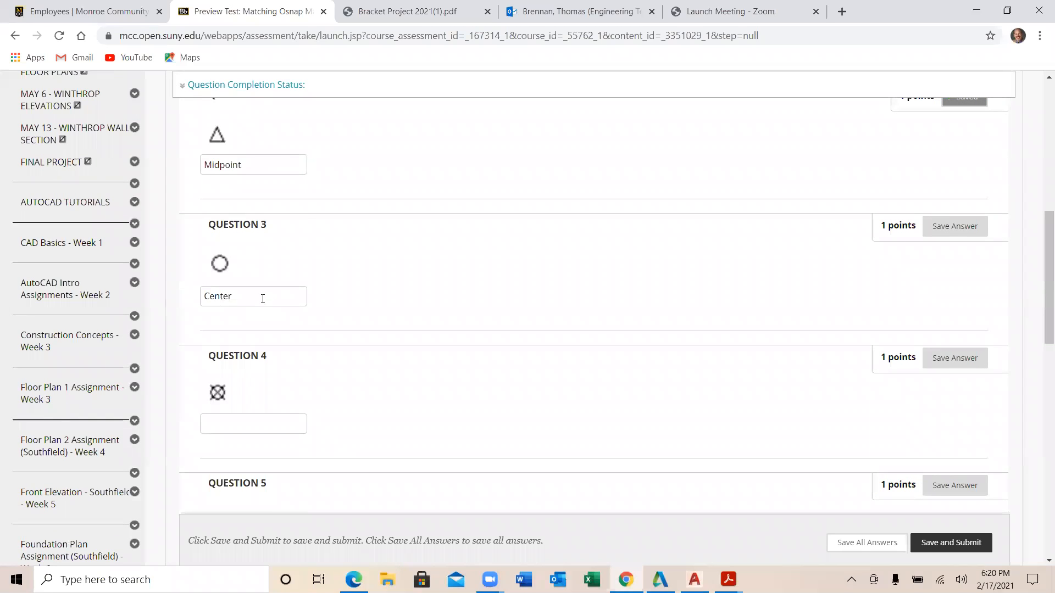
{"action": "left_click", "coordinate": [962, 232]}
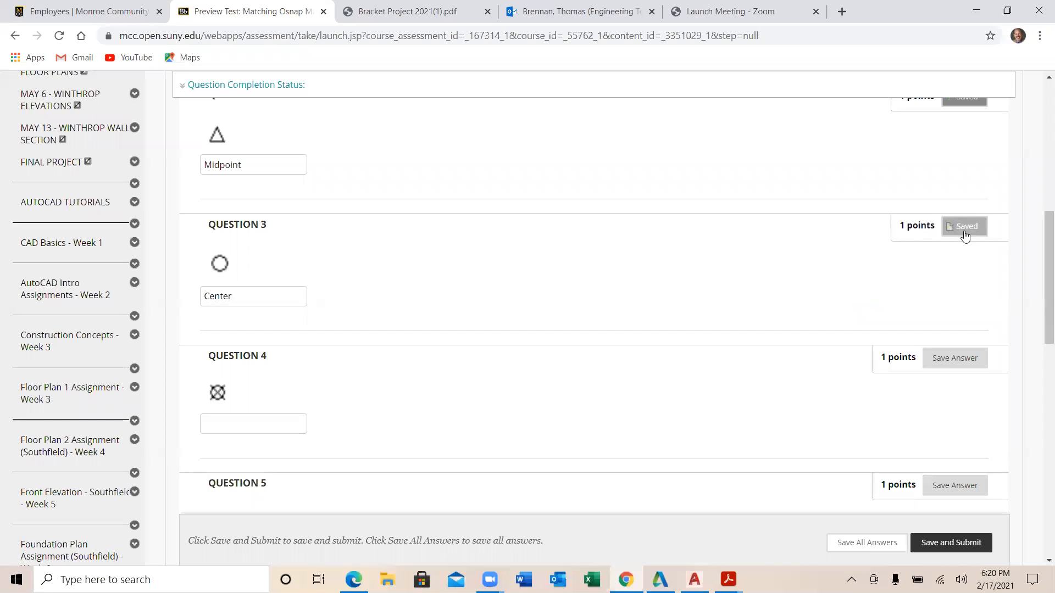
Look up question 4's crossed-circle marker in AutoCAD's Object Snap settings, then answer Node in the browser test and save it.
{"action": "scroll", "coordinate": [632, 304], "scroll_direction": "down", "scroll_amount": 1}
{"action": "scroll", "coordinate": [631, 304], "scroll_direction": "down", "scroll_amount": 2}
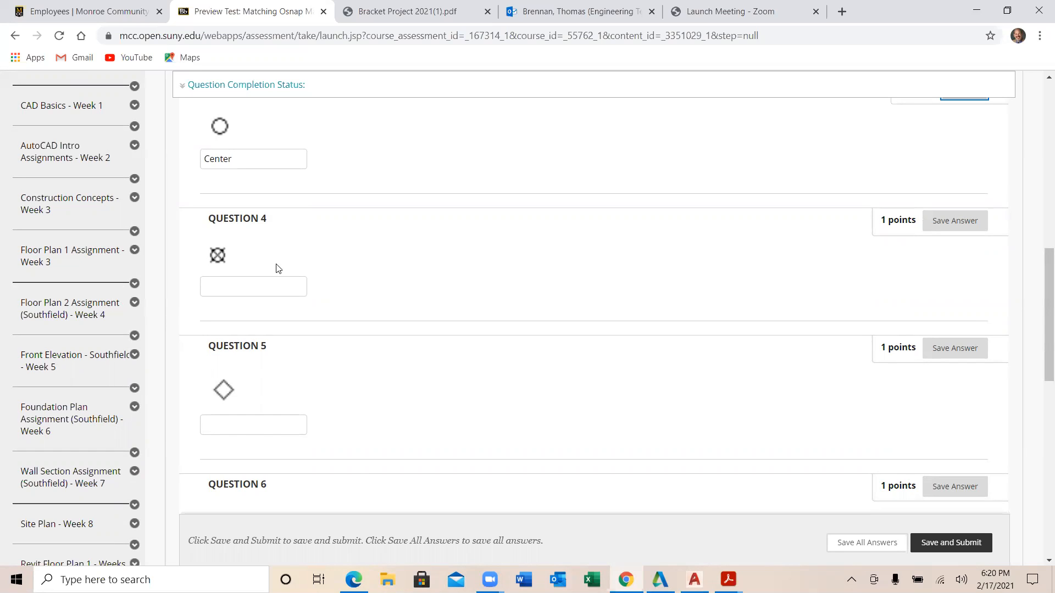
{"action": "left_click", "coordinate": [695, 579]}
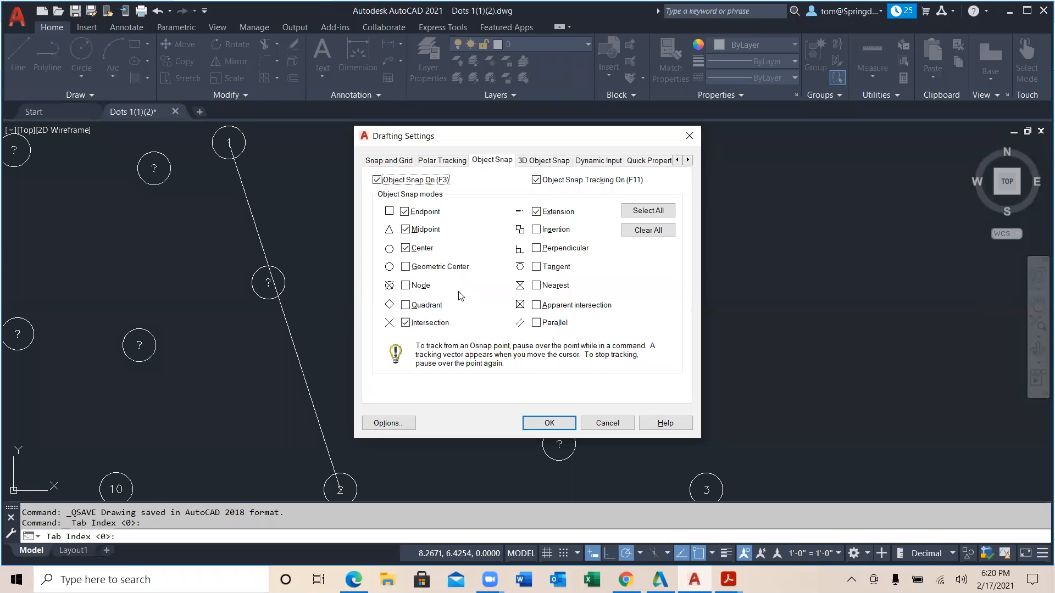
{"action": "key", "text": "alt+Tab"}
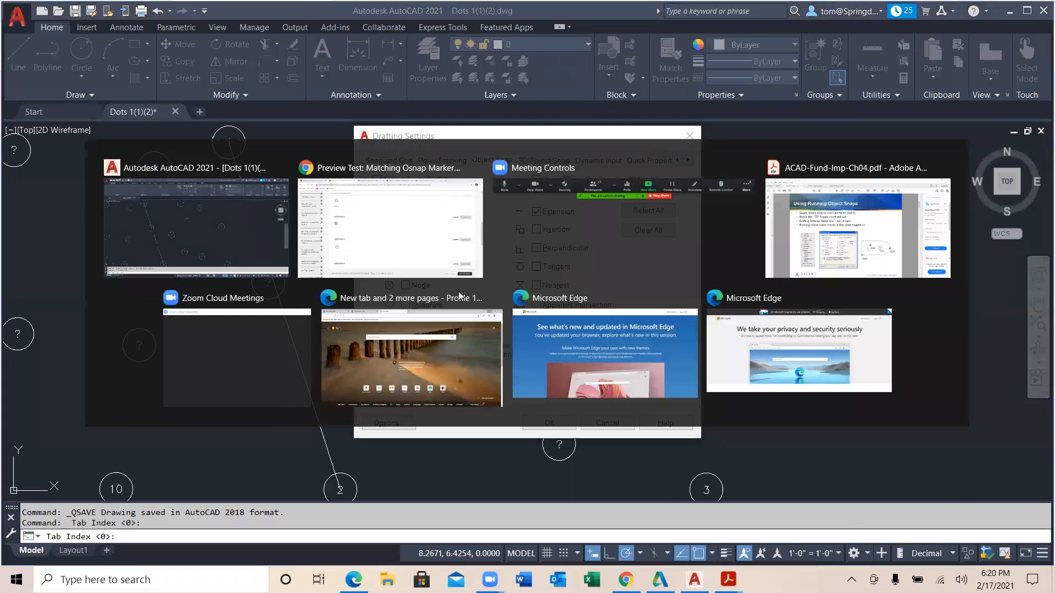
{"action": "left_click", "coordinate": [238, 286]}
{"action": "type", "text": "Node"}
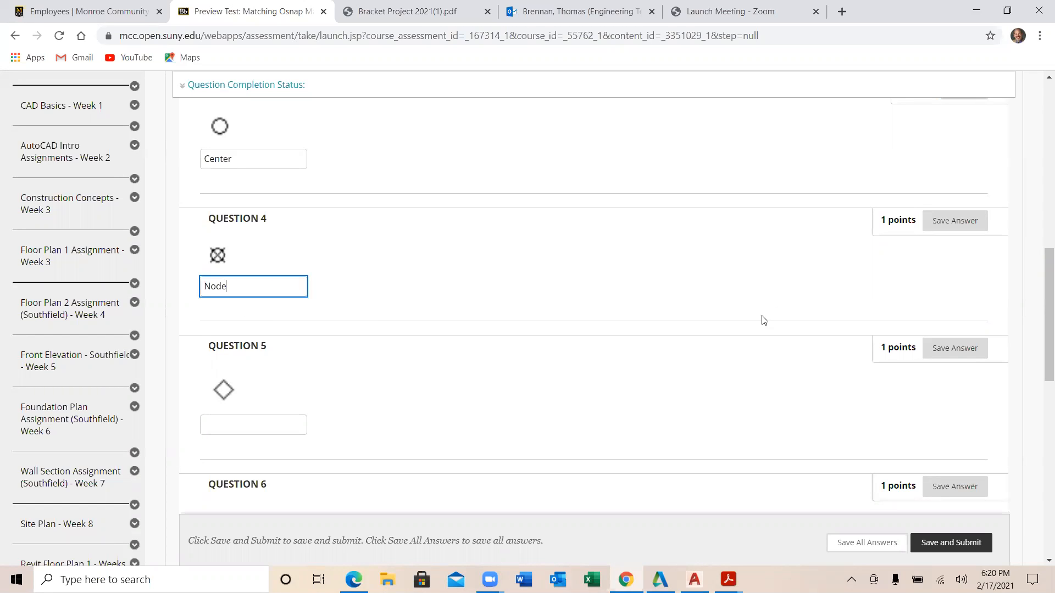
{"action": "left_click", "coordinate": [955, 224]}
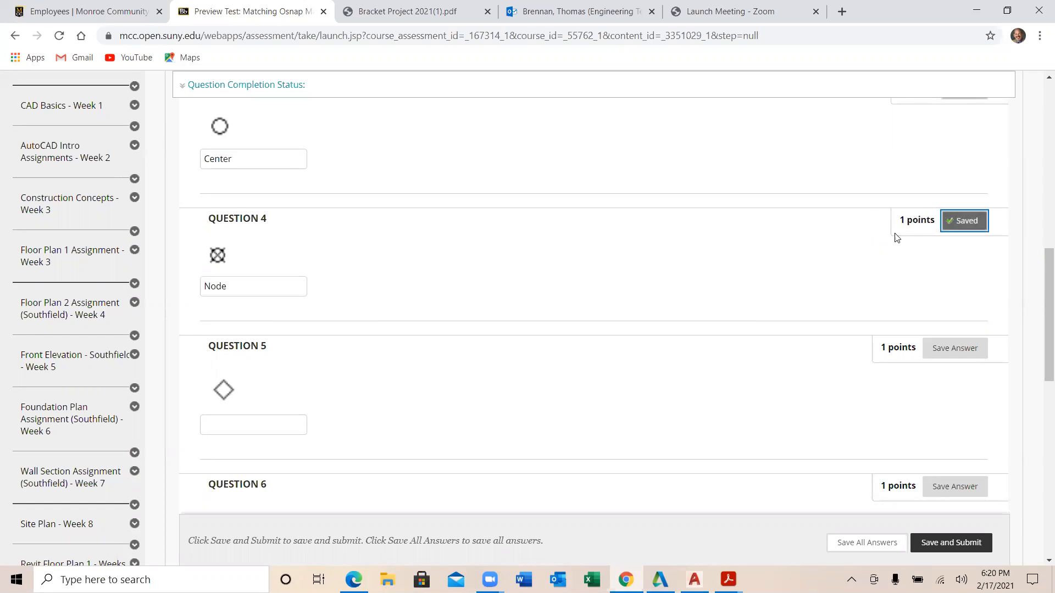
Look up question 5's diamond marker in AutoCAD's Object Snap settings, then answer Quadrant in the browser test and save it.
{"action": "scroll", "coordinate": [249, 384], "scroll_direction": "down", "scroll_amount": 2}
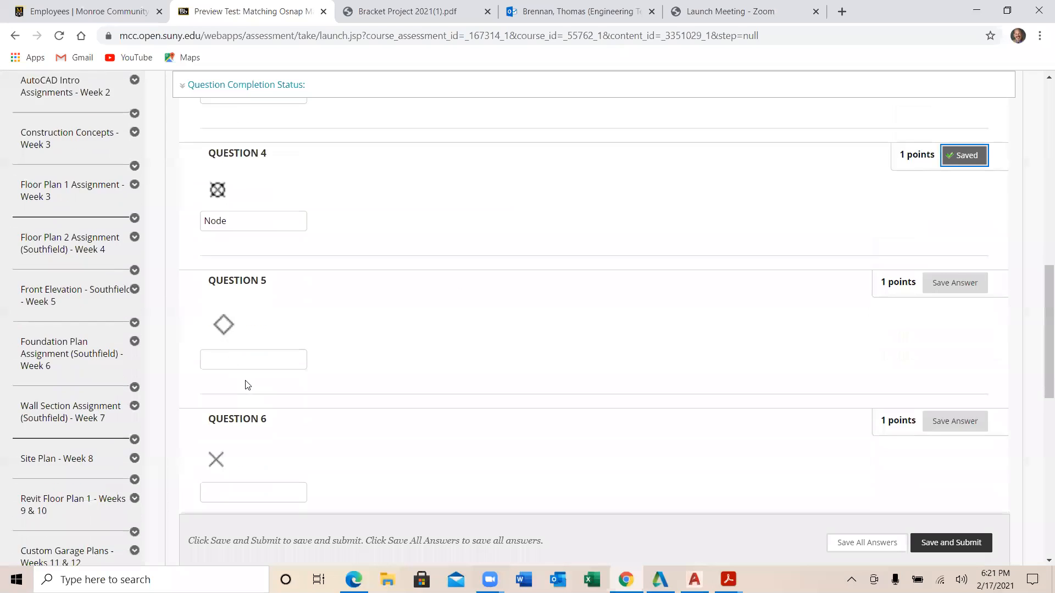
{"action": "key", "text": "alt+Tab"}
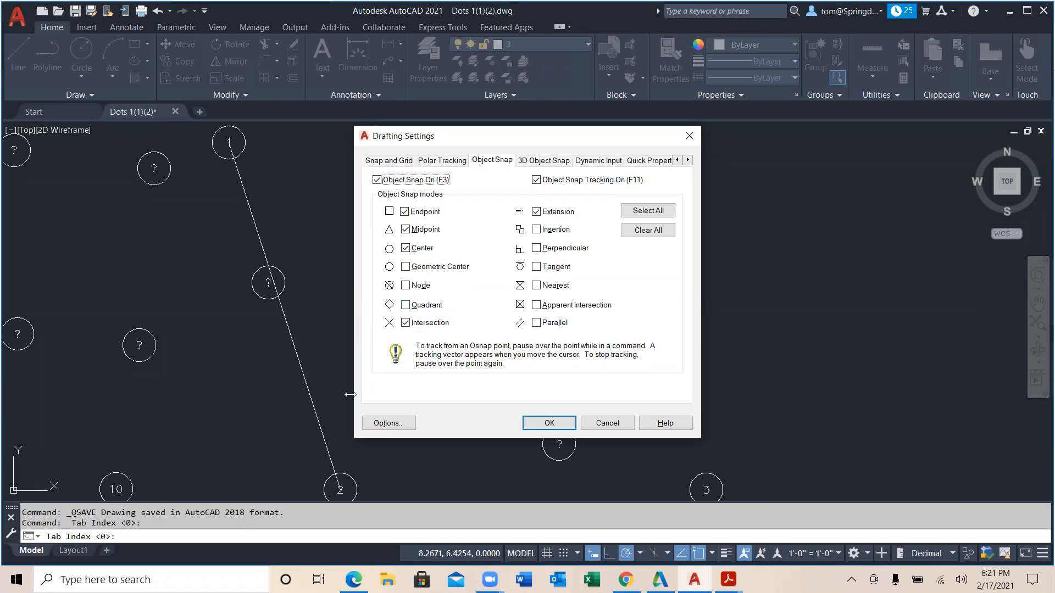
{"action": "key", "text": "alt+Tab"}
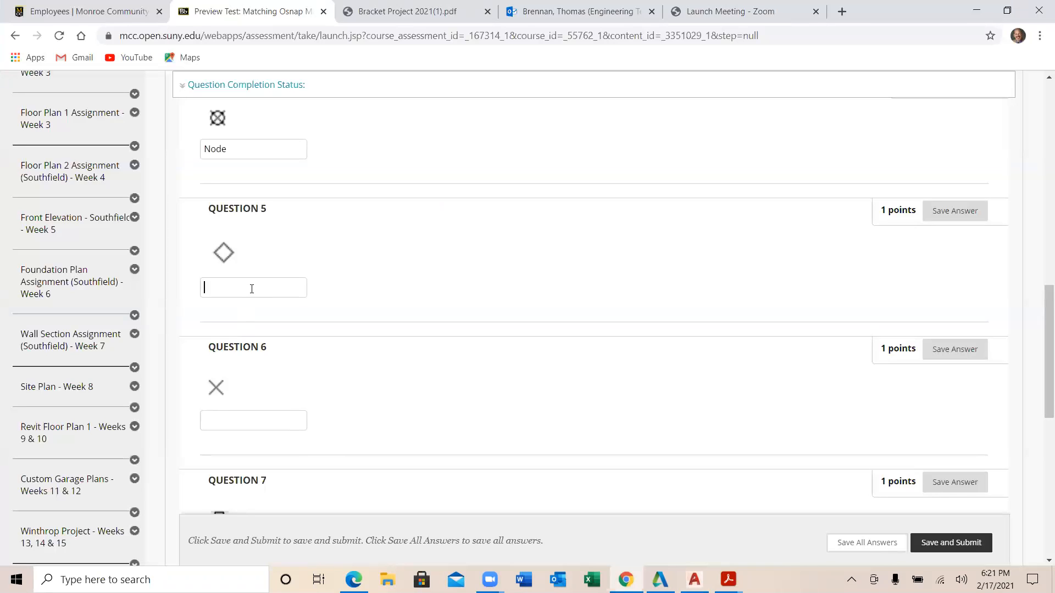
{"action": "type", "text": "Quadrant"}
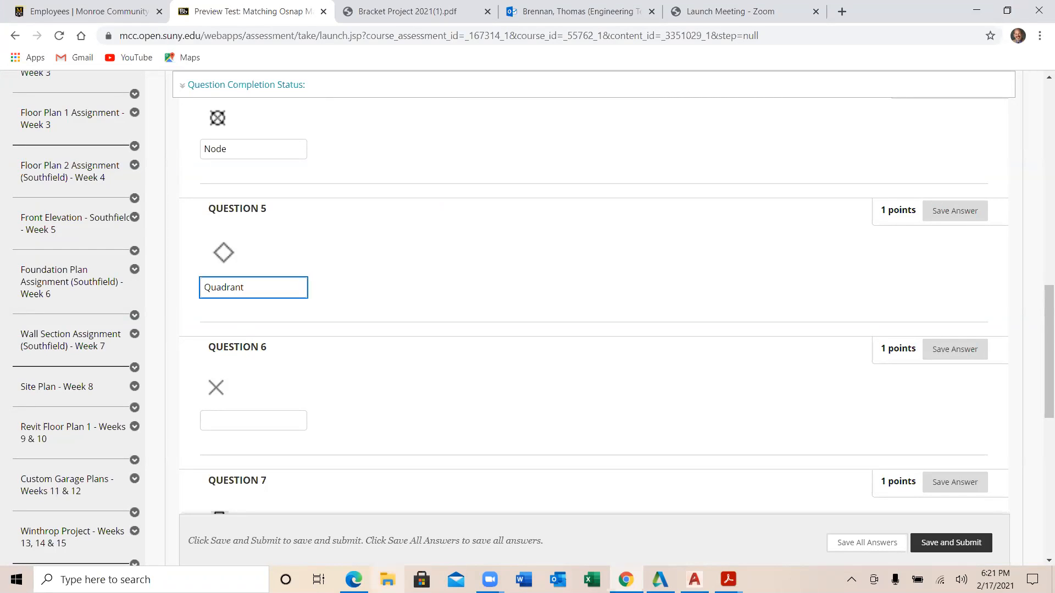
{"action": "left_click", "coordinate": [955, 212]}
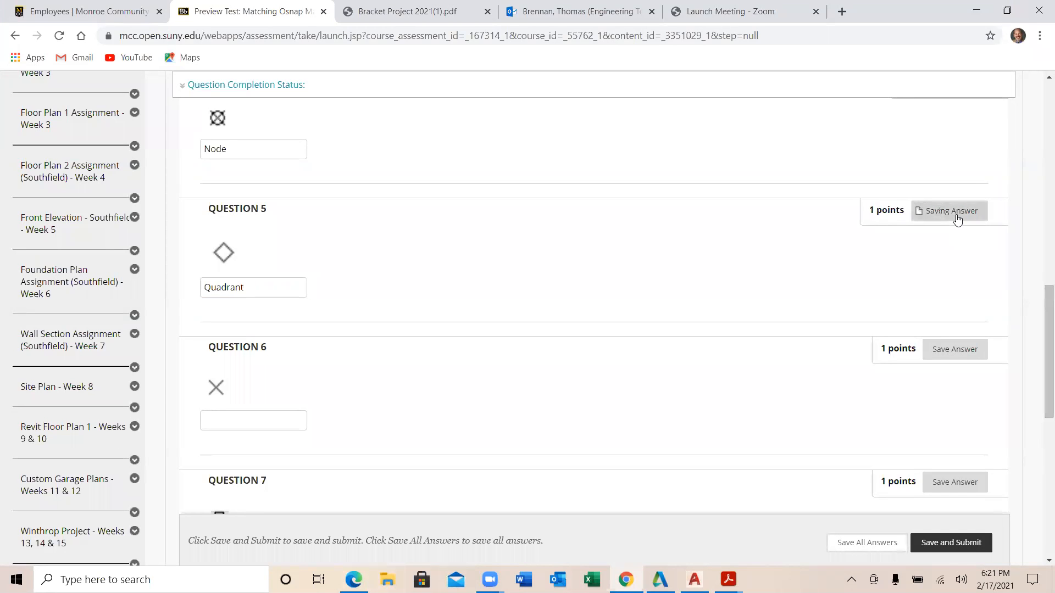
Look up question 6's X marker in AutoCAD's Object Snap settings, then answer Intersection in the browser test and save it.
{"action": "scroll", "coordinate": [419, 245], "scroll_direction": "down", "scroll_amount": 2}
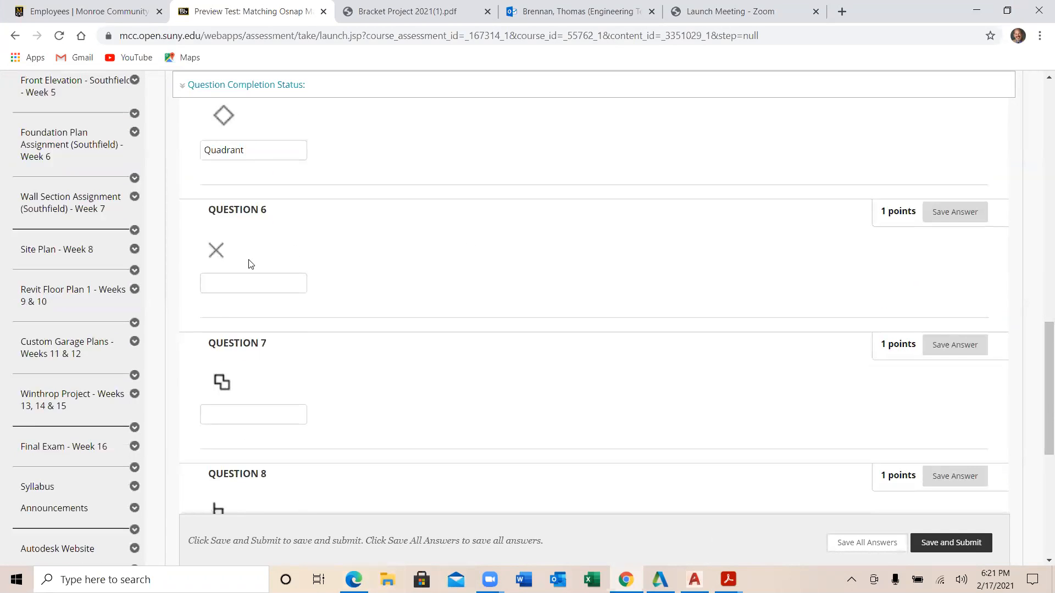
{"action": "key", "text": "alt+Tab"}
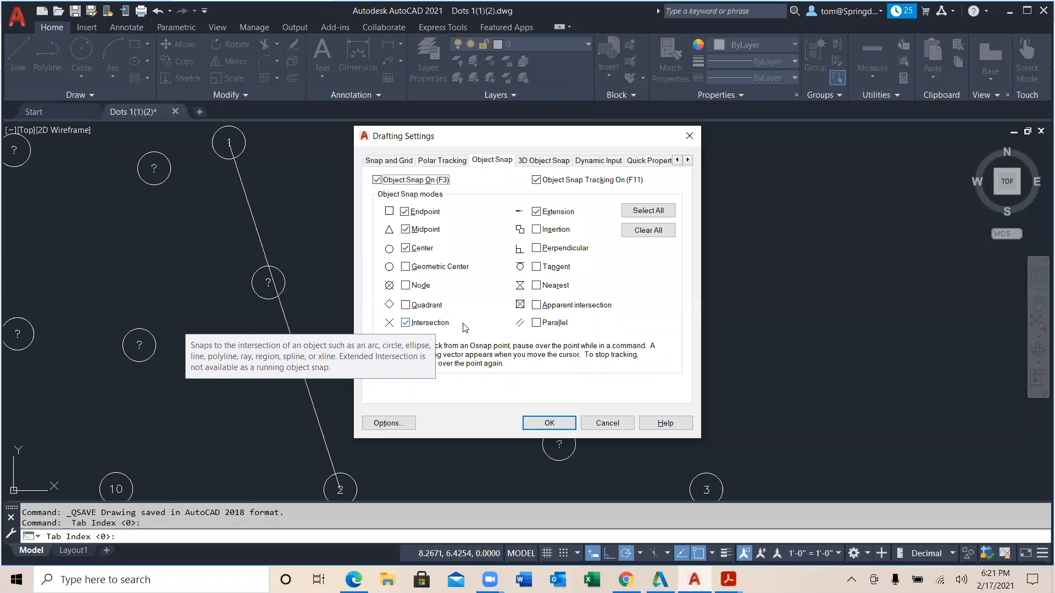
{"action": "key", "text": "alt+Tab"}
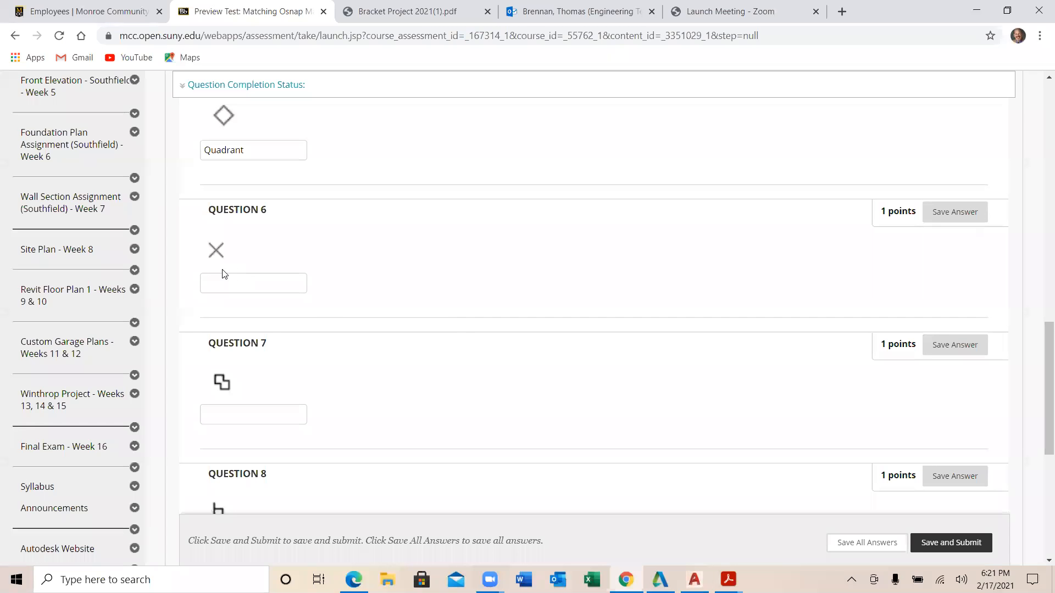
{"action": "left_click", "coordinate": [238, 284]}
{"action": "type", "text": "Intersection"}
{"action": "left_click", "coordinate": [955, 215]}
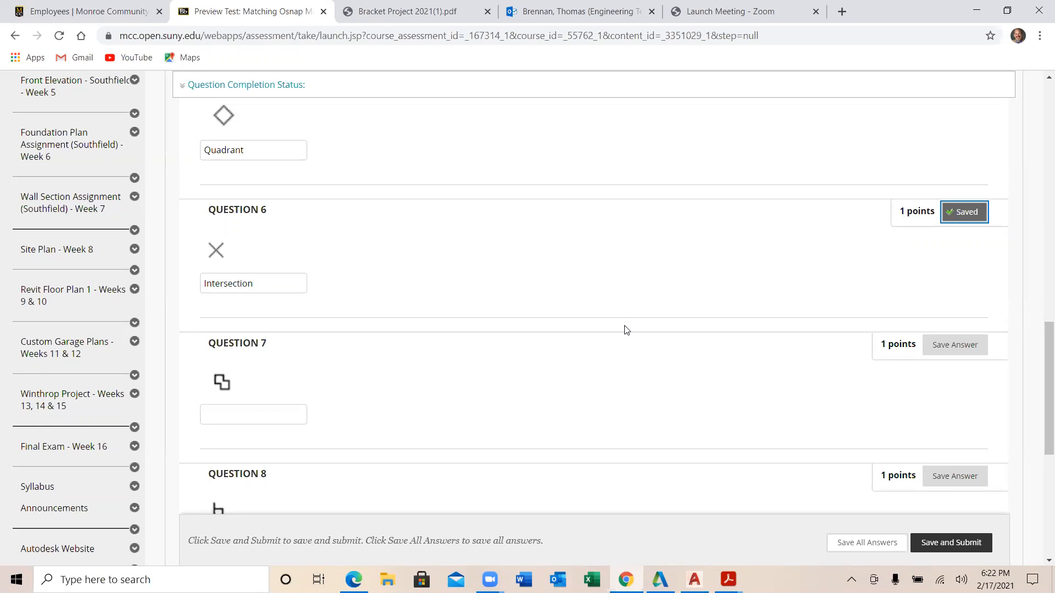
Look up question 7's overlapping-squares marker in AutoCAD's Object Snap settings, then answer Insertion in the browser test.
{"action": "scroll", "coordinate": [251, 344], "scroll_direction": "down", "scroll_amount": 3}
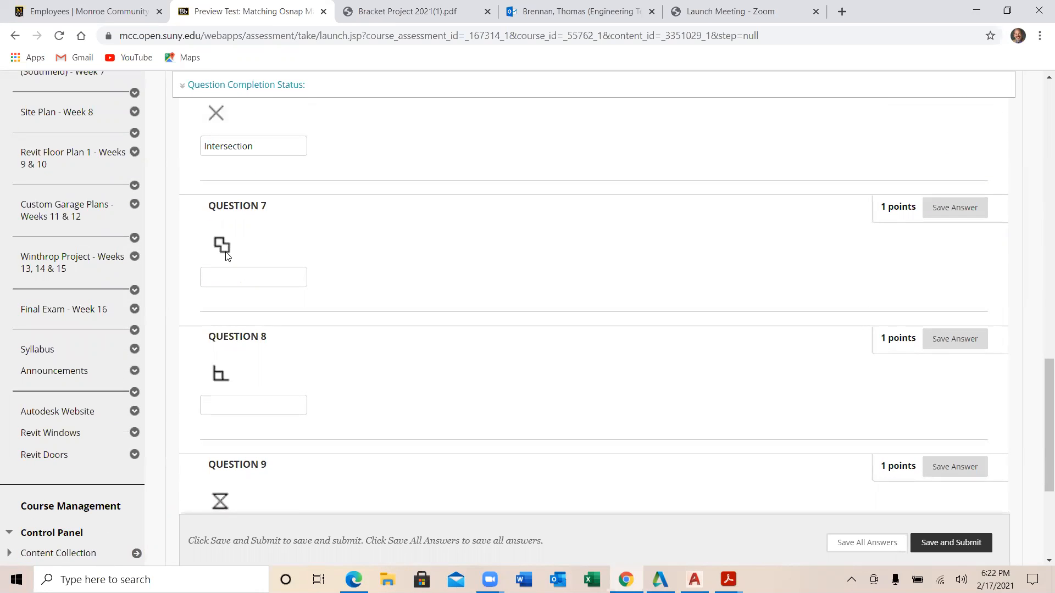
{"action": "key", "text": "alt+Tab"}
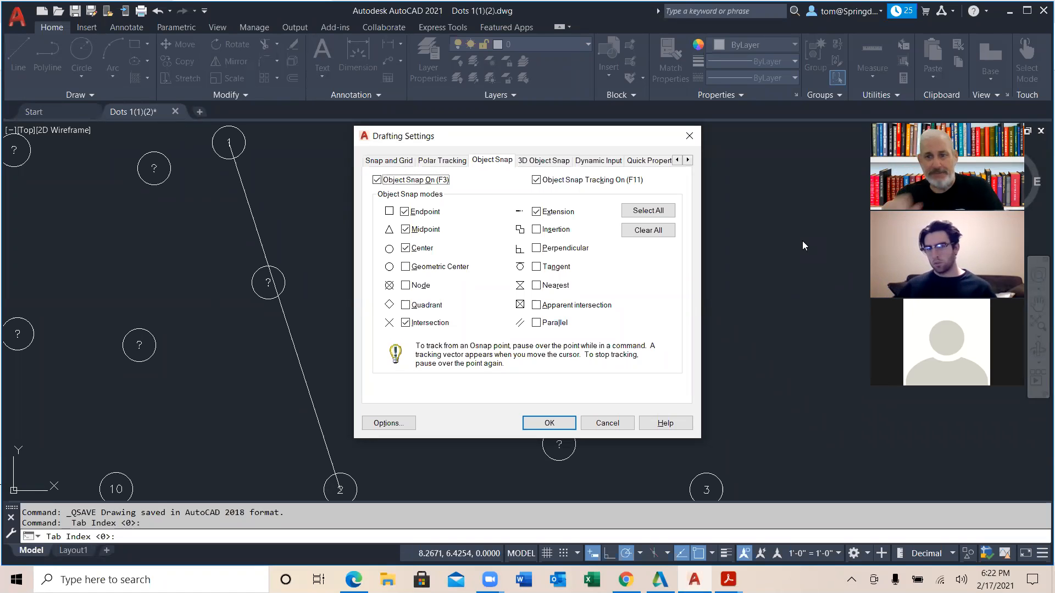
{"action": "key", "text": "alt+Tab"}
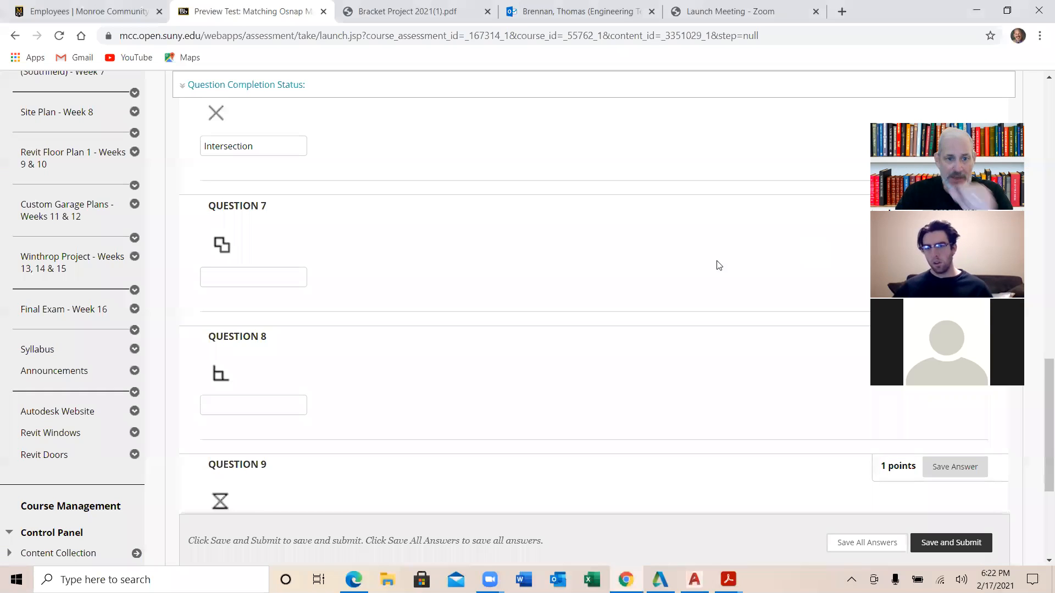
{"action": "left_click", "coordinate": [258, 280]}
{"action": "type", "text": "Insertion"}
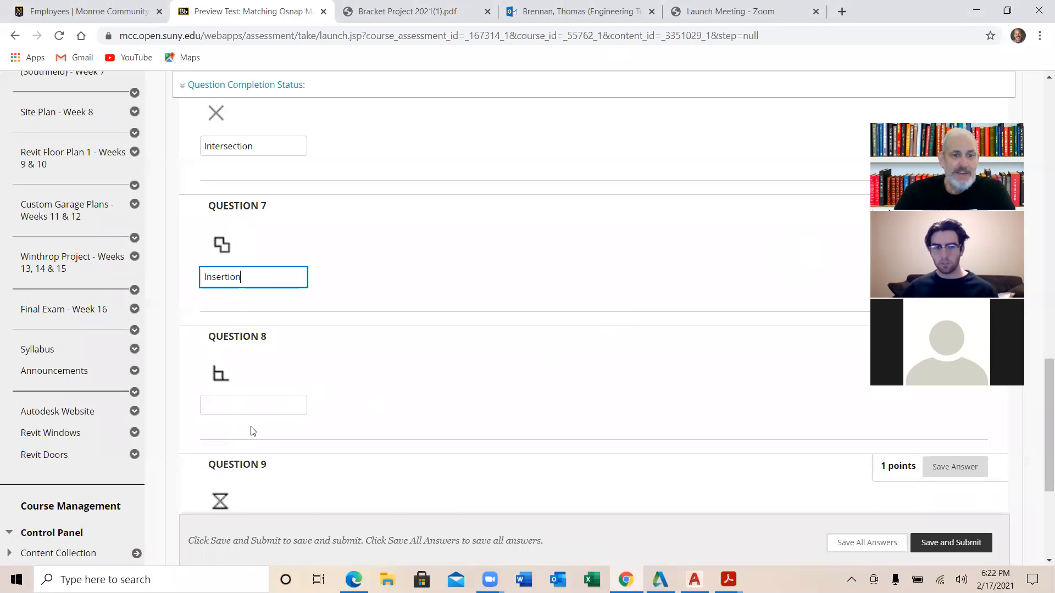
Look up question 8's right-angle marker in AutoCAD, answer Perpendicular in the browser test, and save the answers to questions 7 and 8.
{"action": "left_click", "coordinate": [258, 409]}
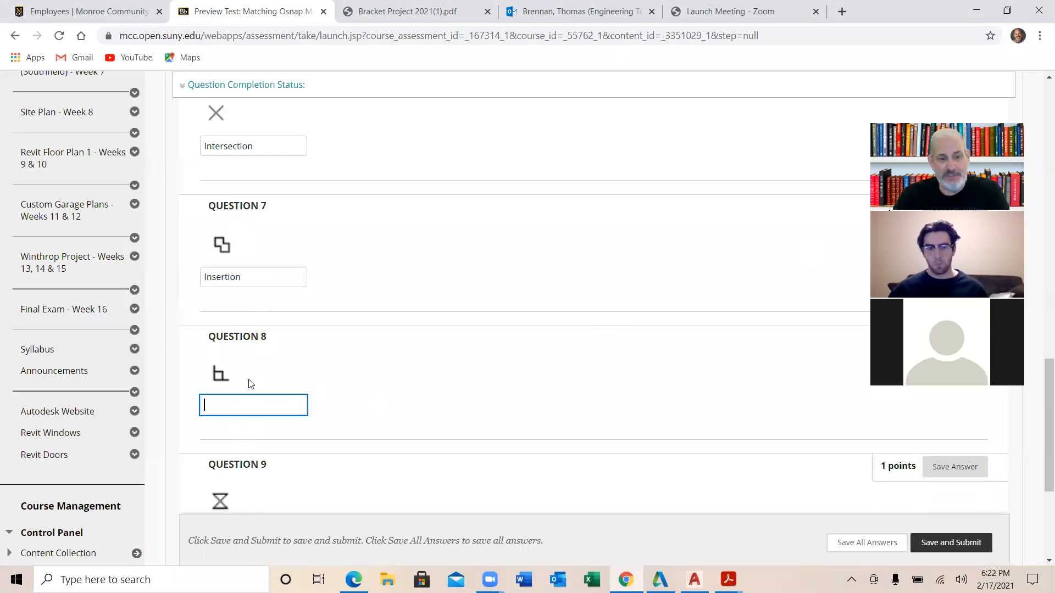
{"action": "key", "text": "alt+Tab"}
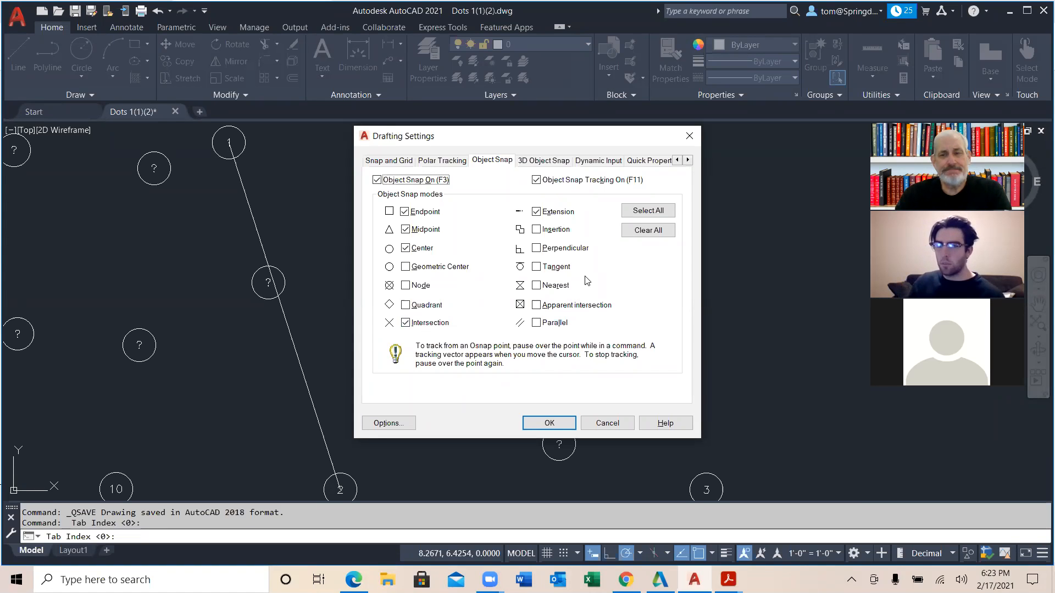
{"action": "key", "text": "alt+Tab"}
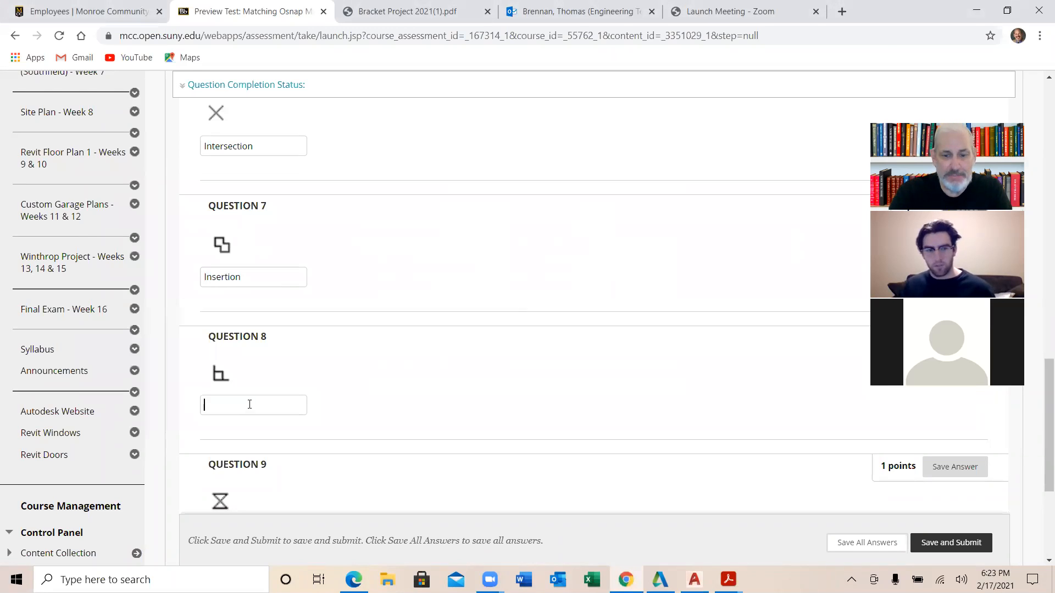
{"action": "key", "text": "ctrl+p"}
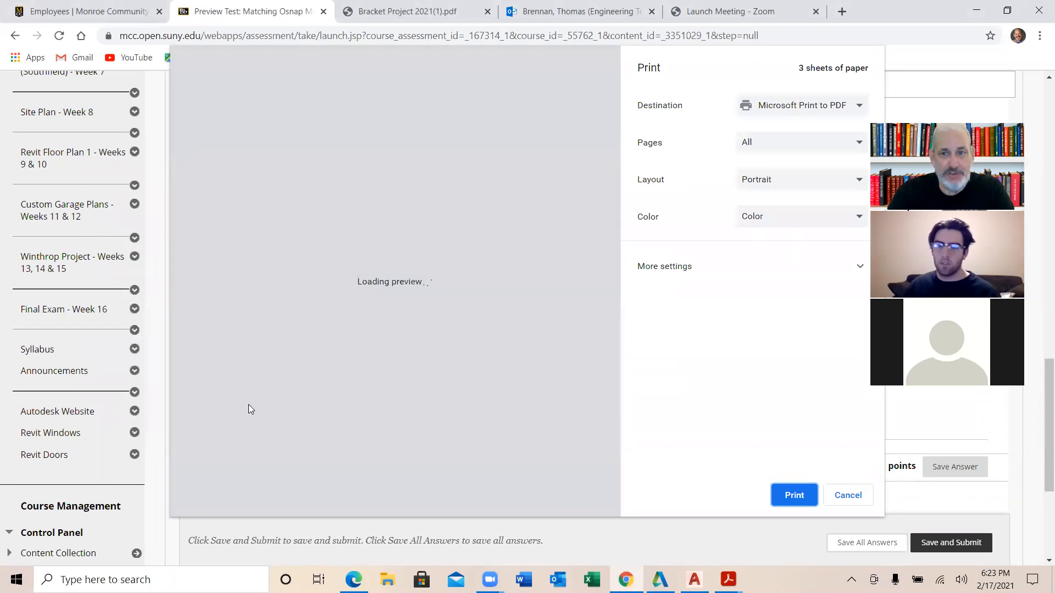
{"action": "left_click", "coordinate": [847, 495]}
{"action": "type", "text": "Perpendicular"}
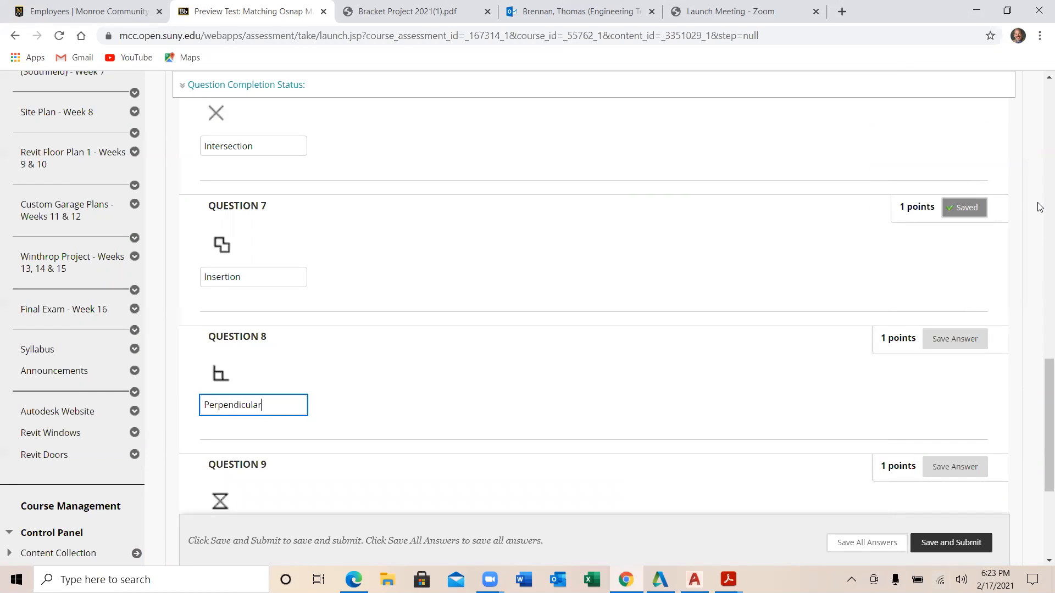
{"action": "left_click", "coordinate": [956, 341]}
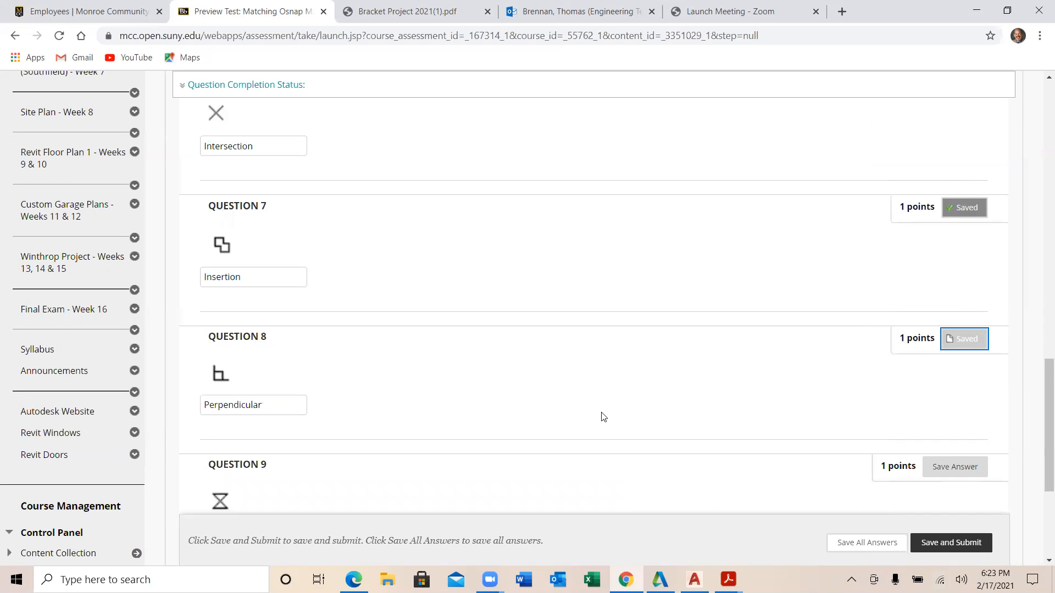
Look up question 9's hourglass marker in AutoCAD's Object Snap settings and close the Drafting Settings dialog.
{"action": "scroll", "coordinate": [588, 416], "scroll_direction": "down", "scroll_amount": 4}
{"action": "key", "text": "alt+Tab"}
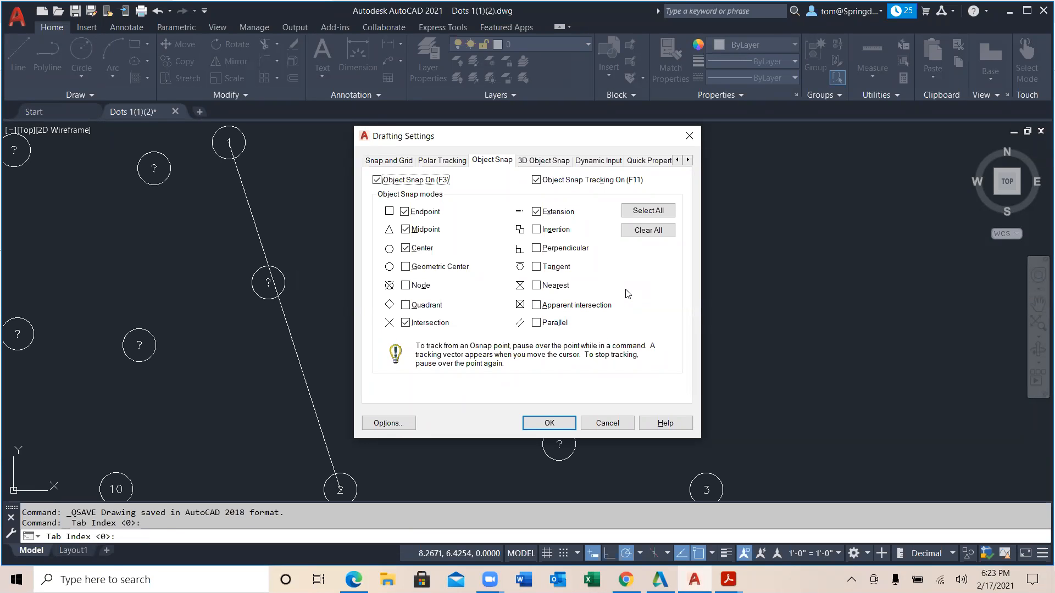
{"action": "left_click", "coordinate": [549, 423]}
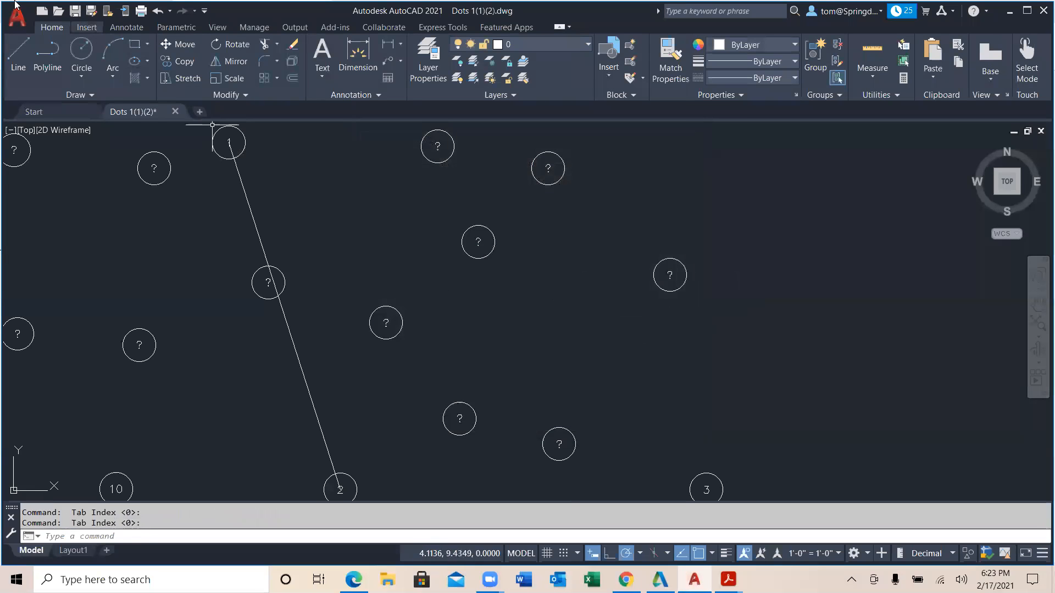
Draw a single slanted line in the empty area to the right of the numbered dots.
{"action": "left_click", "coordinate": [18, 55]}
{"action": "left_click", "coordinate": [740, 174]}
{"action": "left_click", "coordinate": [831, 372]}
{"action": "key", "text": "Escape"}
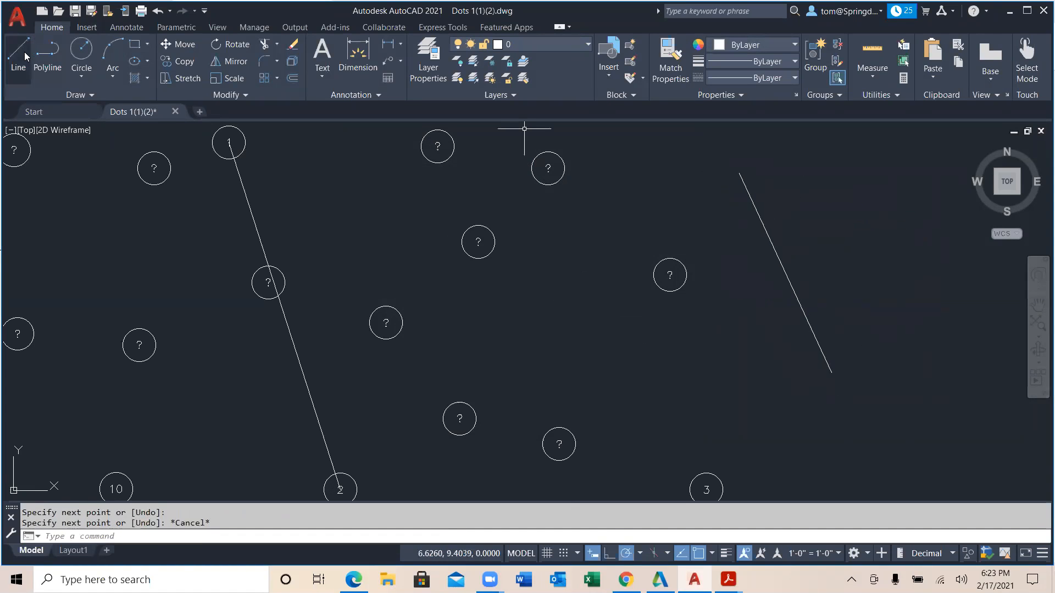
Draw three circles of about 0.1 radius centred on the new line's upper endpoint, lower endpoint and midpoint.
{"action": "left_click", "coordinate": [90, 61]}
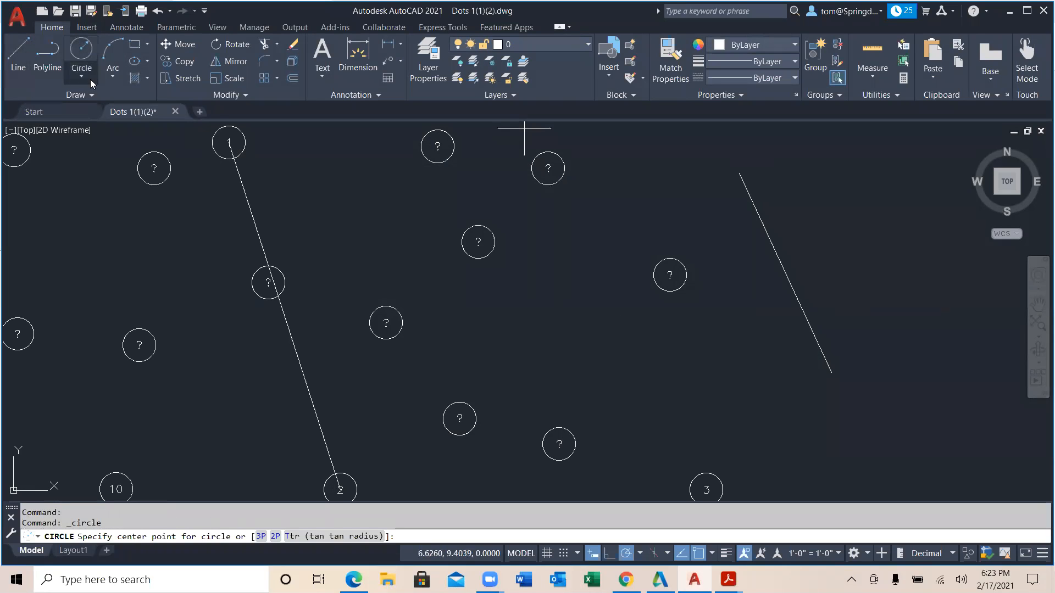
{"action": "left_click", "coordinate": [739, 173]}
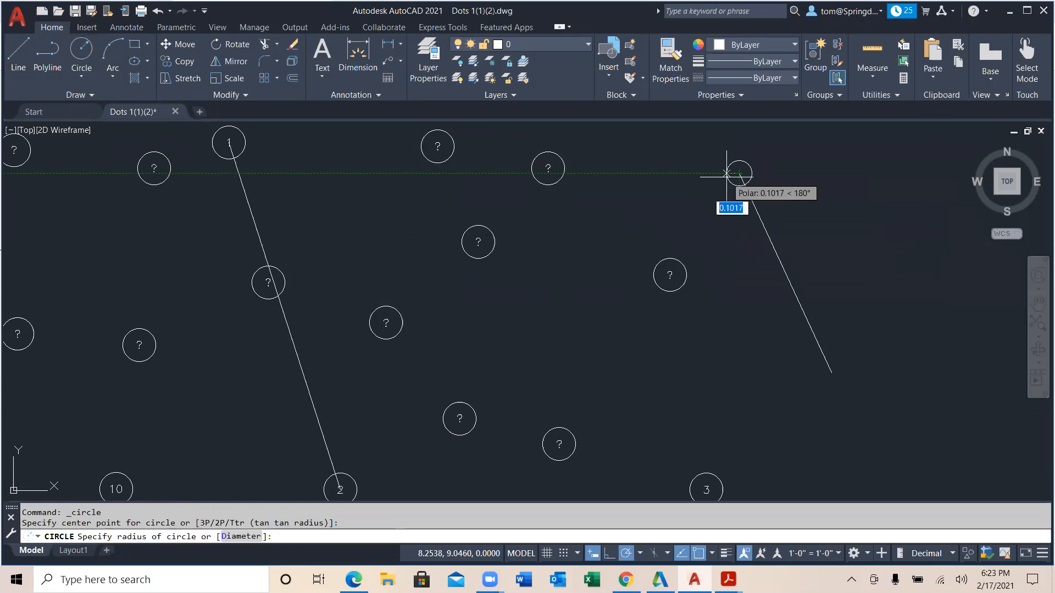
{"action": "left_click", "coordinate": [730, 164]}
{"action": "right_click", "coordinate": [798, 198]}
{"action": "left_click", "coordinate": [835, 205]}
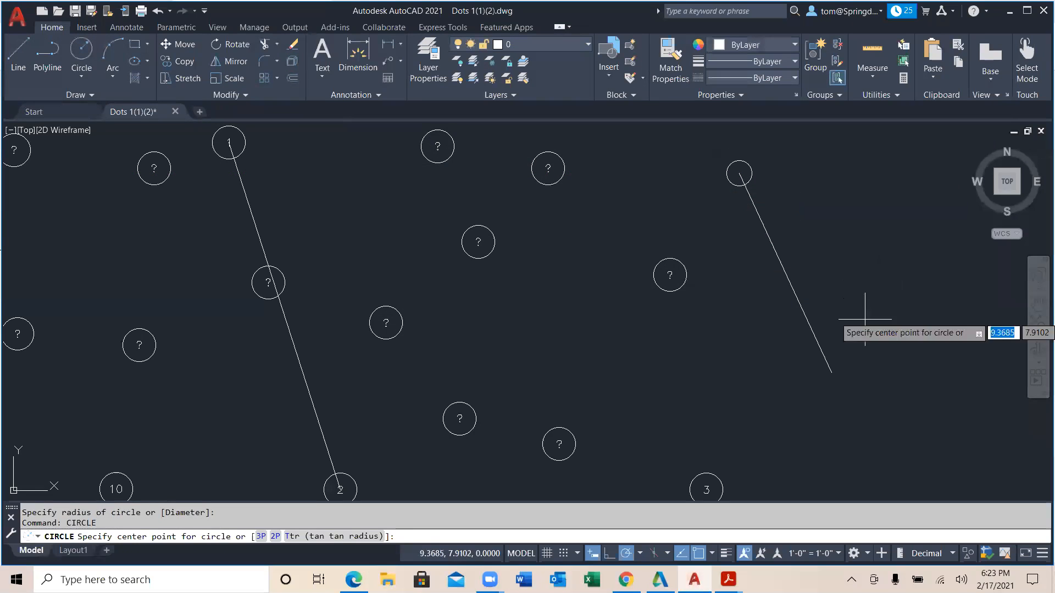
{"action": "left_click", "coordinate": [829, 372]}
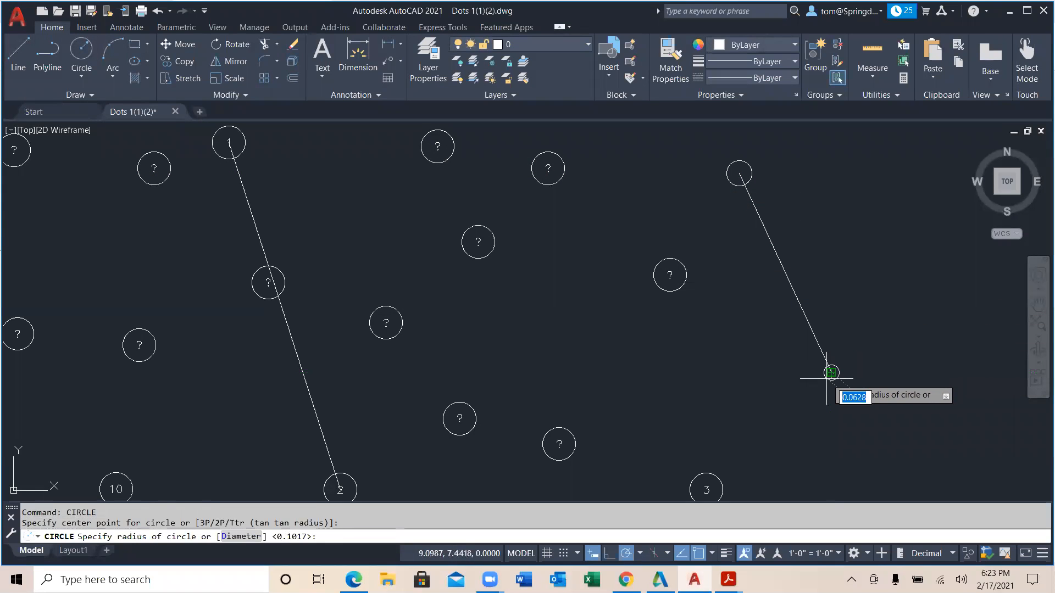
{"action": "left_click", "coordinate": [824, 373]}
{"action": "right_click", "coordinate": [832, 277]}
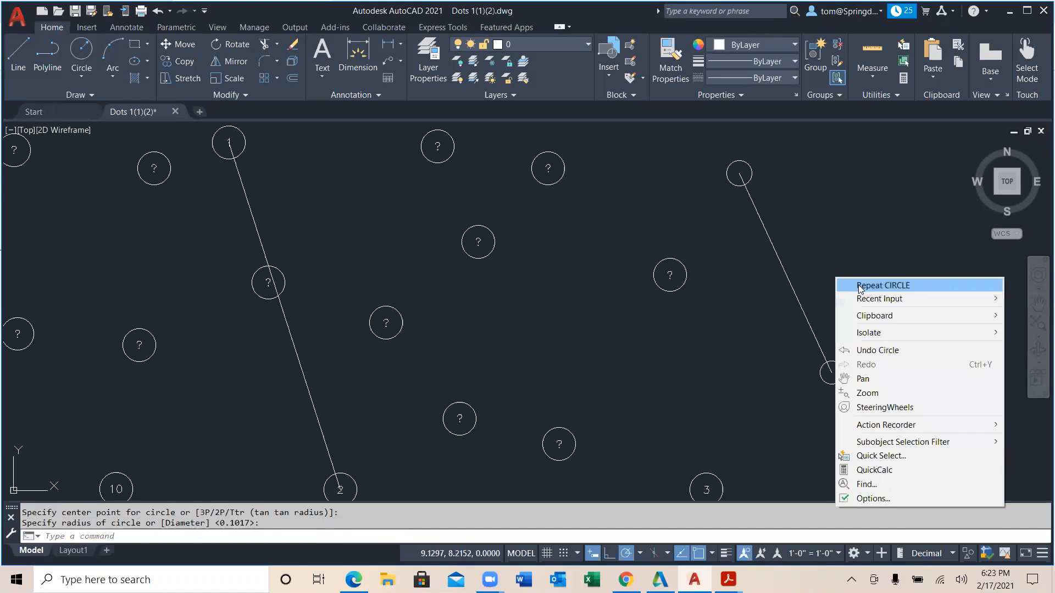
{"action": "left_click", "coordinate": [860, 285]}
{"action": "left_click", "coordinate": [785, 273]}
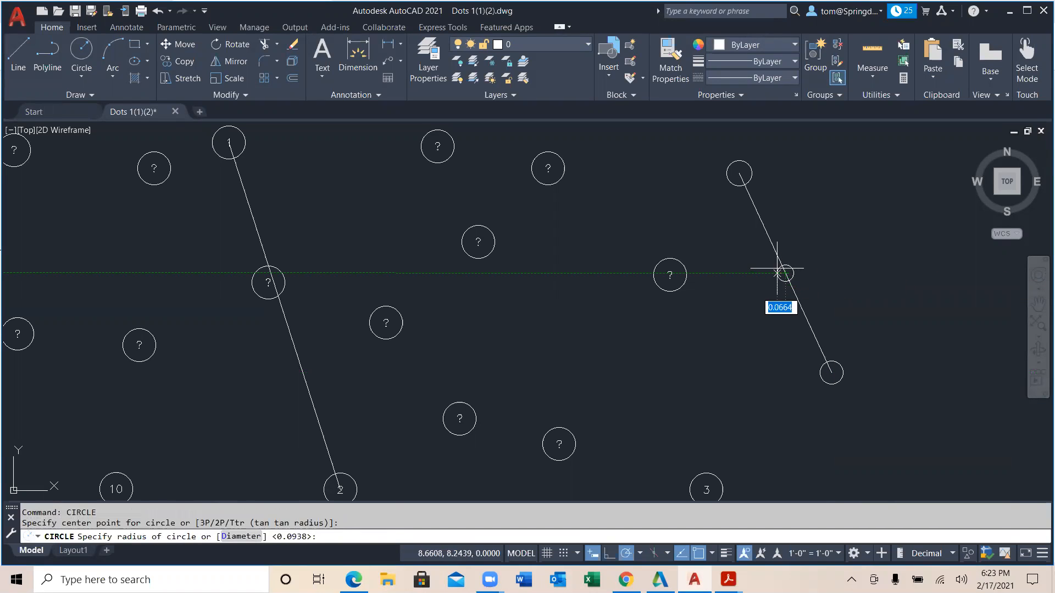
{"action": "left_click", "coordinate": [773, 268]}
Undo the three circles drawn on the slanted line.
{"action": "key", "text": "ctrl+z"}
{"action": "key", "text": "ctrl+z"}
{"action": "key", "text": "ctrl+z"}
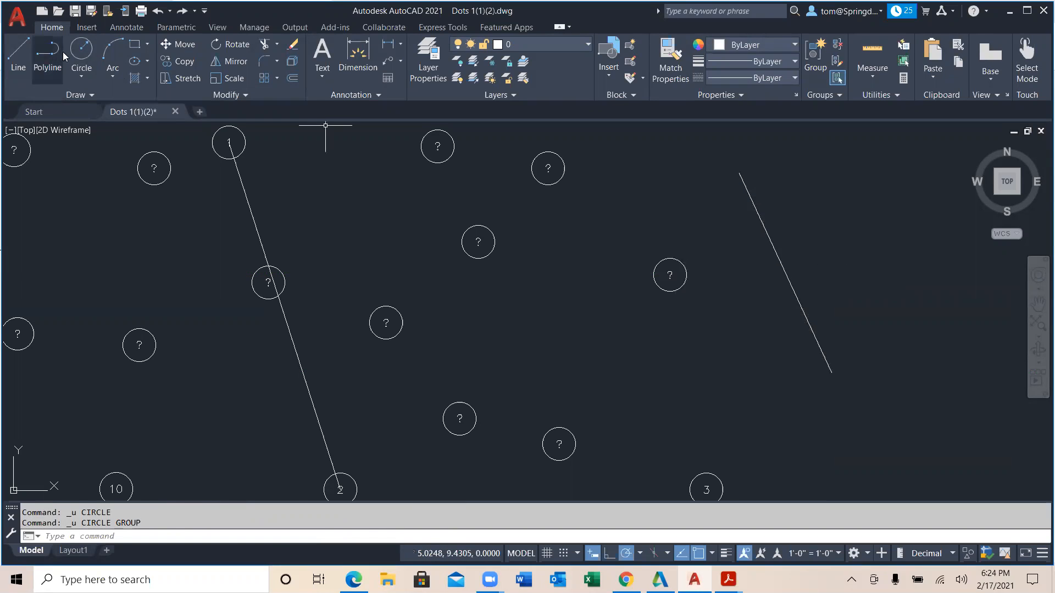
Draw a Center, Radius circle of about 0.165 radius centred on the slanted line with the Nearest object snap override.
{"action": "left_click", "coordinate": [87, 73]}
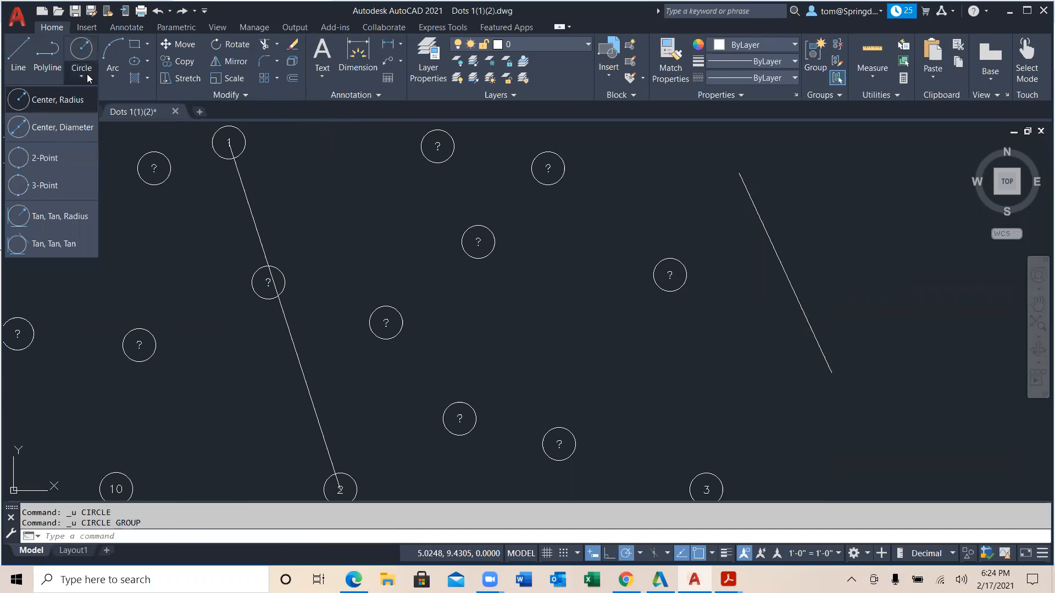
{"action": "left_click", "coordinate": [64, 102]}
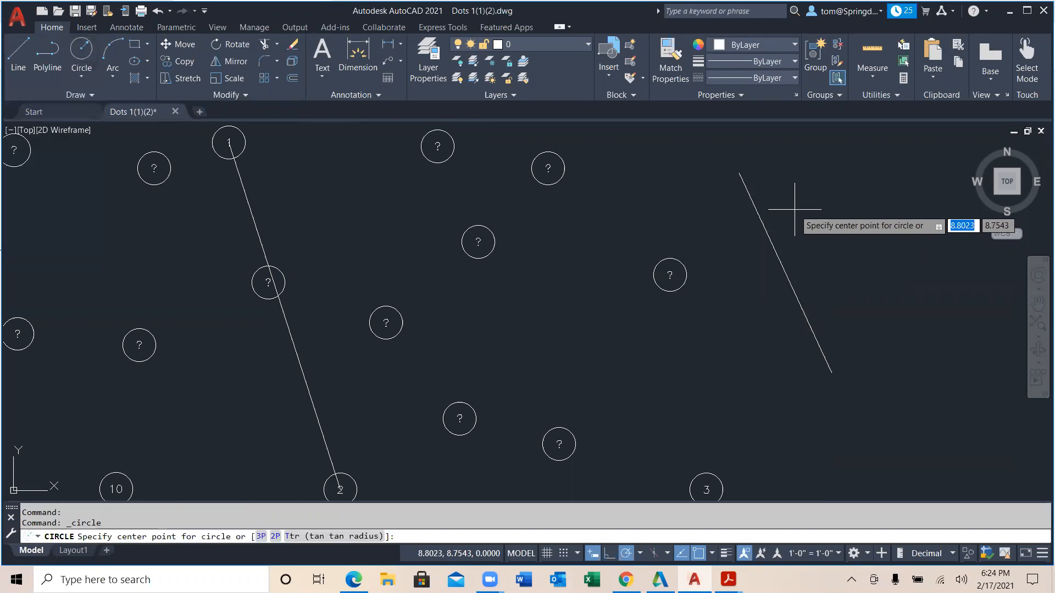
{"action": "right_click", "coordinate": [795, 210]}
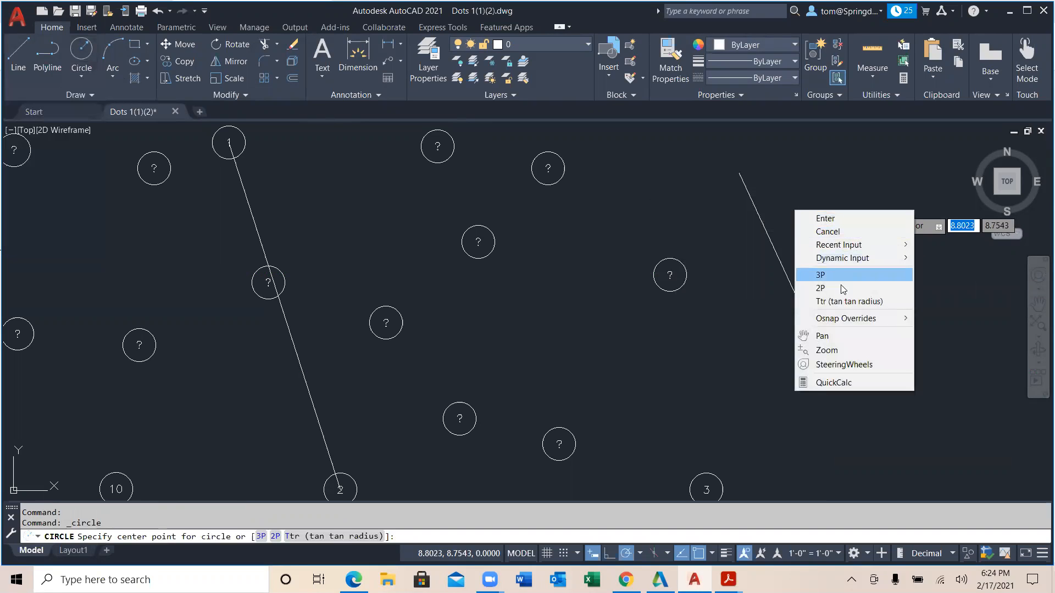
{"action": "mouse_move", "coordinate": [861, 321]}
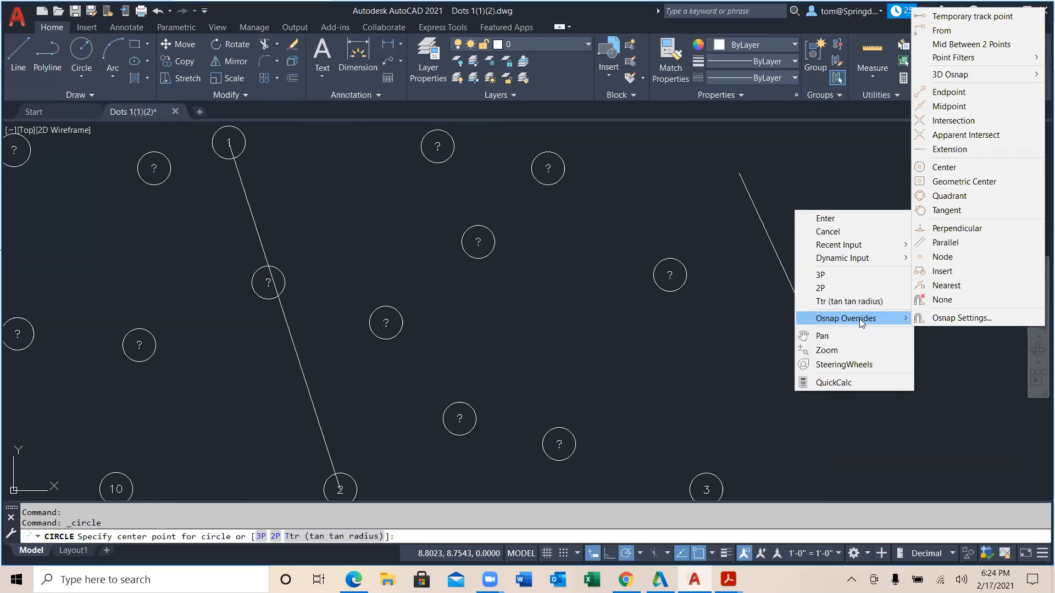
{"action": "left_click", "coordinate": [952, 287]}
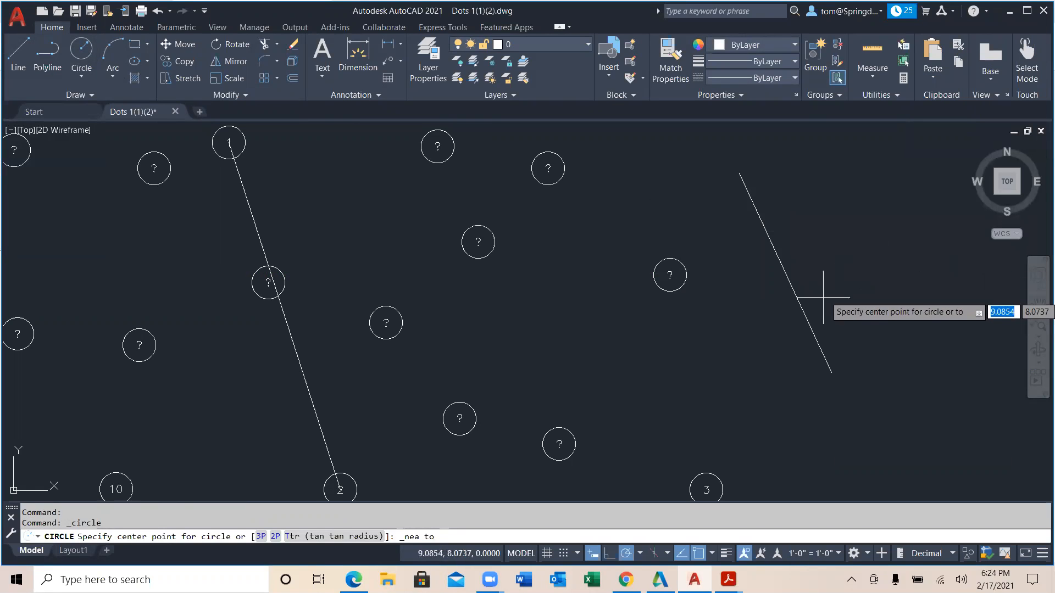
{"action": "scroll", "coordinate": [797, 293], "scroll_direction": "up", "scroll_amount": 4}
{"action": "scroll", "coordinate": [761, 253], "scroll_direction": "down", "scroll_amount": 5}
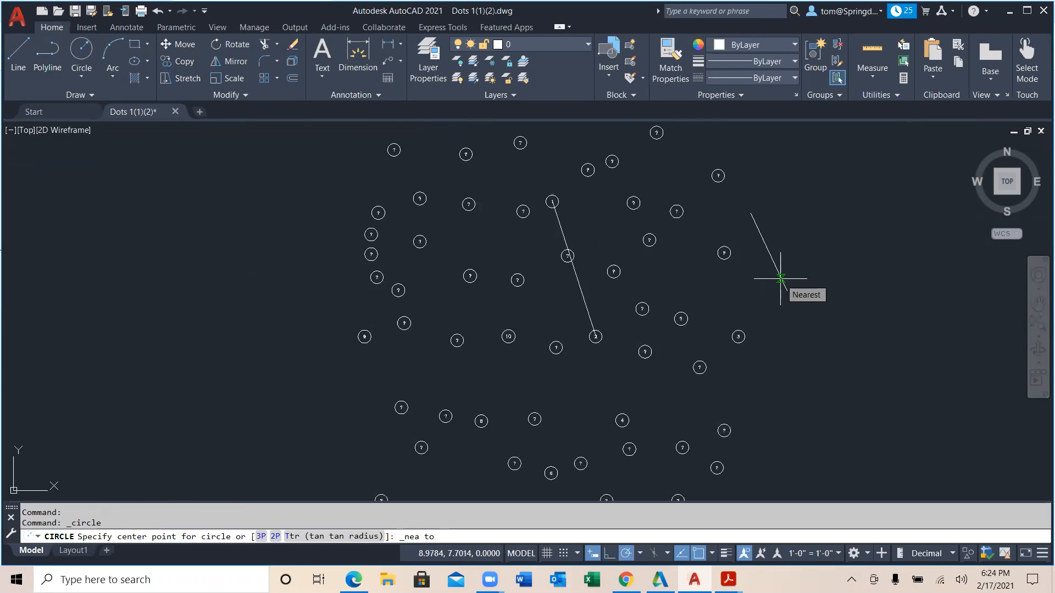
{"action": "left_click", "coordinate": [779, 278]}
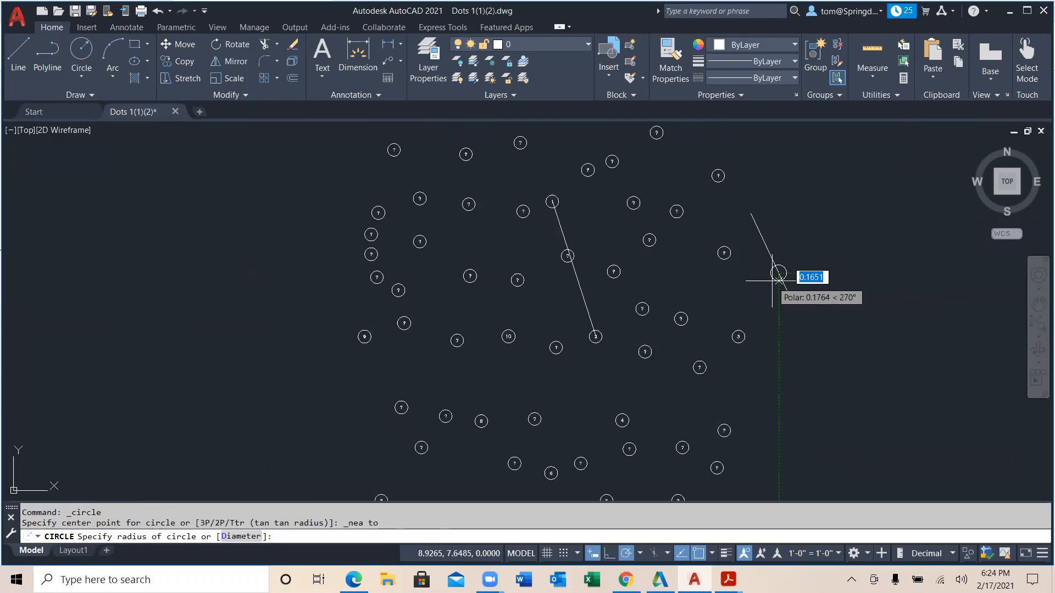
{"action": "left_click", "coordinate": [786, 278]}
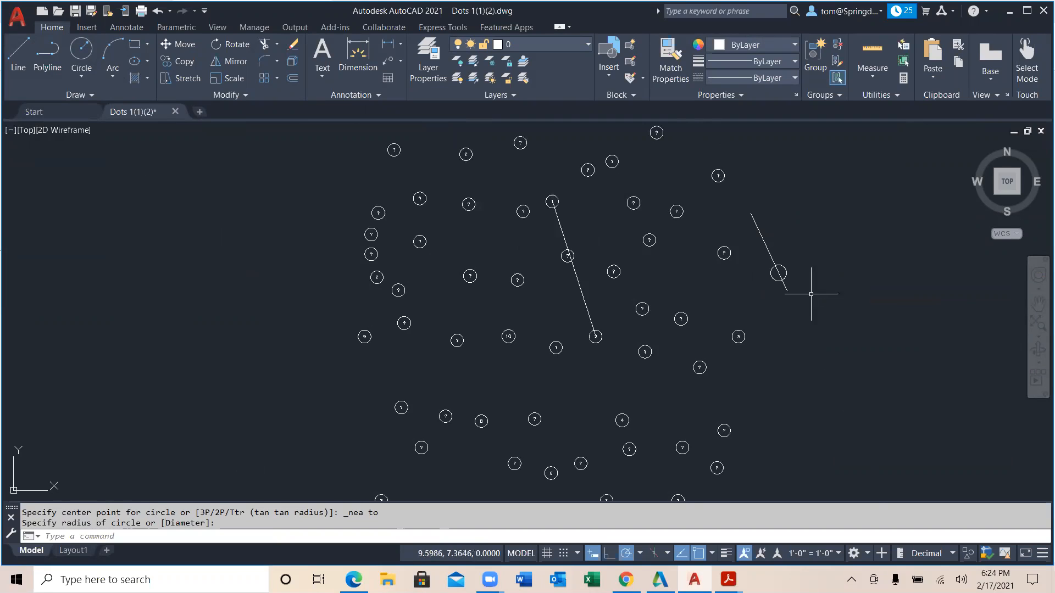
{"action": "scroll", "coordinate": [752, 281], "scroll_direction": "up", "scroll_amount": 4}
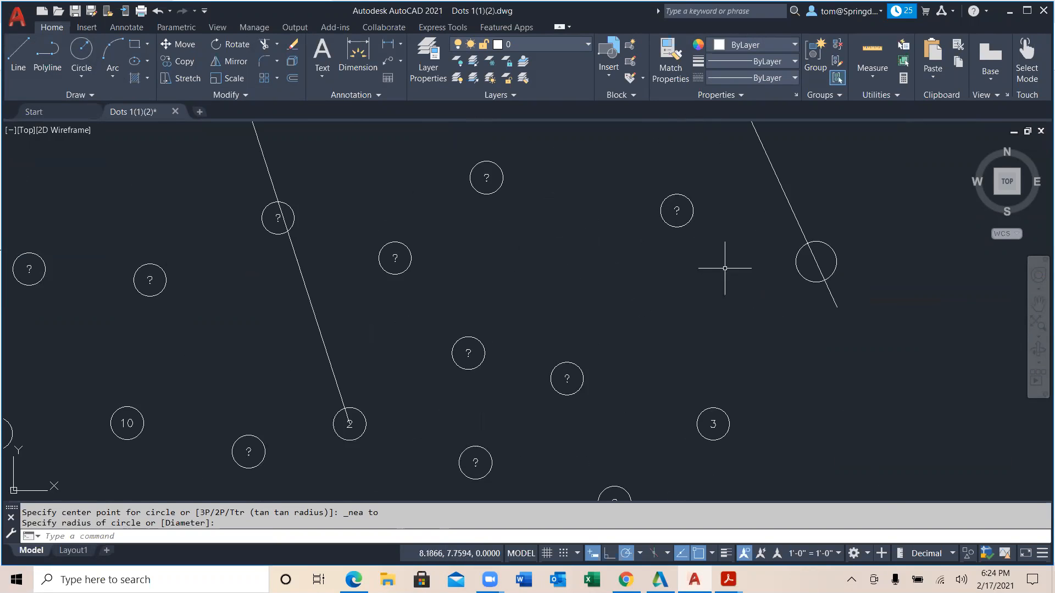
Switch to the browser test, answer question 9 with Nearest, and save the answer.
{"action": "key", "text": "alt+Tab"}
{"action": "left_click", "coordinate": [230, 307]}
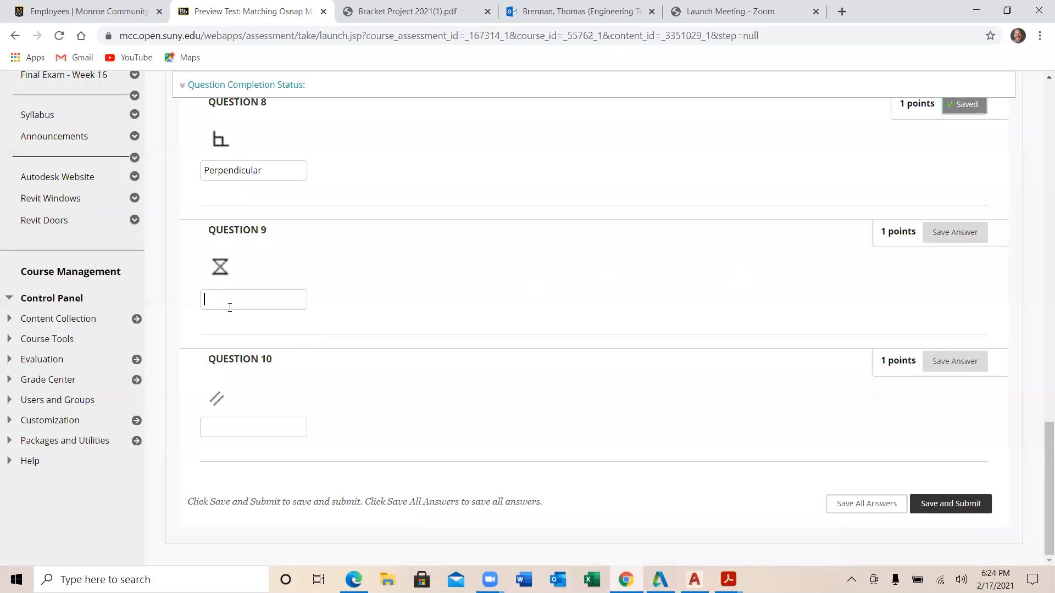
{"action": "type", "text": "Nearest"}
{"action": "left_click", "coordinate": [965, 234]}
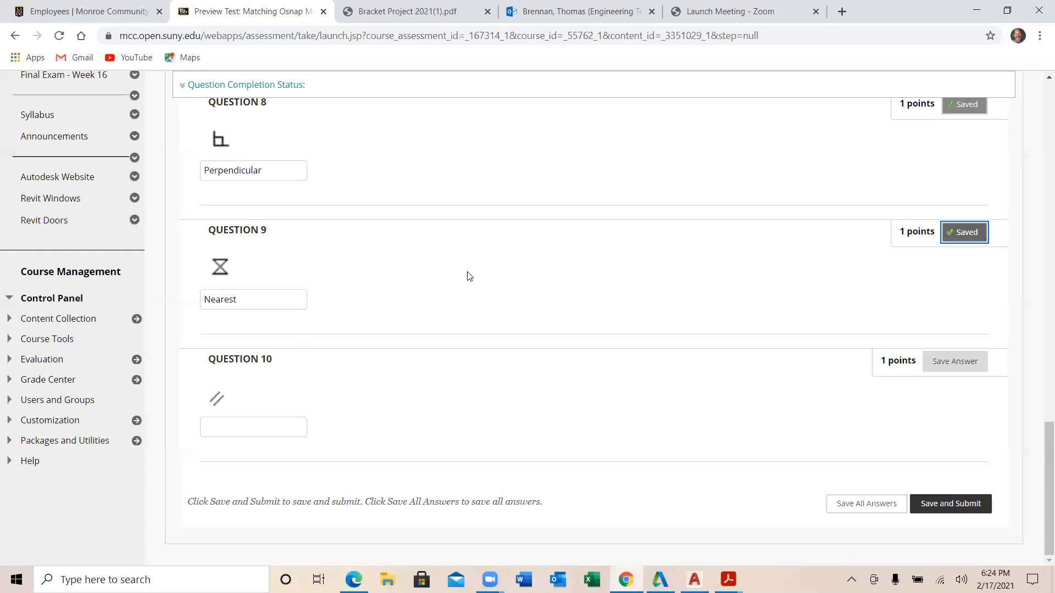
Look up question 10's double-slash marker in AutoCAD's Object Snap settings, then answer Parallel in the browser test and save it.
{"action": "key", "text": "alt+Tab"}
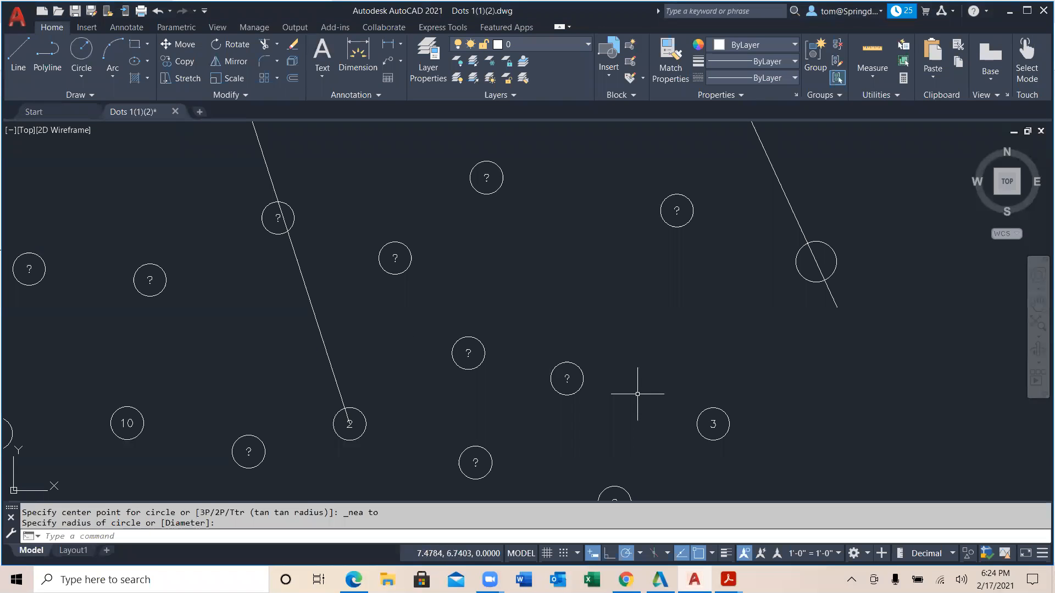
{"action": "key", "text": "alt+Tab"}
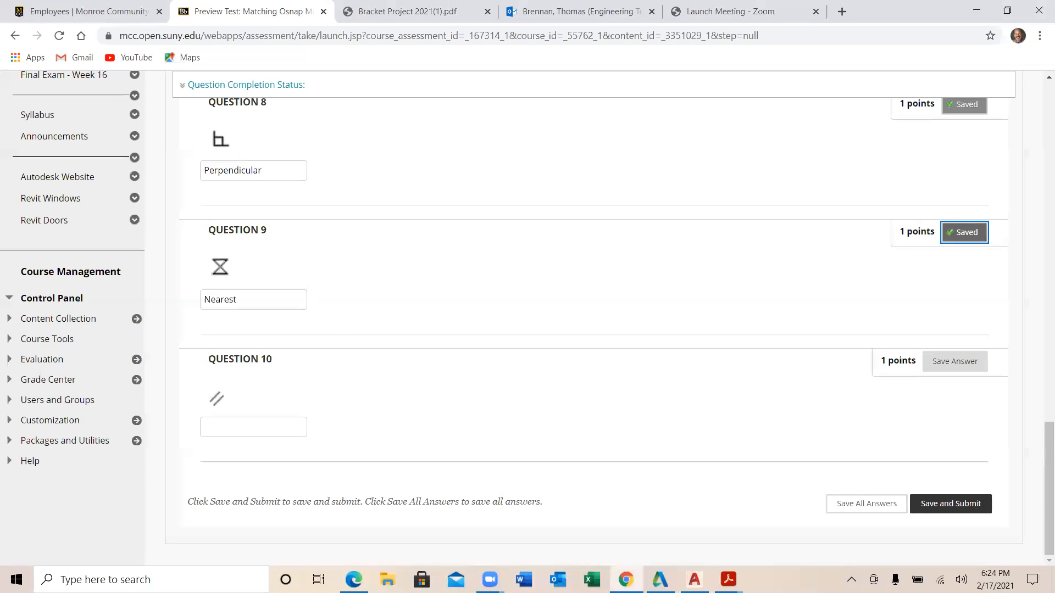
{"action": "key", "text": "alt+Tab"}
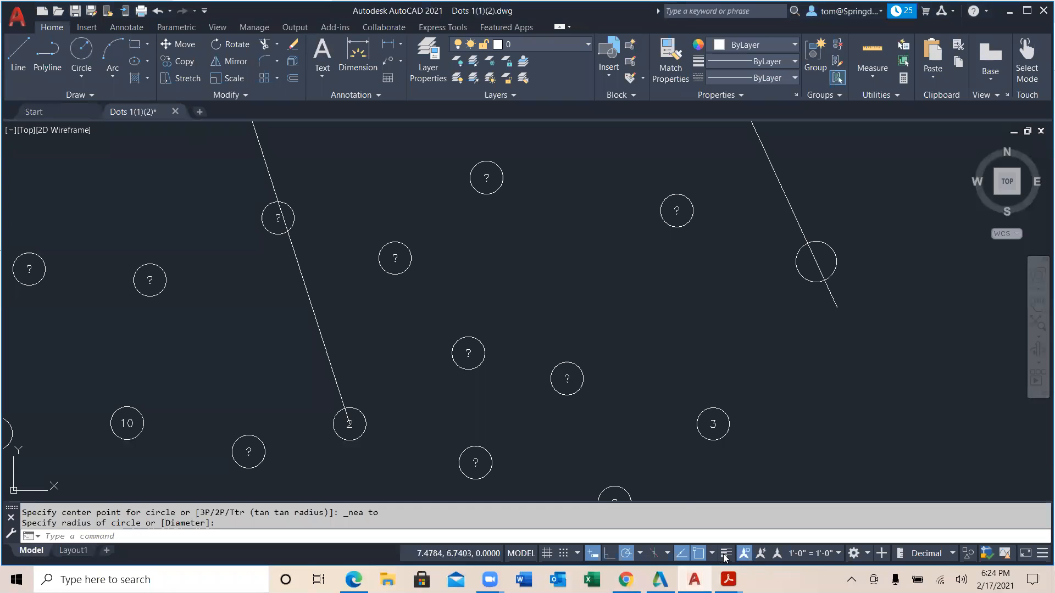
{"action": "left_click", "coordinate": [711, 554]}
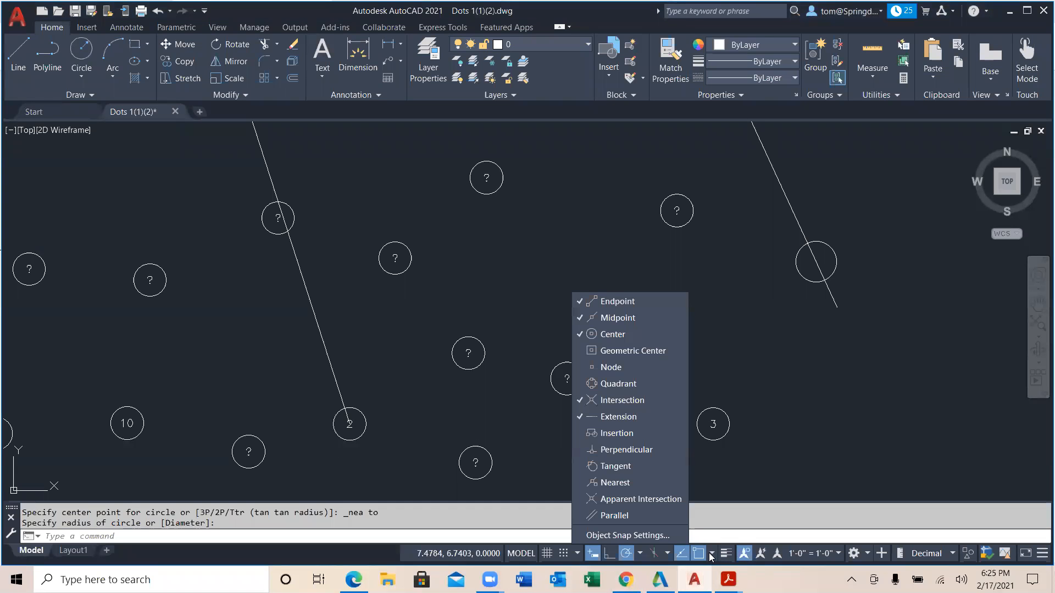
{"action": "left_click", "coordinate": [630, 536]}
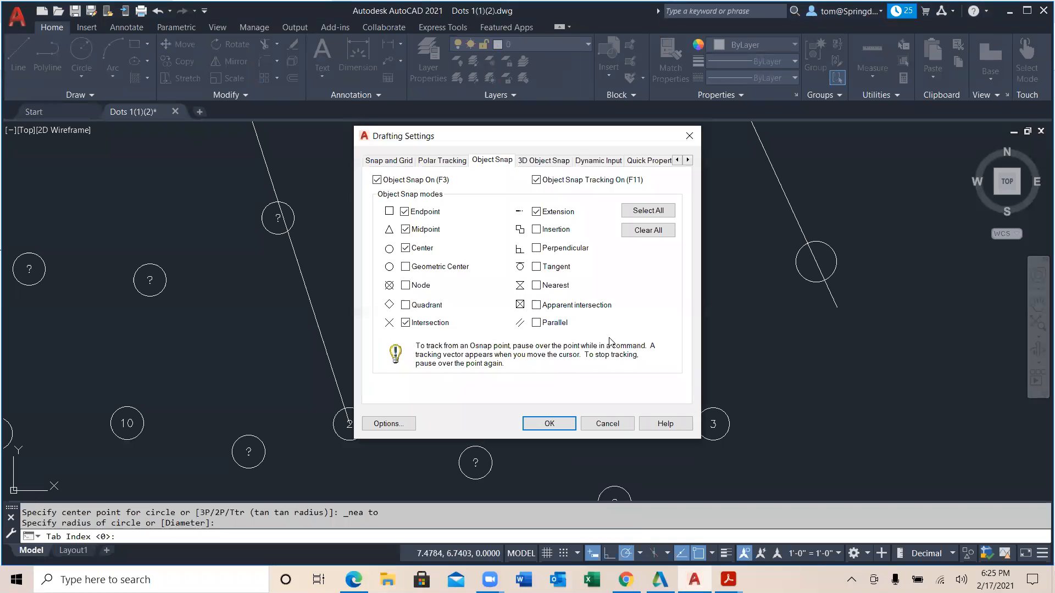
{"action": "key", "text": "alt+Tab"}
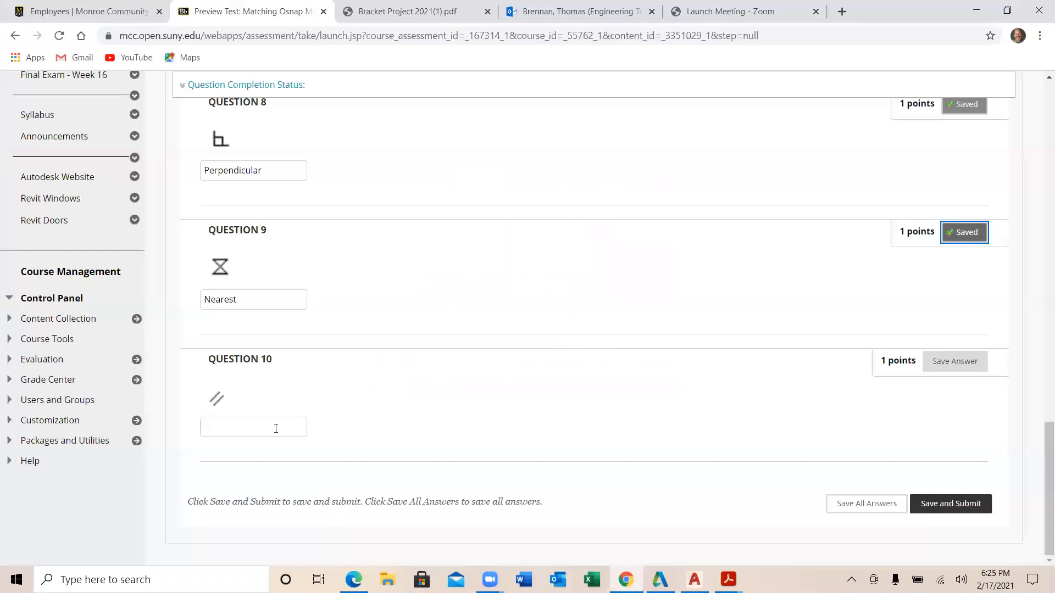
{"action": "left_click", "coordinate": [267, 423]}
{"action": "type", "text": "Para"}
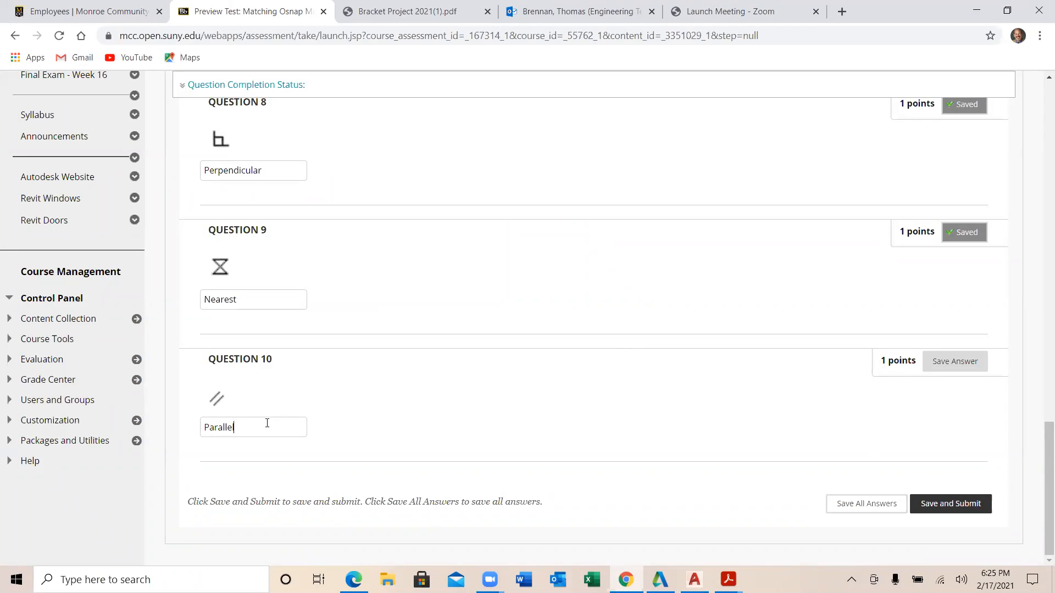
{"action": "type", "text": "llel"}
{"action": "left_click", "coordinate": [970, 367]}
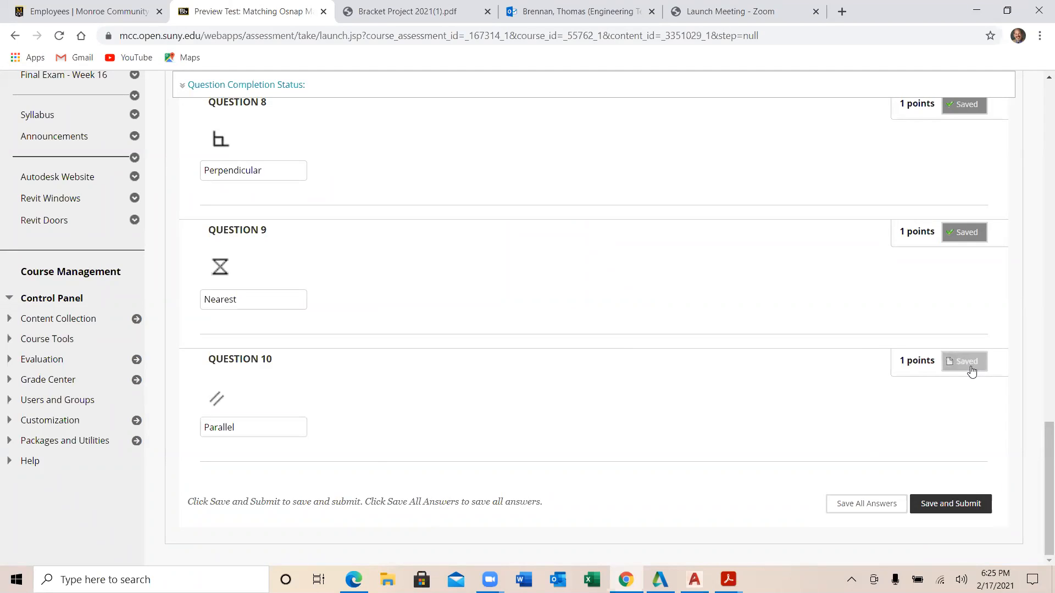
Submit the Matching Osnap Markers test, confirm the submission, and review the graded results.
{"action": "left_click", "coordinate": [958, 504]}
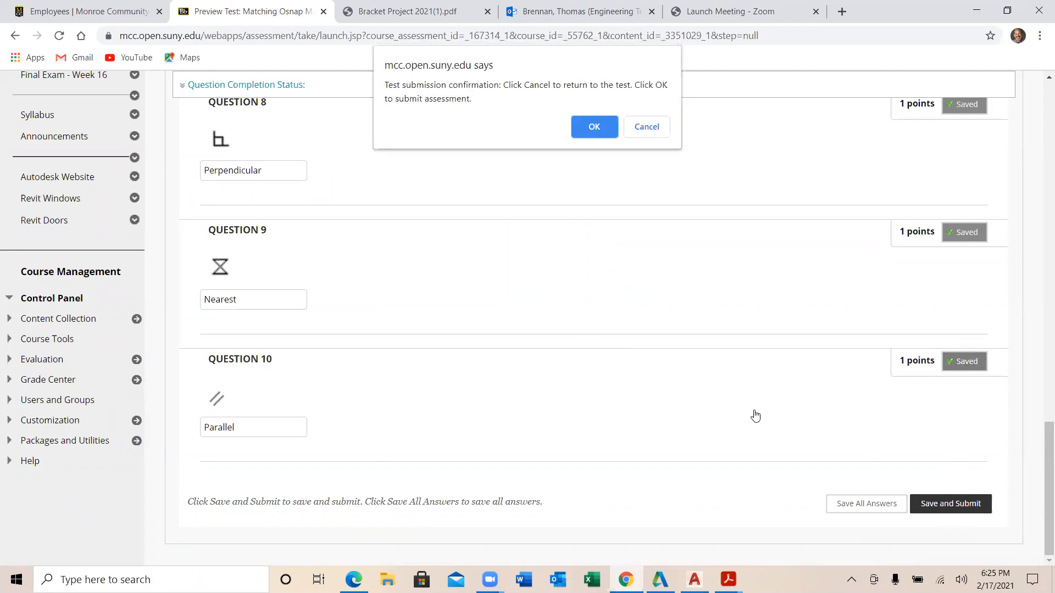
{"action": "left_click", "coordinate": [594, 127]}
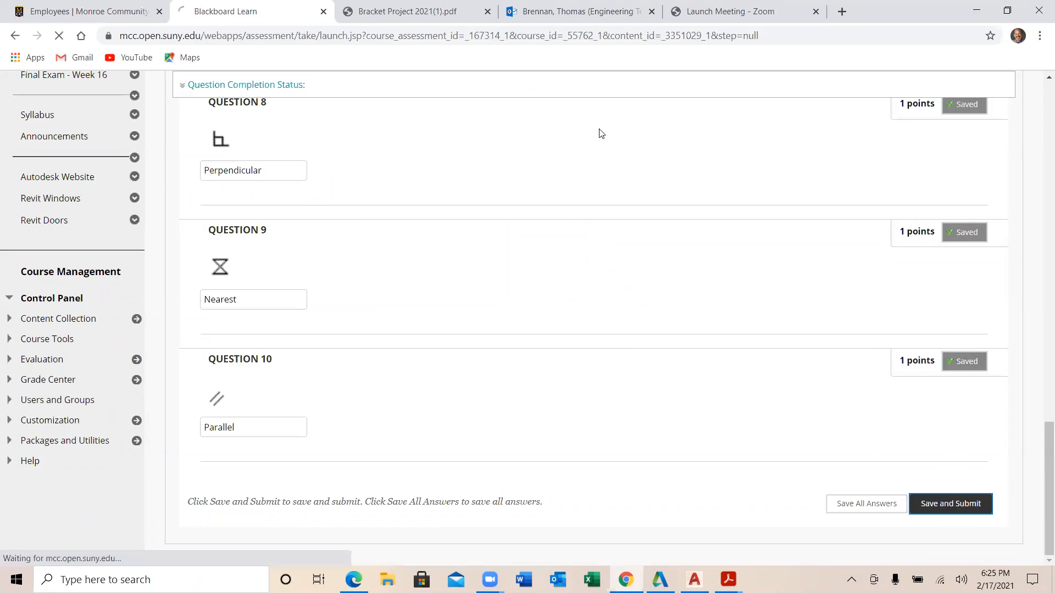
{"action": "scroll", "coordinate": [510, 329], "scroll_direction": "down", "scroll_amount": 4}
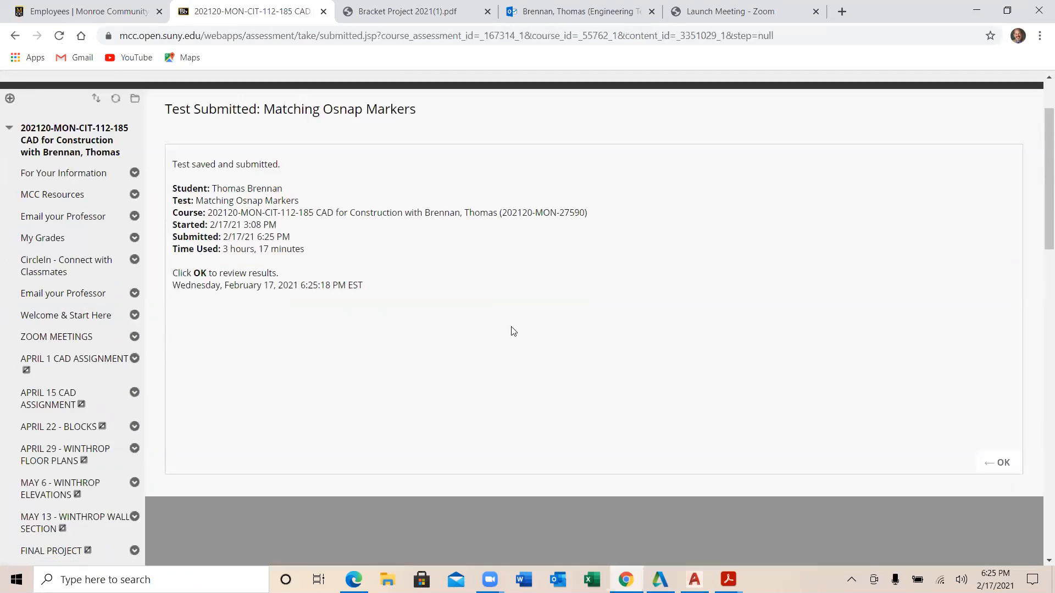
{"action": "left_click", "coordinate": [996, 351]}
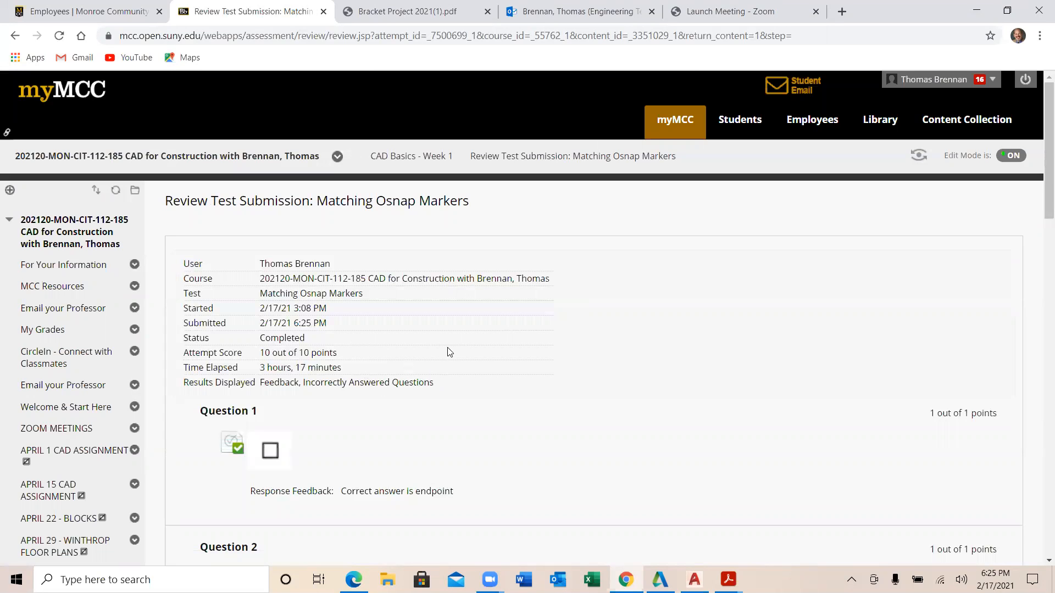
{"action": "scroll", "coordinate": [448, 352], "scroll_direction": "down", "scroll_amount": 3}
{"action": "scroll", "coordinate": [440, 350], "scroll_direction": "down", "scroll_amount": 15}
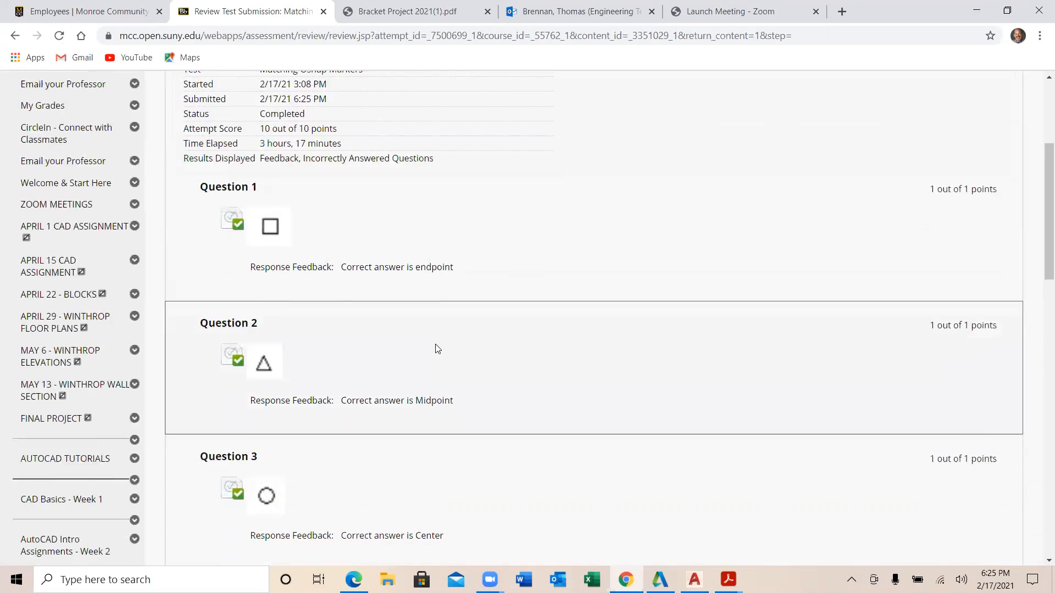
{"action": "scroll", "coordinate": [438, 348], "scroll_direction": "up", "scroll_amount": 15}
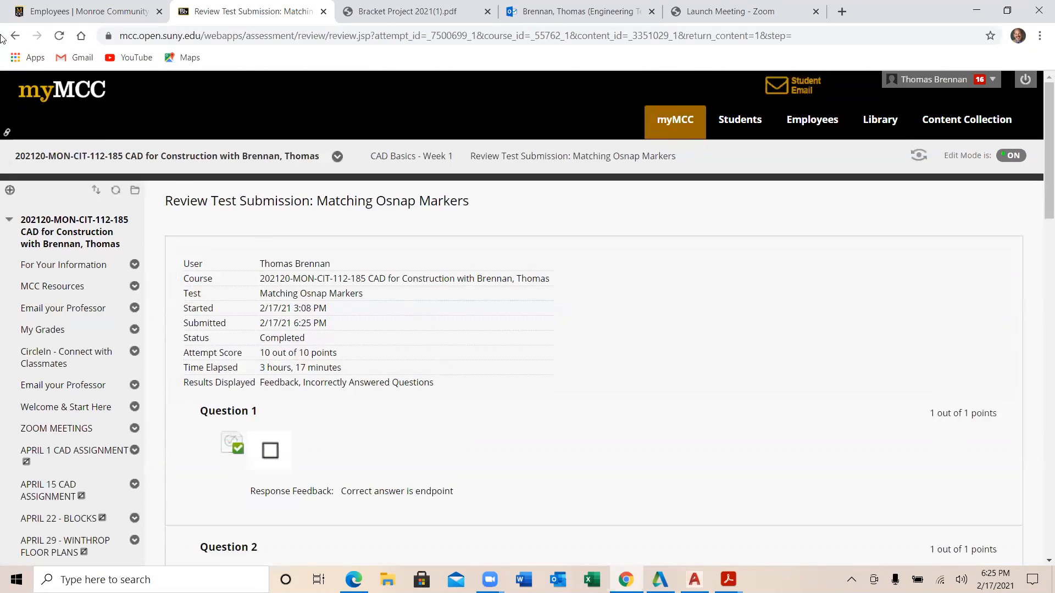
Open the AutoCAD Intro Assignments item in the course's AutoCAD Intro Assignments - Week 2 content area.
{"action": "scroll", "coordinate": [77, 269], "scroll_direction": "down", "scroll_amount": 4}
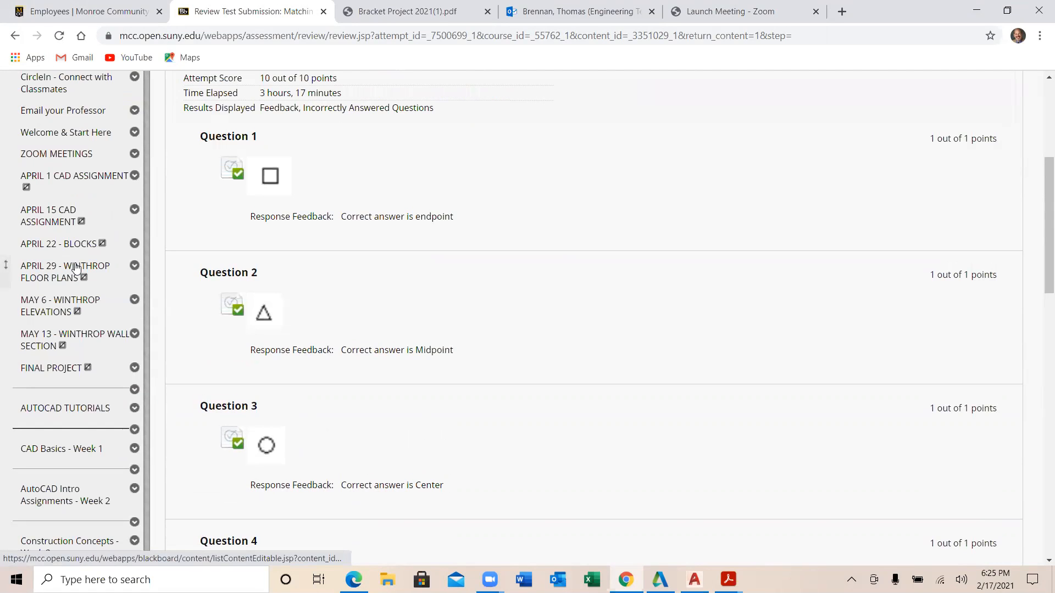
{"action": "scroll", "coordinate": [76, 268], "scroll_direction": "down", "scroll_amount": 3}
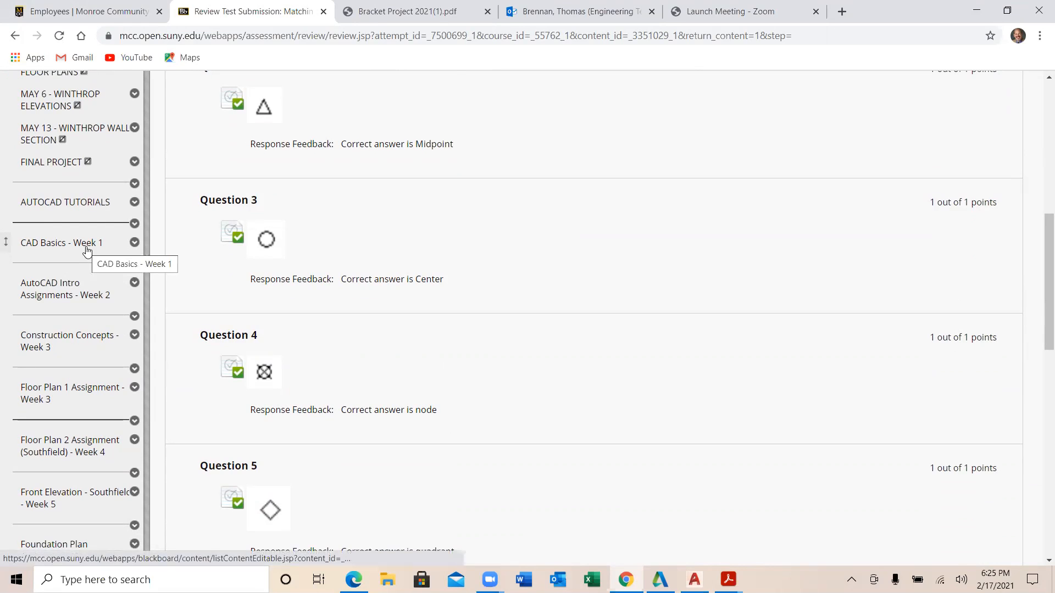
{"action": "left_click", "coordinate": [77, 299]}
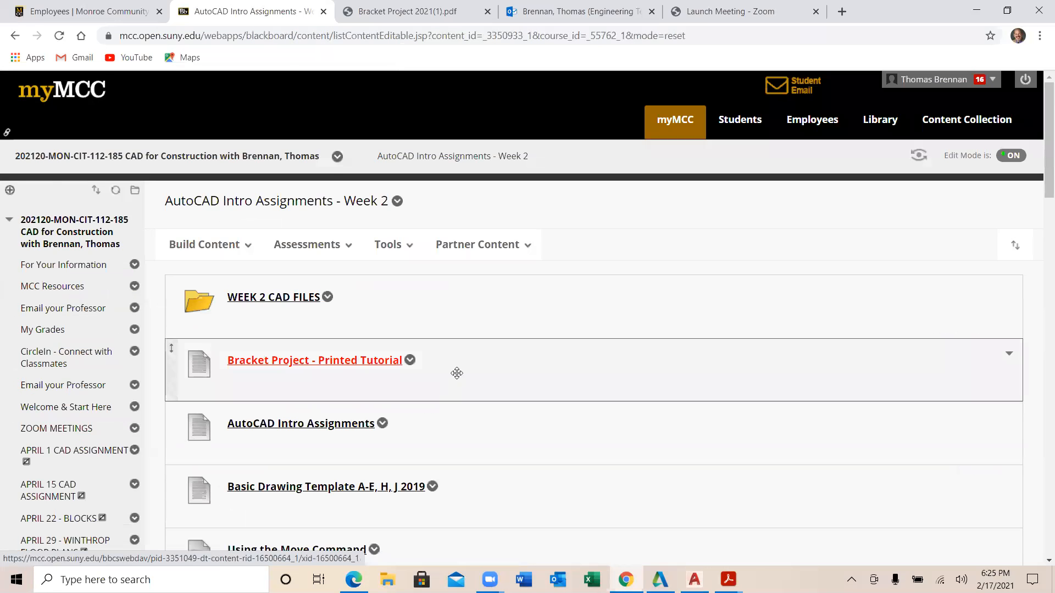
{"action": "scroll", "coordinate": [467, 372], "scroll_direction": "down", "scroll_amount": 3}
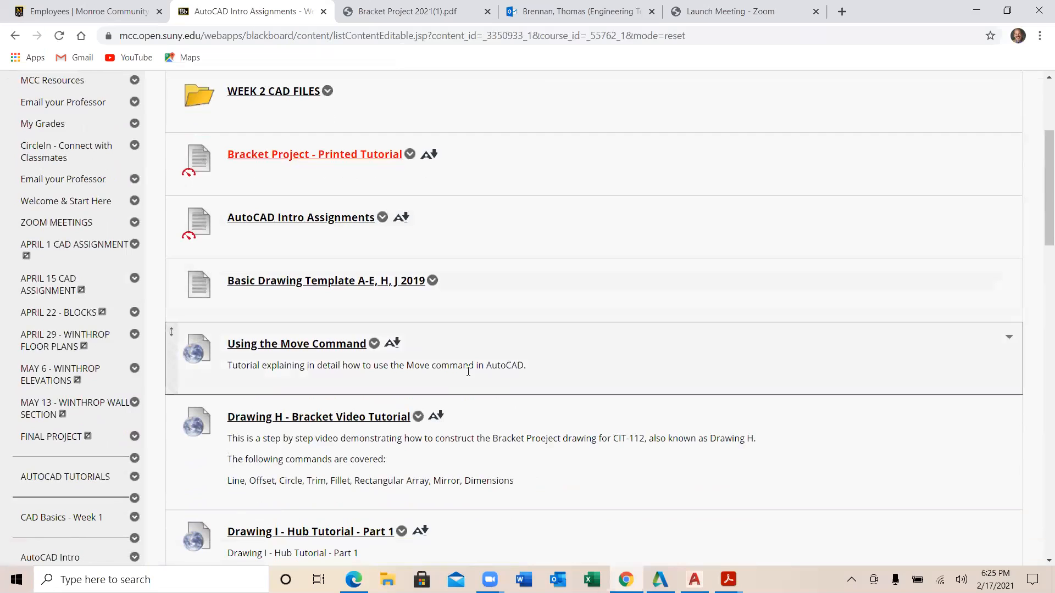
{"action": "left_click", "coordinate": [345, 220]}
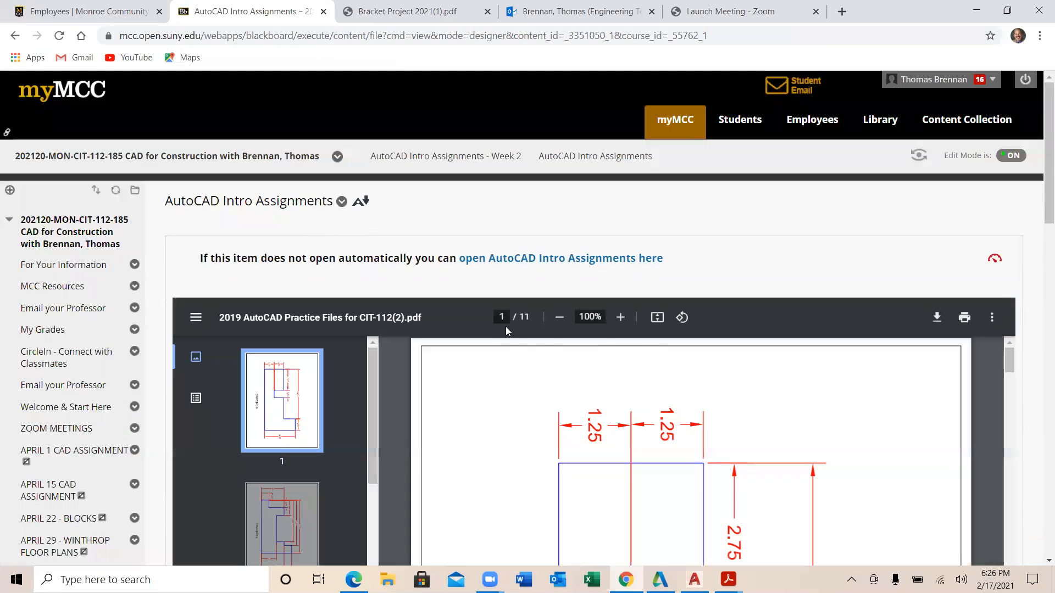
Download 2019 AutoCAD Practice Files for CIT-112(2).pdf into the CAD for Construction - Spring 2021 folder and open the saved file.
{"action": "left_click", "coordinate": [944, 318]}
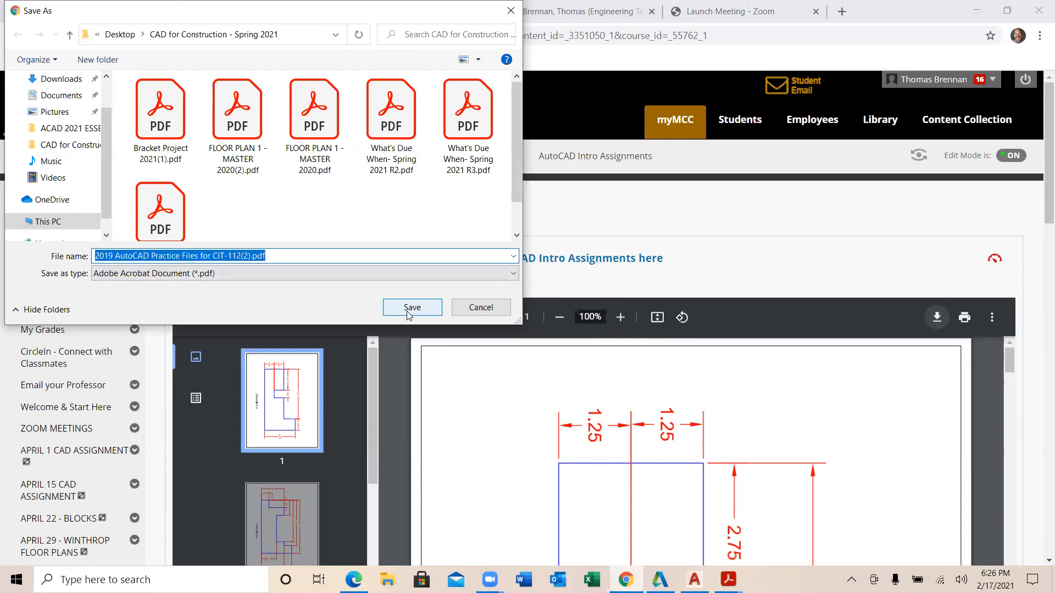
{"action": "left_click", "coordinate": [410, 309]}
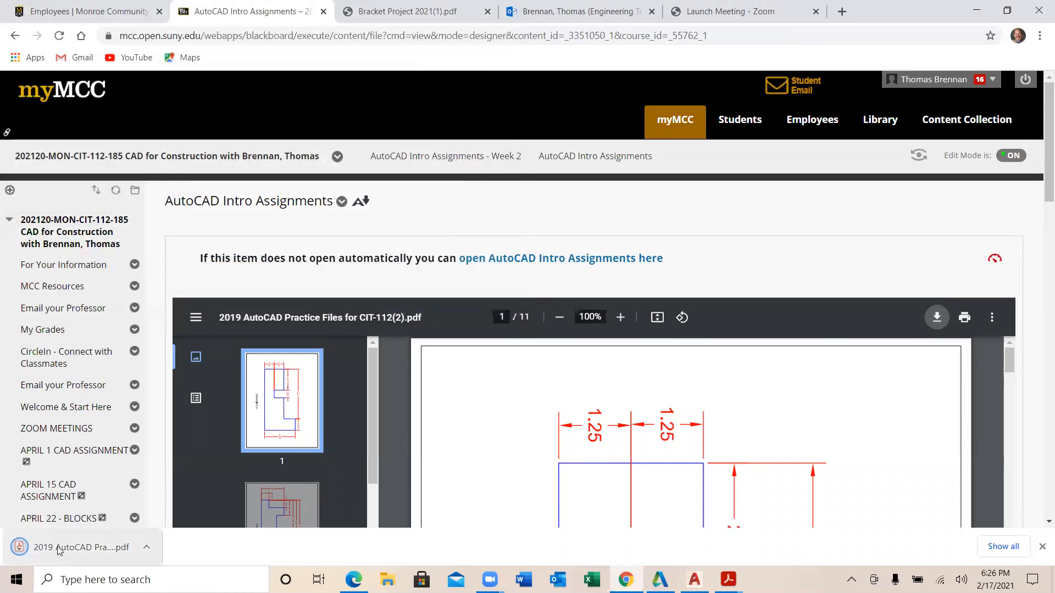
{"action": "left_click", "coordinate": [60, 550]}
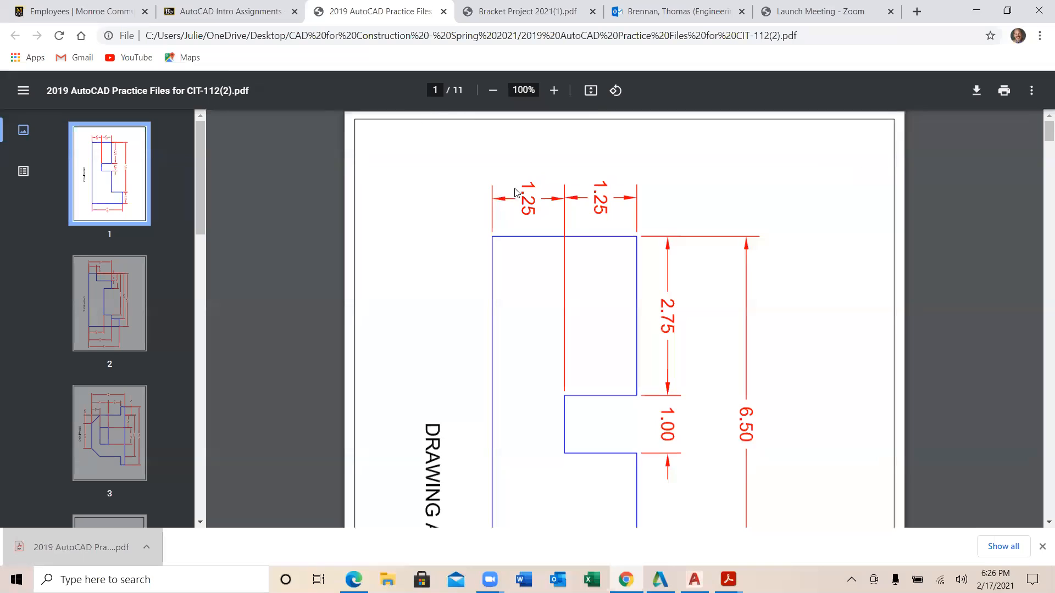
Rotate the practice PDF upright and look through its drawings from Drawing A to Drawing K, returning to Drawing I.
{"action": "left_click", "coordinate": [615, 91]}
{"action": "scroll", "coordinate": [624, 212], "scroll_direction": "down", "scroll_amount": 10}
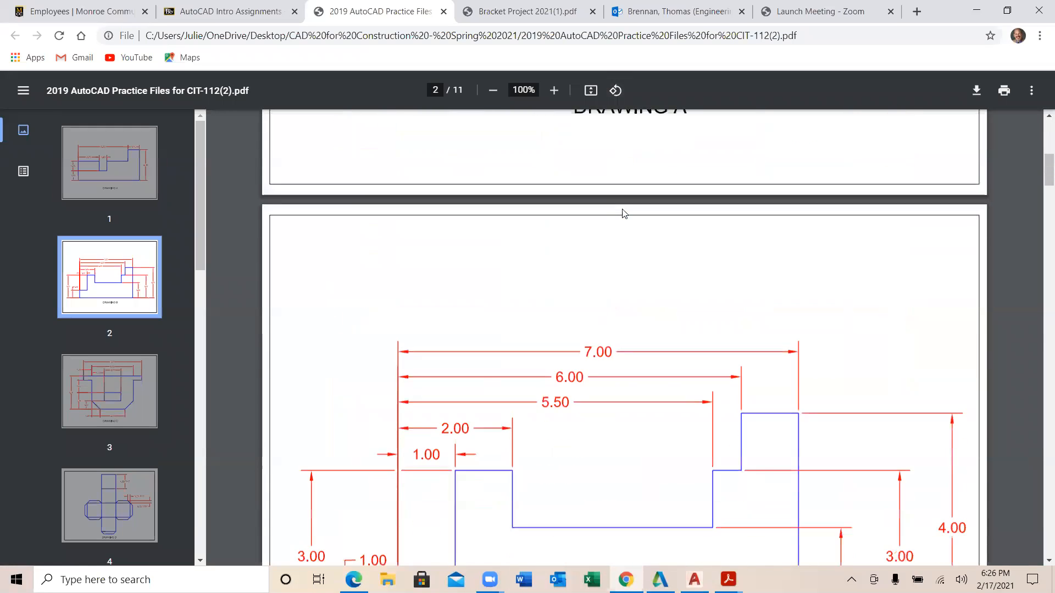
{"action": "scroll", "coordinate": [624, 213], "scroll_direction": "down", "scroll_amount": 10}
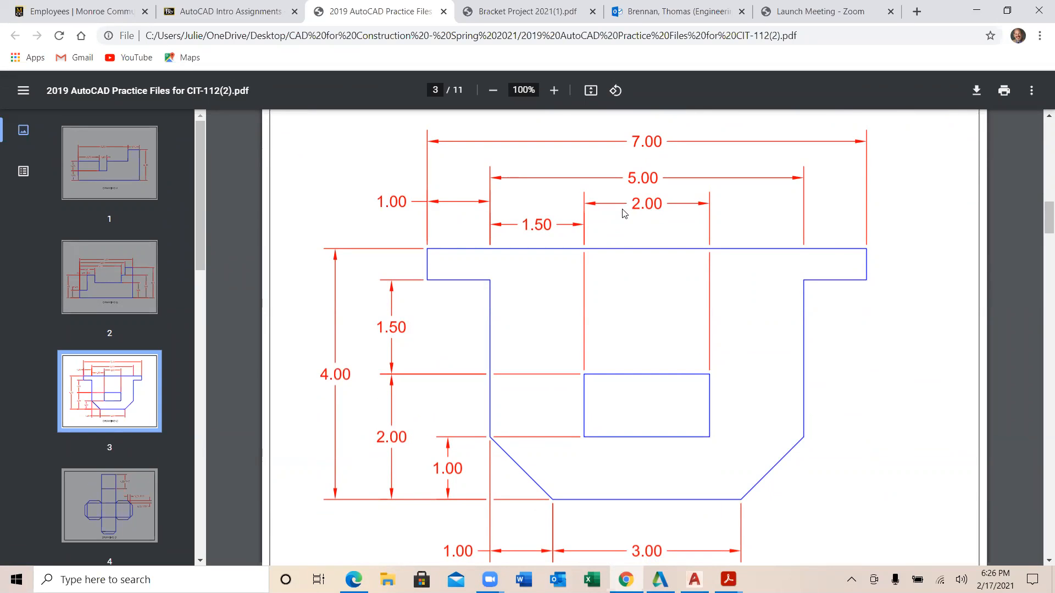
{"action": "scroll", "coordinate": [624, 214], "scroll_direction": "down", "scroll_amount": 10}
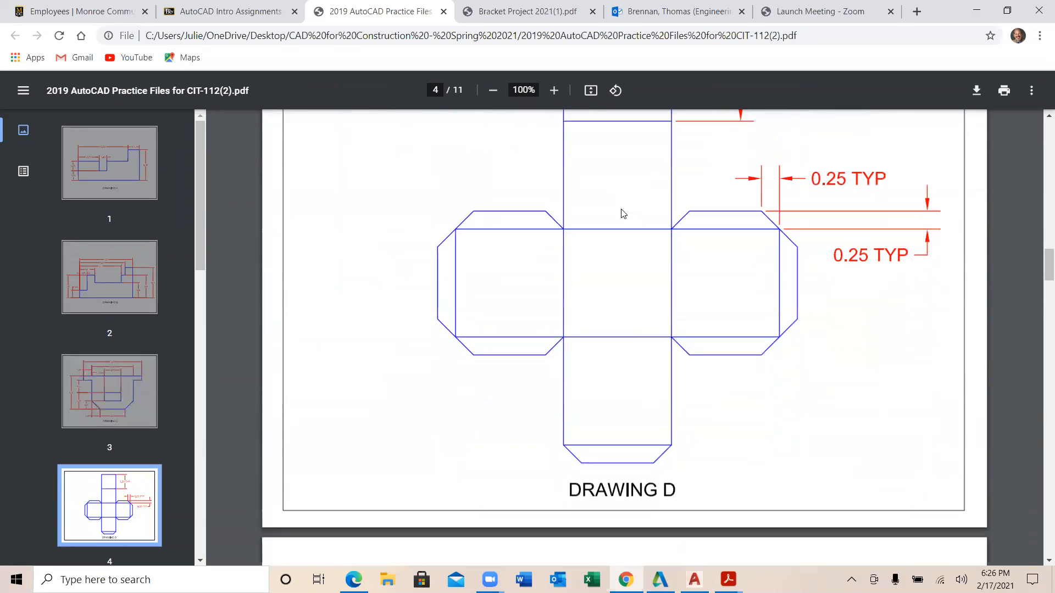
{"action": "scroll", "coordinate": [623, 213], "scroll_direction": "down", "scroll_amount": 15}
{"action": "scroll", "coordinate": [623, 213], "scroll_direction": "down", "scroll_amount": 5}
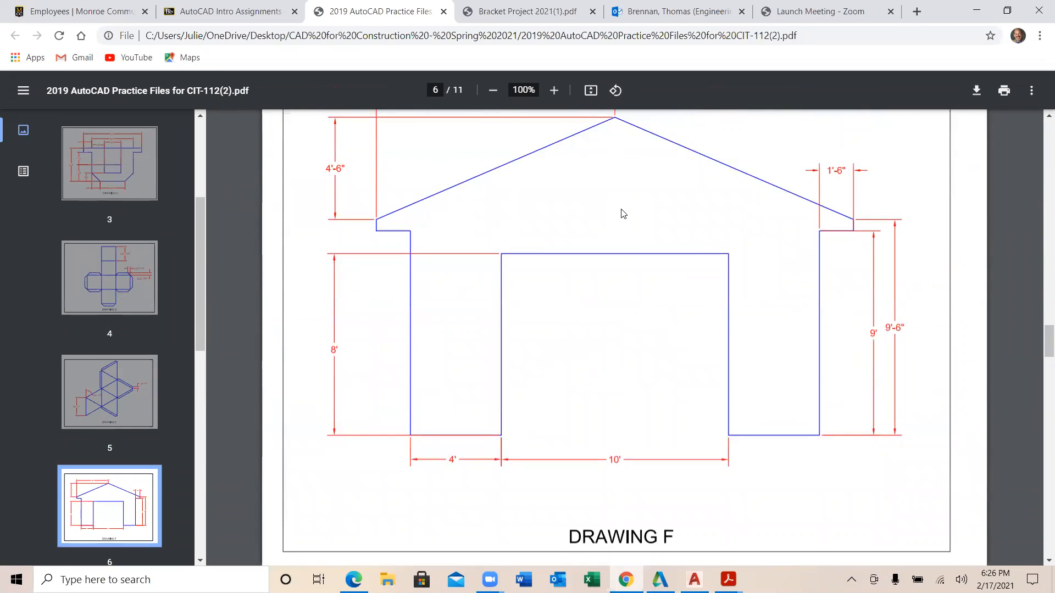
{"action": "scroll", "coordinate": [623, 213], "scroll_direction": "down", "scroll_amount": 7}
{"action": "scroll", "coordinate": [623, 213], "scroll_direction": "down", "scroll_amount": 10}
{"action": "scroll", "coordinate": [624, 213], "scroll_direction": "down", "scroll_amount": 2}
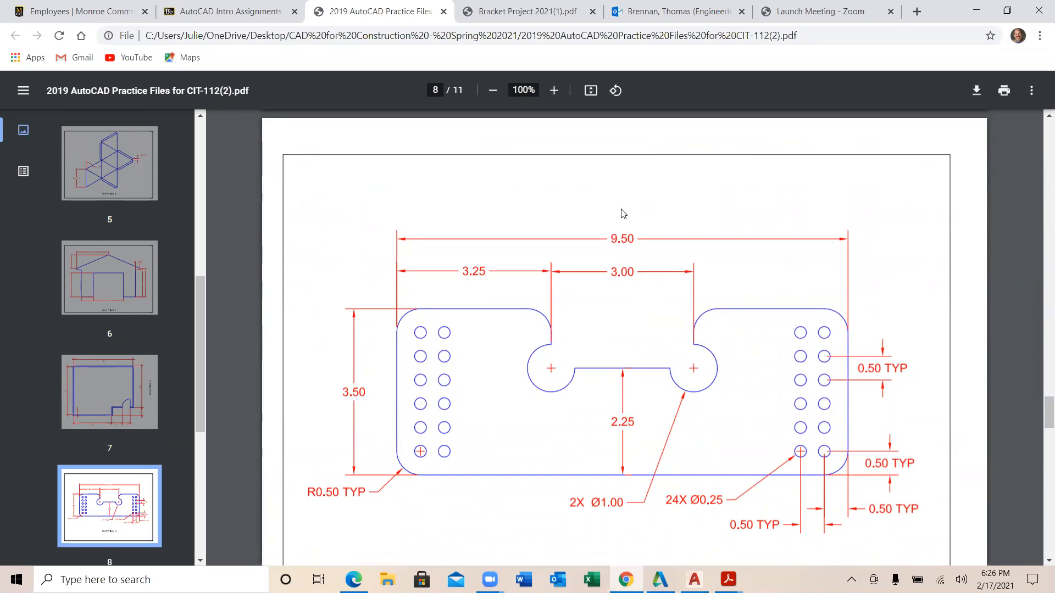
{"action": "scroll", "coordinate": [624, 213], "scroll_direction": "down", "scroll_amount": 10}
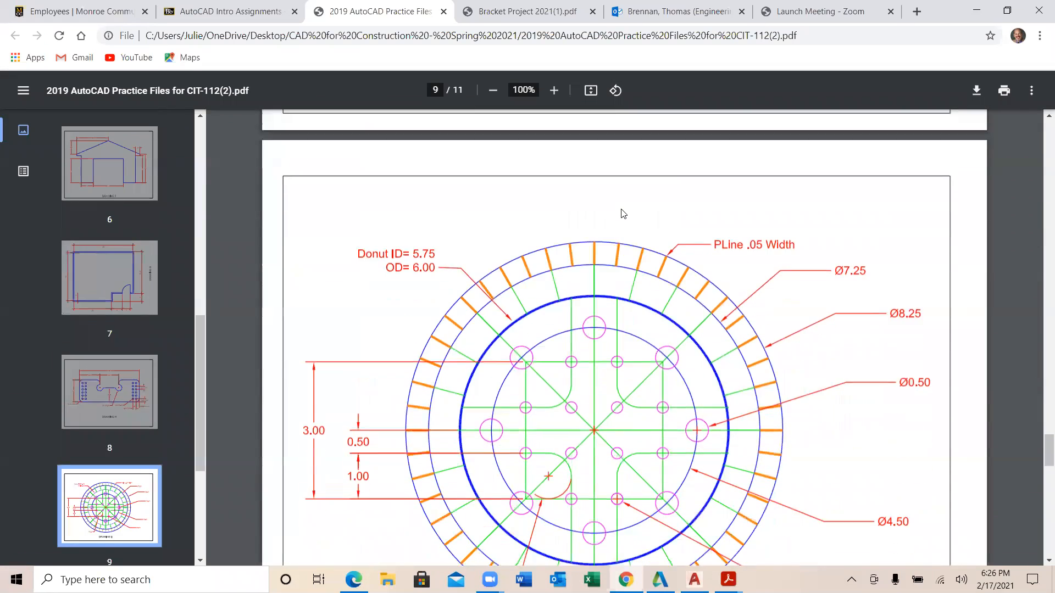
{"action": "scroll", "coordinate": [623, 213], "scroll_direction": "down", "scroll_amount": 10}
{"action": "scroll", "coordinate": [624, 214], "scroll_direction": "down", "scroll_amount": 10}
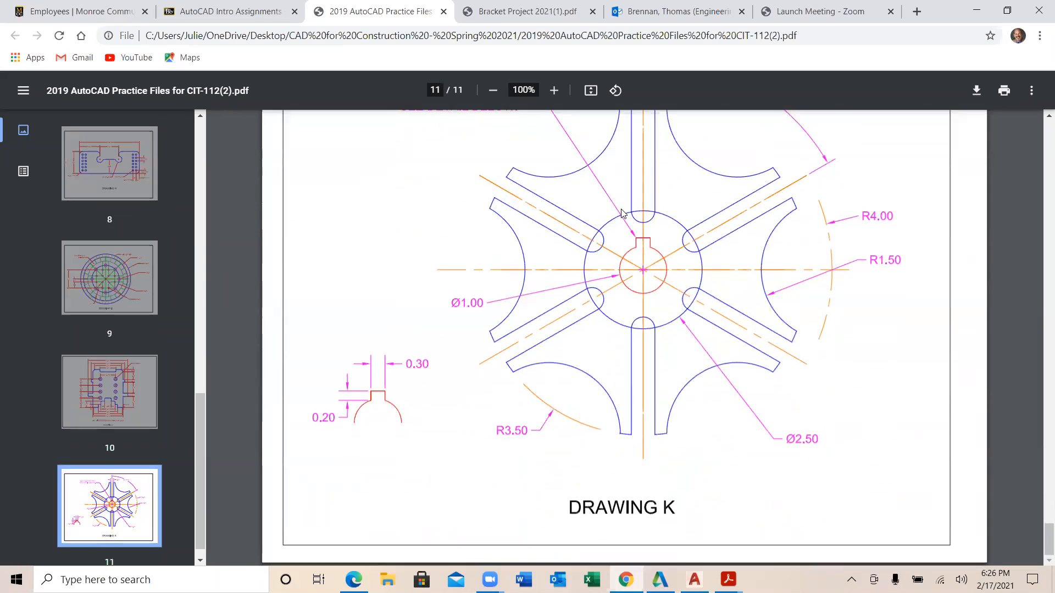
{"action": "scroll", "coordinate": [622, 213], "scroll_direction": "up", "scroll_amount": 20}
{"action": "scroll", "coordinate": [622, 214], "scroll_direction": "down", "scroll_amount": 2}
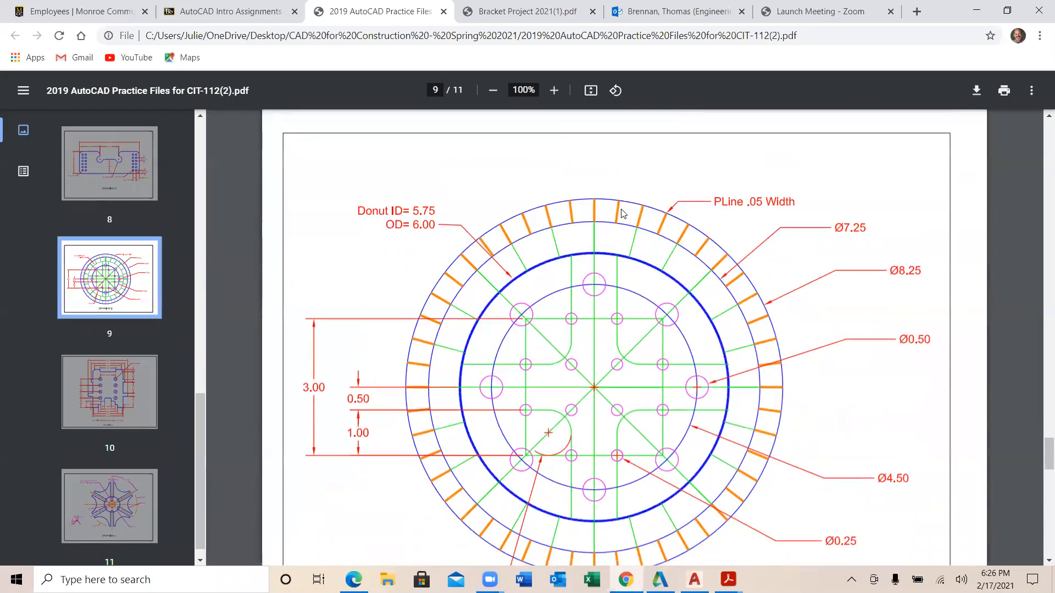
{"action": "scroll", "coordinate": [623, 213], "scroll_direction": "down", "scroll_amount": 2}
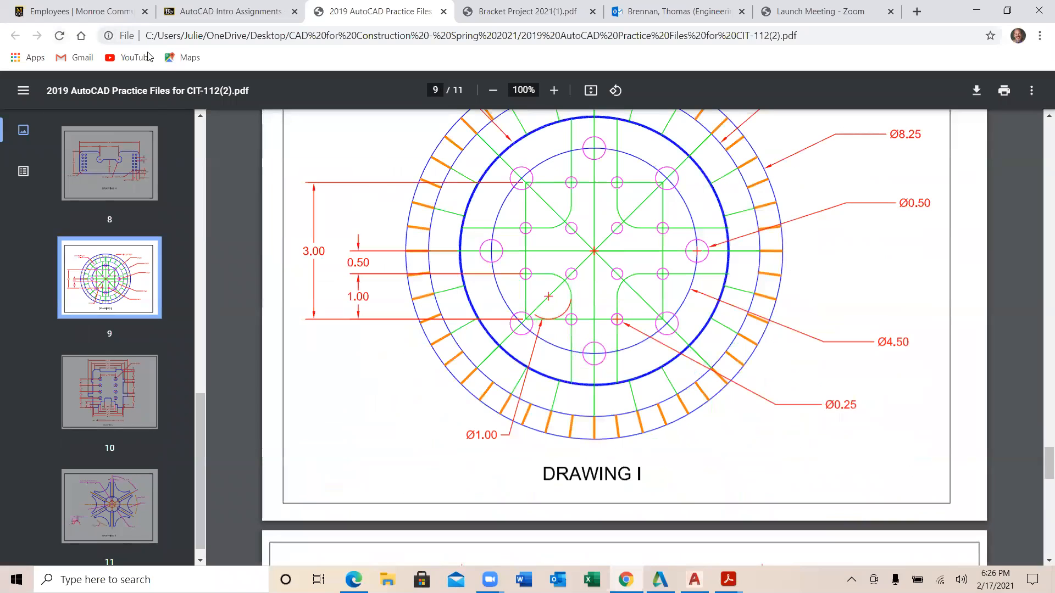
Return to the course site, open Construction Concepts - Week 3, and continue into the Construction Documents Quiz.
{"action": "left_click", "coordinate": [231, 11]}
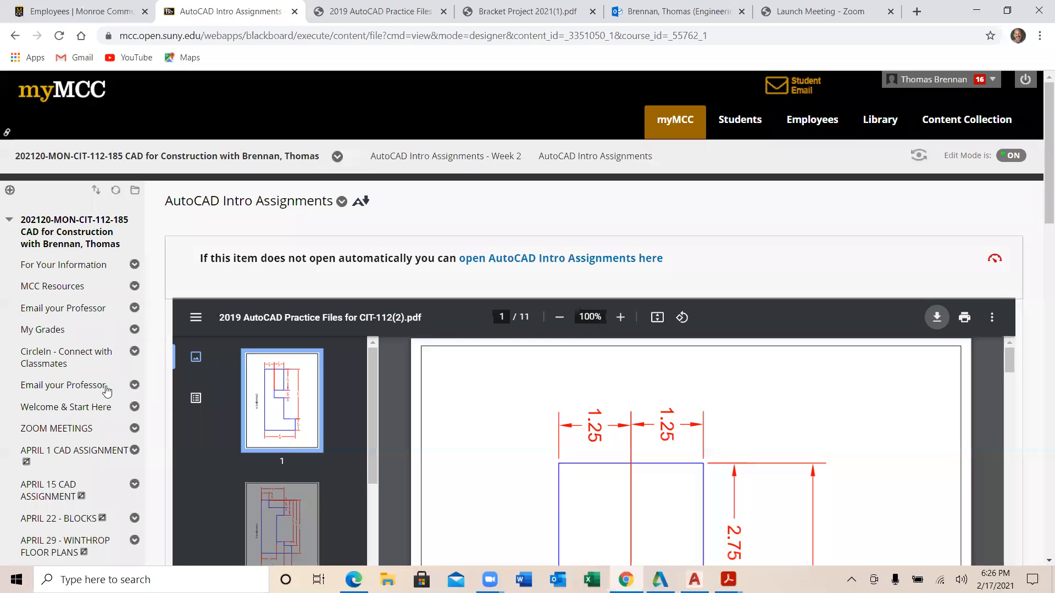
{"action": "scroll", "coordinate": [77, 430], "scroll_direction": "down", "scroll_amount": 8}
{"action": "scroll", "coordinate": [76, 430], "scroll_direction": "down", "scroll_amount": 1}
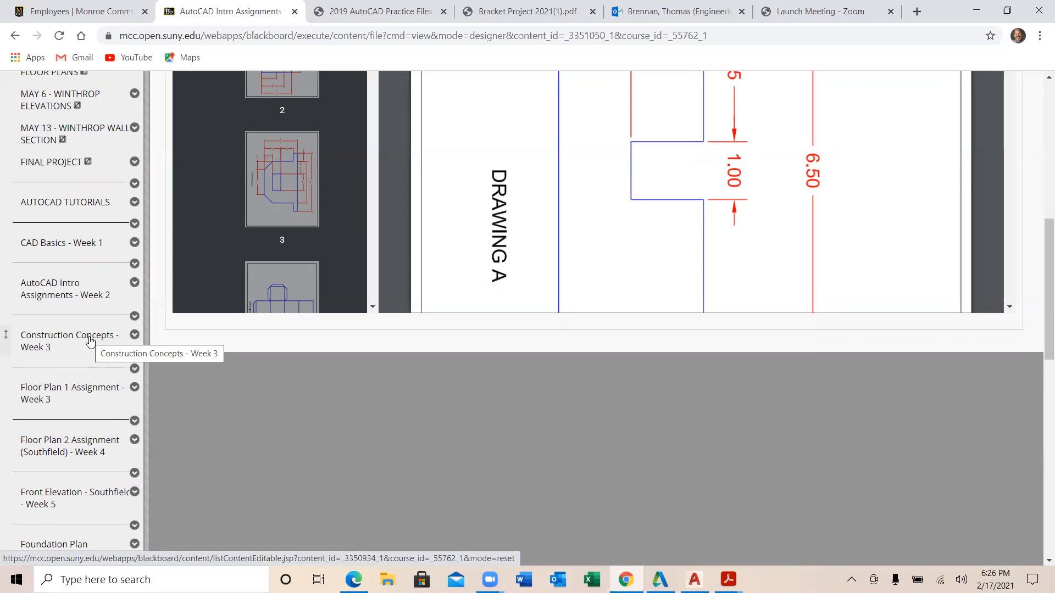
{"action": "left_click", "coordinate": [91, 340]}
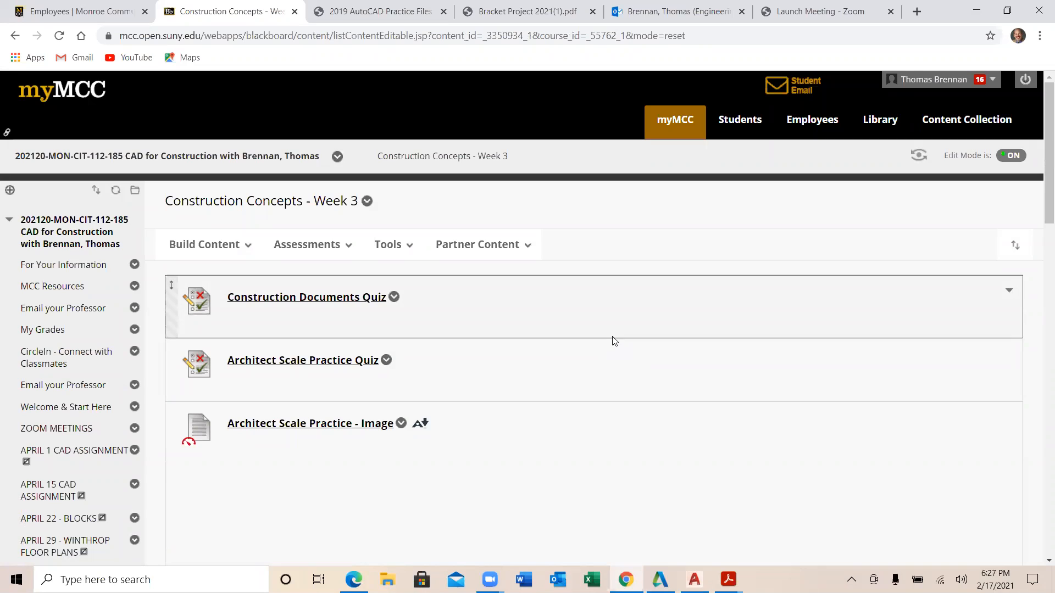
{"action": "left_click", "coordinate": [326, 300]}
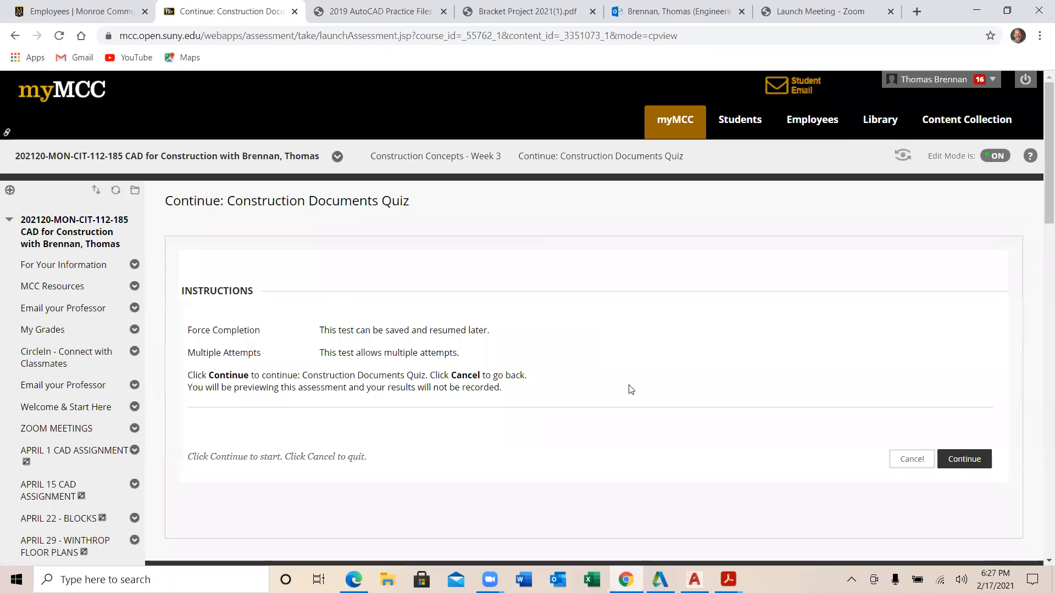
{"action": "left_click", "coordinate": [963, 460]}
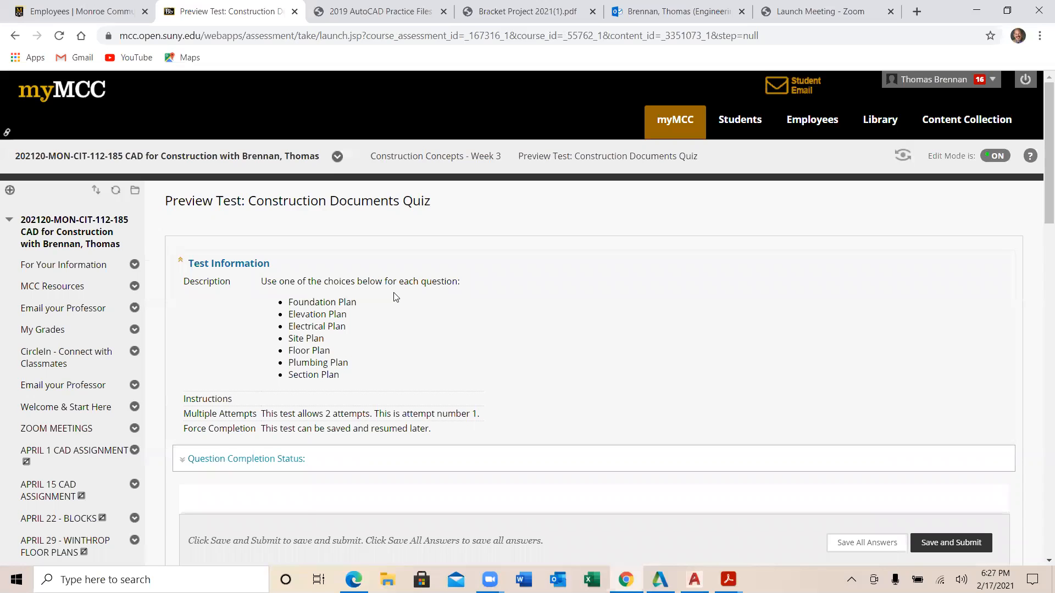
Review the quiz's list of plan-type choices, then answer question 1 with Floor Plan and save the answer.
{"action": "scroll", "coordinate": [395, 297], "scroll_direction": "down", "scroll_amount": 4}
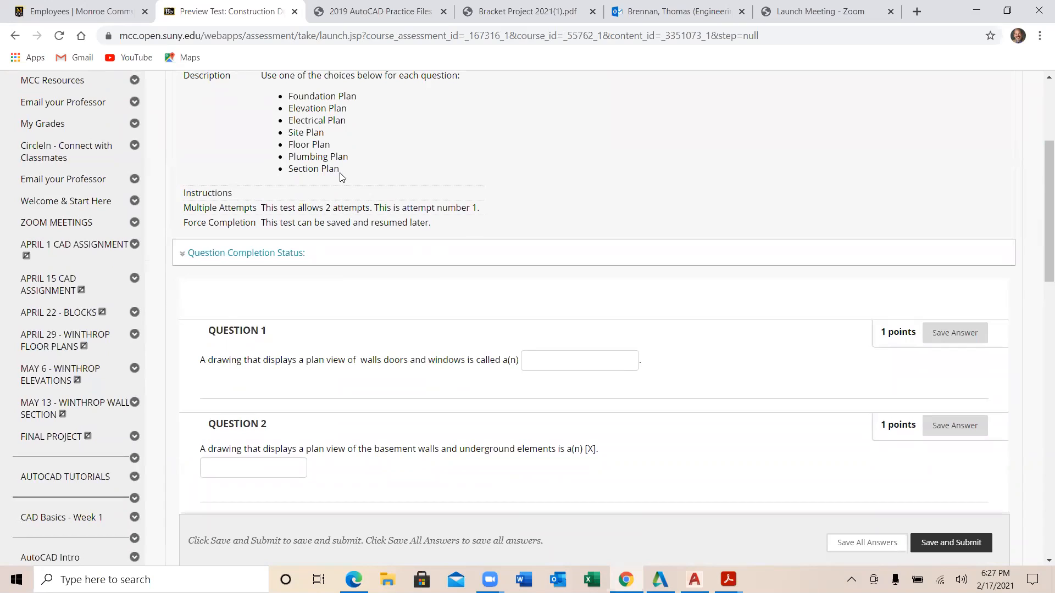
{"action": "left_click_drag", "start_coordinate": [341, 171], "coordinate": [285, 171]}
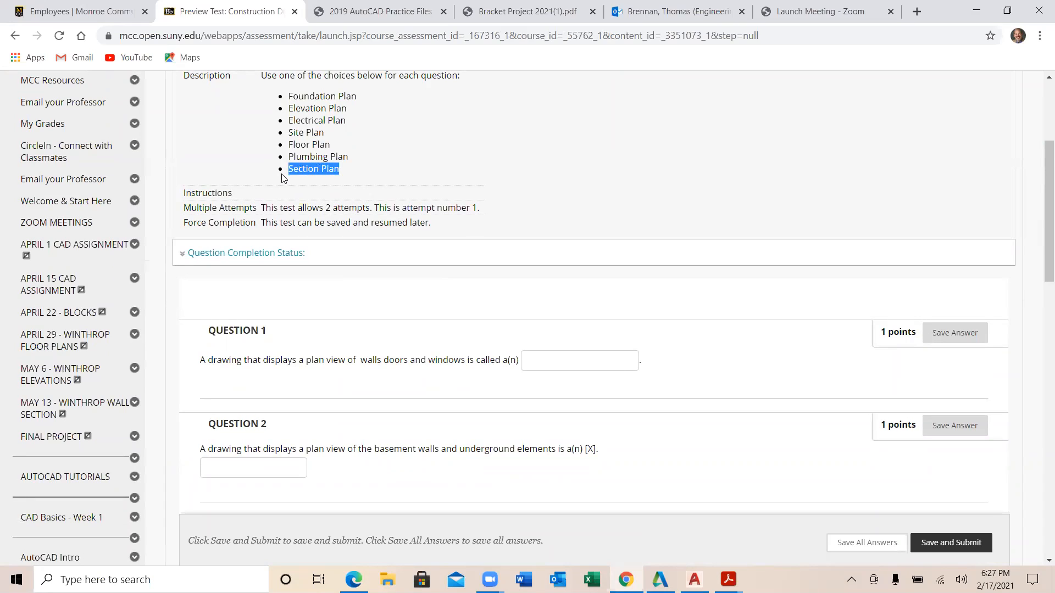
{"action": "left_click", "coordinate": [369, 172]}
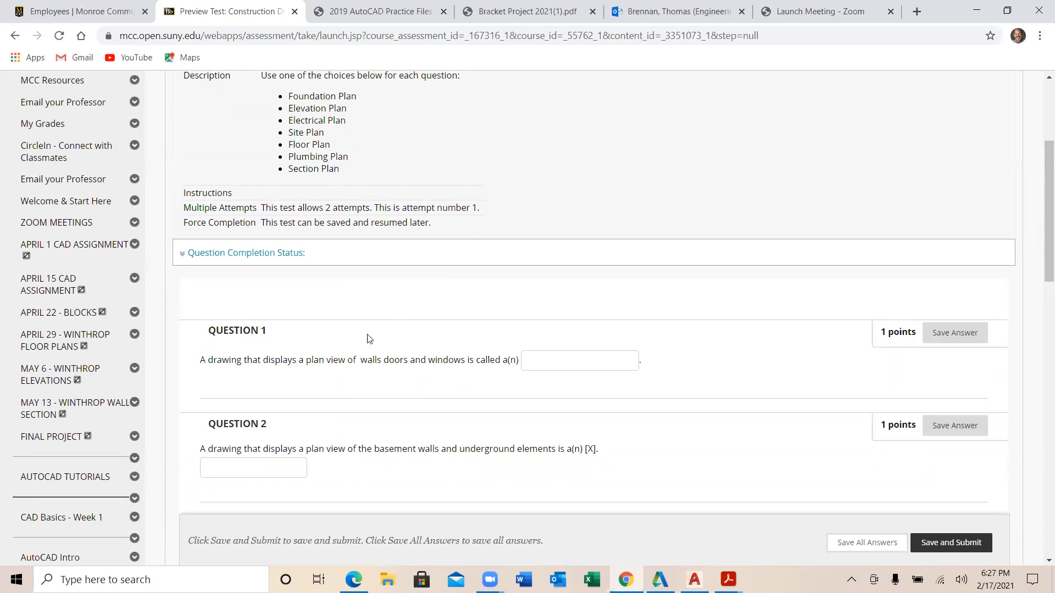
{"action": "scroll", "coordinate": [292, 391], "scroll_direction": "down", "scroll_amount": 4}
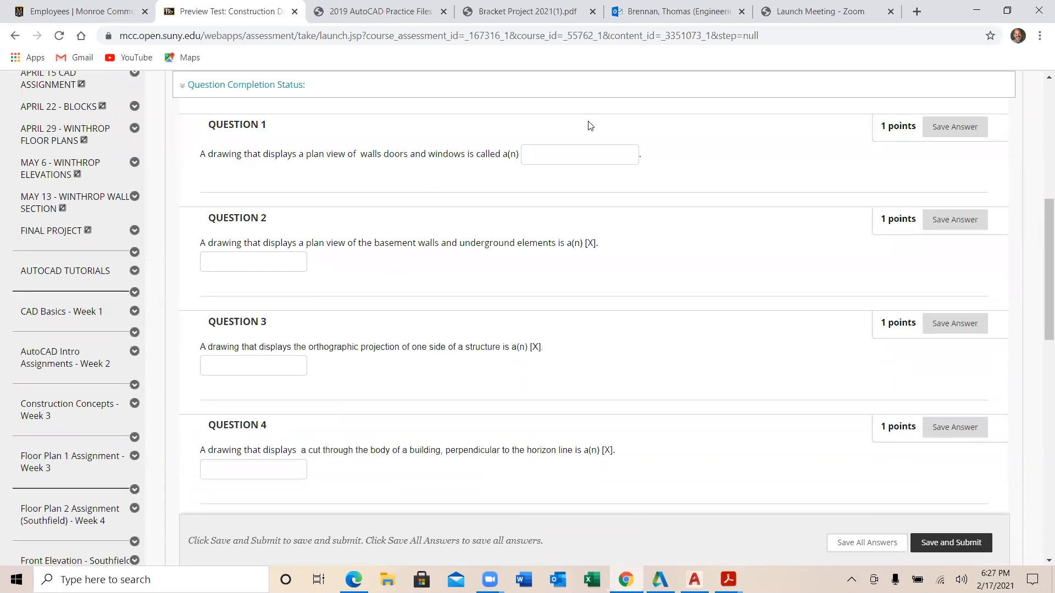
{"action": "left_click", "coordinate": [558, 160]}
{"action": "type", "text": "Floor Plan"}
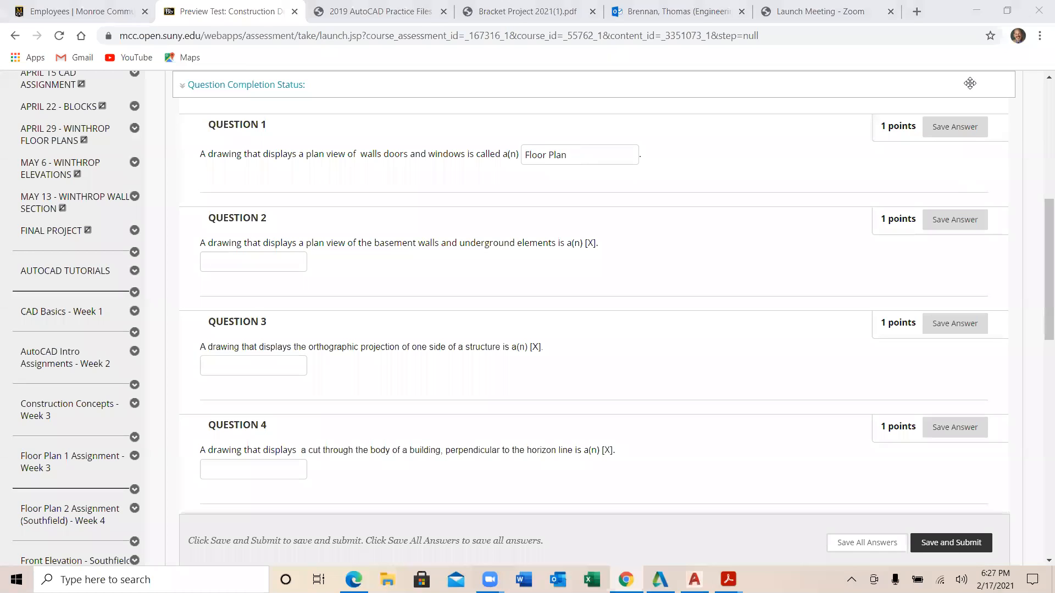
{"action": "left_click", "coordinate": [953, 126]}
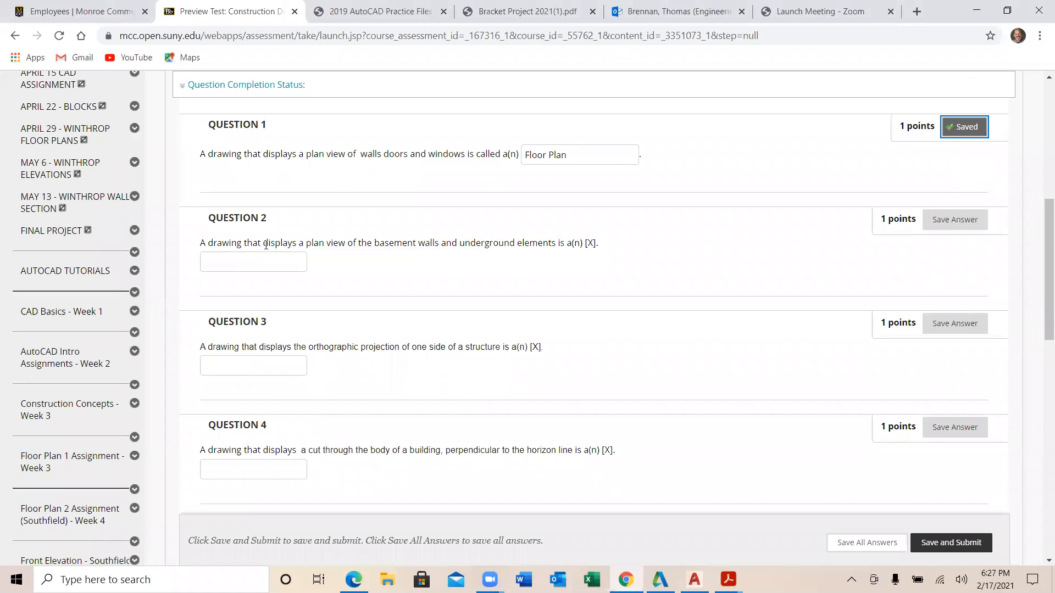
Answer question 2 about basement walls and underground elements with Foundation Plan and save the answer.
{"action": "left_click", "coordinate": [240, 262]}
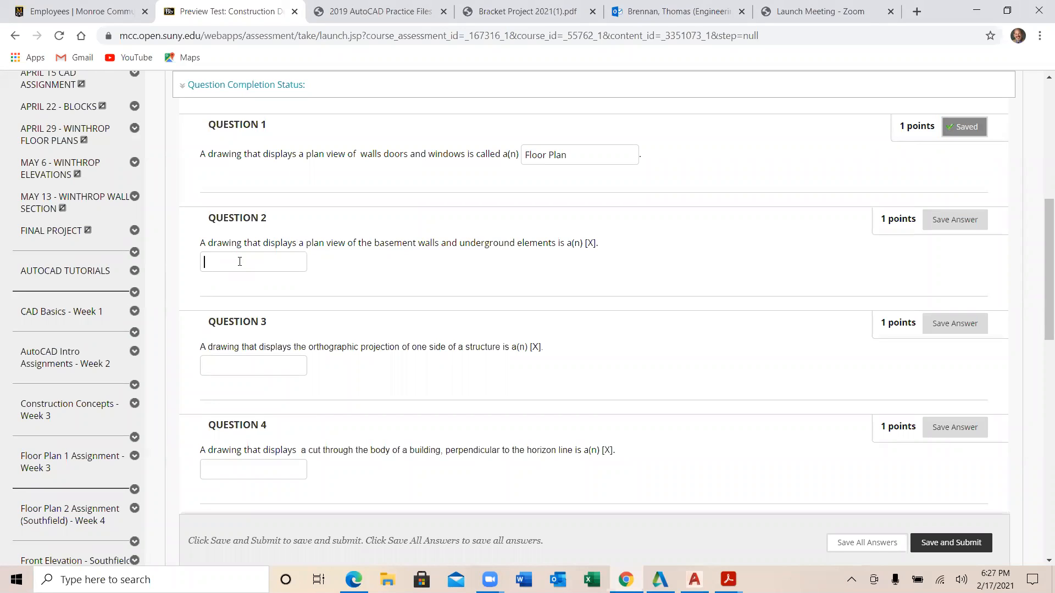
{"action": "type", "text": "Foundation L"}
{"action": "key", "text": "BackSpace"}
{"action": "type", "text": "Plan"}
{"action": "left_click", "coordinate": [923, 223]}
Answer question 3 about the orthographic projection of one side of a structure with Elevation Plan and save the answer.
{"action": "scroll", "coordinate": [537, 354], "scroll_direction": "down", "scroll_amount": 4}
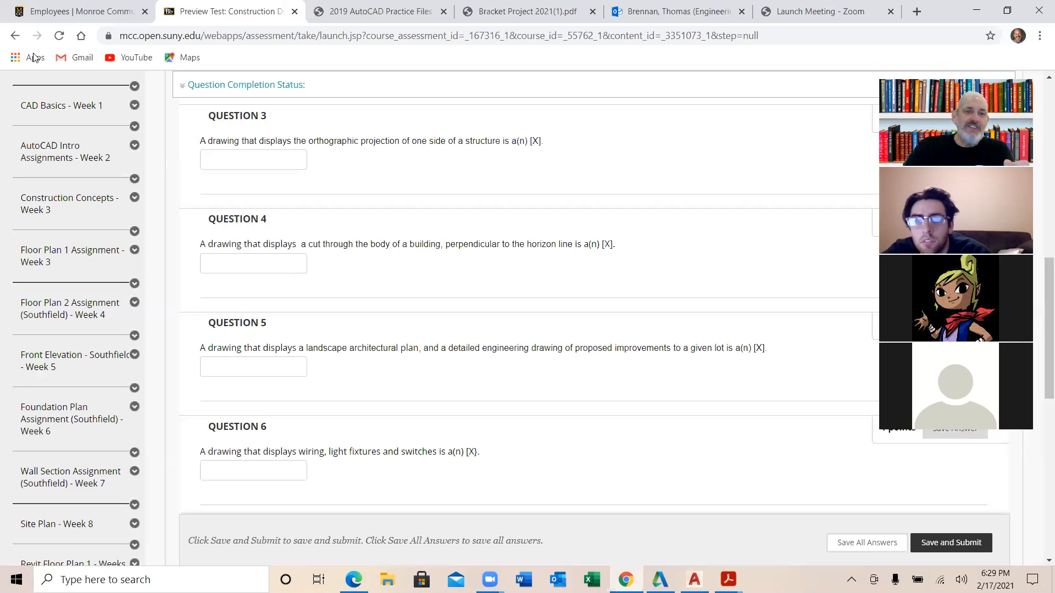
{"action": "left_click", "coordinate": [245, 159]}
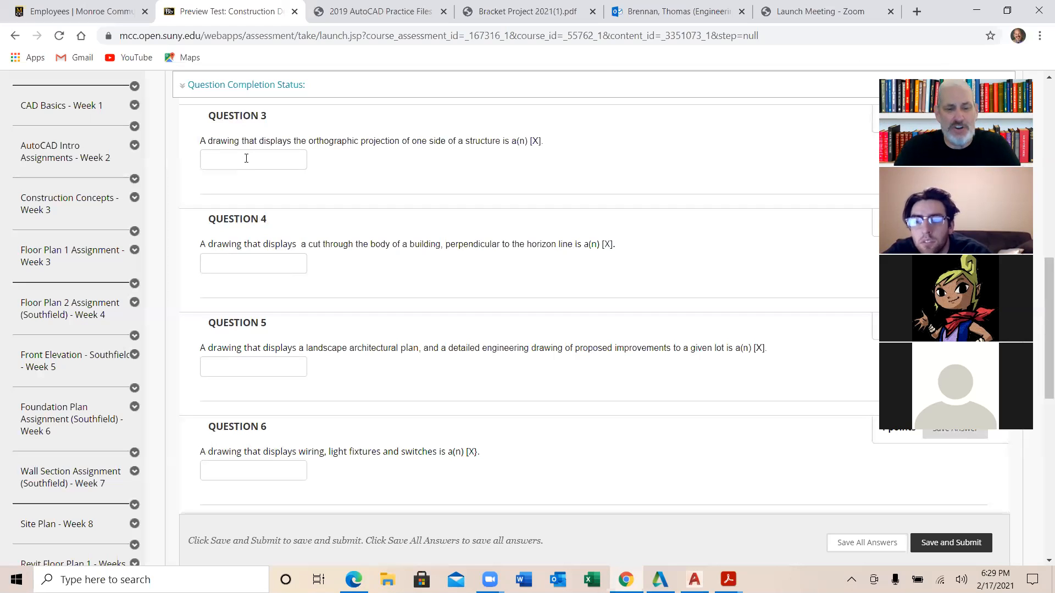
{"action": "type", "text": "Elevation"}
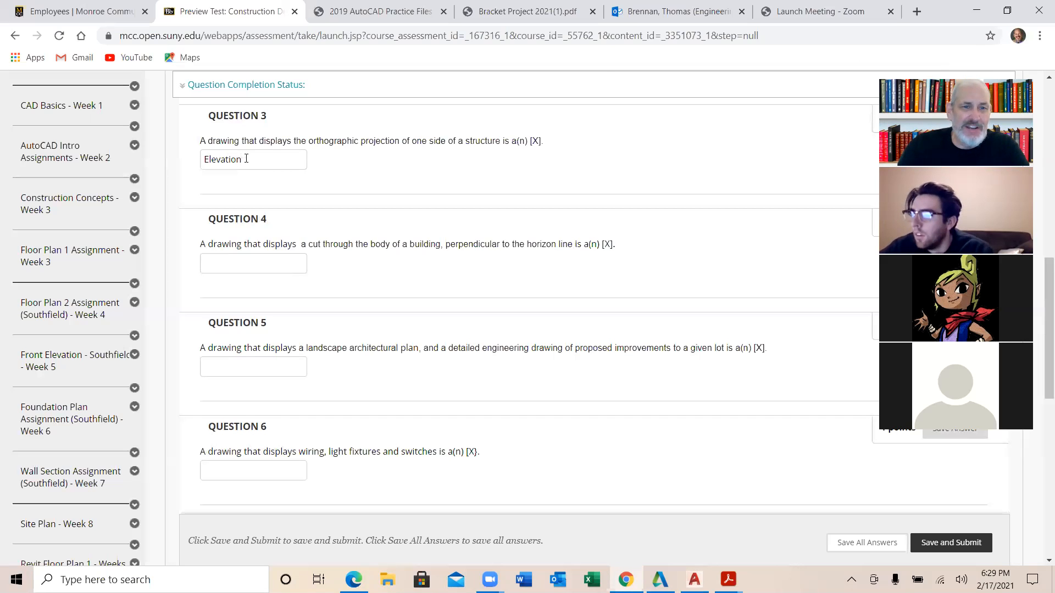
{"action": "scroll", "coordinate": [246, 159], "scroll_direction": "up", "scroll_amount": 8}
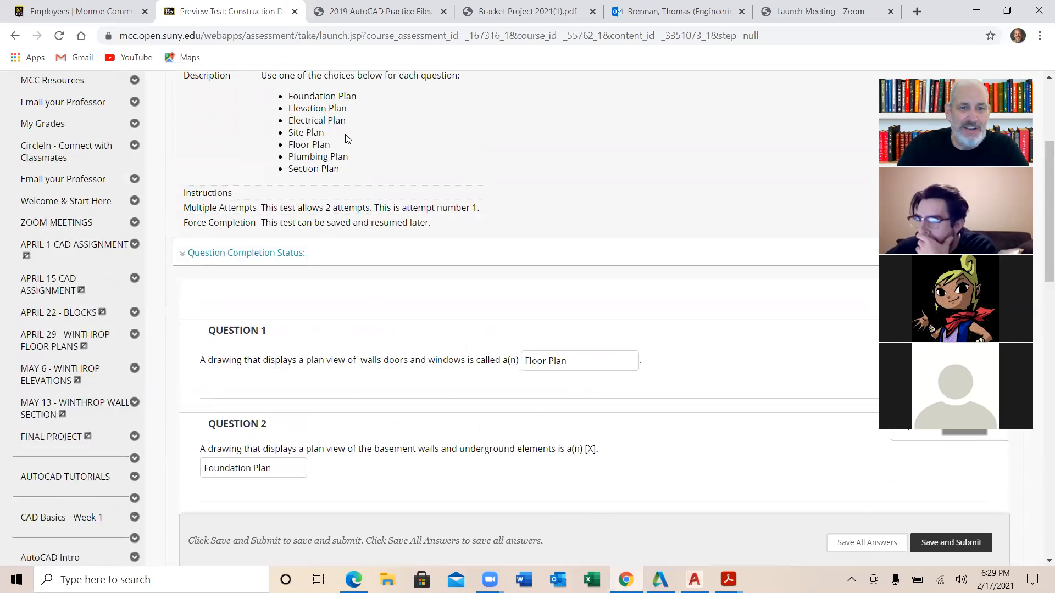
{"action": "scroll", "coordinate": [342, 207], "scroll_direction": "down", "scroll_amount": 6}
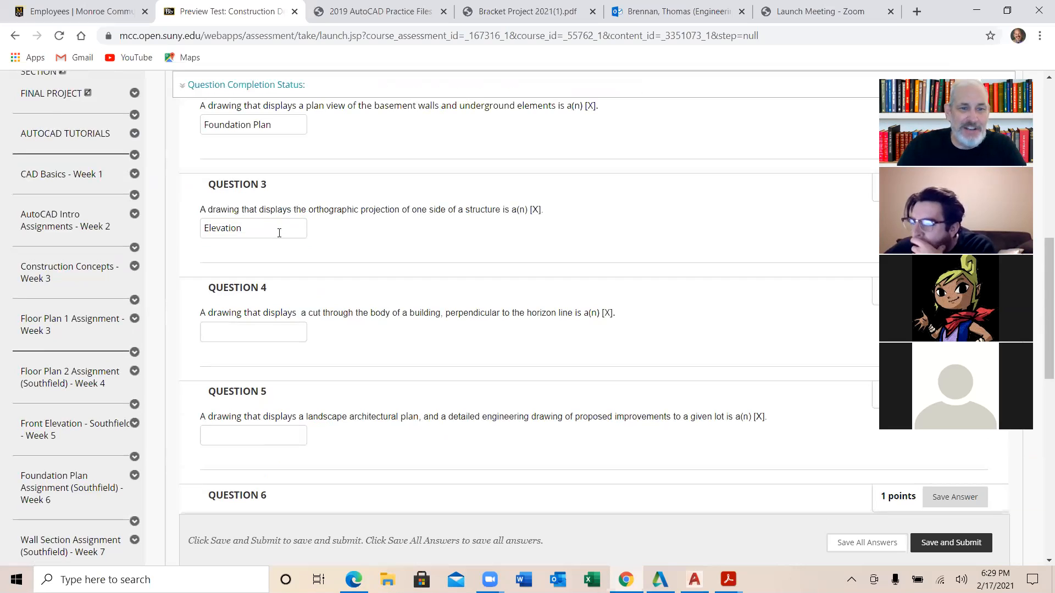
{"action": "type", "text": "Plan"}
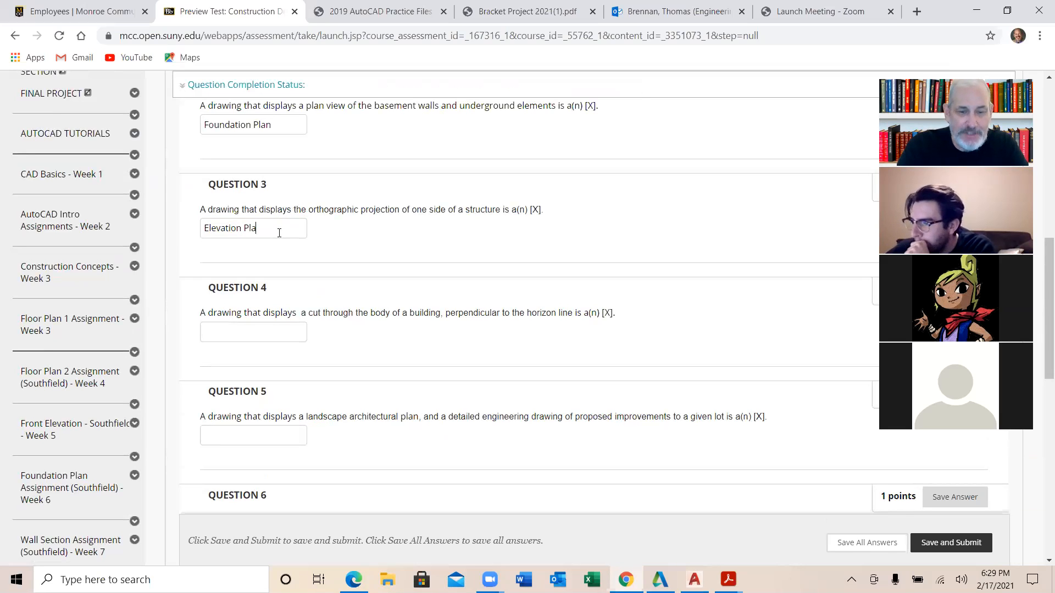
{"action": "left_click", "coordinate": [279, 233]}
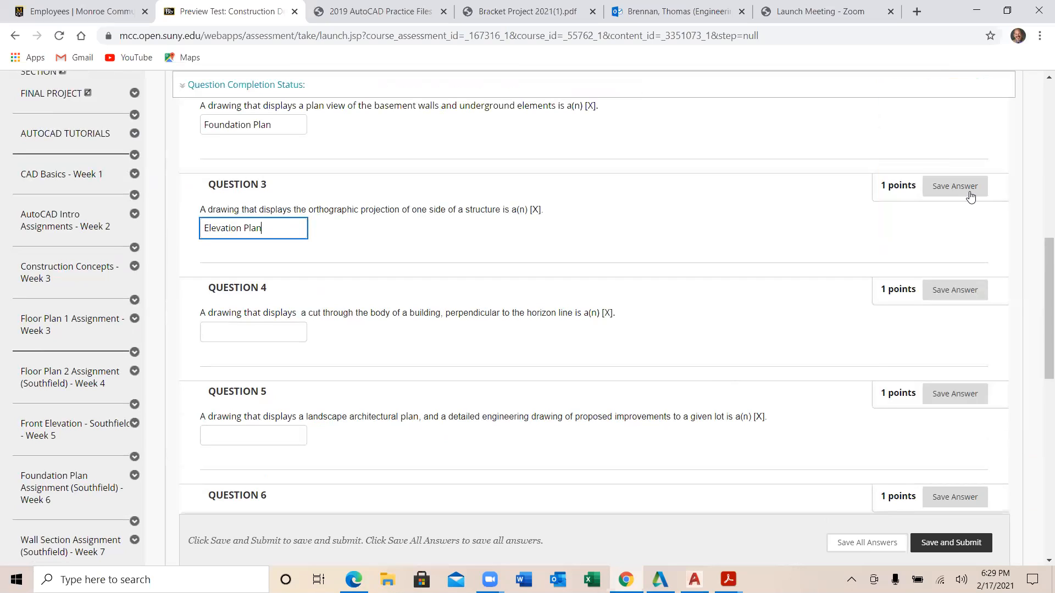
{"action": "left_click", "coordinate": [970, 197]}
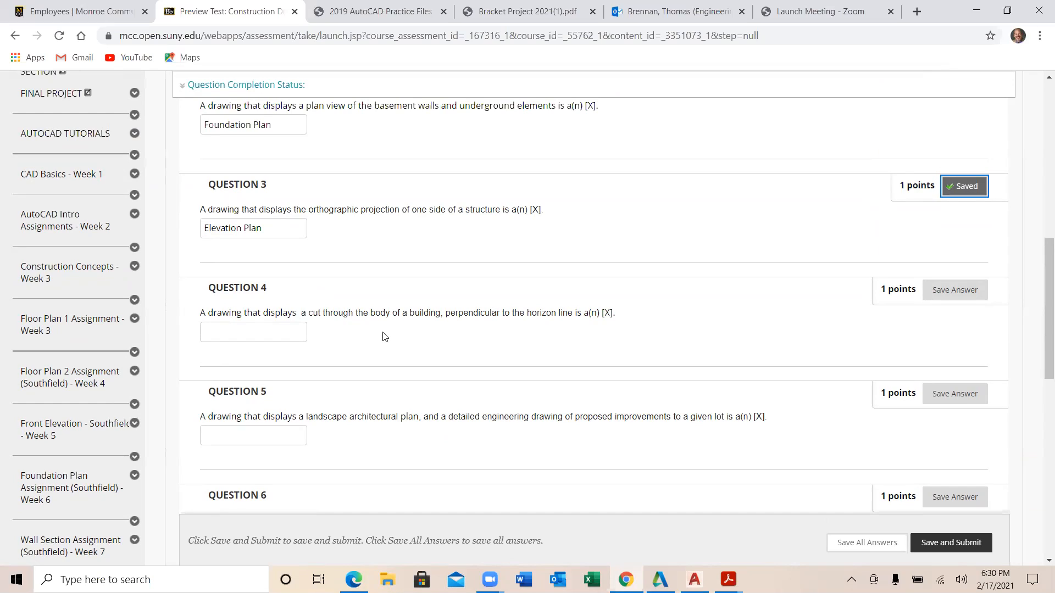
Answer question 4 about a cut through the body of a building with Section Plan and save the answer.
{"action": "left_click", "coordinate": [273, 333]}
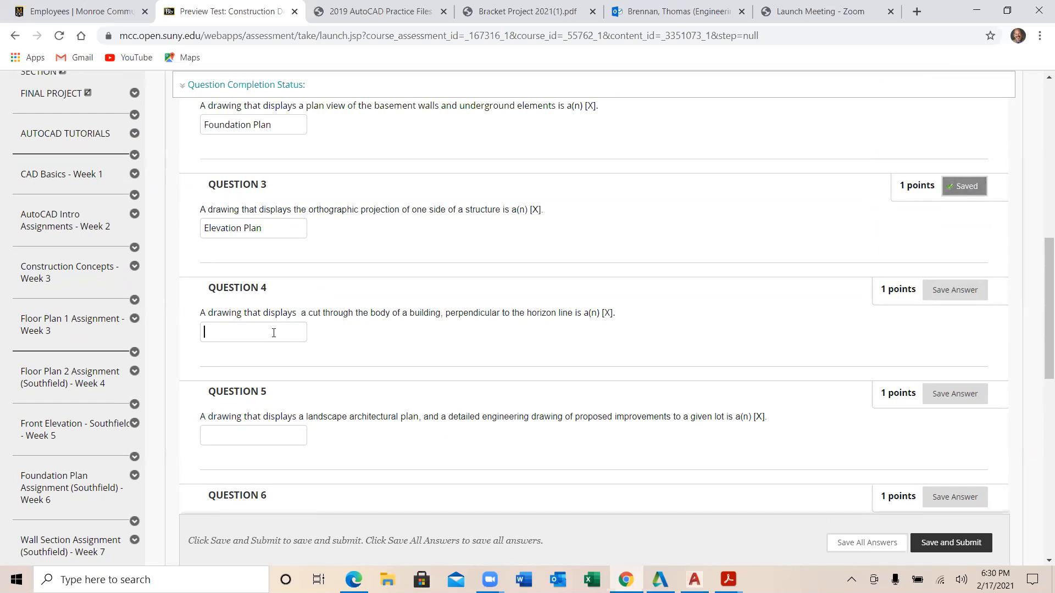
{"action": "type", "text": "Section Plan"}
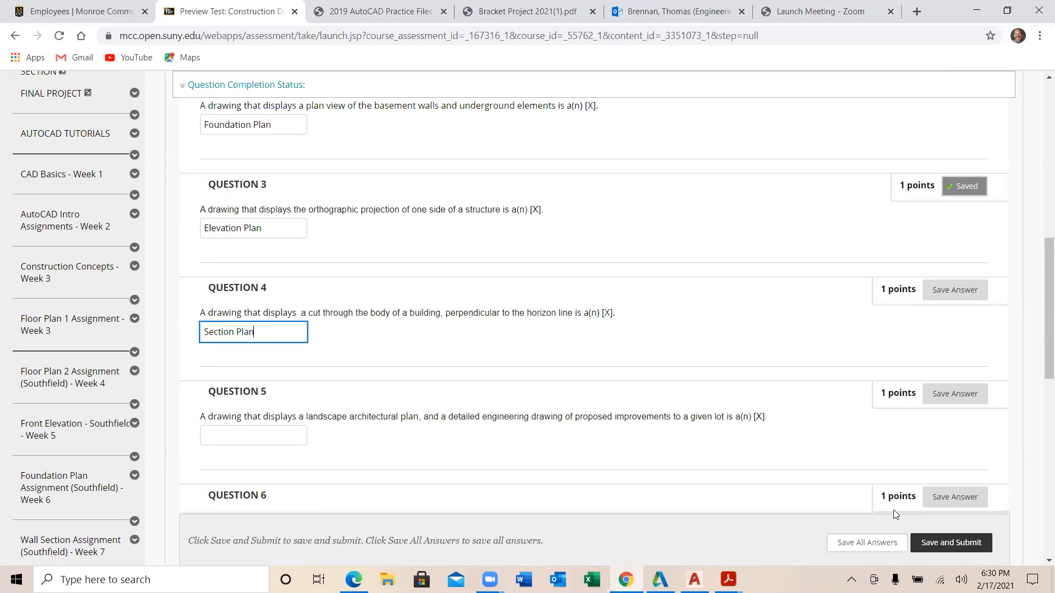
{"action": "left_click", "coordinate": [932, 295]}
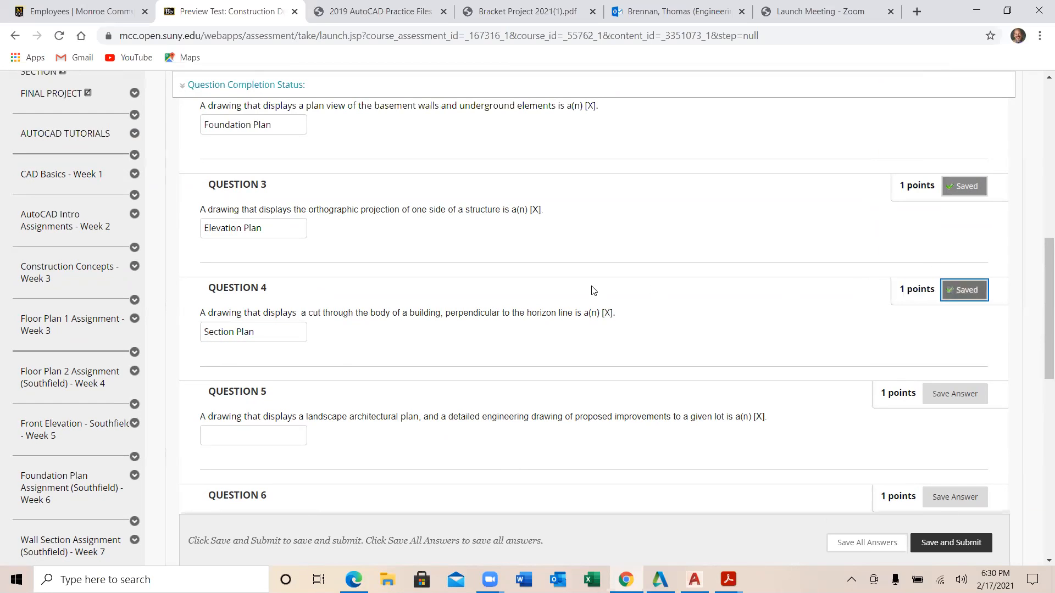
Answer question 5 about the landscape plan and proposed lot improvements with Site Plan and save the answer.
{"action": "scroll", "coordinate": [593, 290], "scroll_direction": "down", "scroll_amount": 5}
{"action": "scroll", "coordinate": [475, 206], "scroll_direction": "up", "scroll_amount": 2}
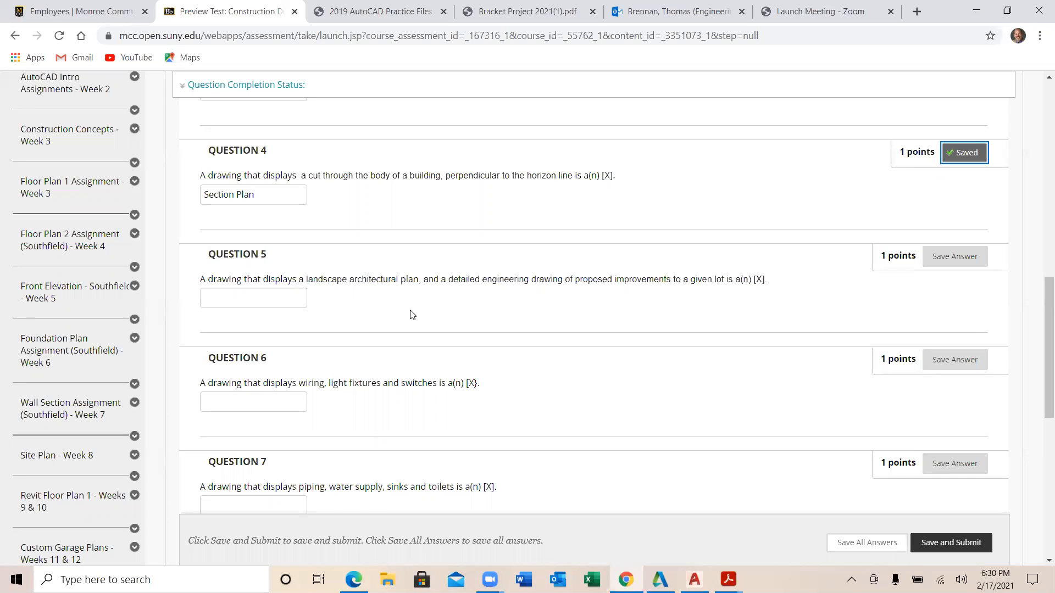
{"action": "scroll", "coordinate": [412, 315], "scroll_direction": "up", "scroll_amount": 10}
{"action": "scroll", "coordinate": [299, 407], "scroll_direction": "down", "scroll_amount": 5}
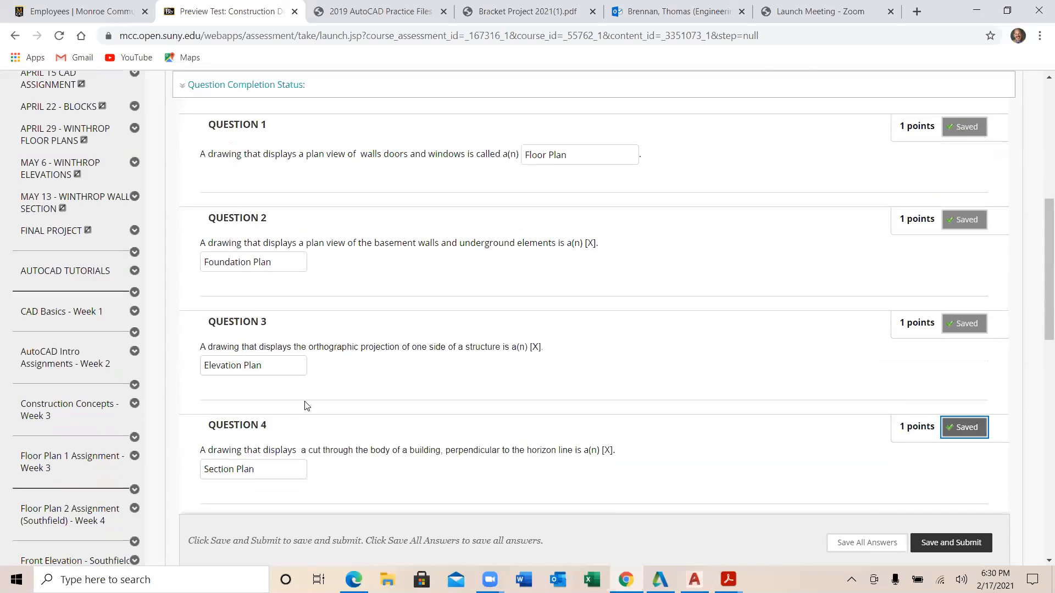
{"action": "scroll", "coordinate": [306, 406], "scroll_direction": "down", "scroll_amount": 4}
{"action": "left_click", "coordinate": [267, 361]}
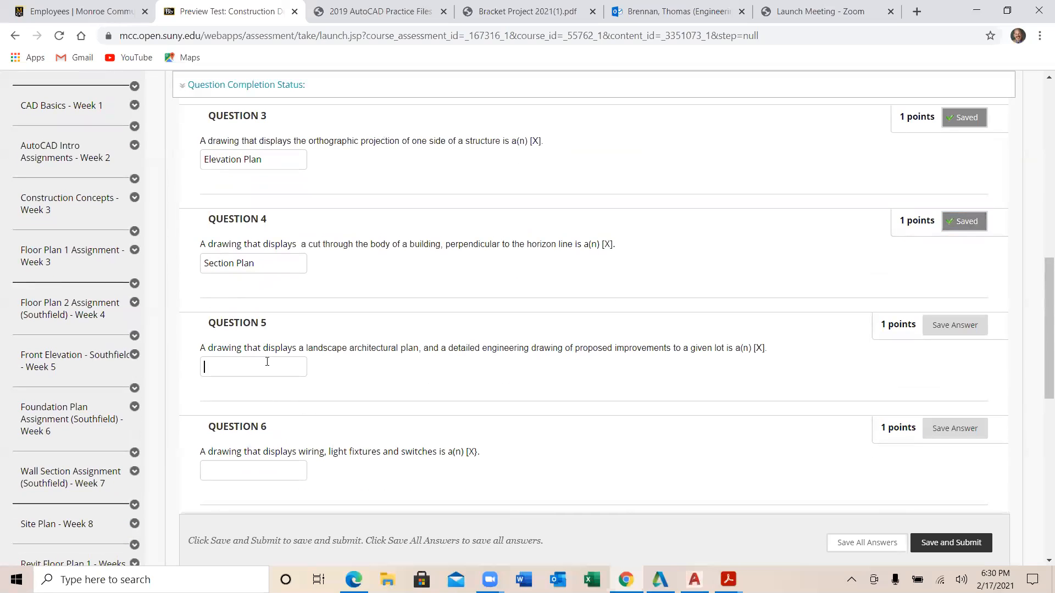
{"action": "type", "text": "Site Plan"}
{"action": "left_click", "coordinate": [946, 327]}
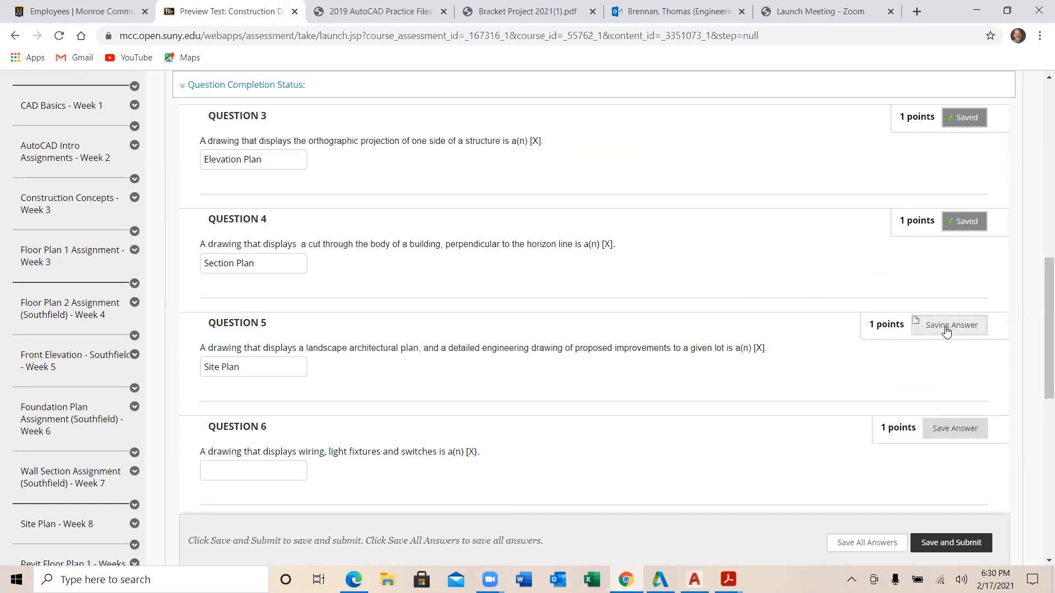
Answer question 6 about wiring, light fixtures and switches with Electrical Plan and save the answer.
{"action": "scroll", "coordinate": [415, 297], "scroll_direction": "down", "scroll_amount": 4}
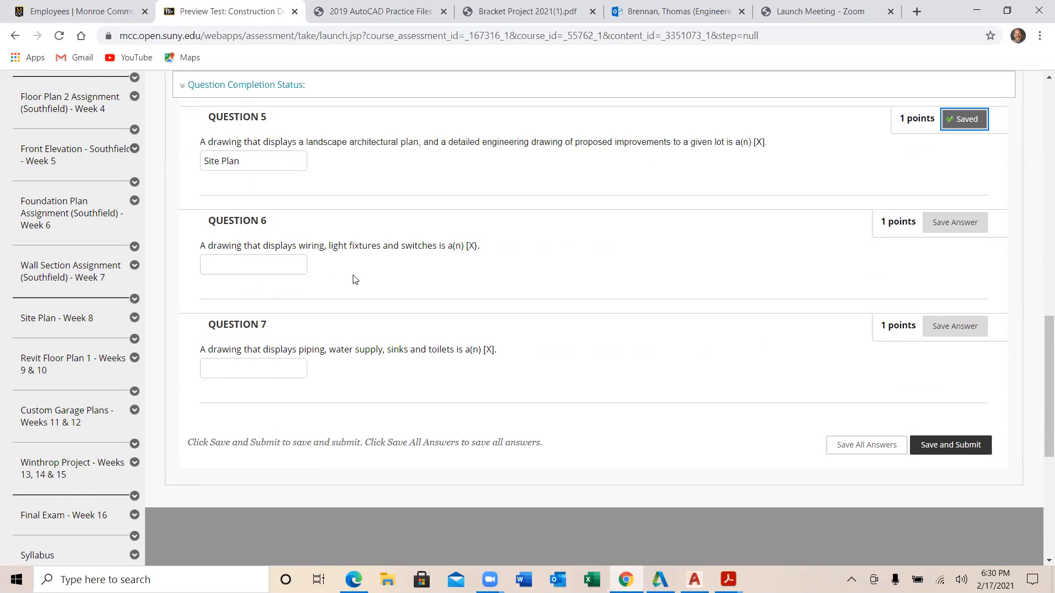
{"action": "left_click", "coordinate": [237, 263]}
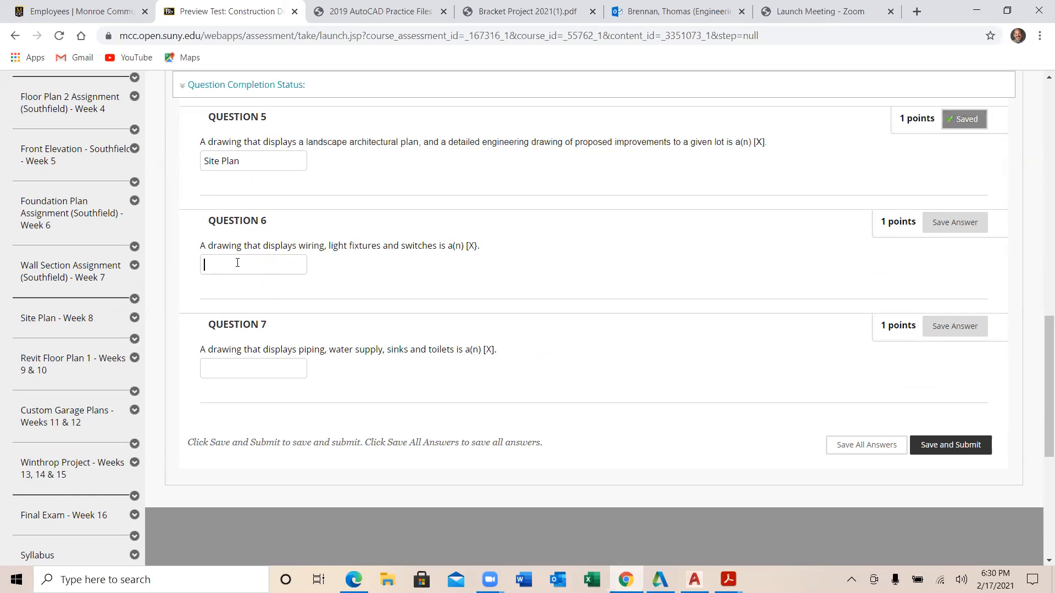
{"action": "type", "text": "Electrical Plan"}
{"action": "left_click", "coordinate": [955, 225]}
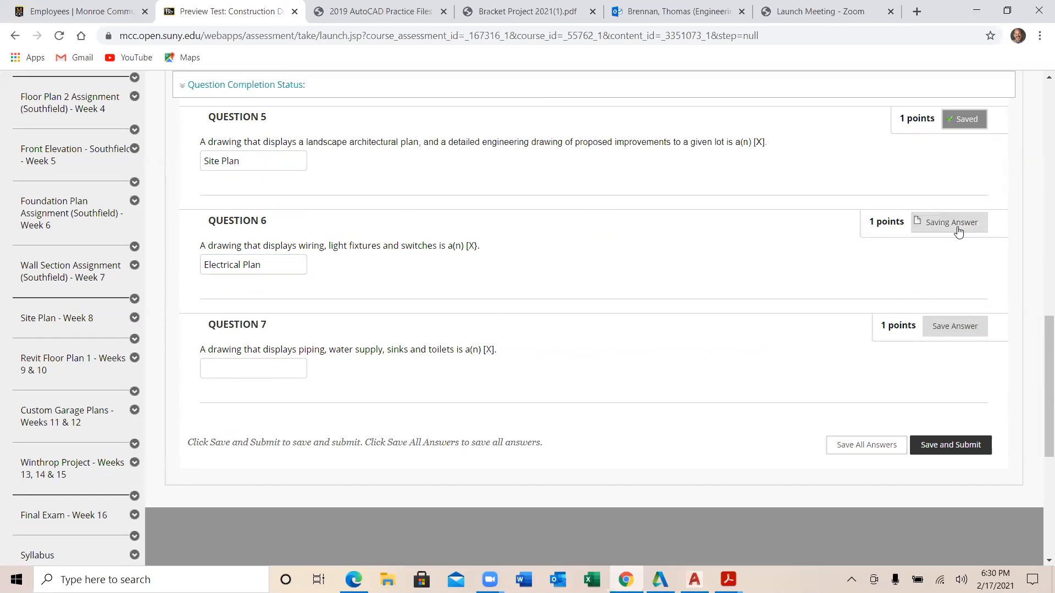
Answer question 7 about piping, water supply, sinks and toilets with Plumbing Plan and save the answer.
{"action": "left_click", "coordinate": [265, 366]}
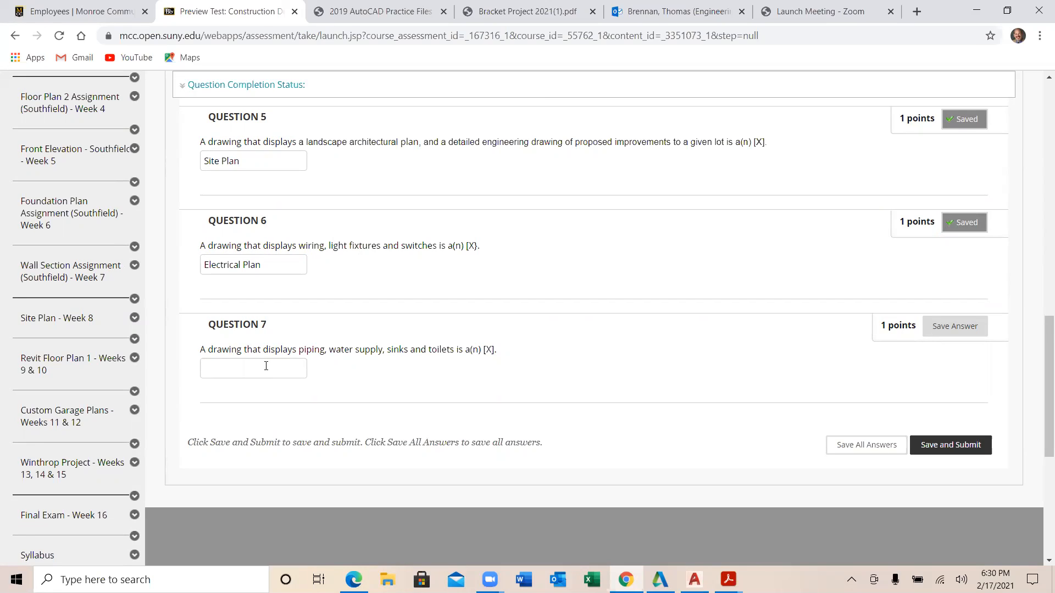
{"action": "type", "text": "Plumbin"}
{"action": "type", "text": "t"}
{"action": "type", "text": " ]"}
{"action": "key", "text": "BackSpace"}
{"action": "key", "text": "BackSpace"}
{"action": "key", "text": "BackSpace"}
{"action": "key", "text": "BackSpace"}
{"action": "type", "text": "g Plan"}
{"action": "left_click", "coordinate": [266, 367]}
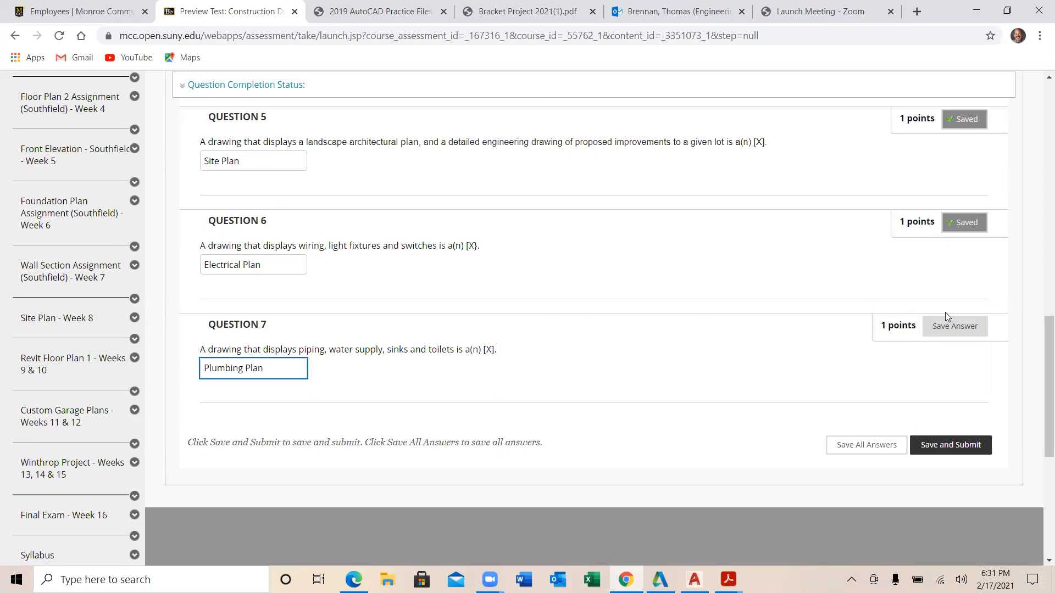
{"action": "left_click", "coordinate": [954, 326]}
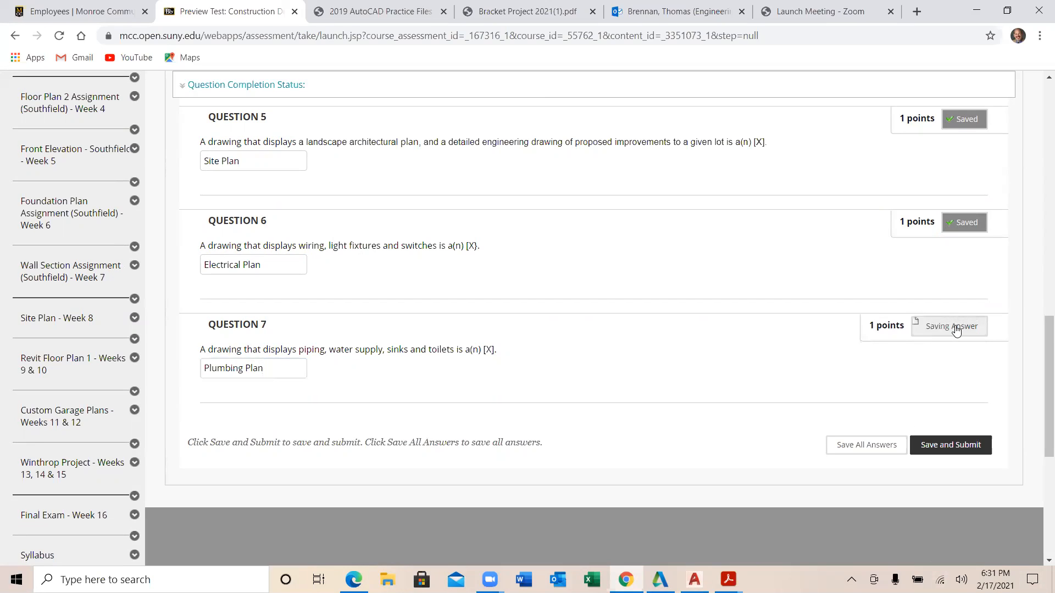
Submit the completed Construction Documents Quiz and open its submission results for review.
{"action": "left_click", "coordinate": [965, 446]}
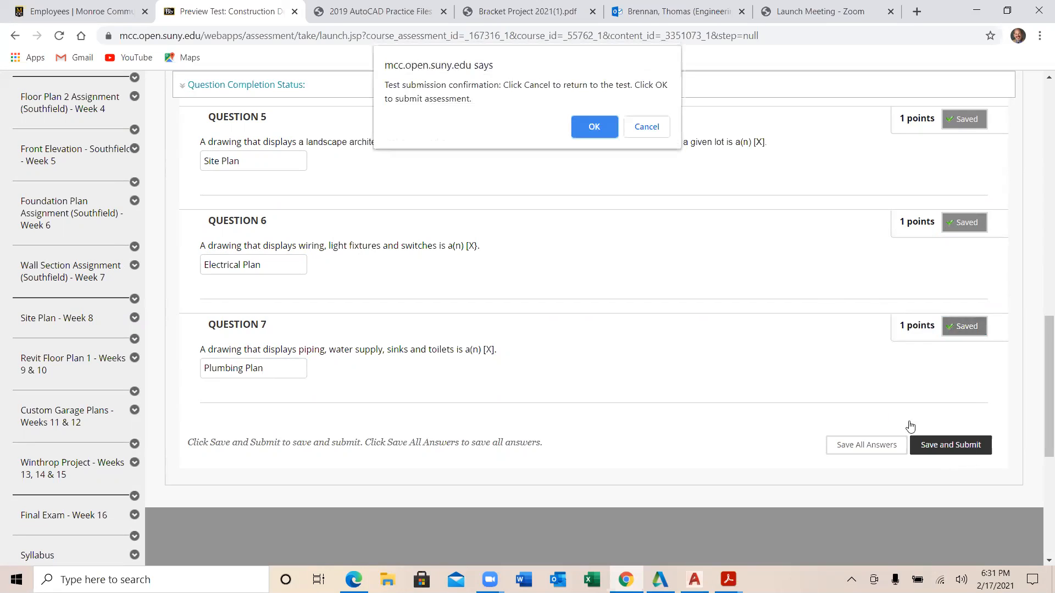
{"action": "left_click", "coordinate": [596, 127]}
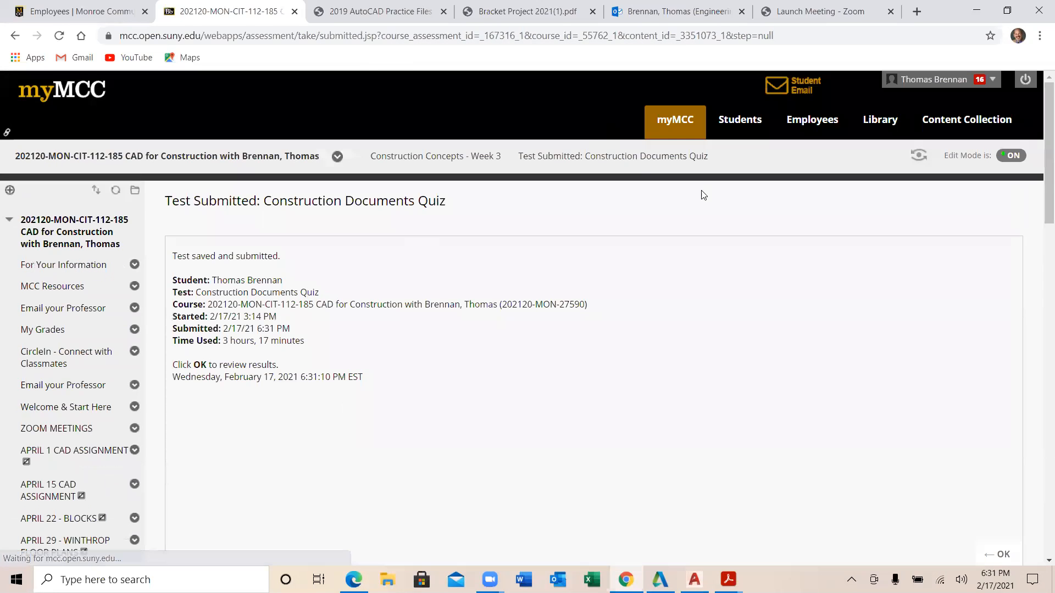
{"action": "scroll", "coordinate": [612, 353], "scroll_direction": "down", "scroll_amount": 4}
{"action": "left_click", "coordinate": [1001, 351]}
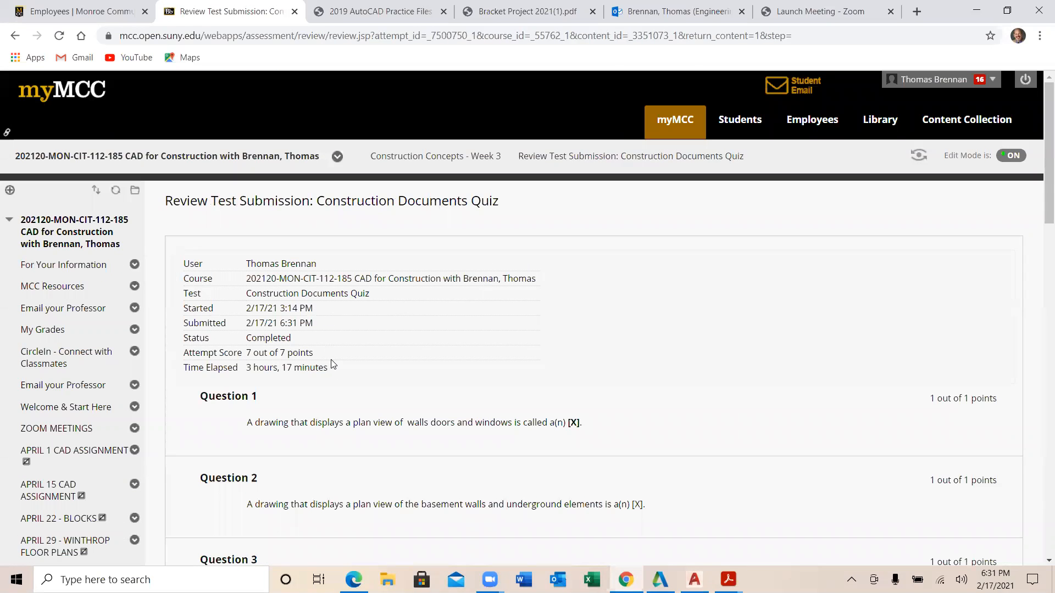
Return to Construction Concepts - Week 3 and view the Architect Scale Practice Quiz's instructions without beginning the quiz.
{"action": "left_click", "coordinate": [16, 36]}
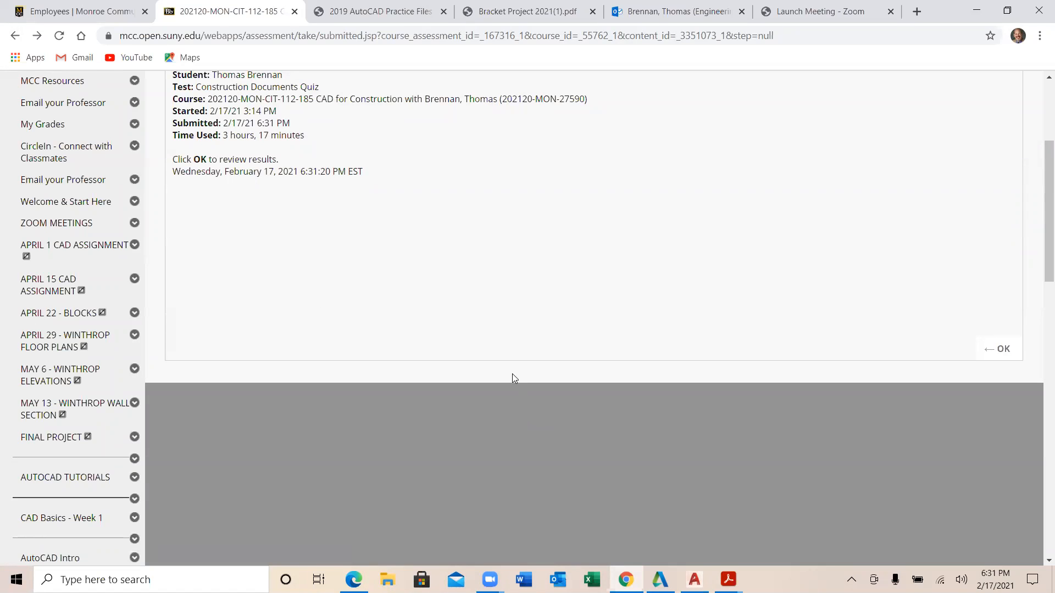
{"action": "scroll", "coordinate": [400, 467], "scroll_direction": "down", "scroll_amount": 3}
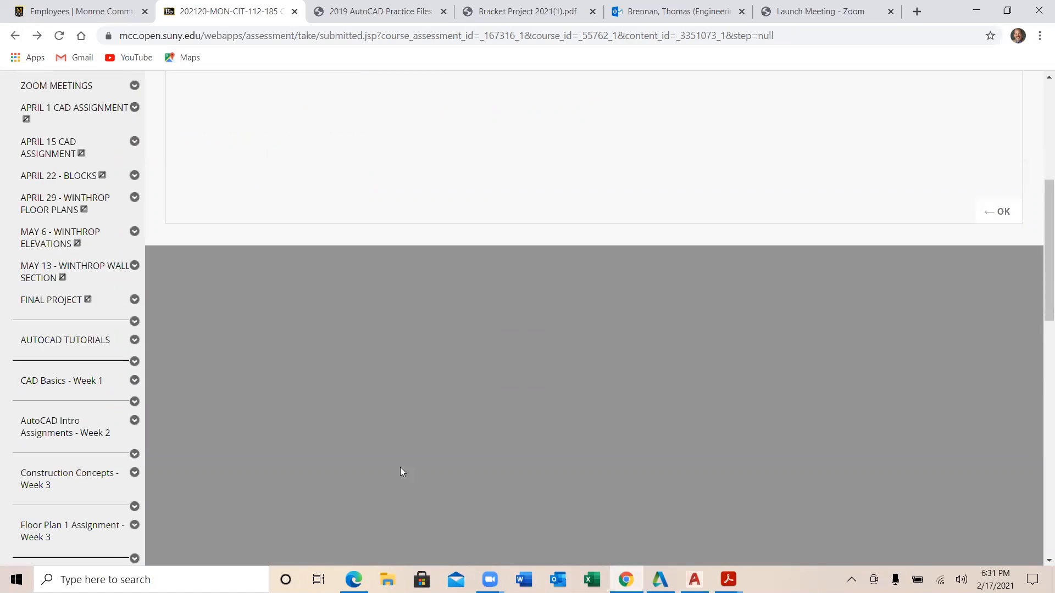
{"action": "scroll", "coordinate": [44, 394], "scroll_direction": "down", "scroll_amount": 2}
{"action": "left_click", "coordinate": [60, 353]}
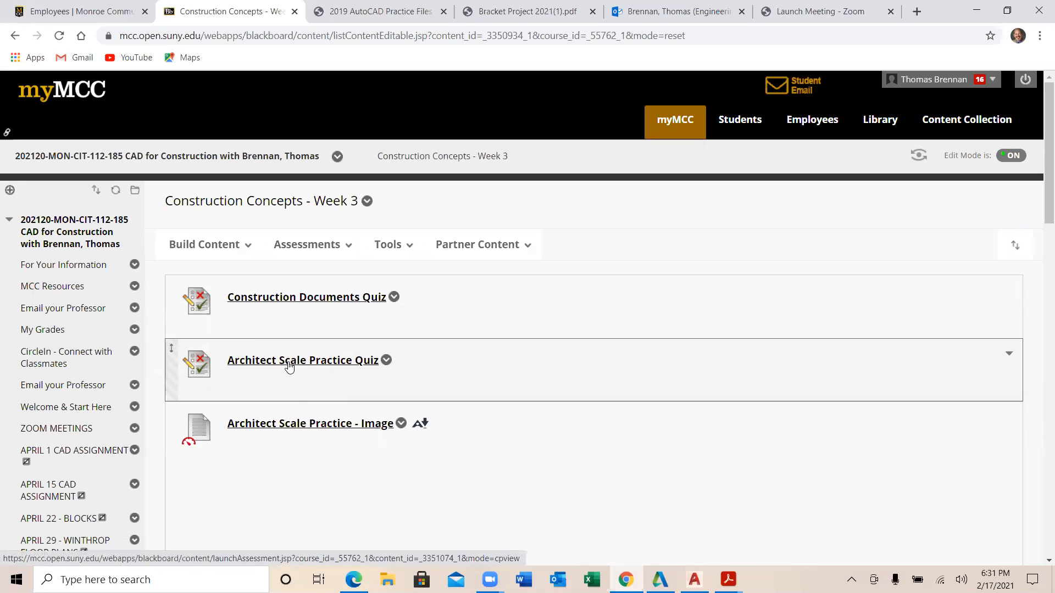
{"action": "left_click", "coordinate": [290, 367]}
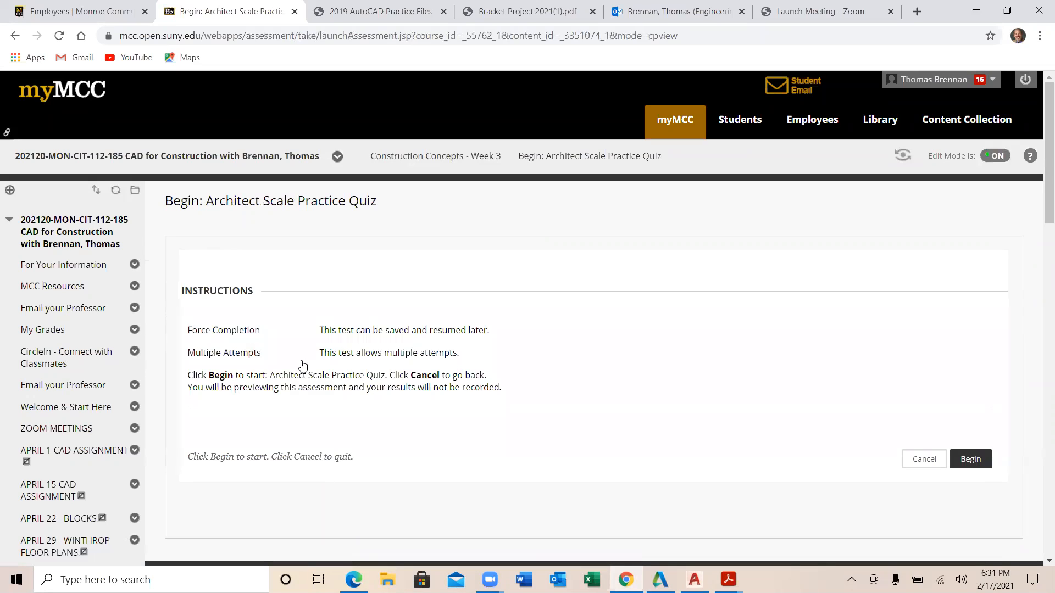
{"action": "left_click", "coordinate": [15, 36]}
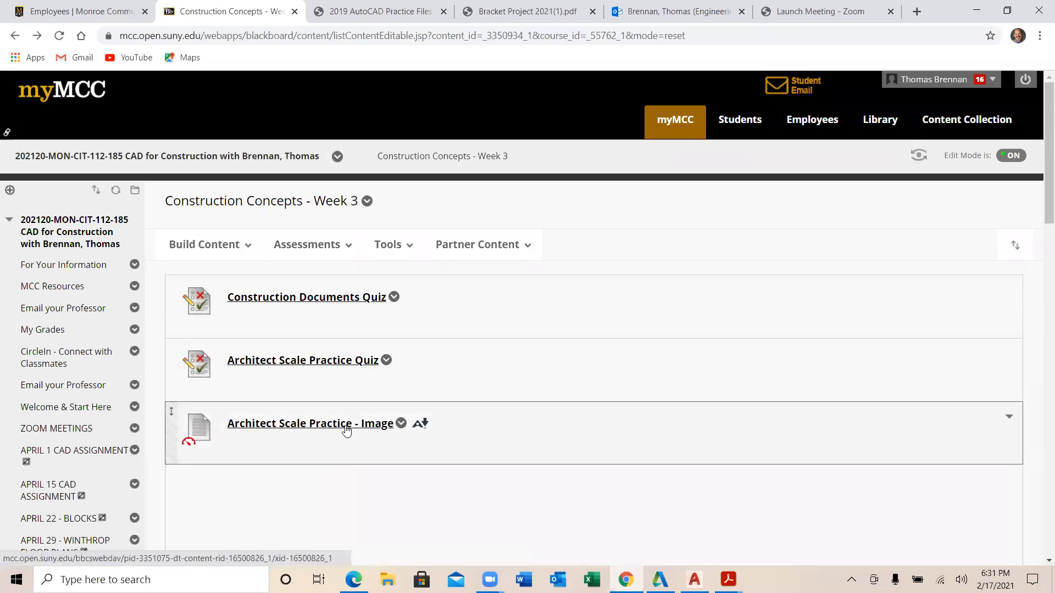
Open Architect Scale Practice - Image, examine dimensions A to G on the 1/8 scale, and return to Construction Concepts - Week 3.
{"action": "left_click", "coordinate": [347, 425]}
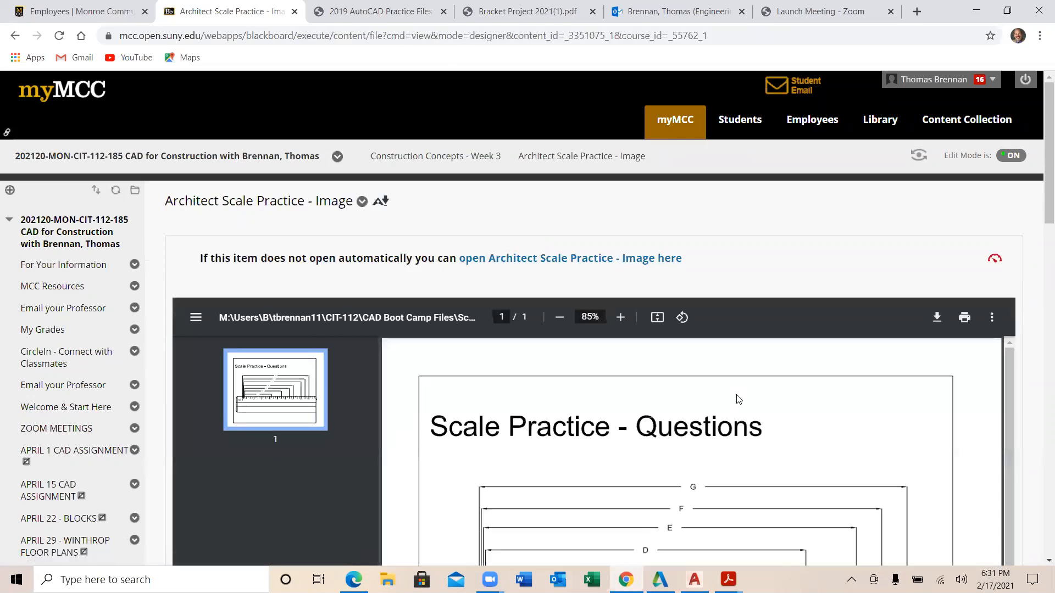
{"action": "scroll", "coordinate": [738, 400], "scroll_direction": "down", "scroll_amount": 1}
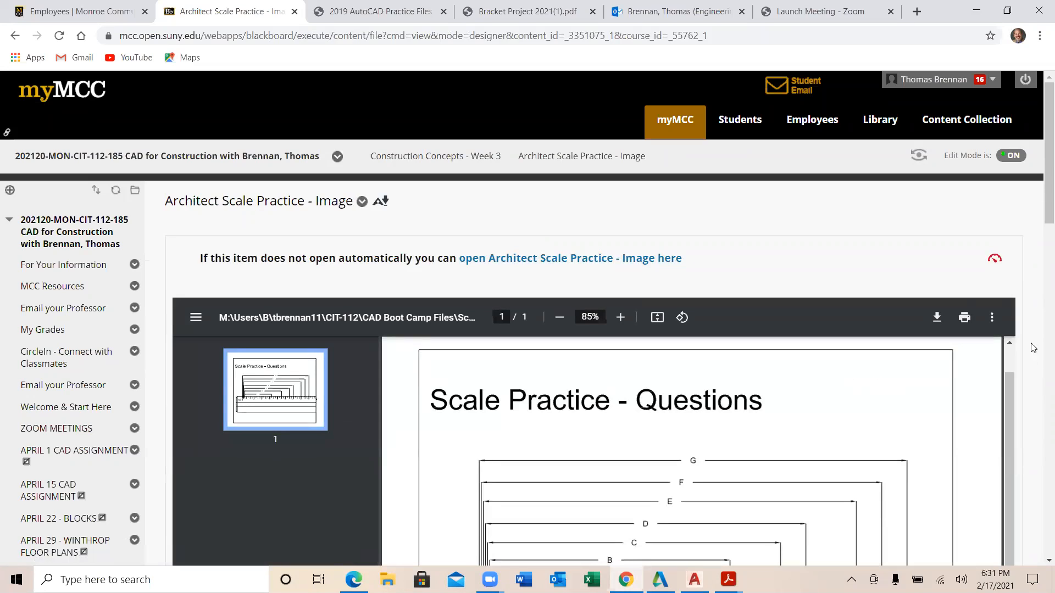
{"action": "scroll", "coordinate": [1040, 274], "scroll_direction": "down", "scroll_amount": 4}
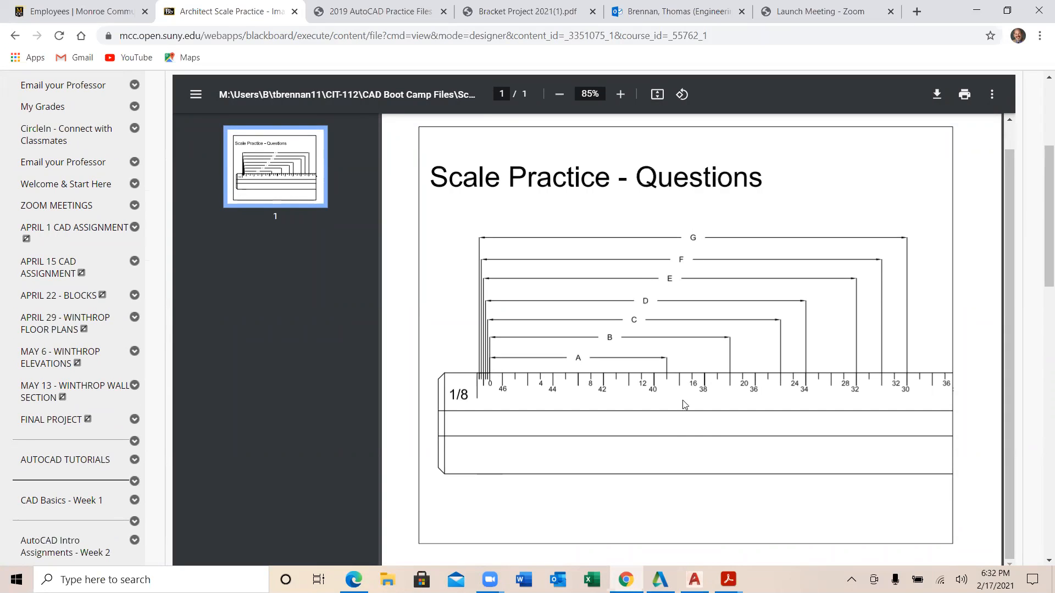
{"action": "mouse_move", "coordinate": [1040, 198]}
{"action": "left_mouse_down"}
{"action": "mouse_move", "coordinate": [1039, 267]}
{"action": "mouse_move", "coordinate": [1040, 184]}
{"action": "left_mouse_up"}
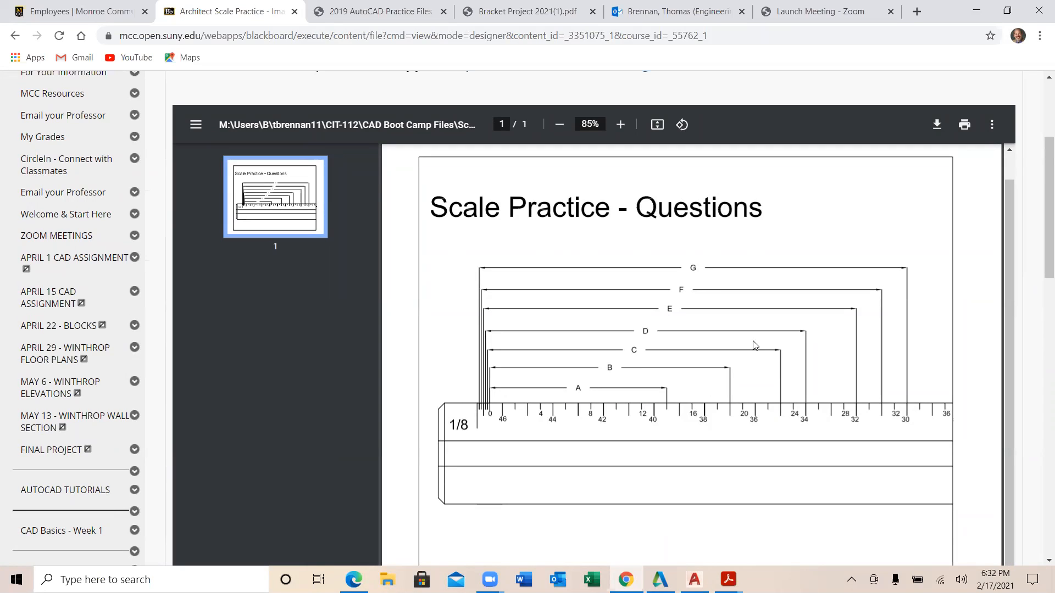
{"action": "left_click", "coordinate": [16, 36]}
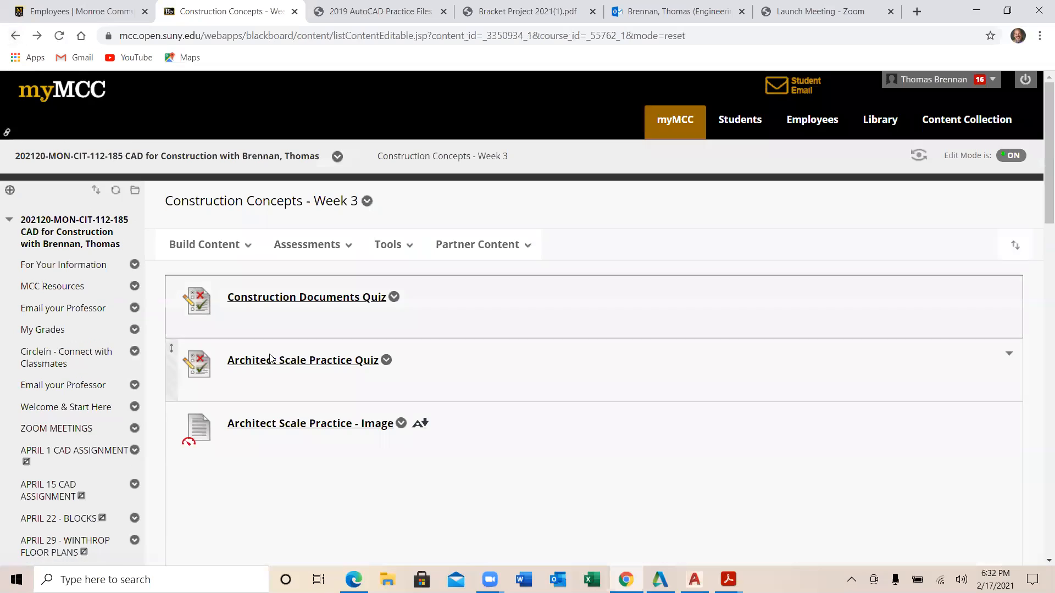
{"action": "scroll", "coordinate": [5, 496], "scroll_direction": "down", "scroll_amount": 4}
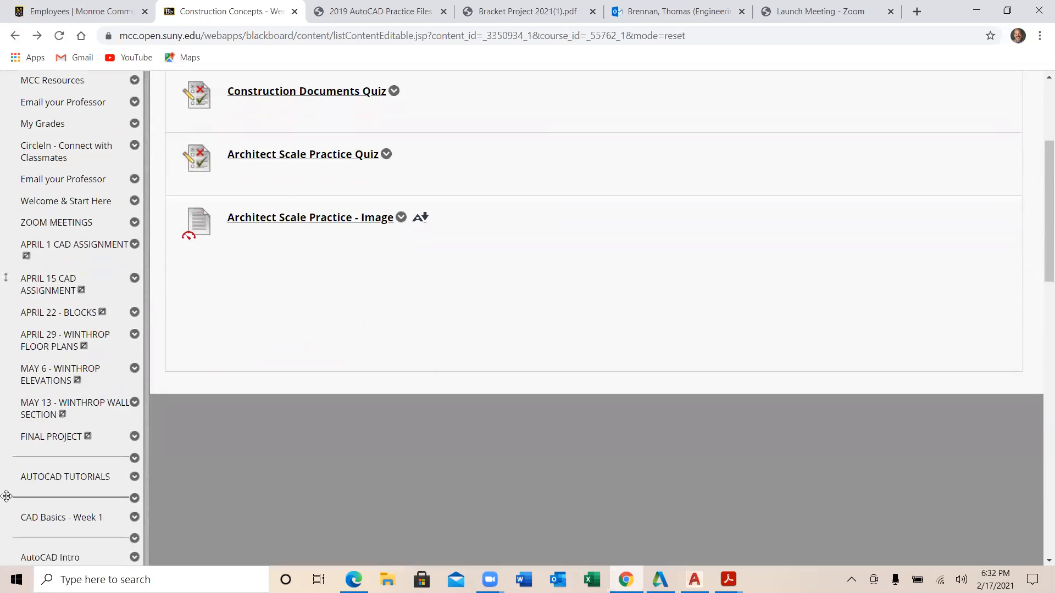
Open the Floor Plan 1 Assignment document from the Floor Plan 1 Assignment - Week 3 course page.
{"action": "scroll", "coordinate": [5, 496], "scroll_direction": "down", "scroll_amount": 4}
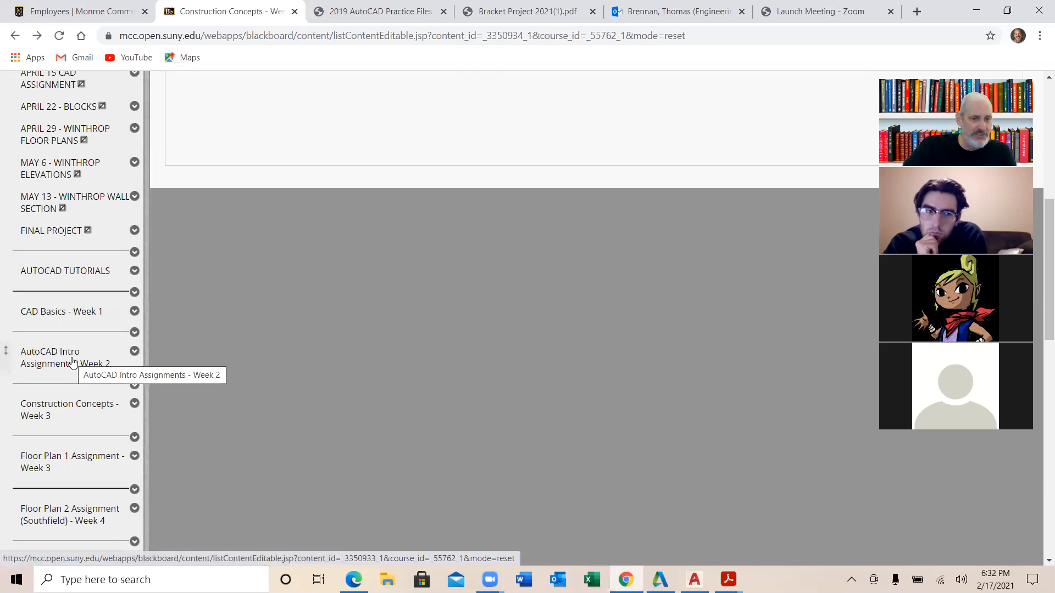
{"action": "left_click", "coordinate": [57, 465]}
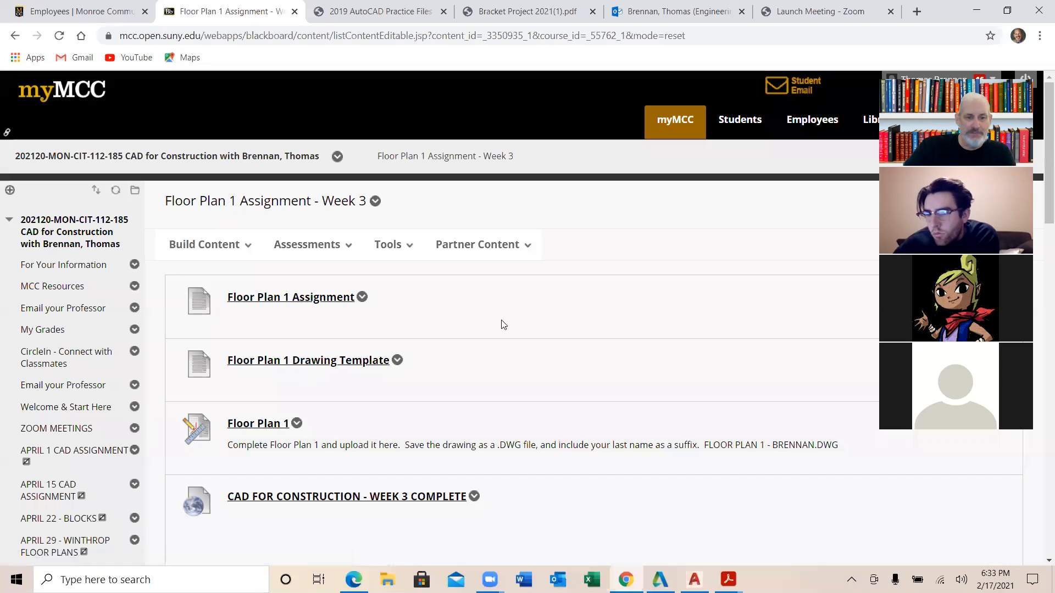
{"action": "scroll", "coordinate": [456, 331], "scroll_direction": "down", "scroll_amount": 1}
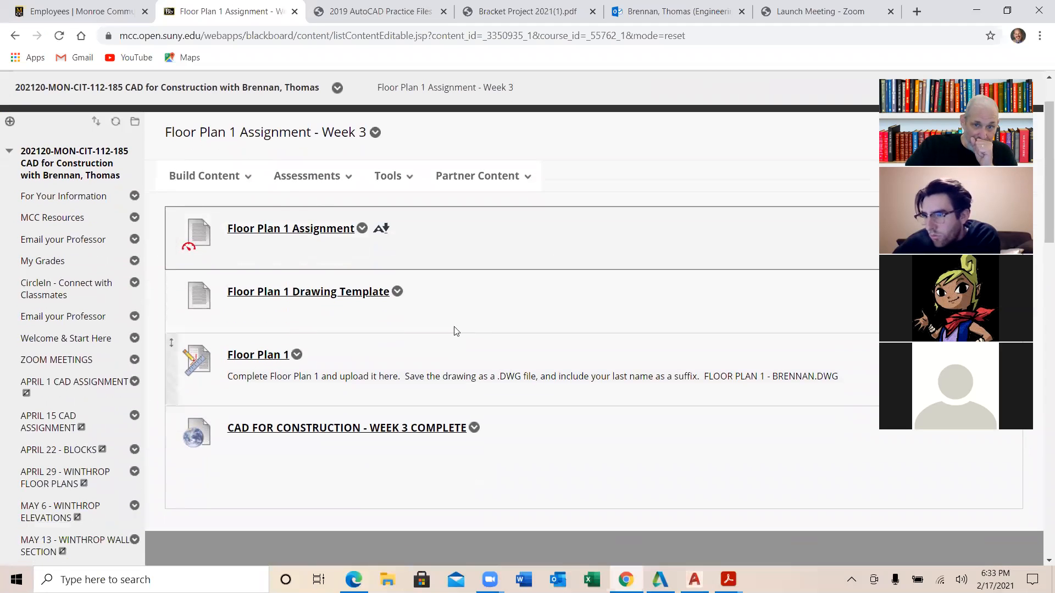
{"action": "left_click", "coordinate": [291, 229]}
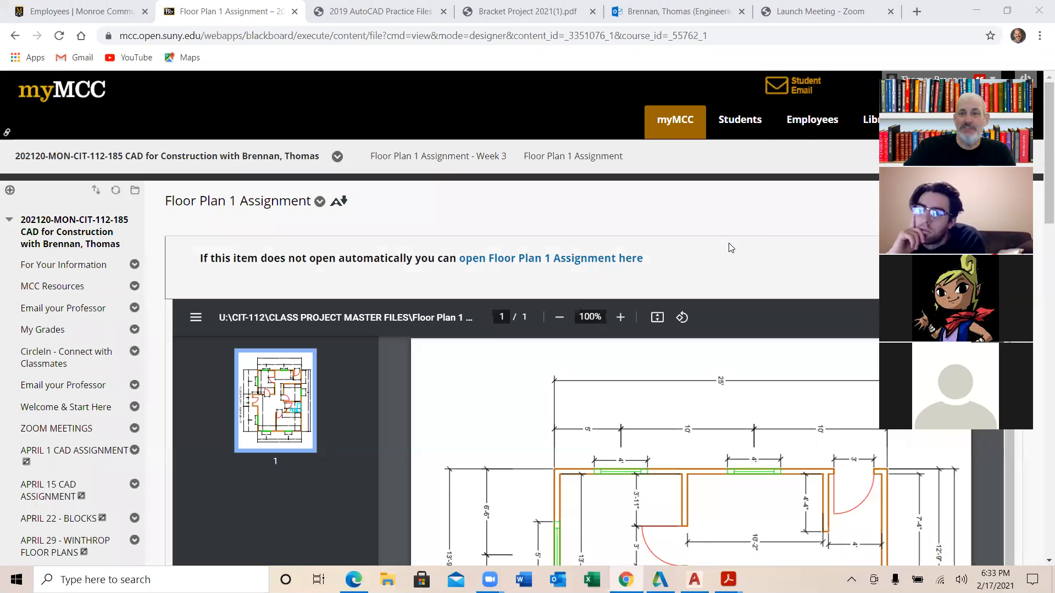
{"action": "left_click", "coordinate": [588, 117]}
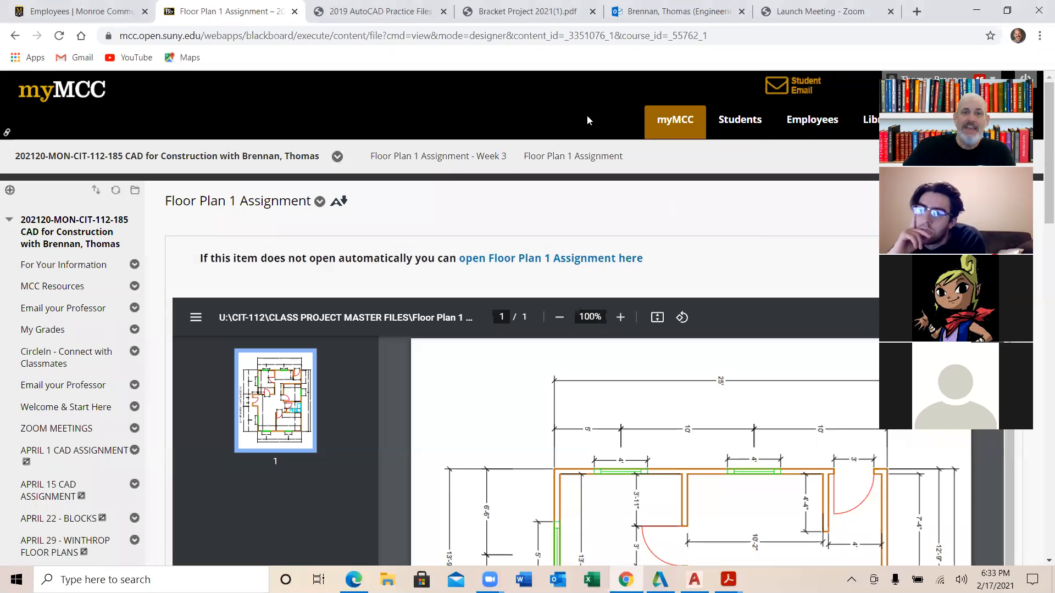
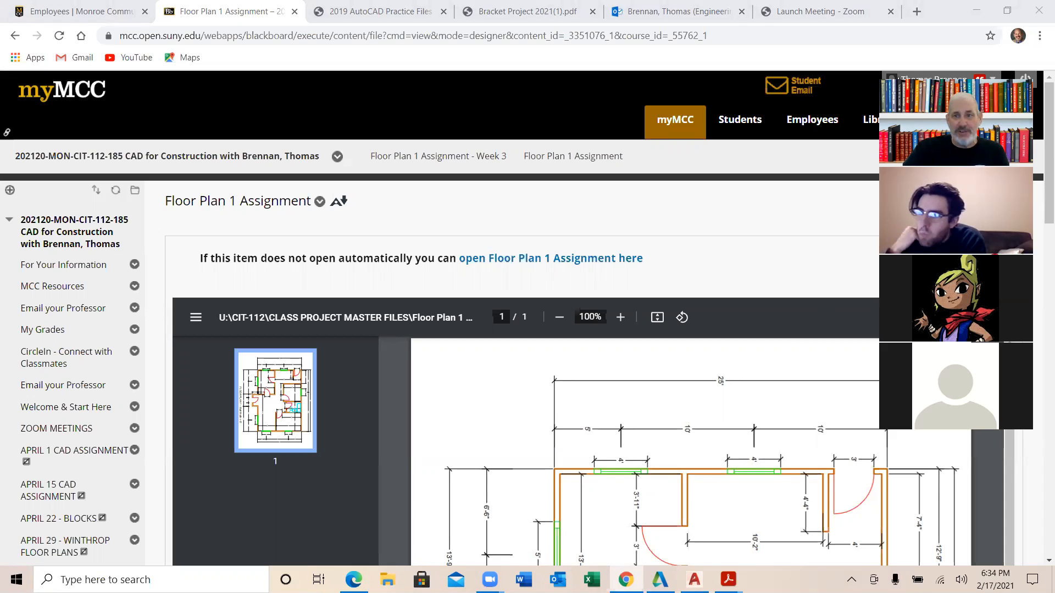
Download the floor plan as FLOOR PLAN 1 - MASTER 2020(2) (1).pdf into the CAD for Construction - Spring 2021 folder.
{"action": "left_click", "coordinate": [898, 80]}
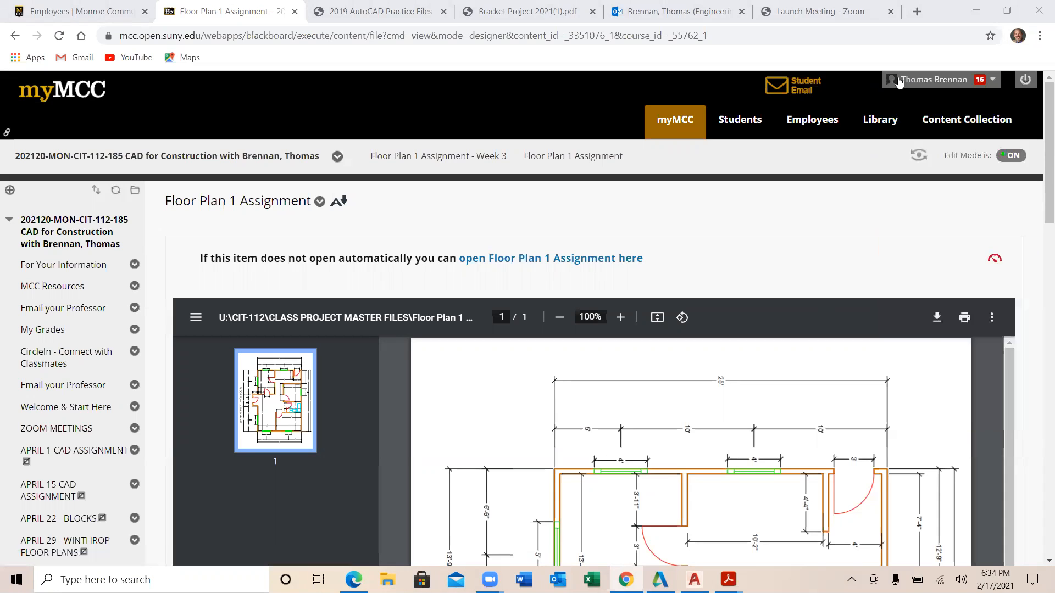
{"action": "left_click", "coordinate": [936, 317]}
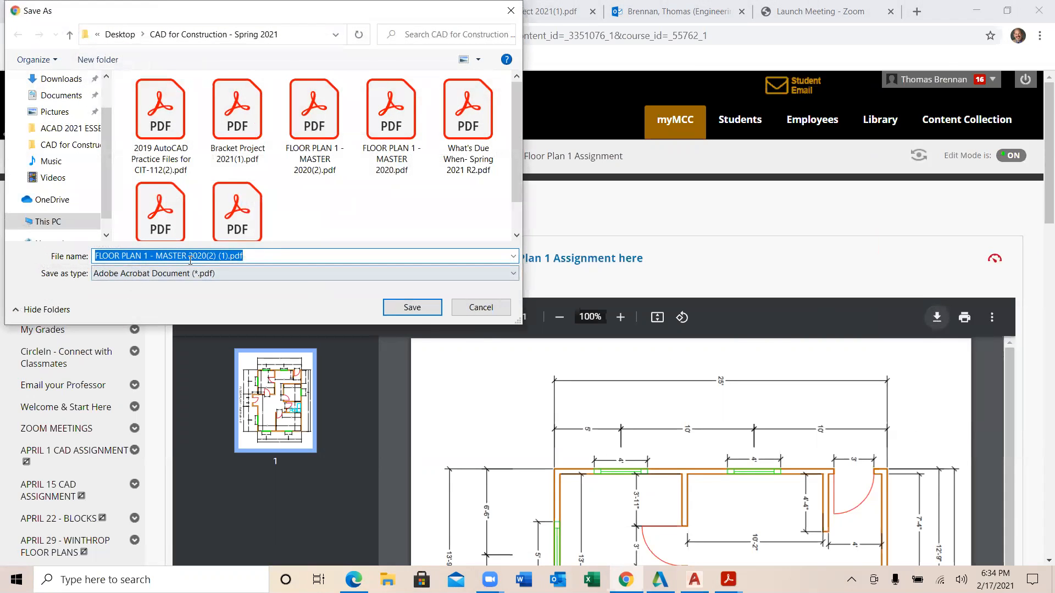
{"action": "left_click", "coordinate": [412, 308]}
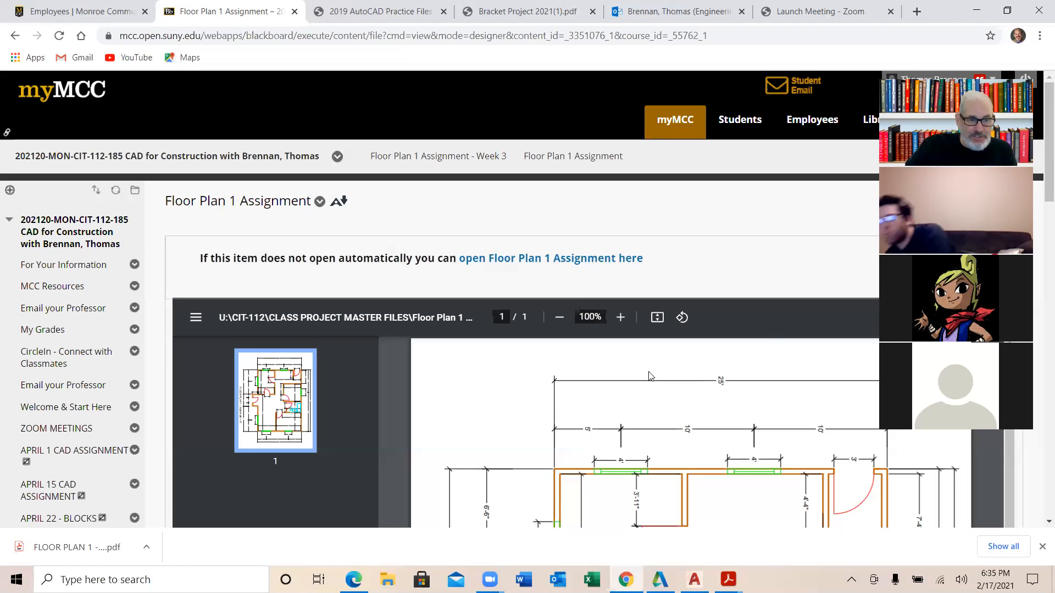
Open the downloaded floor plan PDF, rotate it to landscape orientation, and examine its rooms, dimensions and wall width note.
{"action": "left_click", "coordinate": [79, 556]}
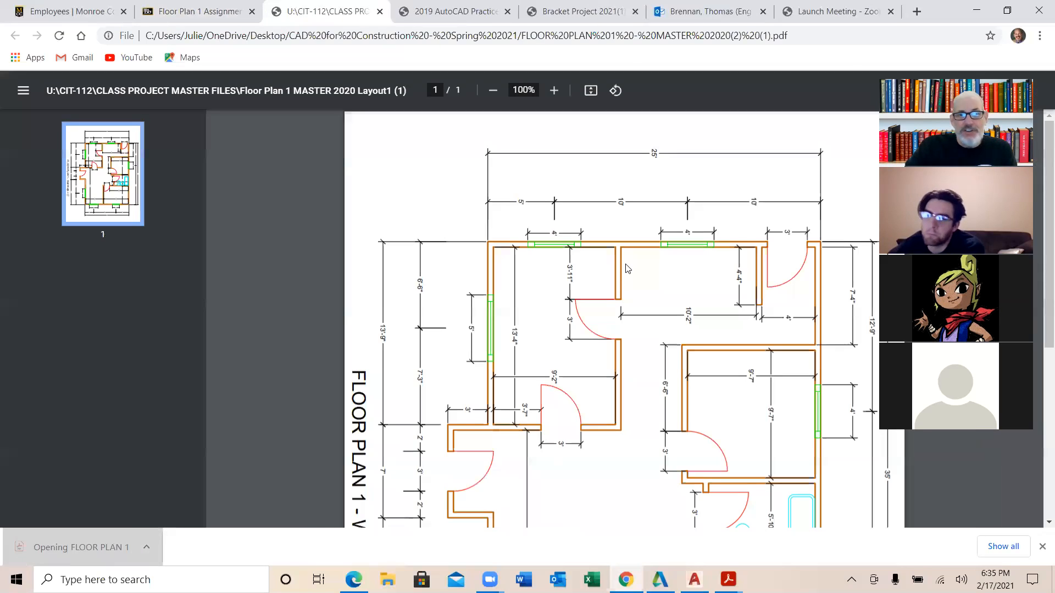
{"action": "left_click", "coordinate": [615, 90]}
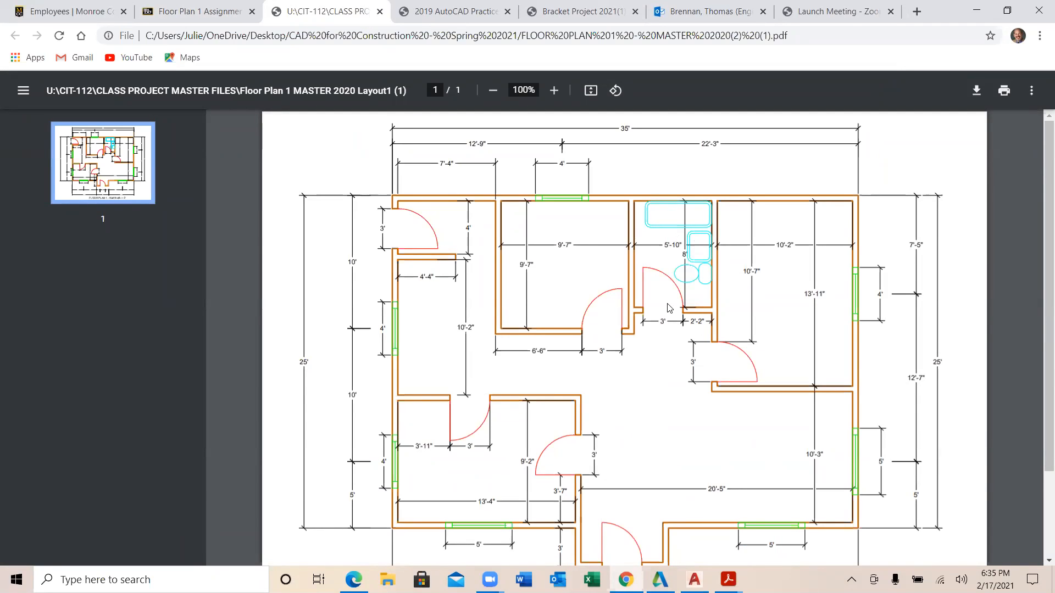
{"action": "scroll", "coordinate": [669, 308], "scroll_direction": "down", "scroll_amount": 2}
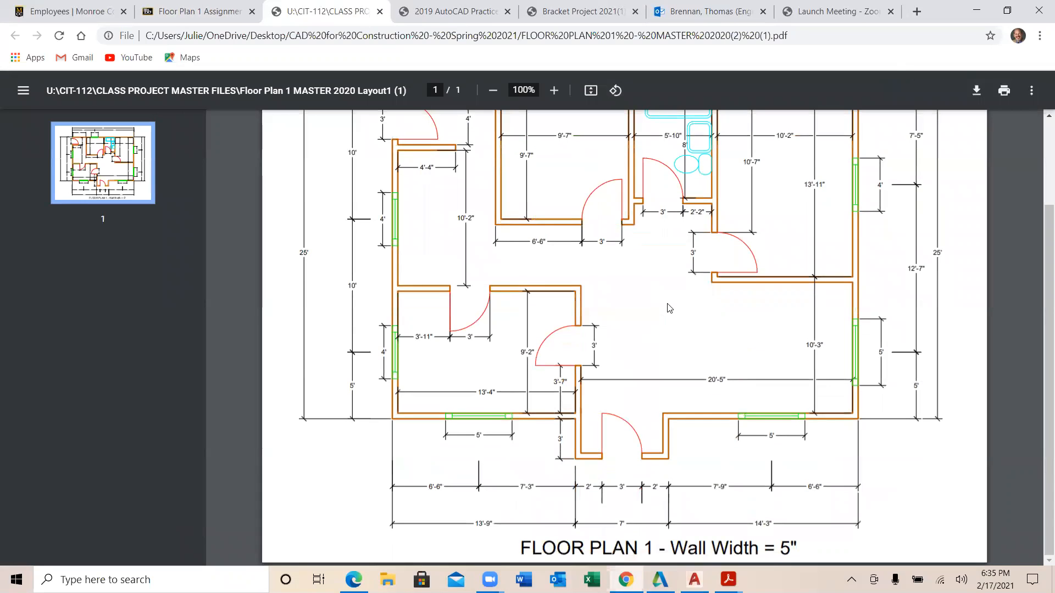
{"action": "scroll", "coordinate": [669, 308], "scroll_direction": "up", "scroll_amount": 1}
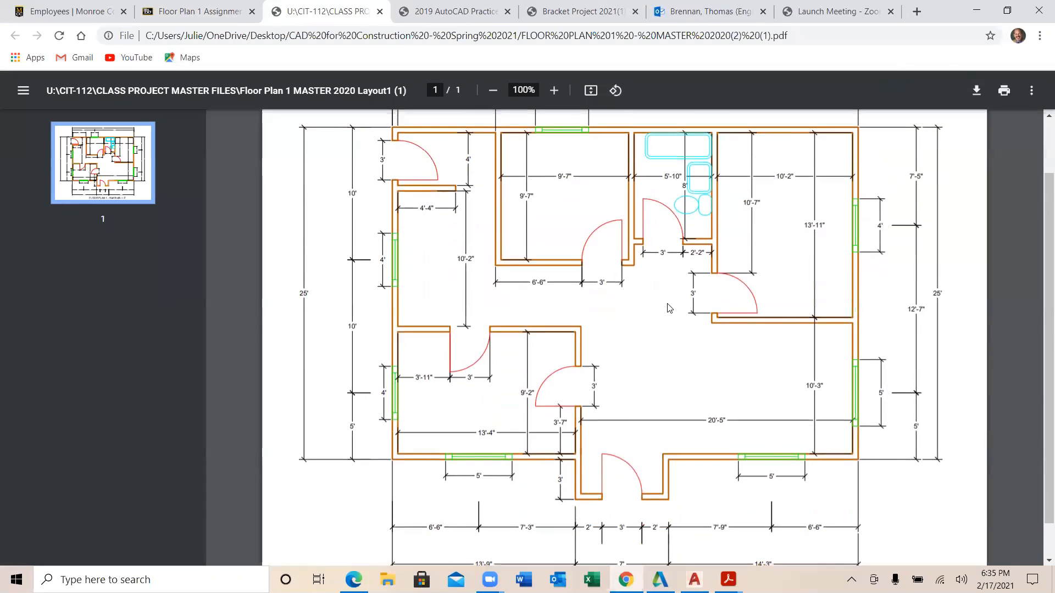
{"action": "scroll", "coordinate": [668, 307], "scroll_direction": "up", "scroll_amount": 2}
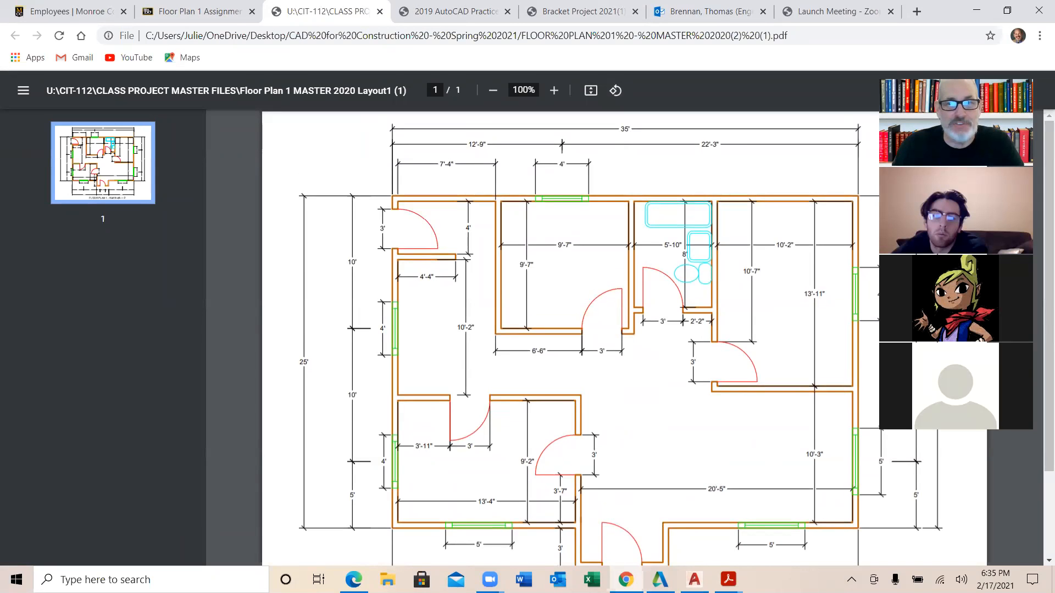
Download the Floor Plan 1 Drawing Template from the Week 3 assignment page and open it in AutoCAD, cancelling the open Drafting Settings.
{"action": "left_click", "coordinate": [175, 15]}
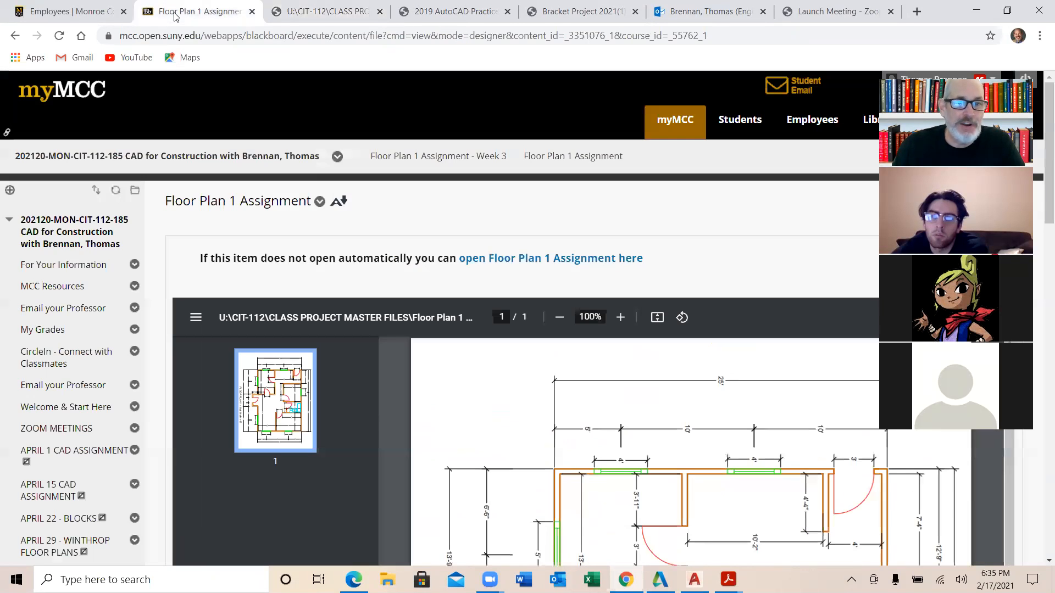
{"action": "scroll", "coordinate": [142, 356], "scroll_direction": "down", "scroll_amount": 10}
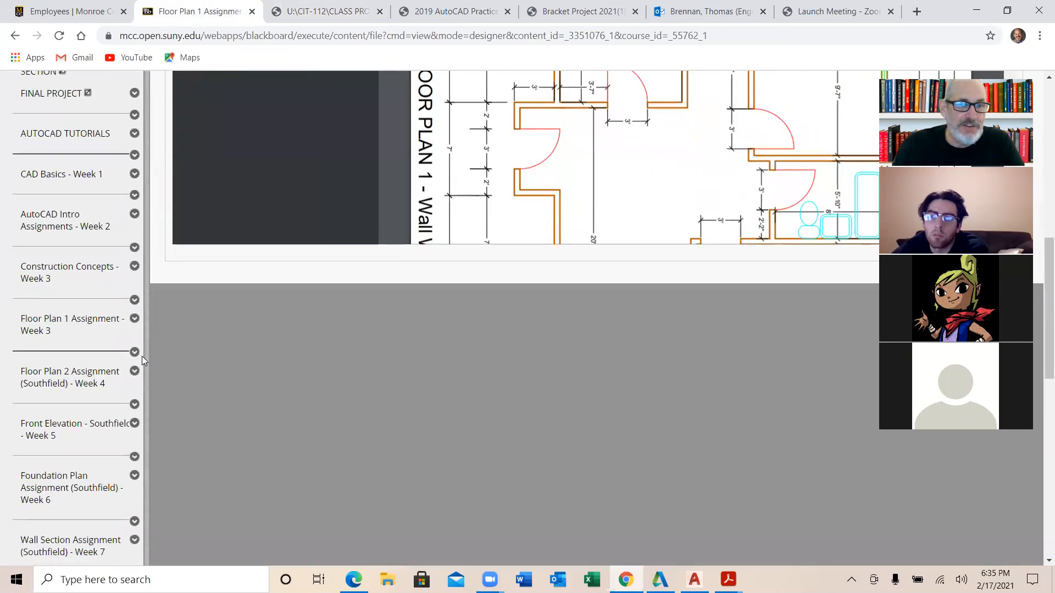
{"action": "left_click", "coordinate": [55, 324]}
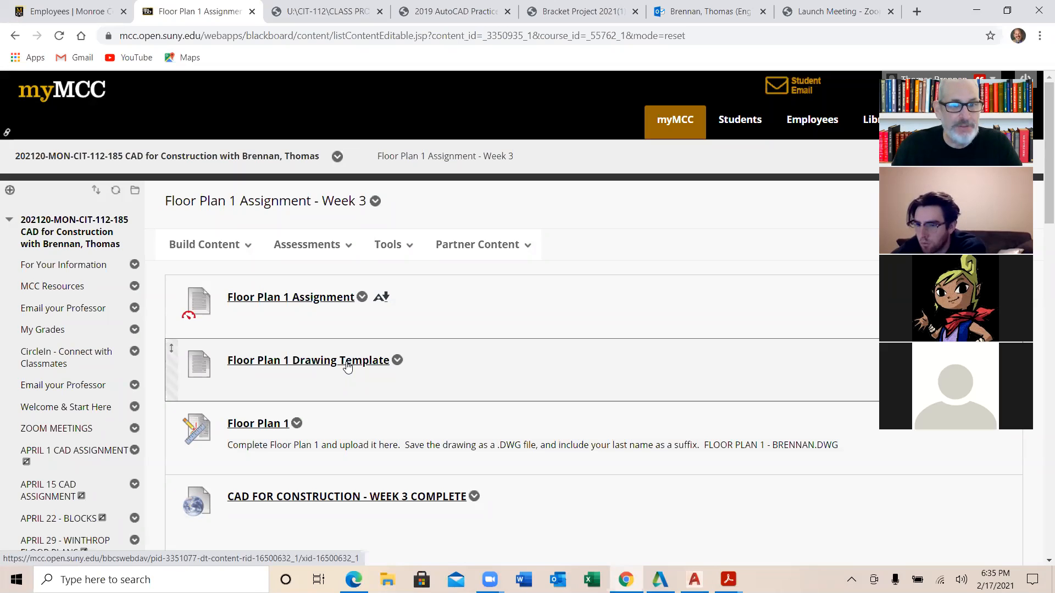
{"action": "left_click", "coordinate": [348, 362]}
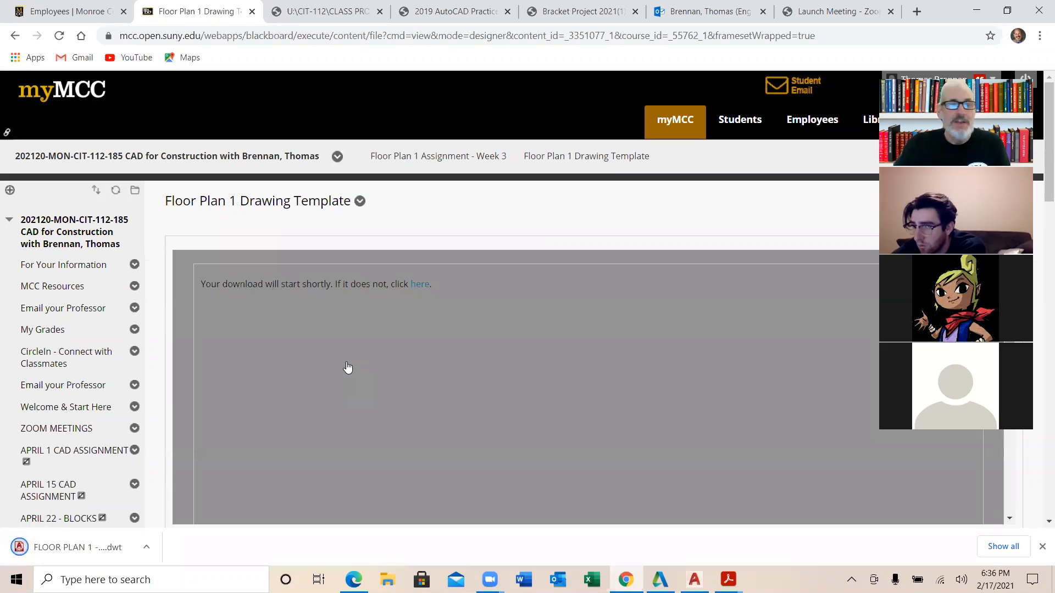
{"action": "left_click", "coordinate": [111, 549]}
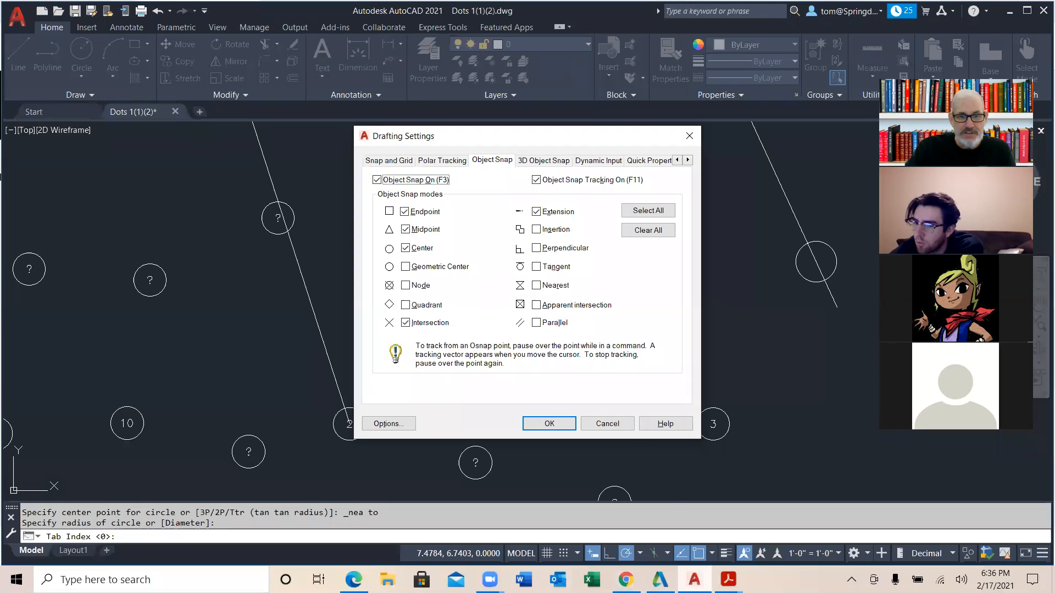
{"action": "left_click", "coordinate": [610, 425]}
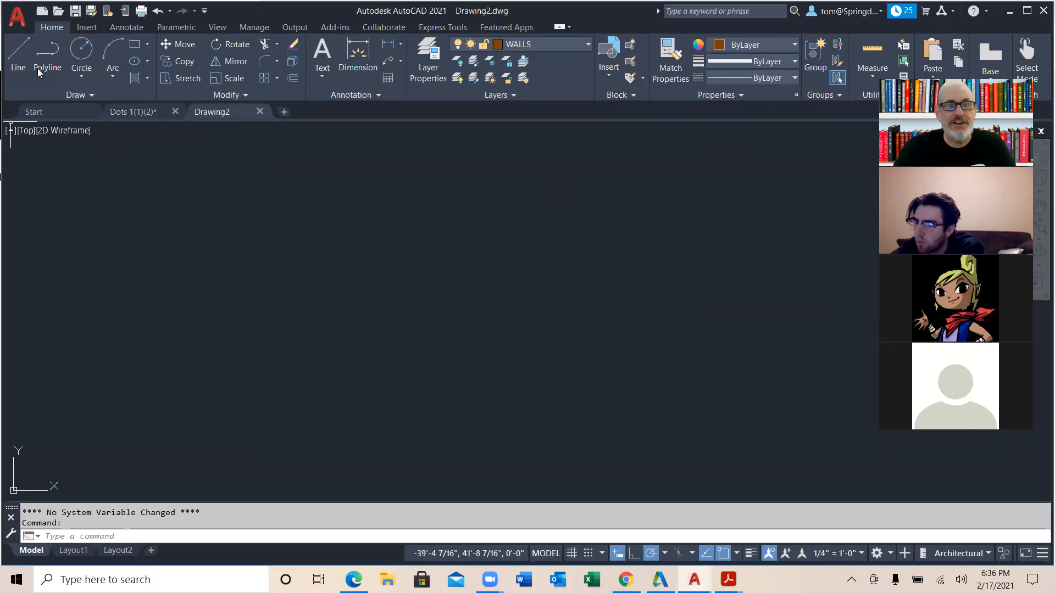
Change the WALLS layer's color to yellow (index color 2).
{"action": "left_click", "coordinate": [586, 45]}
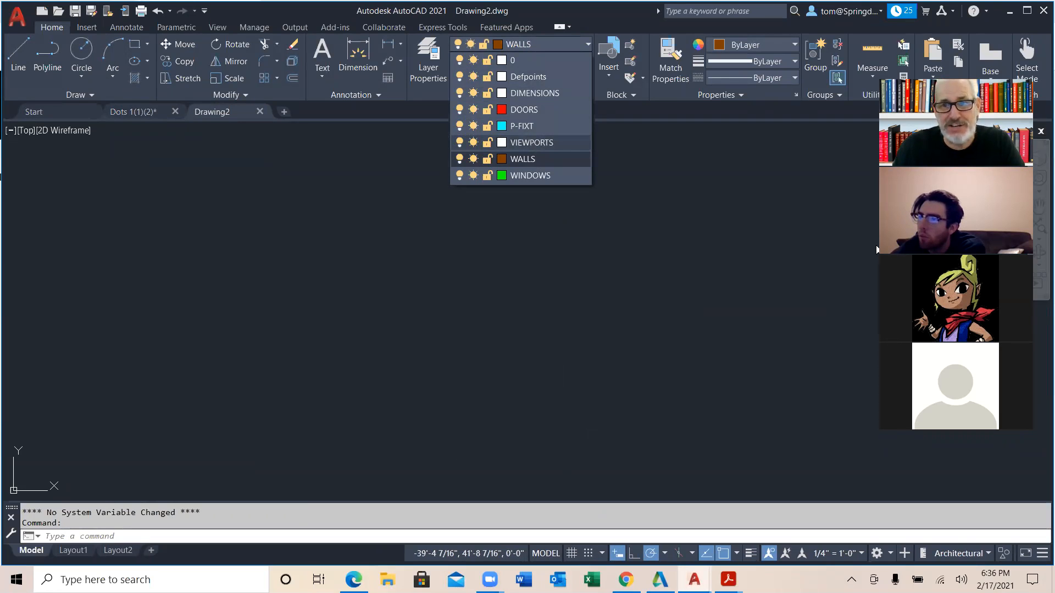
{"action": "left_click", "coordinate": [501, 159]}
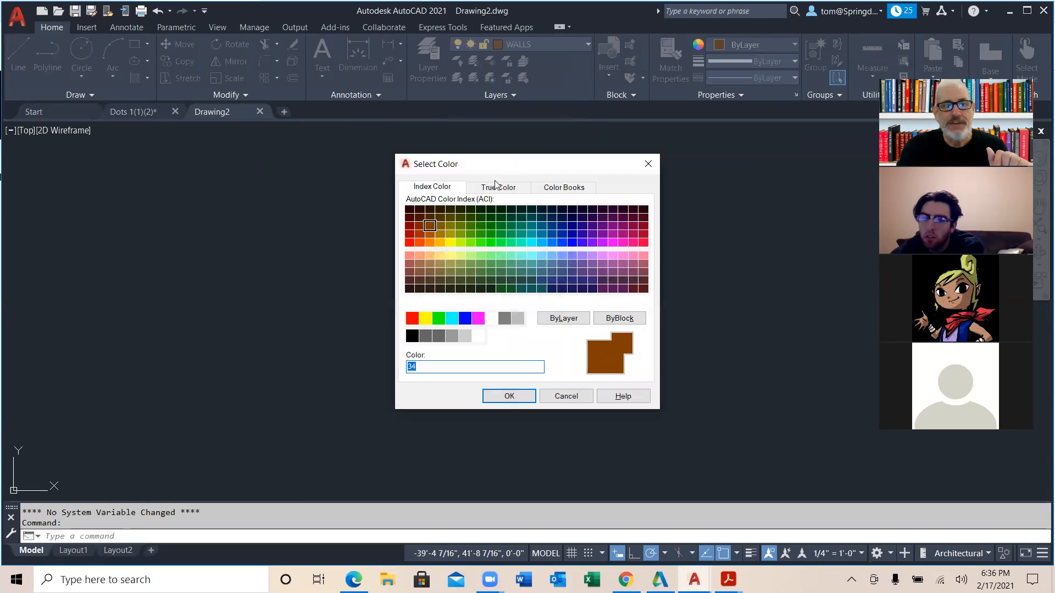
{"action": "left_click", "coordinate": [426, 320]}
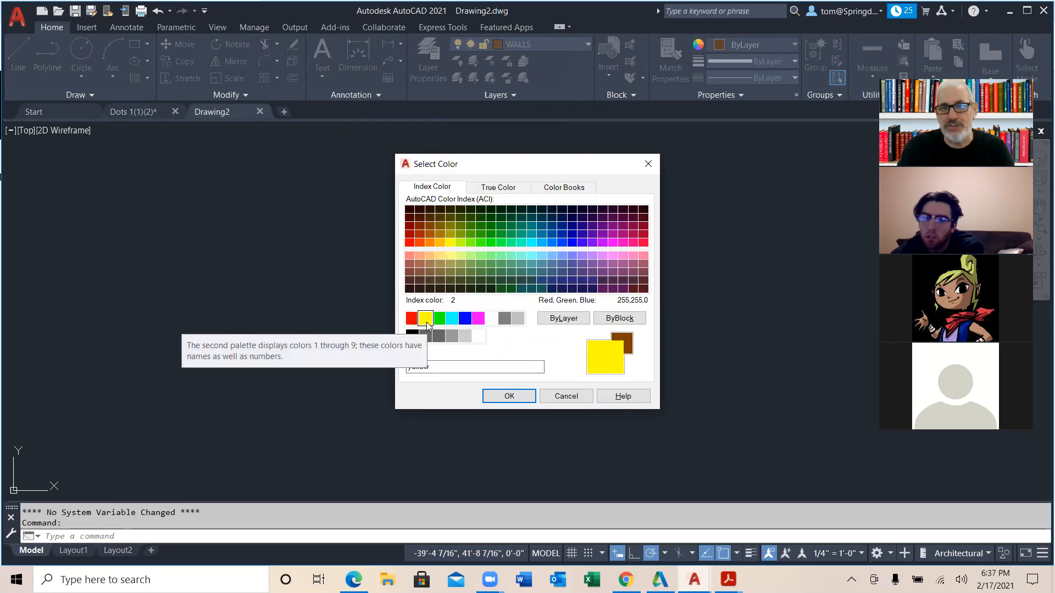
{"action": "left_click", "coordinate": [509, 397]}
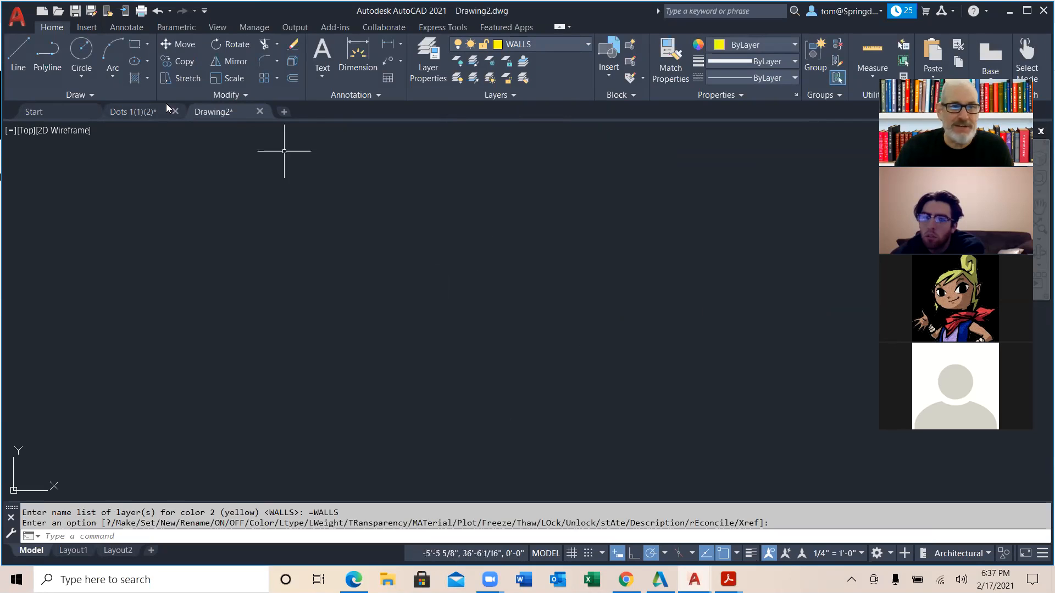
Draw a sample line about 24'-3" long on the WALLS layer, sloping down to the right at about 26°.
{"action": "left_click", "coordinate": [18, 54]}
{"action": "left_click", "coordinate": [196, 242]}
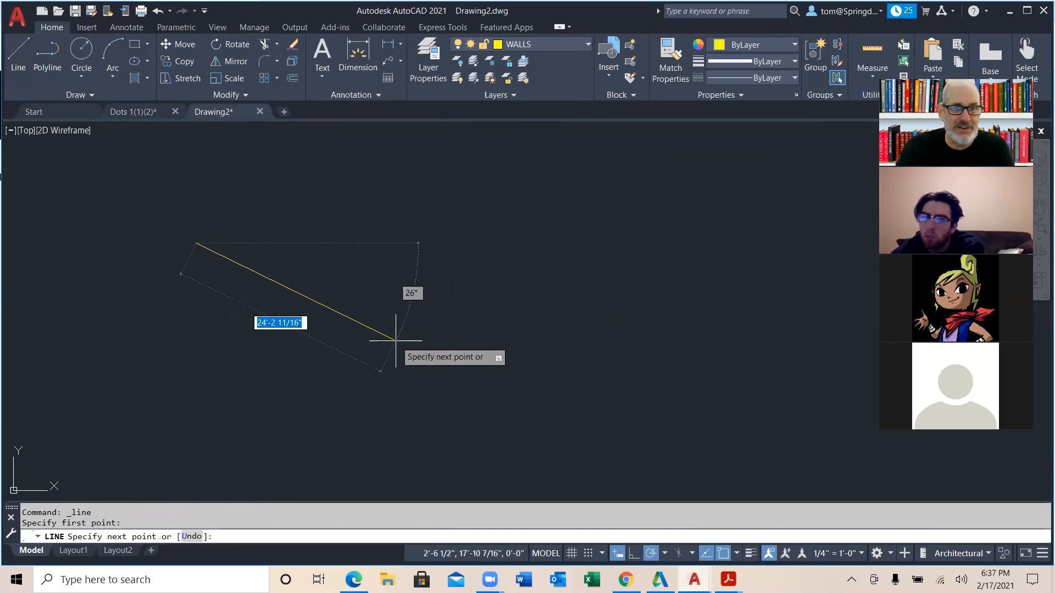
{"action": "right_click", "coordinate": [395, 339]}
{"action": "left_click", "coordinate": [444, 349]}
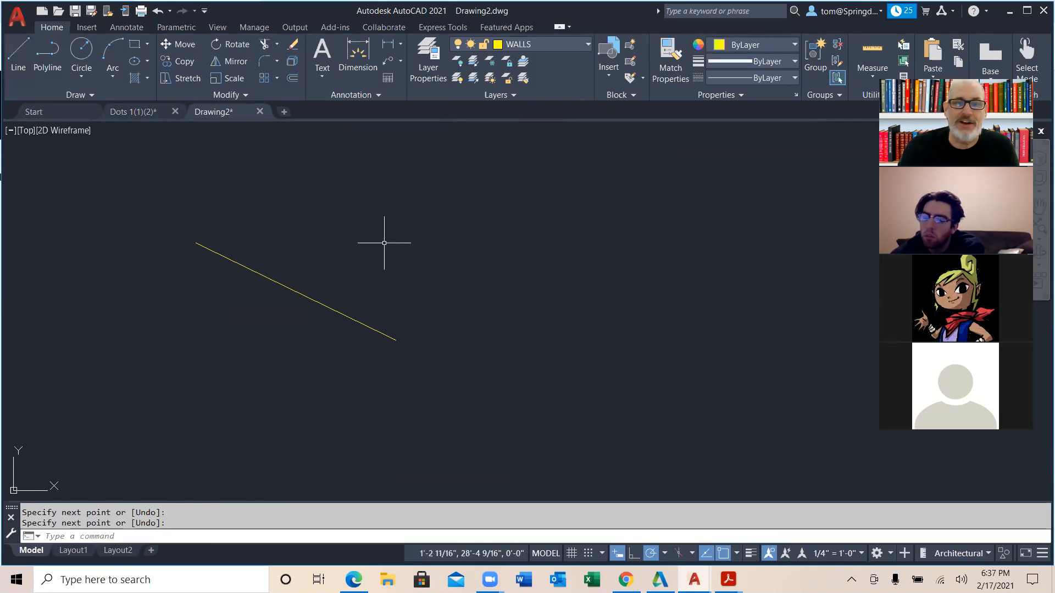
Set the 2D model space uniform background color to Black in the display options and apply the change.
{"action": "right_click", "coordinate": [476, 205]}
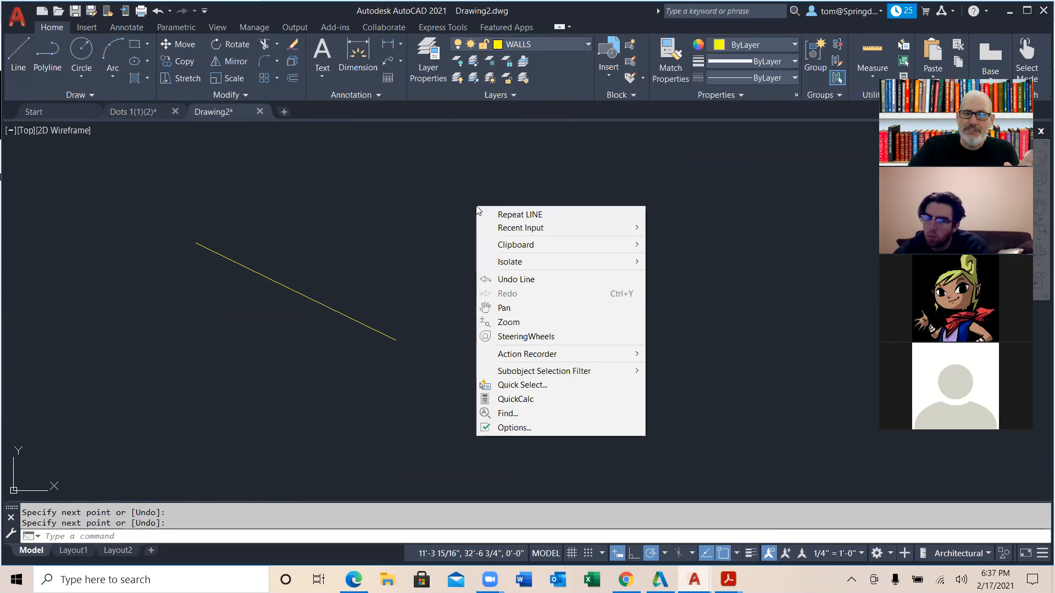
{"action": "left_click", "coordinate": [546, 431]}
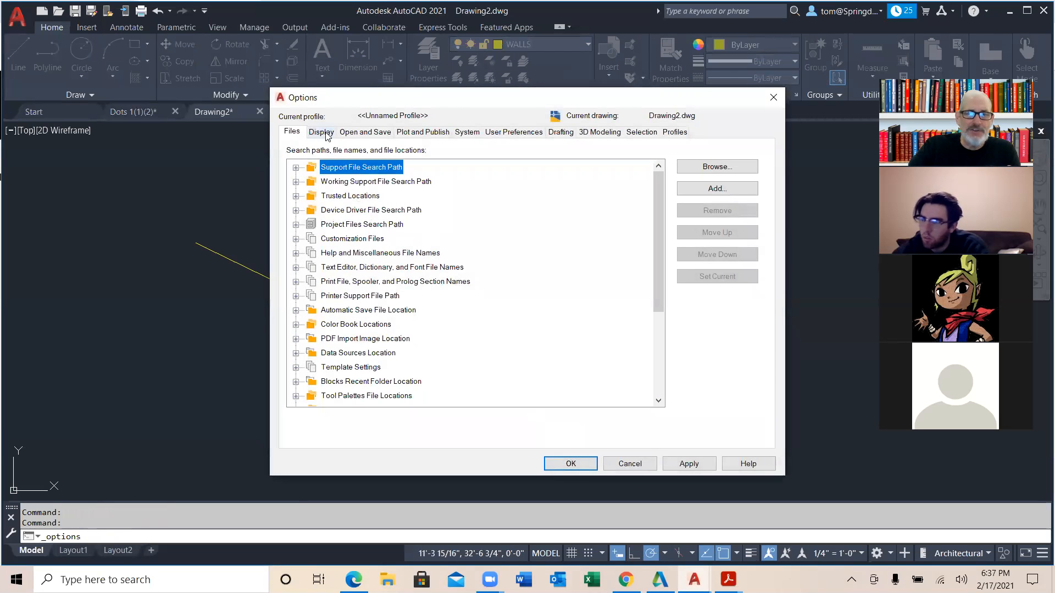
{"action": "left_click", "coordinate": [323, 132]}
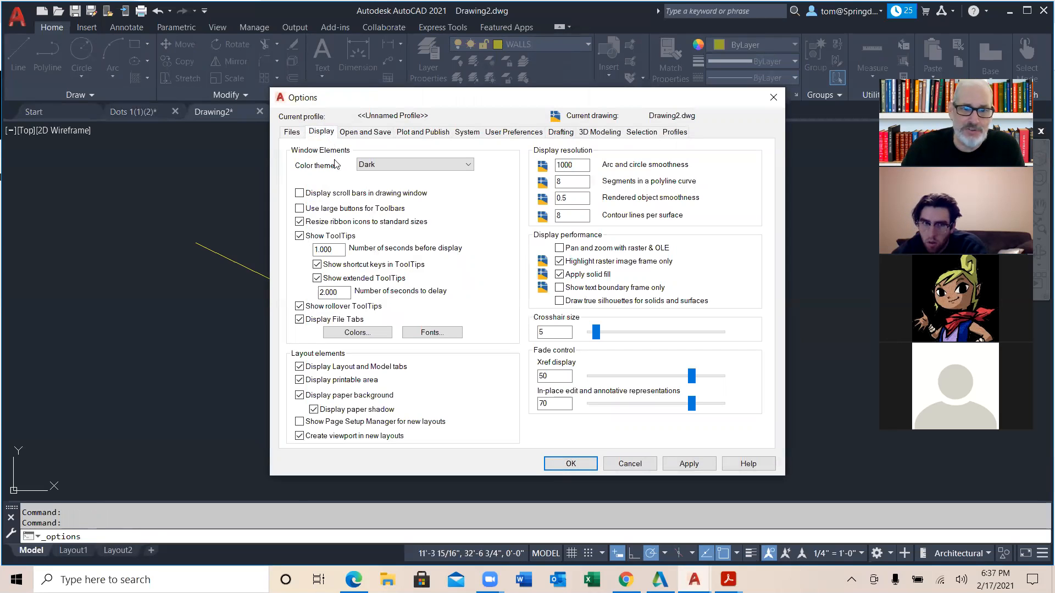
{"action": "left_click", "coordinate": [362, 333]}
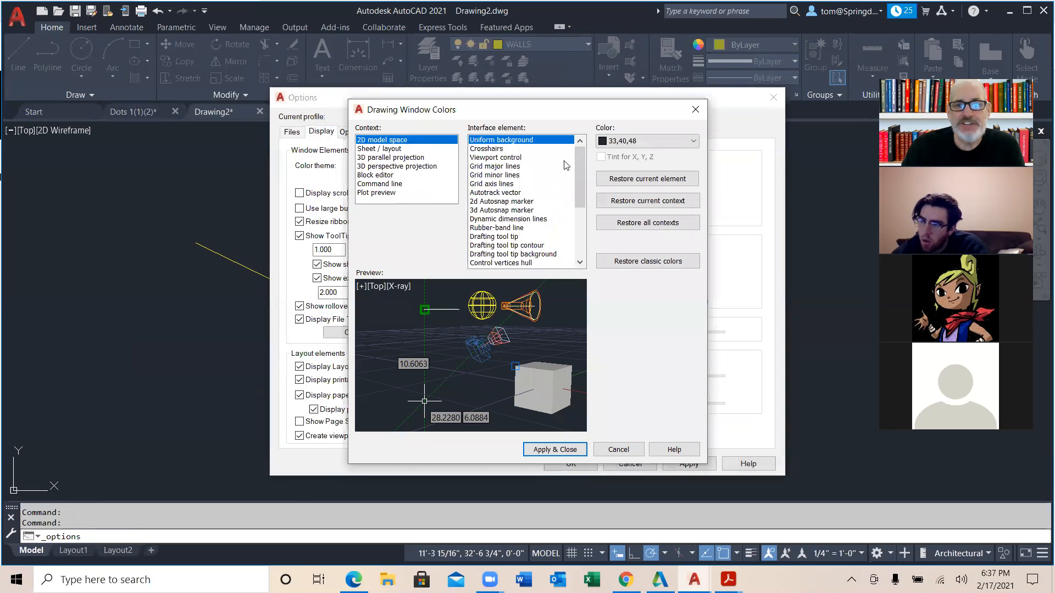
{"action": "left_click", "coordinate": [694, 142]}
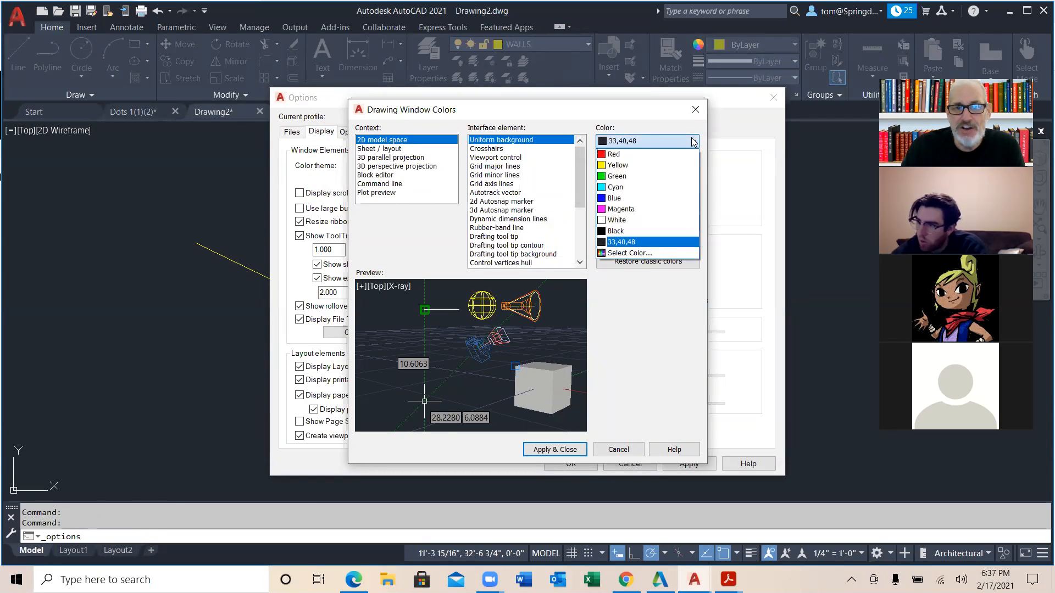
{"action": "left_click", "coordinate": [650, 231]}
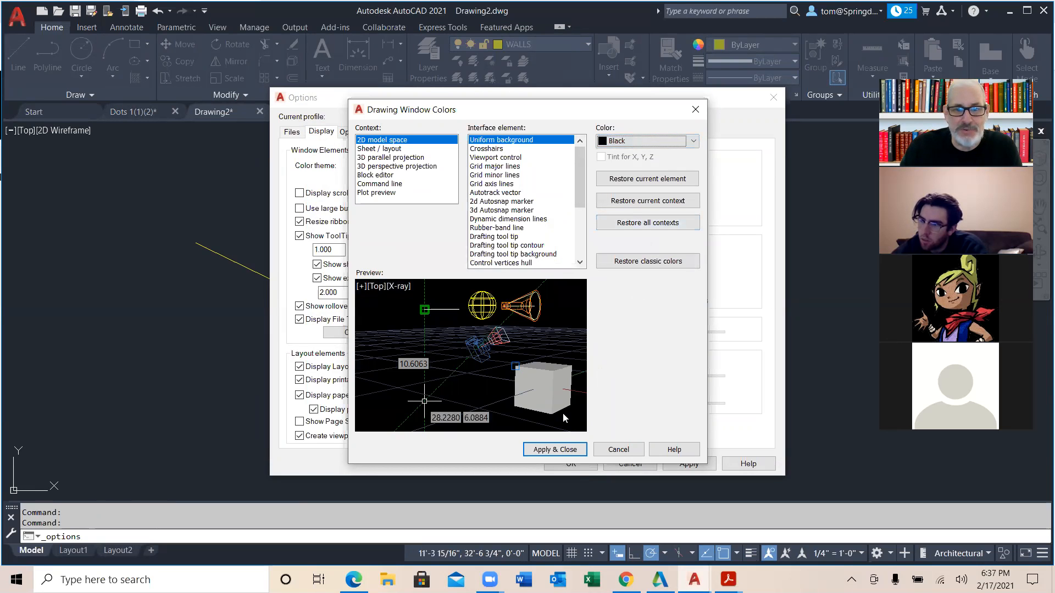
{"action": "left_click", "coordinate": [555, 450]}
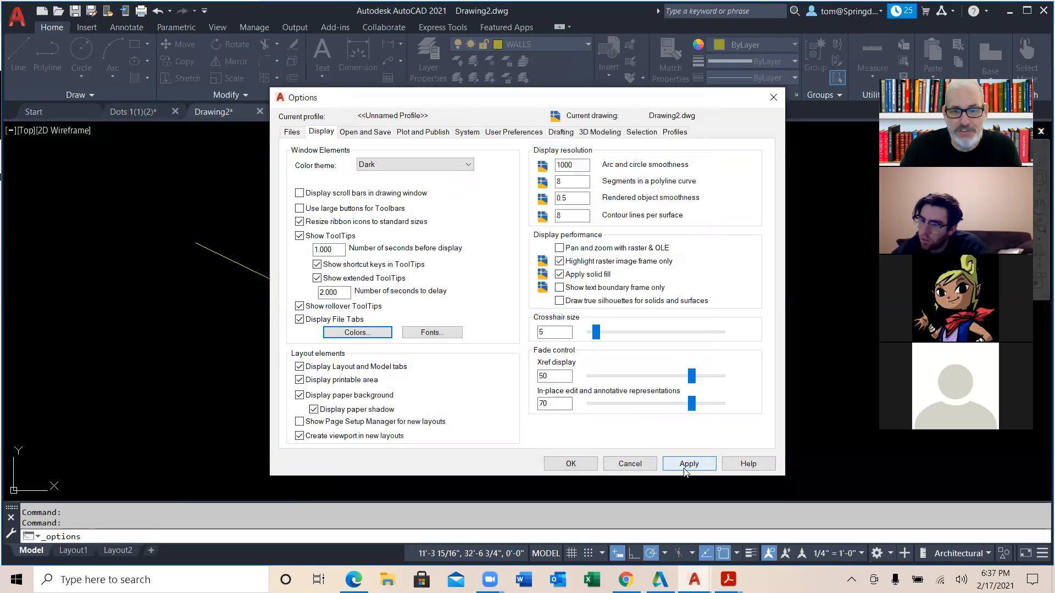
{"action": "left_click", "coordinate": [587, 466]}
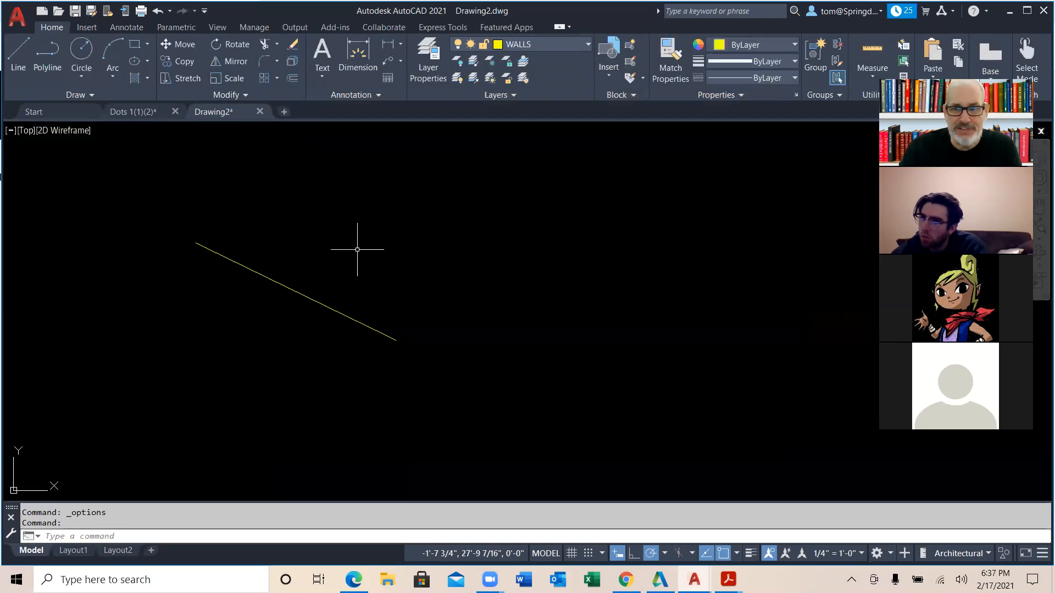
{"action": "left_click", "coordinate": [396, 216]}
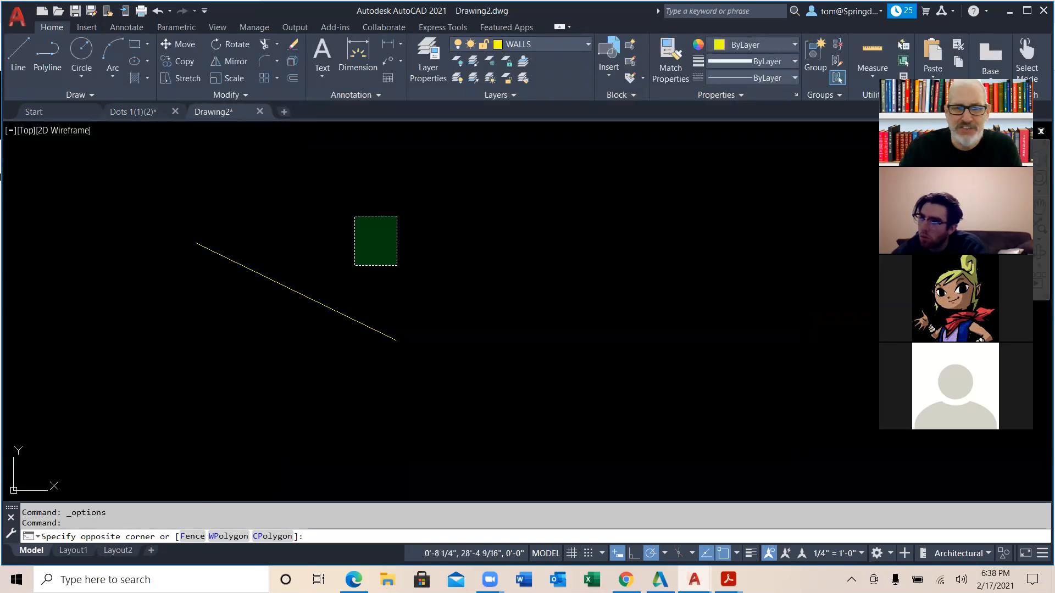
Erase the sample line from Drawing2, and close the Dots 1(1)(2) drawing with its changes saved.
{"action": "left_click", "coordinate": [274, 369]}
{"action": "key", "text": "Delete"}
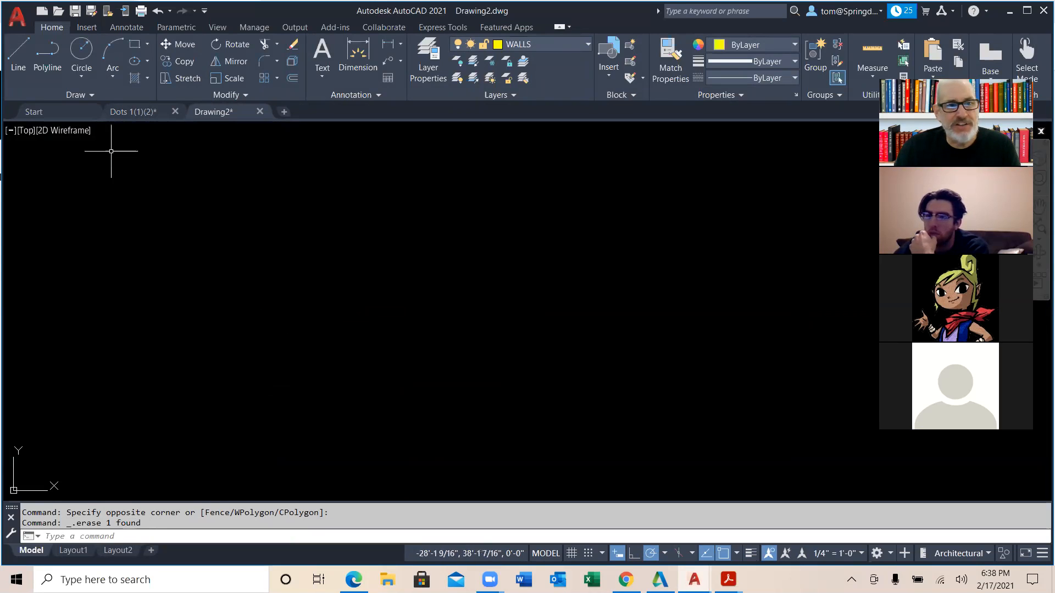
{"action": "left_click", "coordinate": [121, 113]}
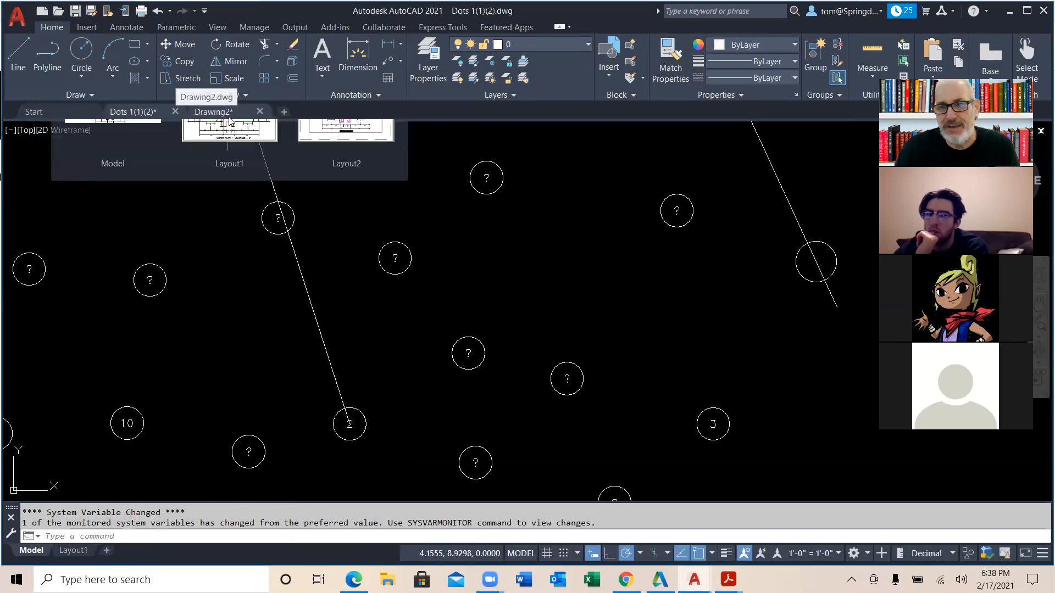
{"action": "left_click", "coordinate": [175, 112]}
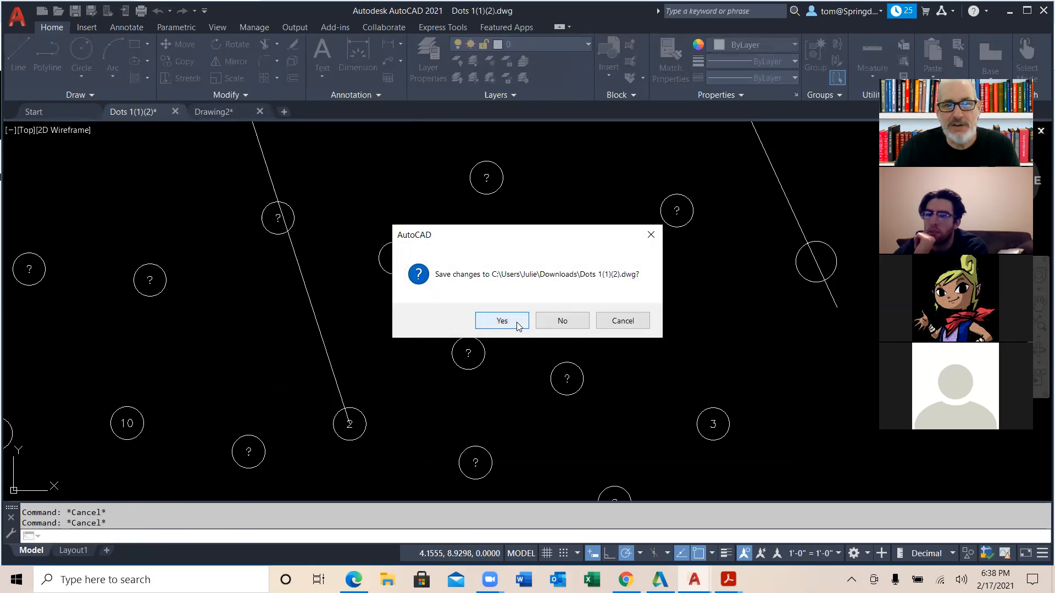
{"action": "left_click", "coordinate": [517, 321]}
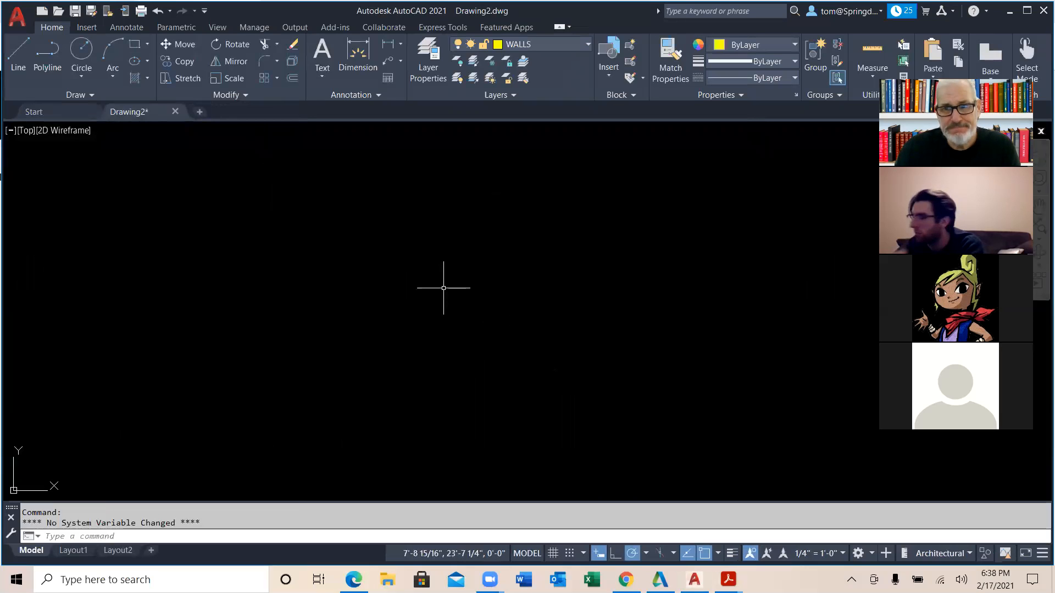
Open the drawing window color settings and select the Drafting tool tip background element for 2D model space.
{"action": "right_click", "coordinate": [346, 207]}
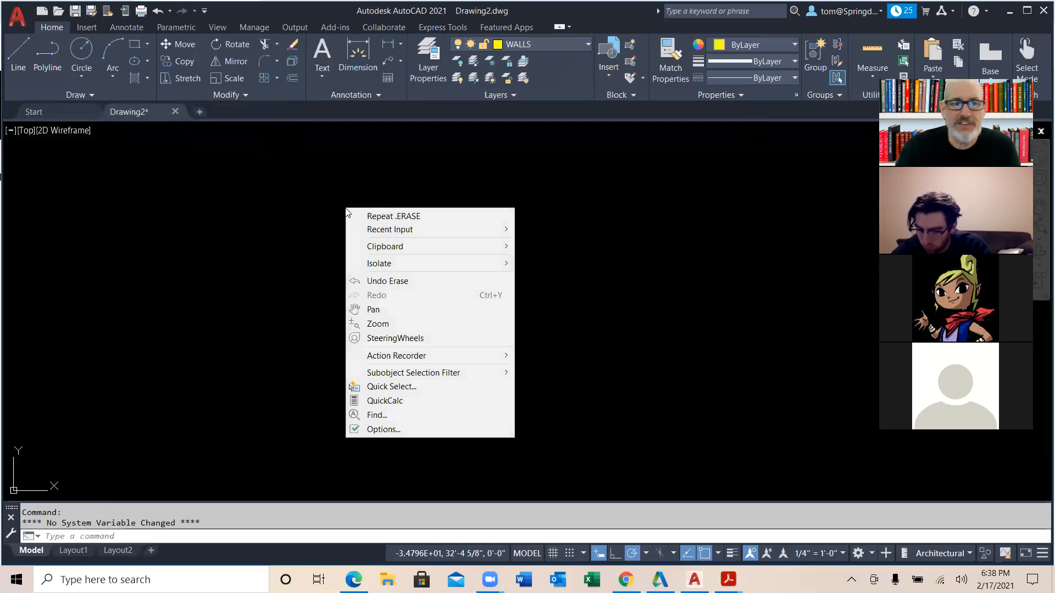
{"action": "left_click", "coordinate": [420, 431]}
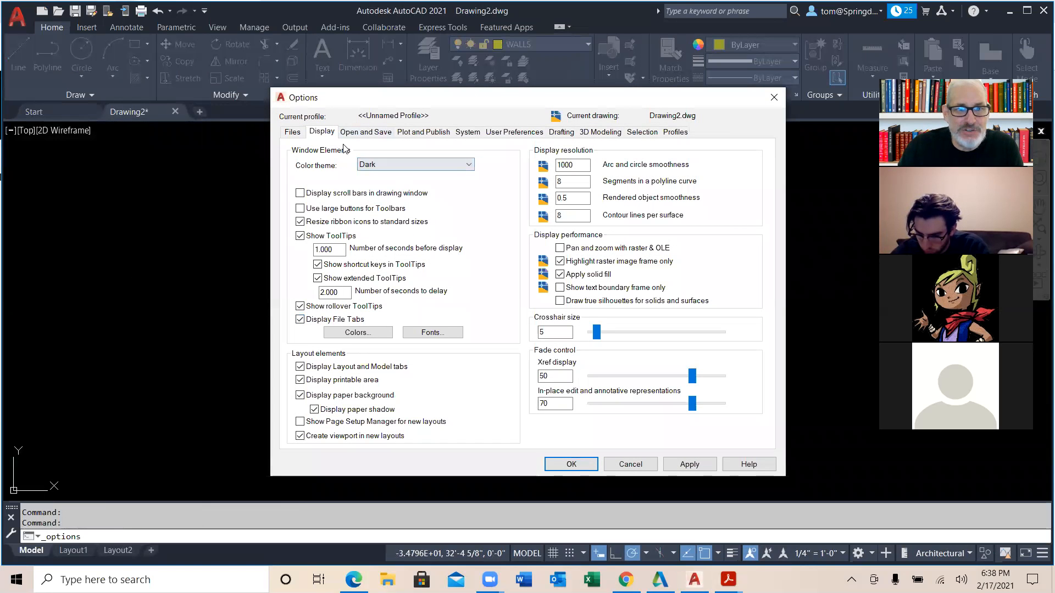
{"action": "left_click", "coordinate": [371, 332]}
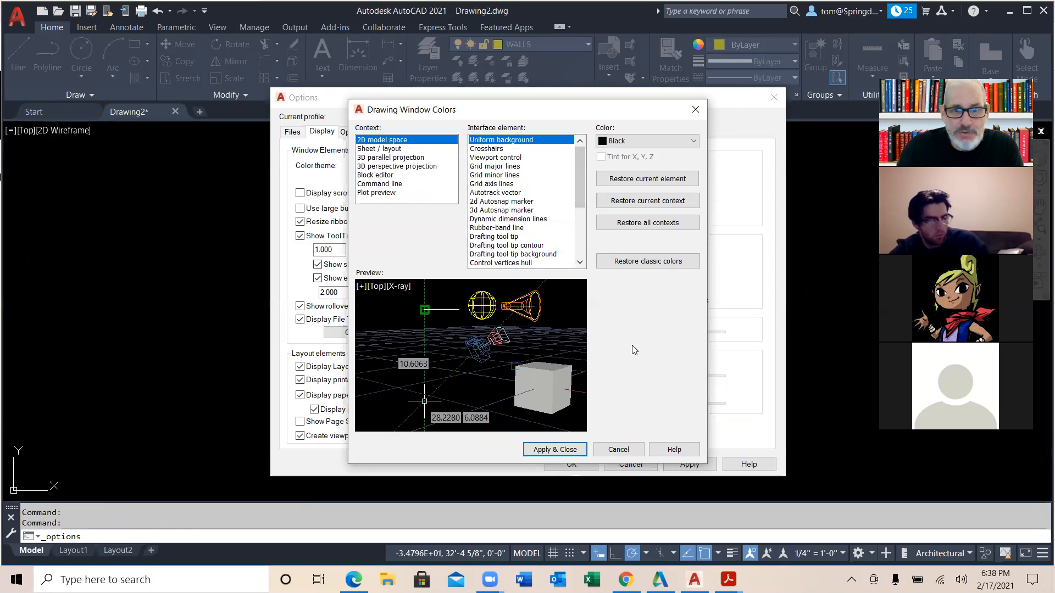
{"action": "left_click", "coordinate": [515, 238]}
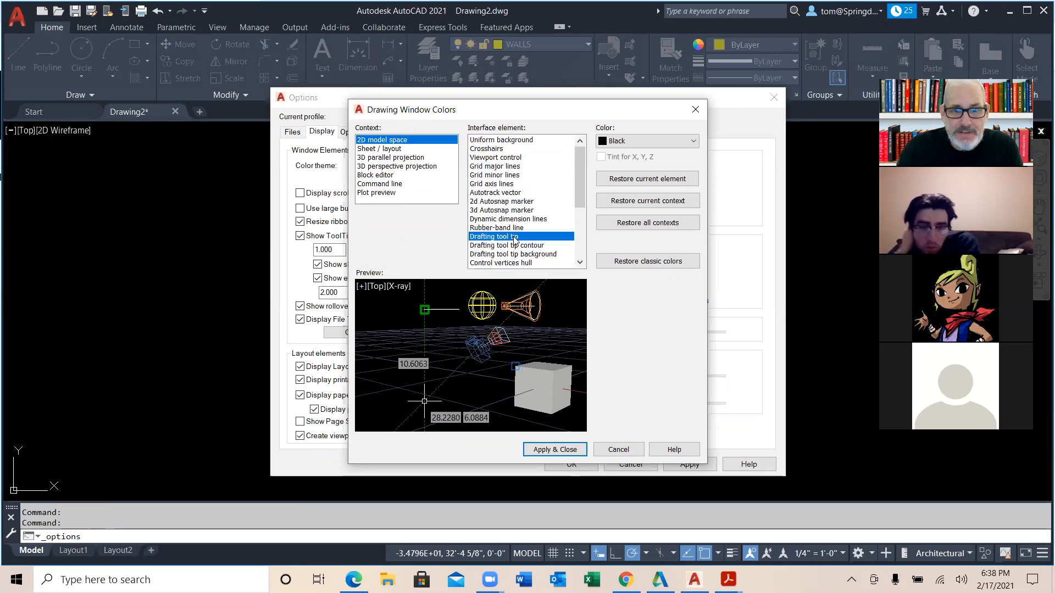
{"action": "left_click", "coordinate": [527, 255]}
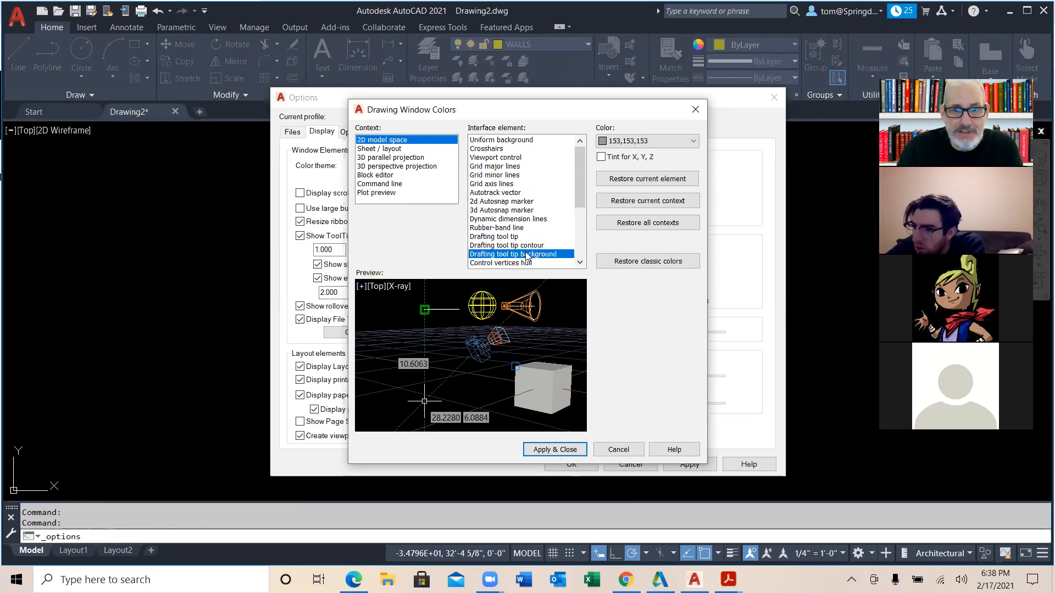
Set the drafting tool tip background to the light purple true color 200,159,203 and apply the display options.
{"action": "left_click", "coordinate": [694, 141]}
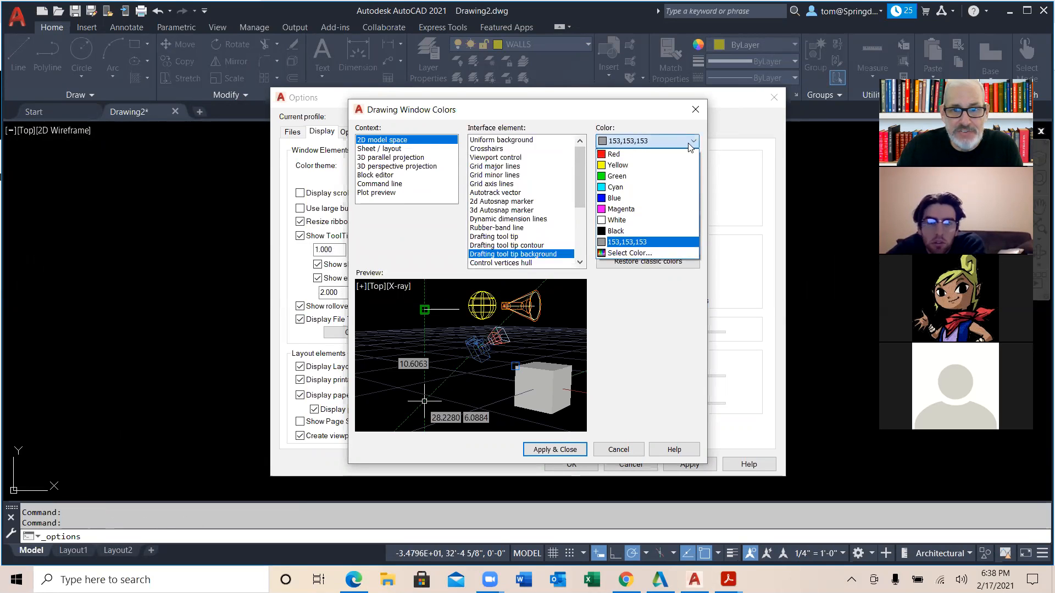
{"action": "left_click", "coordinate": [632, 242]}
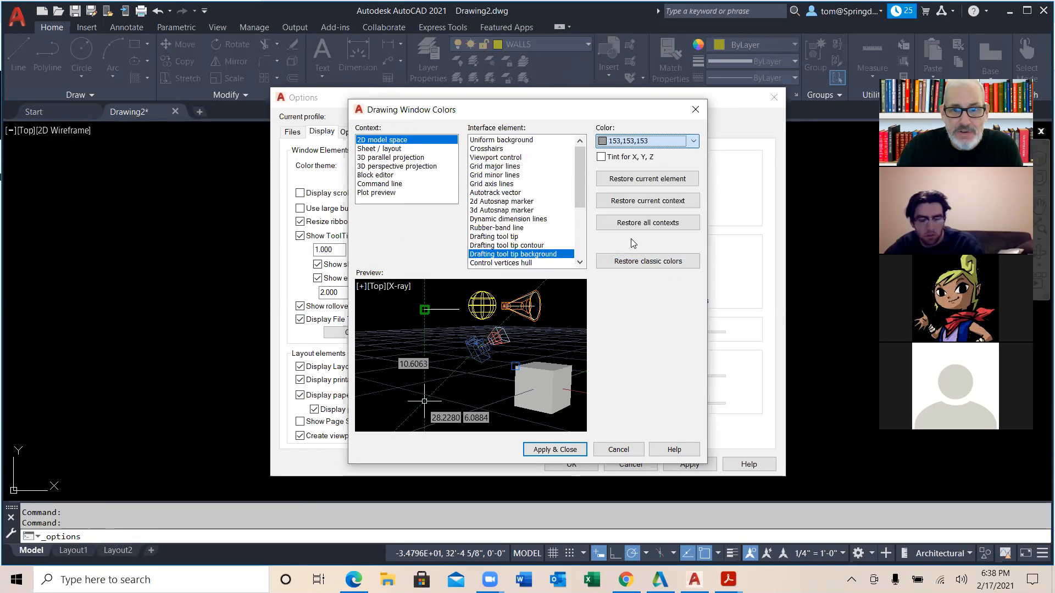
{"action": "left_click", "coordinate": [675, 144]}
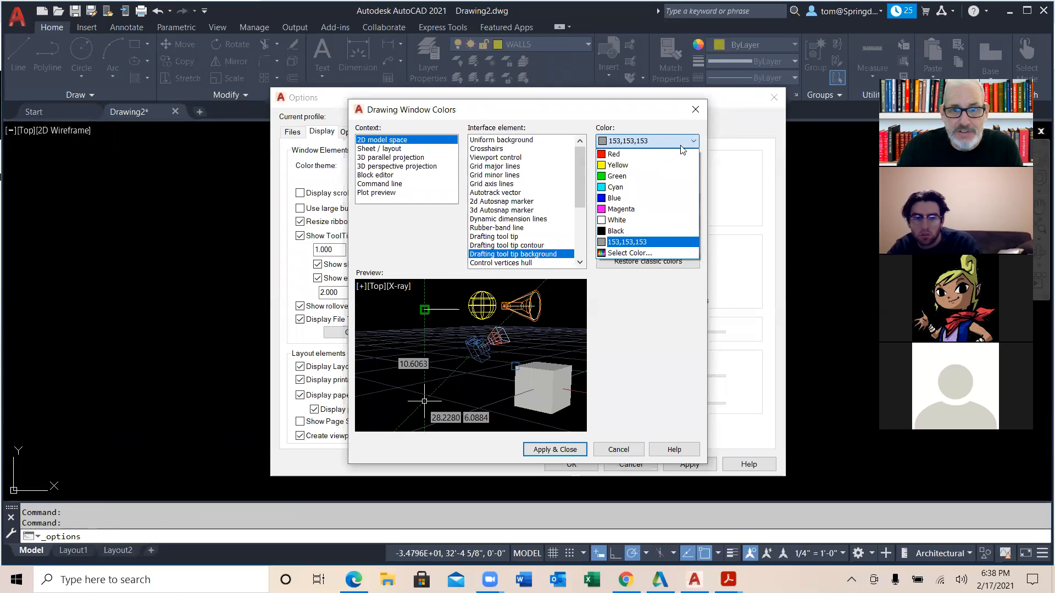
{"action": "left_click", "coordinate": [635, 255]}
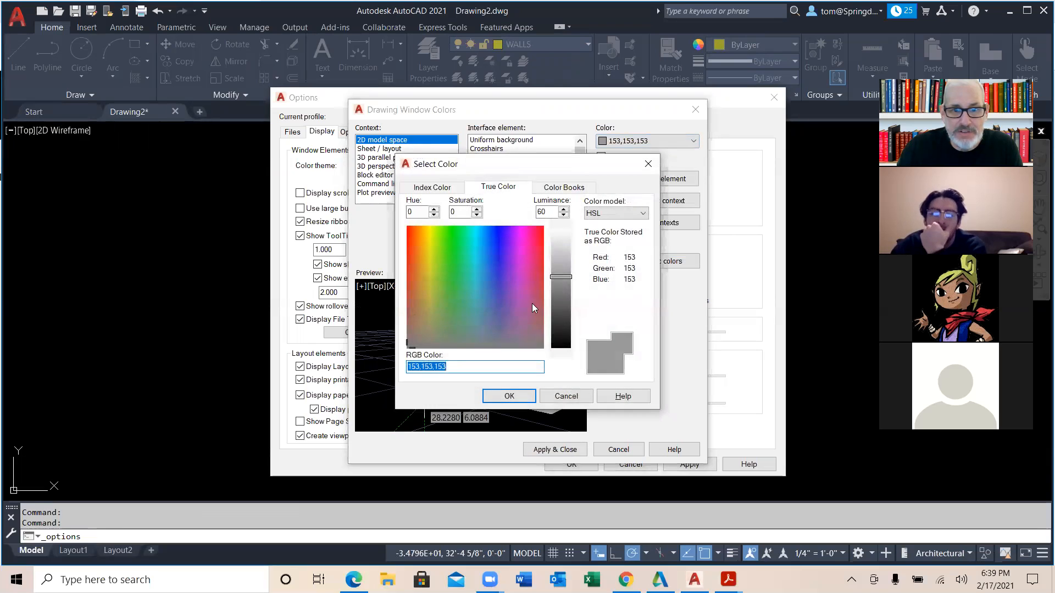
{"action": "left_click", "coordinate": [518, 312]}
{"action": "left_click_drag", "start_coordinate": [557, 276], "coordinate": [558, 265]}
{"action": "left_click", "coordinate": [509, 396]}
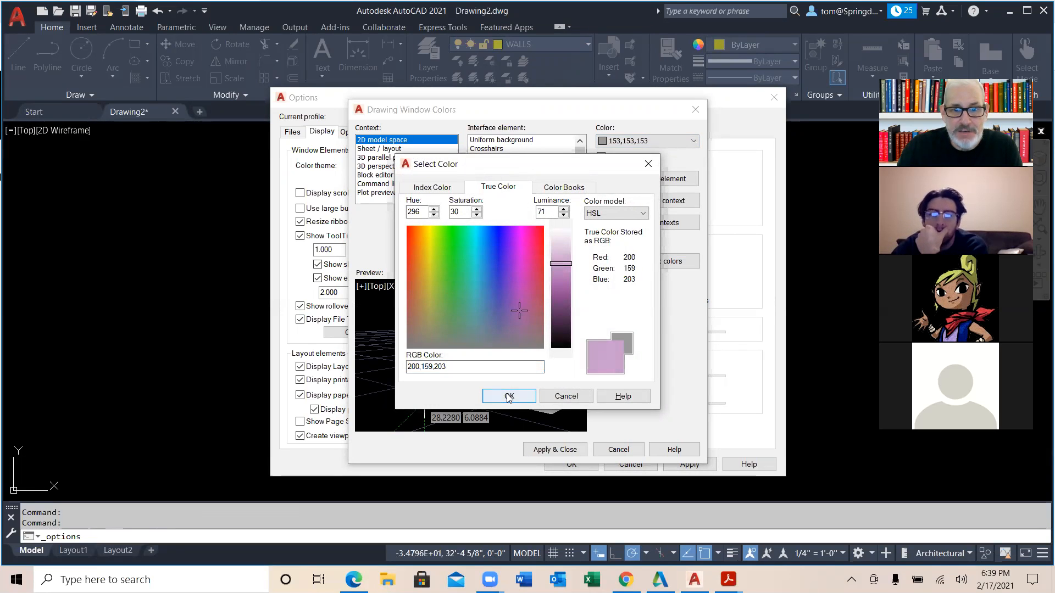
{"action": "left_click", "coordinate": [572, 451]}
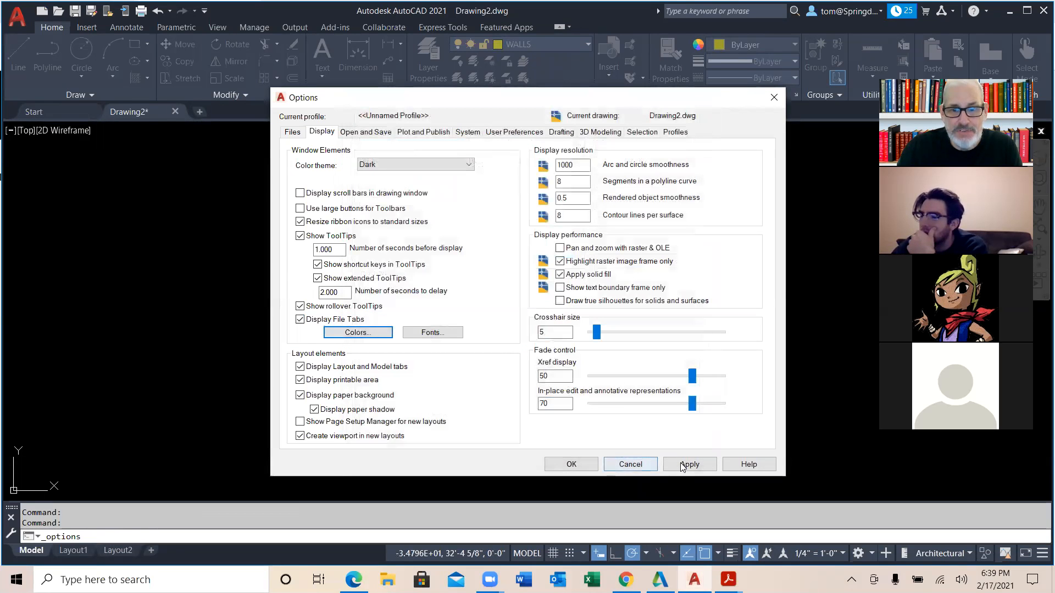
{"action": "left_click", "coordinate": [569, 465]}
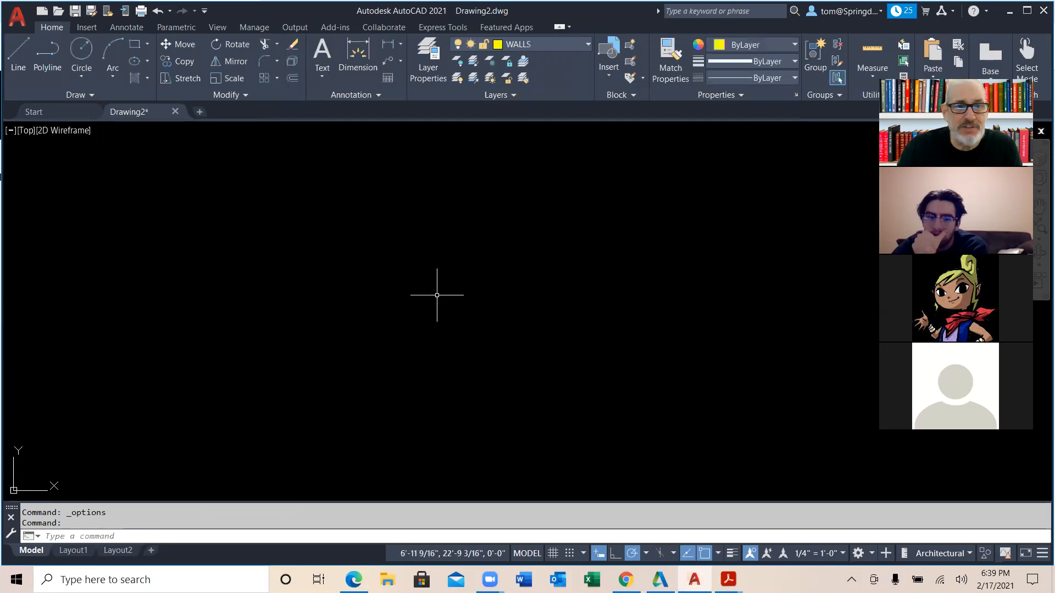
Start a trial line to check the tool tip background color while drawing, and cancel it.
{"action": "left_click", "coordinate": [18, 55]}
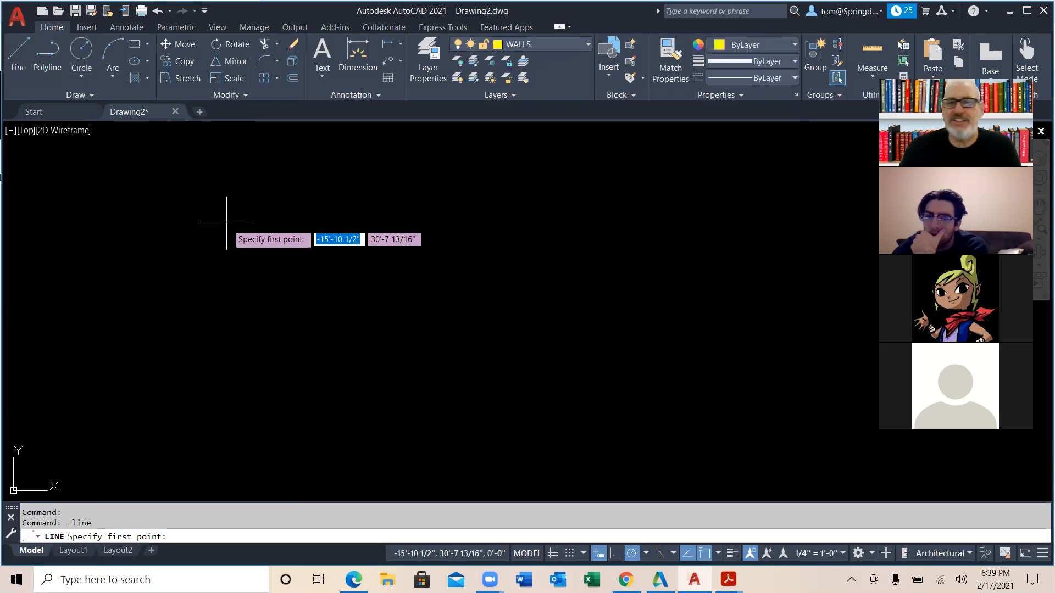
{"action": "left_click", "coordinate": [232, 217]}
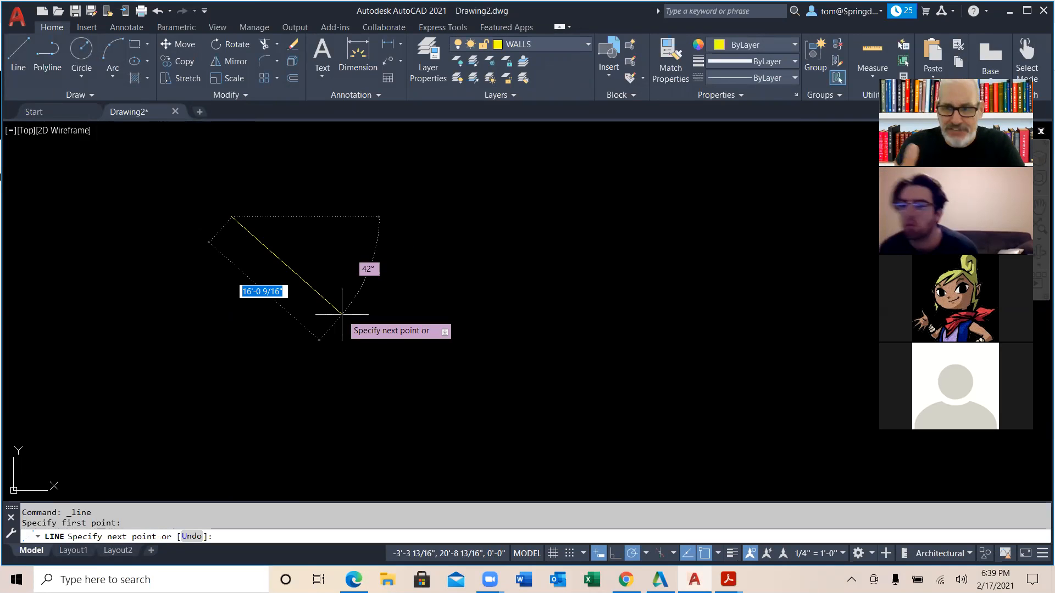
{"action": "key", "text": "Escape"}
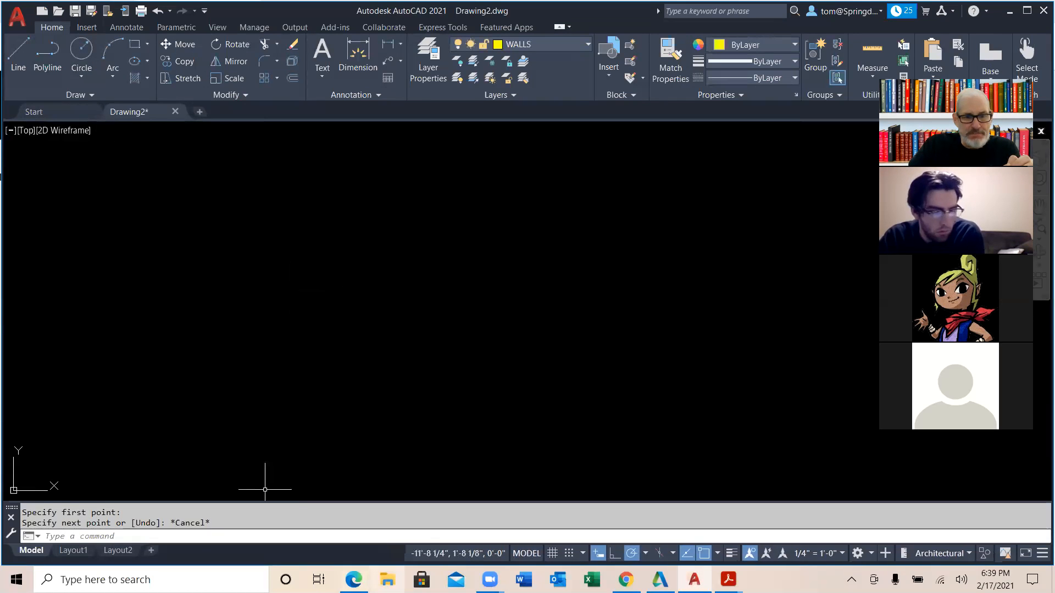
Open Floor Plan 1 MASTER 2020.dwg from the CAD for Construction - Spring 2021 folder.
{"action": "left_click", "coordinate": [387, 579]}
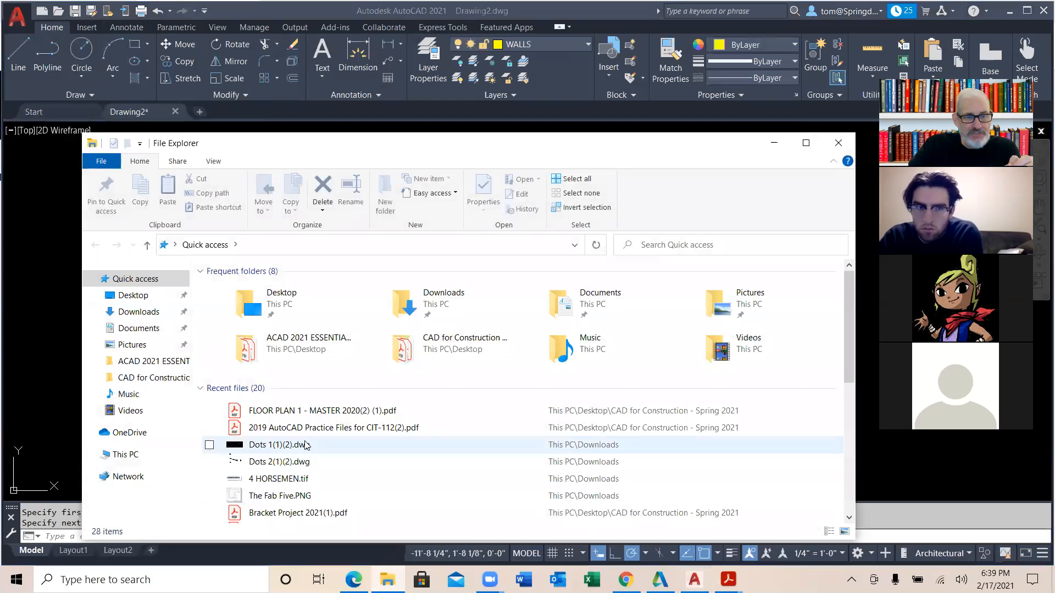
{"action": "left_click", "coordinate": [159, 377]}
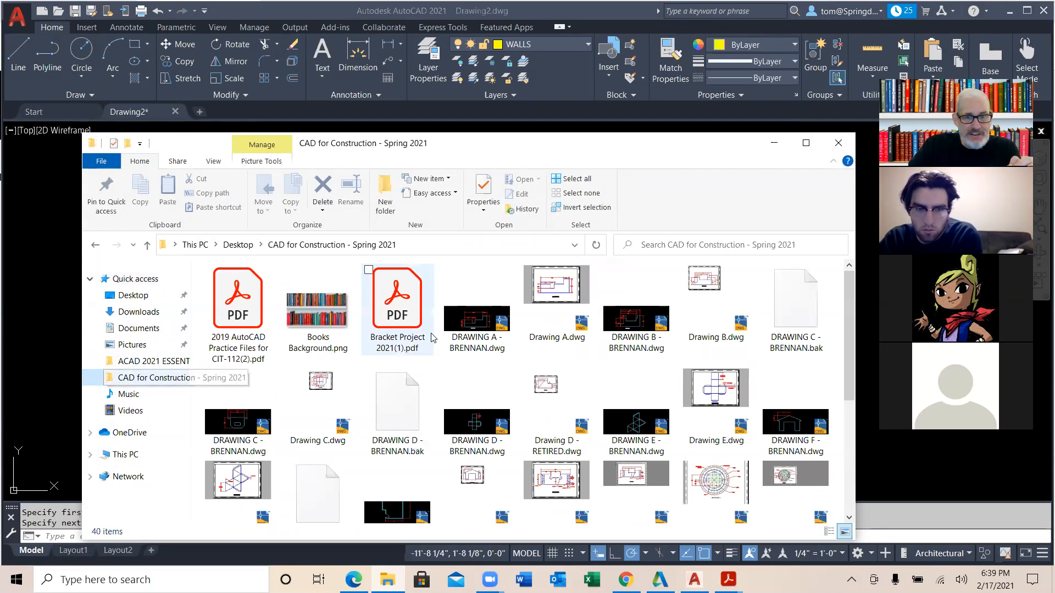
{"action": "scroll", "coordinate": [431, 337], "scroll_direction": "down", "scroll_amount": 3}
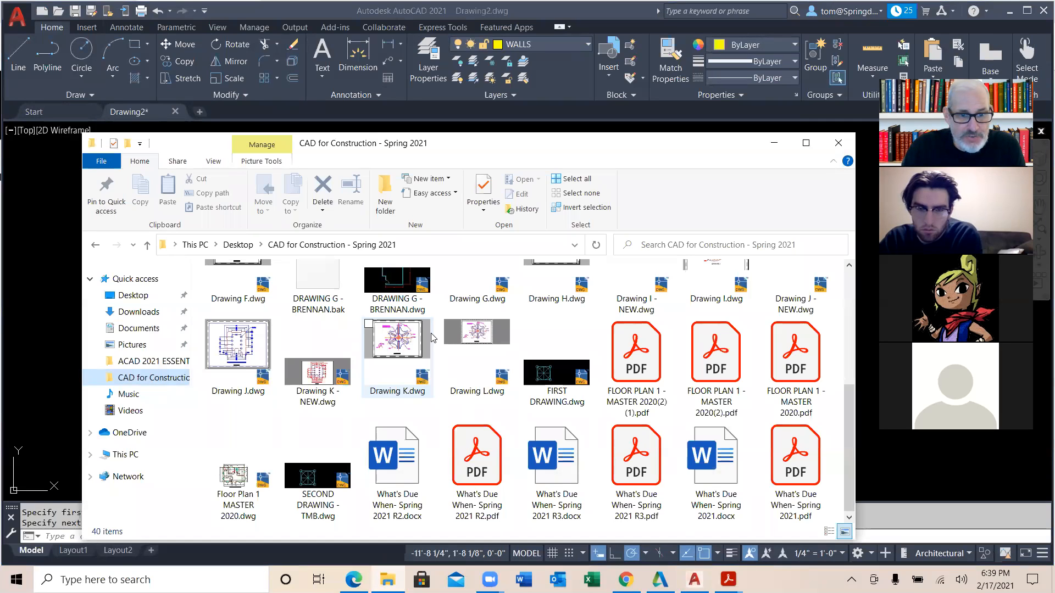
{"action": "left_click", "coordinate": [238, 477]}
{"action": "double_click", "coordinate": [238, 477]}
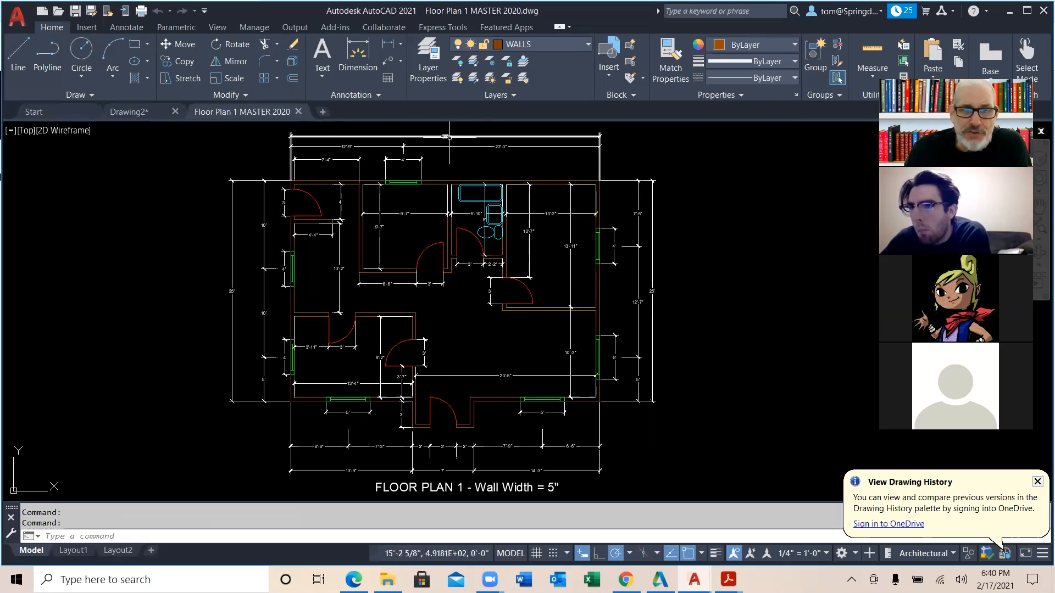
Examine the floor plan's overall width dimension and the exterior wall dimensions along its lower side.
{"action": "scroll", "coordinate": [450, 137], "scroll_direction": "up", "scroll_amount": 6}
{"action": "middle_click_drag", "start_coordinate": [450, 137], "coordinate": [499, 207]}
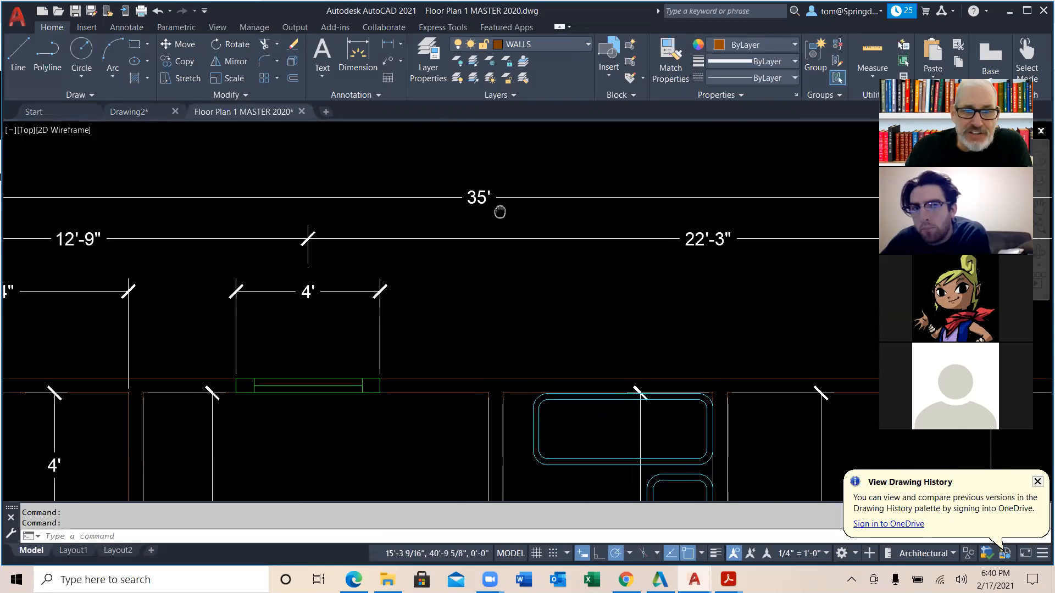
{"action": "scroll", "coordinate": [467, 198], "scroll_direction": "down", "scroll_amount": 6}
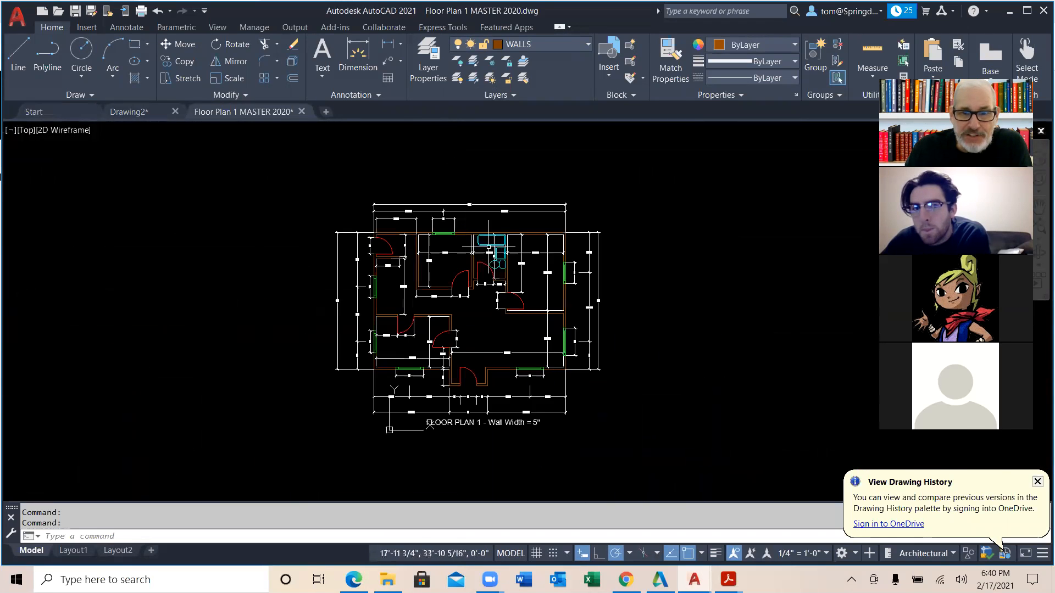
{"action": "scroll", "coordinate": [652, 333], "scroll_direction": "up", "scroll_amount": 5}
{"action": "scroll", "coordinate": [703, 260], "scroll_direction": "up", "scroll_amount": 2}
{"action": "scroll", "coordinate": [700, 264], "scroll_direction": "down", "scroll_amount": 6}
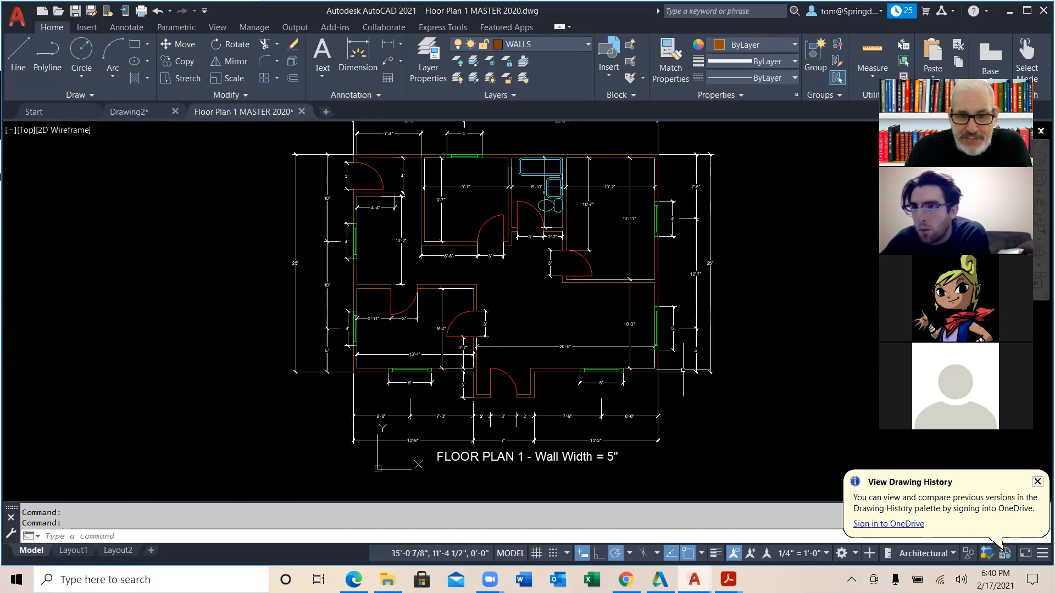
{"action": "scroll", "coordinate": [626, 434], "scroll_direction": "up", "scroll_amount": 2}
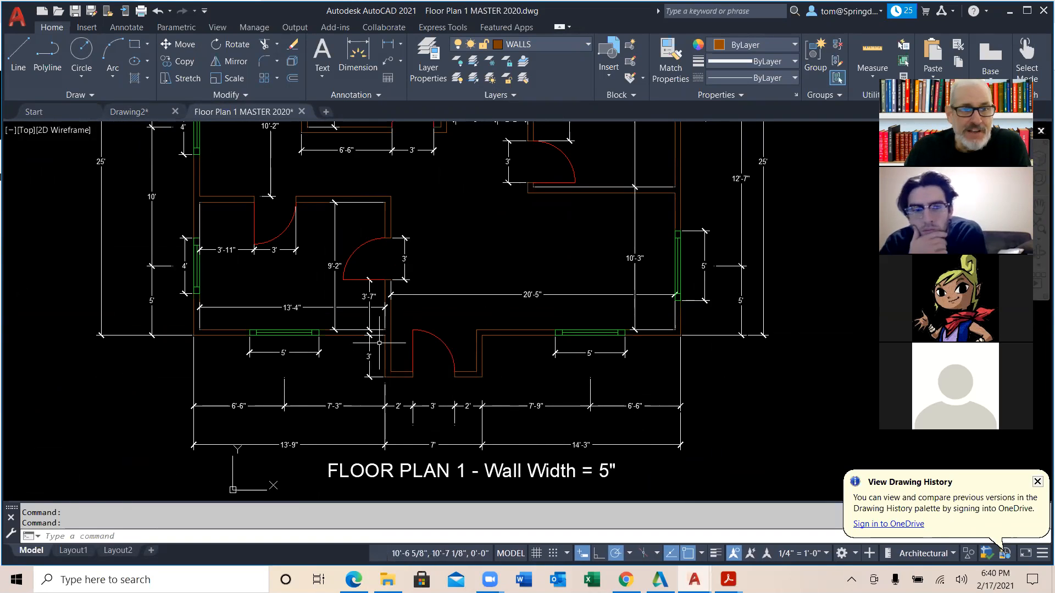
{"action": "mouse_move", "coordinate": [196, 336]}
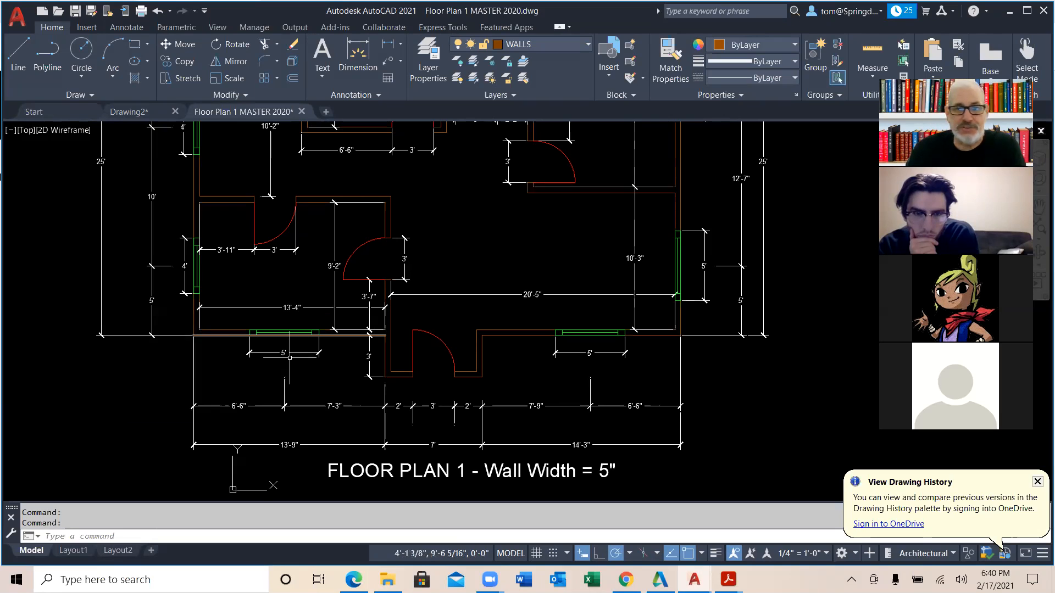
{"action": "mouse_move", "coordinate": [192, 378]}
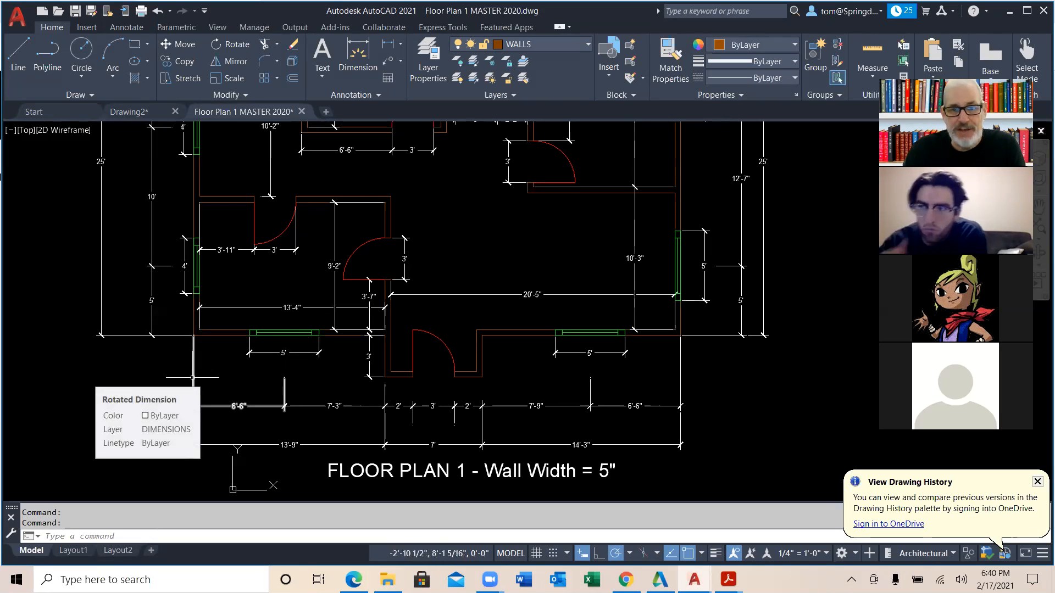
Return to Drawing2 and draw a 35' horizontal line to the right for the plan's upper exterior wall on the WALLS layer.
{"action": "left_click", "coordinate": [127, 112]}
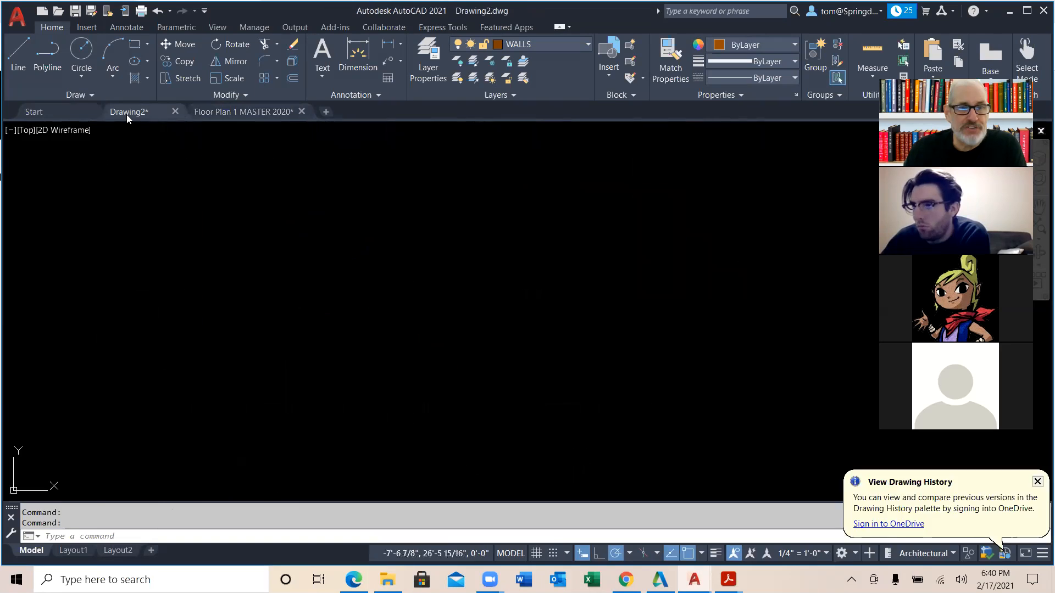
{"action": "left_click", "coordinate": [14, 68]}
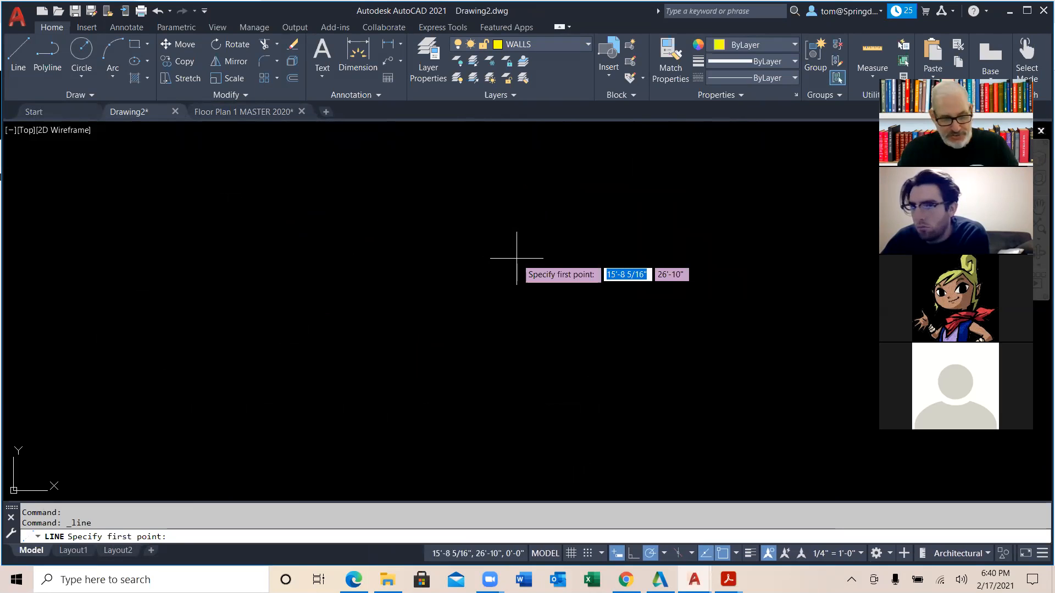
{"action": "left_click", "coordinate": [216, 202]}
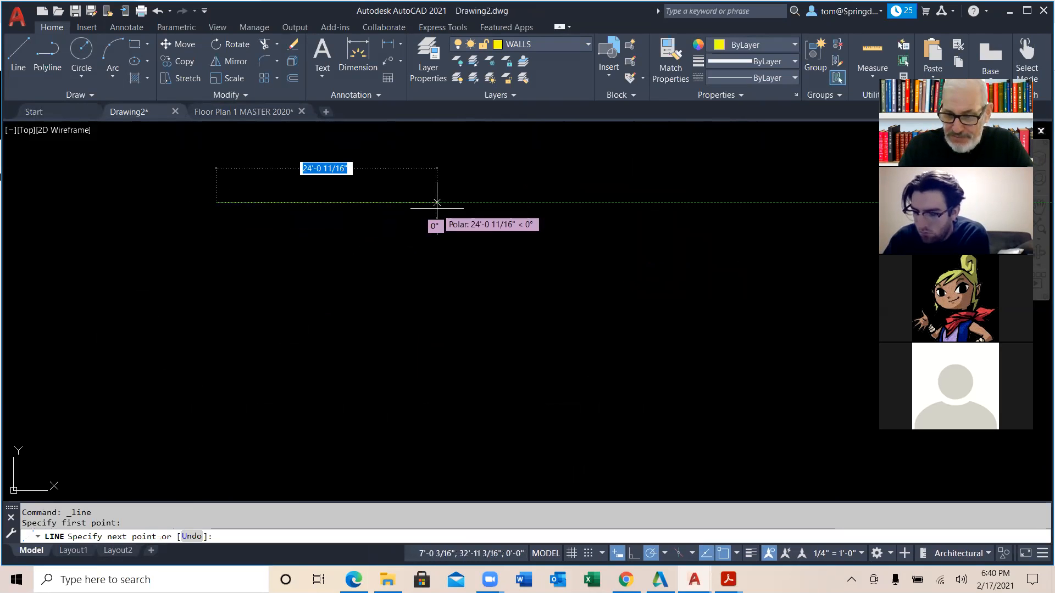
{"action": "type", "text": "35"}
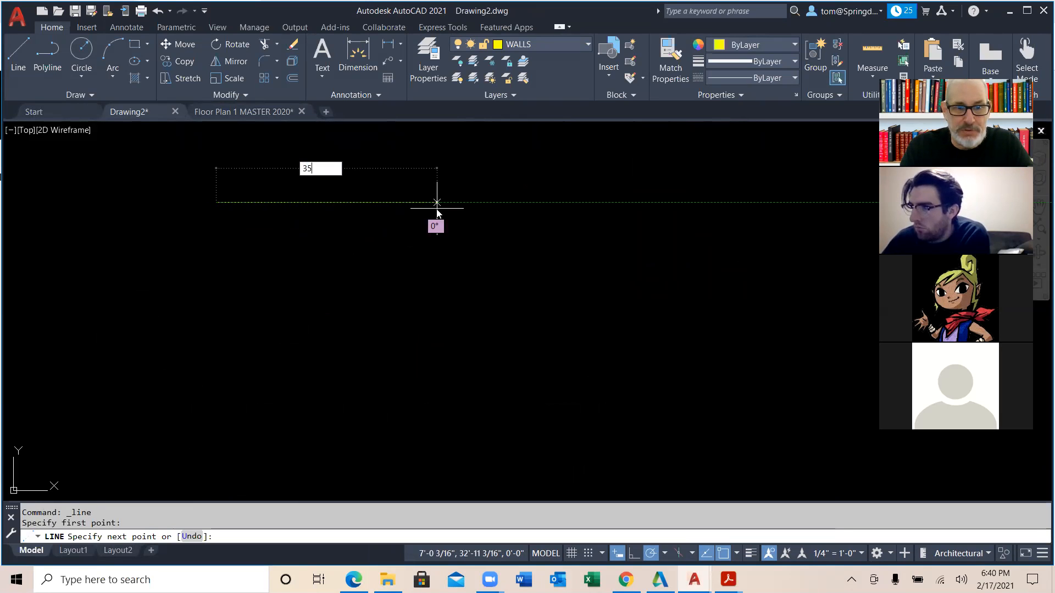
{"action": "key", "text": "Escape"}
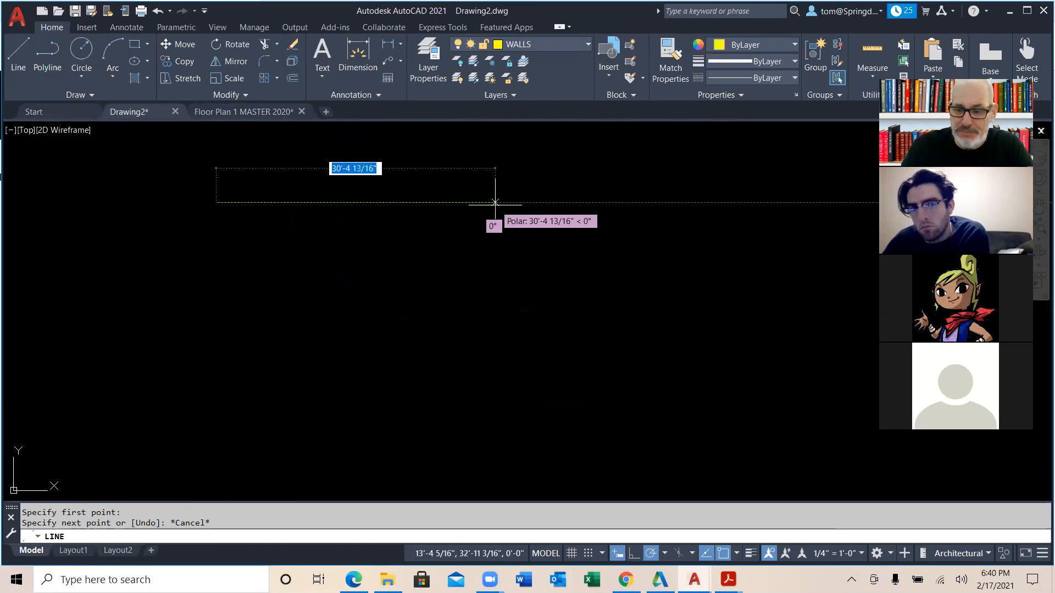
{"action": "type", "text": "35'"}
{"action": "key", "text": "Return"}
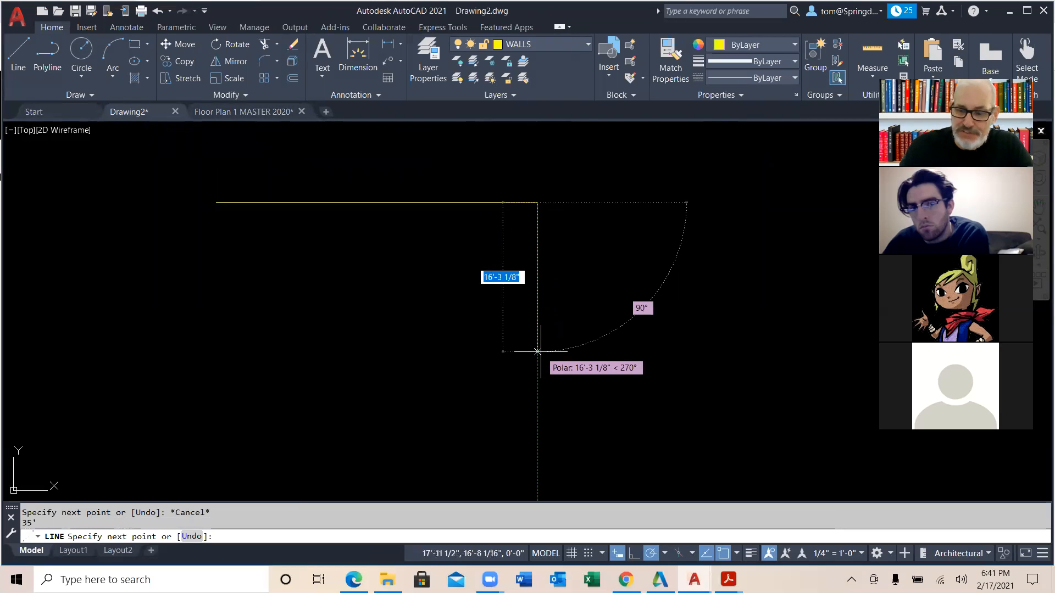
Continue the exterior wall line 25' downward, then 14'3" to the left along the plan's lower side.
{"action": "type", "text": "25'"}
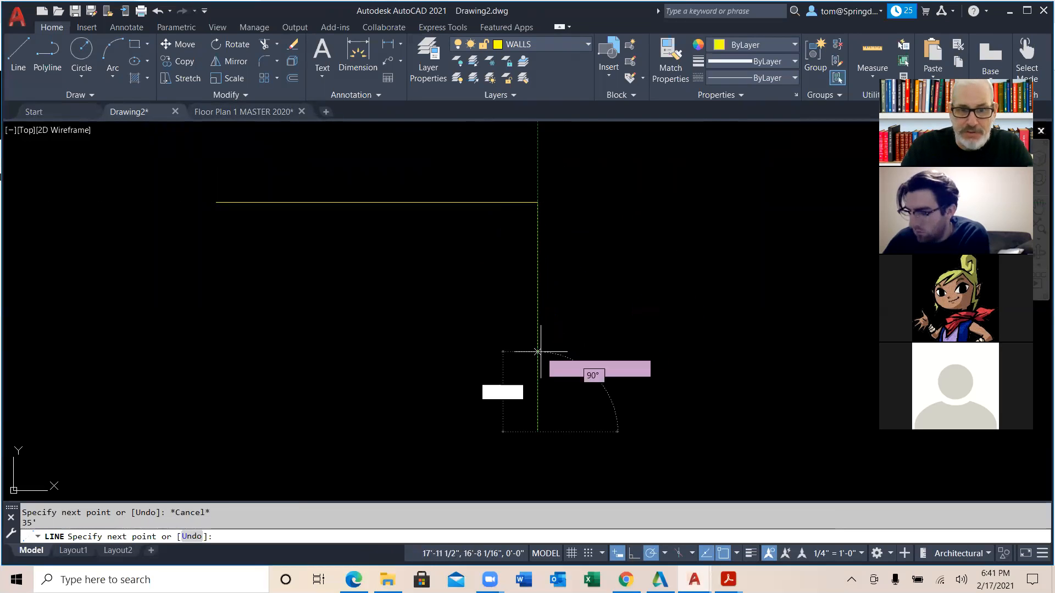
{"action": "key", "text": "Return"}
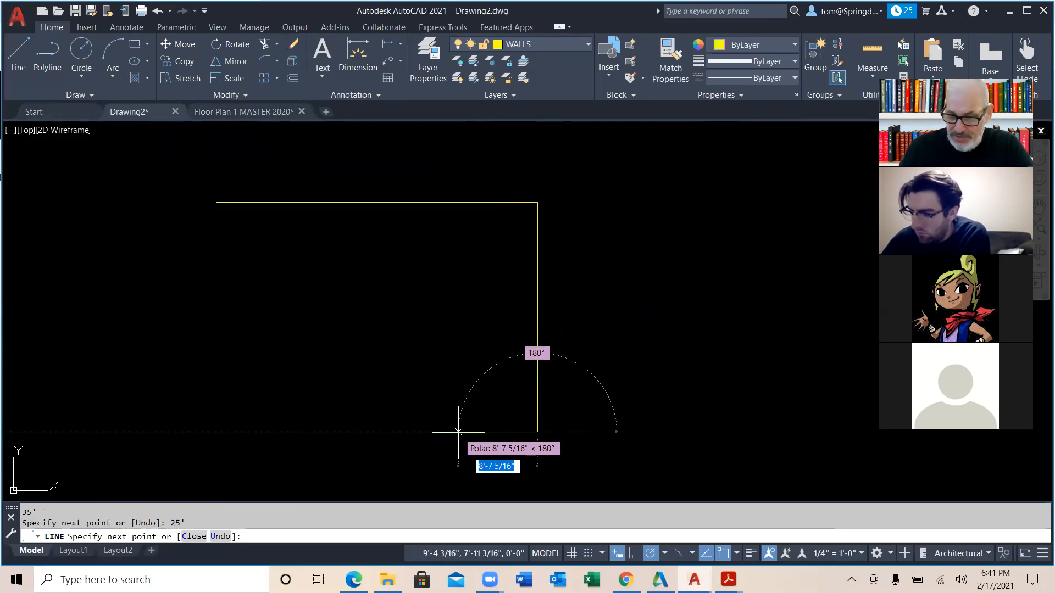
{"action": "type", "text": "14'"}
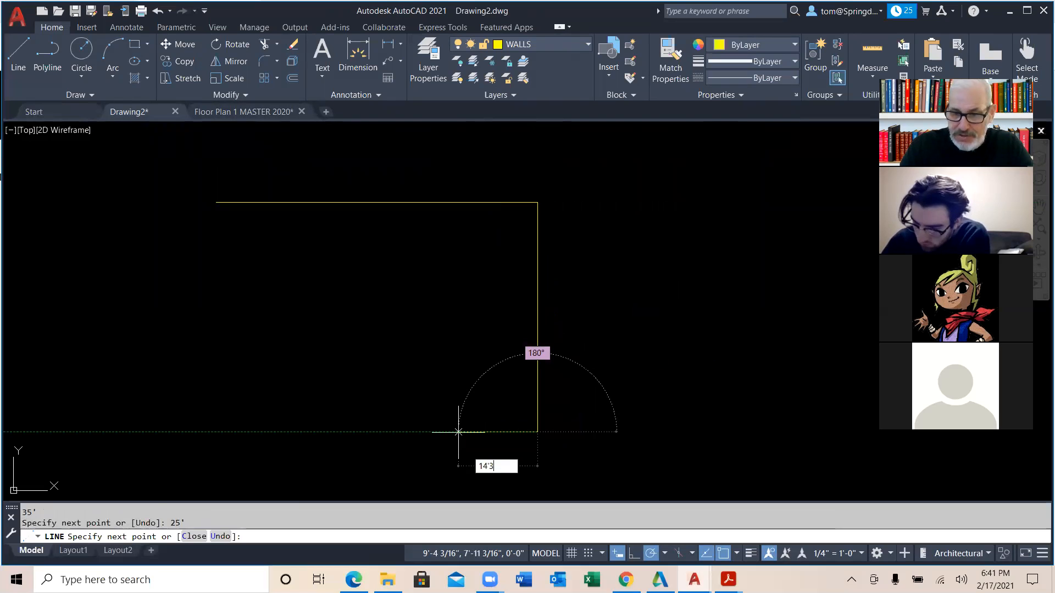
{"action": "type", "text": "3"}
{"action": "key", "text": "Return"}
Draw the bump-out in the lower exterior wall, going 36" down, 7' to the left and 36" back up.
{"action": "scroll", "coordinate": [429, 431], "scroll_direction": "down", "scroll_amount": 4}
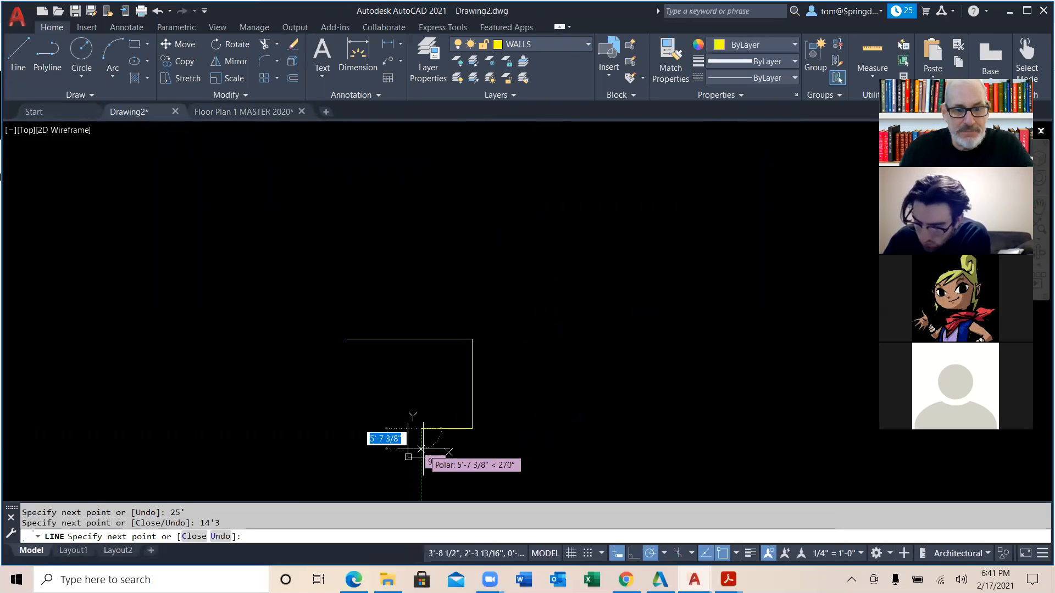
{"action": "scroll", "coordinate": [421, 449], "scroll_direction": "up", "scroll_amount": 4}
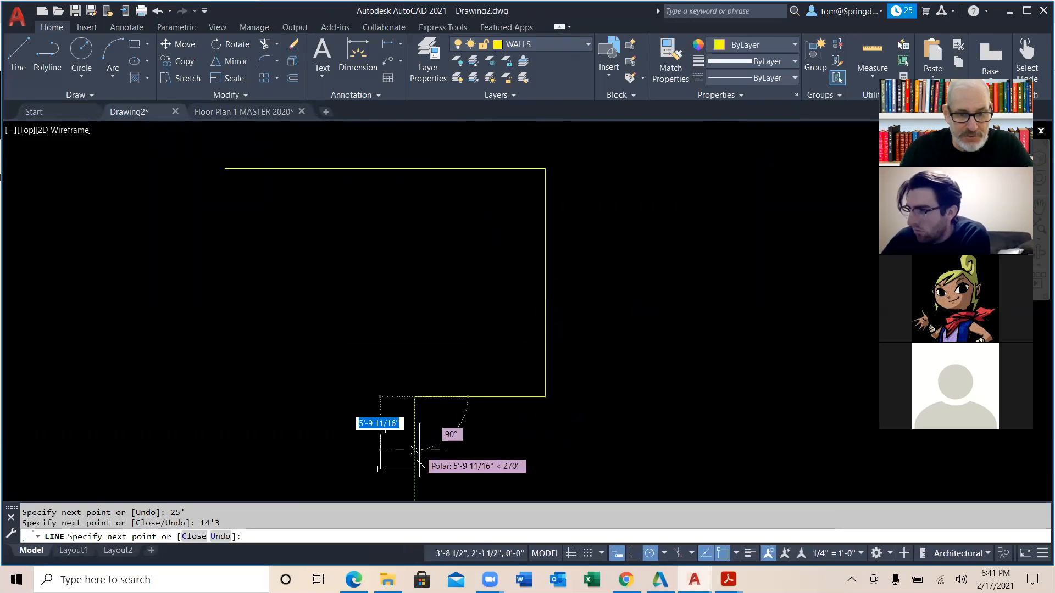
{"action": "type", "text": "36"}
{"action": "key", "text": "Return"}
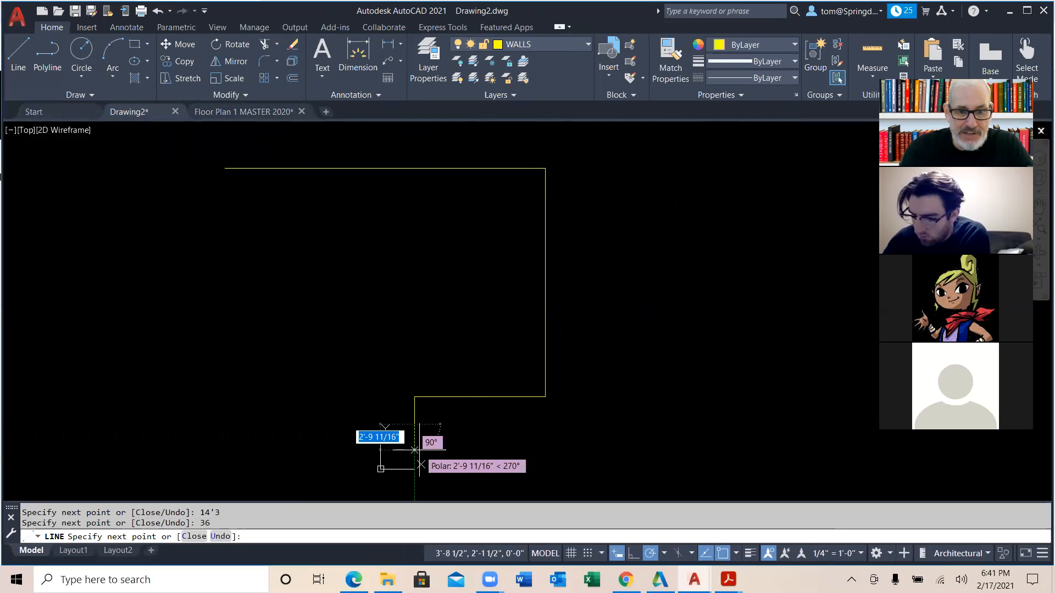
{"action": "type", "text": "7'"}
{"action": "key", "text": "Return"}
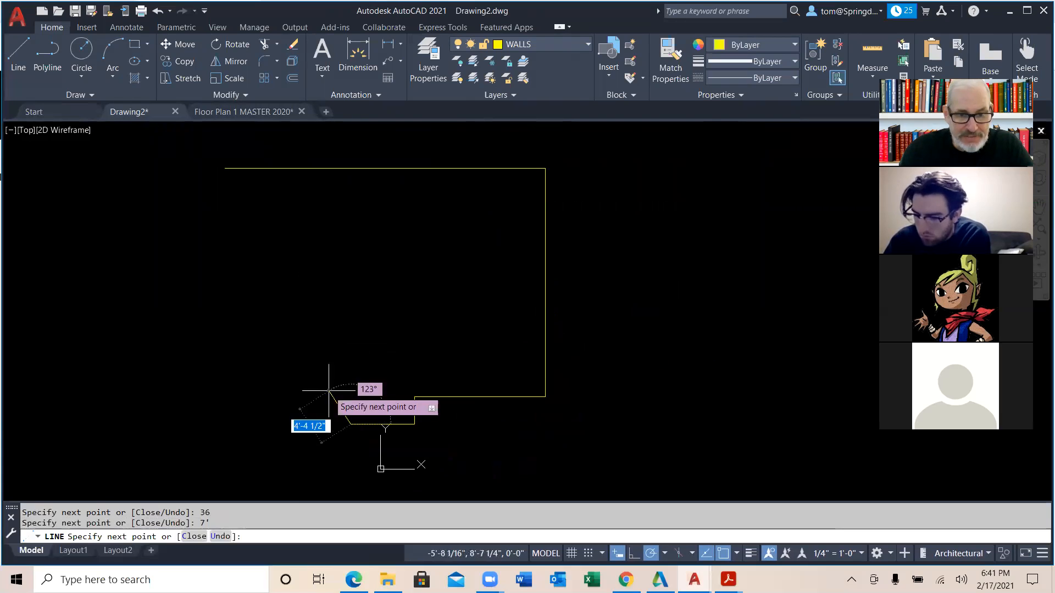
{"action": "type", "text": "36"}
{"action": "key", "text": "Return"}
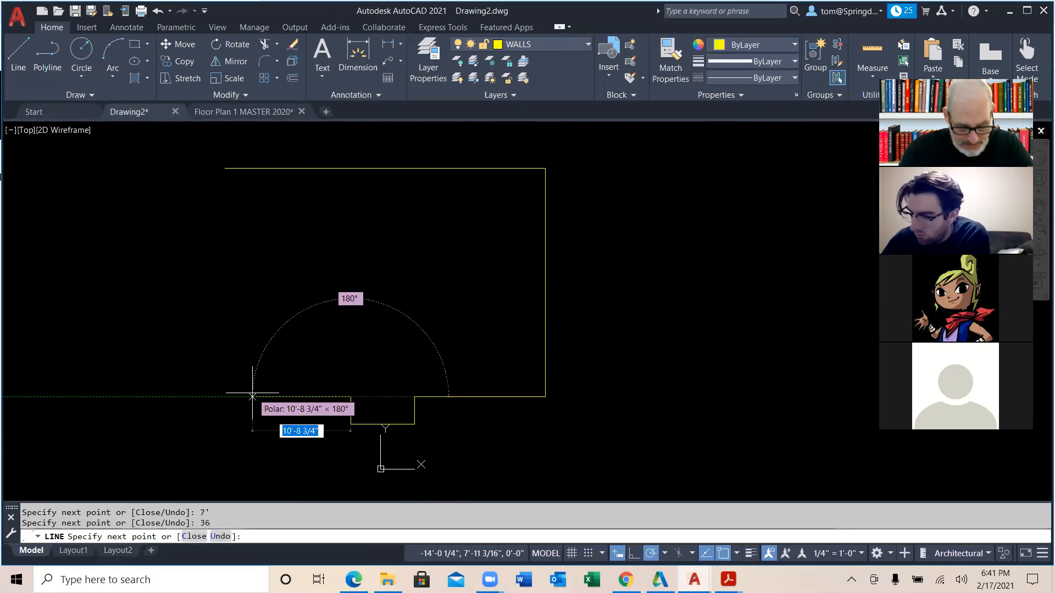
Draw the remaining lower wall 13'9" to the left and close the outline back to its starting point.
{"action": "type", "text": "1"}
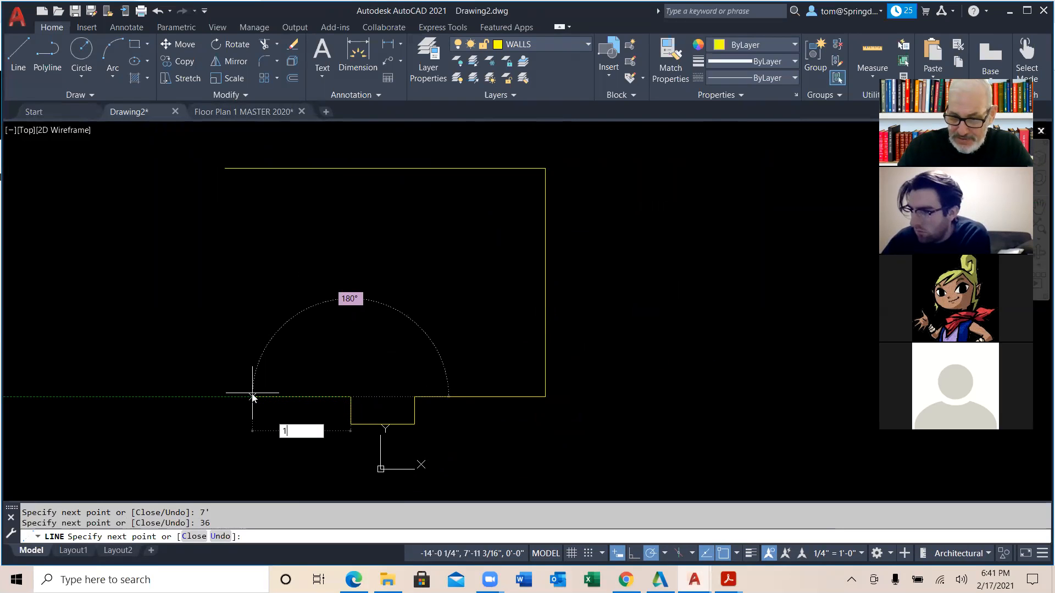
{"action": "type", "text": "3'9"}
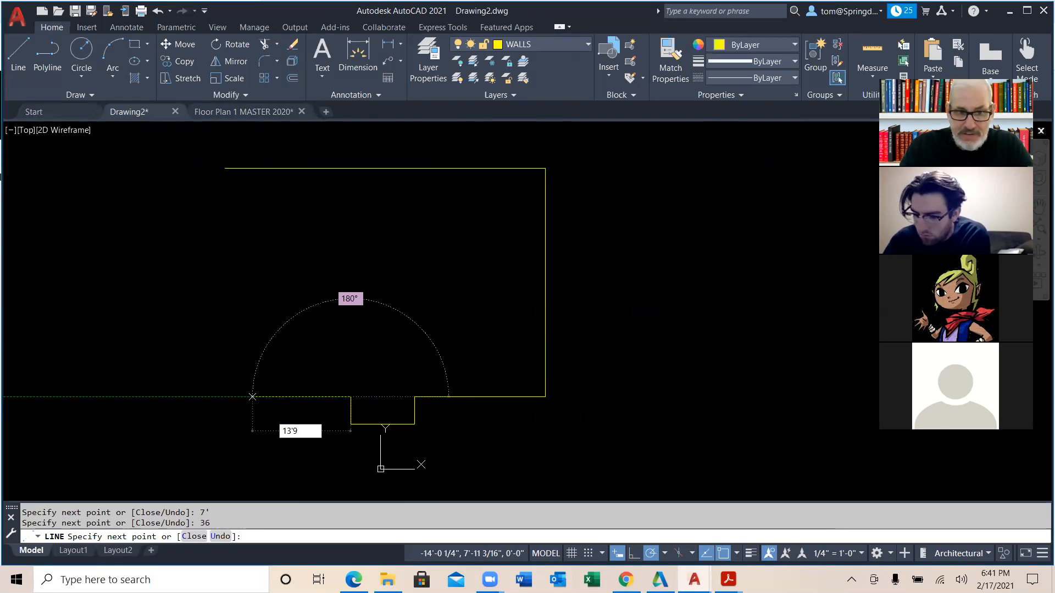
{"action": "key", "text": "Return"}
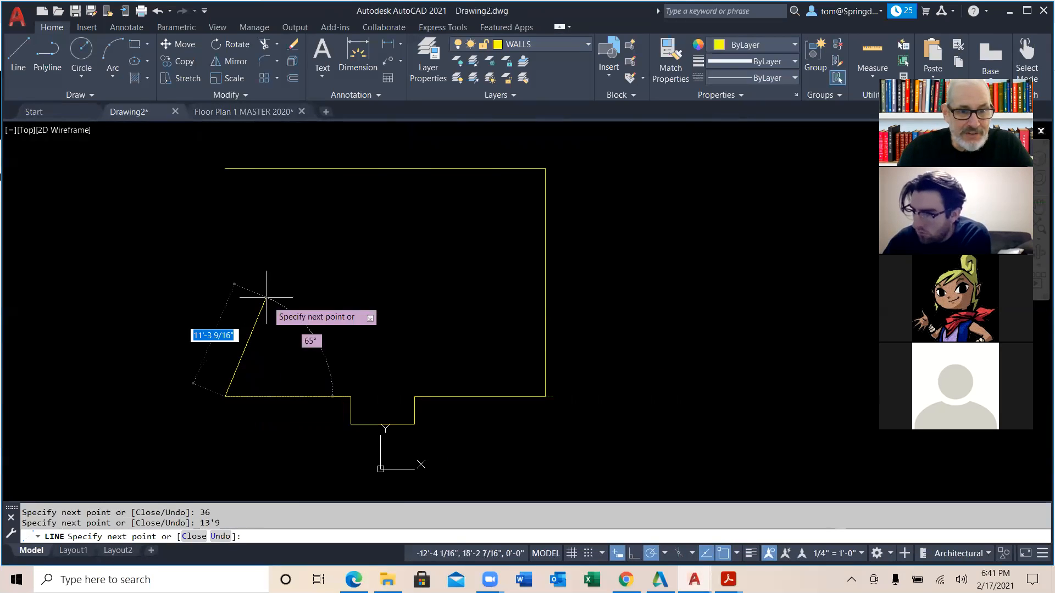
{"action": "right_click", "coordinate": [220, 212]}
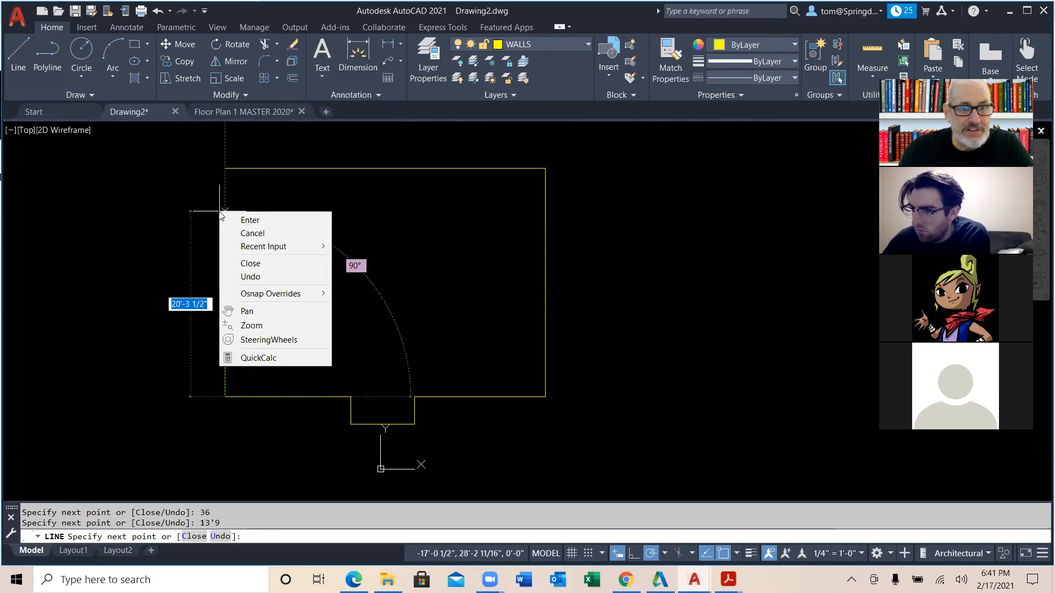
{"action": "left_click", "coordinate": [251, 264]}
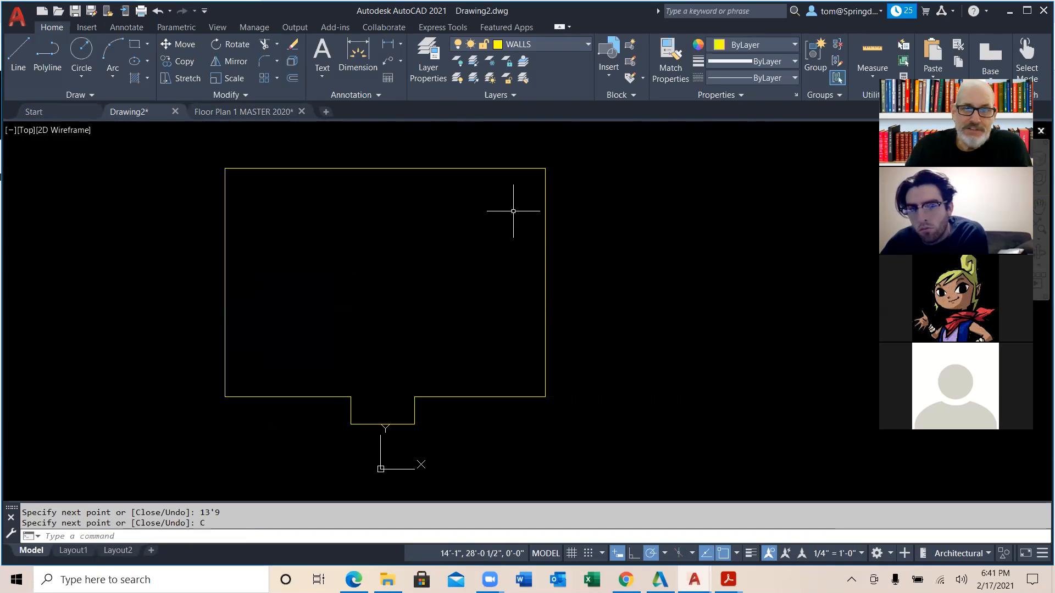
Check the right and upper exterior walls as separate line objects by selecting them, and clear the selection.
{"action": "left_click", "coordinate": [545, 224]}
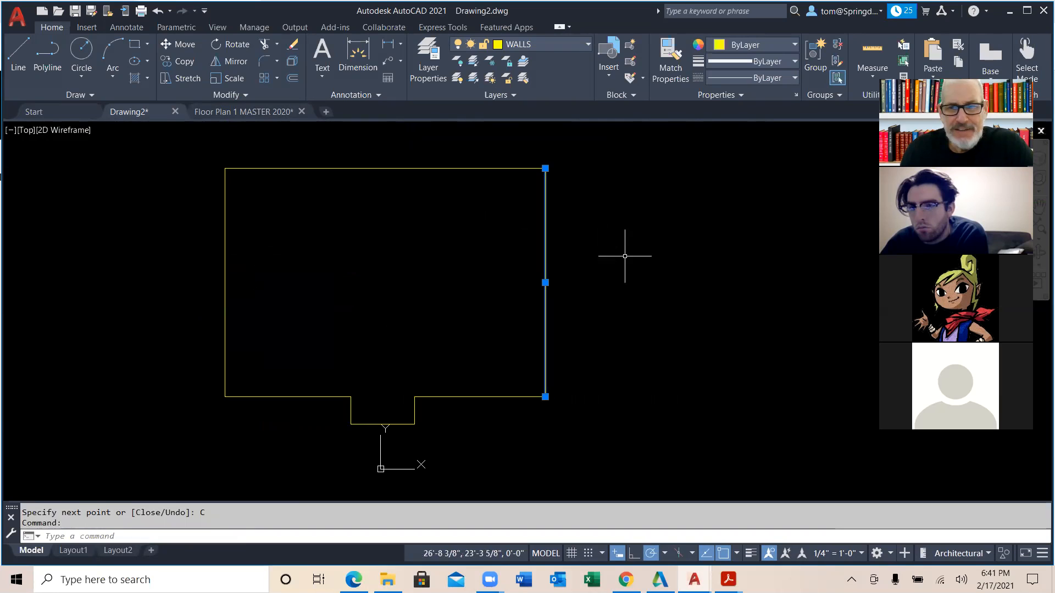
{"action": "key", "text": "Escape"}
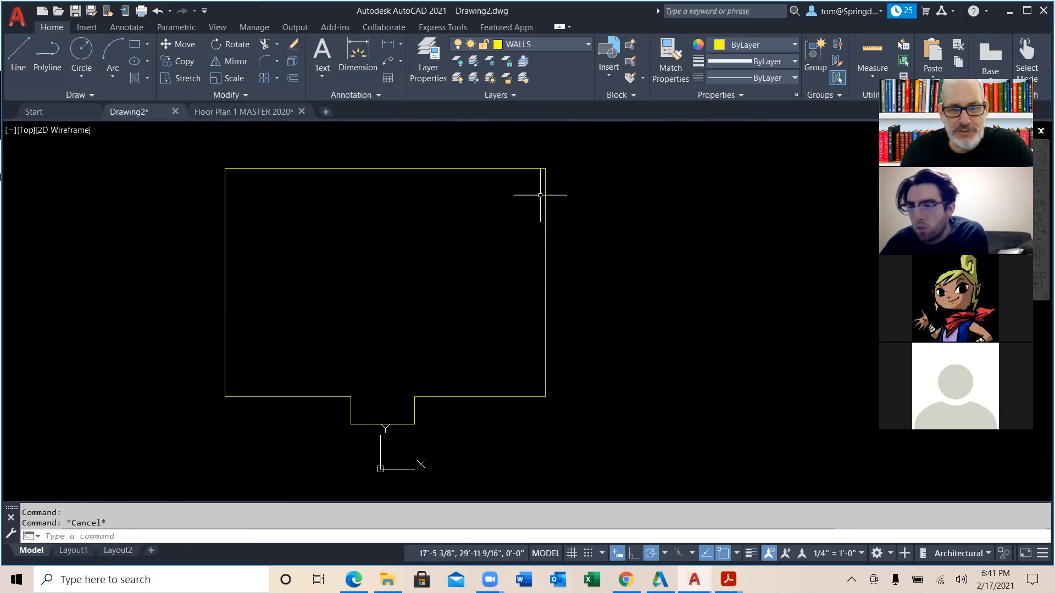
{"action": "left_click", "coordinate": [545, 195]}
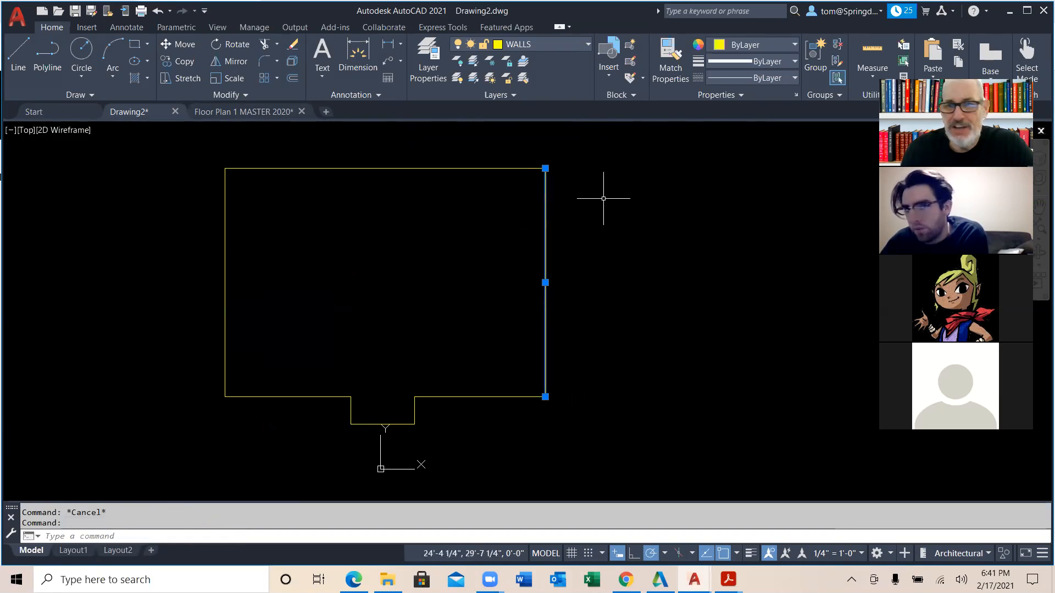
{"action": "left_click", "coordinate": [486, 169]}
{"action": "key", "text": "Escape"}
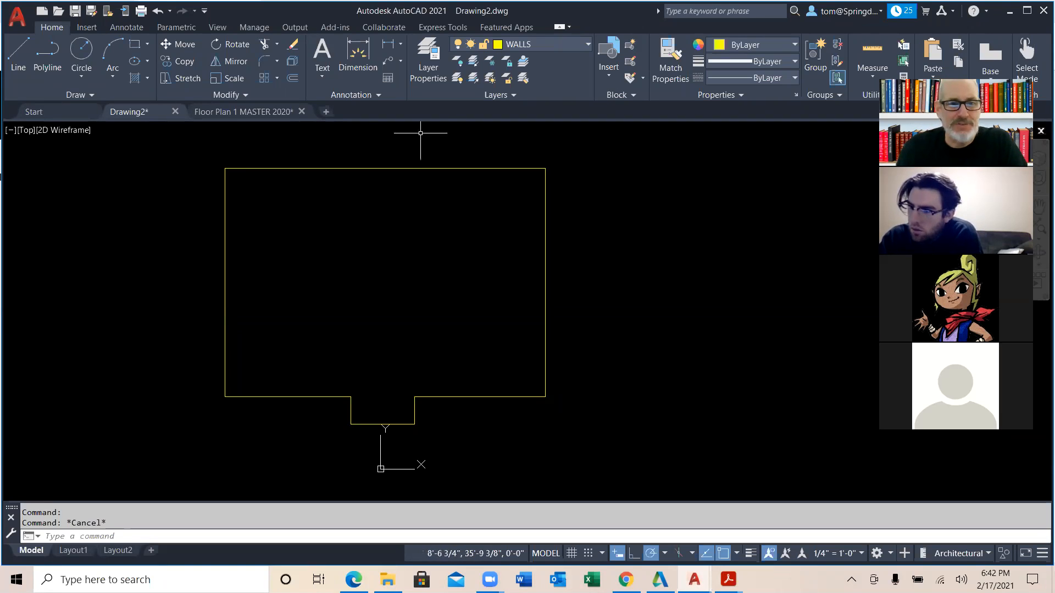
{"action": "left_click", "coordinate": [249, 92]}
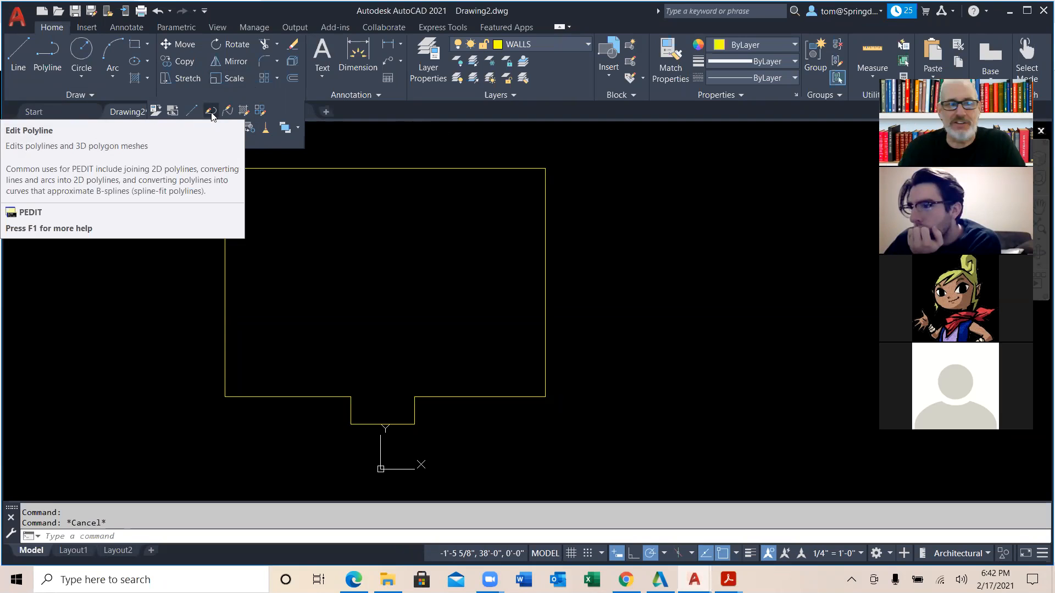
{"action": "left_click", "coordinate": [211, 111]}
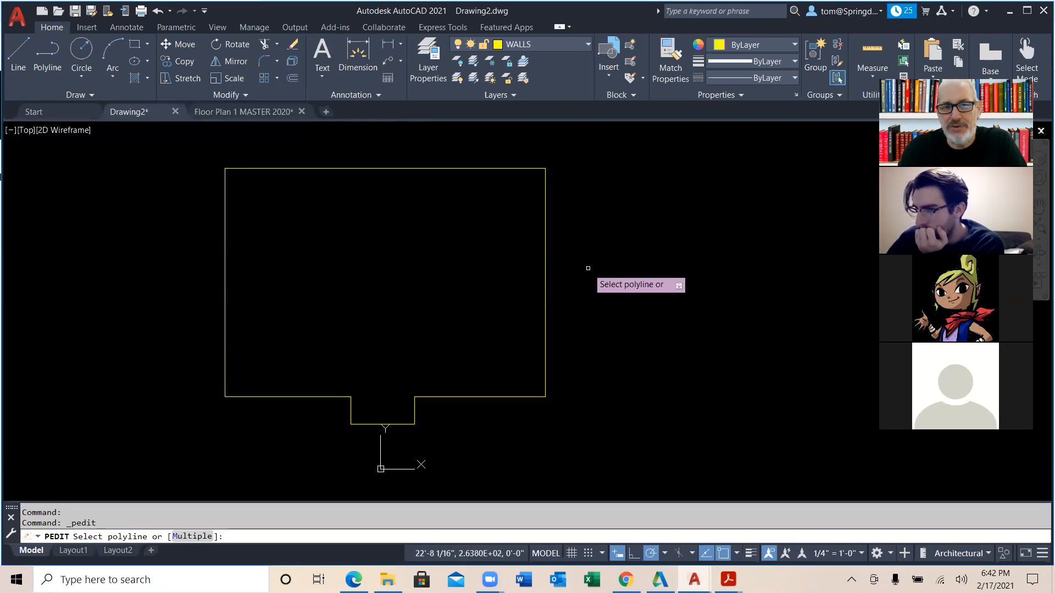
{"action": "key", "text": "Escape"}
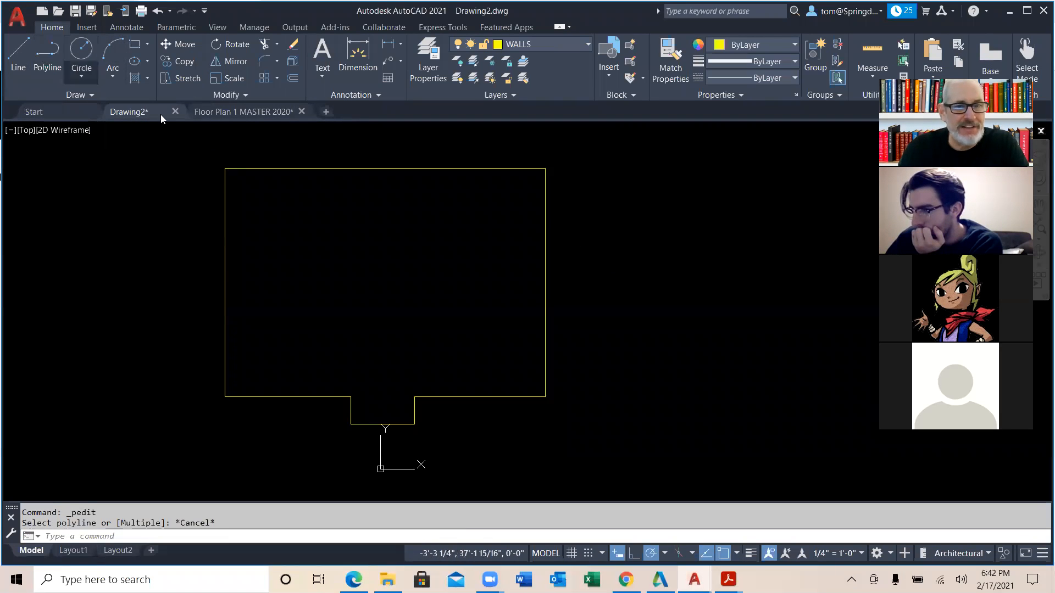
{"action": "left_click", "coordinate": [681, 281]}
{"action": "key", "text": "Escape"}
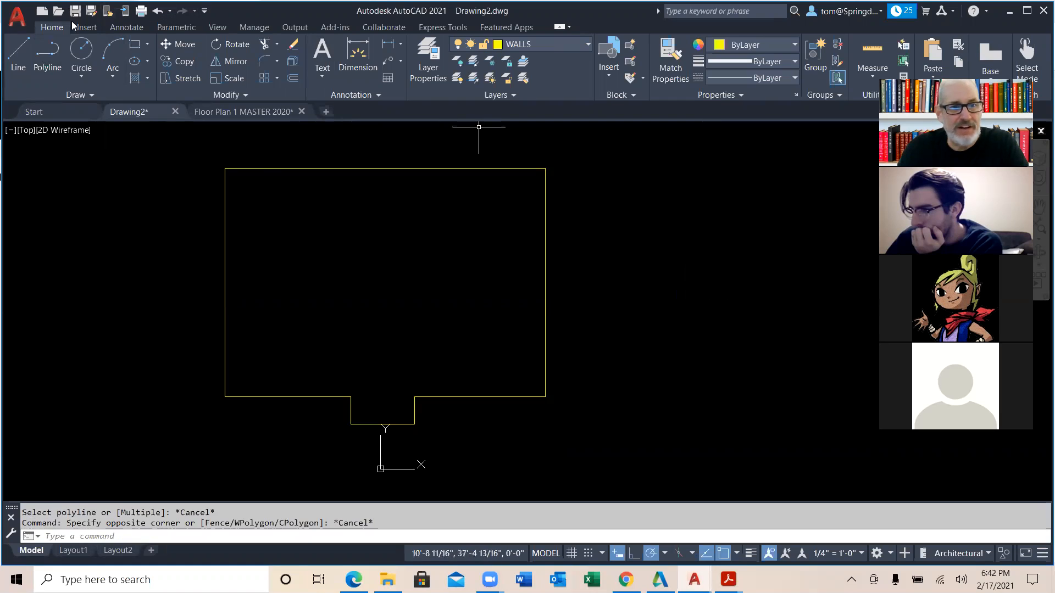
Draw a trial open polyline of four segments to the right of the plan, select it as one object and delete it.
{"action": "left_click", "coordinate": [54, 59]}
{"action": "left_click", "coordinate": [650, 295]}
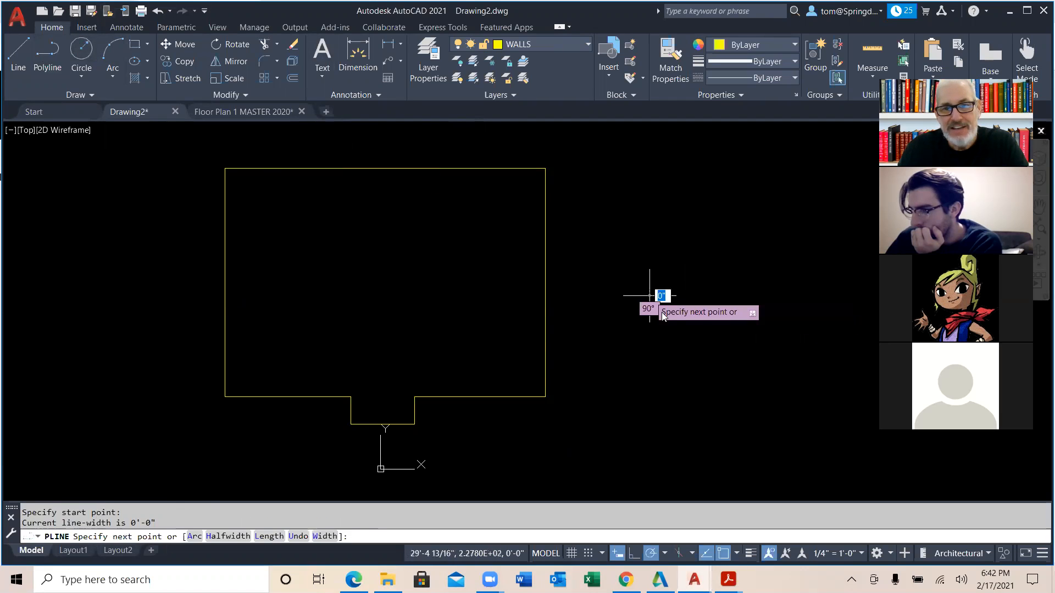
{"action": "left_click", "coordinate": [701, 336]}
{"action": "left_click", "coordinate": [732, 287]}
{"action": "left_click", "coordinate": [666, 219]}
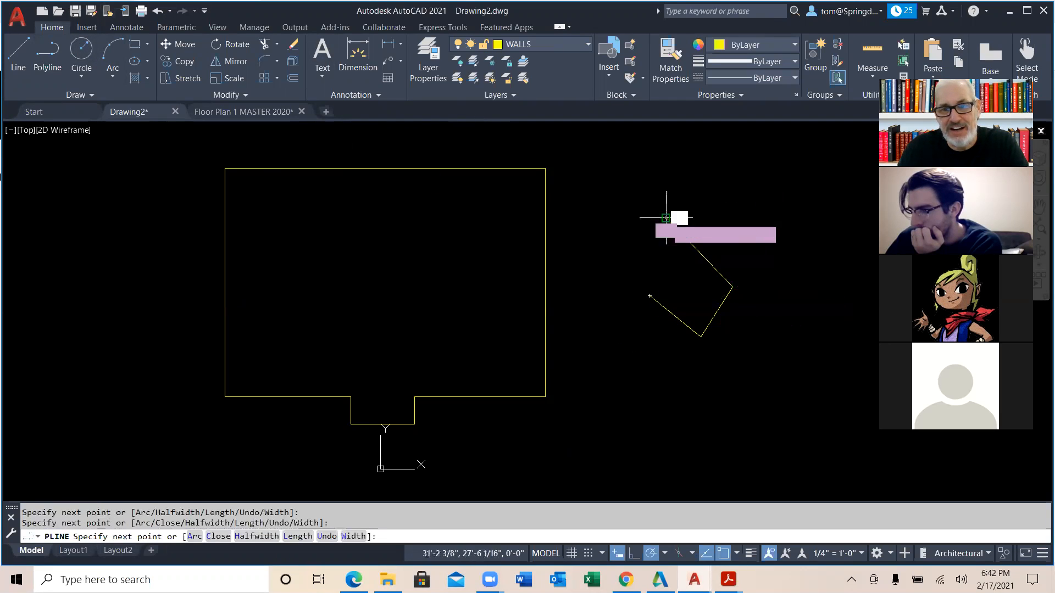
{"action": "right_click", "coordinate": [652, 269]}
{"action": "left_click", "coordinate": [659, 277]}
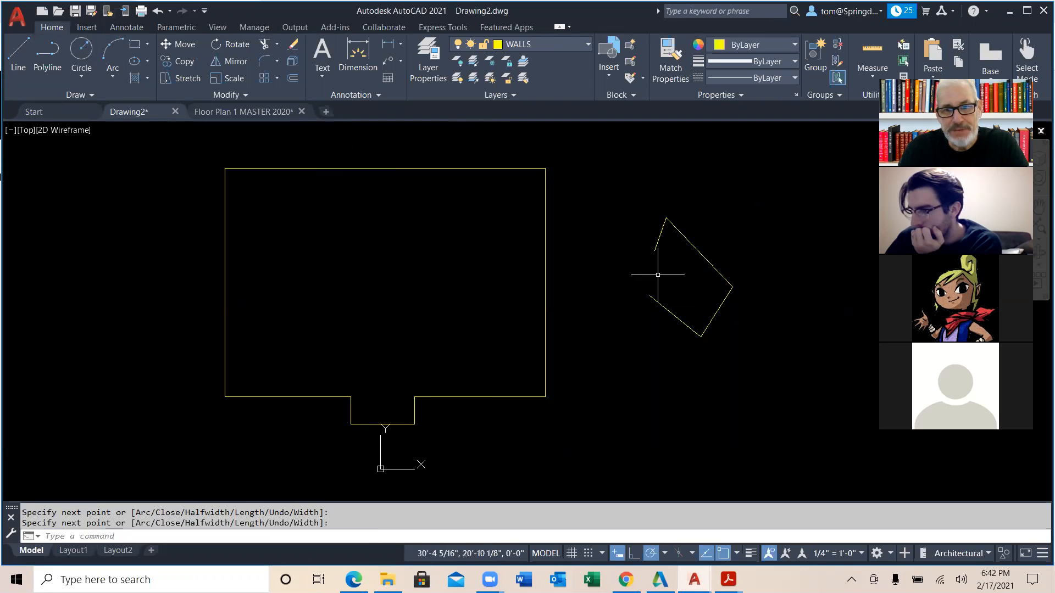
{"action": "left_click", "coordinate": [658, 243]}
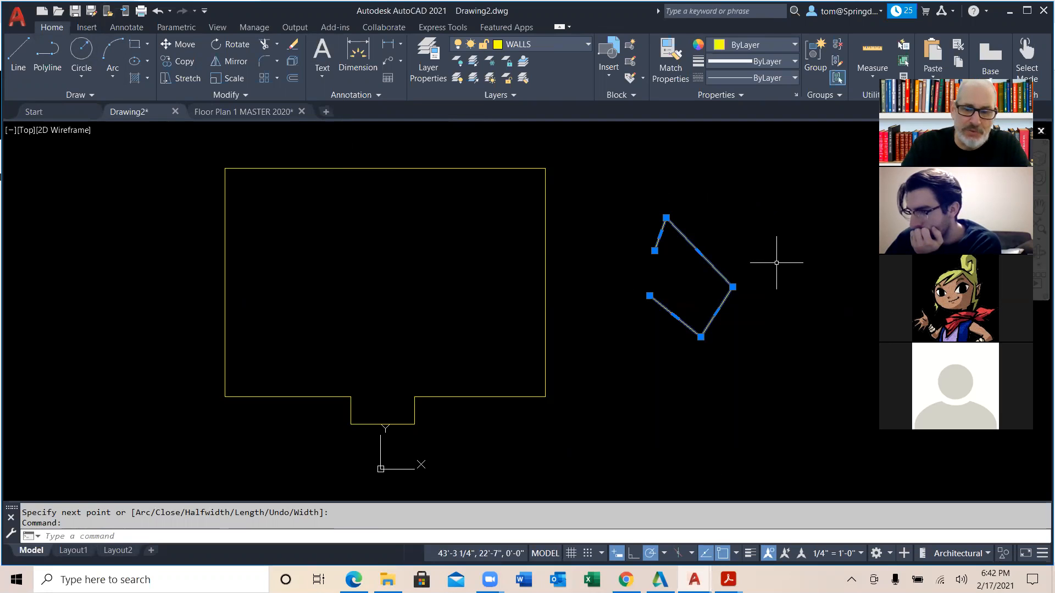
{"action": "key", "text": "Delete"}
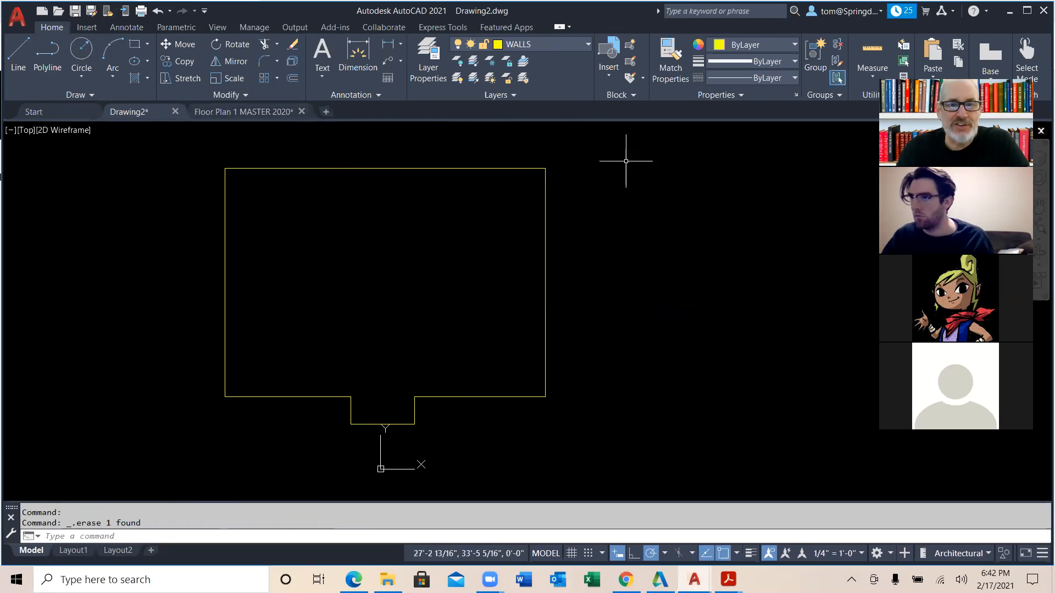
Convert the plan's right exterior wall line into a polyline with Edit Polyline and leave the command.
{"action": "left_click", "coordinate": [609, 147]}
{"action": "left_click", "coordinate": [101, 458]}
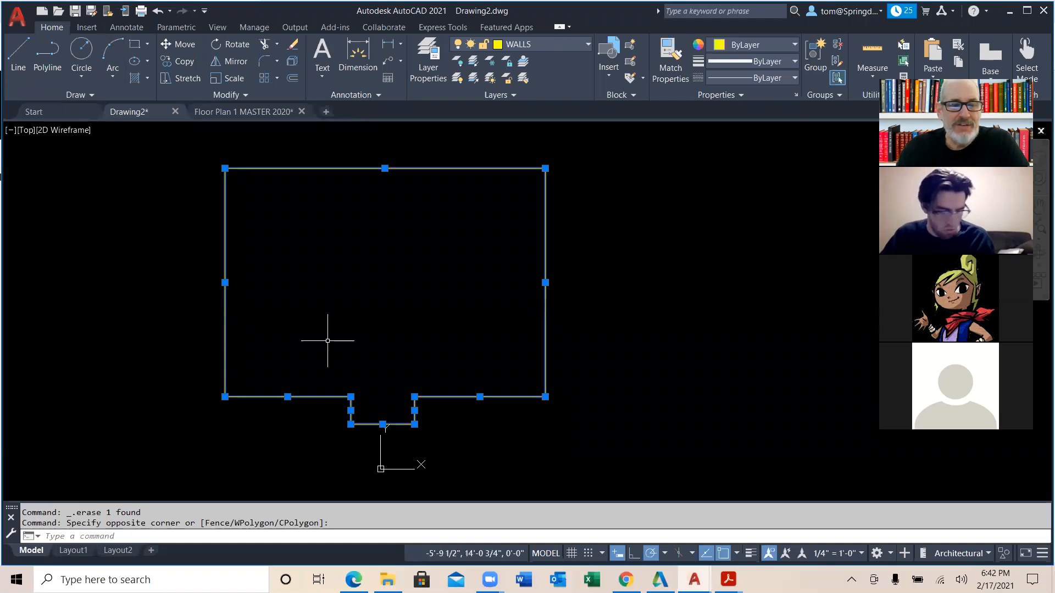
{"action": "left_click", "coordinate": [261, 96]}
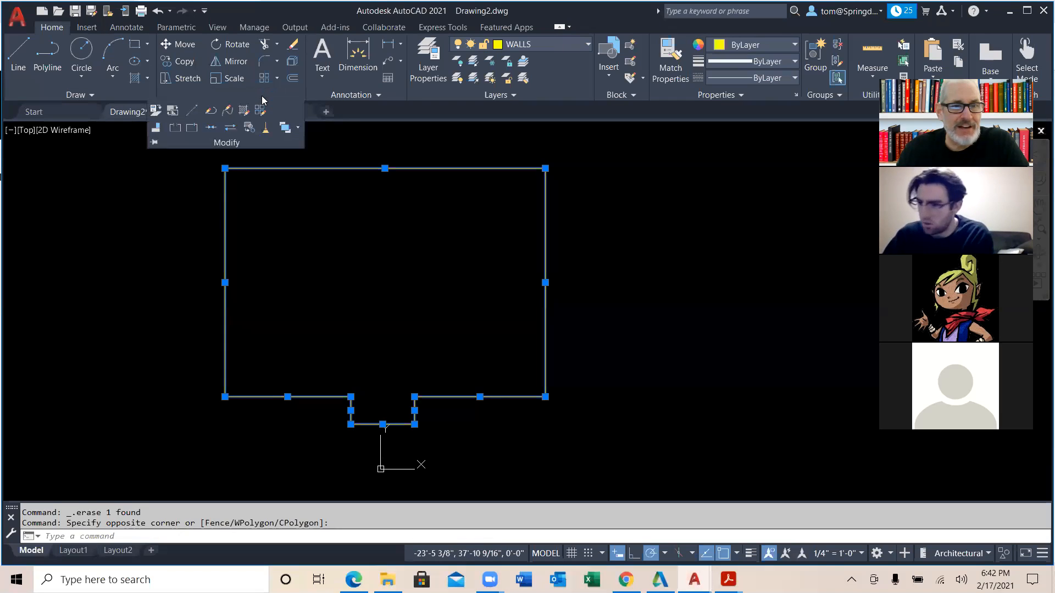
{"action": "left_click", "coordinate": [212, 115]}
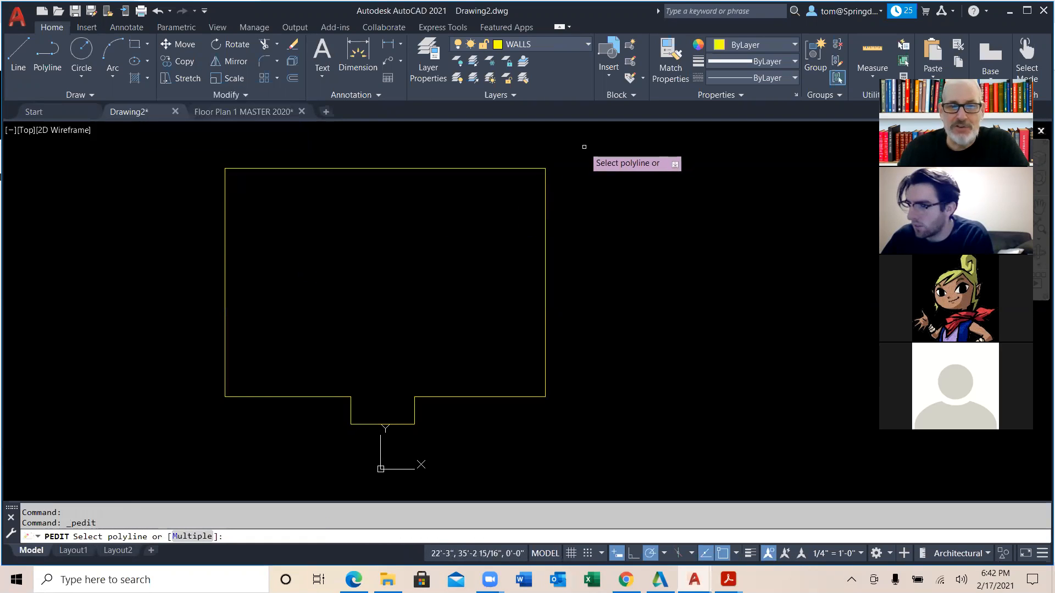
{"action": "left_click", "coordinate": [545, 192]}
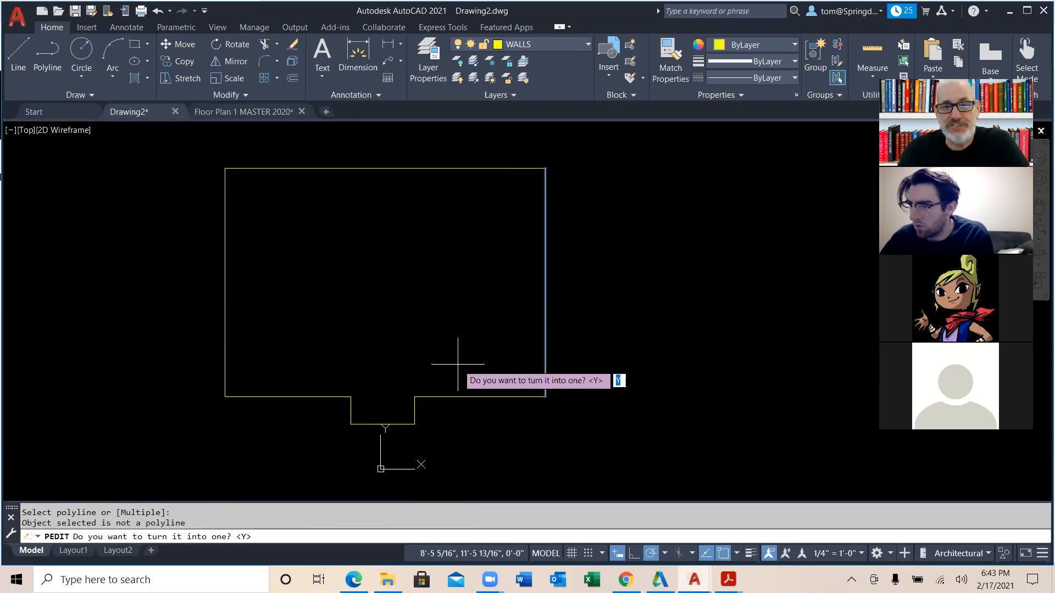
{"action": "key", "text": "Return"}
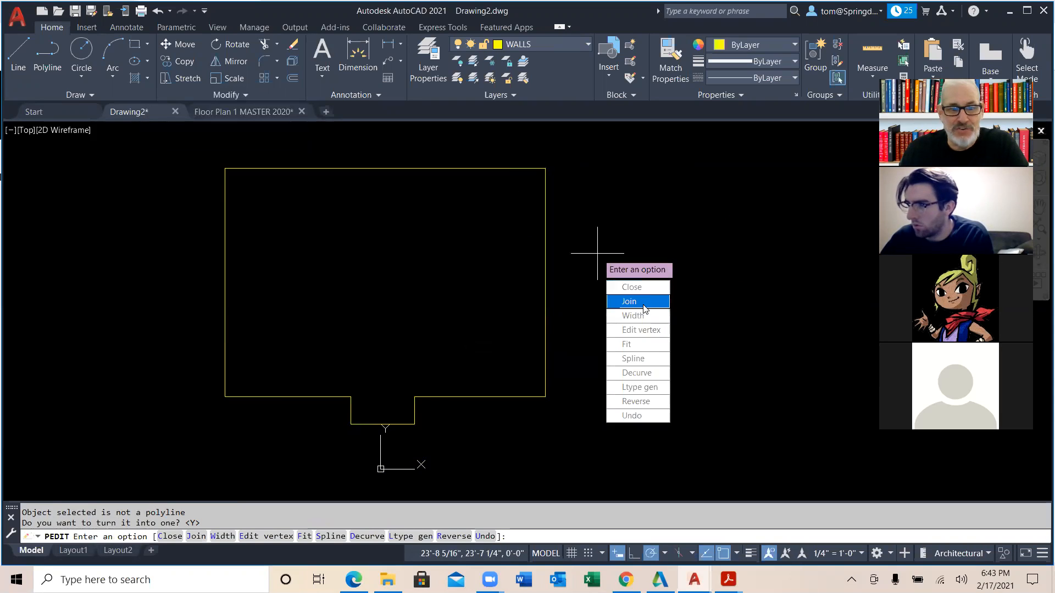
{"action": "key", "text": "Escape"}
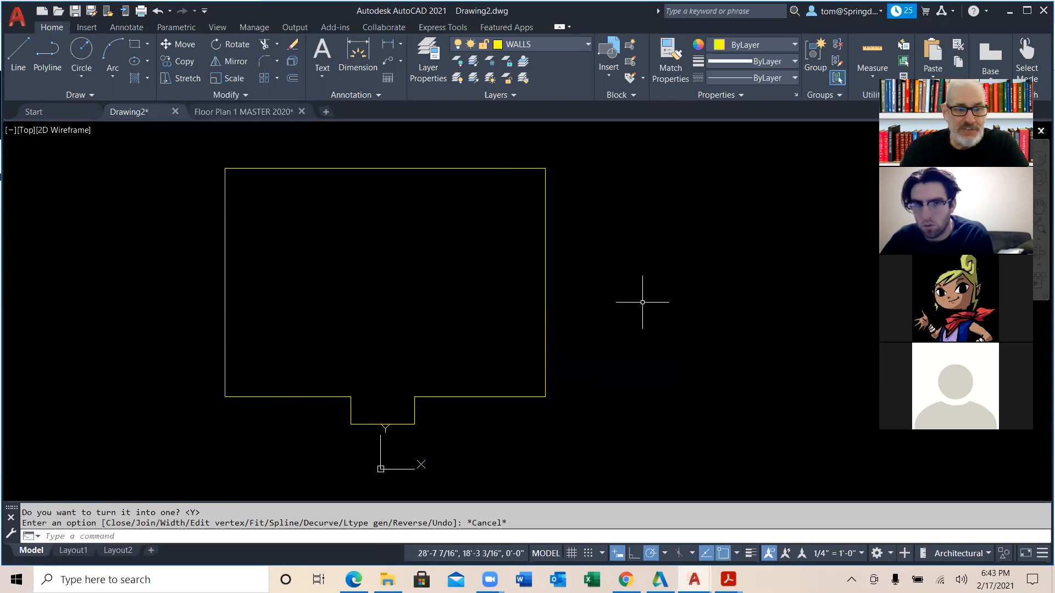
Join all the exterior wall lines to the right wall polyline with Edit Polyline, select the outline to check it and clear the selection.
{"action": "key", "text": "Return"}
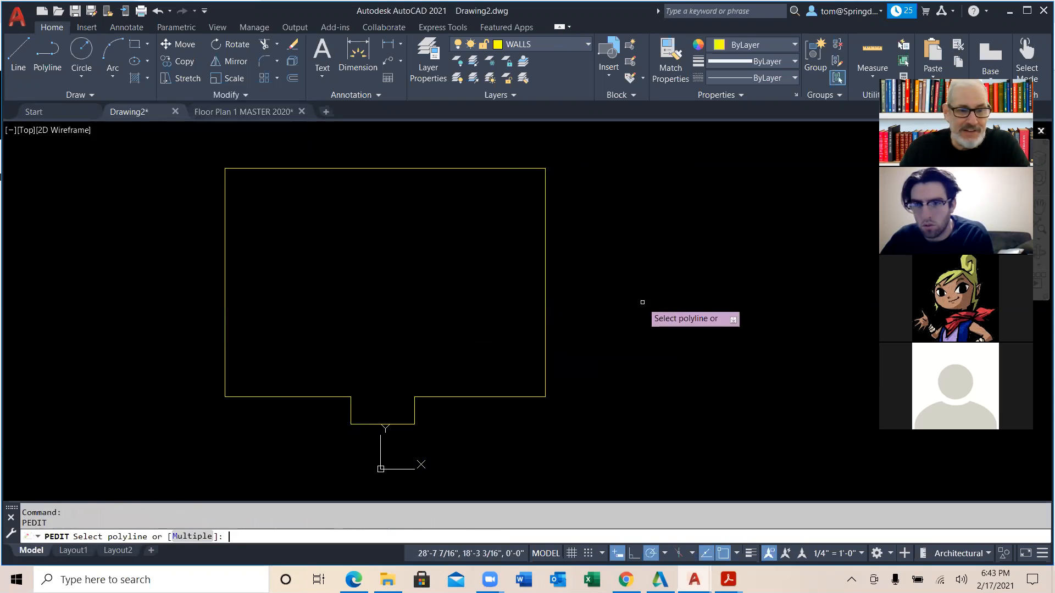
{"action": "left_click", "coordinate": [546, 287]}
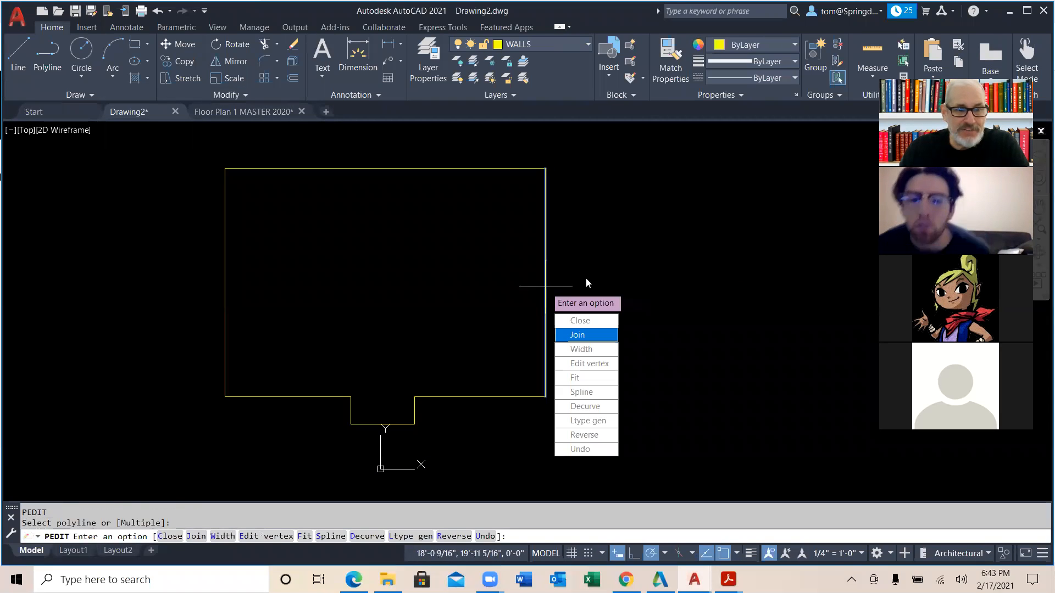
{"action": "left_click", "coordinate": [598, 335]}
{"action": "left_click", "coordinate": [584, 151]}
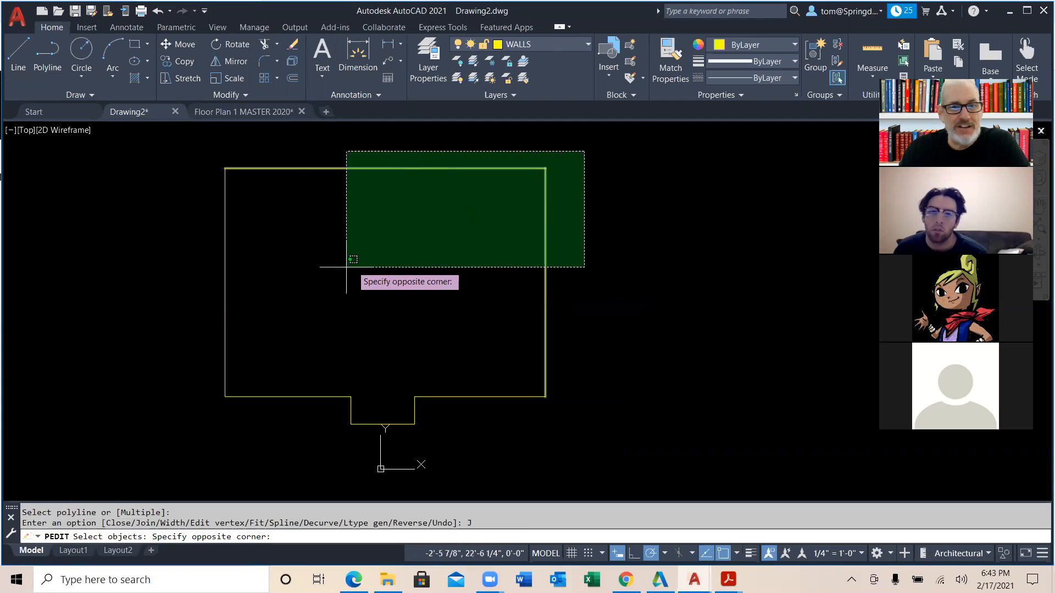
{"action": "left_click", "coordinate": [148, 455]}
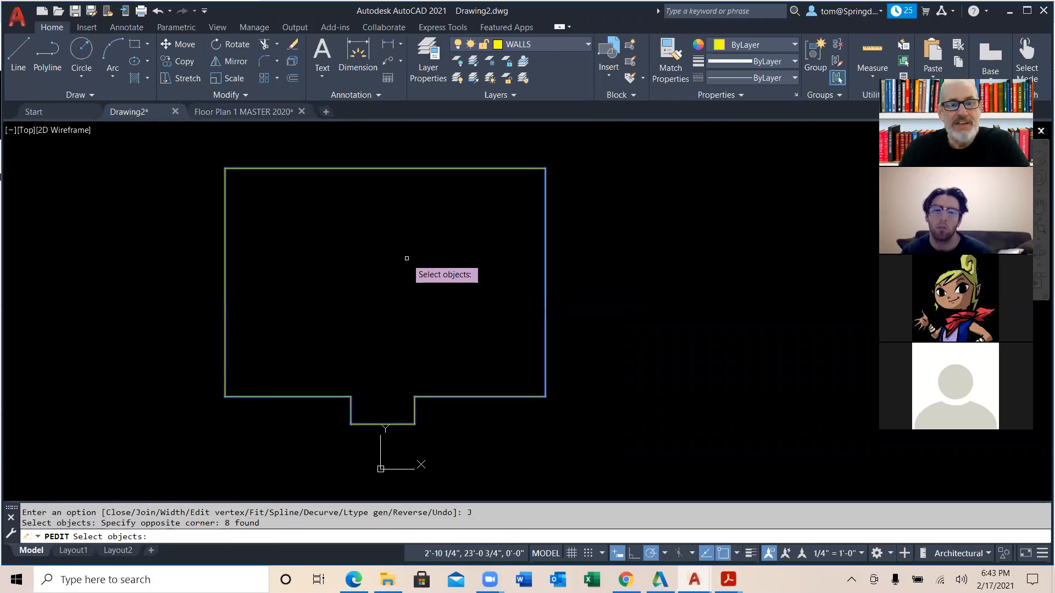
{"action": "key", "text": "Return"}
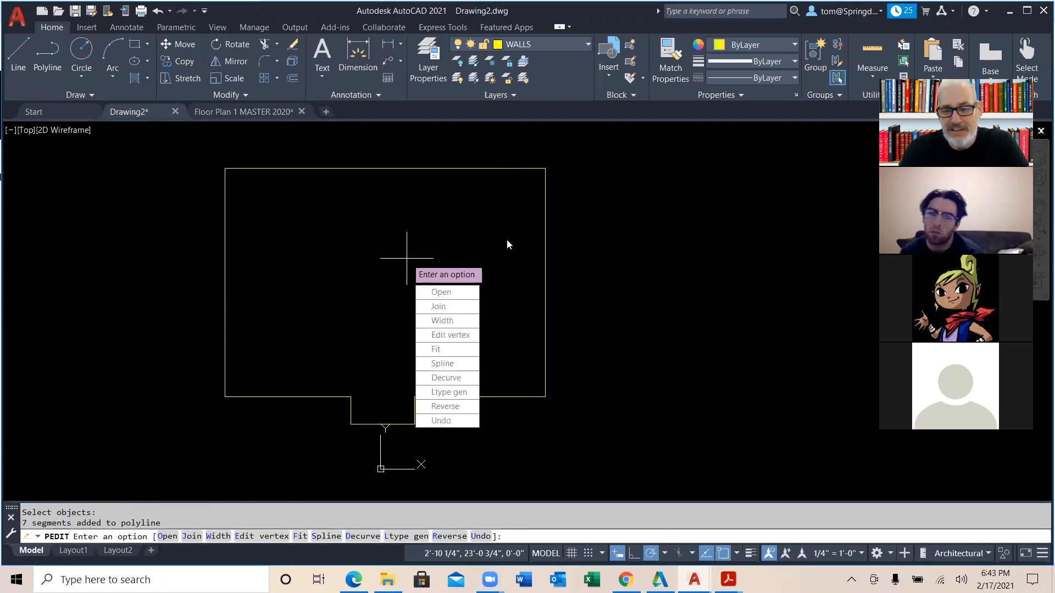
{"action": "key", "text": "Return"}
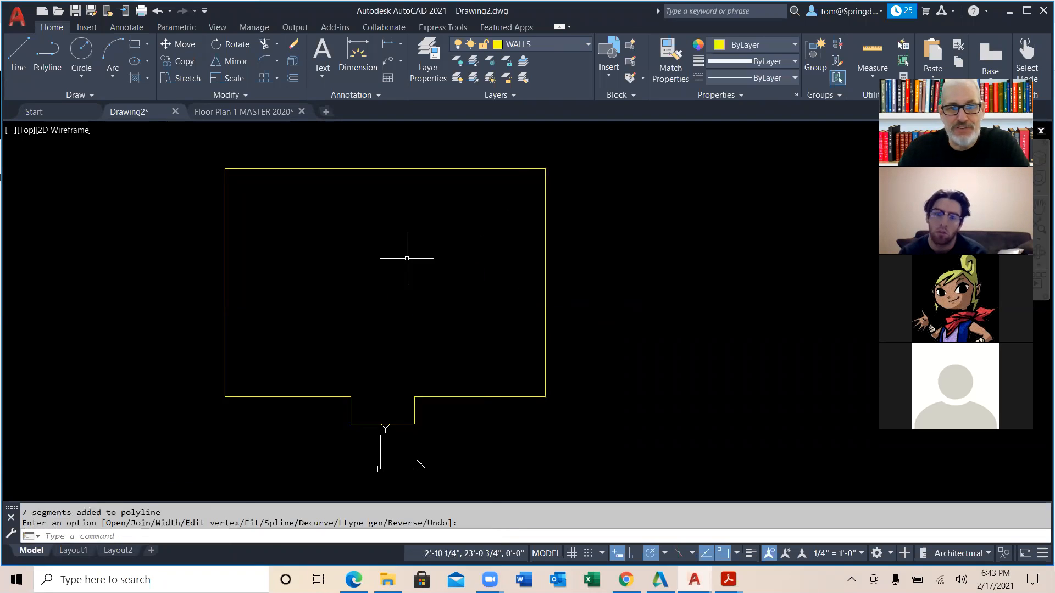
{"action": "left_click", "coordinate": [545, 252]}
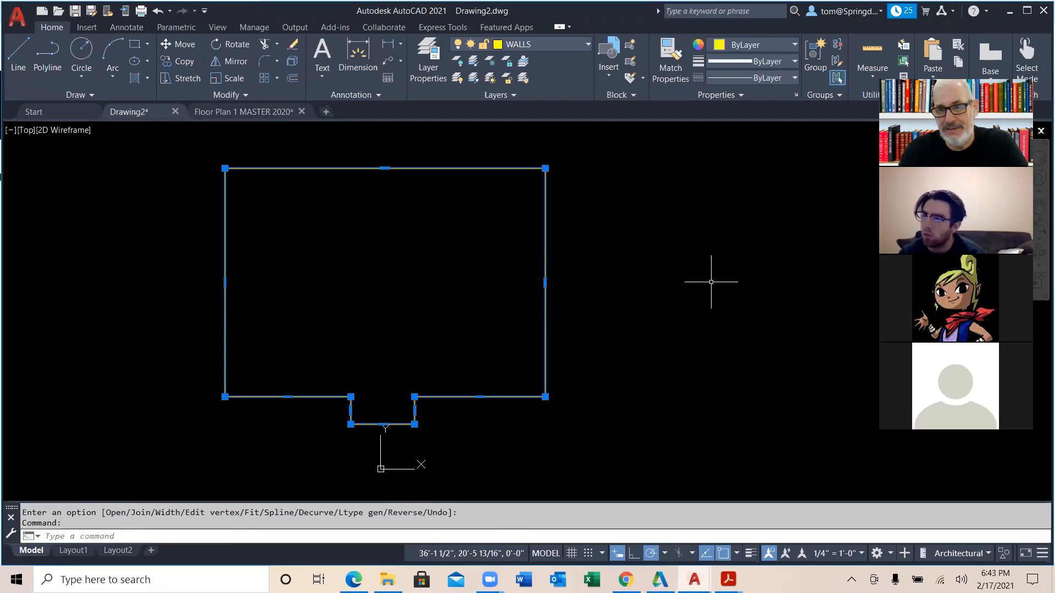
{"action": "key", "text": "Escape"}
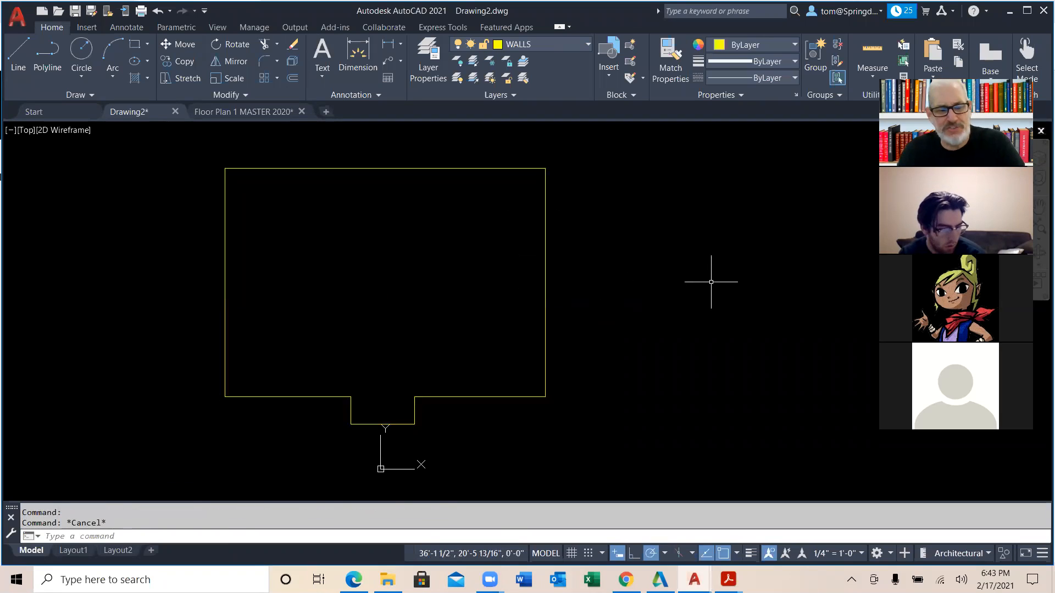
Undo the polyline join and conversion, check the right exterior wall by selecting it, and clear the selection.
{"action": "key", "text": "ctrl+z"}
{"action": "key", "text": "ctrl+z"}
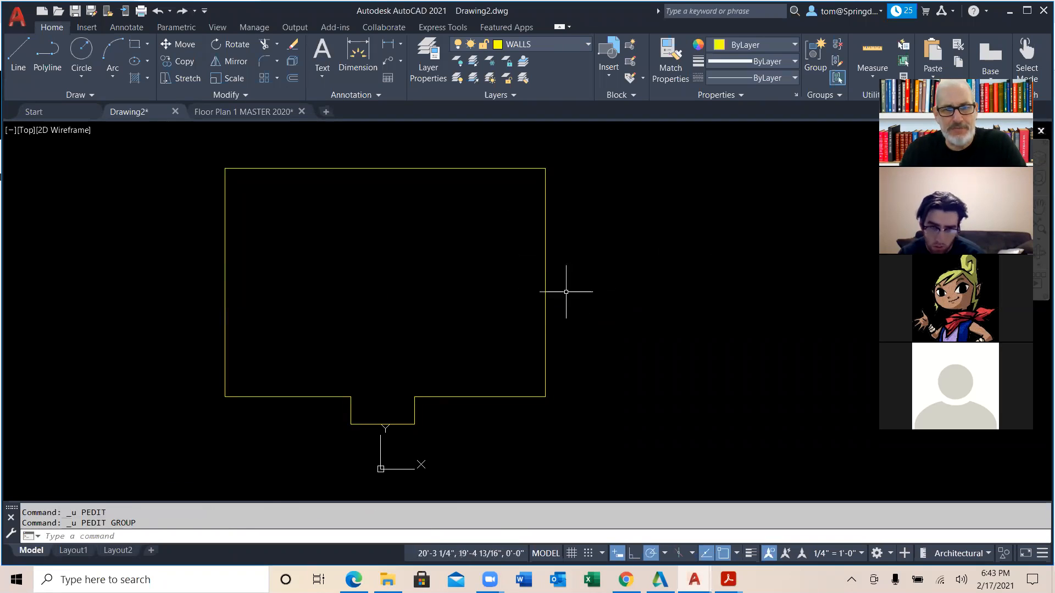
{"action": "left_click", "coordinate": [545, 298]}
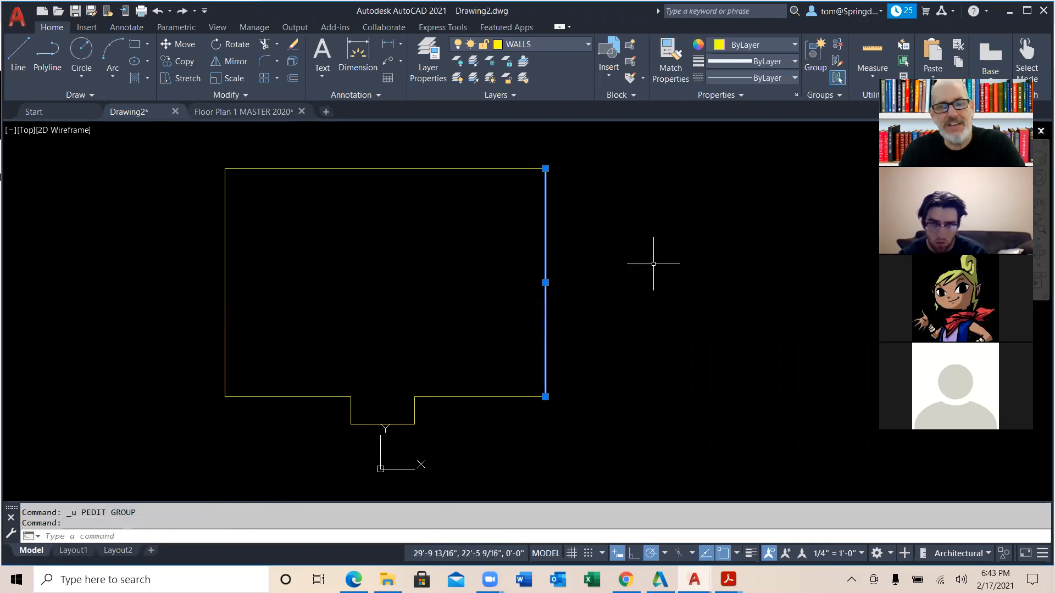
{"action": "key", "text": "Escape"}
Try out crossing, window and lasso selections around the plan and in the empty area beside it.
{"action": "left_click", "coordinate": [639, 154]}
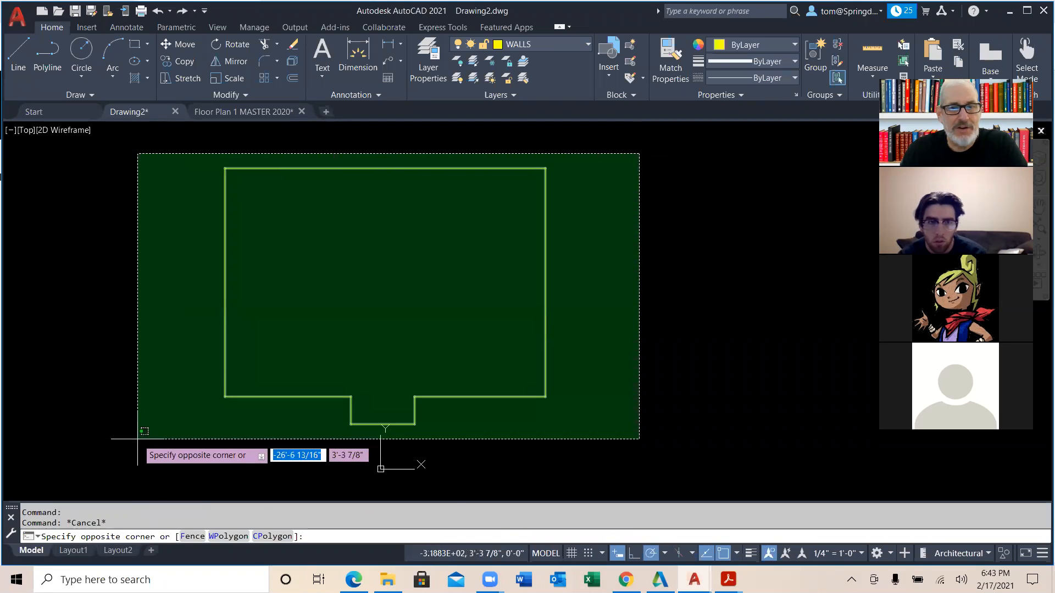
{"action": "left_click", "coordinate": [654, 146]}
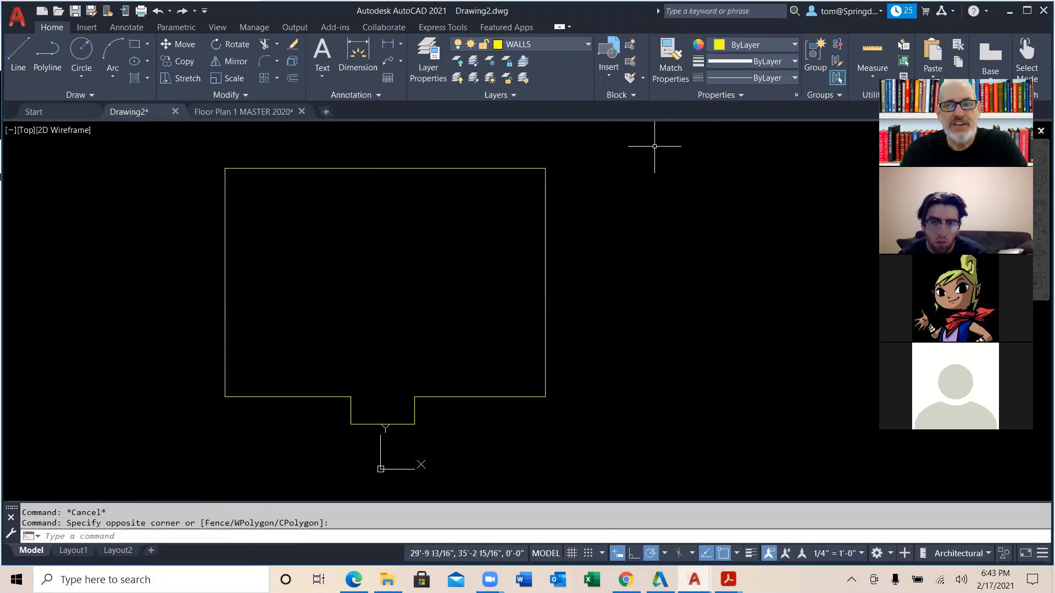
{"action": "left_click", "coordinate": [764, 143]}
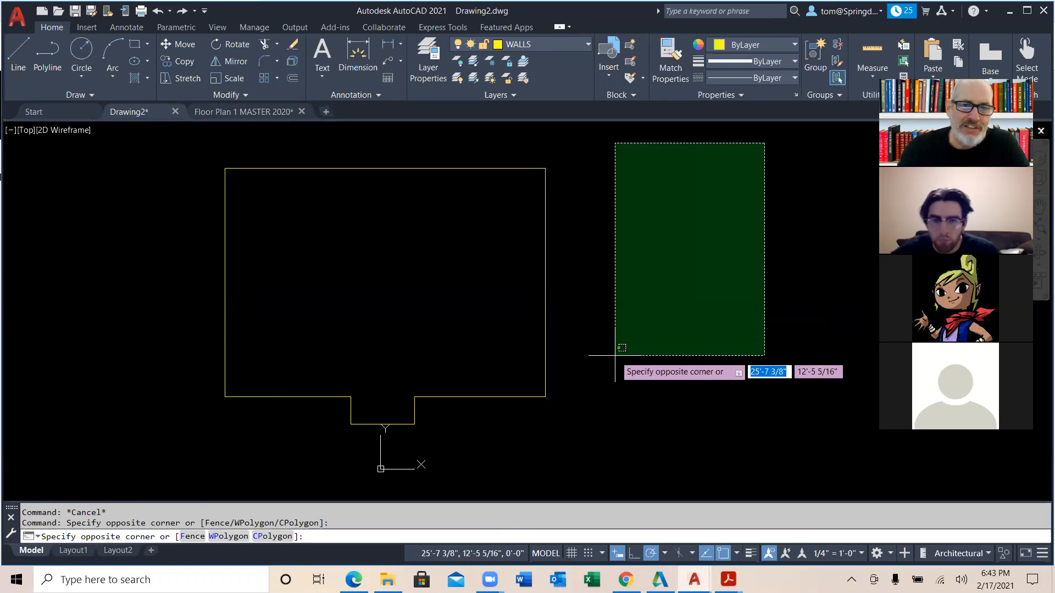
{"action": "left_click", "coordinate": [662, 370]}
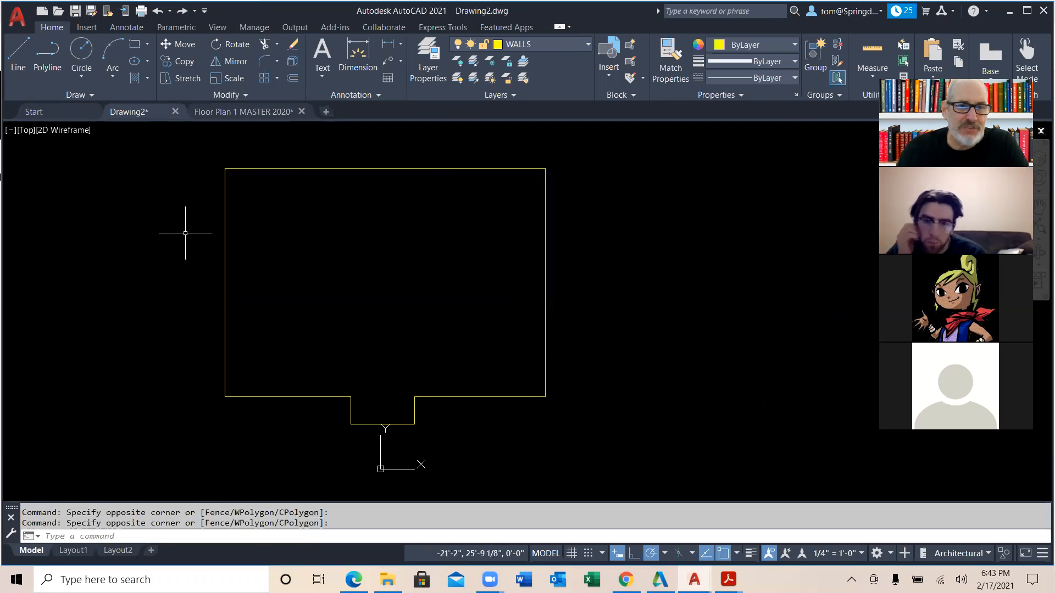
{"action": "left_click", "coordinate": [185, 155]}
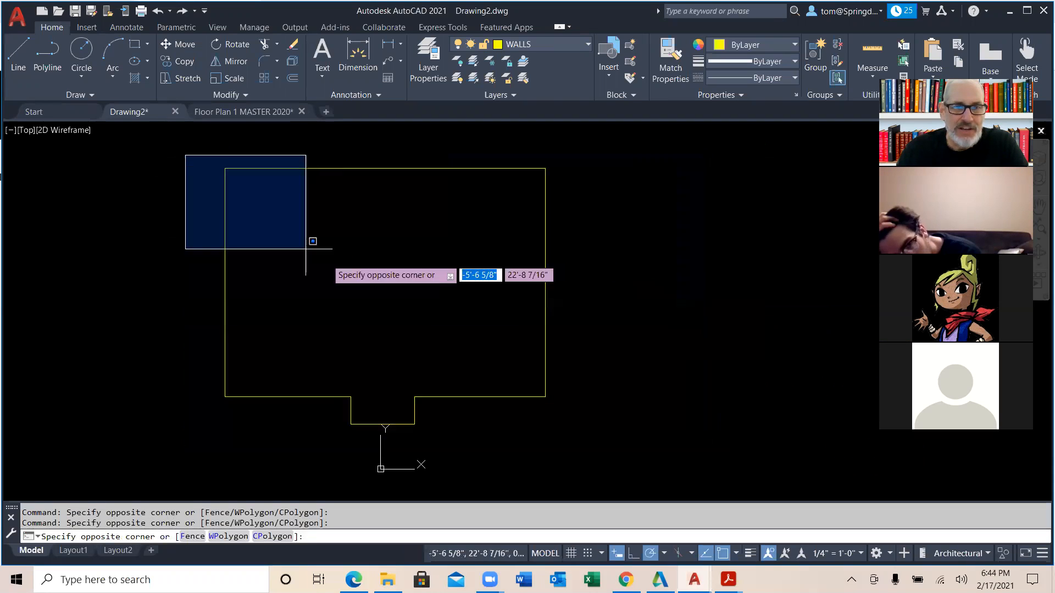
{"action": "left_click", "coordinate": [192, 198]}
{"action": "mouse_move", "coordinate": [176, 158]}
{"action": "left_mouse_down"}
{"action": "mouse_move", "coordinate": [308, 150]}
{"action": "mouse_move", "coordinate": [489, 183]}
{"action": "mouse_move", "coordinate": [577, 145]}
{"action": "mouse_move", "coordinate": [305, 327]}
{"action": "mouse_move", "coordinate": [384, 457]}
{"action": "mouse_move", "coordinate": [624, 322]}
{"action": "mouse_move", "coordinate": [552, 147]}
{"action": "mouse_move", "coordinate": [365, 134]}
{"action": "mouse_move", "coordinate": [165, 176]}
{"action": "mouse_move", "coordinate": [190, 382]}
{"action": "mouse_move", "coordinate": [313, 425]}
{"action": "mouse_move", "coordinate": [565, 380]}
{"action": "mouse_move", "coordinate": [631, 278]}
{"action": "mouse_move", "coordinate": [617, 229]}
{"action": "left_mouse_up"}
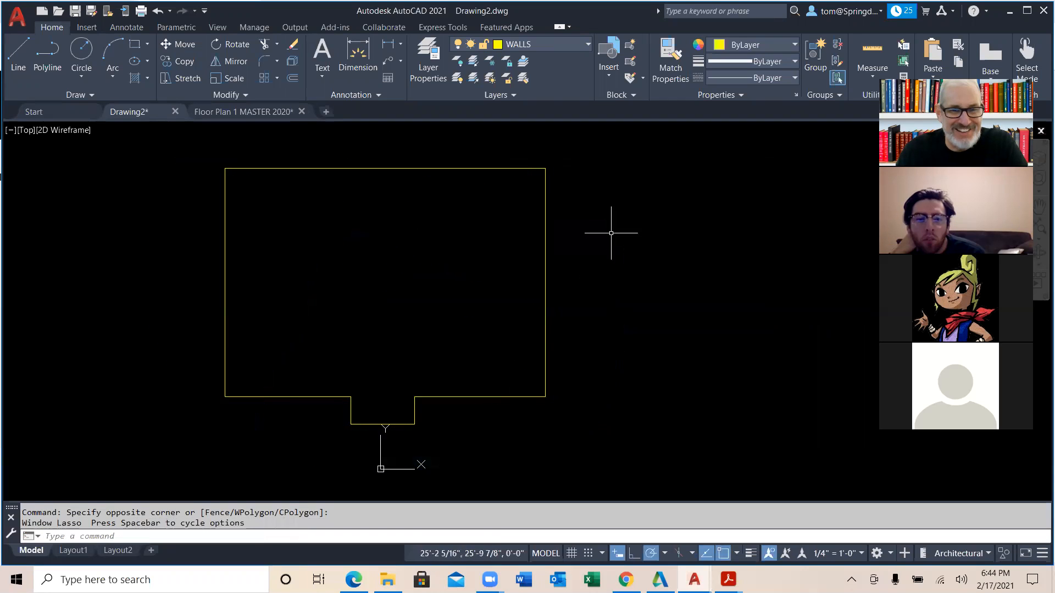
Select the entire exterior wall outline with a crossing window, join it into one polyline with Join, and check it by selecting it.
{"action": "left_click", "coordinate": [639, 144]}
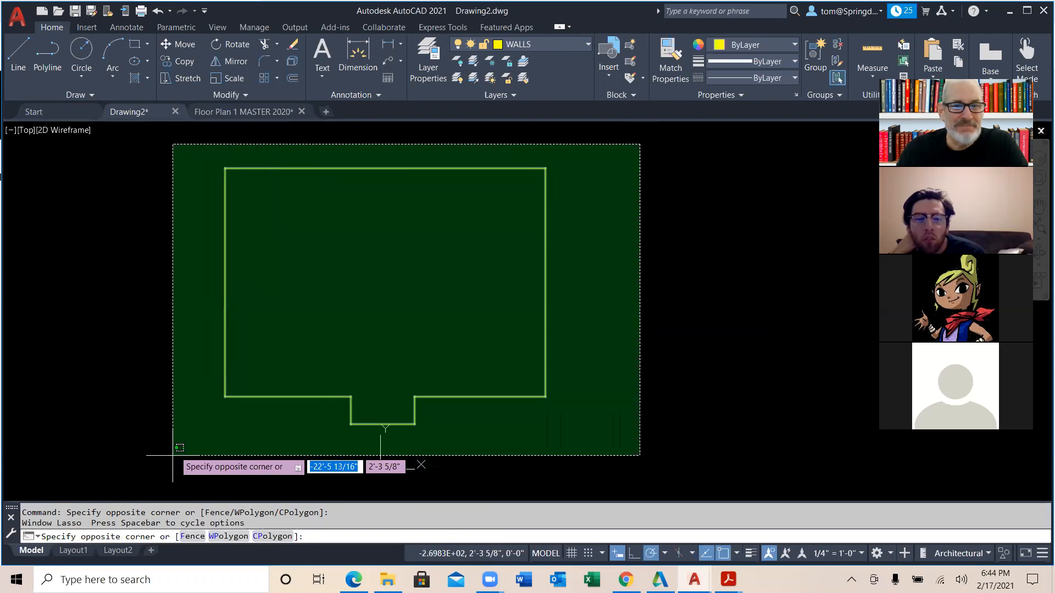
{"action": "left_click", "coordinate": [181, 435]}
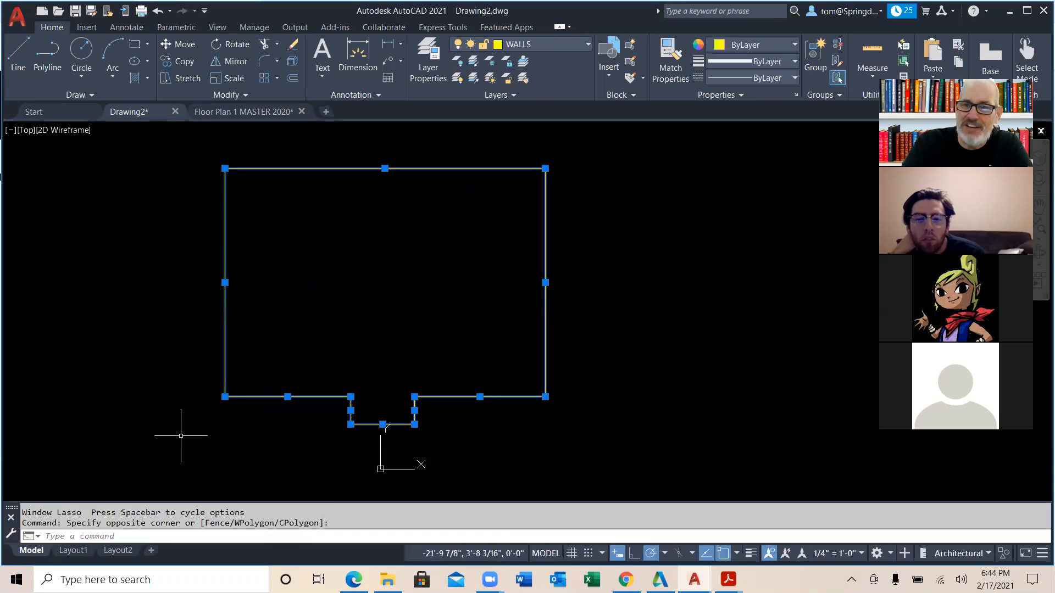
{"action": "type", "text": "J"}
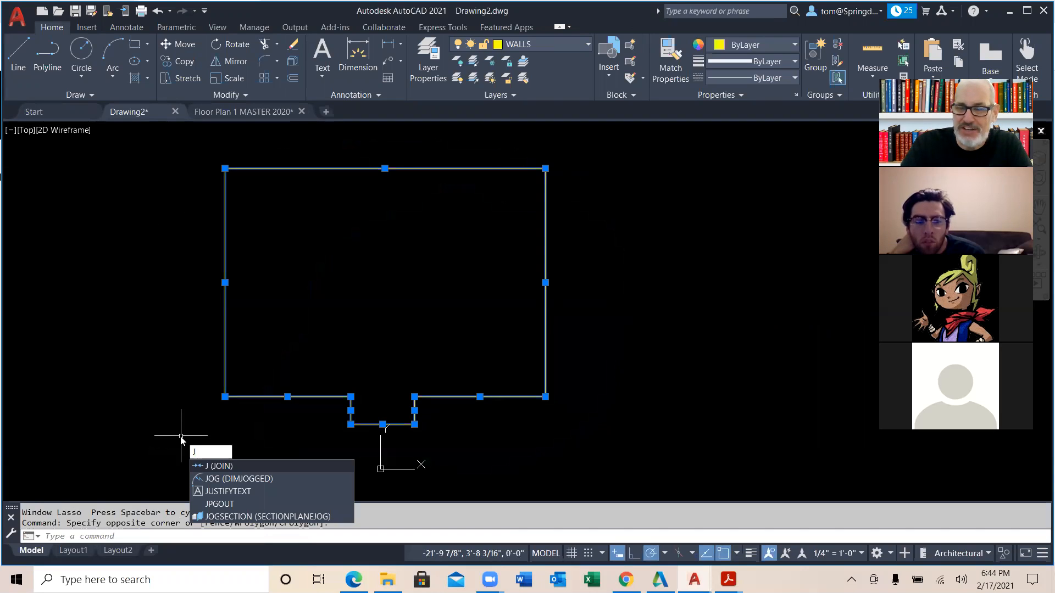
{"action": "key", "text": "Return"}
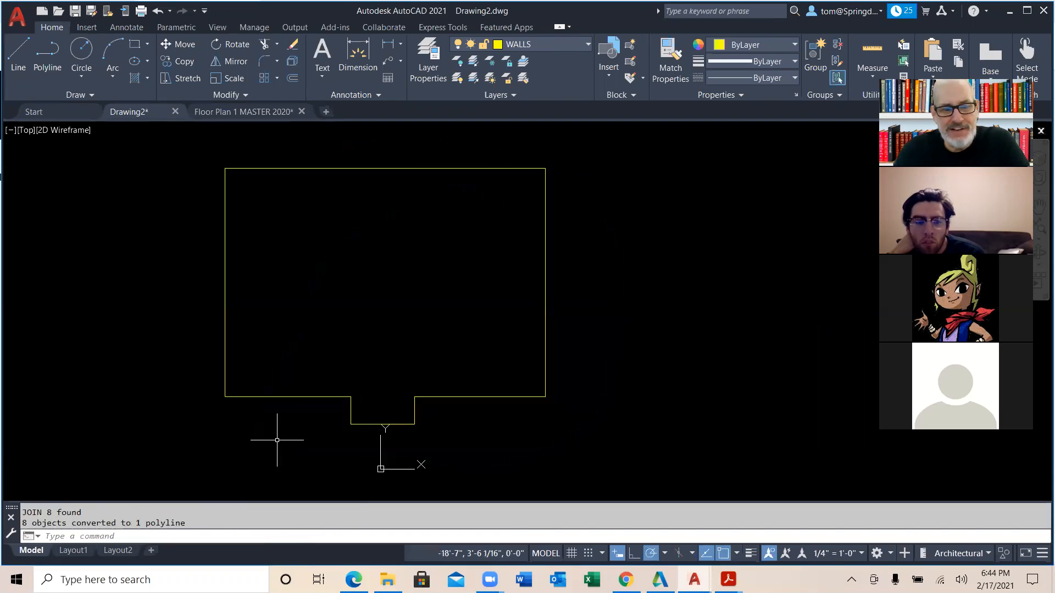
{"action": "left_click", "coordinate": [308, 397]}
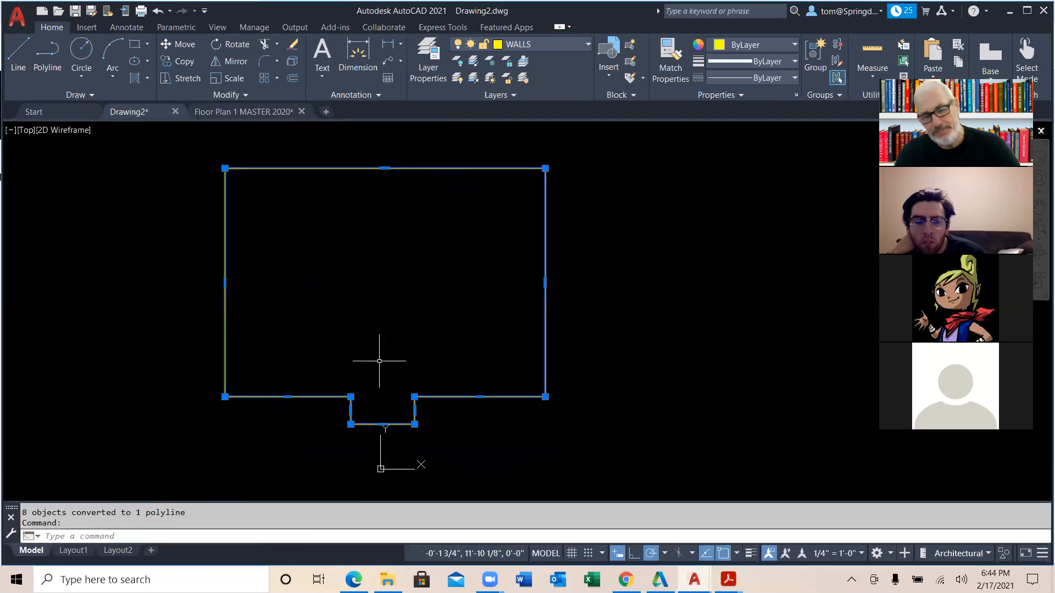
{"action": "key", "text": "Escape"}
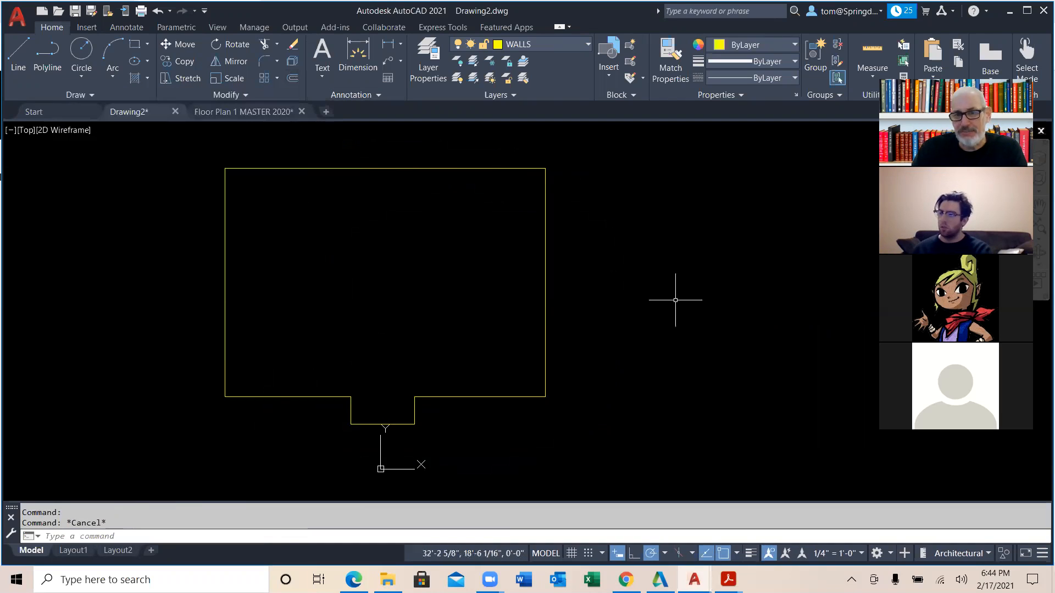
Start the Offset command for the exterior wall outline.
{"action": "type", "text": "O"}
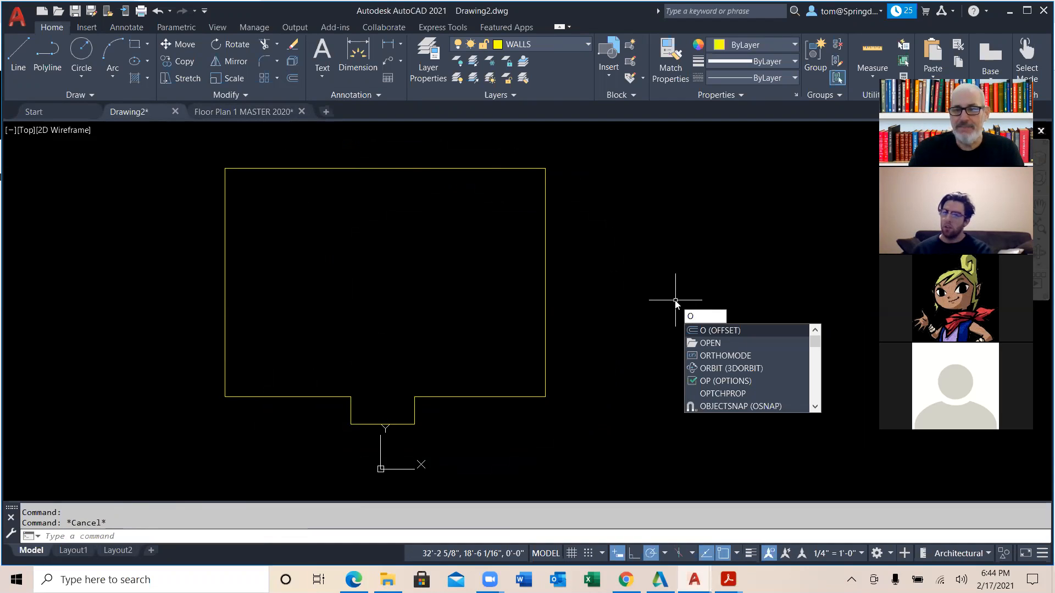
{"action": "key", "text": "Return"}
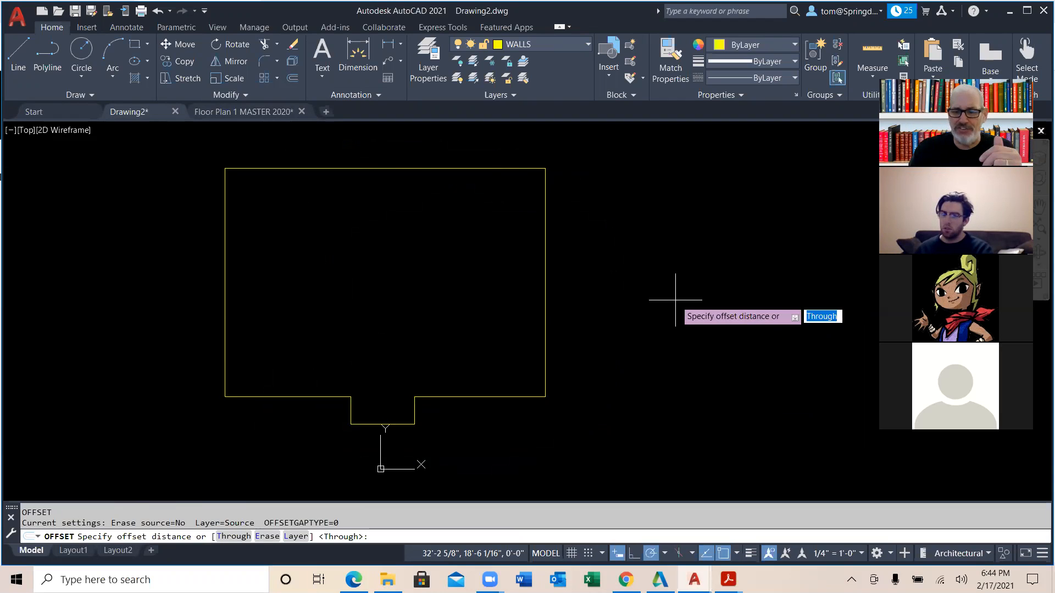
Offset the exterior wall outline 5" inward to form the inner face of the walls.
{"action": "type", "text": "5"}
{"action": "key", "text": "Return"}
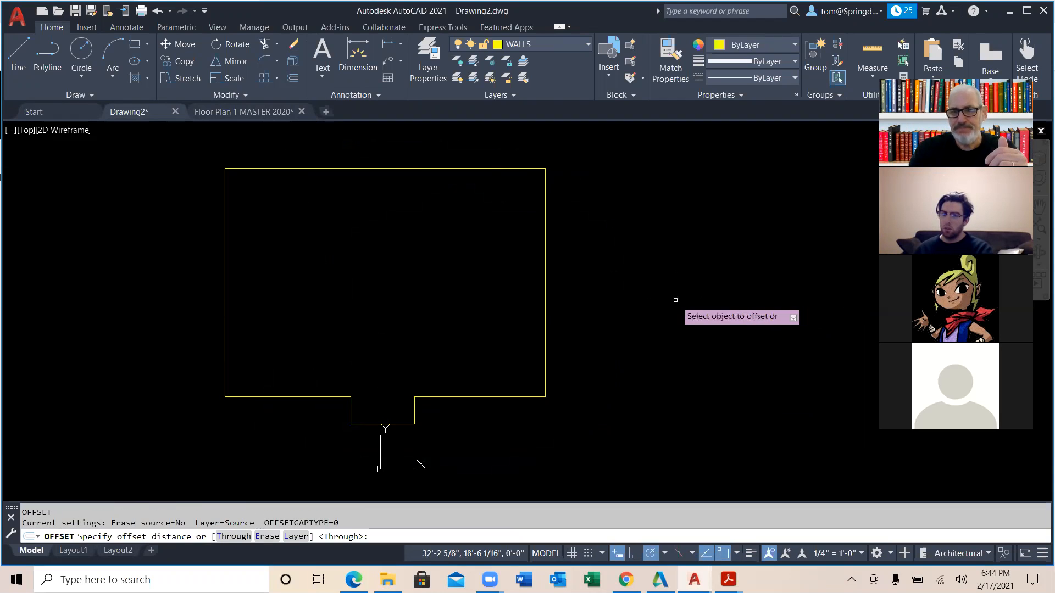
{"action": "left_click", "coordinate": [380, 170]}
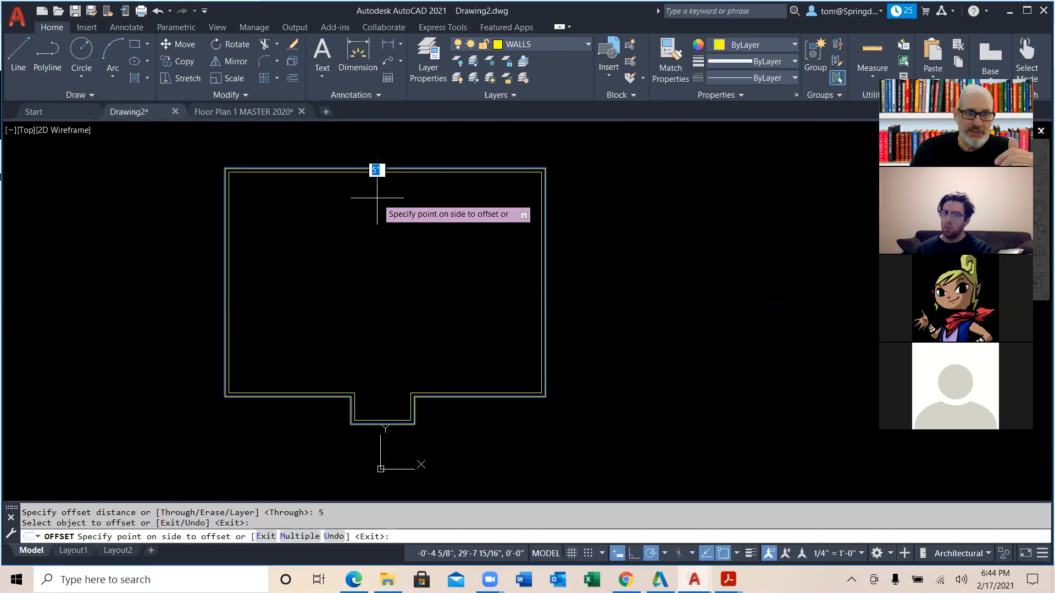
{"action": "left_click", "coordinate": [380, 175]}
{"action": "key", "text": "Escape"}
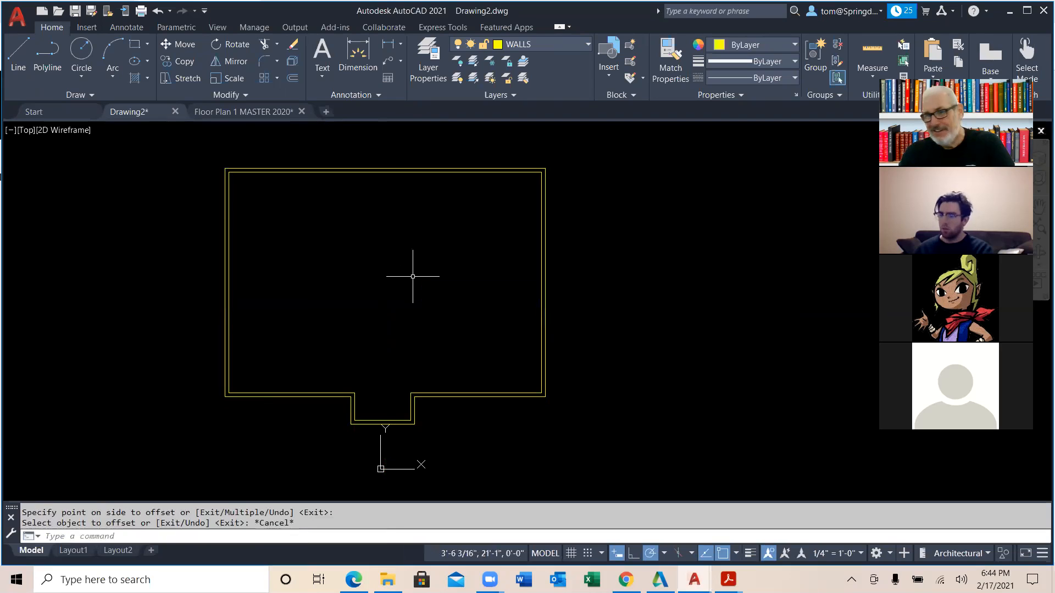
Save the drawing to the Desktop as "FLOOR PLAN 1 - " followed by the person's name.
{"action": "scroll", "coordinate": [412, 277], "scroll_direction": "up", "scroll_amount": 1}
{"action": "scroll", "coordinate": [410, 277], "scroll_direction": "down", "scroll_amount": 1}
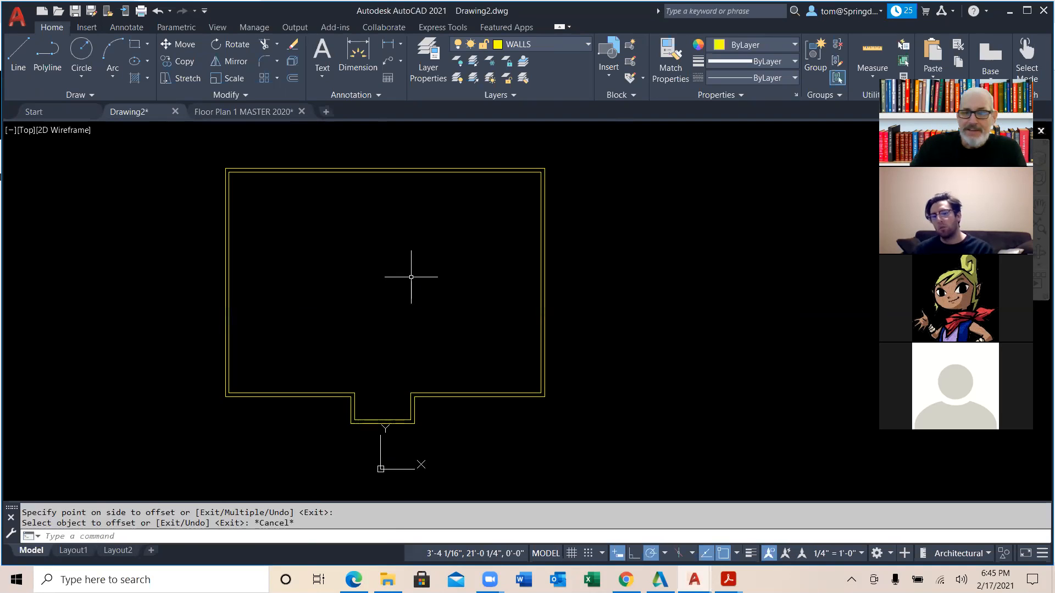
{"action": "middle_click_drag", "start_coordinate": [408, 271], "coordinate": [482, 275]}
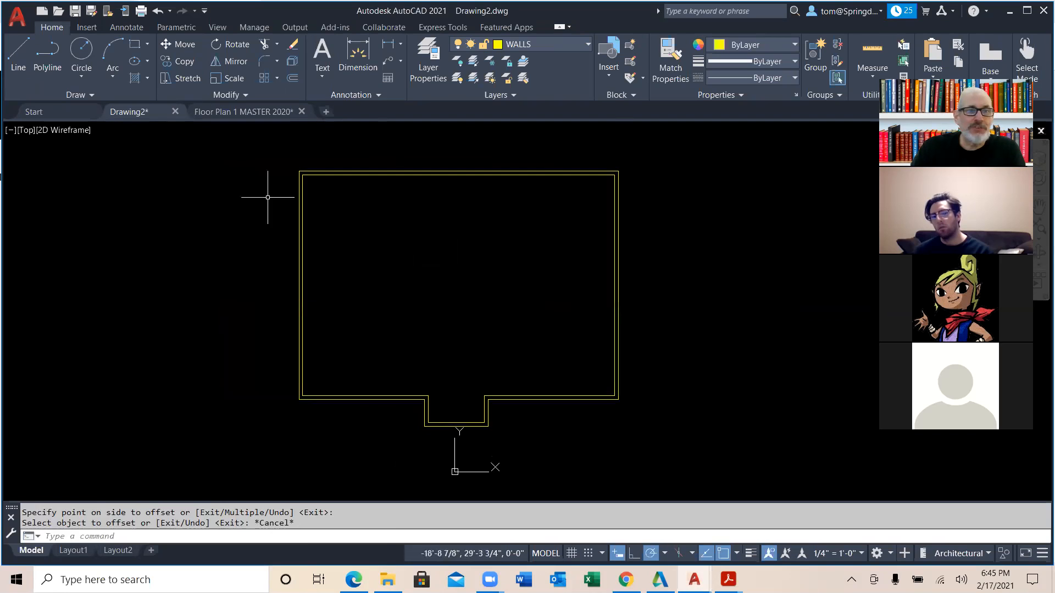
{"action": "left_click", "coordinate": [91, 11]}
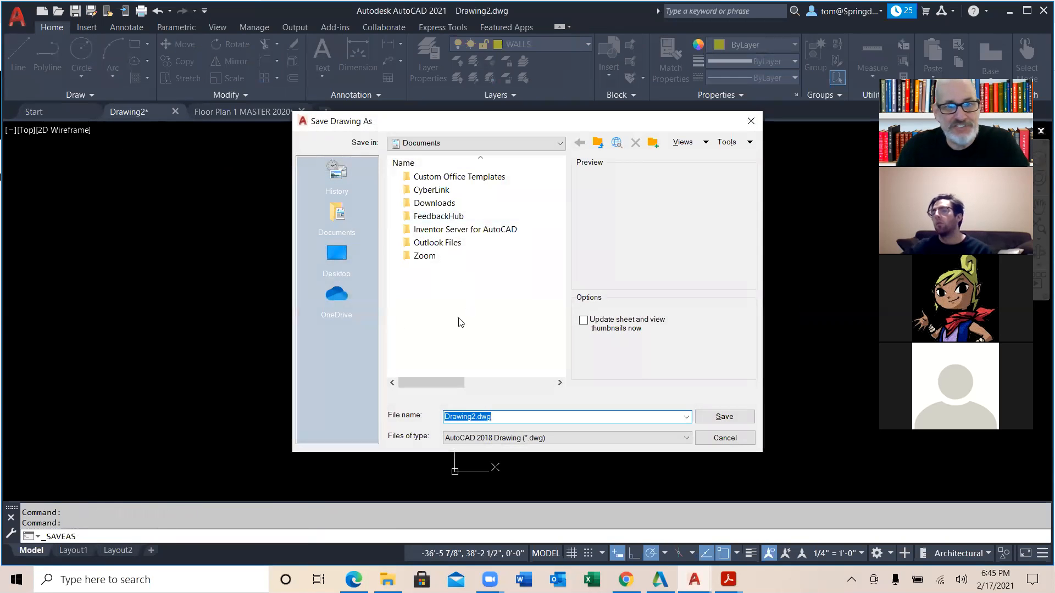
{"action": "left_click", "coordinate": [336, 256]}
{"action": "double_click", "coordinate": [540, 416]}
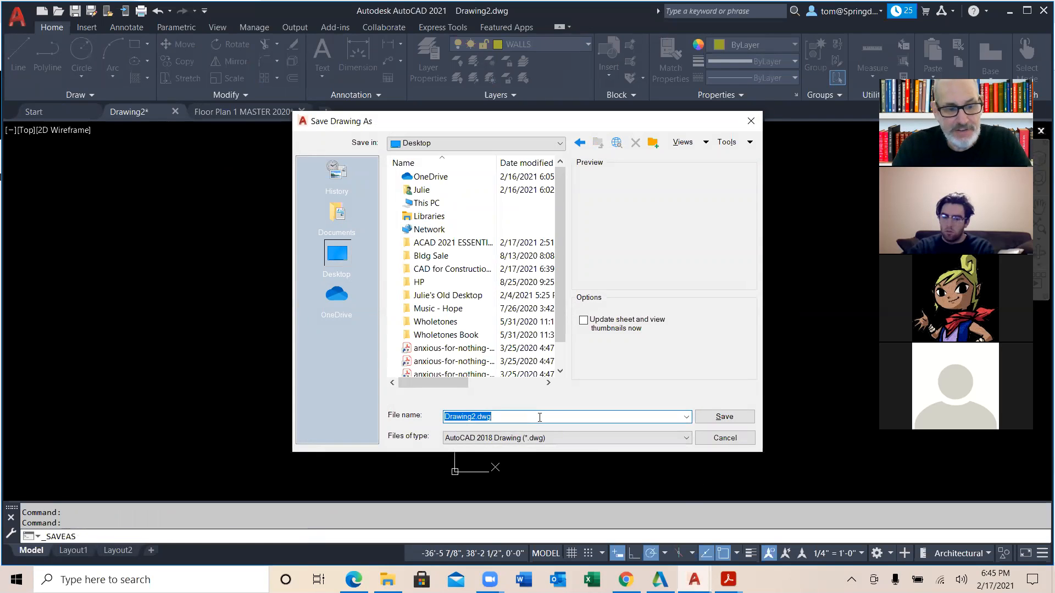
{"action": "type", "text": "FKIIR==="}
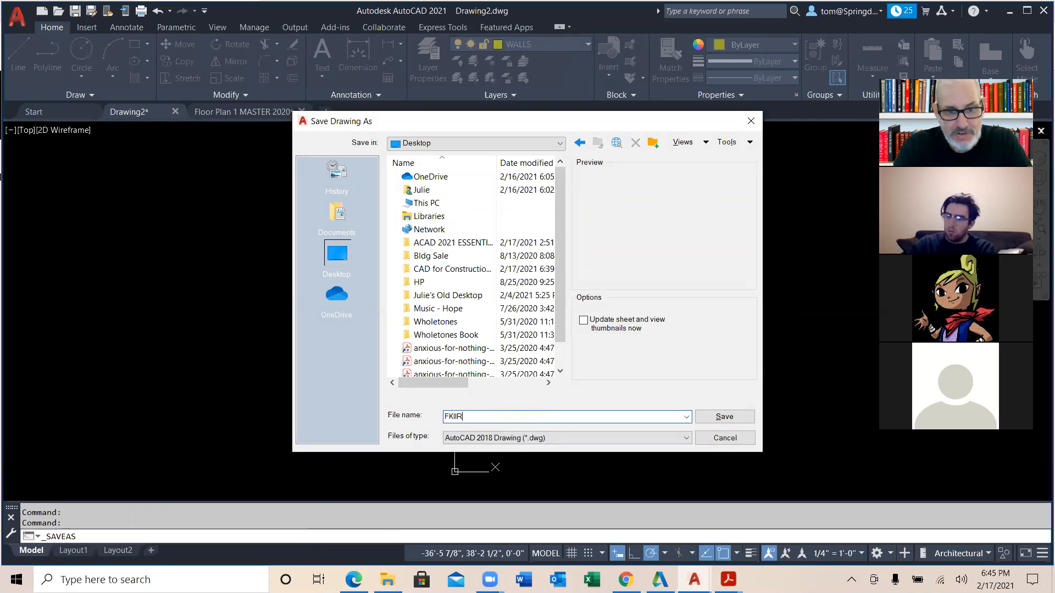
{"action": "key", "text": "BackSpace"}
{"action": "key", "text": "BackSpace"}
{"action": "type", "text": "LOOR PLAN"}
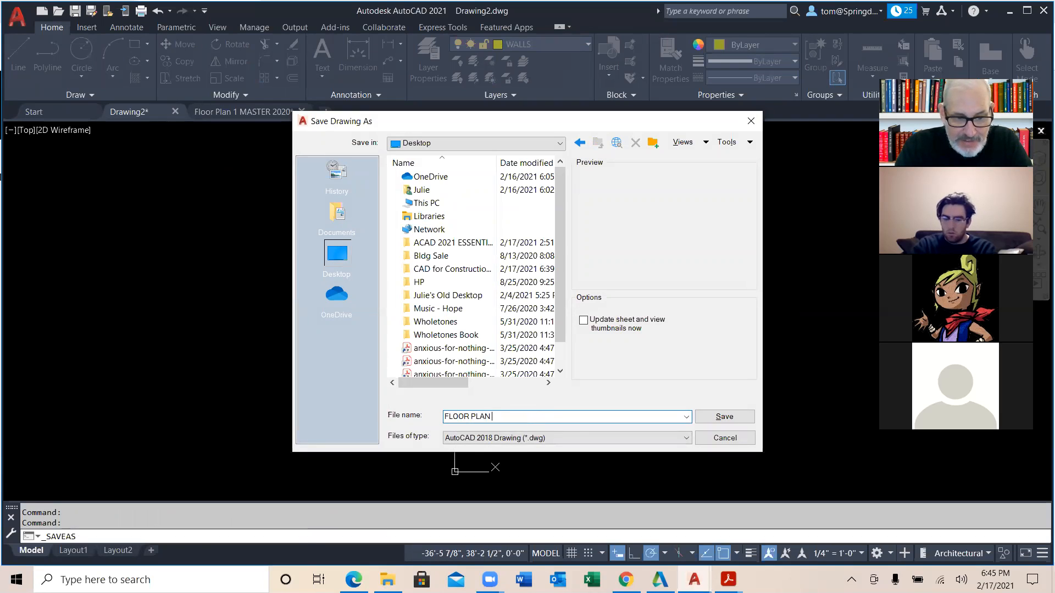
{"action": "type", "text": " 1 - BRENNAN"}
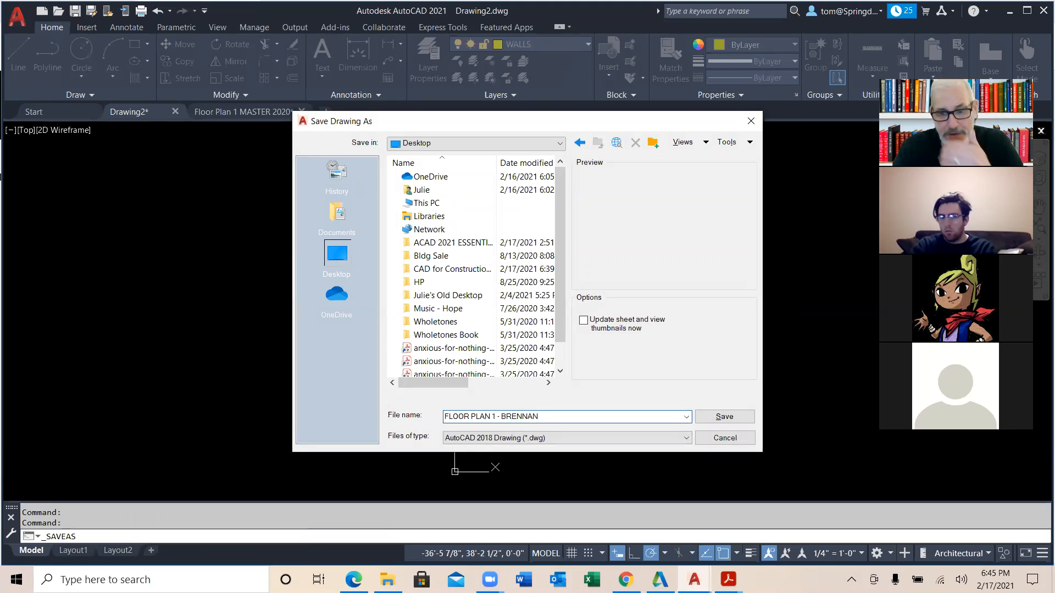
{"action": "key", "text": "Return"}
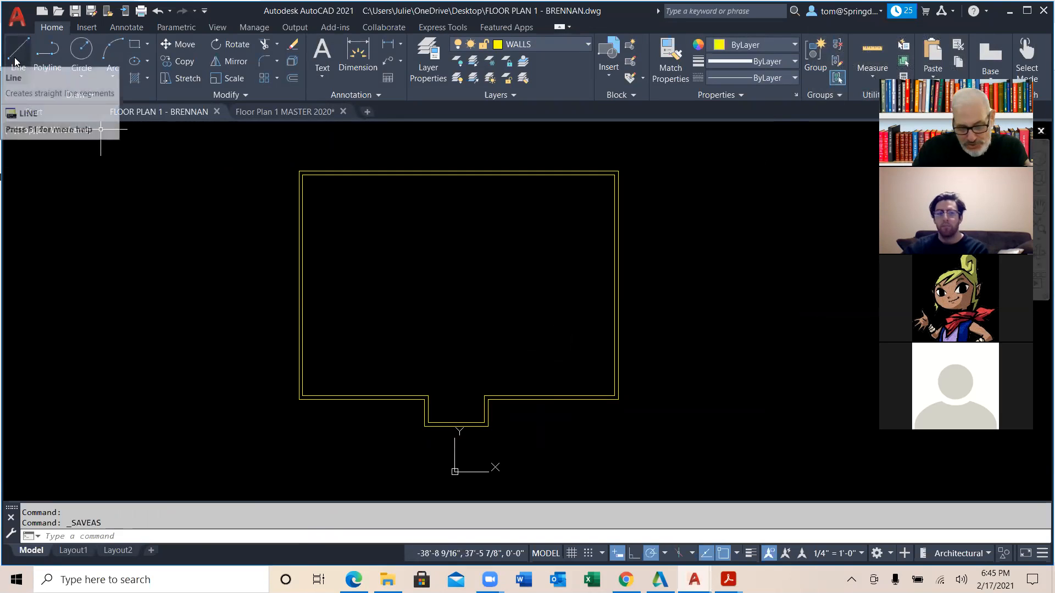
Examine the wall and room dimensions around the upper-left entry and adjoining room in the Floor Plan 1 MASTER 2020 drawing.
{"action": "left_click", "coordinate": [48, 52]}
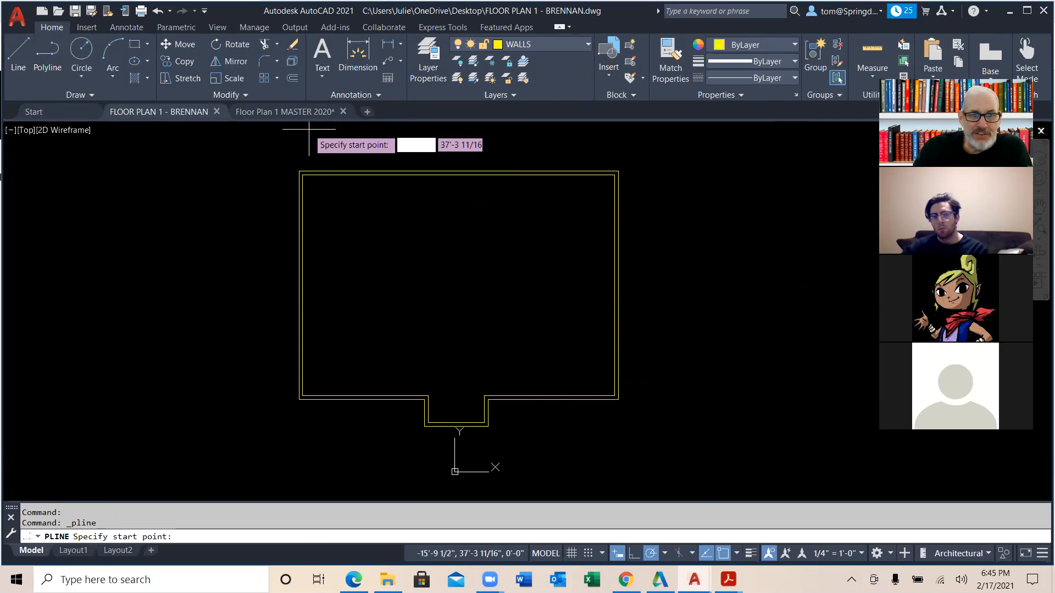
{"action": "left_click", "coordinate": [314, 112]}
{"action": "scroll", "coordinate": [444, 235], "scroll_direction": "down", "scroll_amount": 5}
{"action": "scroll", "coordinate": [444, 235], "scroll_direction": "up", "scroll_amount": 2}
{"action": "middle_click_drag", "start_coordinate": [443, 236], "coordinate": [459, 346]}
{"action": "scroll", "coordinate": [459, 329], "scroll_direction": "down", "scroll_amount": 2}
{"action": "scroll", "coordinate": [394, 292], "scroll_direction": "up", "scroll_amount": 7}
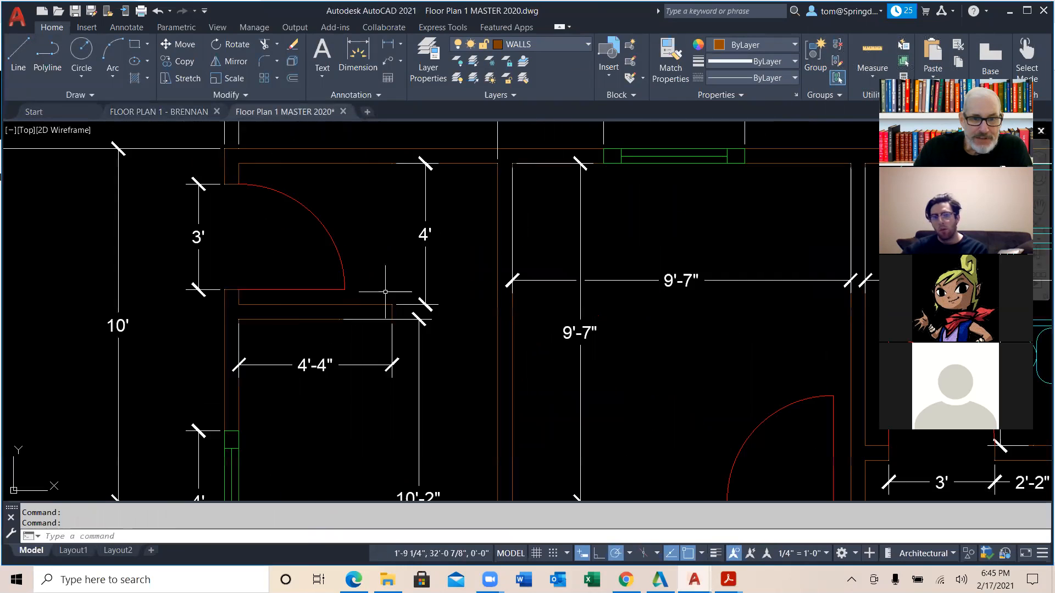
{"action": "scroll", "coordinate": [377, 264], "scroll_direction": "down", "scroll_amount": 3}
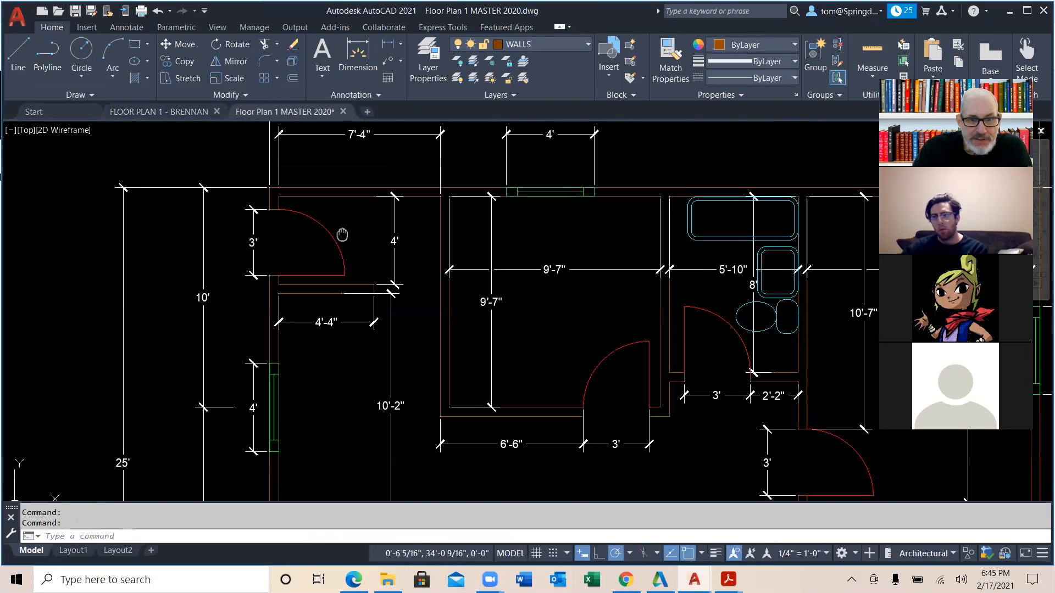
{"action": "left_click", "coordinate": [436, 258]}
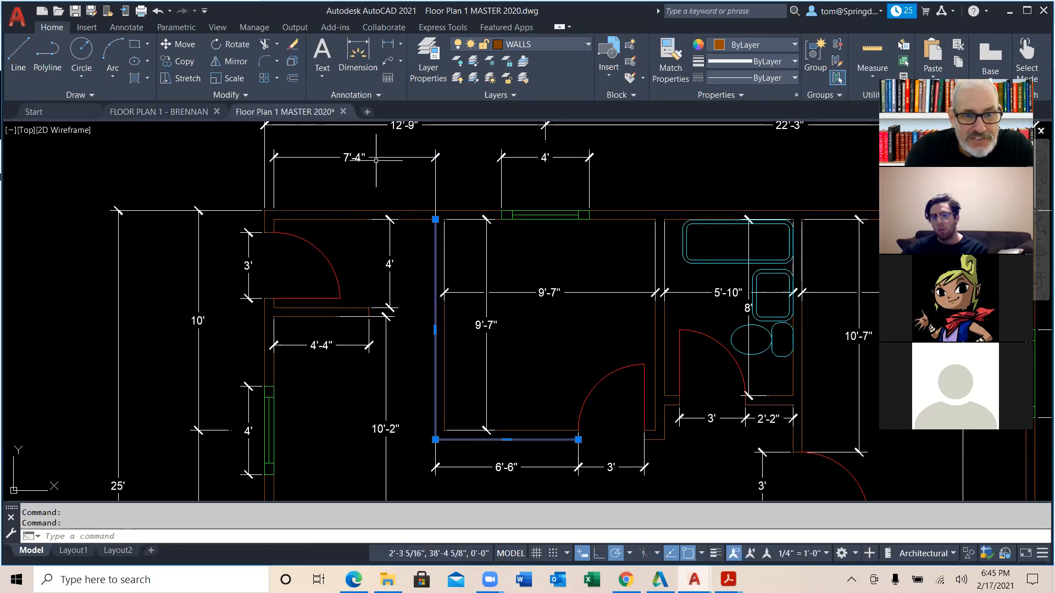
{"action": "left_click", "coordinate": [364, 158]}
{"action": "key", "text": "Escape"}
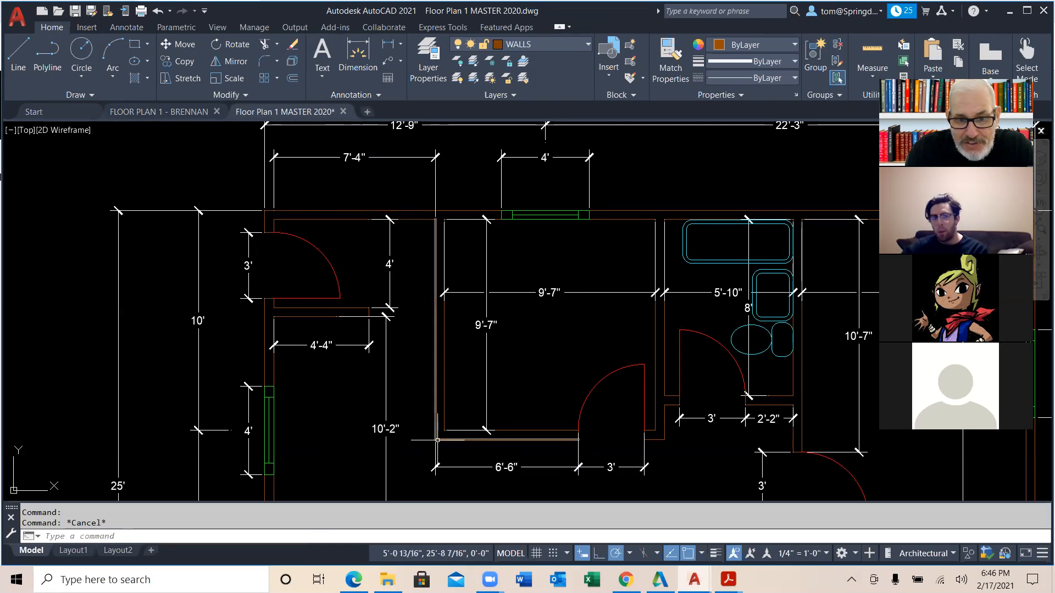
{"action": "scroll", "coordinate": [437, 437], "scroll_direction": "down", "scroll_amount": 2}
{"action": "scroll", "coordinate": [464, 488], "scroll_direction": "down", "scroll_amount": 3}
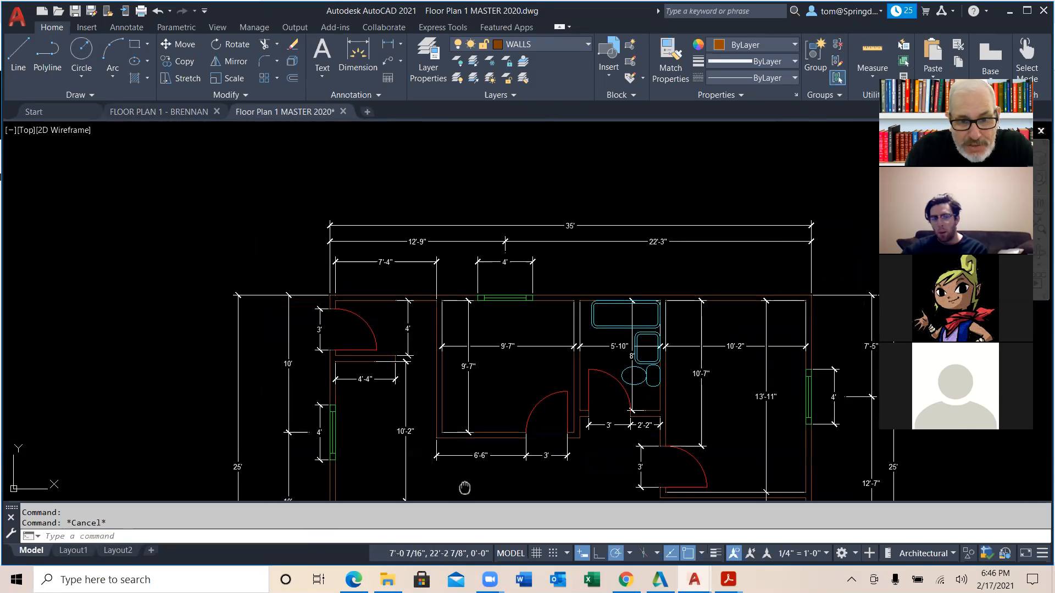
{"action": "scroll", "coordinate": [456, 395], "scroll_direction": "up", "scroll_amount": 2}
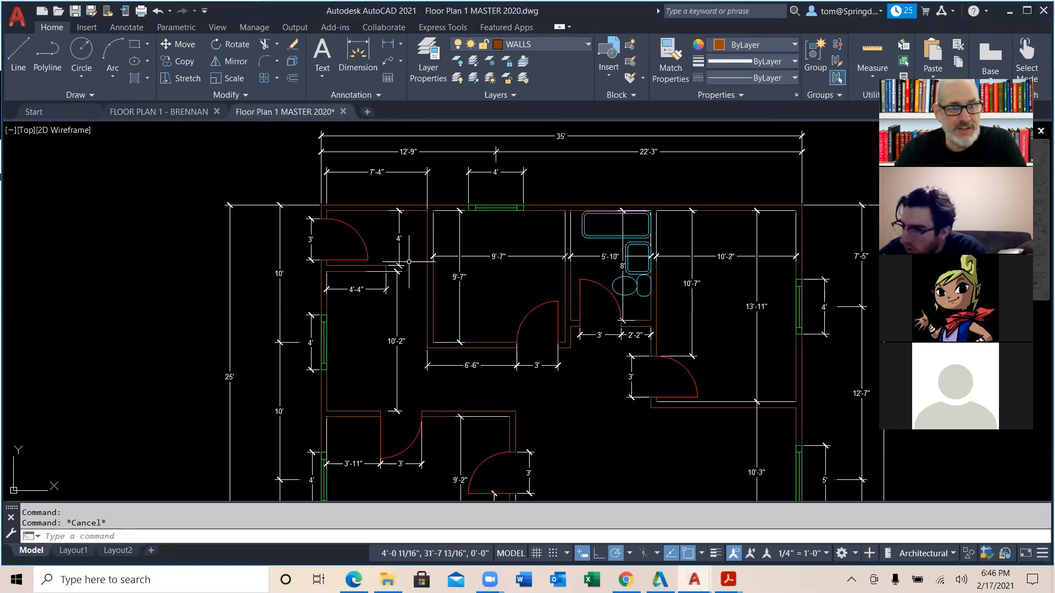
Back in the FLOOR PLAN 1 drawing, try to start a polyline on the inner top wall, 7'4" from its upper-left corner.
{"action": "left_click", "coordinate": [112, 114]}
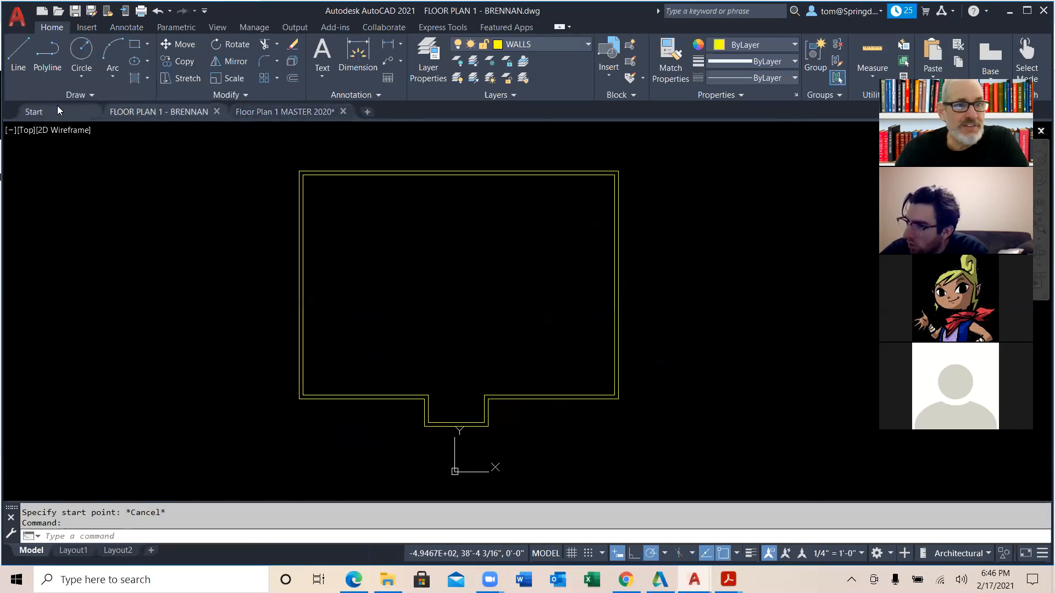
{"action": "left_click", "coordinate": [48, 55]}
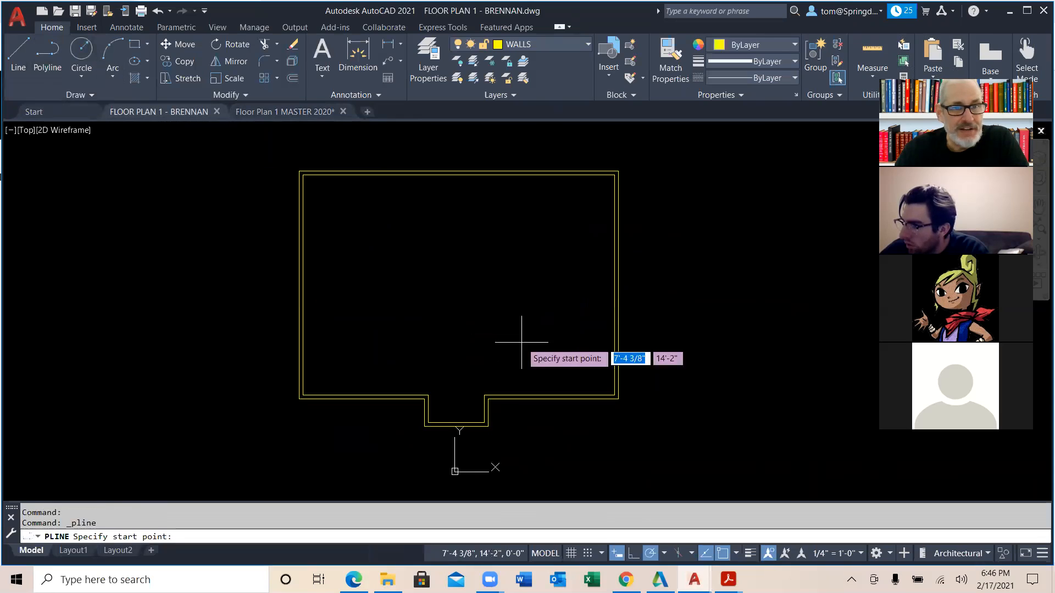
{"action": "scroll", "coordinate": [395, 240], "scroll_direction": "up", "scroll_amount": 3}
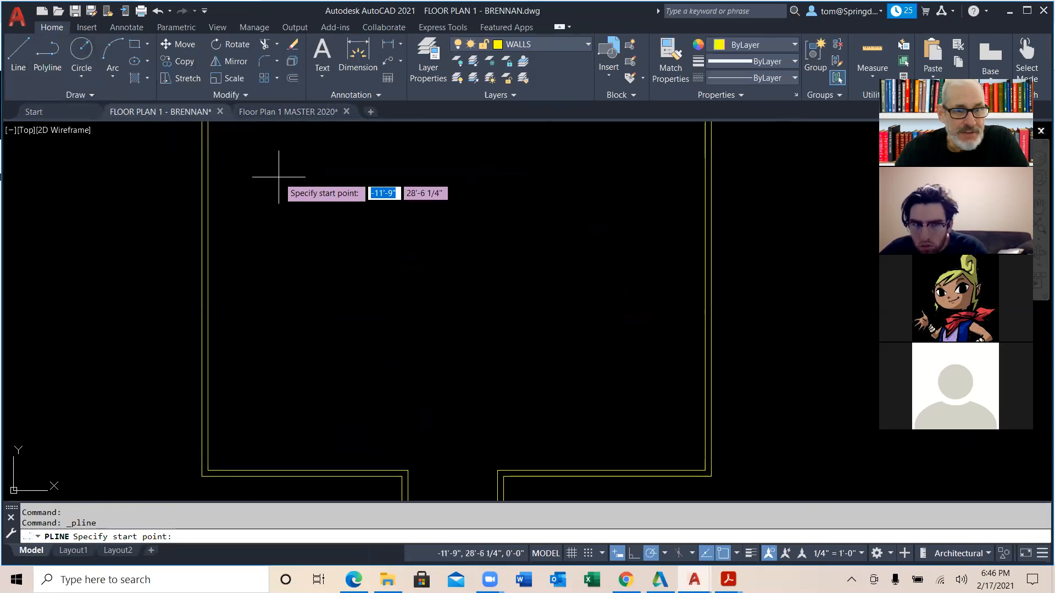
{"action": "middle_click_drag", "start_coordinate": [265, 176], "coordinate": [353, 338]}
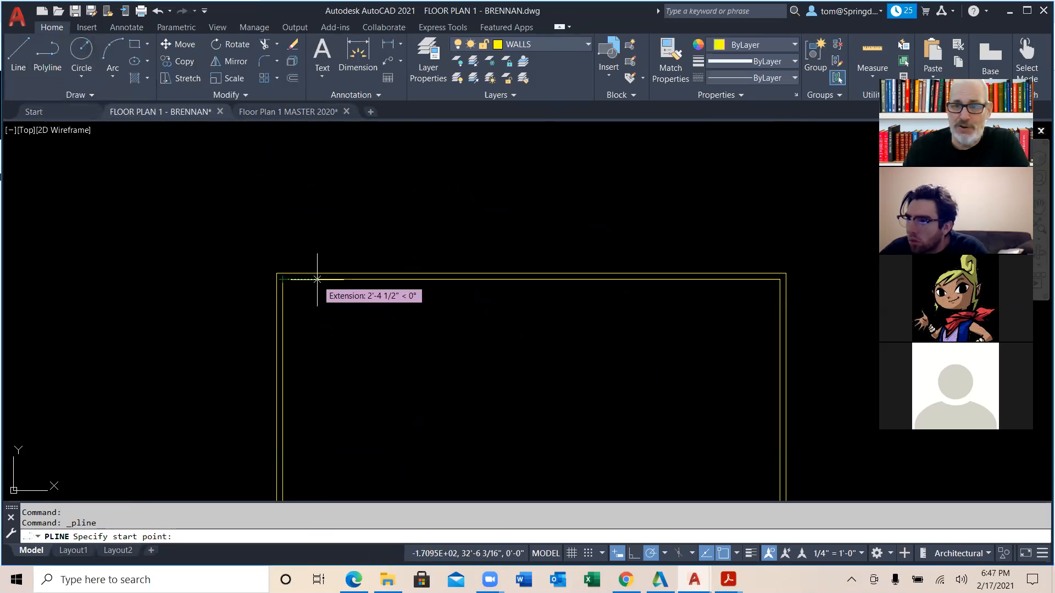
{"action": "type", "text": "7'4"}
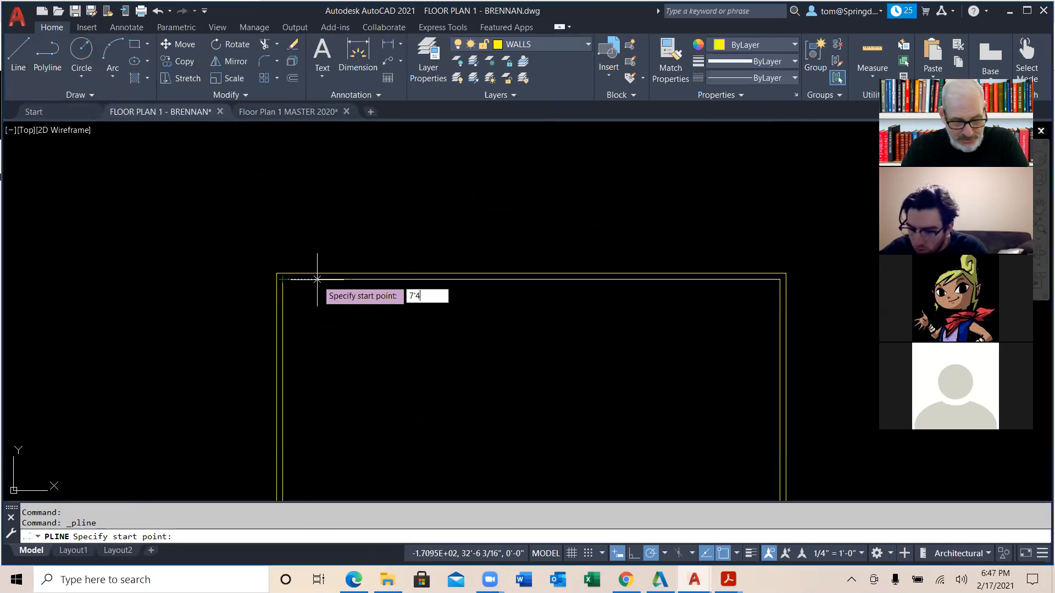
{"action": "key", "text": "Return"}
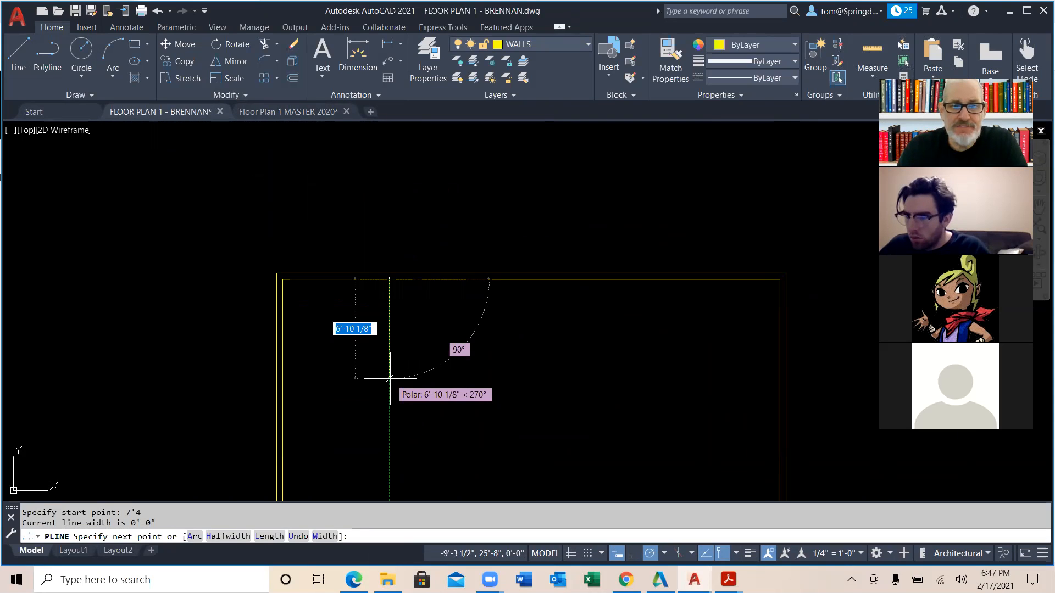
{"action": "key", "text": "Escape"}
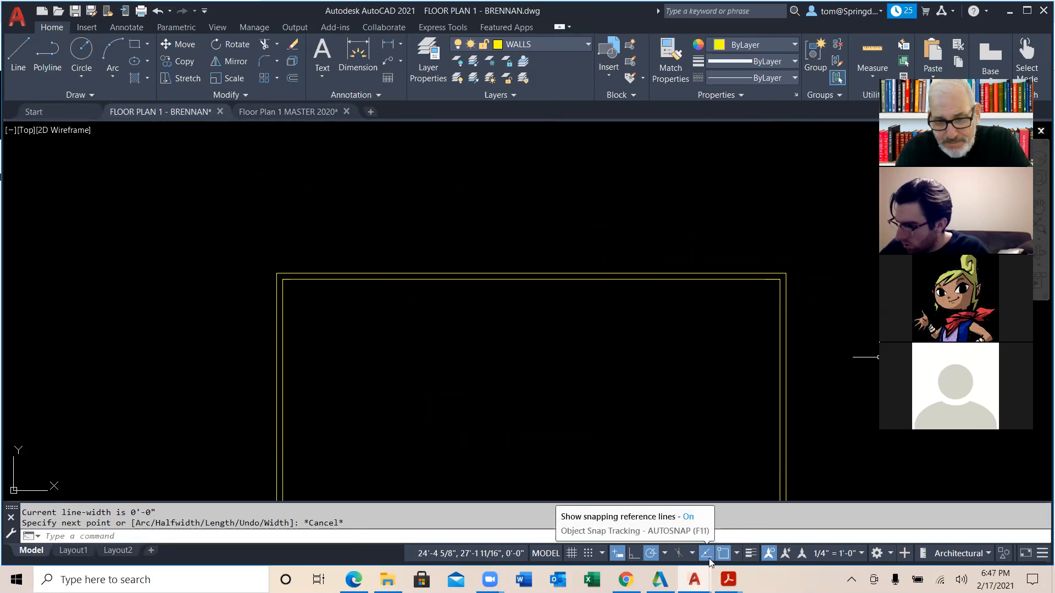
Check which object snap modes are enabled.
{"action": "left_click", "coordinate": [736, 554]}
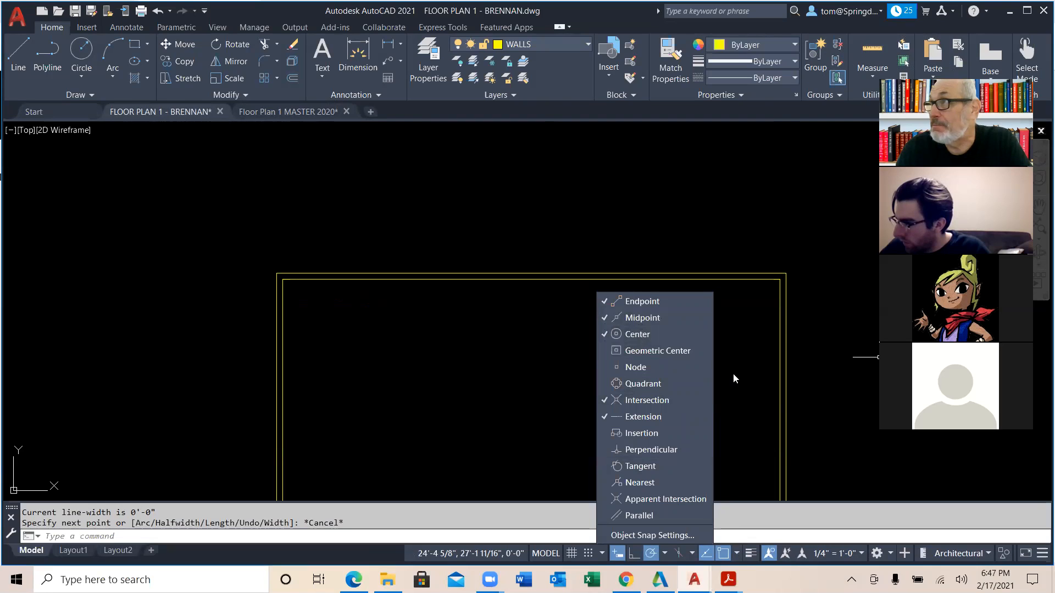
{"action": "key", "text": "Escape"}
{"action": "key", "text": "Escape"}
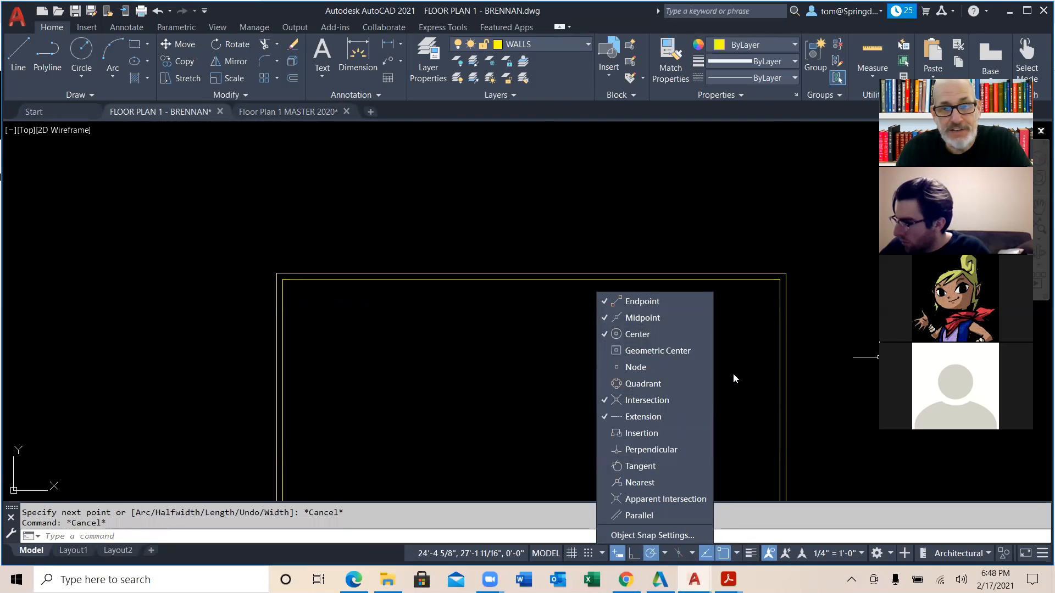
{"action": "left_click", "coordinate": [462, 211]}
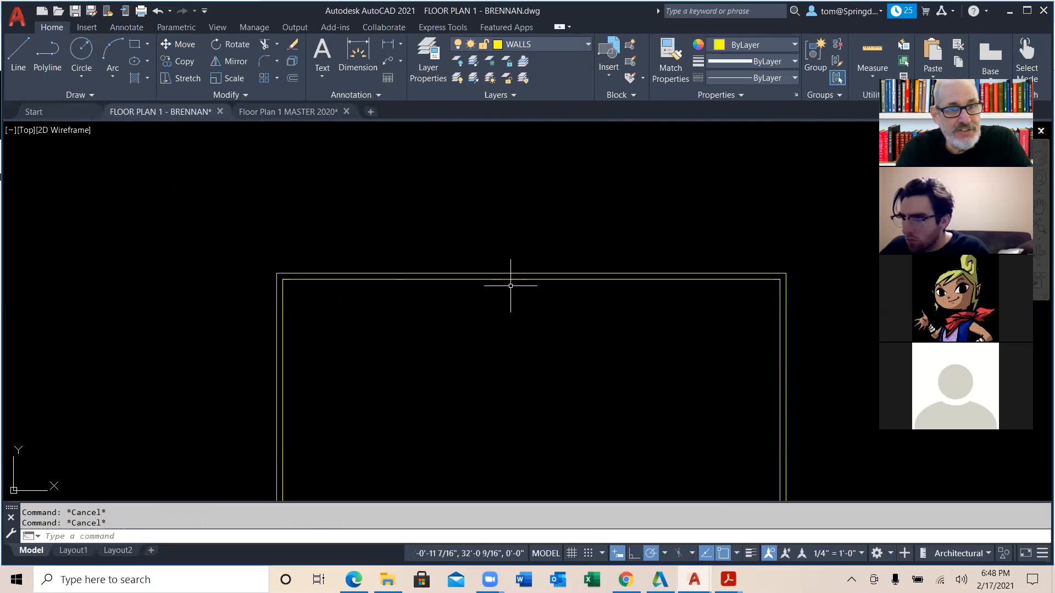
Try again to start the interior wall polyline 7'4" right of the inner upper-left corner, using extension tracking along the top wall.
{"action": "scroll", "coordinate": [493, 341], "scroll_direction": "down", "scroll_amount": 2}
{"action": "middle_click_drag", "start_coordinate": [492, 341], "coordinate": [478, 287]}
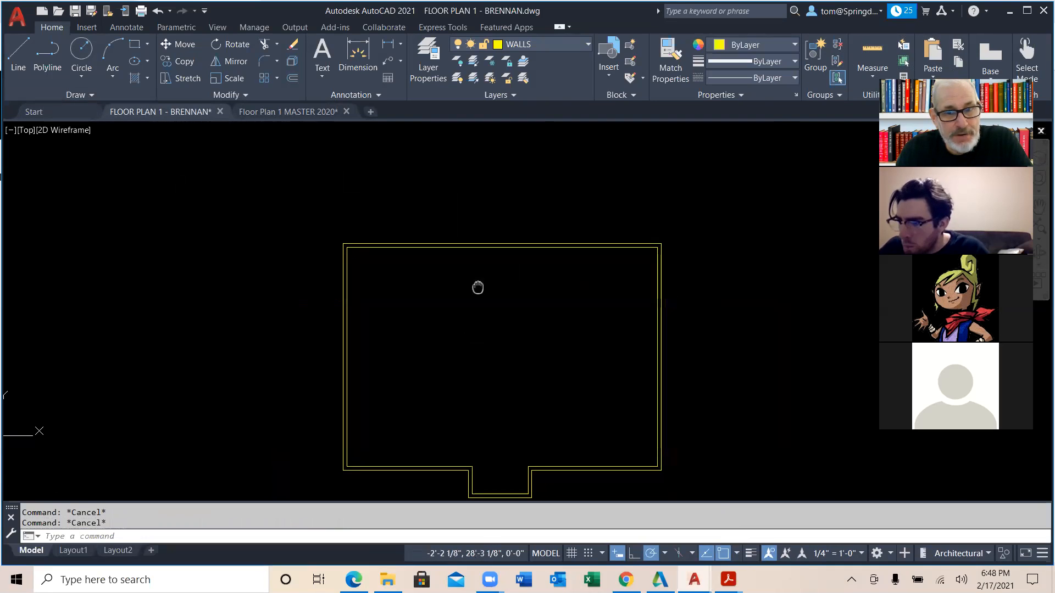
{"action": "scroll", "coordinate": [386, 267], "scroll_direction": "up", "scroll_amount": 2}
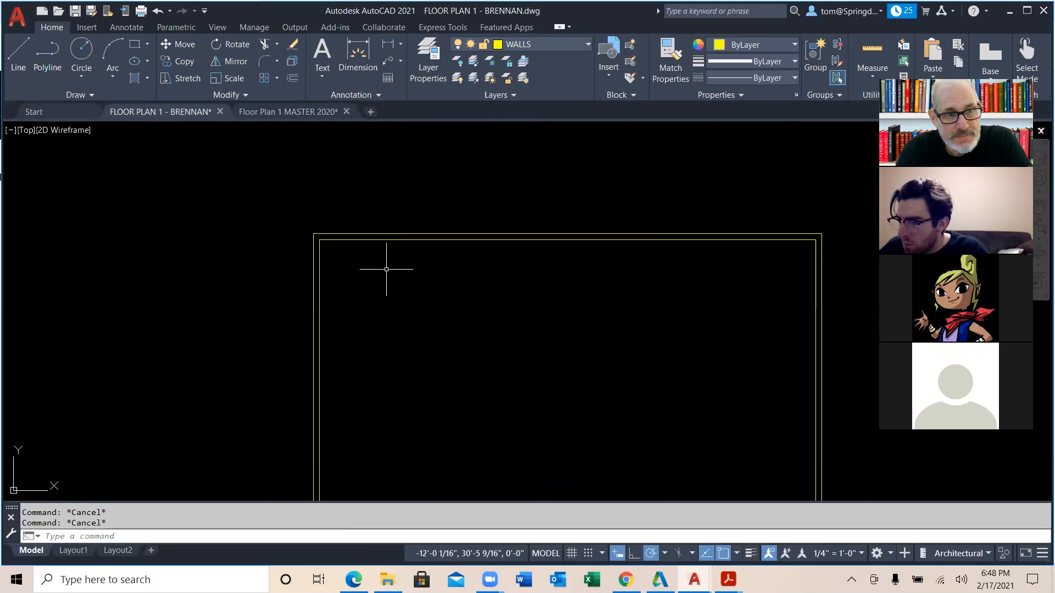
{"action": "left_click", "coordinate": [47, 55]}
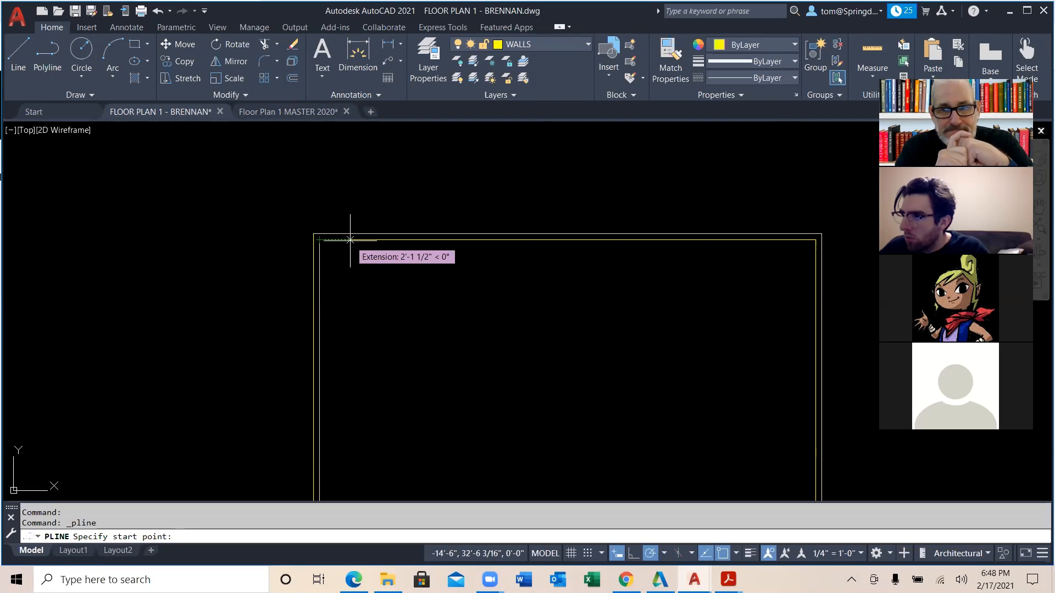
{"action": "type", "text": "7'4"}
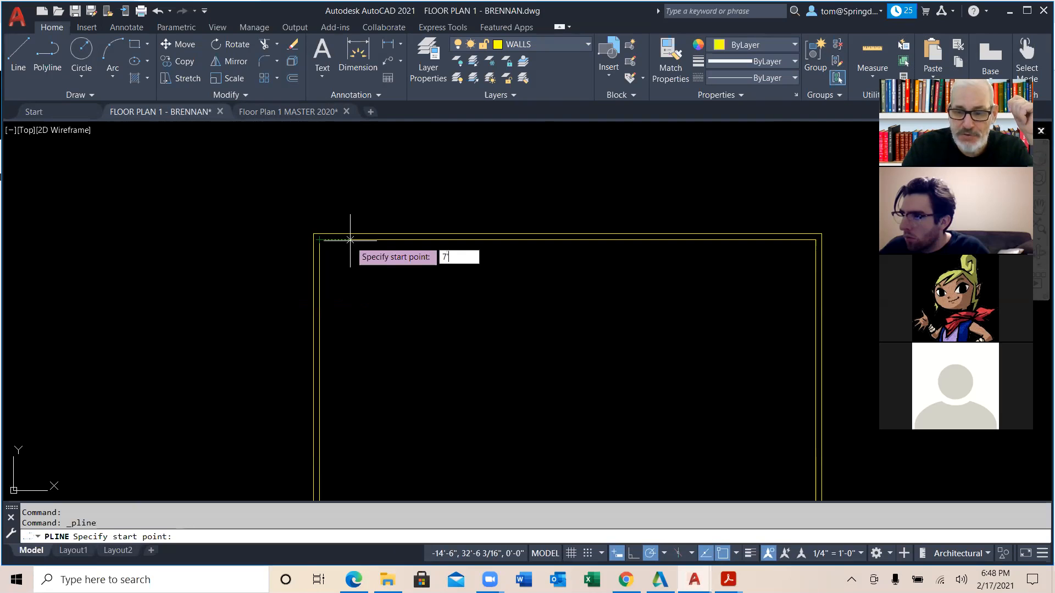
{"action": "key", "text": "Return"}
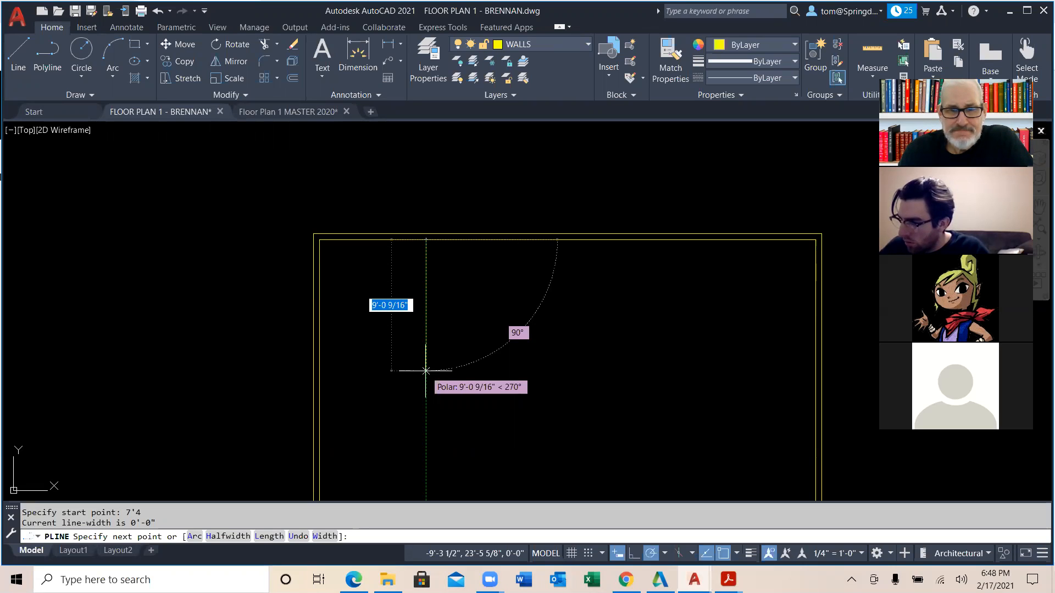
{"action": "key", "text": "Escape"}
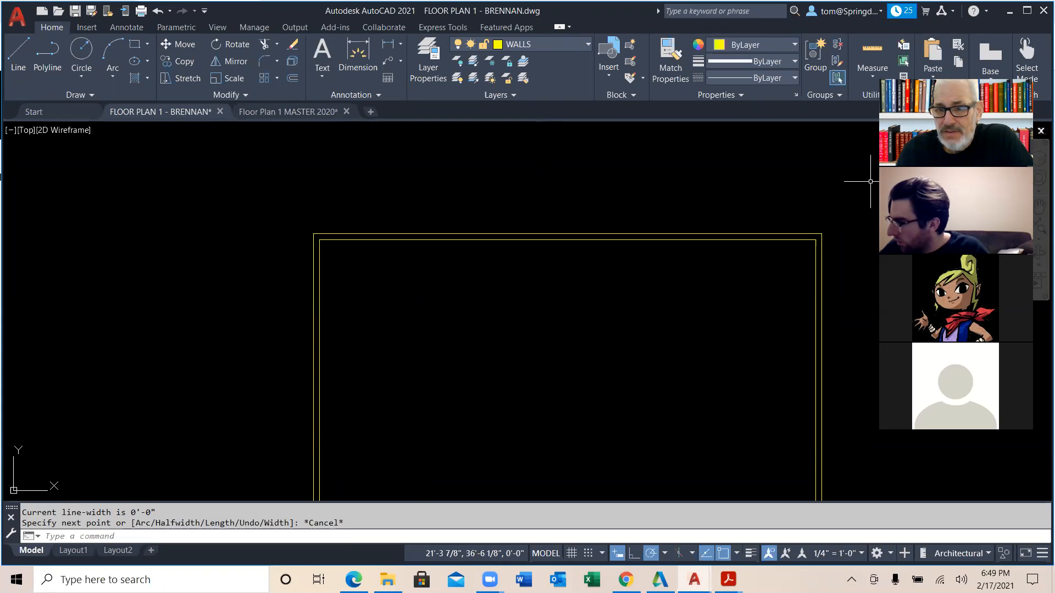
{"action": "left_click", "coordinate": [790, 207]}
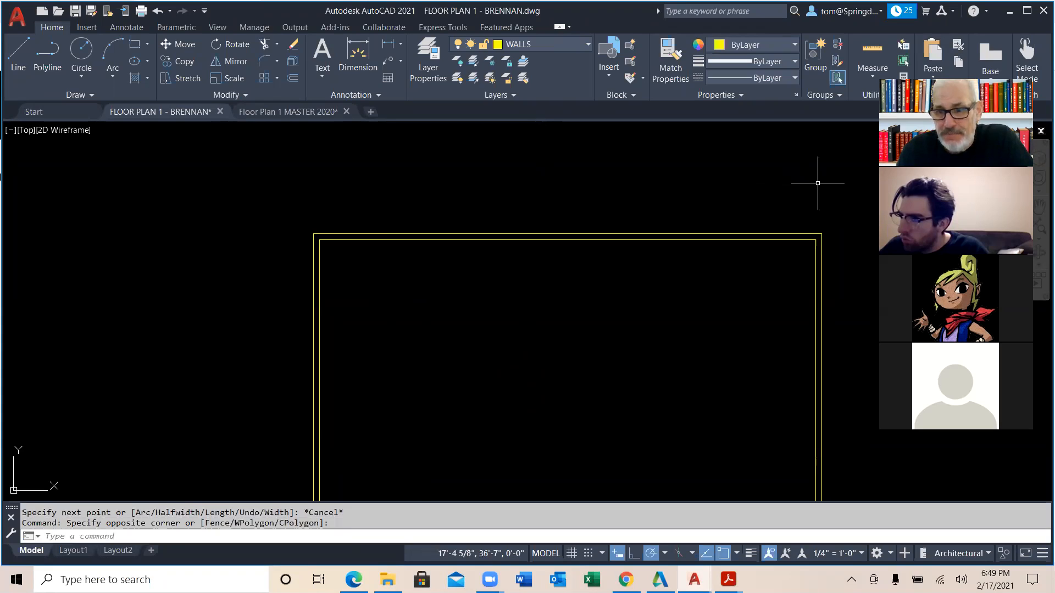
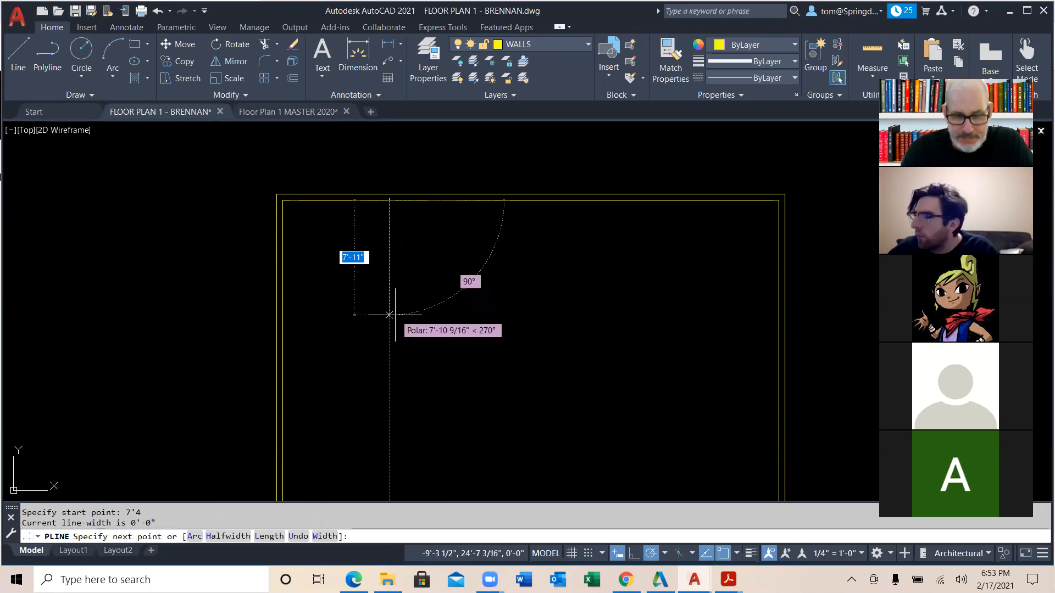
Draw the interior wall polyline 10' down from its start on the inner top wall, continuing 10'5" horizontally to the right.
{"action": "type", "text": "10'"}
{"action": "key", "text": "Return"}
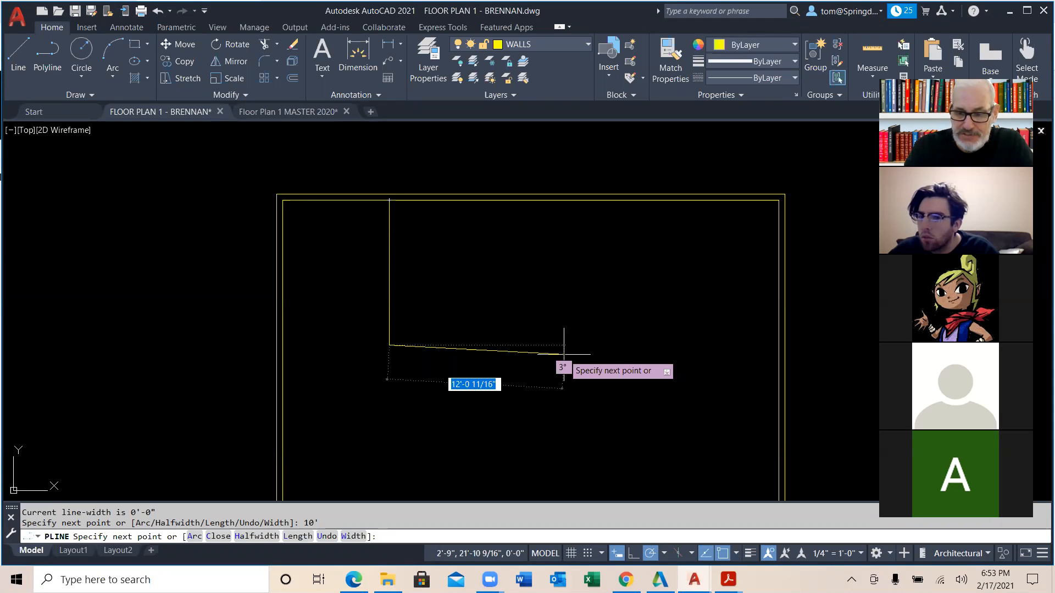
{"action": "type", "text": "10"}
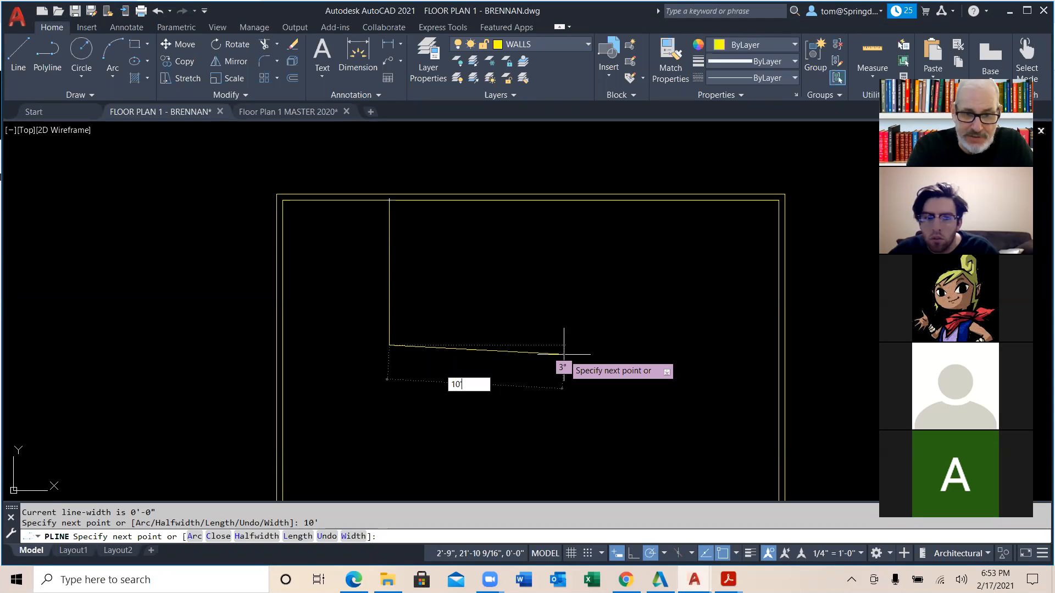
{"action": "key", "text": "Escape"}
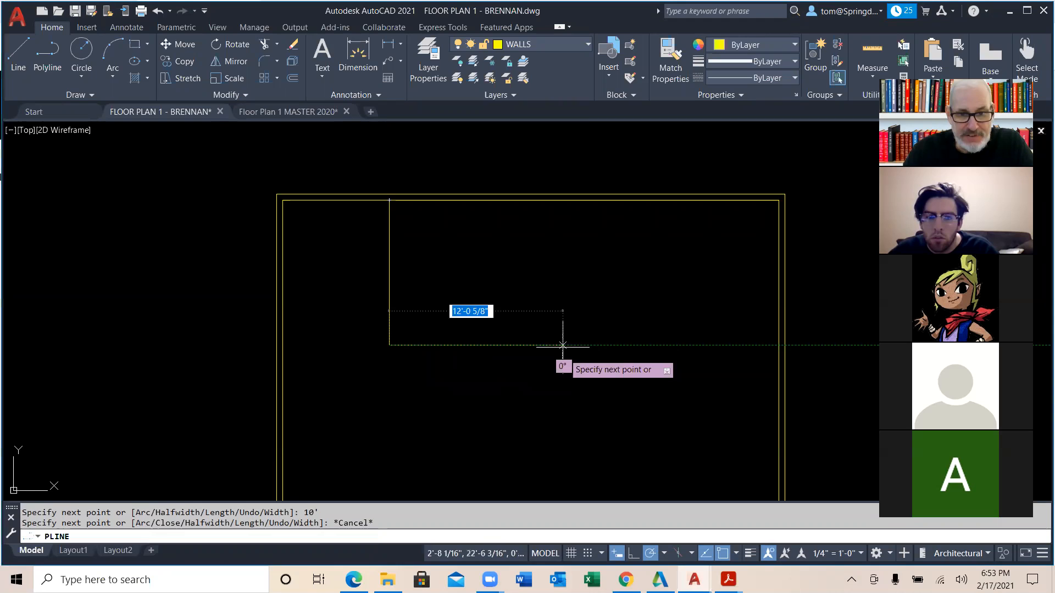
{"action": "type", "text": "10'5"}
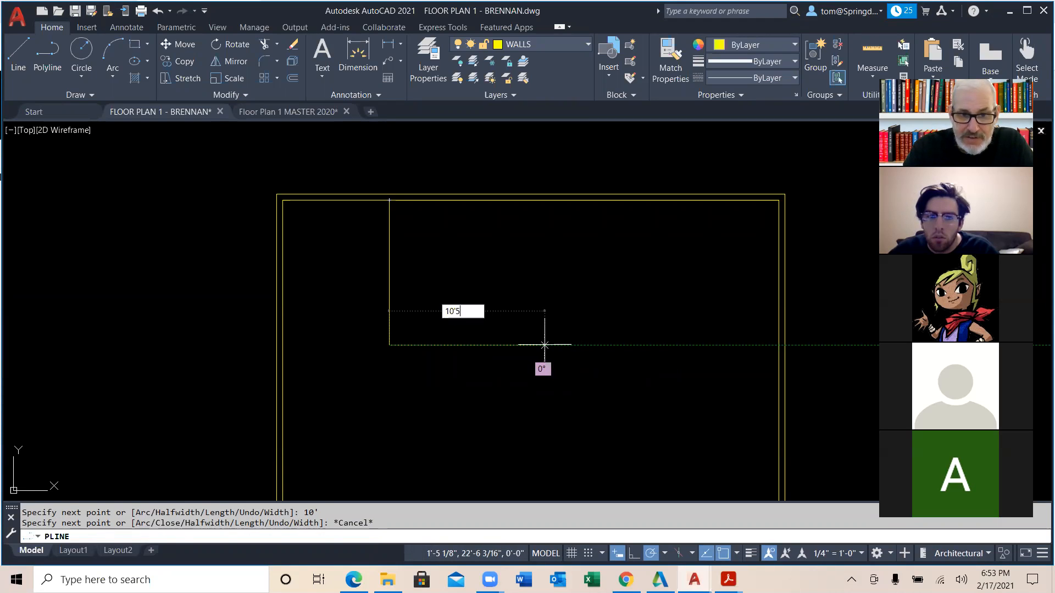
{"action": "key", "text": "Return"}
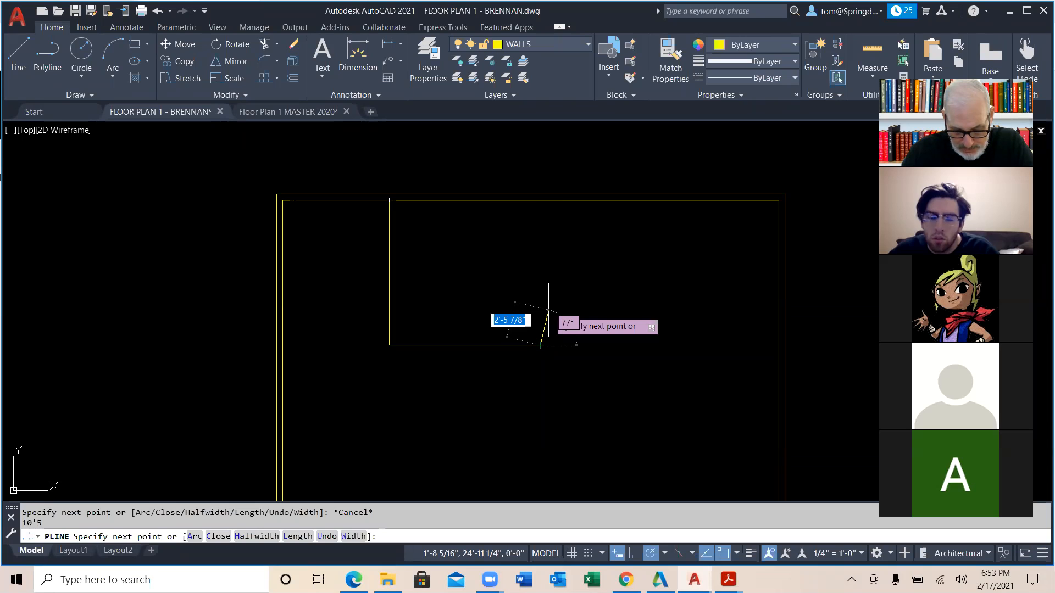
{"action": "type", "text": "1"}
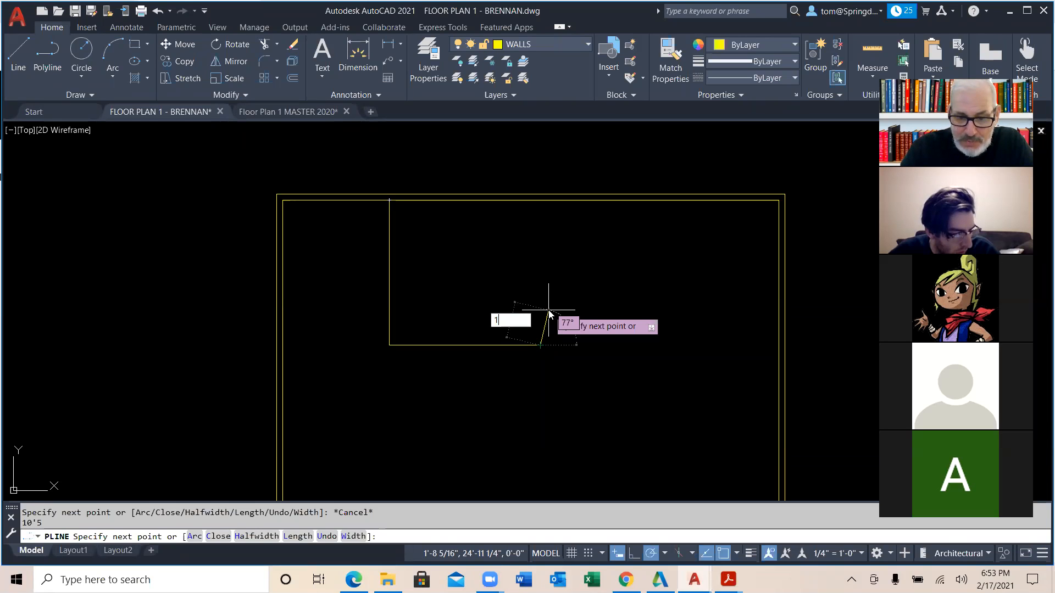
{"action": "type", "text": "'7"}
{"action": "key", "text": "Return"}
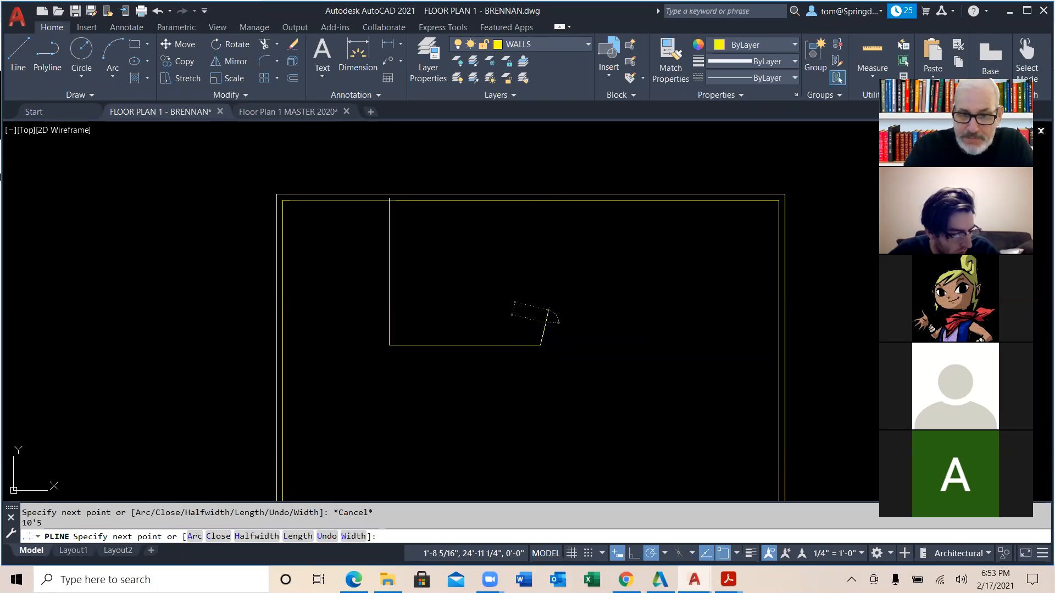
{"action": "right_click", "coordinate": [545, 310]}
{"action": "left_click", "coordinate": [580, 415]}
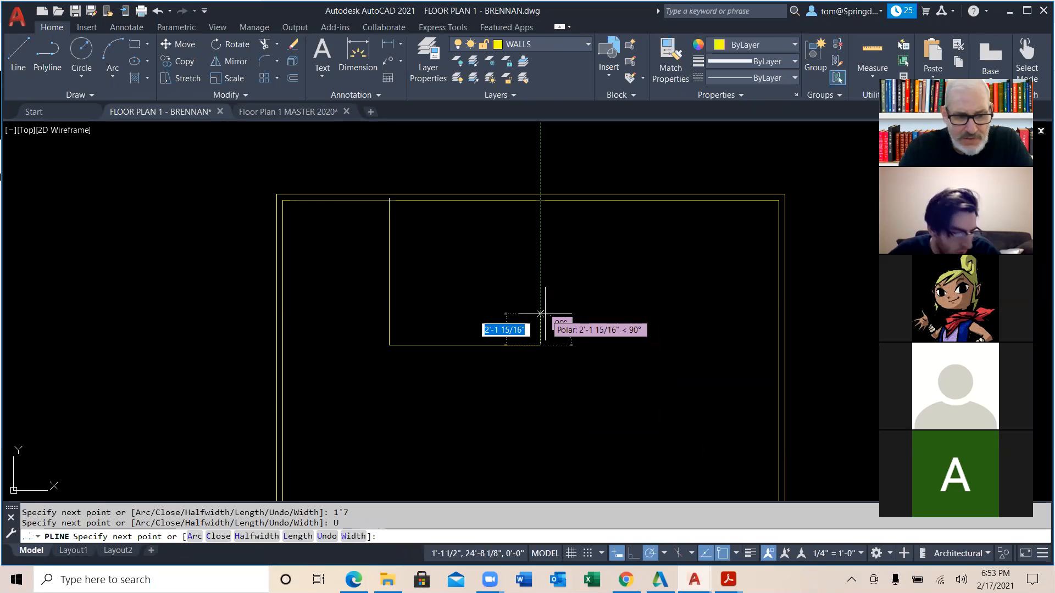
Continue the polyline 1'7" straight up and 5'10" right, ending with a freehand downward segment about 6'4" long.
{"action": "type", "text": "1'7"}
{"action": "key", "text": "Return"}
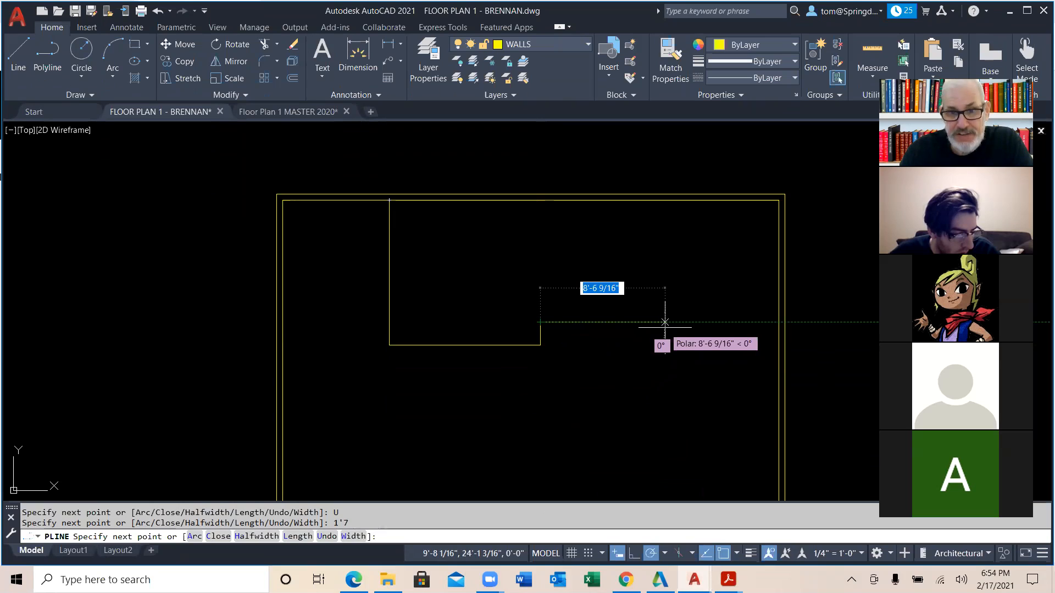
{"action": "type", "text": "5'10"}
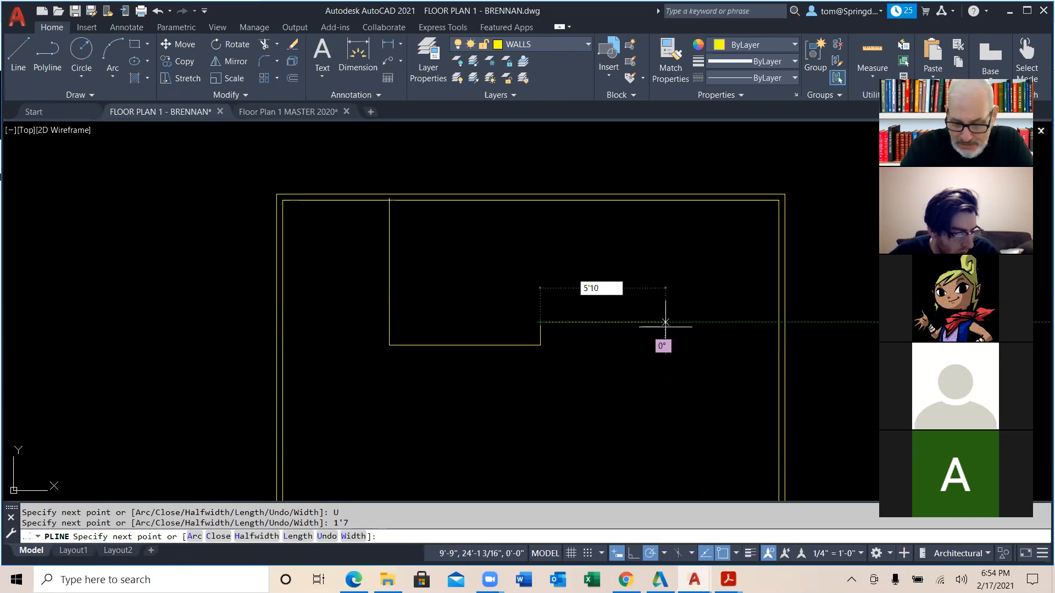
{"action": "key", "text": "Return"}
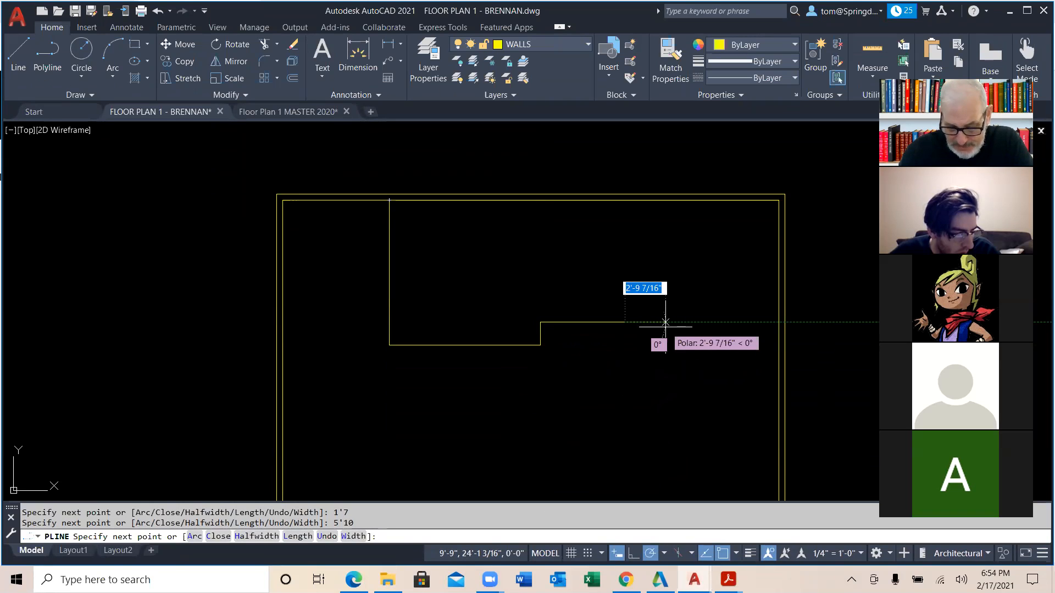
{"action": "left_click", "coordinate": [624, 413]}
{"action": "key", "text": "Escape"}
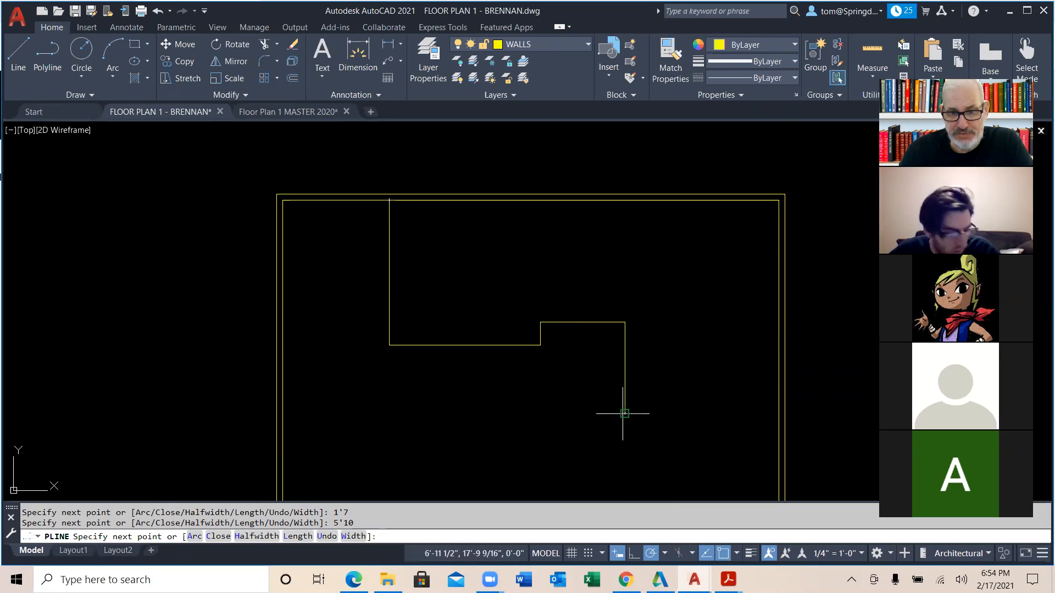
Draw a horizontal polyline from the inner right wall, 13'11" below its upper corner, across to the last vertical interior segment.
{"action": "right_click", "coordinate": [687, 370]}
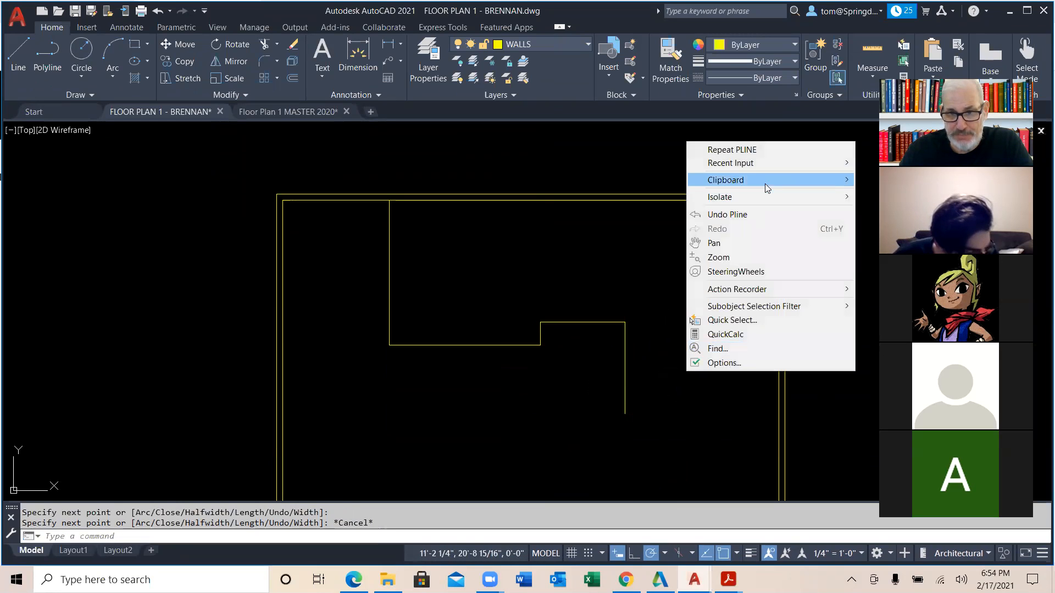
{"action": "left_click", "coordinate": [756, 149]}
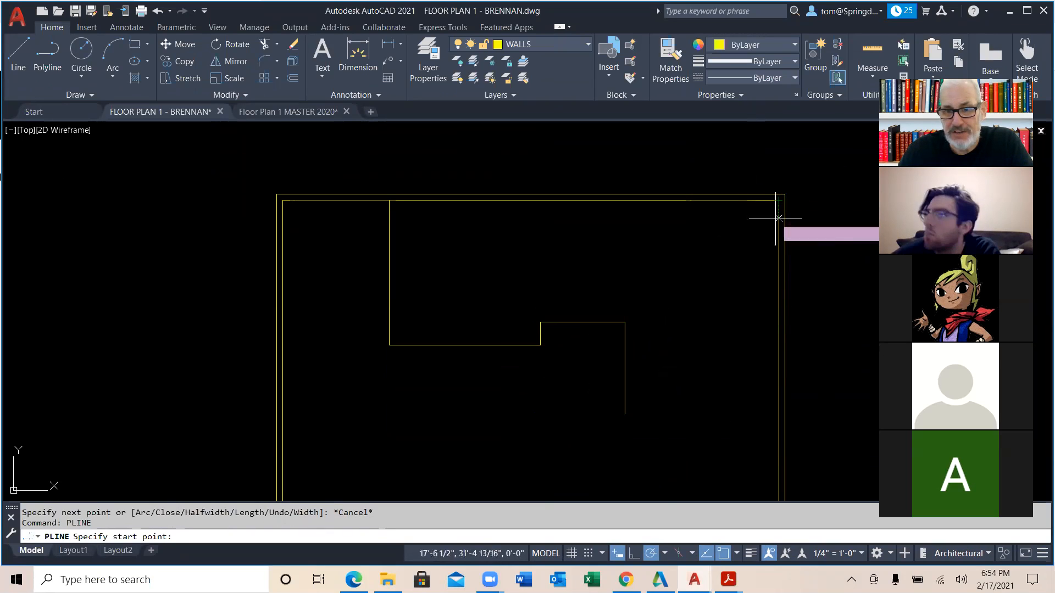
{"action": "type", "text": "13'11"}
{"action": "key", "text": "Return"}
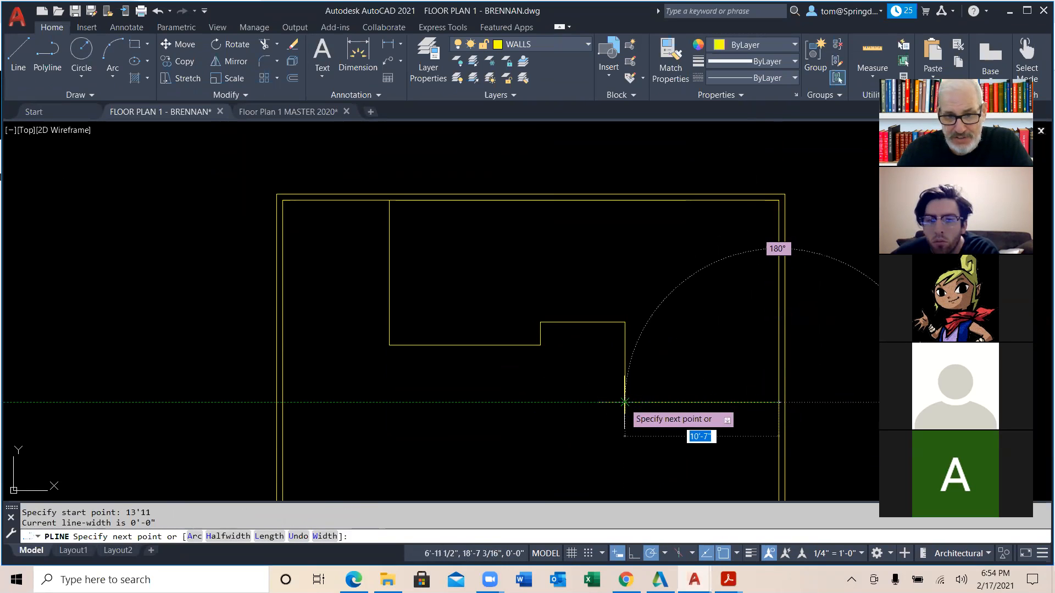
{"action": "left_click", "coordinate": [625, 402]}
{"action": "key", "text": "Escape"}
{"action": "key", "text": "Escape"}
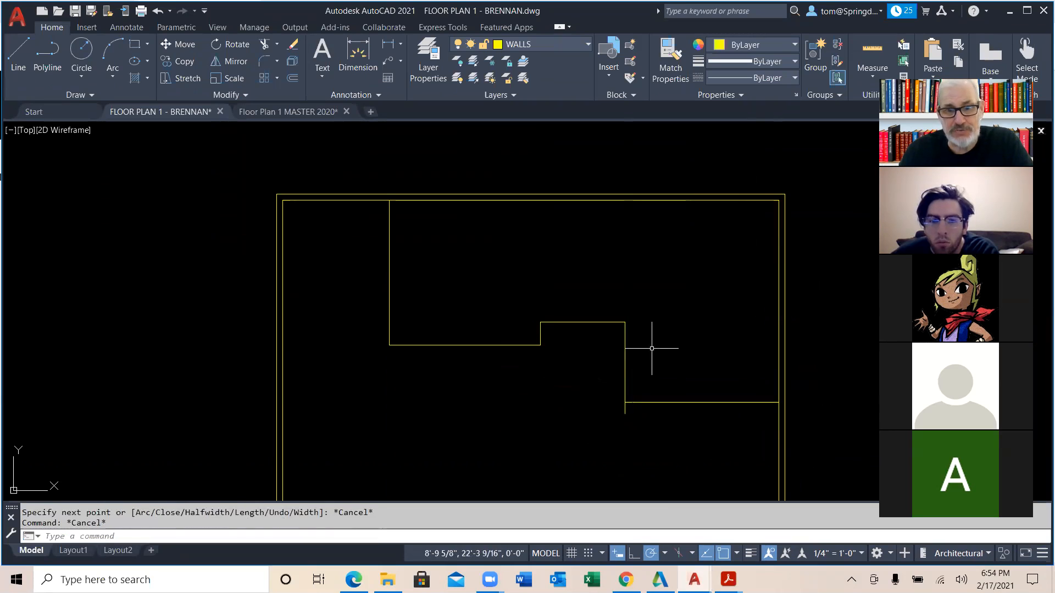
Fillet the new horizontal wall line with the vertical segment at zero radius to trim the overhang into a sharp corner.
{"action": "type", "text": "f"}
{"action": "key", "text": "Return"}
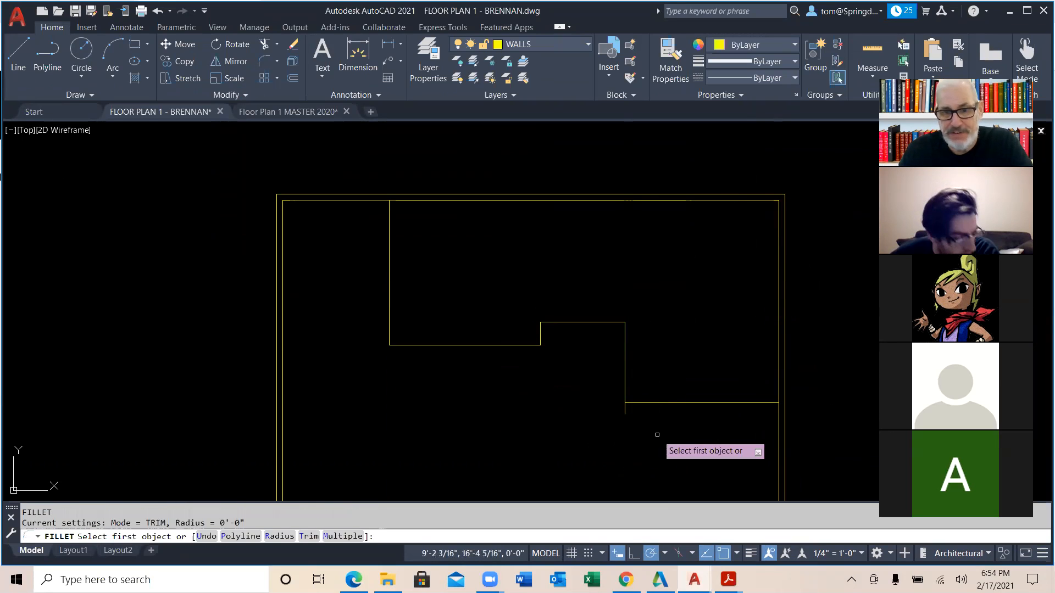
{"action": "left_click", "coordinate": [647, 401]}
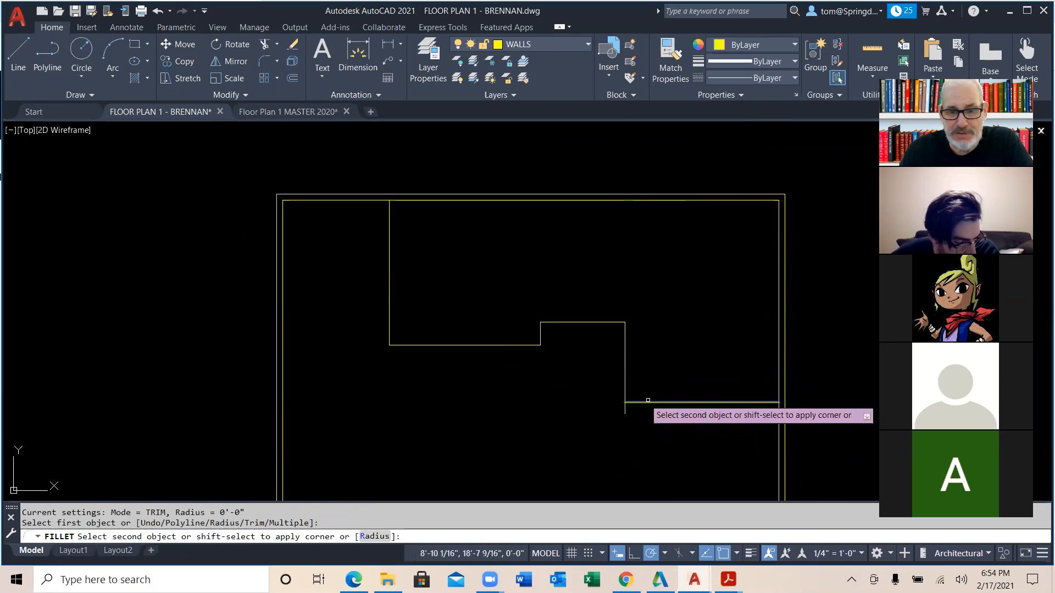
{"action": "left_click", "coordinate": [625, 380]}
{"action": "key", "text": "Escape"}
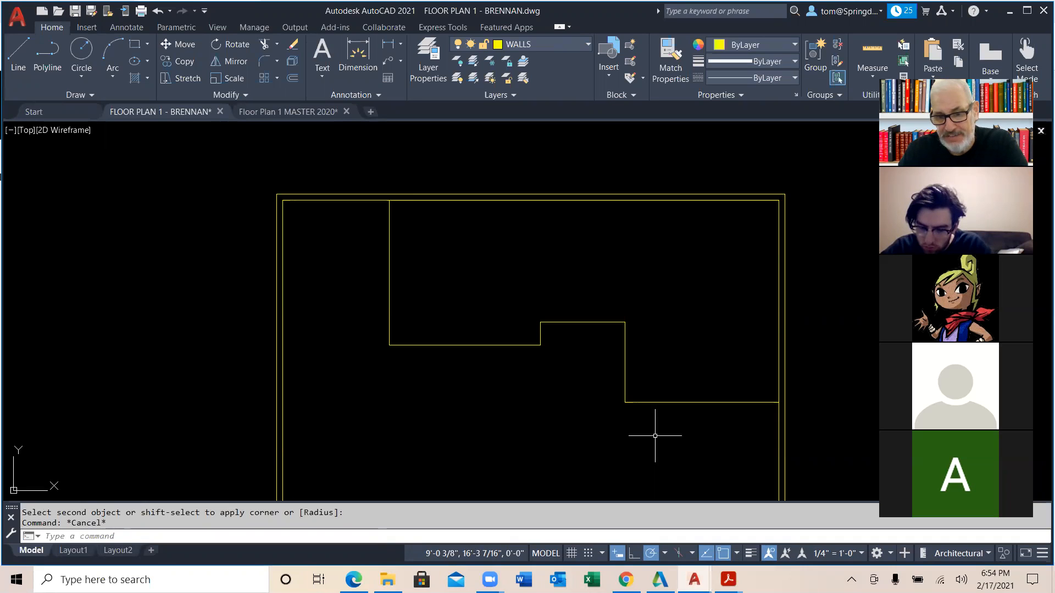
Try offsetting the whole interior wall polyline 5" toward the upper-right room, and undo the offset.
{"action": "type", "text": "o"}
{"action": "key", "text": "Return"}
{"action": "key", "text": "Return"}
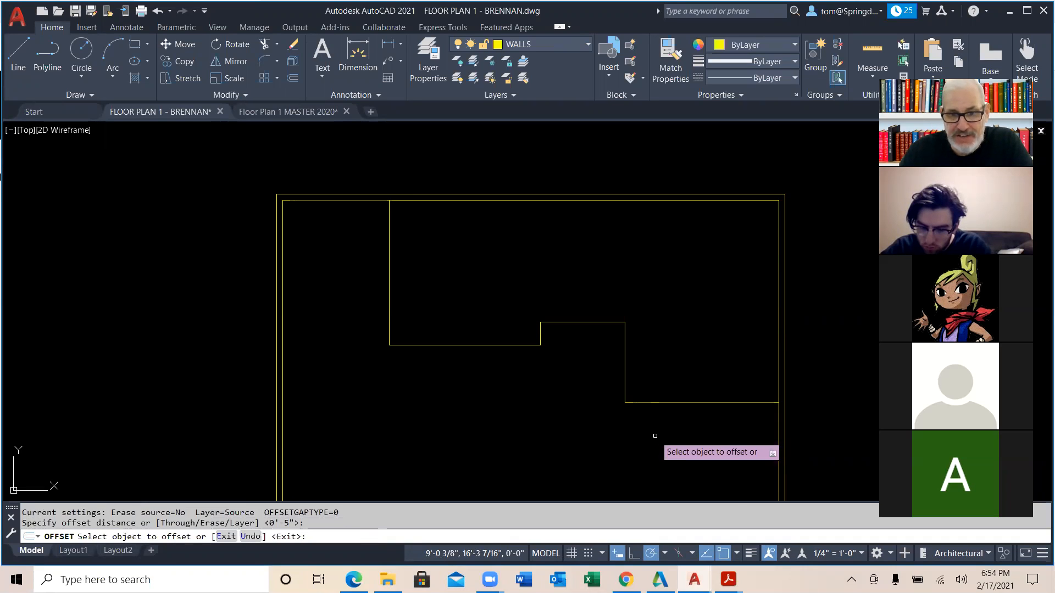
{"action": "left_click", "coordinate": [532, 344]}
{"action": "left_click", "coordinate": [642, 286]}
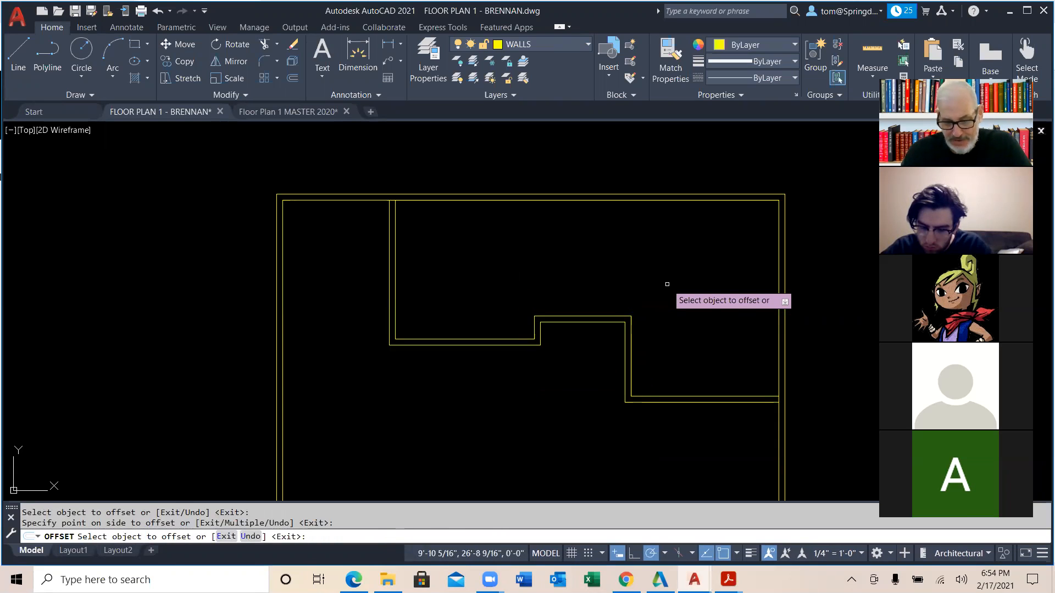
{"action": "key", "text": "Escape"}
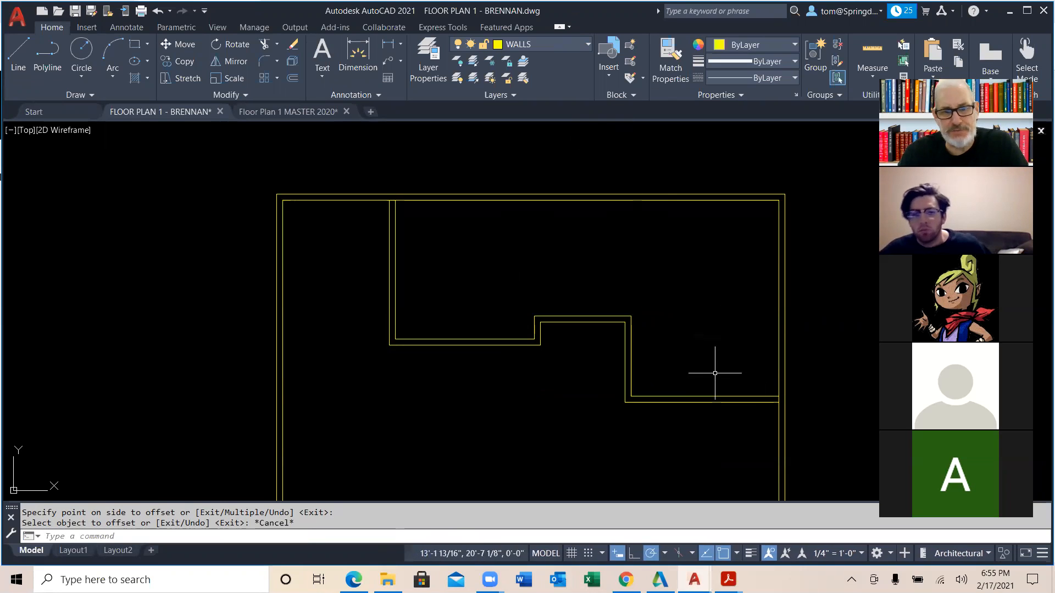
{"action": "key", "text": "ctrl+z"}
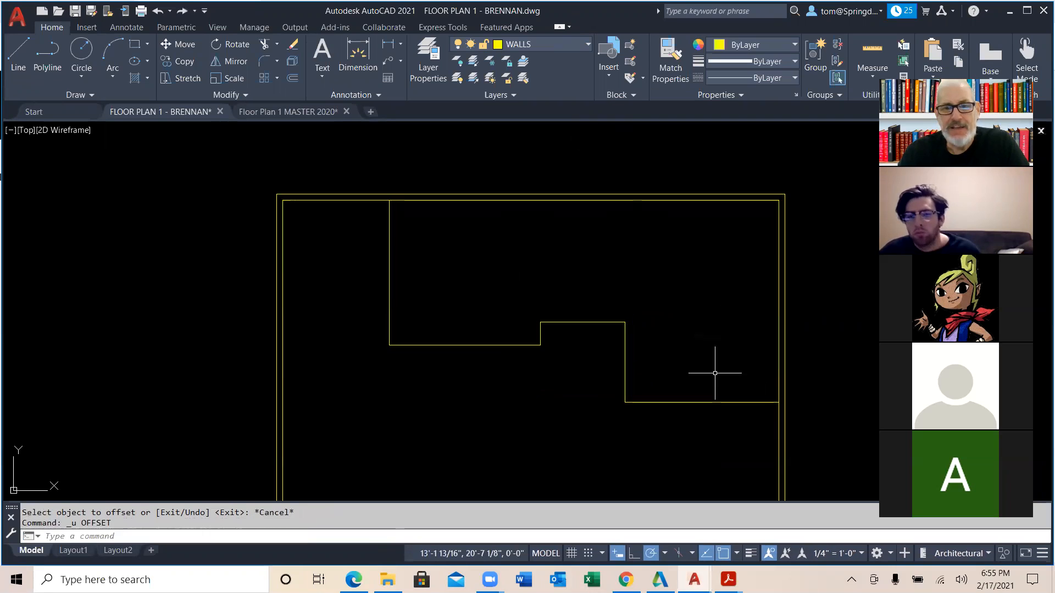
Explode the stepped interior wall polyline into separate line segments.
{"action": "left_click", "coordinate": [679, 251]}
{"action": "left_click", "coordinate": [464, 431]}
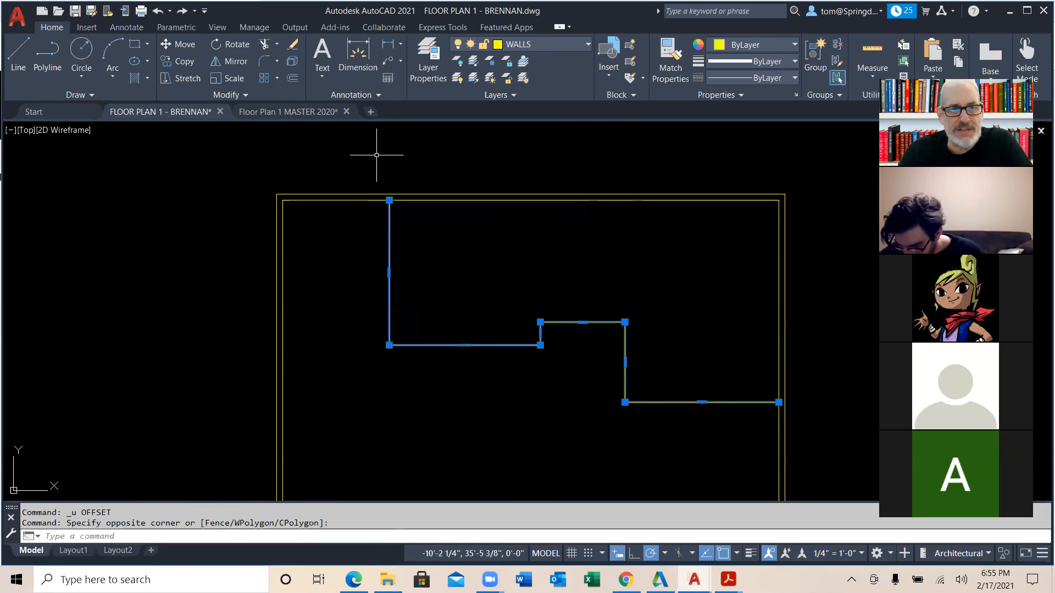
{"action": "left_click", "coordinate": [293, 64]}
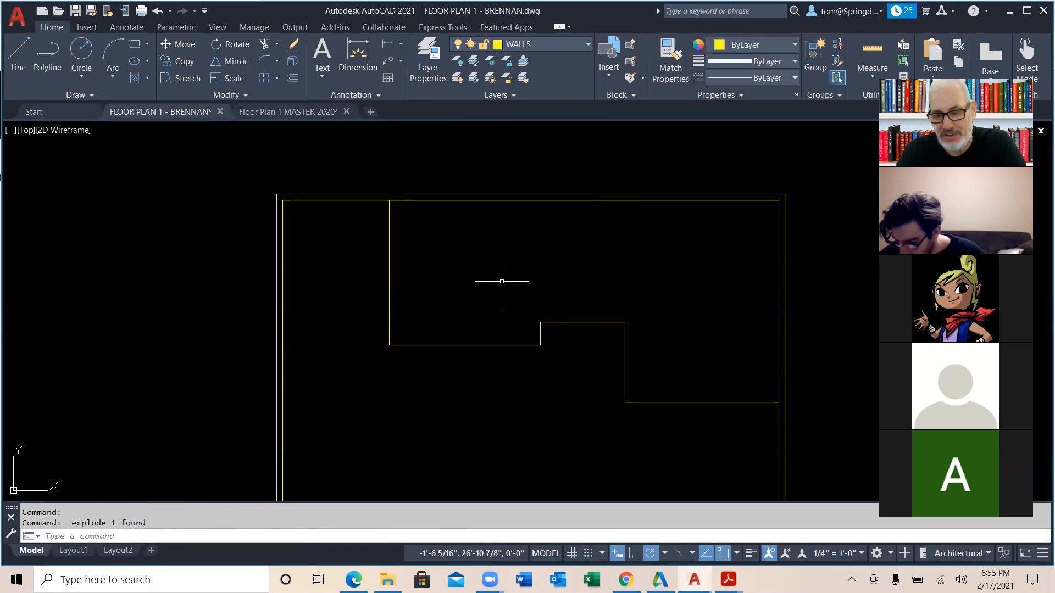
Offset the first vertical interior wall line 5" to the right and the adjoining lower horizontal line 5" upward.
{"action": "type", "text": "o"}
{"action": "key", "text": "Return"}
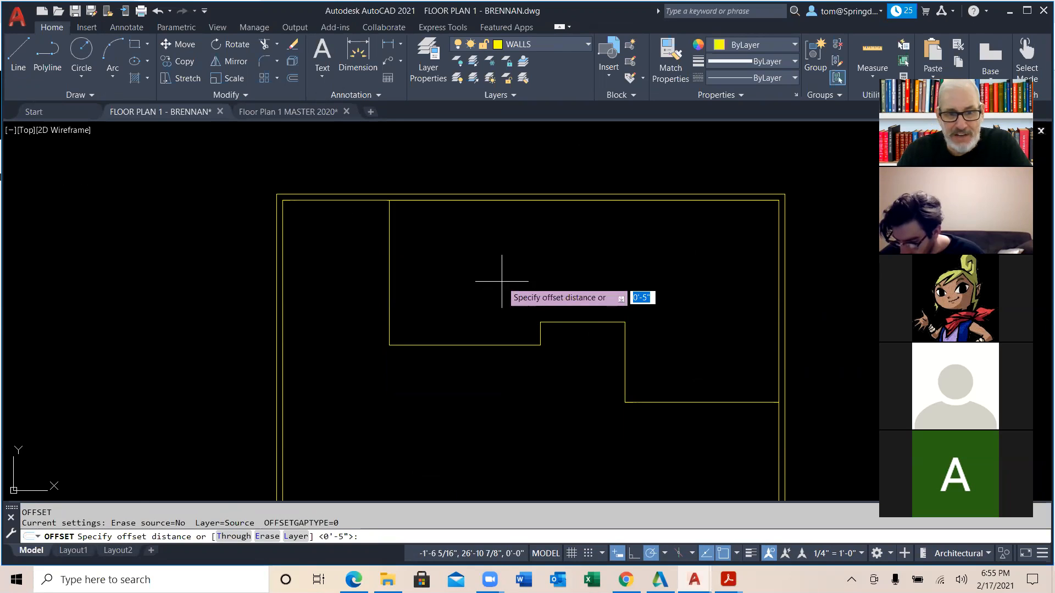
{"action": "key", "text": "Return"}
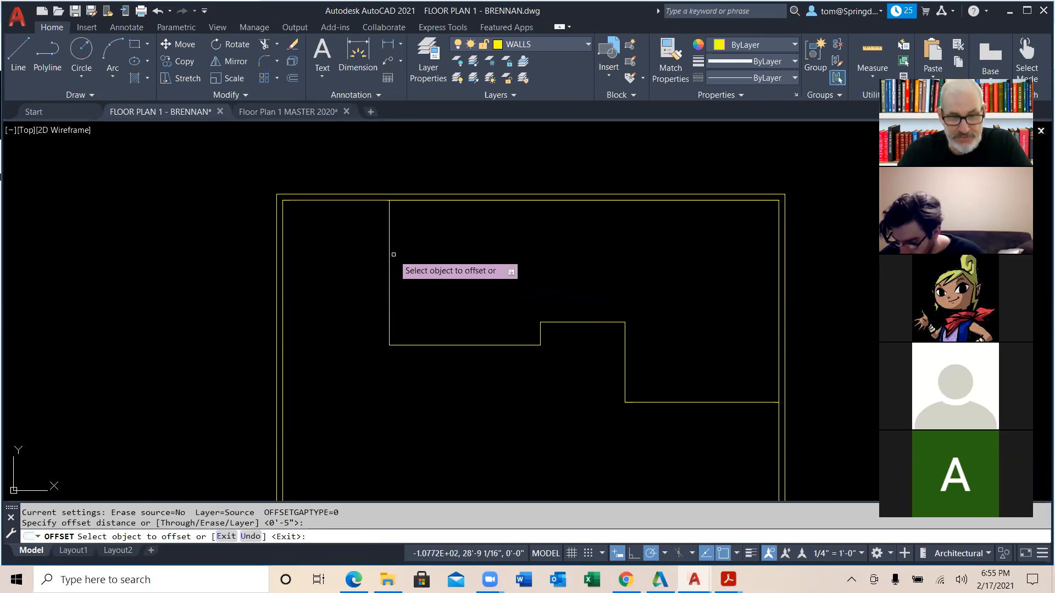
{"action": "left_click", "coordinate": [389, 257]}
{"action": "left_click", "coordinate": [423, 247]}
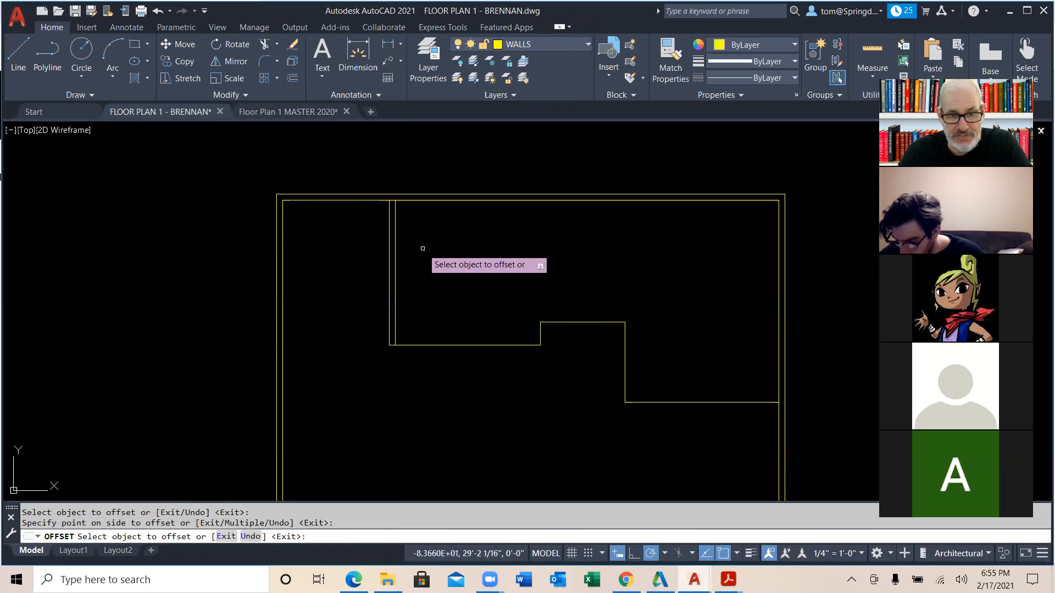
{"action": "left_click", "coordinate": [461, 345]}
{"action": "left_click", "coordinate": [459, 299]}
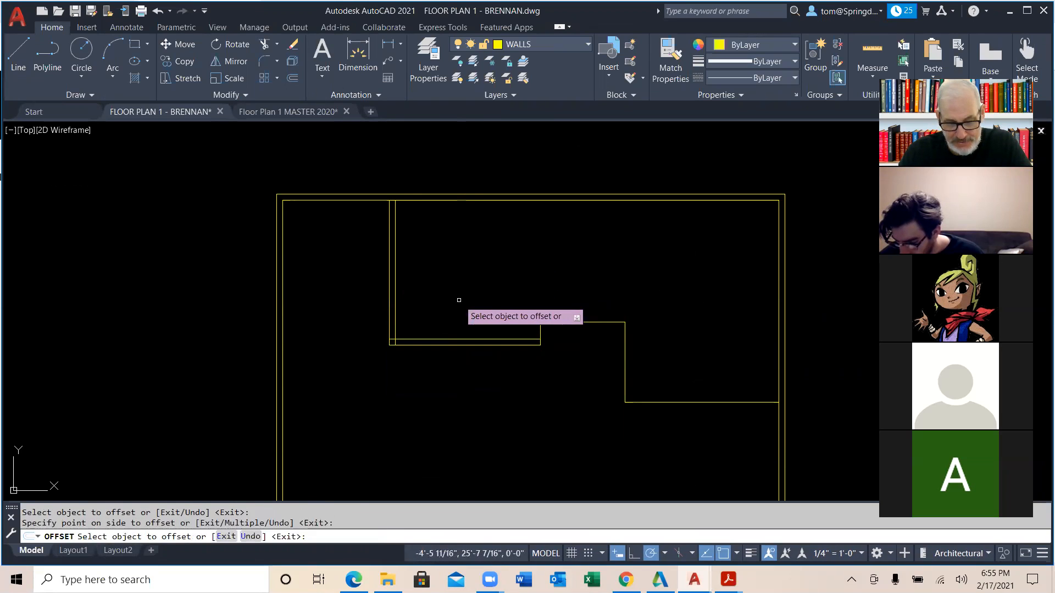
{"action": "left_click", "coordinate": [541, 332]}
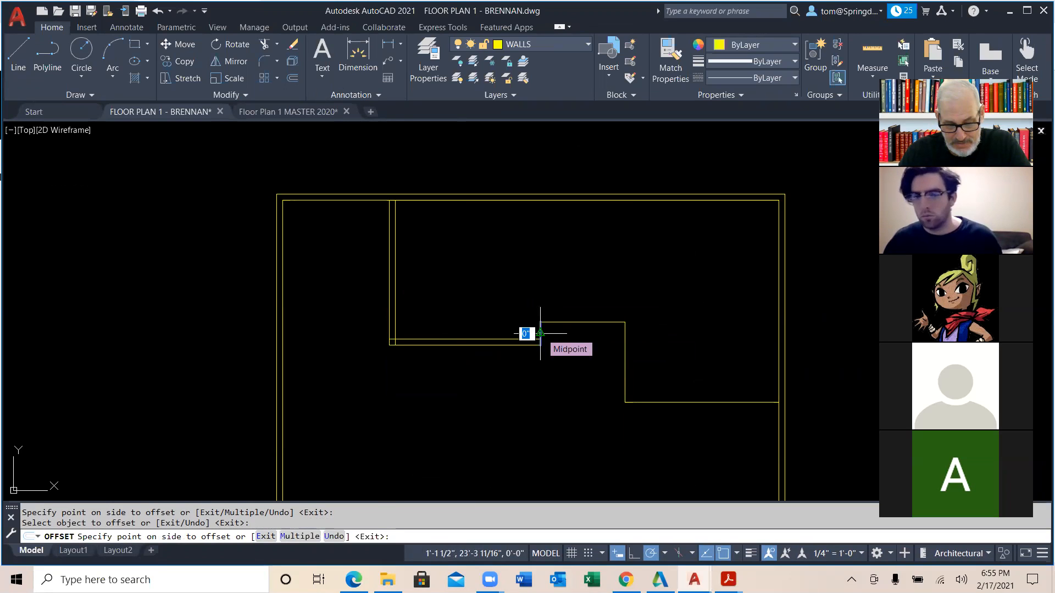
{"action": "key", "text": "Escape"}
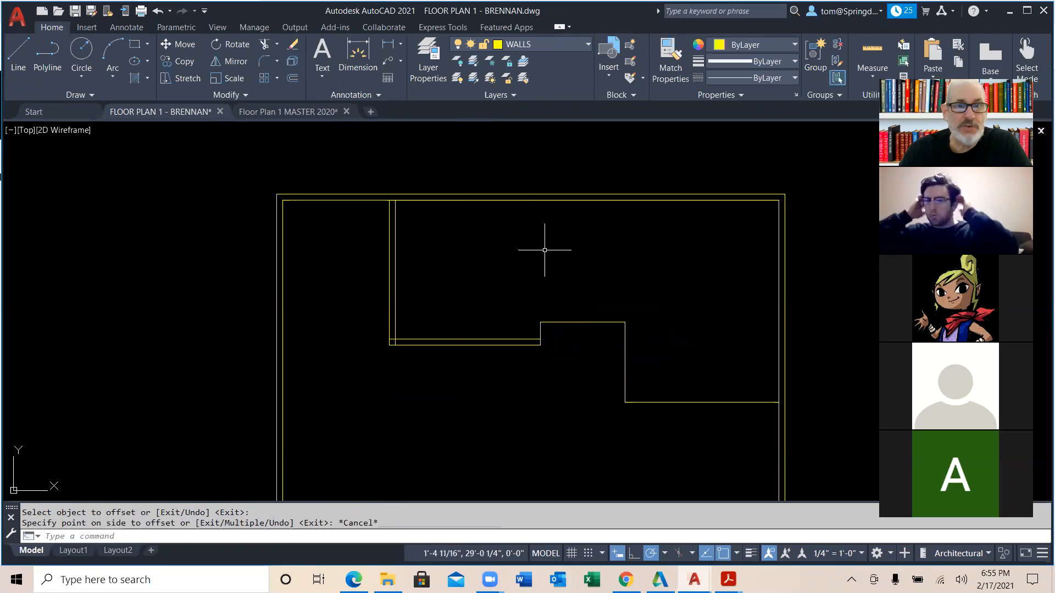
Make the DIMENSIONS layer current and add a vertical linear dimension along the outer line of the offset vertical interior wall.
{"action": "left_click", "coordinate": [585, 45]}
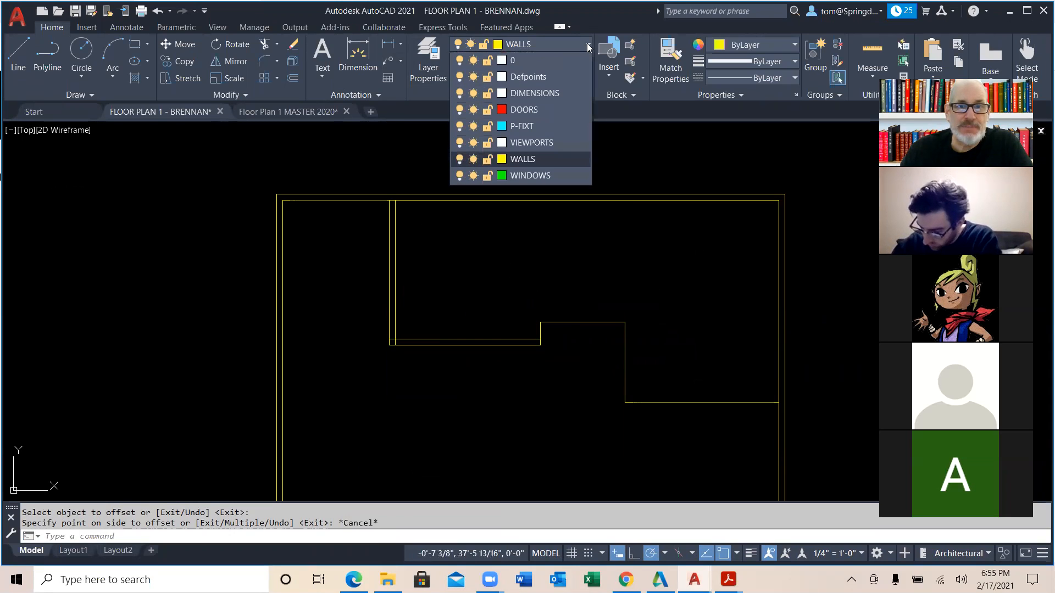
{"action": "left_click", "coordinate": [563, 91]}
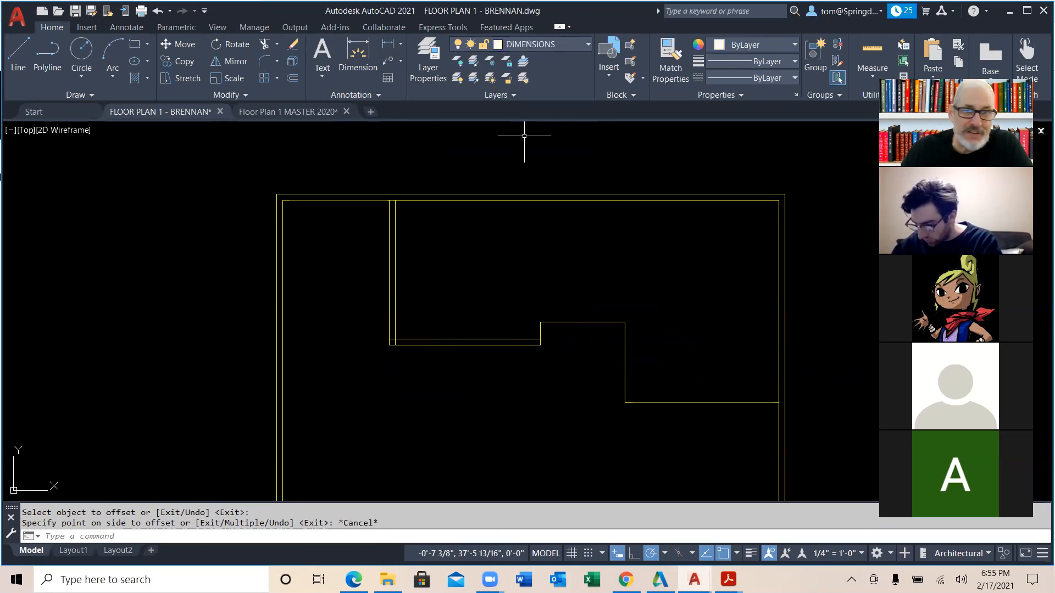
{"action": "left_click", "coordinate": [389, 45]}
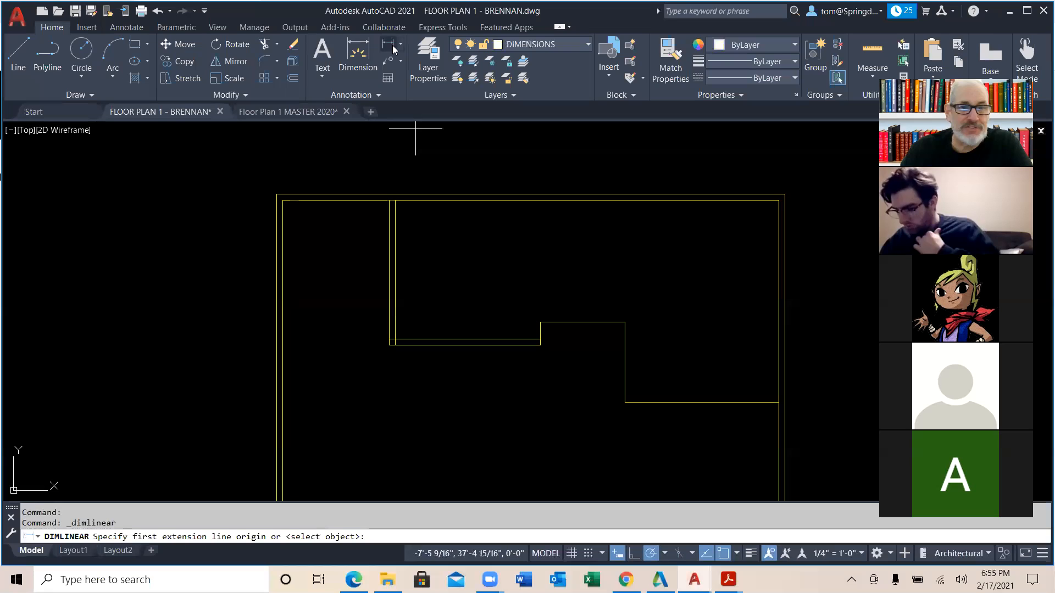
{"action": "left_click", "coordinate": [390, 201]}
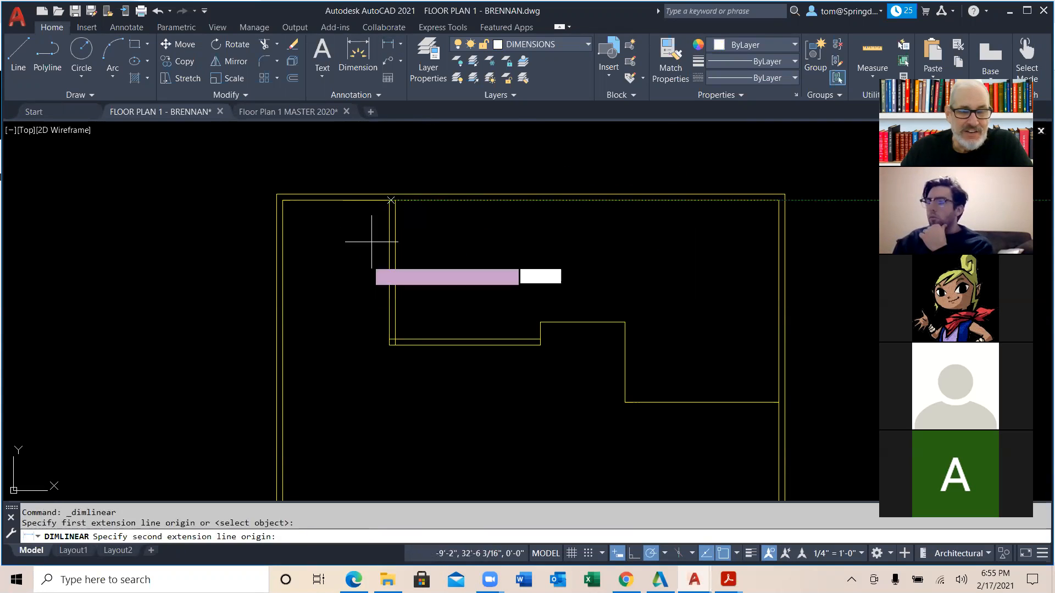
{"action": "left_click", "coordinate": [390, 345]}
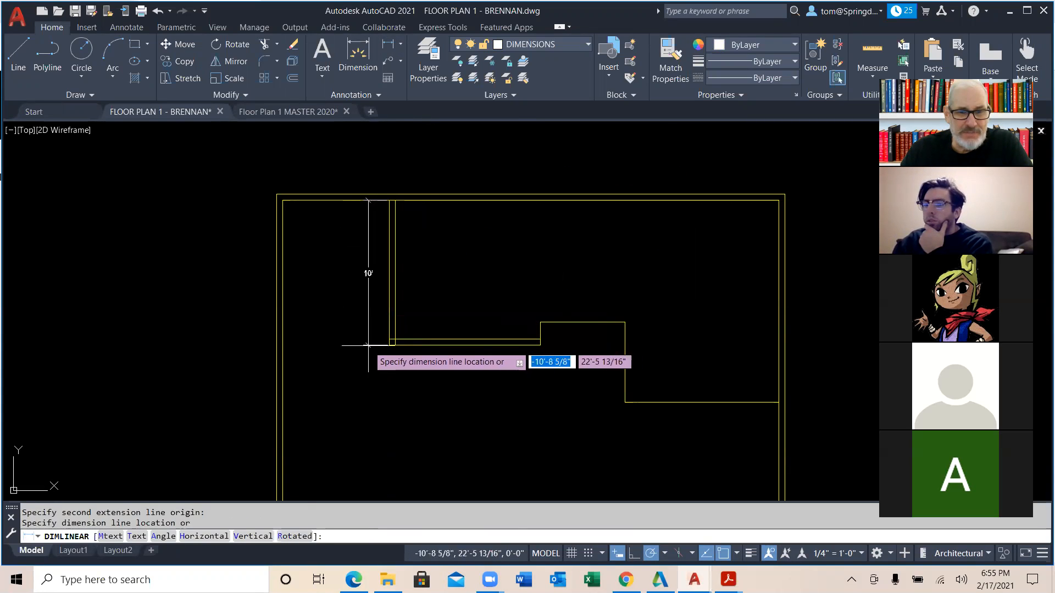
{"action": "left_click", "coordinate": [362, 346]}
Add a vertical linear dimension inside the upper room, from the exterior wall's inner line to the inner line of the lower wall.
{"action": "right_click", "coordinate": [452, 265]}
{"action": "left_click", "coordinate": [497, 273]}
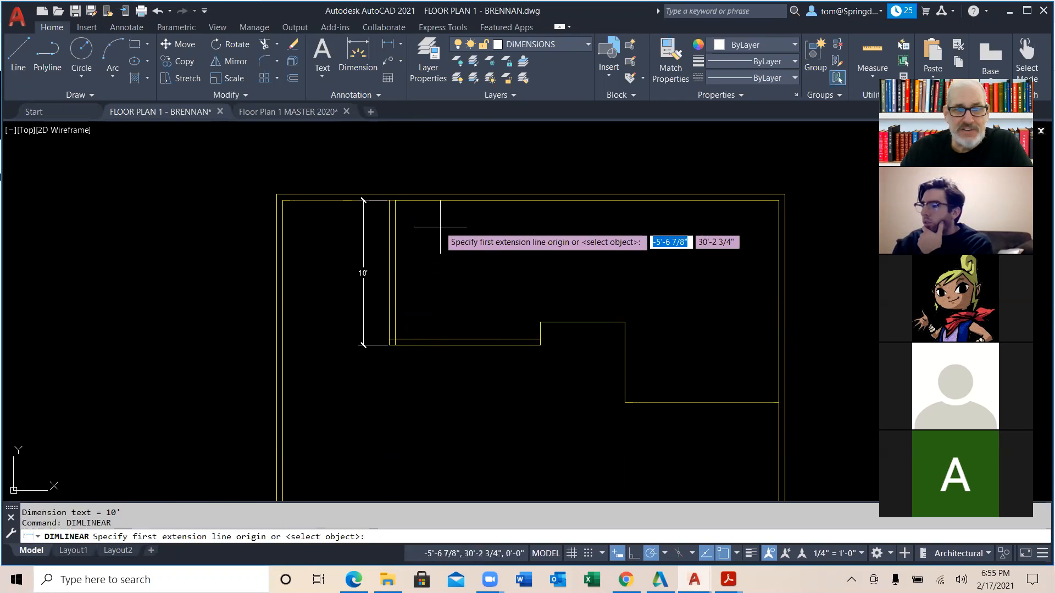
{"action": "left_click", "coordinate": [395, 201]}
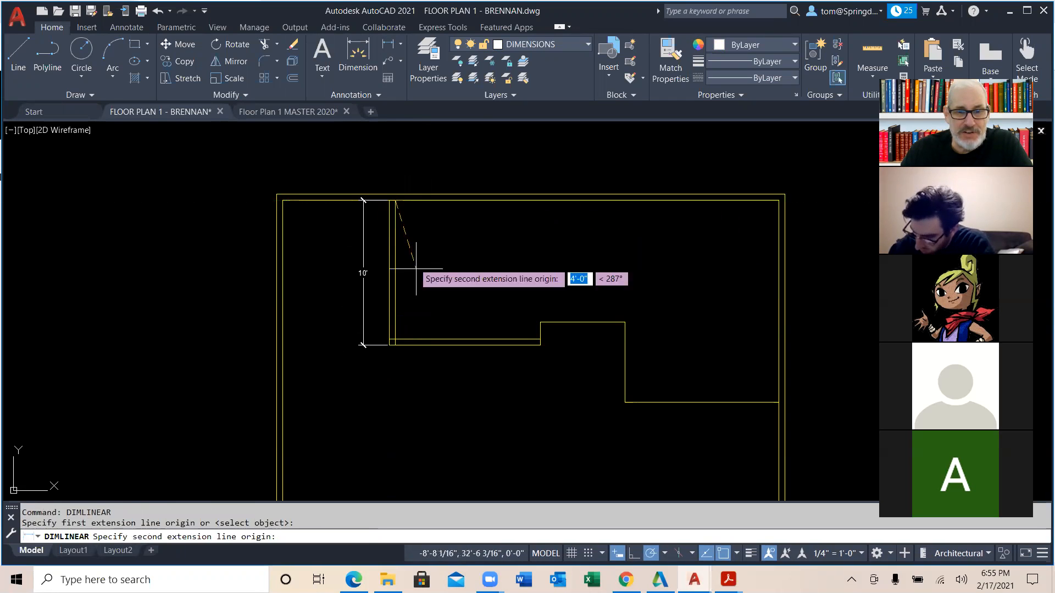
{"action": "left_click", "coordinate": [398, 342]}
{"action": "left_click", "coordinate": [430, 319]}
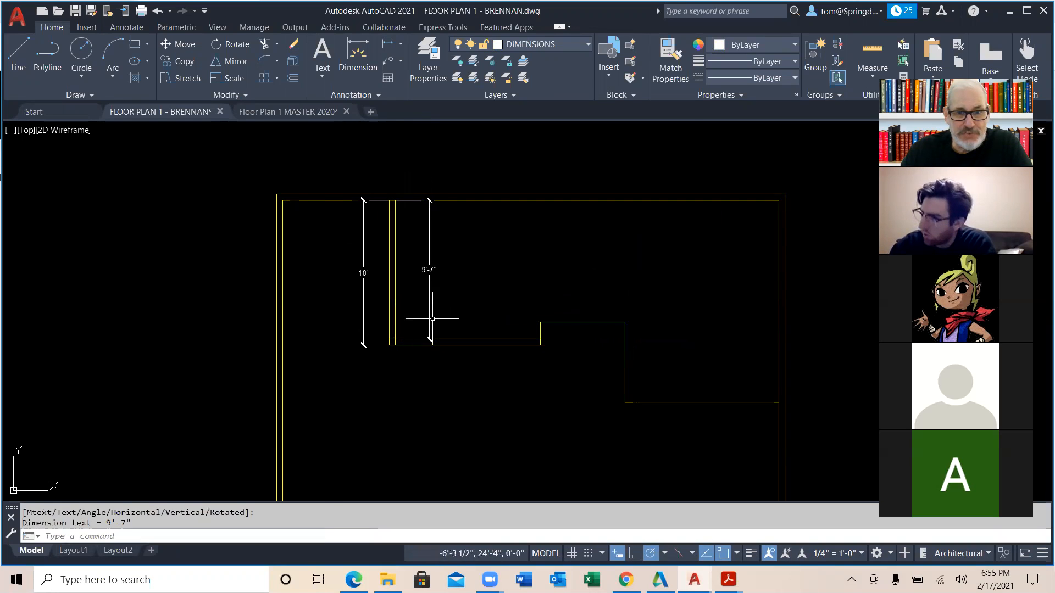
Add a horizontal linear dimension across the room, from the vertical wall's inner line to the short step in the wall.
{"action": "right_click", "coordinate": [477, 262]}
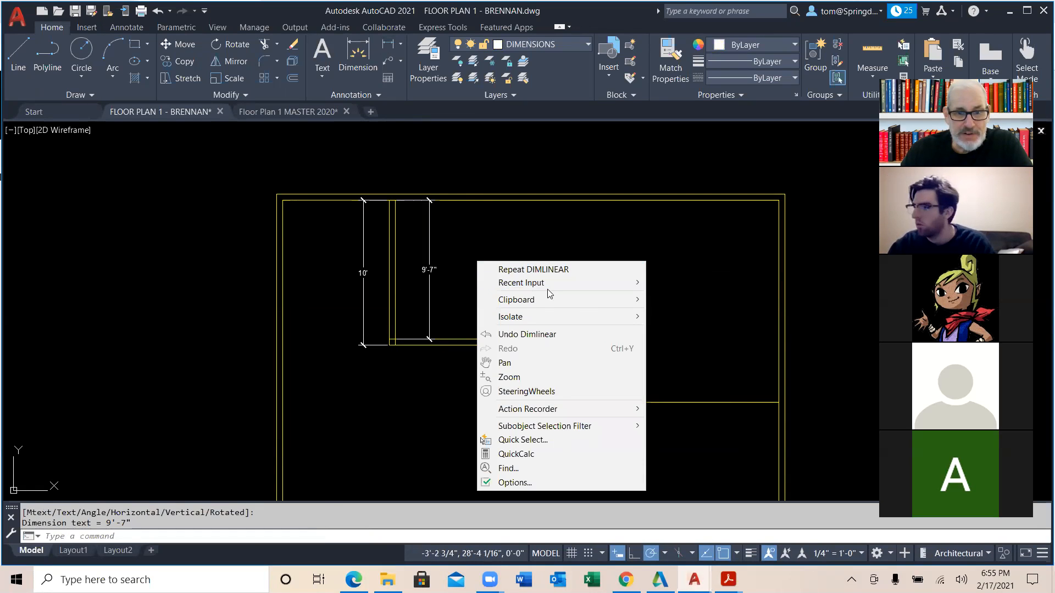
{"action": "left_click", "coordinate": [559, 270]}
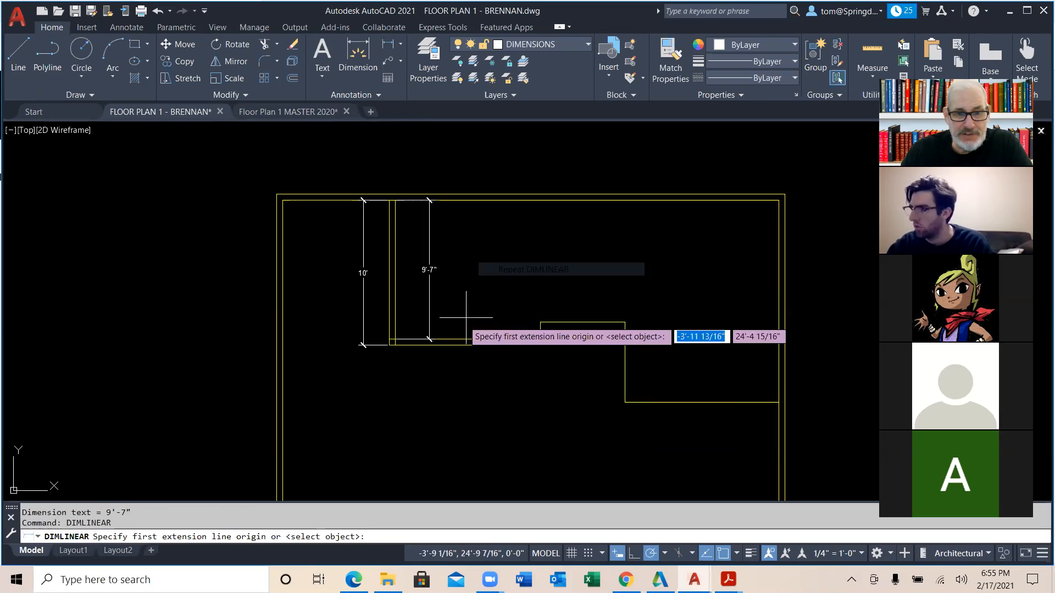
{"action": "left_click", "coordinate": [395, 339]}
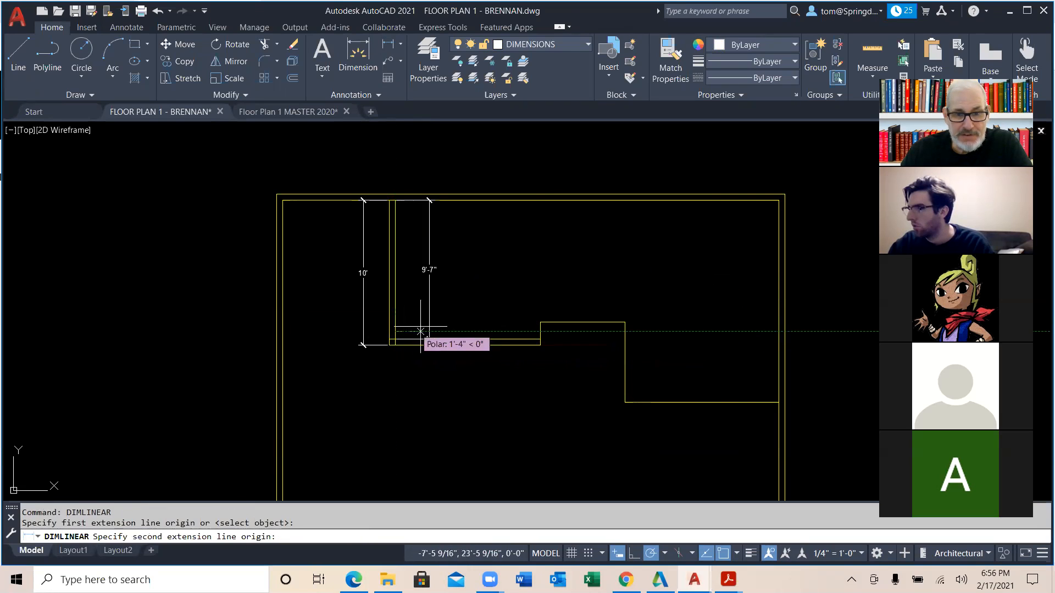
{"action": "left_click", "coordinate": [540, 332]}
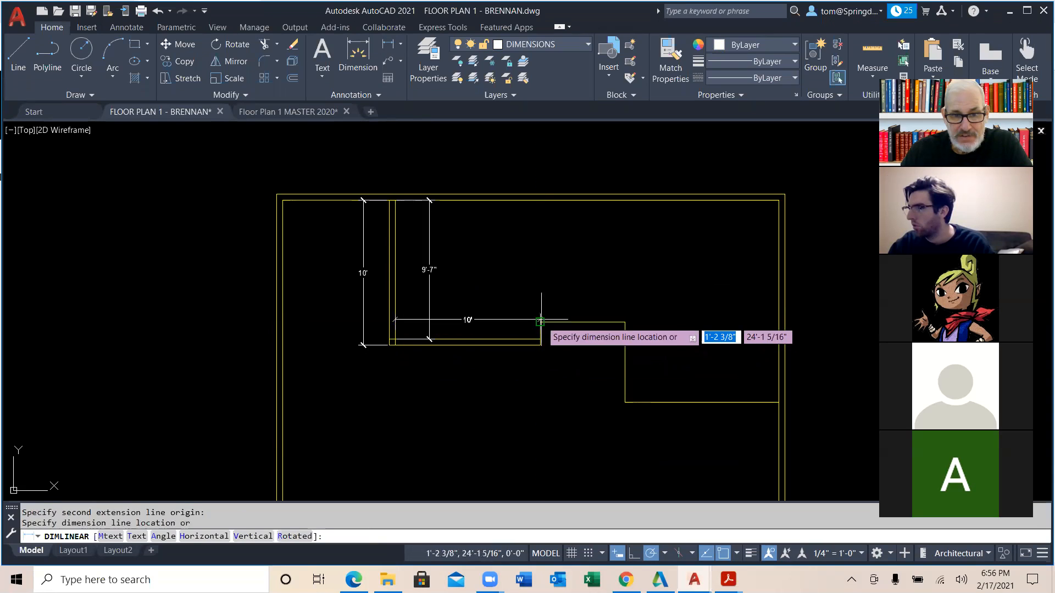
{"action": "left_click", "coordinate": [541, 282]}
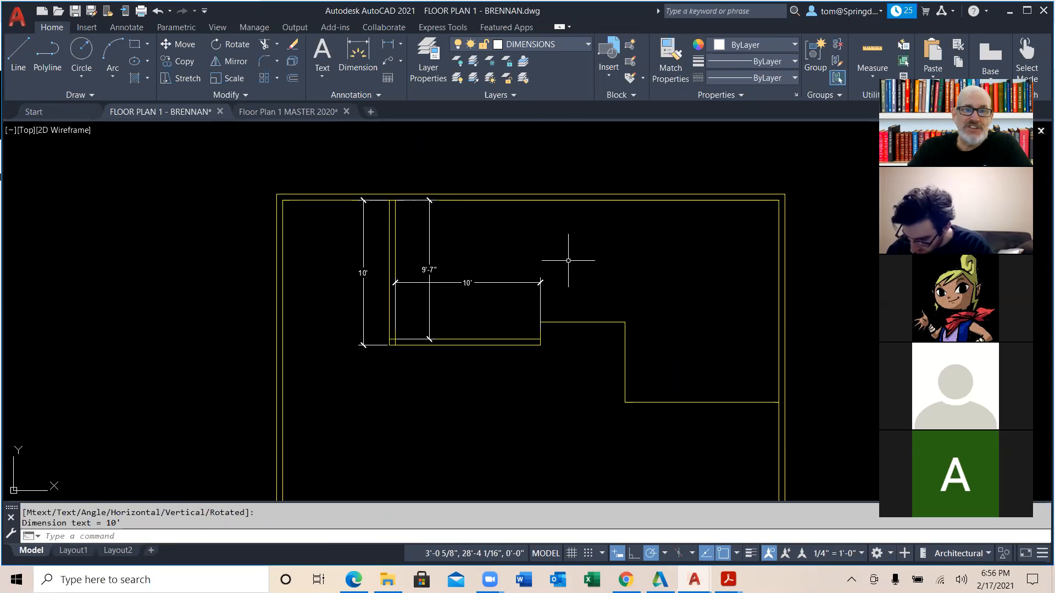
On the WALLS layer, draw a vertical polyline from 5" left of the lower wall's end up to the exterior wall's inner line.
{"action": "left_click", "coordinate": [587, 44]}
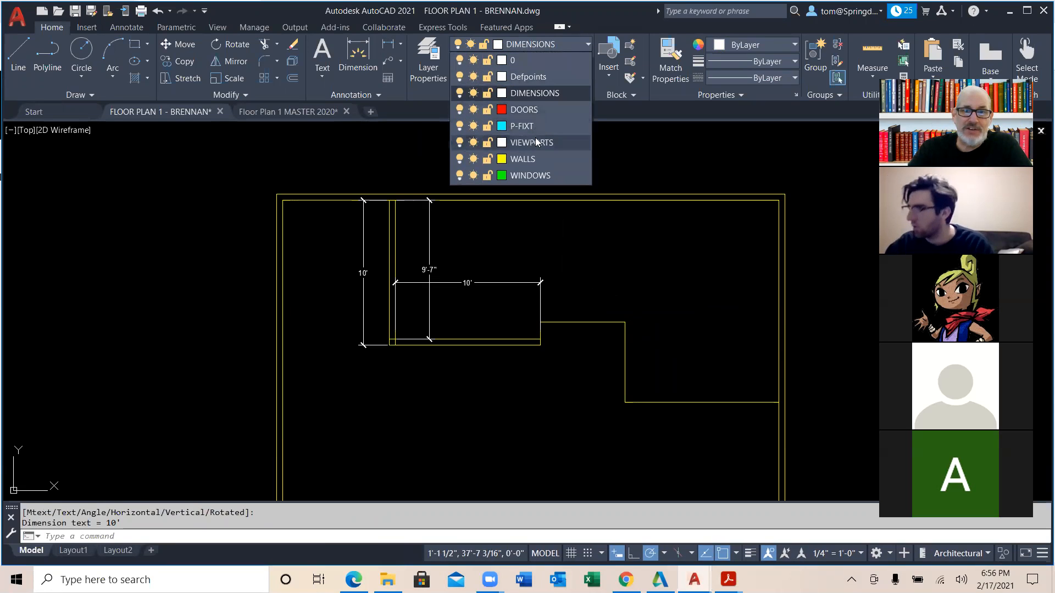
{"action": "left_click", "coordinate": [538, 156]}
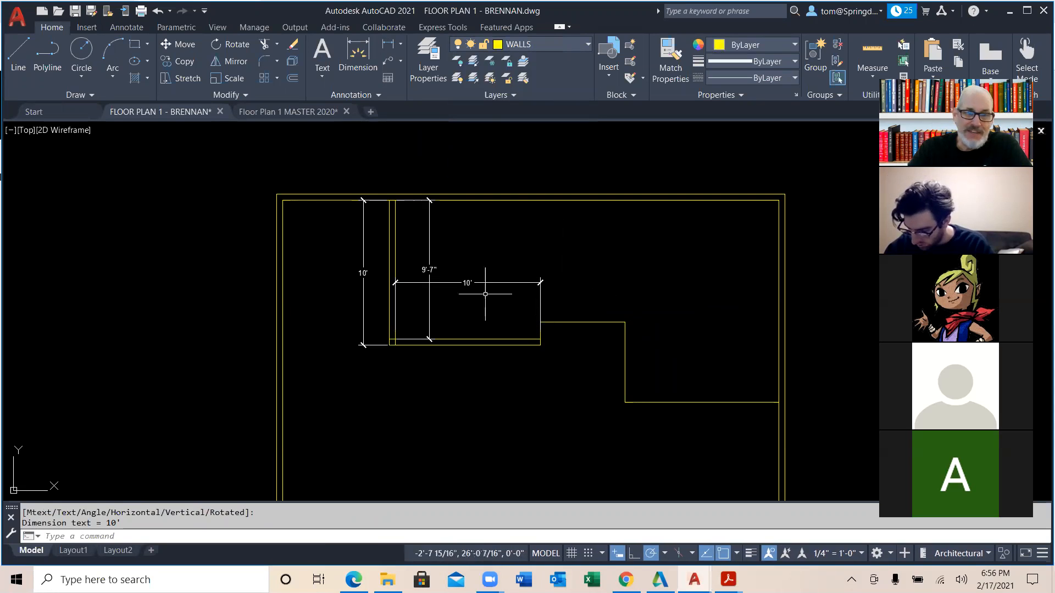
{"action": "left_click", "coordinate": [47, 55]}
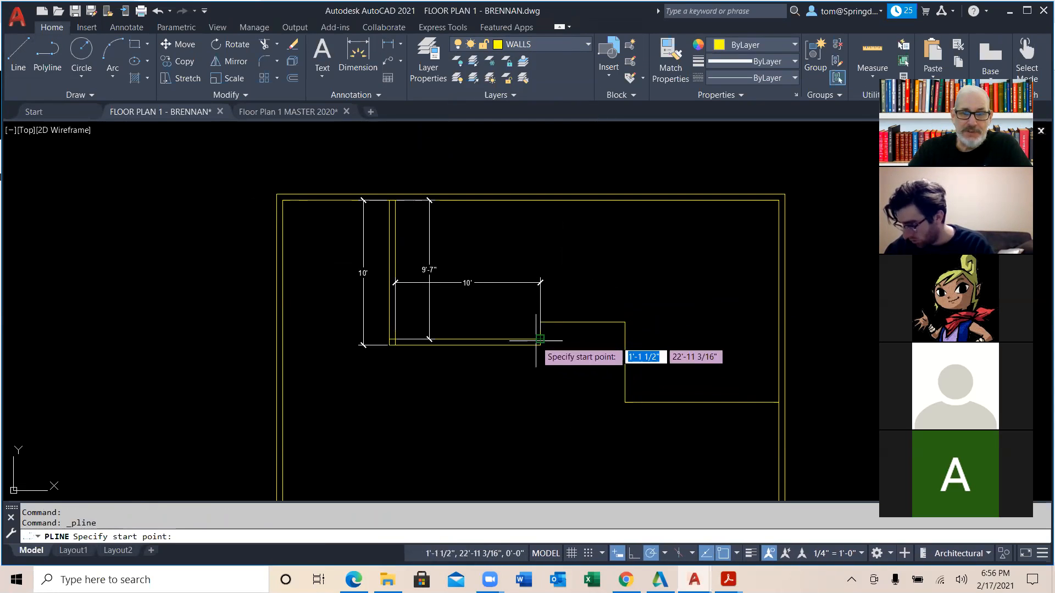
{"action": "type", "text": "5"}
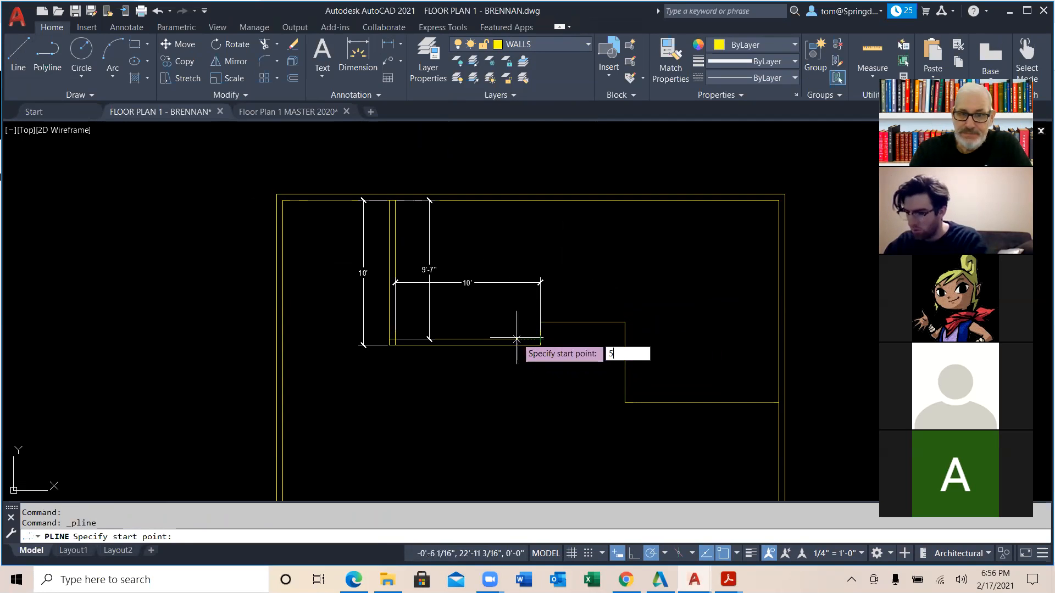
{"action": "key", "text": "Return"}
{"action": "left_click", "coordinate": [534, 214]}
{"action": "key", "text": "Escape"}
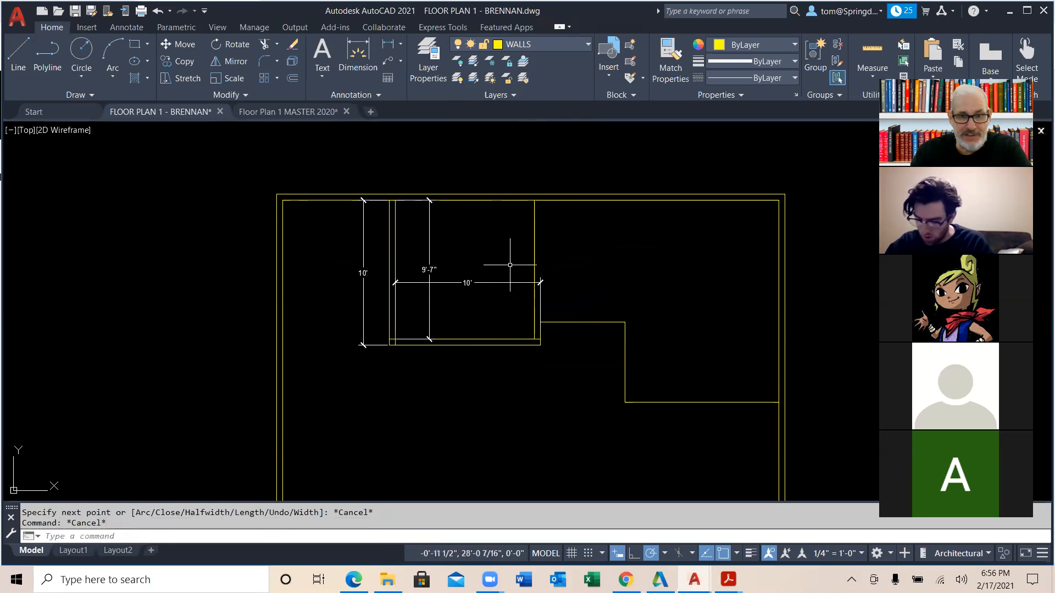
Stretch the horizontal room dimension's right extension origin 5" left onto the new vertical wall line.
{"action": "left_click", "coordinate": [507, 279]}
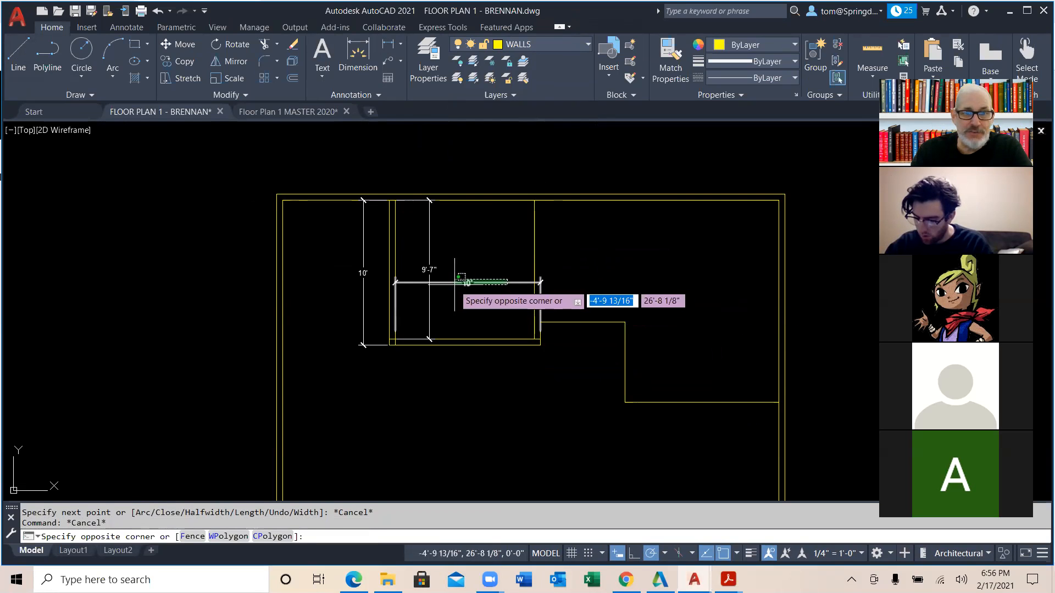
{"action": "left_click", "coordinate": [481, 298]}
{"action": "scroll", "coordinate": [558, 276], "scroll_direction": "up", "scroll_amount": 6}
{"action": "scroll", "coordinate": [555, 360], "scroll_direction": "down", "scroll_amount": 8}
{"action": "scroll", "coordinate": [546, 357], "scroll_direction": "up", "scroll_amount": 2}
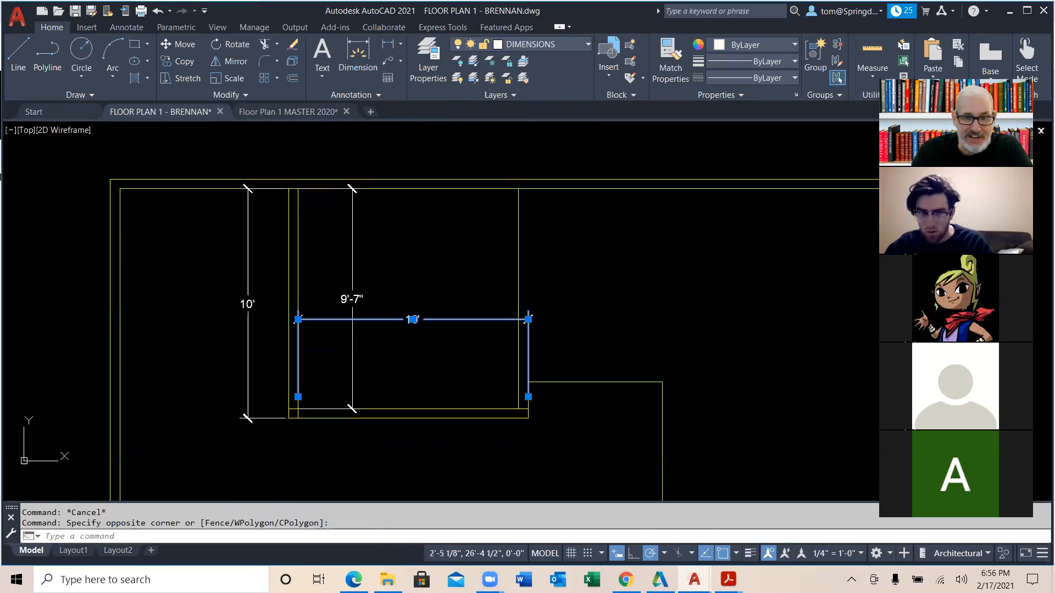
{"action": "left_click", "coordinate": [528, 398]}
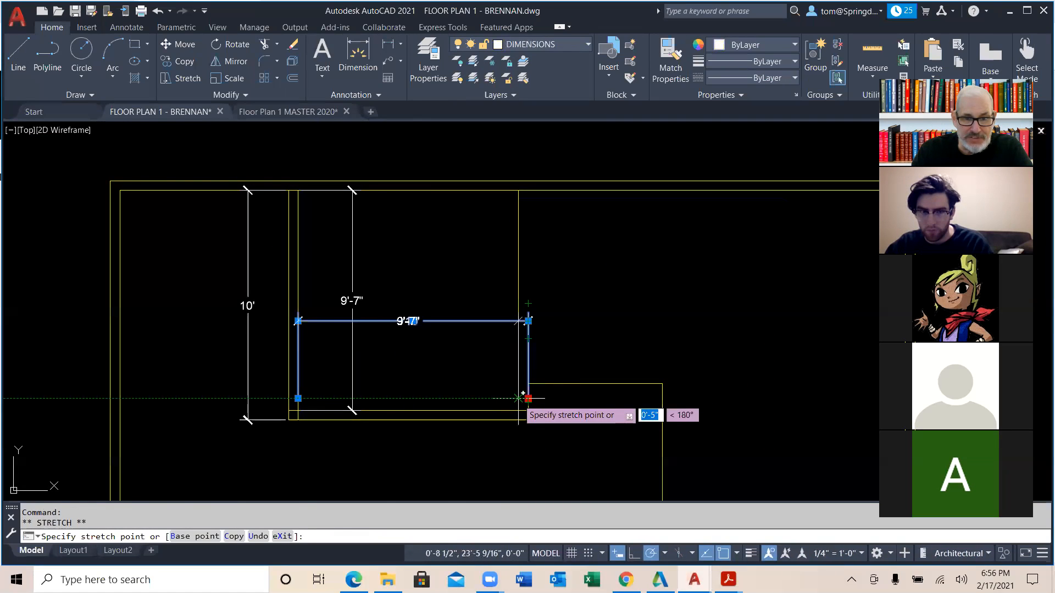
{"action": "left_click", "coordinate": [523, 395]}
{"action": "key", "text": "Escape"}
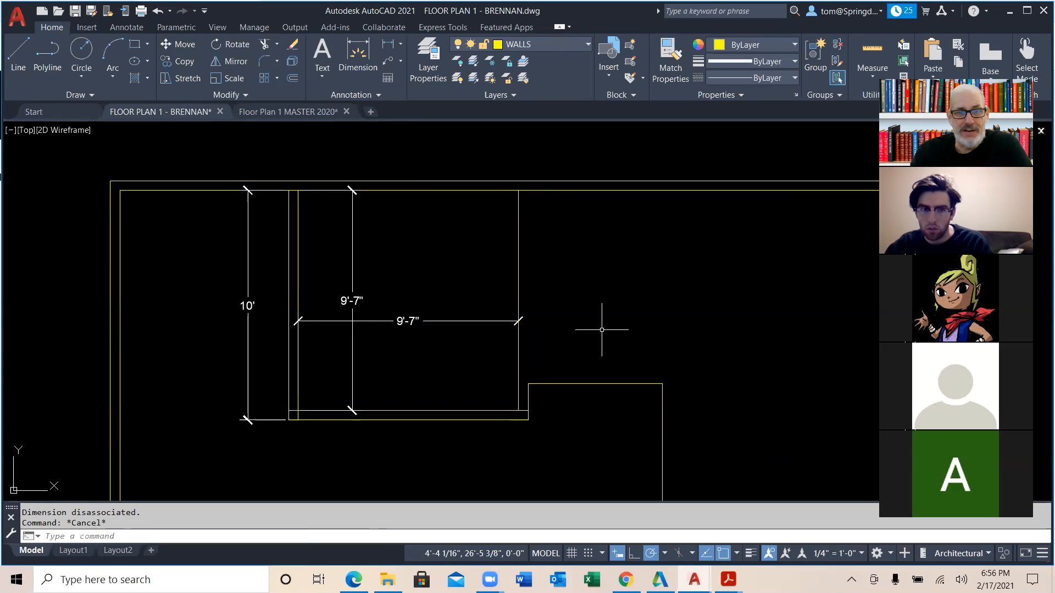
Move the horizontal room dimension's line and text up by about 2'-8".
{"action": "left_click", "coordinate": [557, 401]}
{"action": "left_click", "coordinate": [401, 312]}
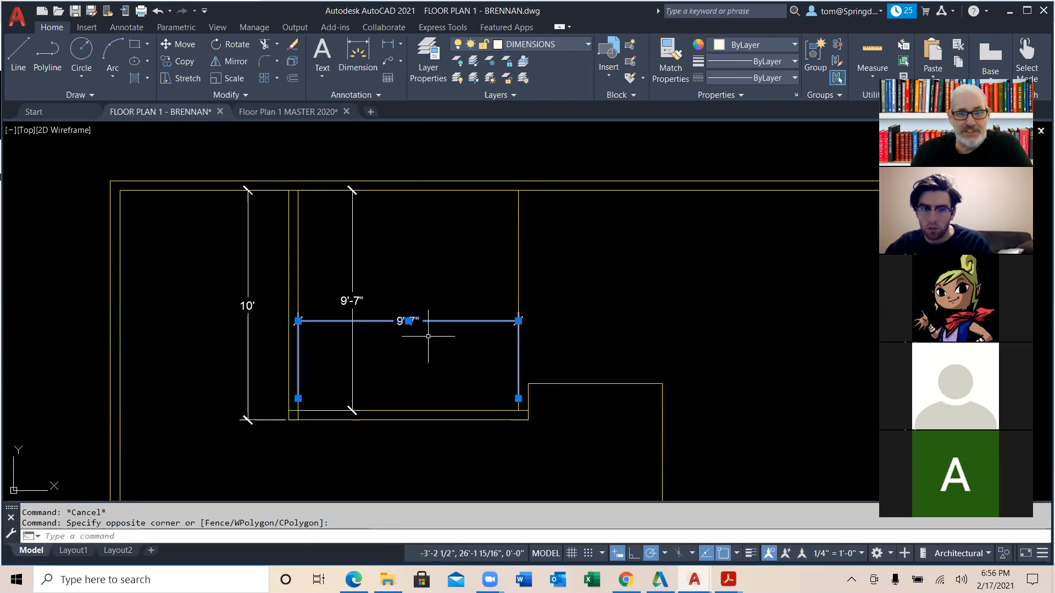
{"action": "left_click", "coordinate": [408, 321]}
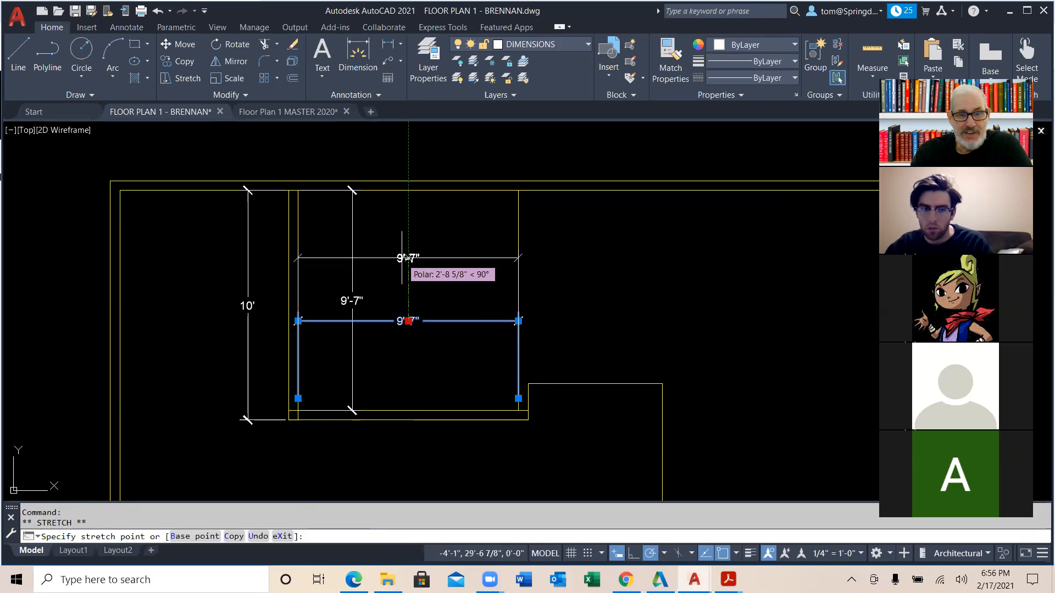
{"action": "left_click", "coordinate": [408, 258]}
{"action": "key", "text": "Escape"}
{"action": "key", "text": "Escape"}
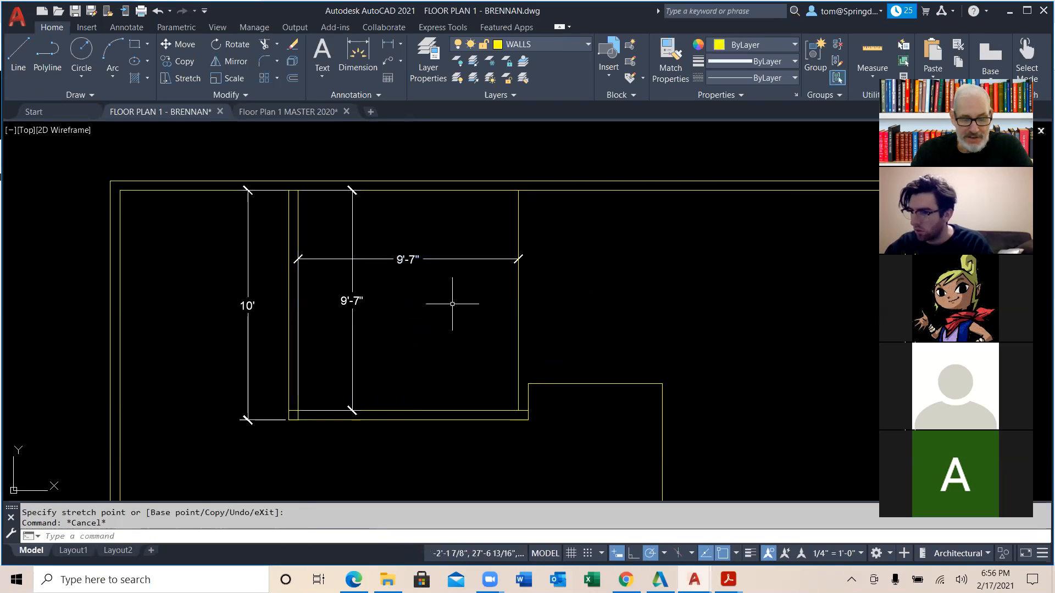
Use DIMBREAK to break the vertical room dimension where it crosses the horizontal room dimension.
{"action": "scroll", "coordinate": [388, 297], "scroll_direction": "up", "scroll_amount": 6}
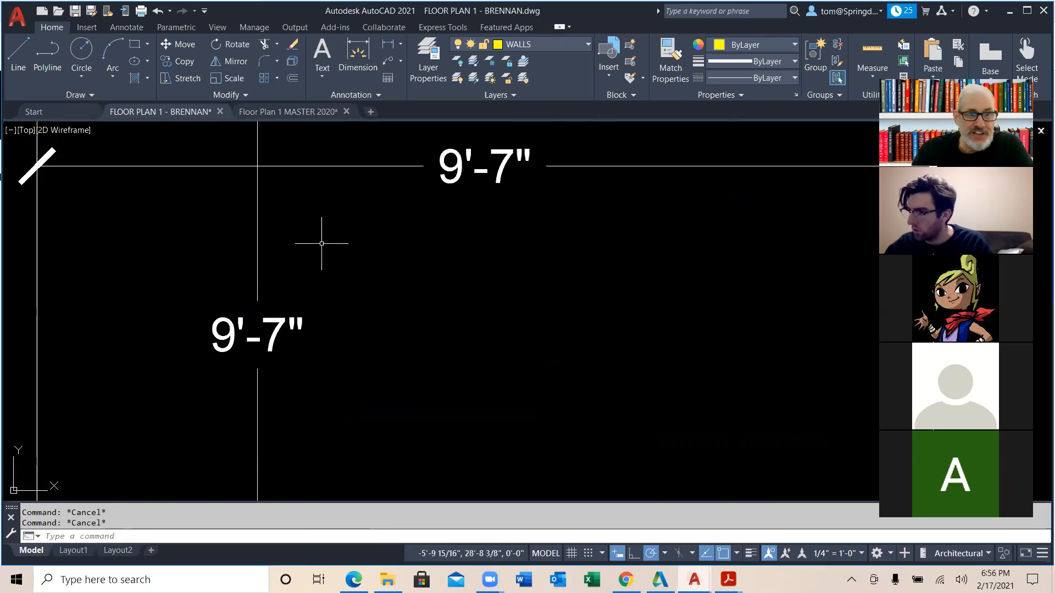
{"action": "scroll", "coordinate": [313, 231], "scroll_direction": "down", "scroll_amount": 2}
{"action": "middle_click_drag", "start_coordinate": [306, 223], "coordinate": [390, 292]}
{"action": "scroll", "coordinate": [384, 291], "scroll_direction": "down", "scroll_amount": 4}
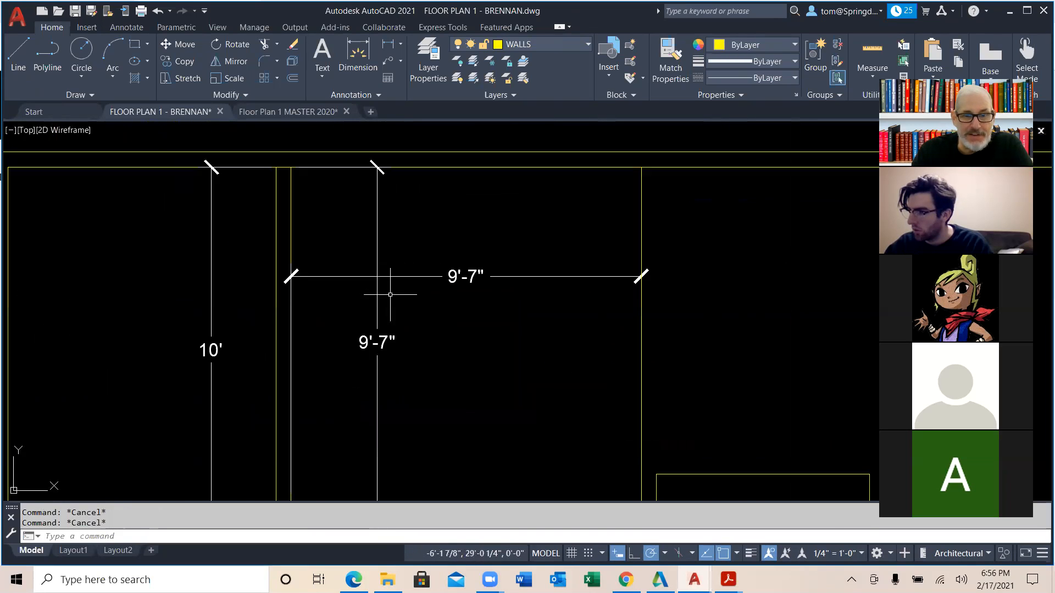
{"action": "scroll", "coordinate": [416, 307], "scroll_direction": "up", "scroll_amount": 2}
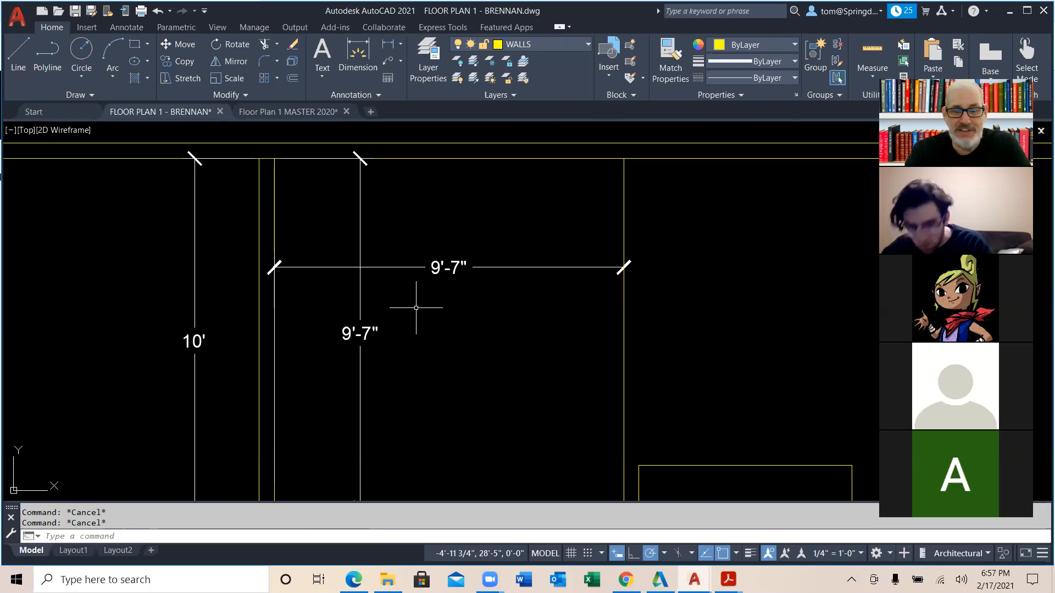
{"action": "type", "text": "DIMBREA"}
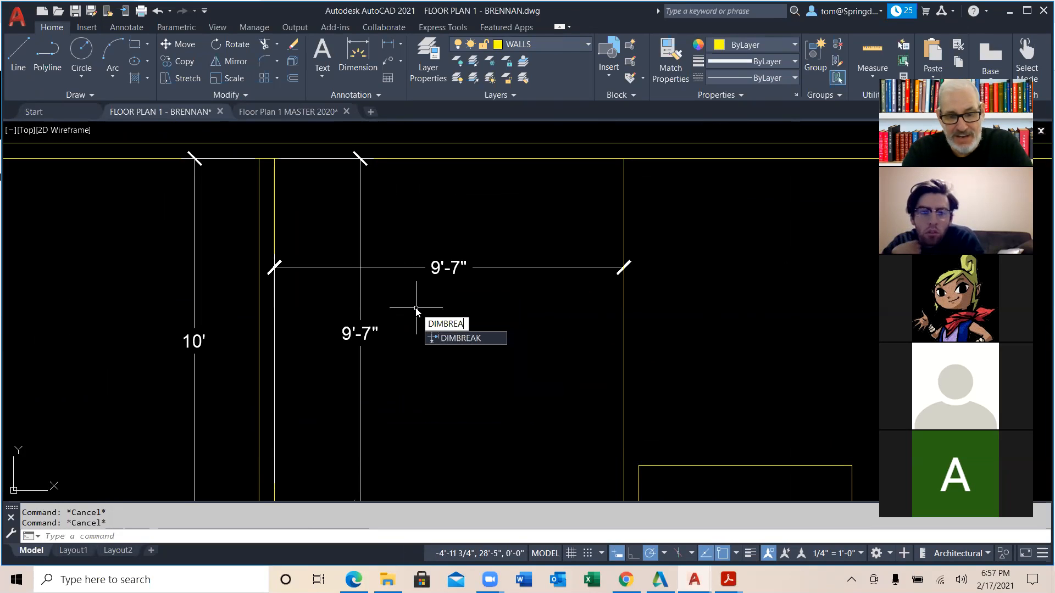
{"action": "type", "text": "K"}
{"action": "key", "text": "Return"}
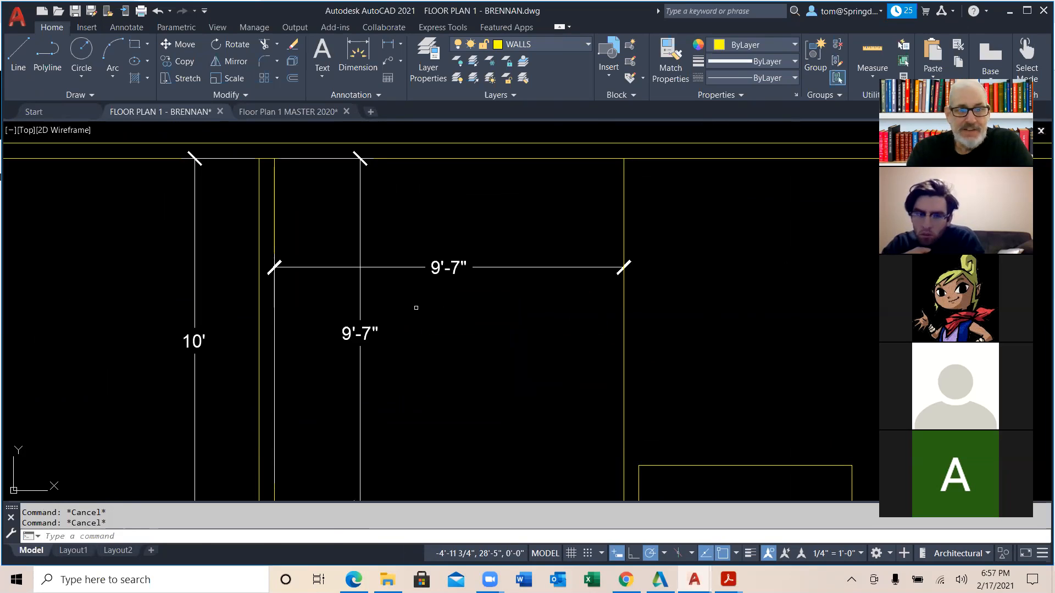
{"action": "left_click", "coordinate": [360, 302]}
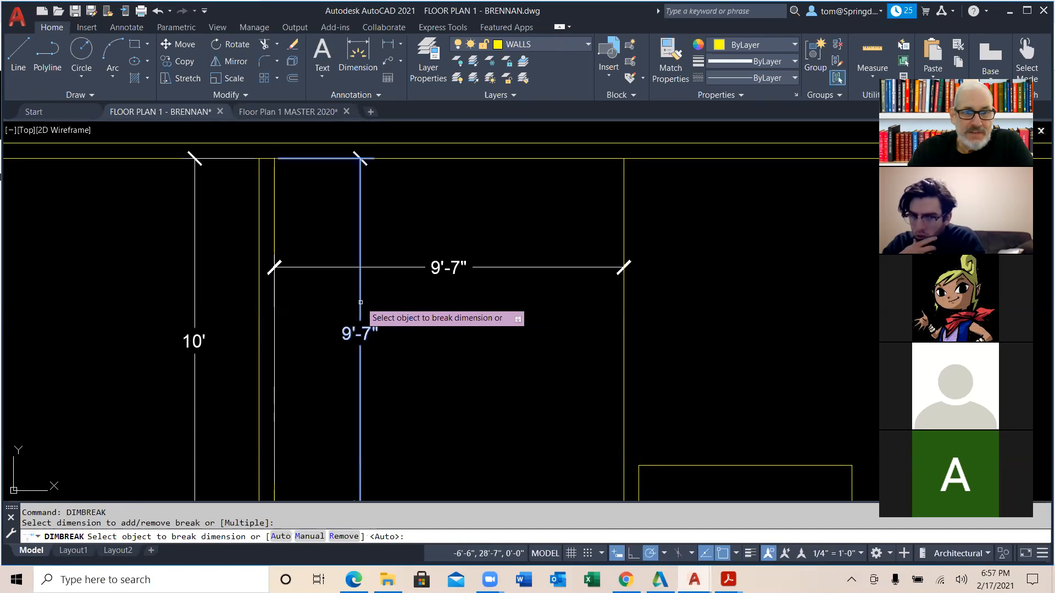
{"action": "left_click", "coordinate": [389, 267]}
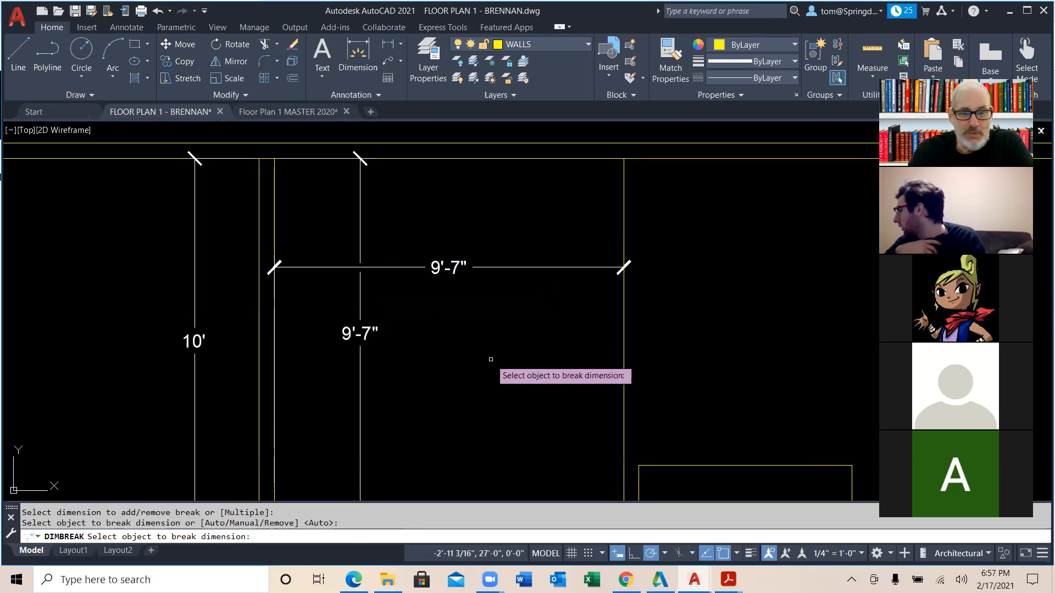
{"action": "key", "text": "Return"}
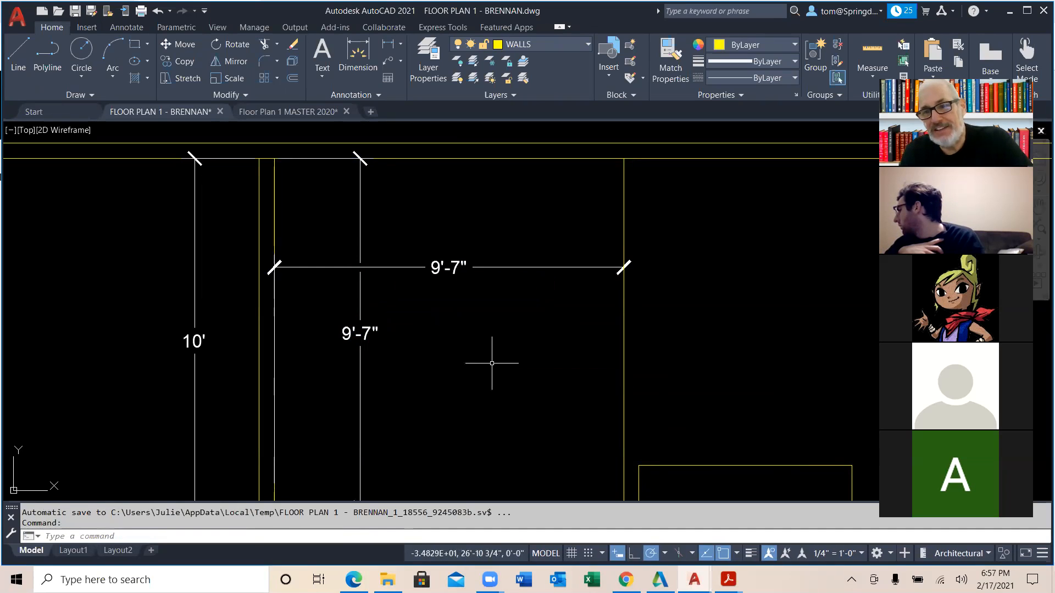
{"action": "scroll", "coordinate": [492, 363], "scroll_direction": "down", "scroll_amount": 4}
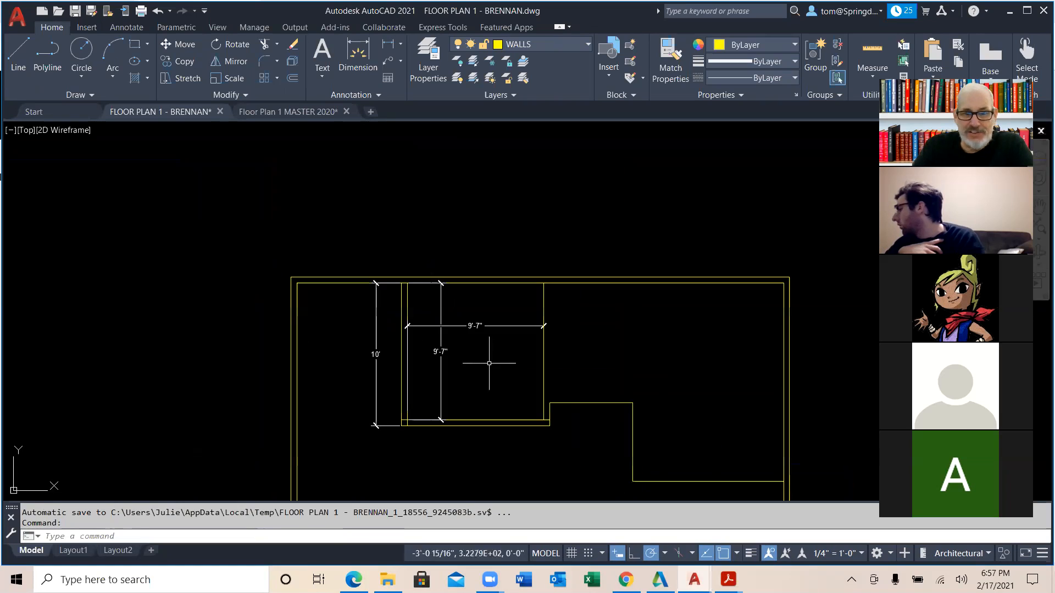
{"action": "middle_click_drag", "start_coordinate": [483, 361], "coordinate": [469, 308]}
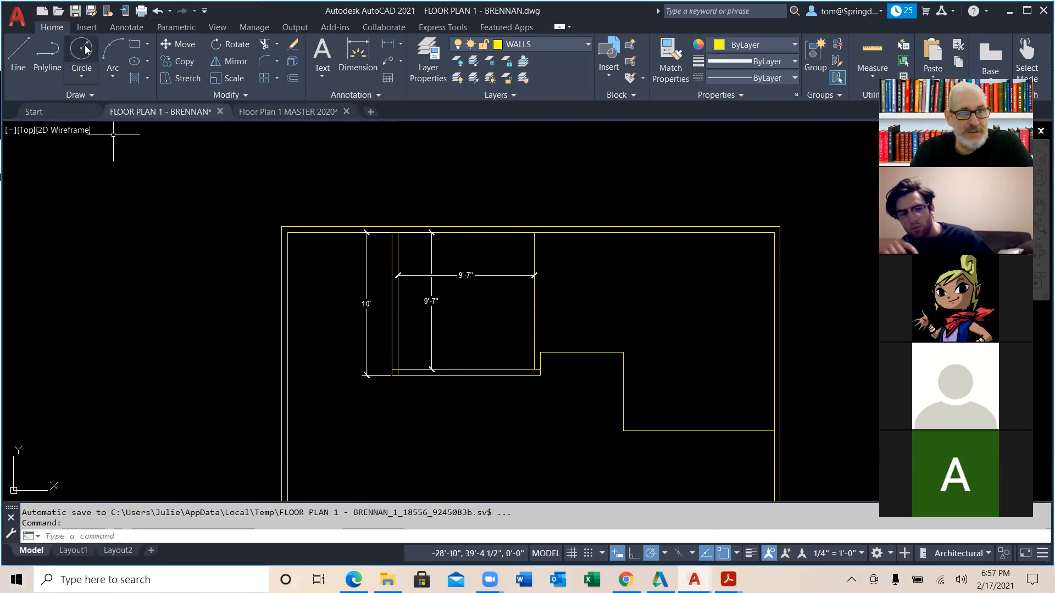
Draw a vertical line from the left end of the short horizontal wall up to the exterior wall's inner line.
{"action": "left_click", "coordinate": [18, 55]}
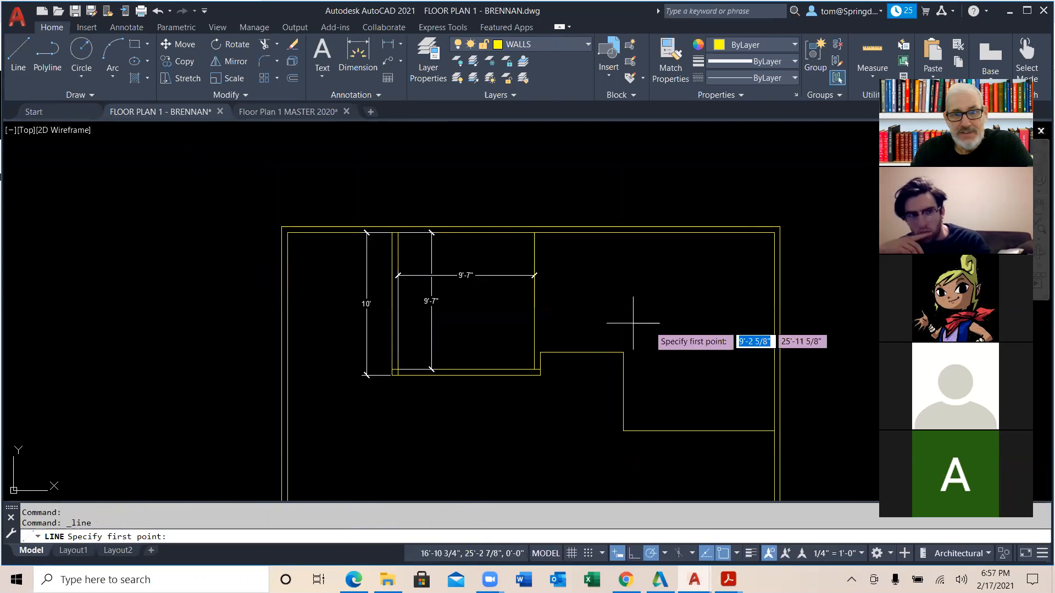
{"action": "left_click", "coordinate": [540, 352]}
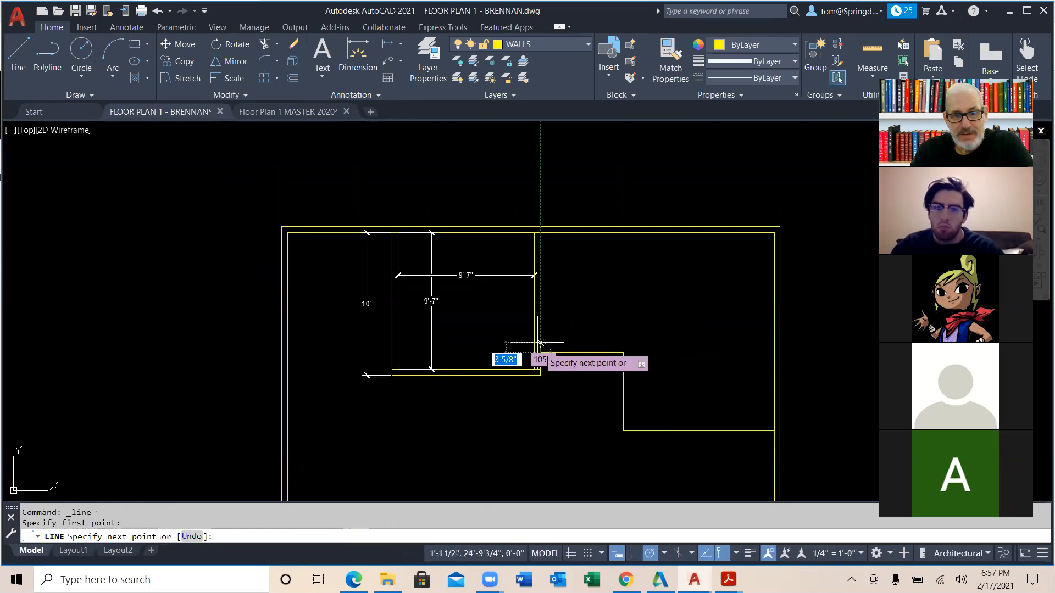
{"action": "left_click", "coordinate": [540, 233]}
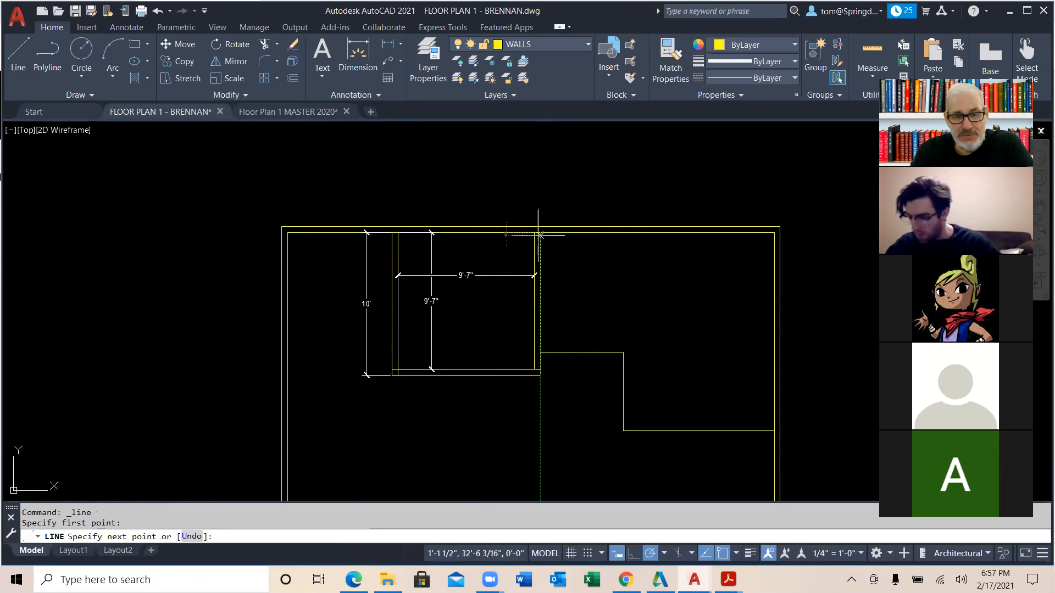
{"action": "key", "text": "Escape"}
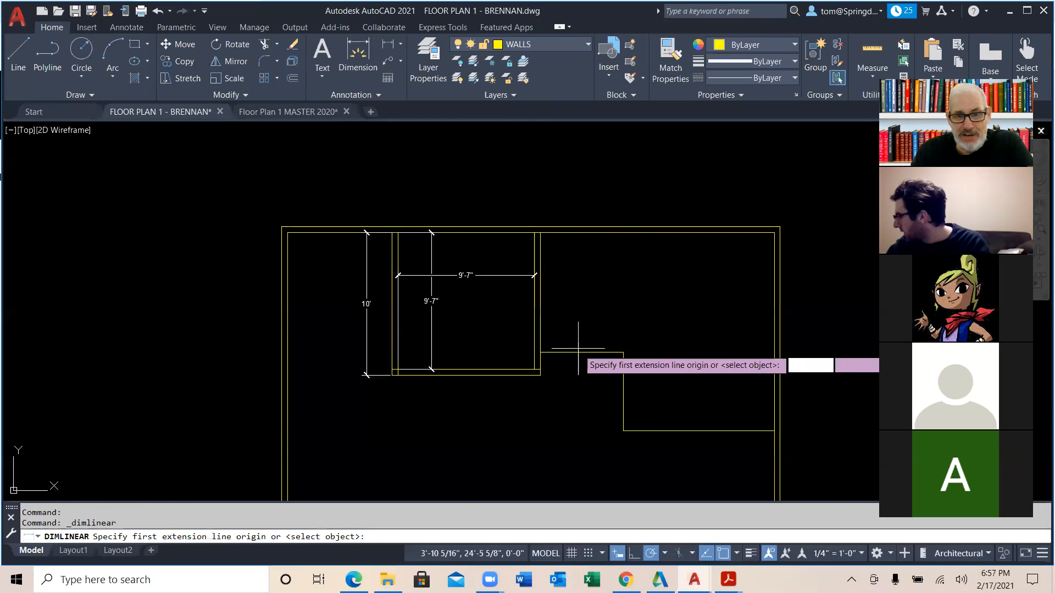
Add a vertical linear dimension from the short horizontal wall line to the exterior wall's inner line.
{"action": "left_click", "coordinate": [540, 352]}
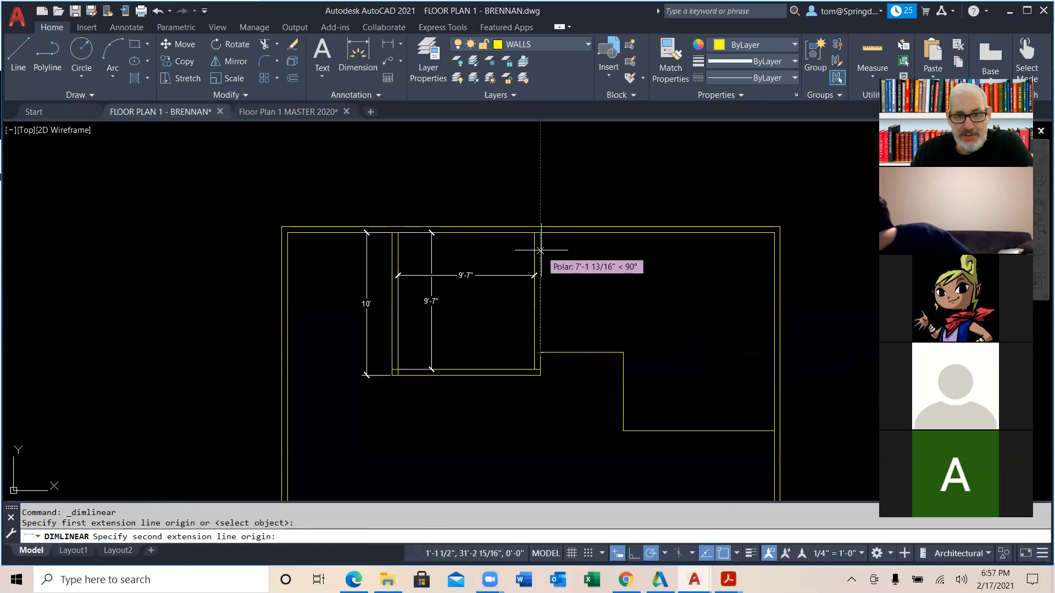
{"action": "left_click", "coordinate": [540, 233]}
{"action": "left_click", "coordinate": [585, 260]}
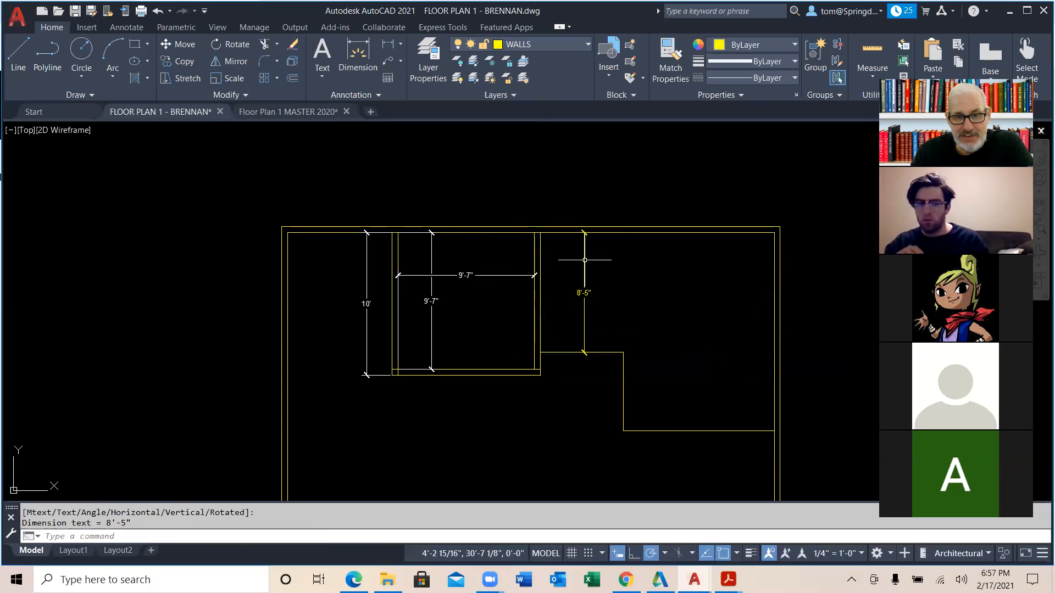
{"action": "key", "text": "Escape"}
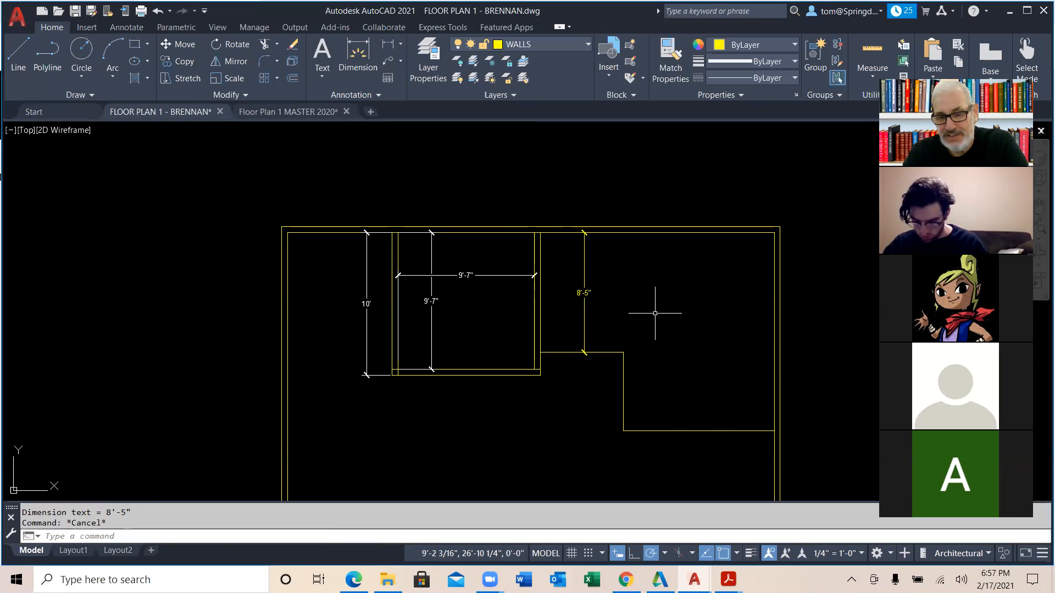
Offset the short horizontal wall line 5" upward.
{"action": "type", "text": "o"}
{"action": "key", "text": "Return"}
{"action": "key", "text": "Return"}
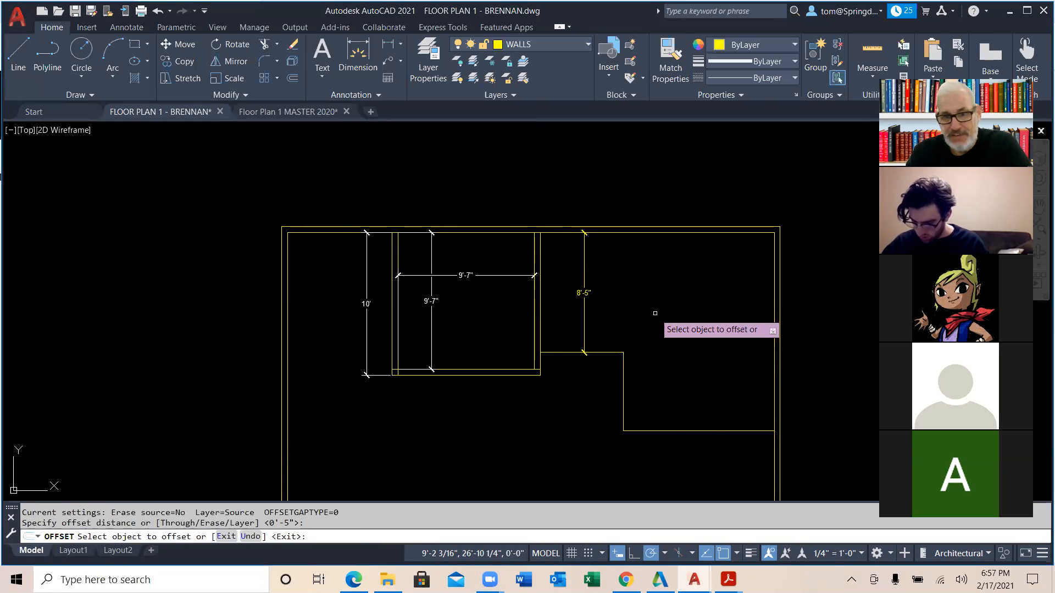
{"action": "left_click", "coordinate": [610, 352]}
{"action": "left_click", "coordinate": [608, 330]}
{"action": "key", "text": "Escape"}
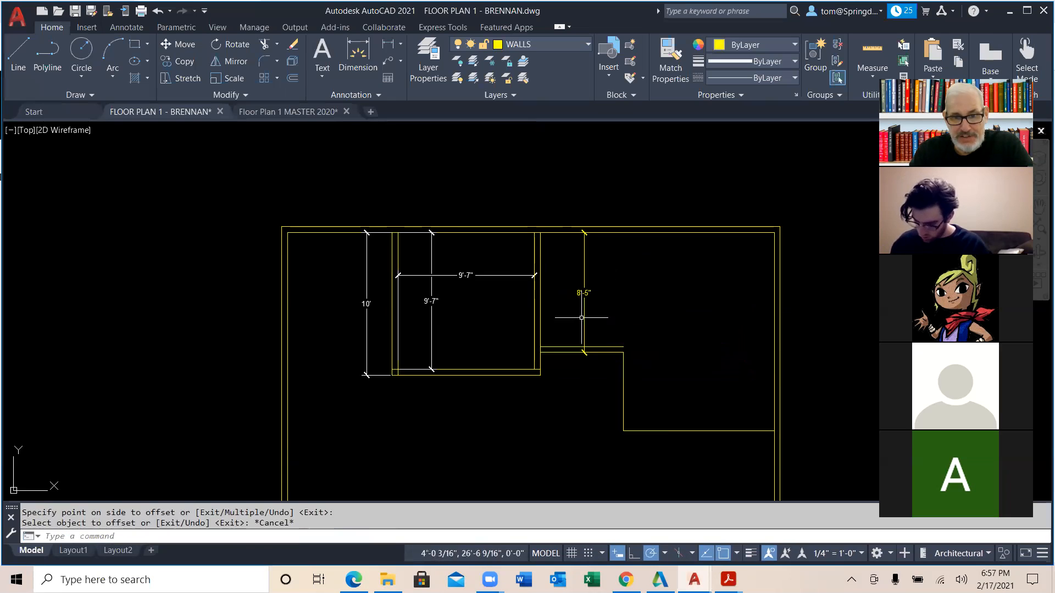
Stretch the new vertical dimension's lower extension origin up to the offset wall line.
{"action": "left_click", "coordinate": [584, 300]}
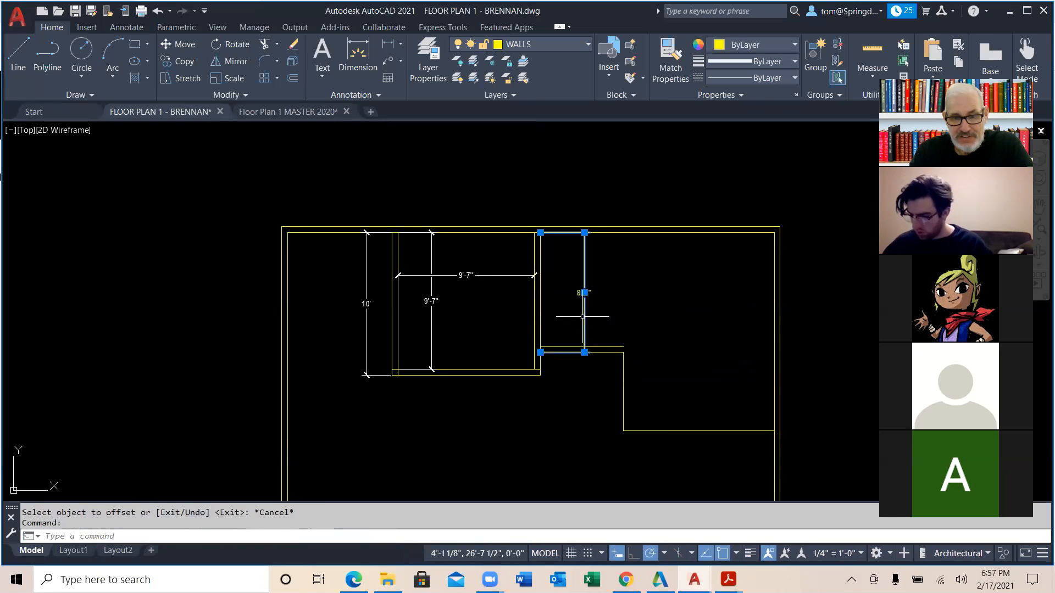
{"action": "left_click", "coordinate": [540, 351]}
{"action": "left_click", "coordinate": [540, 347]}
{"action": "key", "text": "Escape"}
Move the vertical dimension above the short wall to the DIMENSIONS layer.
{"action": "left_click", "coordinate": [615, 288]}
{"action": "left_click", "coordinate": [575, 241]}
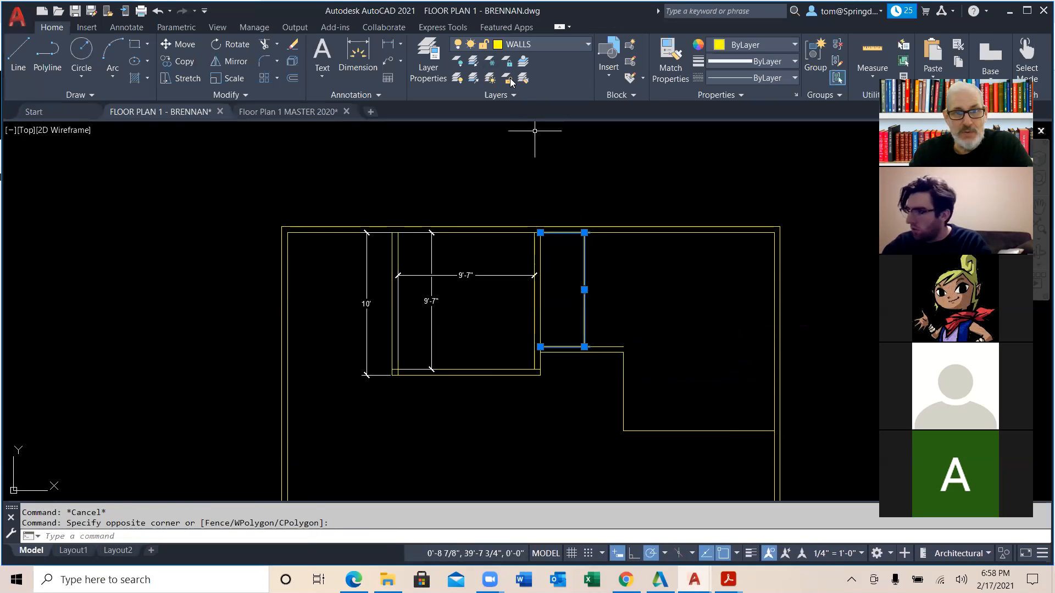
{"action": "left_click", "coordinate": [588, 46]}
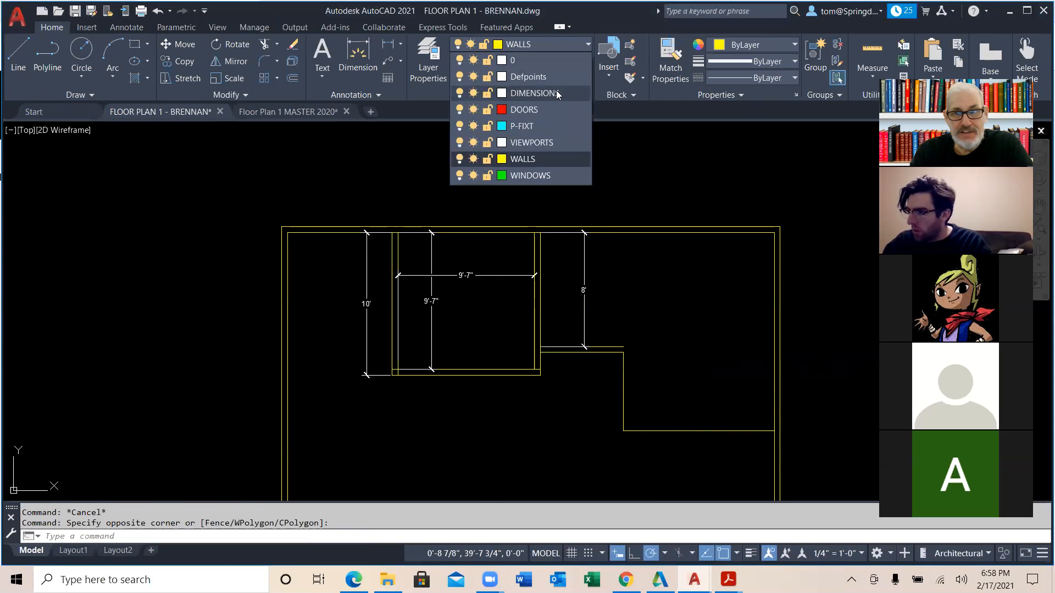
{"action": "left_click", "coordinate": [557, 93]}
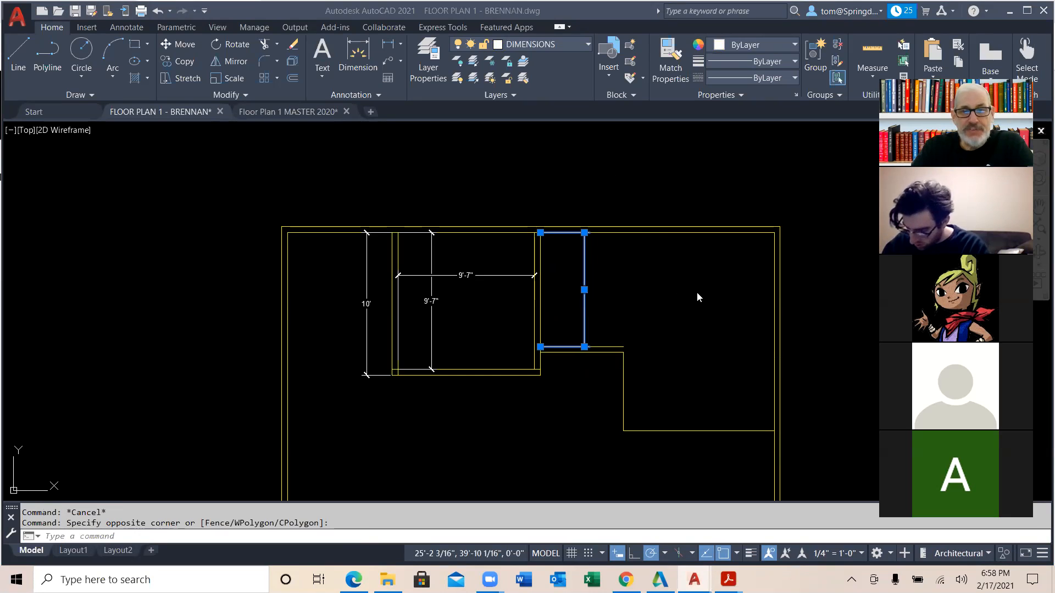
{"action": "key", "text": "Escape"}
Dimension the right-hand room's height from its lower wall line to the exterior wall's inner line.
{"action": "middle_click_drag", "start_coordinate": [677, 314], "coordinate": [597, 308]}
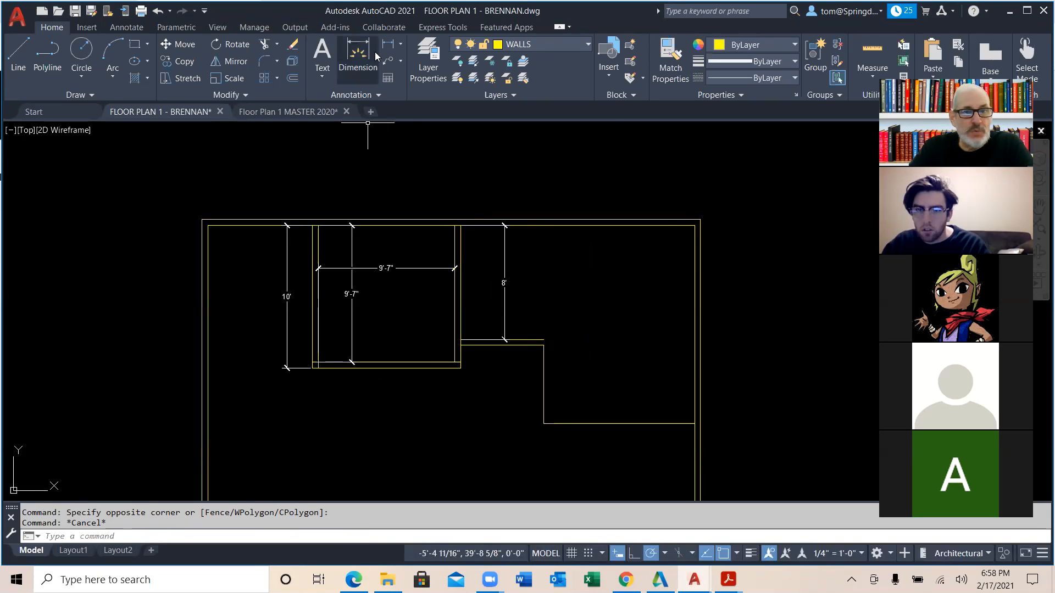
{"action": "left_click", "coordinate": [358, 55]}
{"action": "key", "text": "Return"}
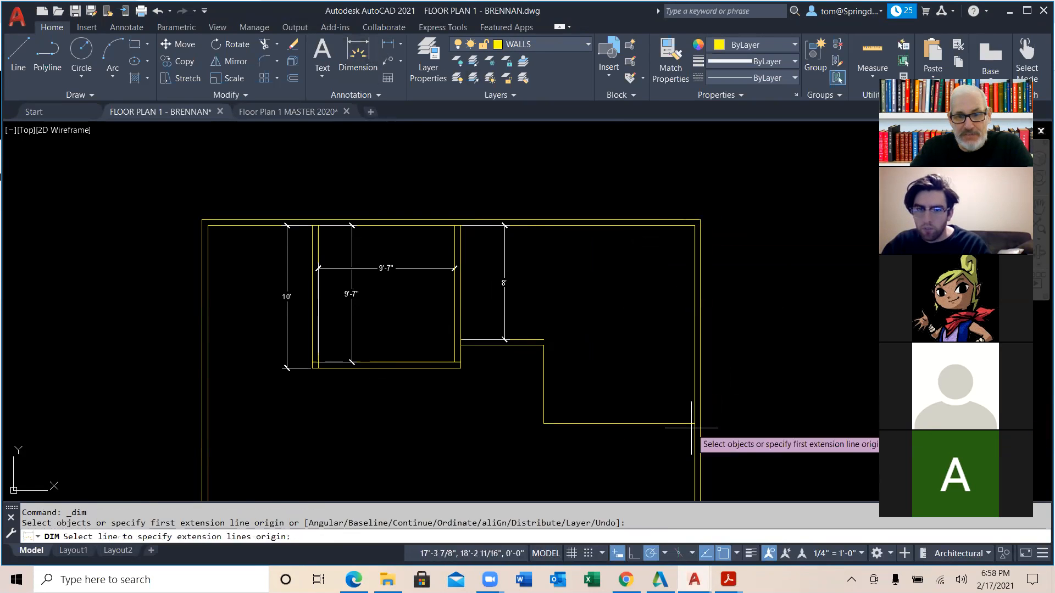
{"action": "left_click", "coordinate": [694, 423]}
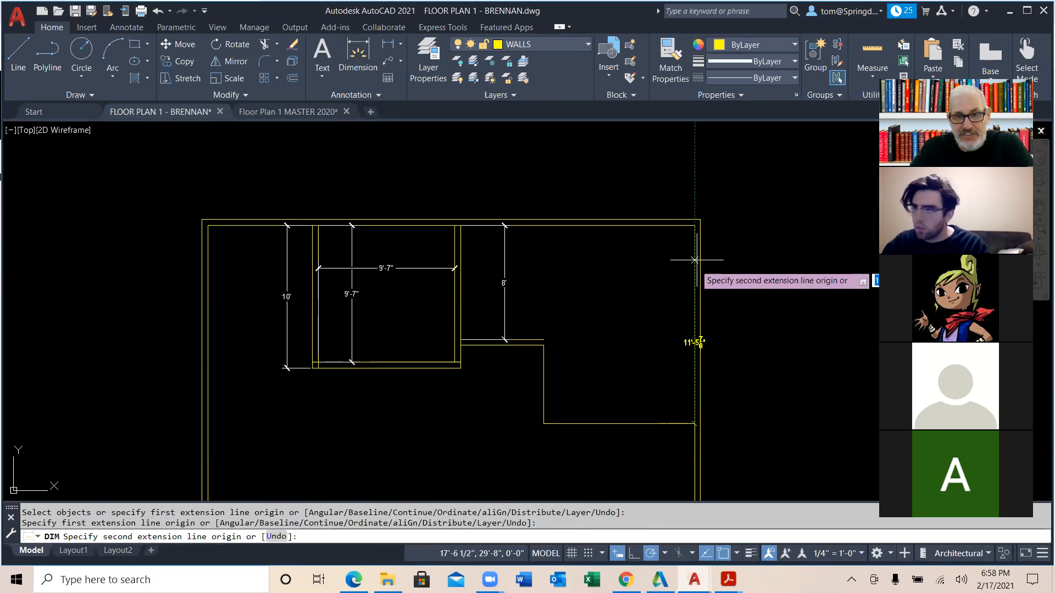
{"action": "left_click", "coordinate": [700, 219]}
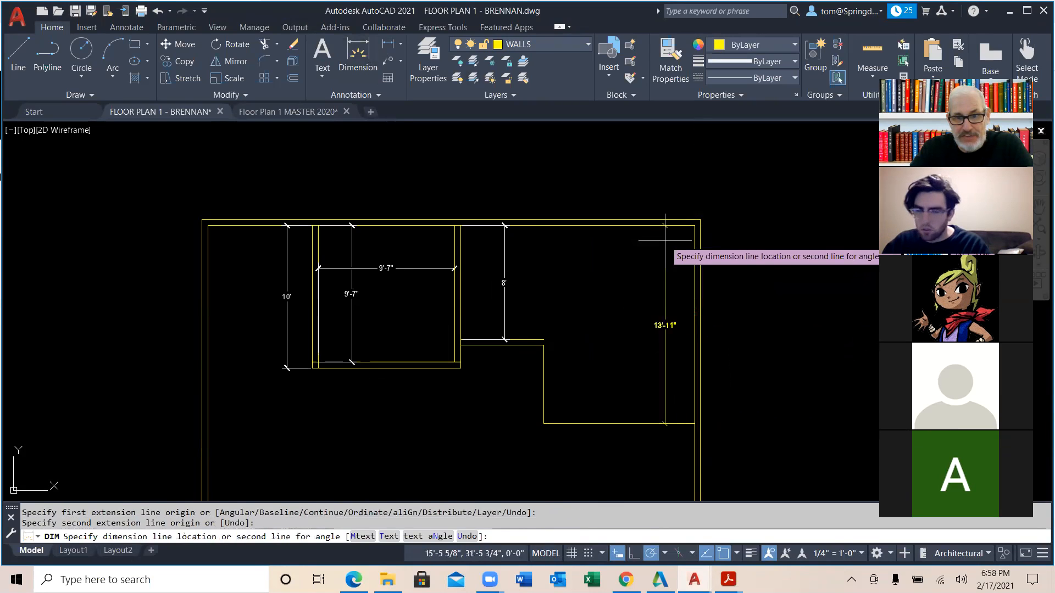
{"action": "left_click", "coordinate": [648, 269]}
{"action": "key", "text": "Return"}
{"action": "key", "text": "Return"}
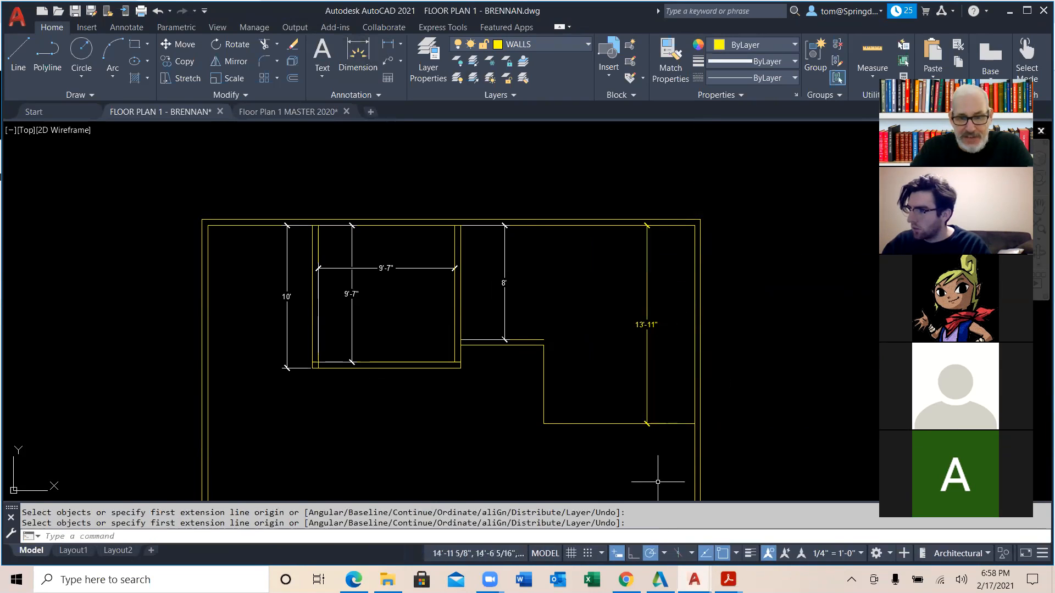
Offset the right-hand room's lower wall line 5" downward.
{"action": "scroll", "coordinate": [638, 455], "scroll_direction": "up", "scroll_amount": 4}
{"action": "scroll", "coordinate": [639, 452], "scroll_direction": "down", "scroll_amount": 2}
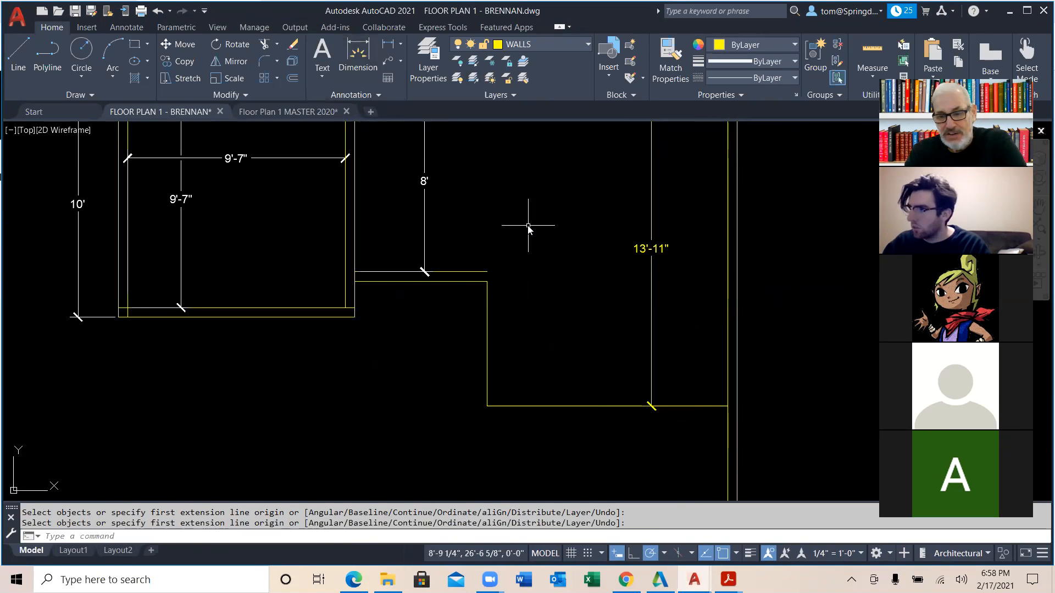
{"action": "type", "text": "o"}
{"action": "key", "text": "Return"}
{"action": "key", "text": "Return"}
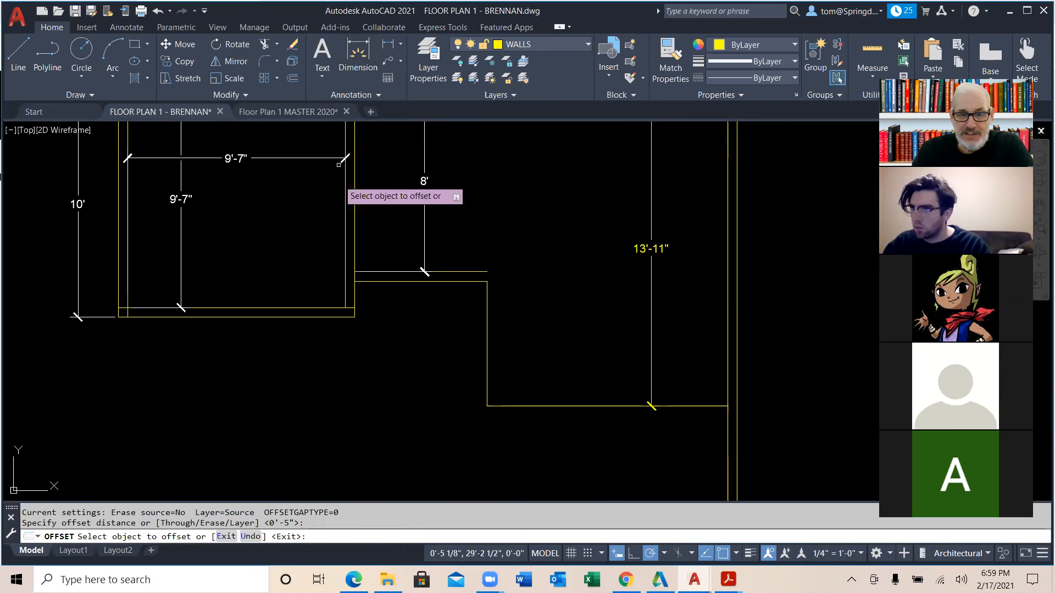
{"action": "left_click", "coordinate": [536, 407]}
{"action": "left_click", "coordinate": [530, 415]}
{"action": "key", "text": "Escape"}
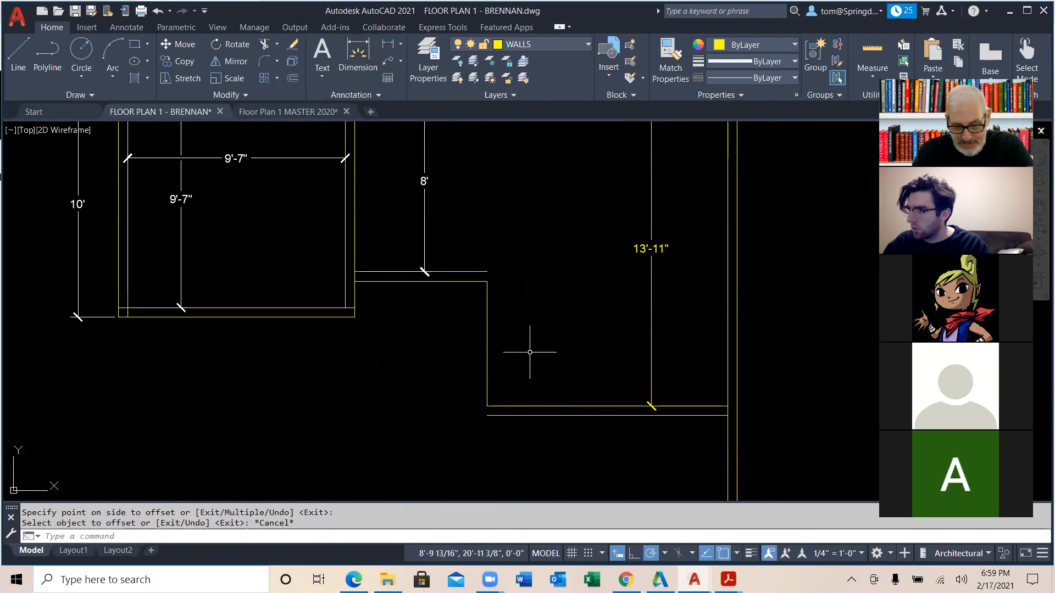
Add a horizontal linear dimension from the midpoint of the right-hand room's left wall line to the exterior wall's inner line.
{"action": "middle_click_drag", "start_coordinate": [529, 349], "coordinate": [514, 386]}
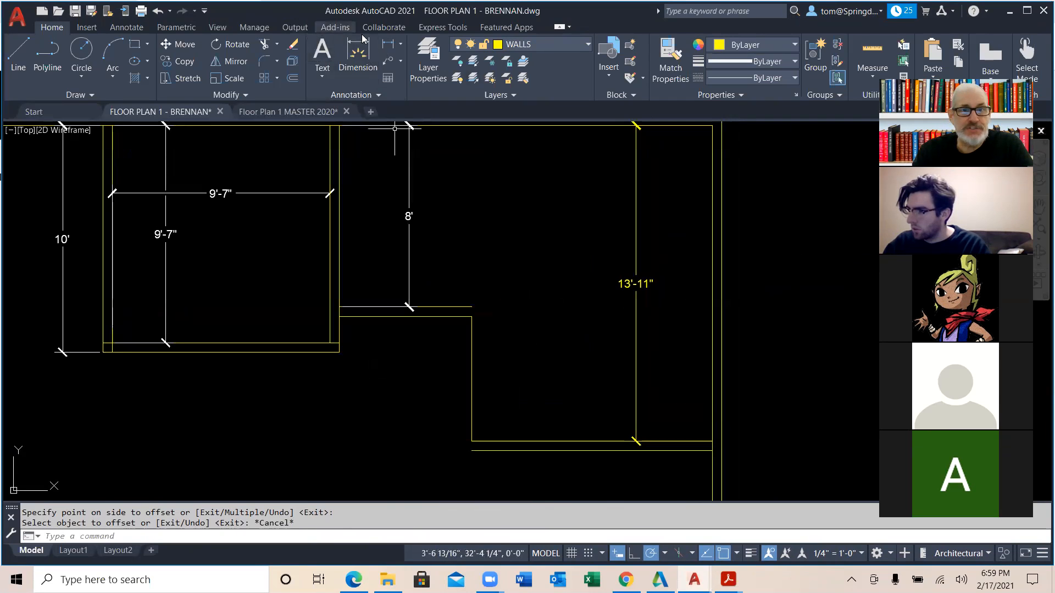
{"action": "left_click", "coordinate": [390, 44]}
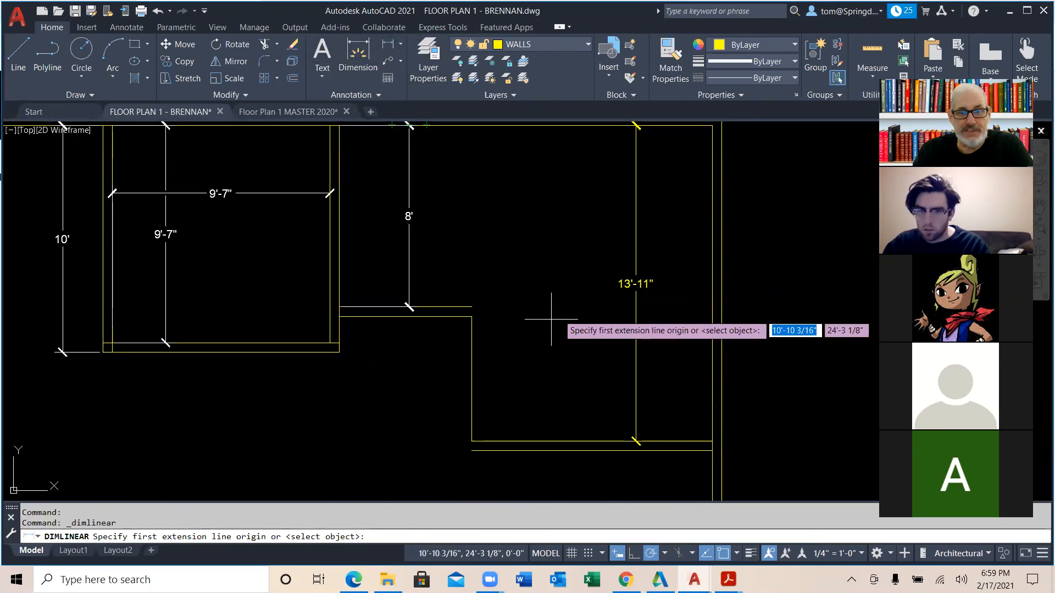
{"action": "left_click", "coordinate": [471, 378]}
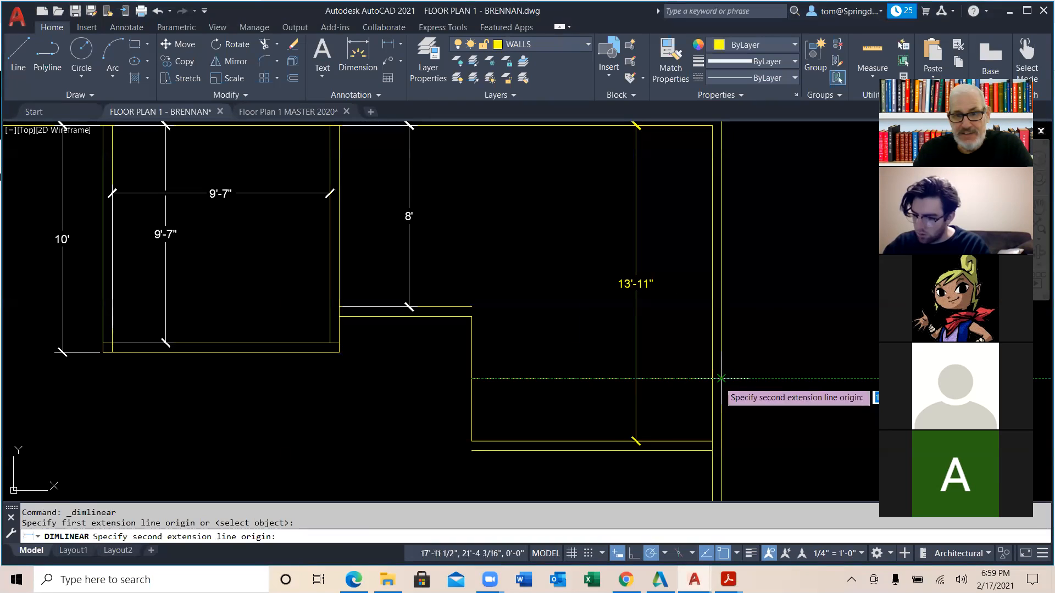
{"action": "left_click", "coordinate": [711, 379]}
{"action": "left_click", "coordinate": [706, 352]}
{"action": "key", "text": "Escape"}
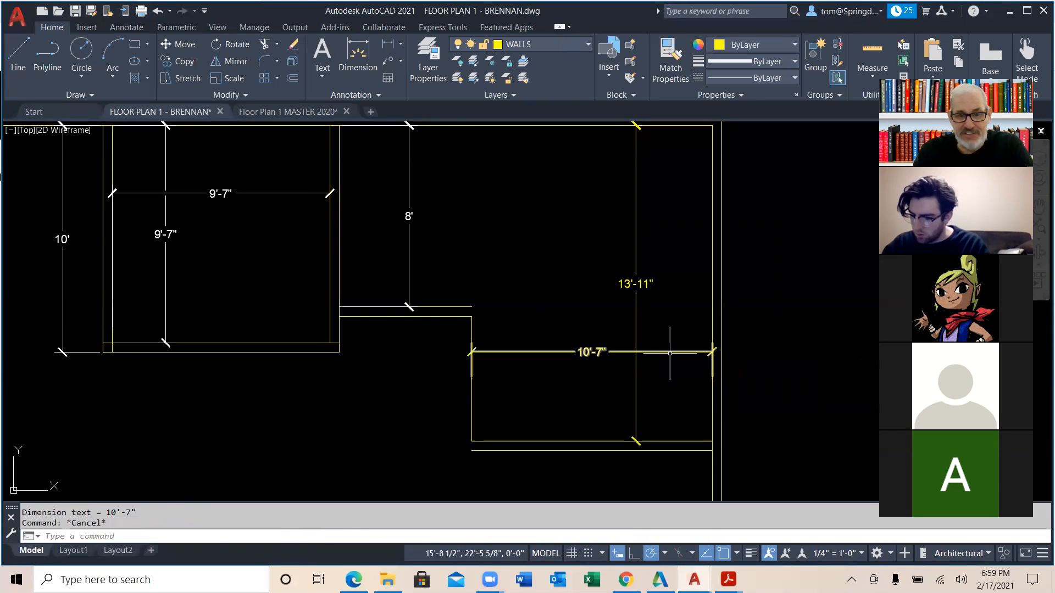
Offset the right-hand room's left wall line 5" to the right.
{"action": "type", "text": "o"}
{"action": "key", "text": "Return"}
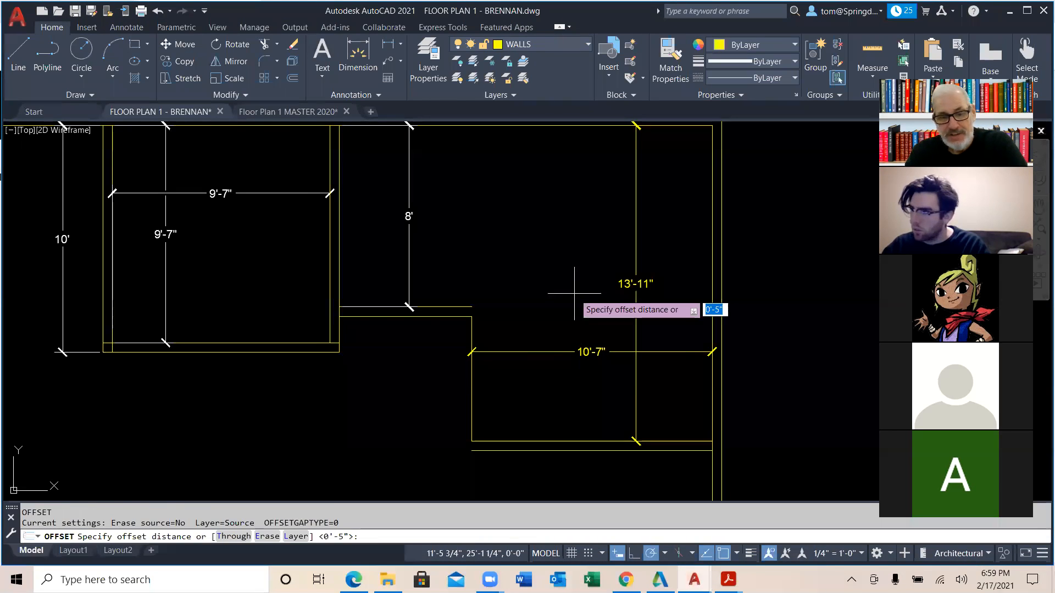
{"action": "key", "text": "Return"}
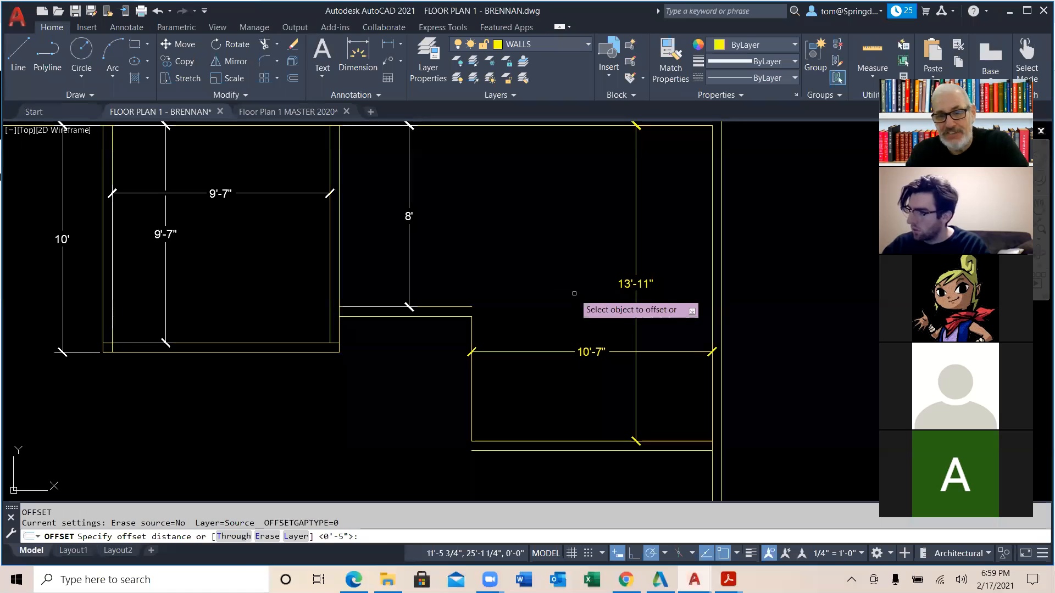
{"action": "left_click", "coordinate": [472, 333]}
{"action": "left_click", "coordinate": [583, 301]}
{"action": "key", "text": "Escape"}
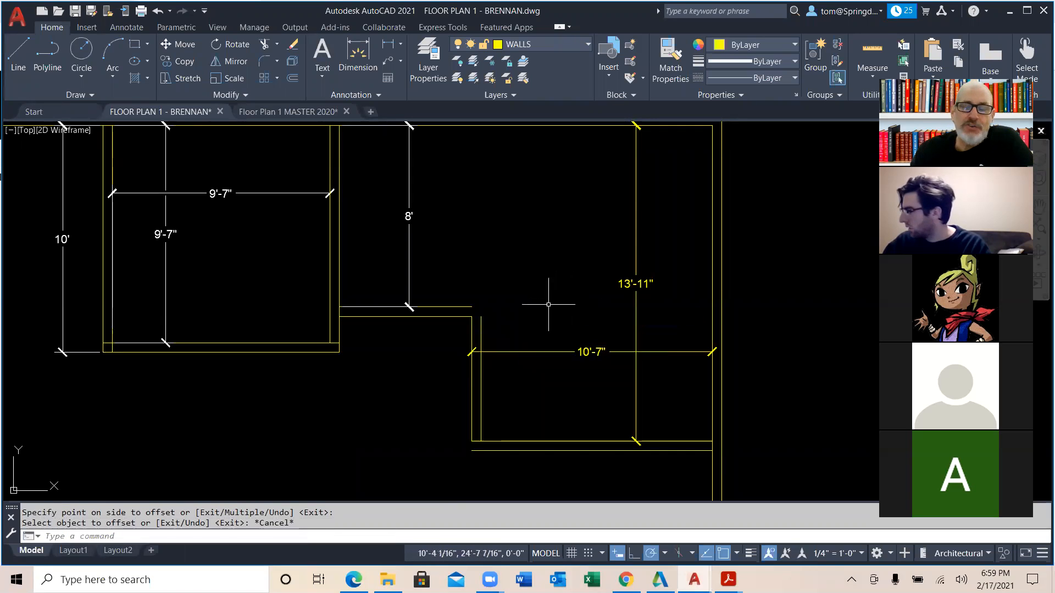
Trim the overlapping wall lines at both lower corners of the square room.
{"action": "middle_click_drag", "start_coordinate": [327, 396], "coordinate": [465, 432]}
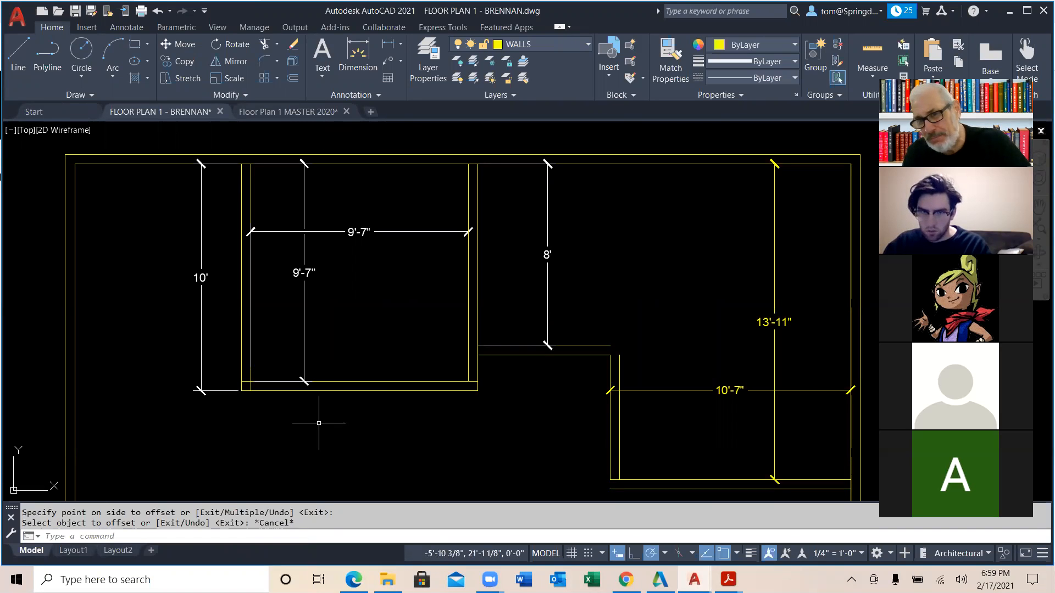
{"action": "left_click", "coordinate": [265, 45]}
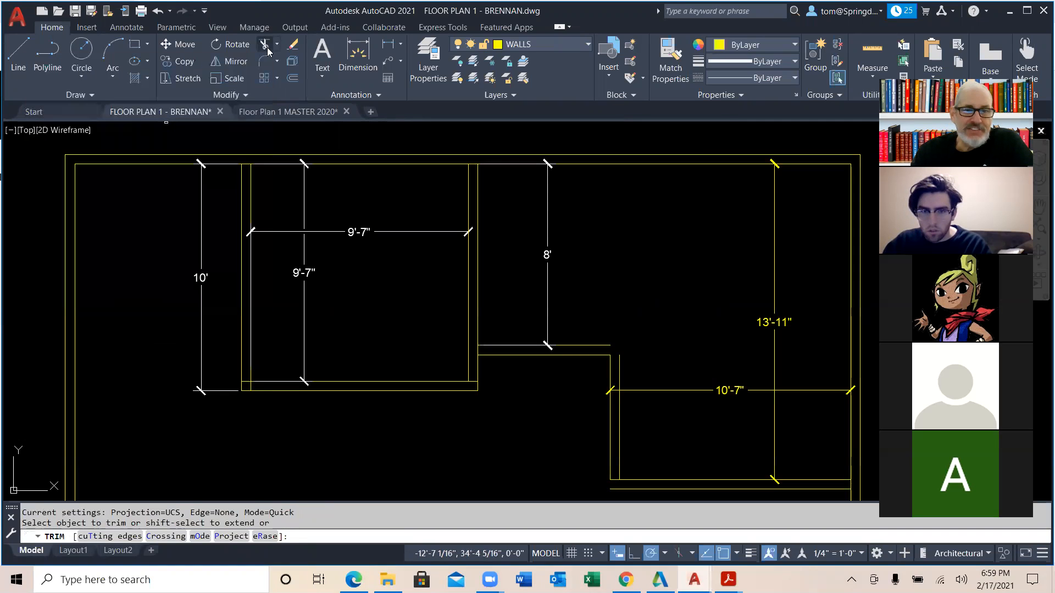
{"action": "scroll", "coordinate": [266, 393], "scroll_direction": "up", "scroll_amount": 5}
{"action": "scroll", "coordinate": [266, 392], "scroll_direction": "up", "scroll_amount": 4}
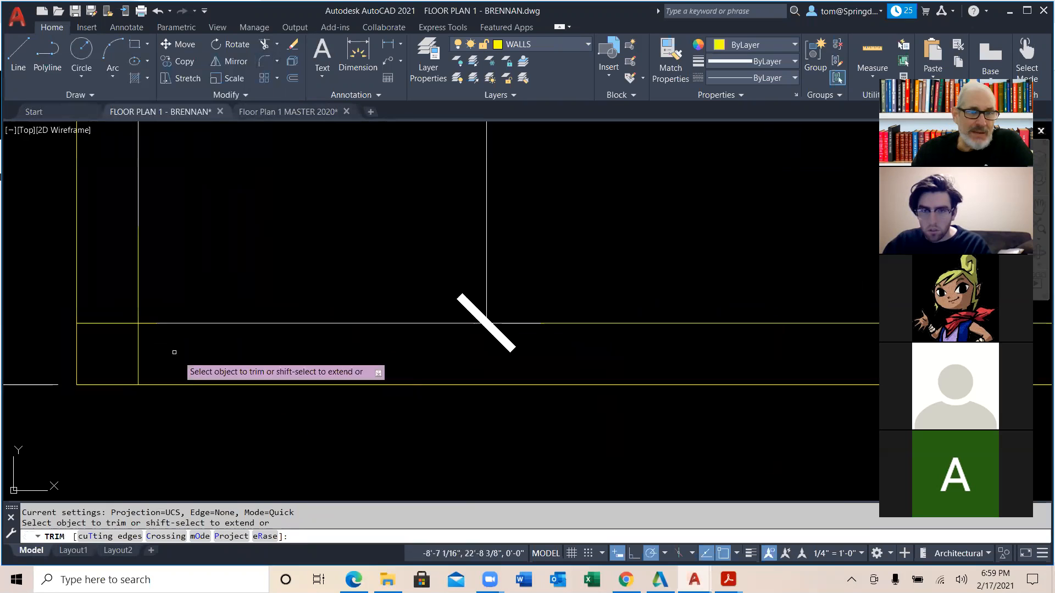
{"action": "left_click", "coordinate": [118, 322]}
{"action": "left_click", "coordinate": [138, 341]}
{"action": "scroll", "coordinate": [692, 444], "scroll_direction": "down", "scroll_amount": 5}
{"action": "middle_click_drag", "start_coordinate": [695, 443], "coordinate": [353, 432]}
{"action": "left_click_drag", "start_coordinate": [570, 408], "coordinate": [577, 431]}
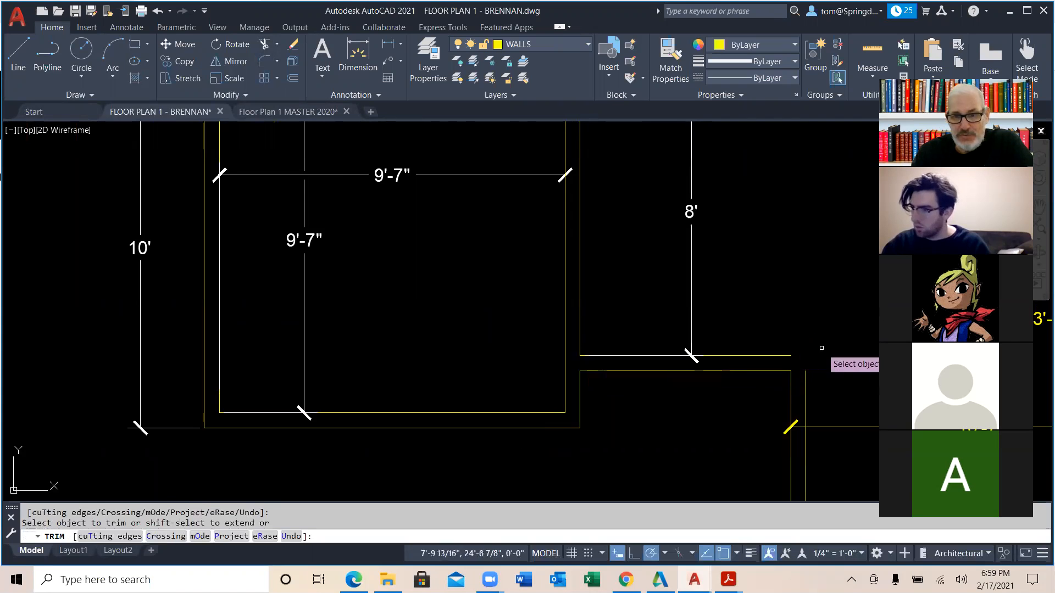
Trim the inner wall line's overlap at the right-hand room's lower-left corner.
{"action": "scroll", "coordinate": [826, 357], "scroll_direction": "down", "scroll_amount": 4}
{"action": "middle_click_drag", "start_coordinate": [827, 353], "coordinate": [771, 326]}
{"action": "scroll", "coordinate": [768, 438], "scroll_direction": "up", "scroll_amount": 6}
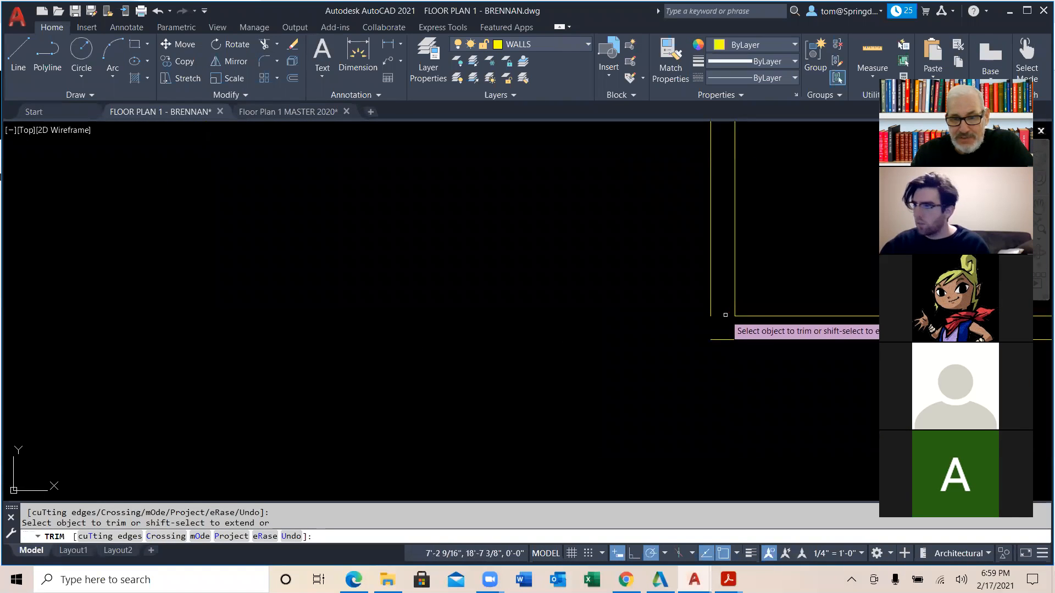
{"action": "key", "text": "Escape"}
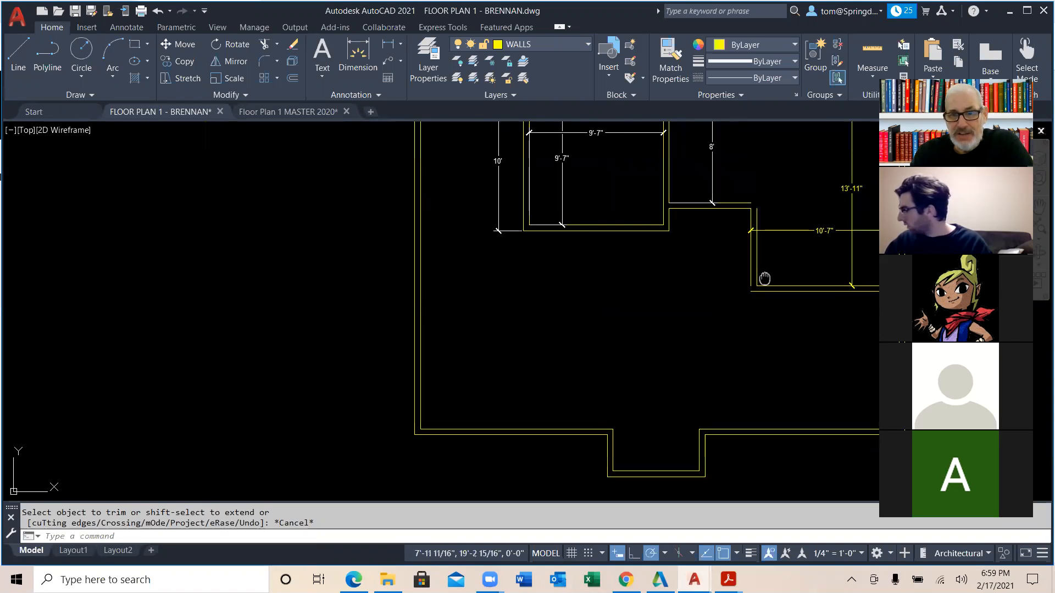
{"action": "scroll", "coordinate": [761, 278], "scroll_direction": "up", "scroll_amount": 3}
{"action": "scroll", "coordinate": [751, 286], "scroll_direction": "down", "scroll_amount": 3}
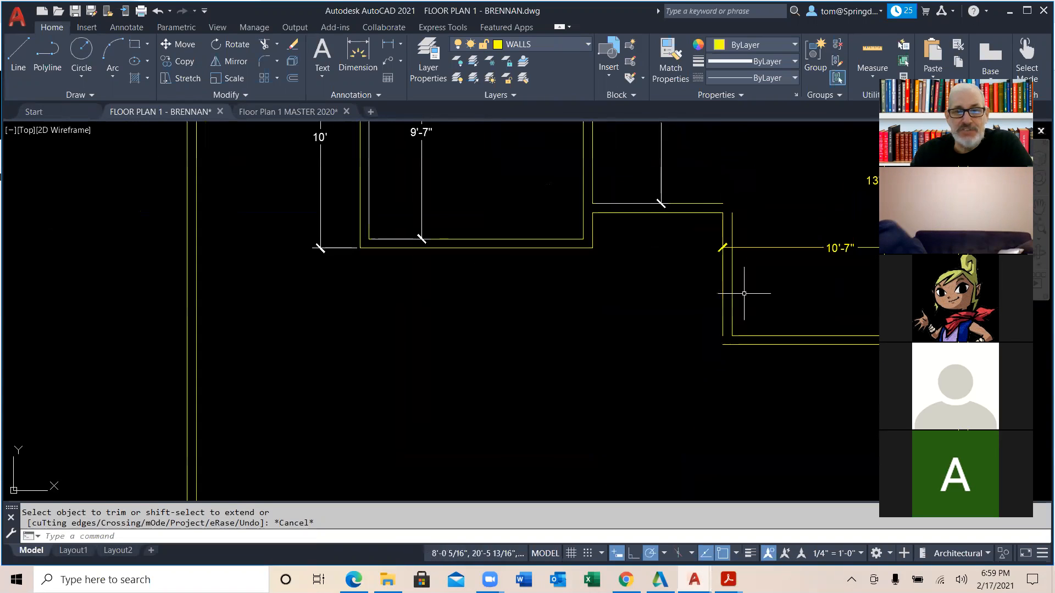
Fillet the short horizontal wall's upper line with the right-hand room's inner left wall line at radius 0 to close the corner.
{"action": "middle_click_drag", "start_coordinate": [674, 308], "coordinate": [572, 466]}
{"action": "scroll", "coordinate": [571, 465], "scroll_direction": "down", "scroll_amount": 2}
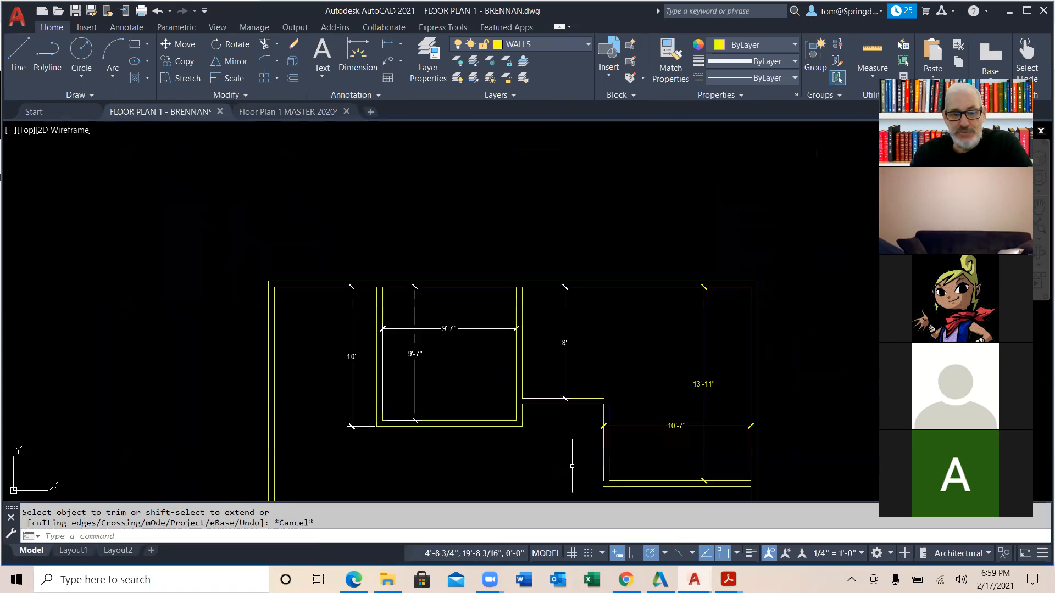
{"action": "type", "text": "f"}
{"action": "key", "text": "Return"}
{"action": "scroll", "coordinate": [607, 382], "scroll_direction": "up", "scroll_amount": 5}
{"action": "scroll", "coordinate": [607, 382], "scroll_direction": "down", "scroll_amount": 5}
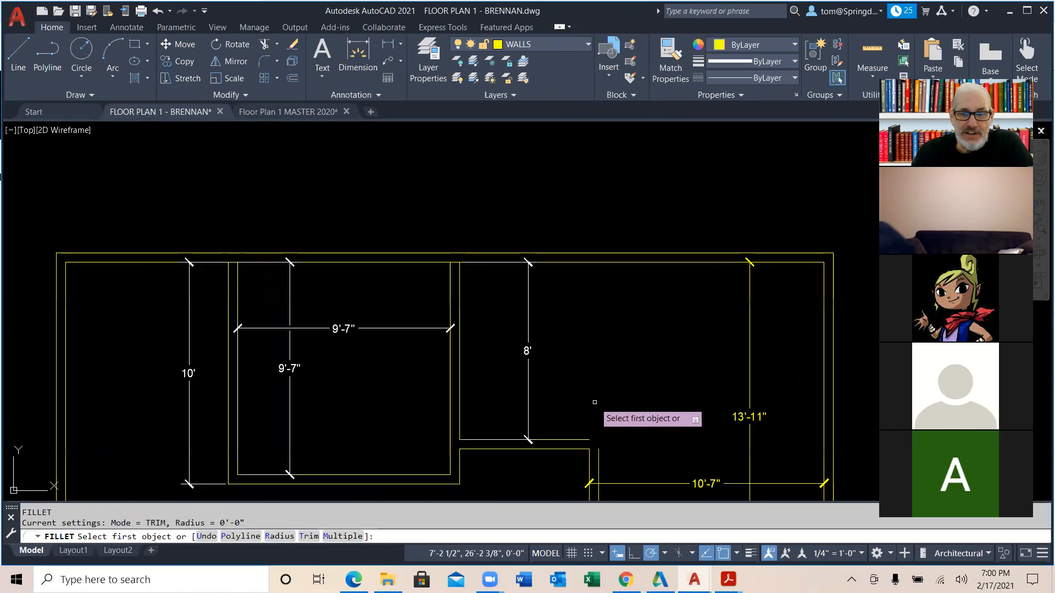
{"action": "left_click", "coordinate": [585, 439]}
{"action": "left_click", "coordinate": [599, 451]}
Fillet the outer wall lines at the right-hand room's lower-left corner with radius 0.
{"action": "scroll", "coordinate": [611, 446], "scroll_direction": "down", "scroll_amount": 4}
{"action": "scroll", "coordinate": [612, 447], "scroll_direction": "up", "scroll_amount": 6}
{"action": "right_click", "coordinate": [622, 459]}
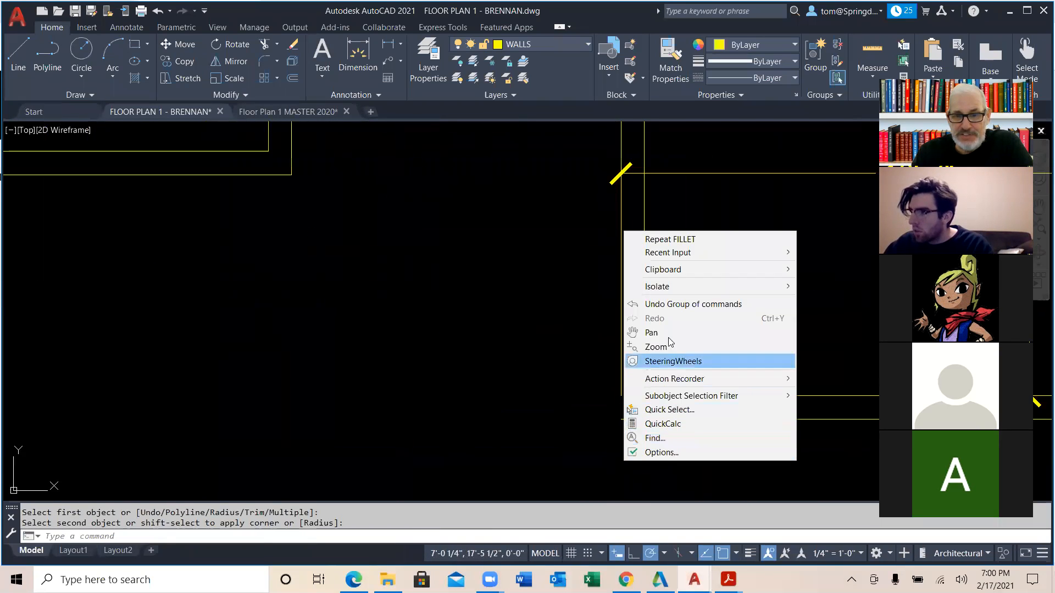
{"action": "left_click", "coordinate": [670, 240]}
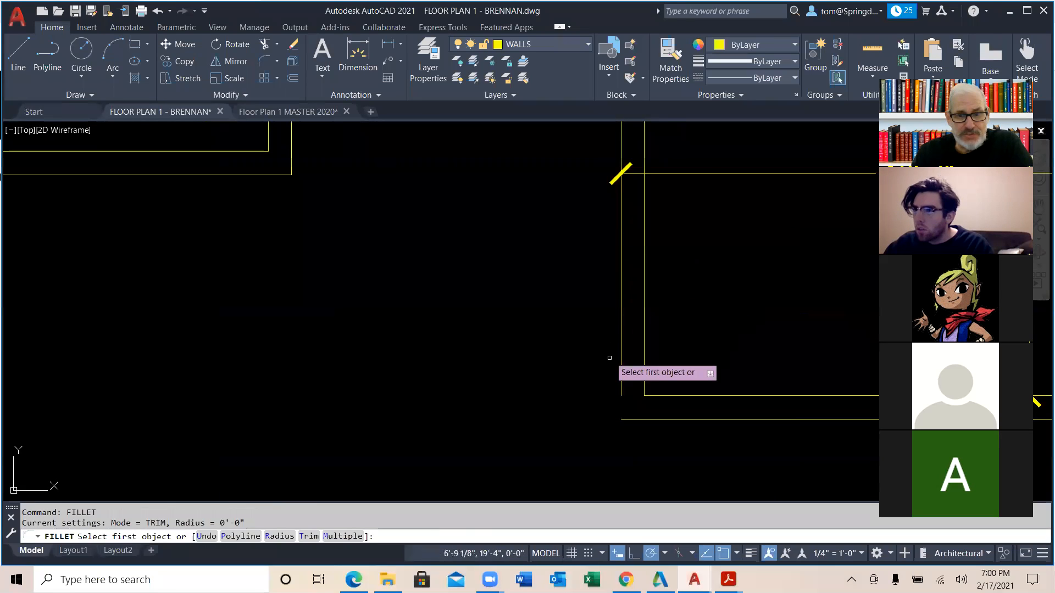
{"action": "left_click", "coordinate": [620, 361]}
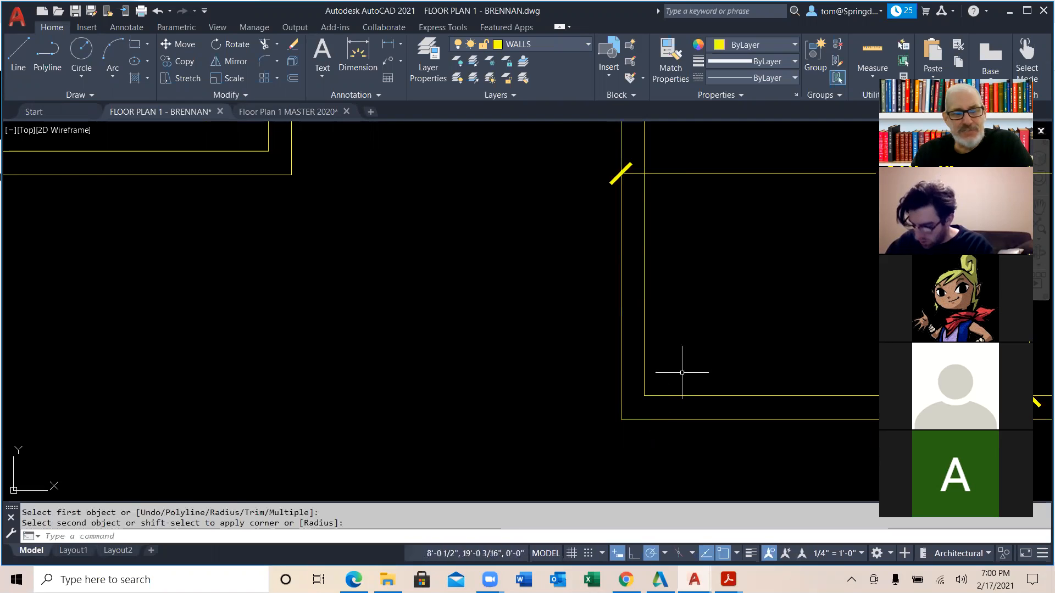
{"action": "key", "text": "Escape"}
Move the right-hand room's 13'-11" and 10'-7" dimensions to the DIMENSIONS layer.
{"action": "scroll", "coordinate": [681, 371], "scroll_direction": "down", "scroll_amount": 5}
{"action": "scroll", "coordinate": [637, 417], "scroll_direction": "down", "scroll_amount": 3}
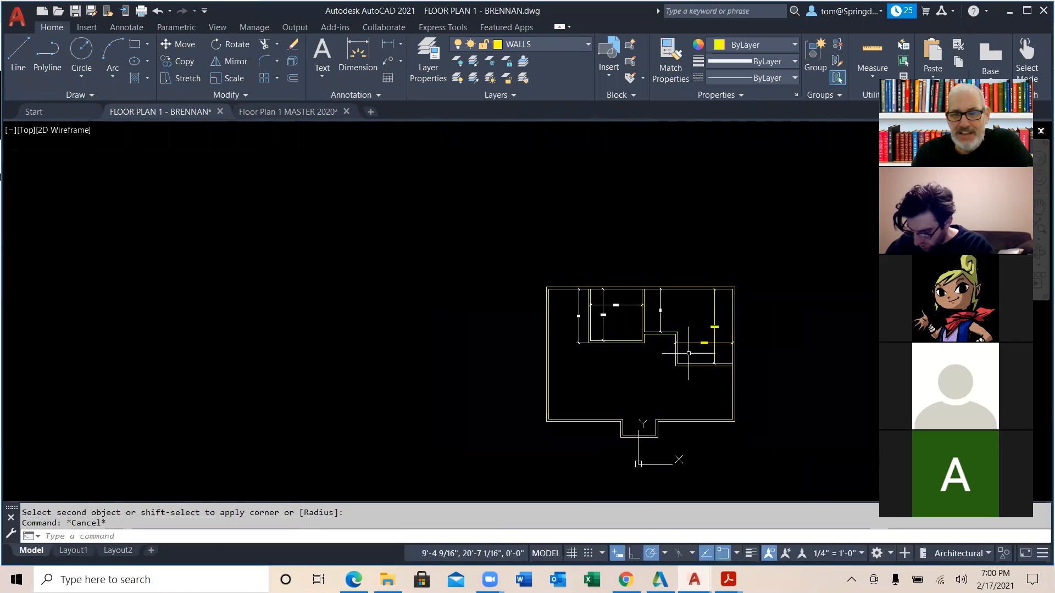
{"action": "scroll", "coordinate": [620, 318], "scroll_direction": "up", "scroll_amount": 8}
{"action": "left_click", "coordinate": [758, 303]}
{"action": "left_click", "coordinate": [686, 332]}
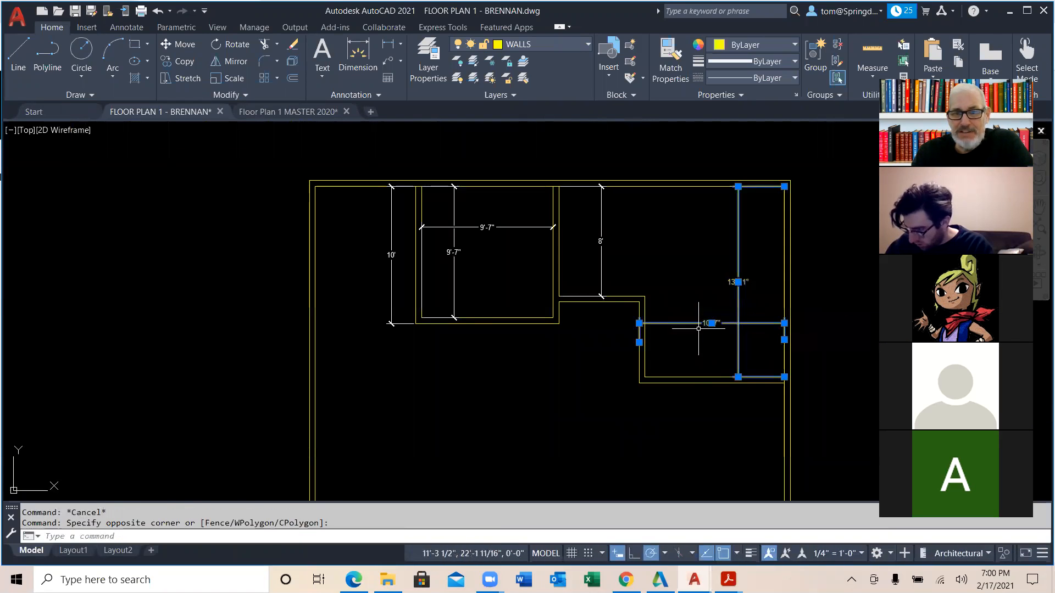
{"action": "left_click", "coordinate": [587, 44]}
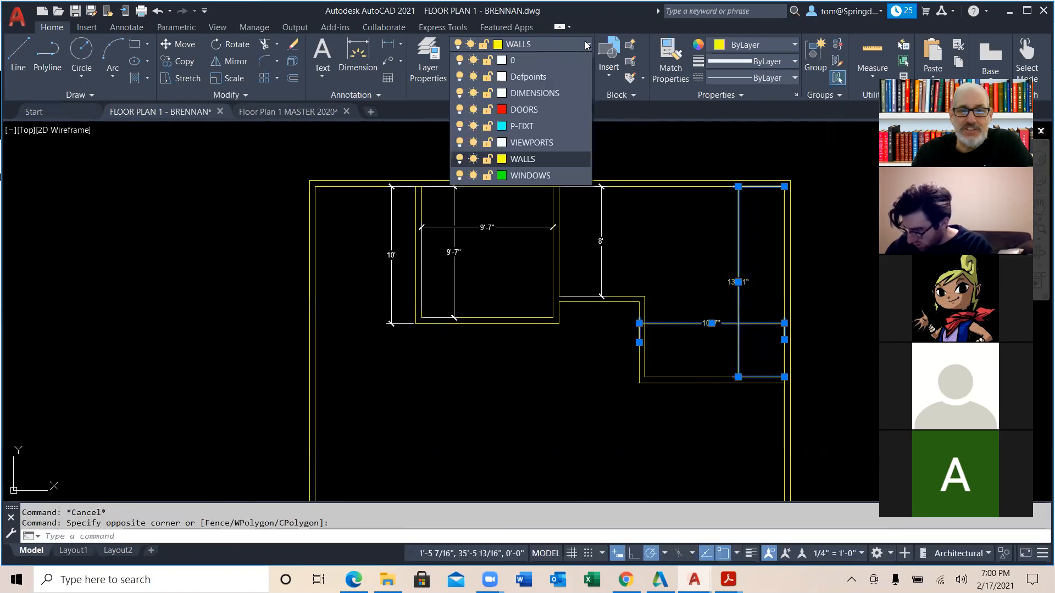
{"action": "left_click", "coordinate": [566, 92]}
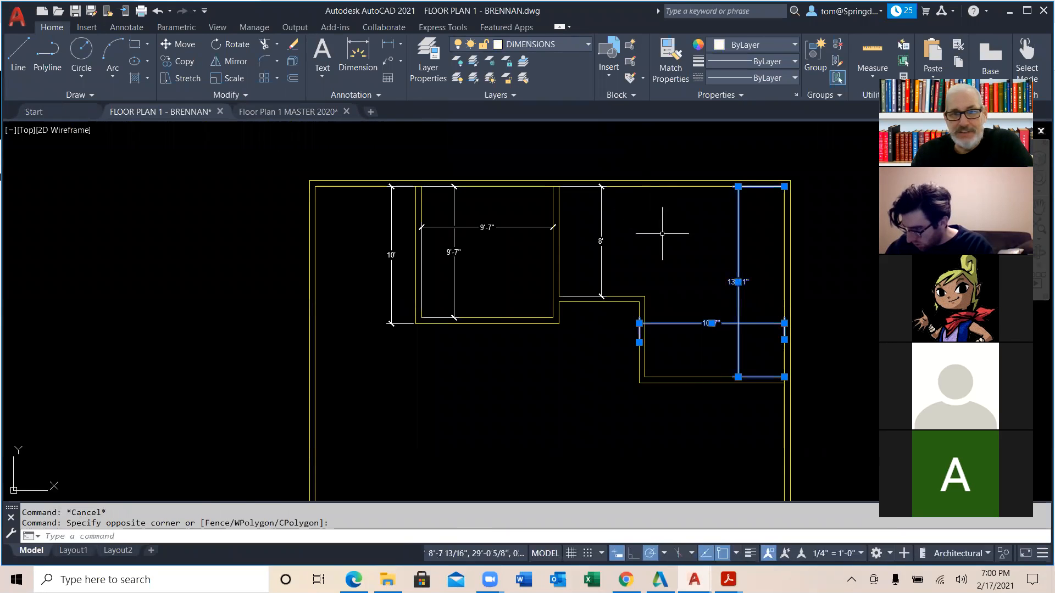
{"action": "key", "text": "Escape"}
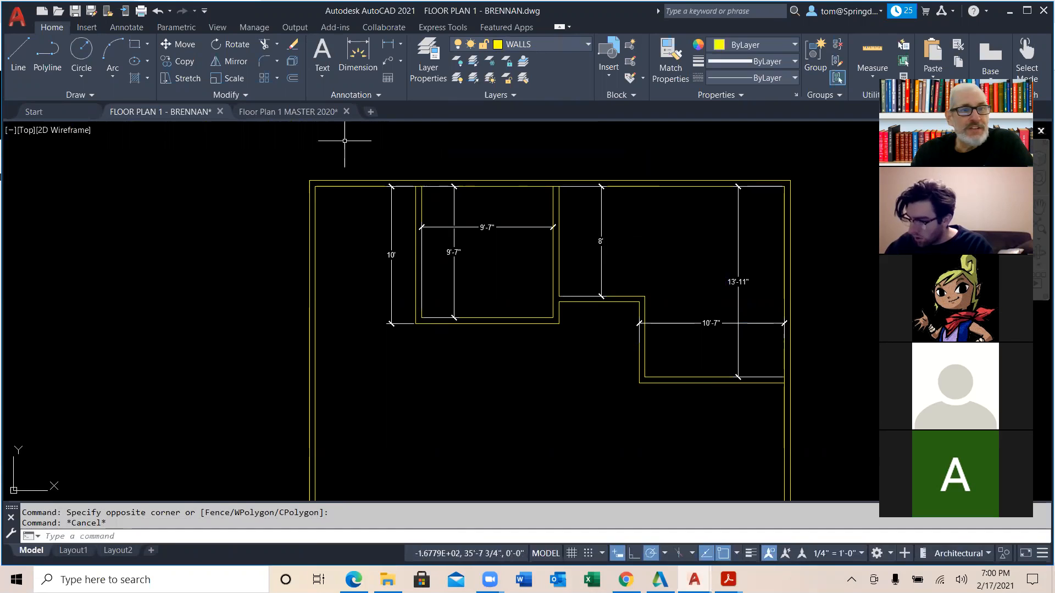
Try to extend the right-hand room's two left wall lines up to the exterior wall and the short wall's upper line across the room.
{"action": "type", "text": "E"}
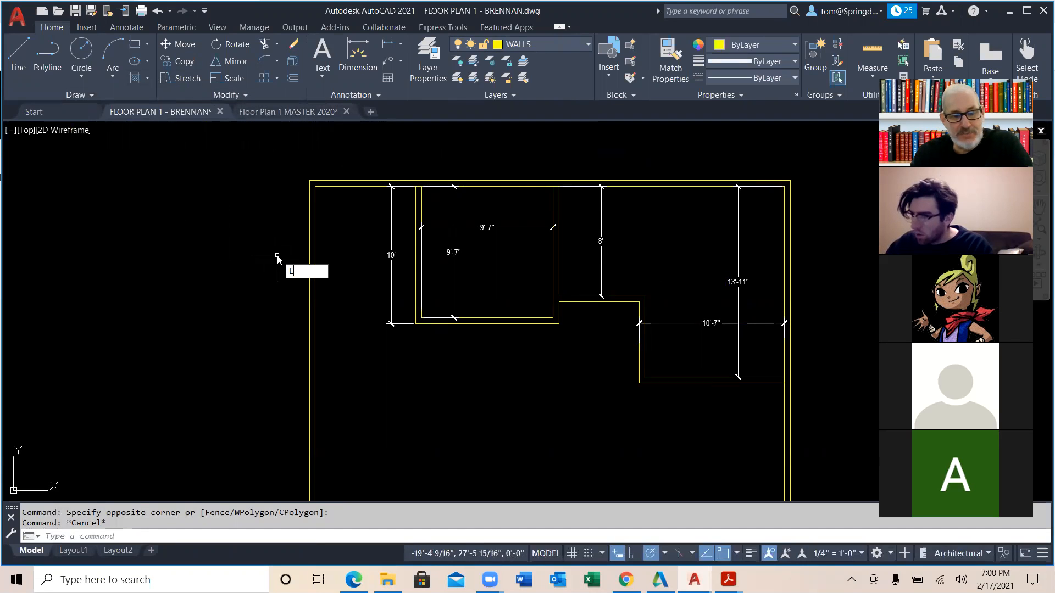
{"action": "type", "text": "XTEND"}
{"action": "key", "text": "Return"}
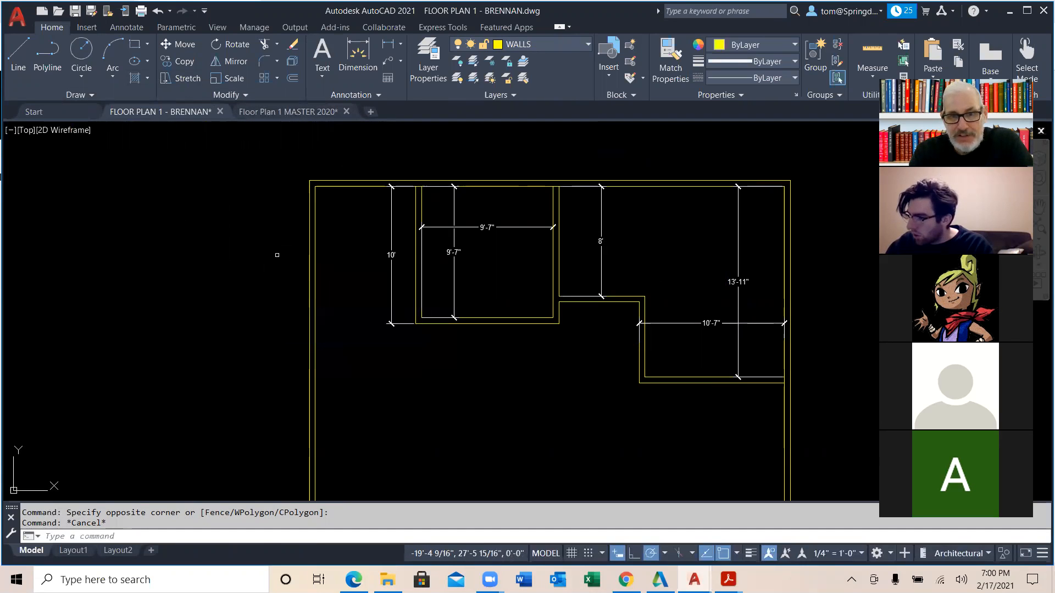
{"action": "left_click", "coordinate": [642, 307]}
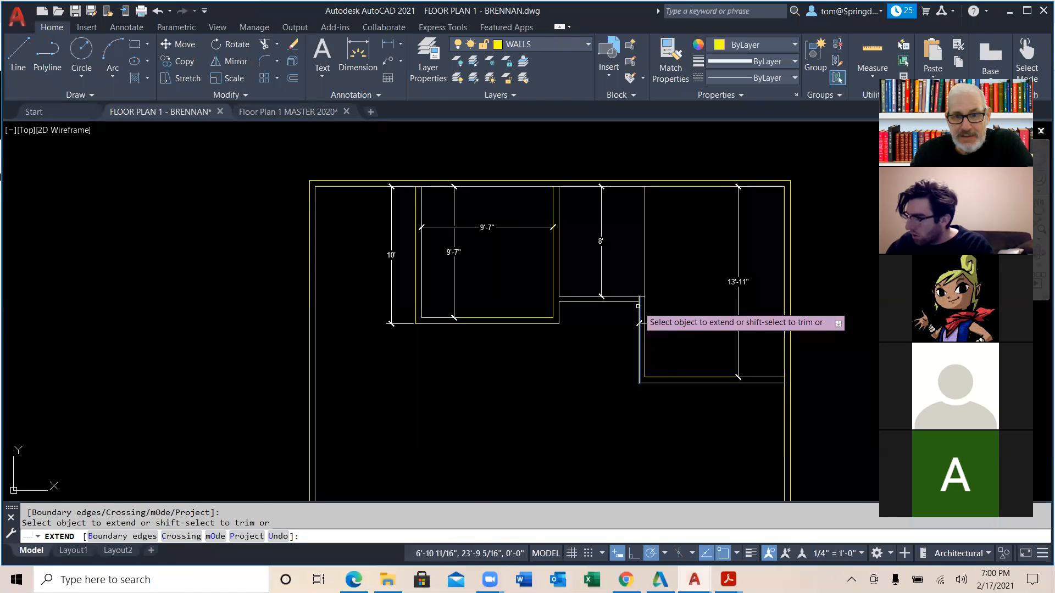
{"action": "left_click", "coordinate": [639, 304]}
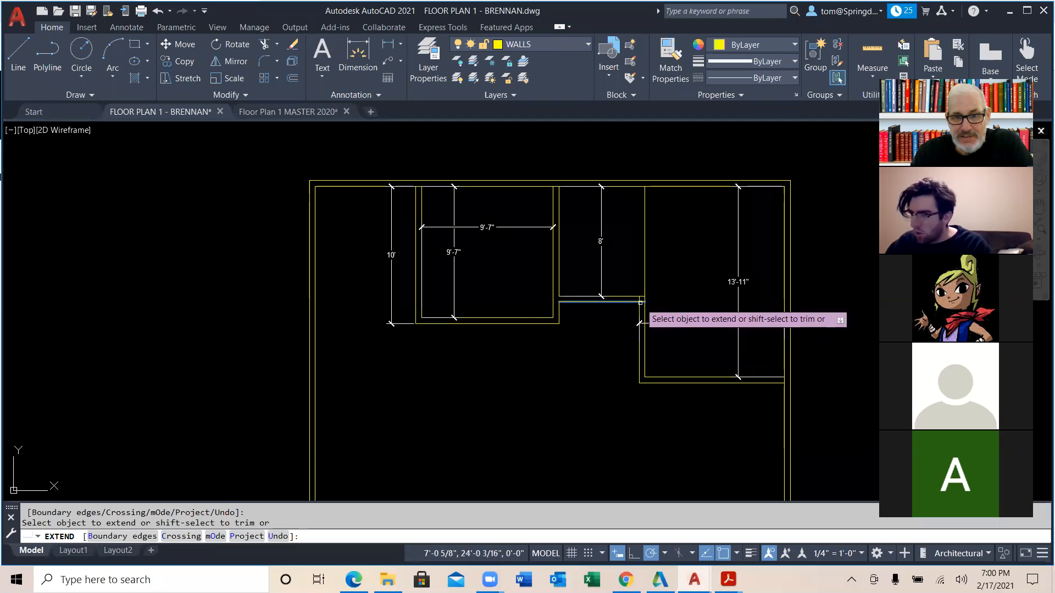
{"action": "left_click", "coordinate": [638, 300]}
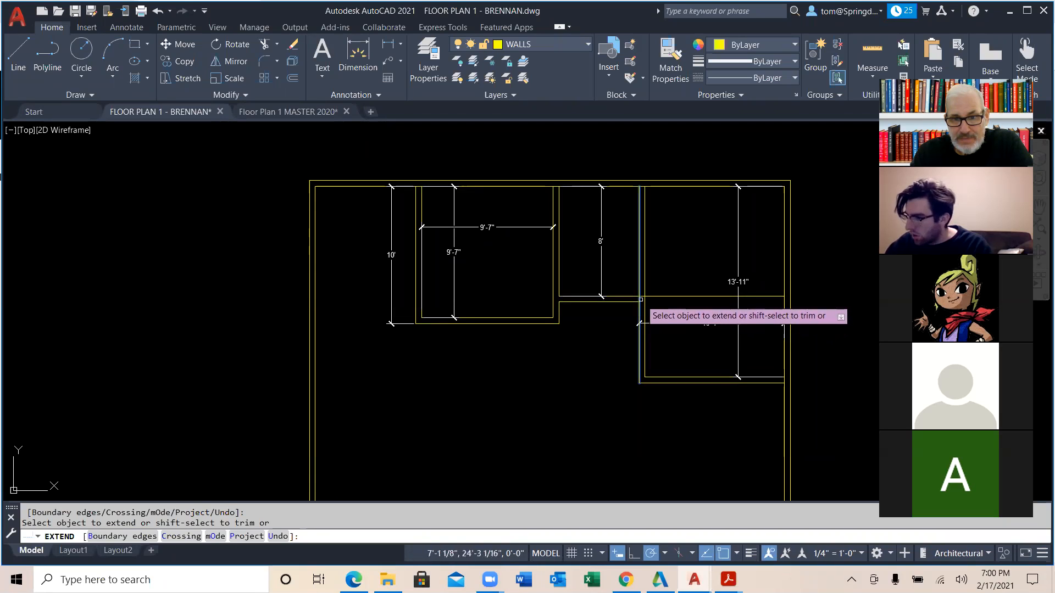
{"action": "key", "text": "Escape"}
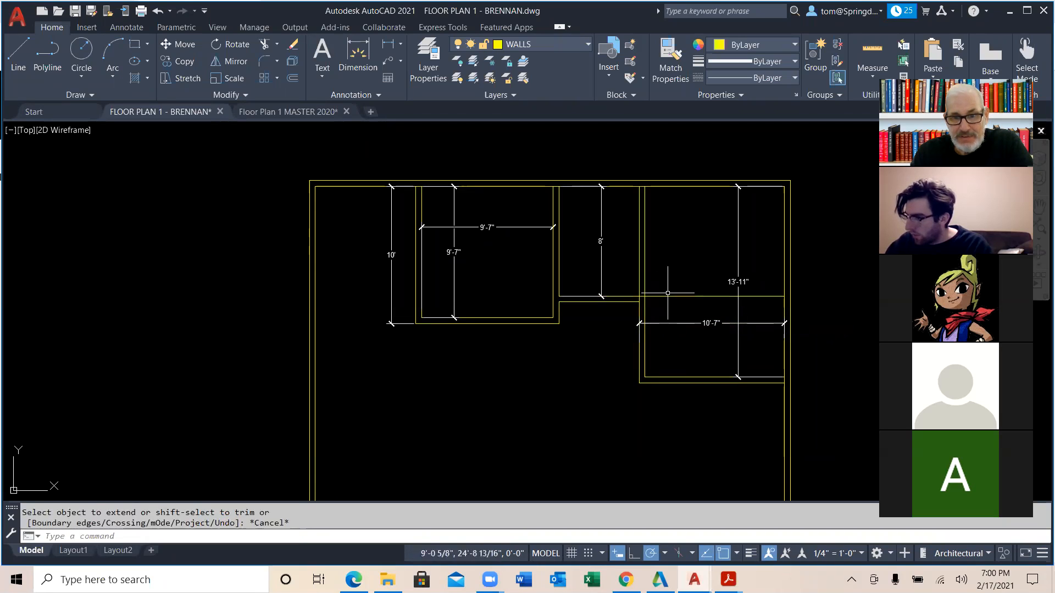
Undo the whole Extend operation on the wall lines.
{"action": "left_click", "coordinate": [668, 296]}
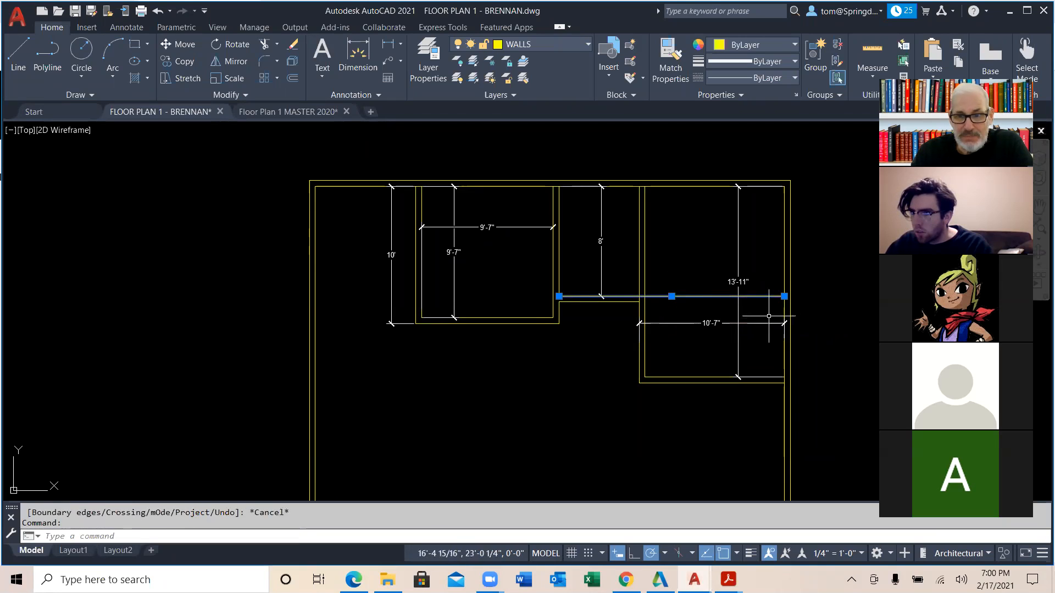
{"action": "left_click", "coordinate": [782, 296]}
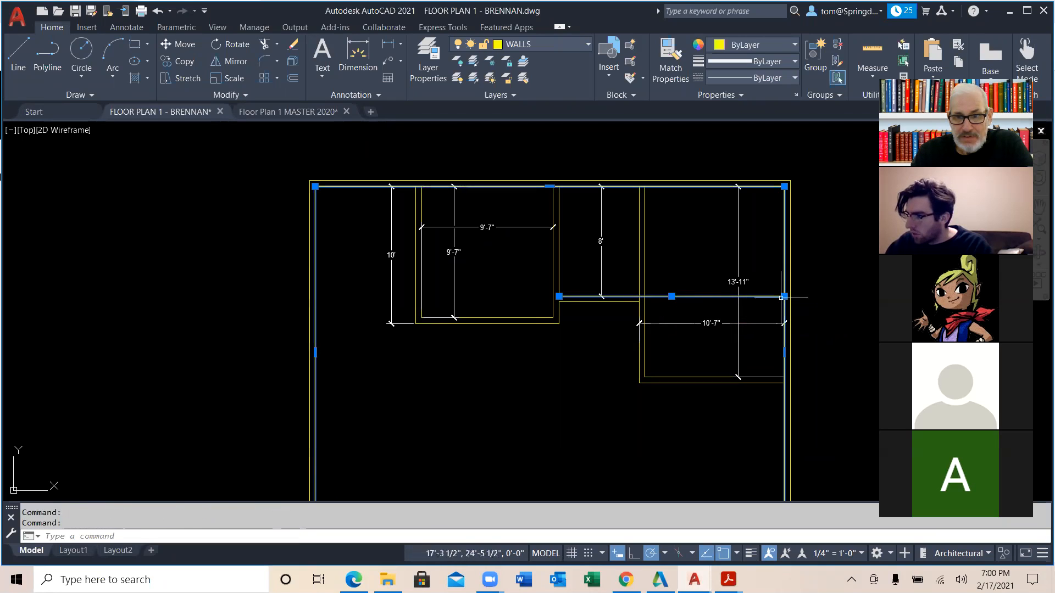
{"action": "key", "text": "Escape"}
{"action": "key", "text": "ctrl+z"}
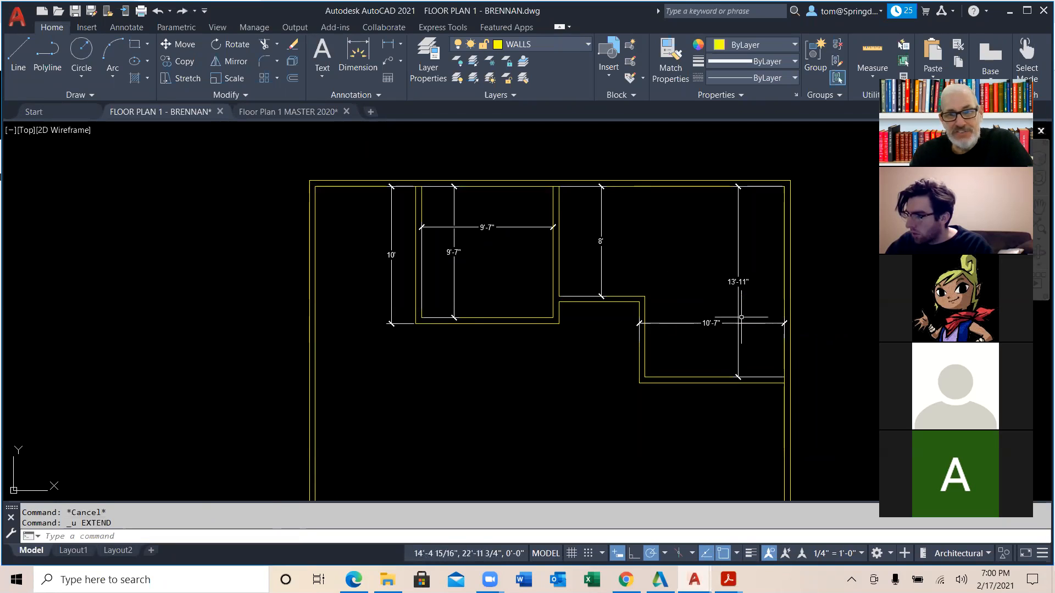
Extend both lines of the right-hand room's left wall up to the exterior wall's inner line.
{"action": "left_click", "coordinate": [278, 44]}
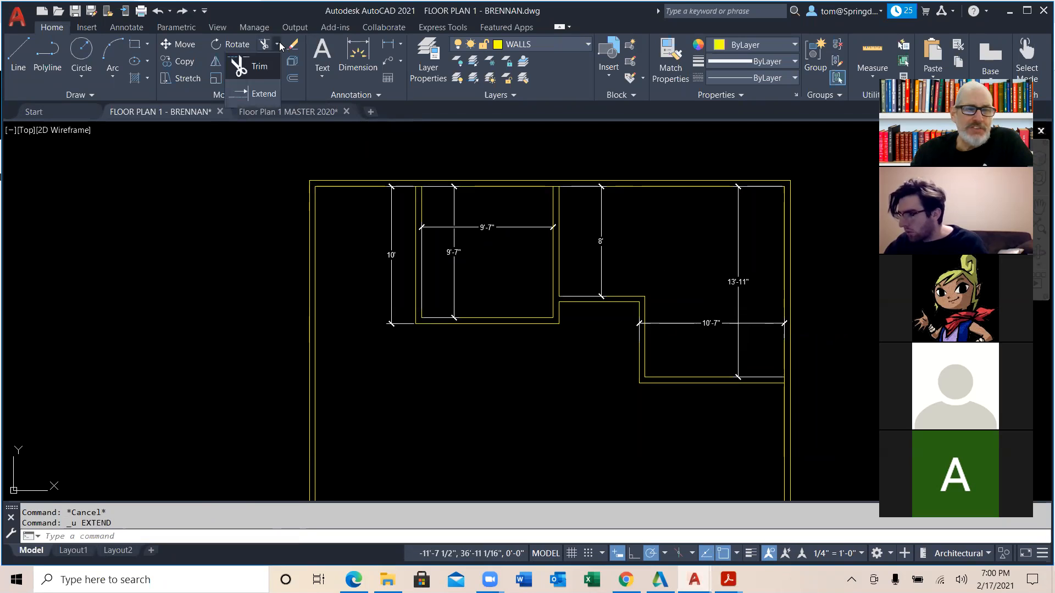
{"action": "left_click", "coordinate": [267, 94]}
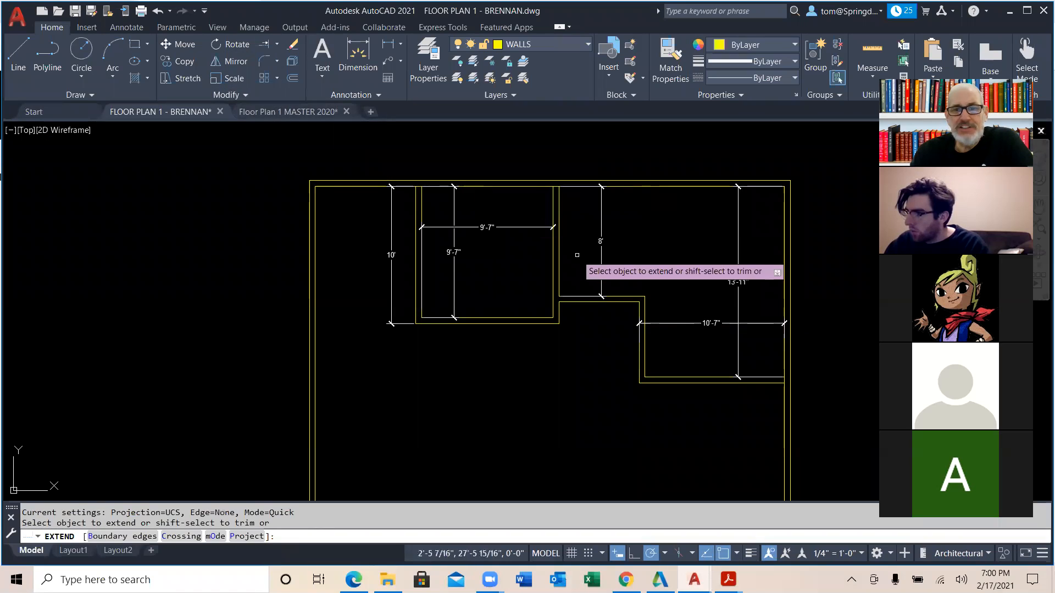
{"action": "scroll", "coordinate": [628, 350], "scroll_direction": "up", "scroll_amount": 5}
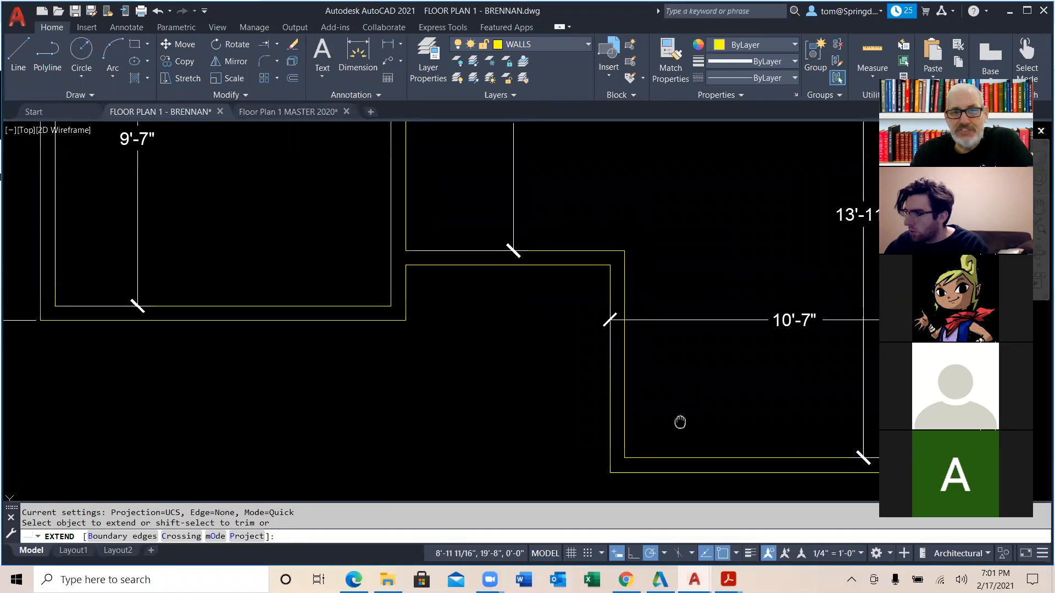
{"action": "left_click", "coordinate": [619, 291]}
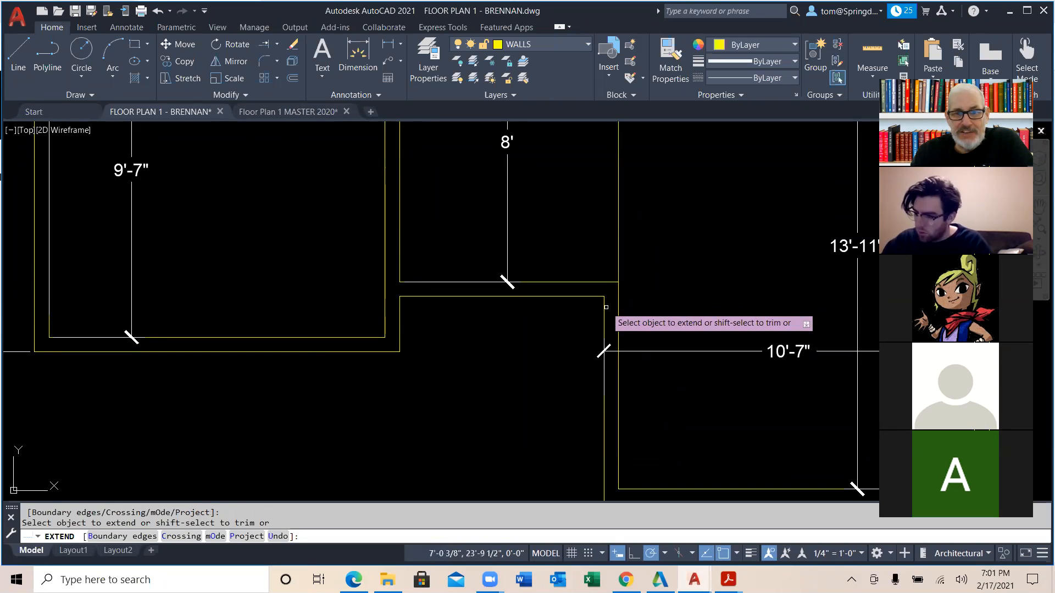
{"action": "left_click", "coordinate": [604, 309]}
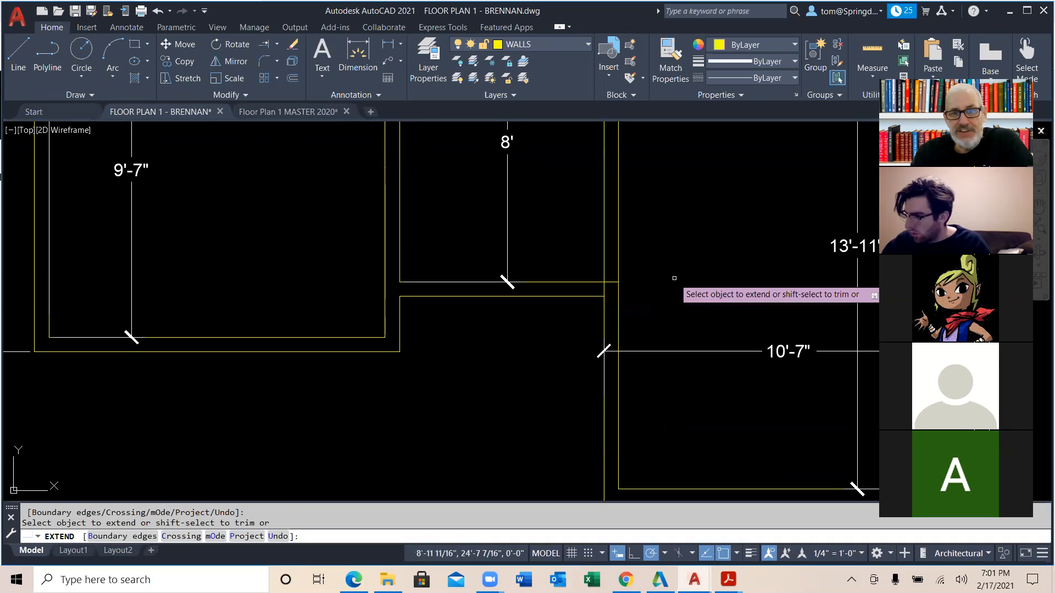
{"action": "key", "text": "Escape"}
Trim the short horizontal wall's upper line where it crosses between the two lines of the right-hand room's left wall.
{"action": "scroll", "coordinate": [666, 283], "scroll_direction": "down", "scroll_amount": 5}
{"action": "middle_click_drag", "start_coordinate": [666, 282], "coordinate": [656, 313]}
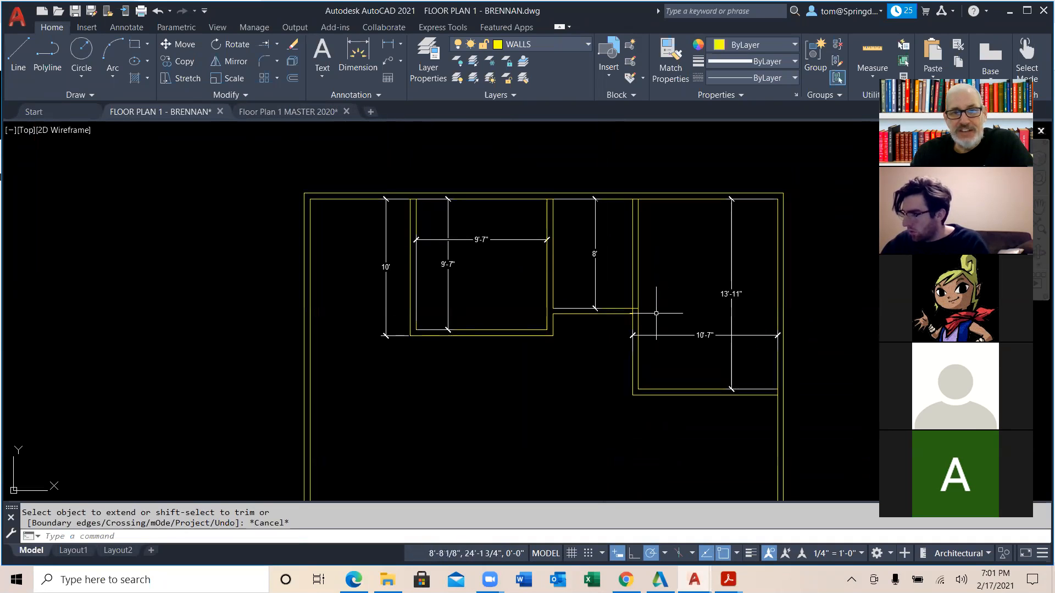
{"action": "left_click", "coordinate": [278, 44]}
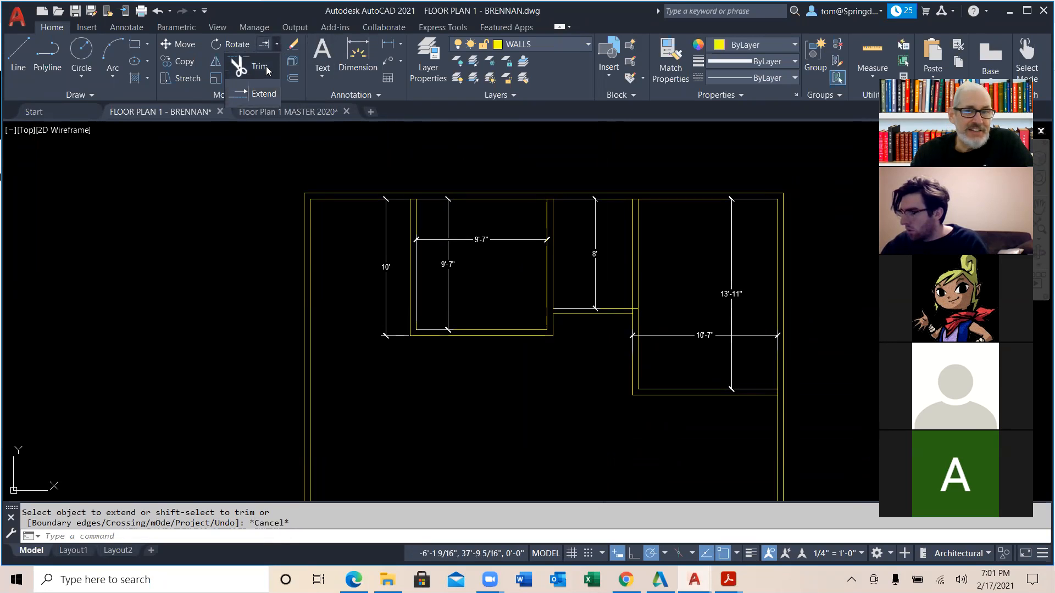
{"action": "left_click", "coordinate": [259, 69]}
{"action": "scroll", "coordinate": [661, 322], "scroll_direction": "up", "scroll_amount": 8}
{"action": "left_click", "coordinate": [540, 251]}
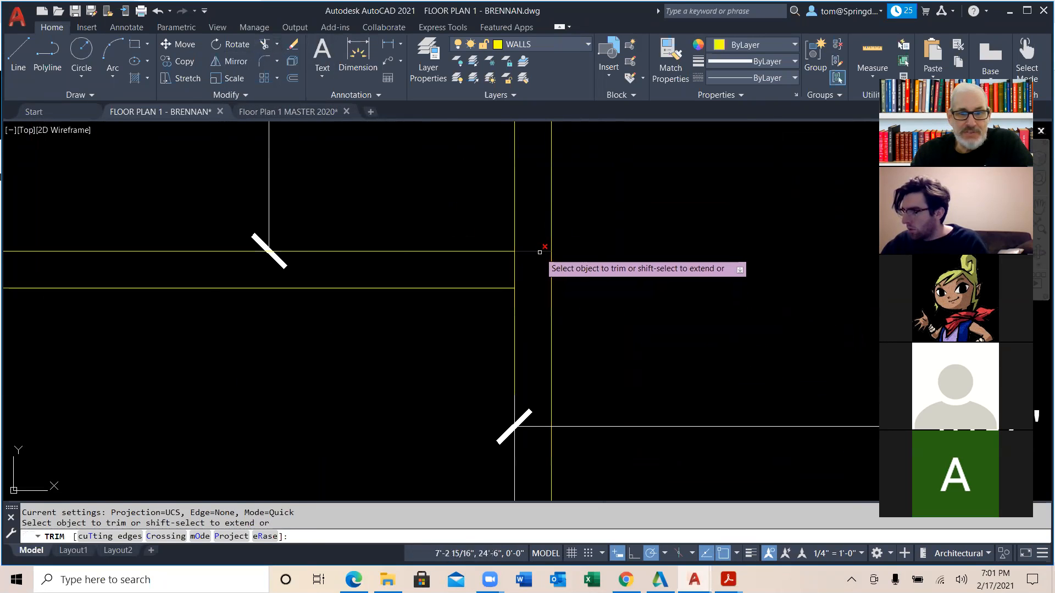
{"action": "key", "text": "Escape"}
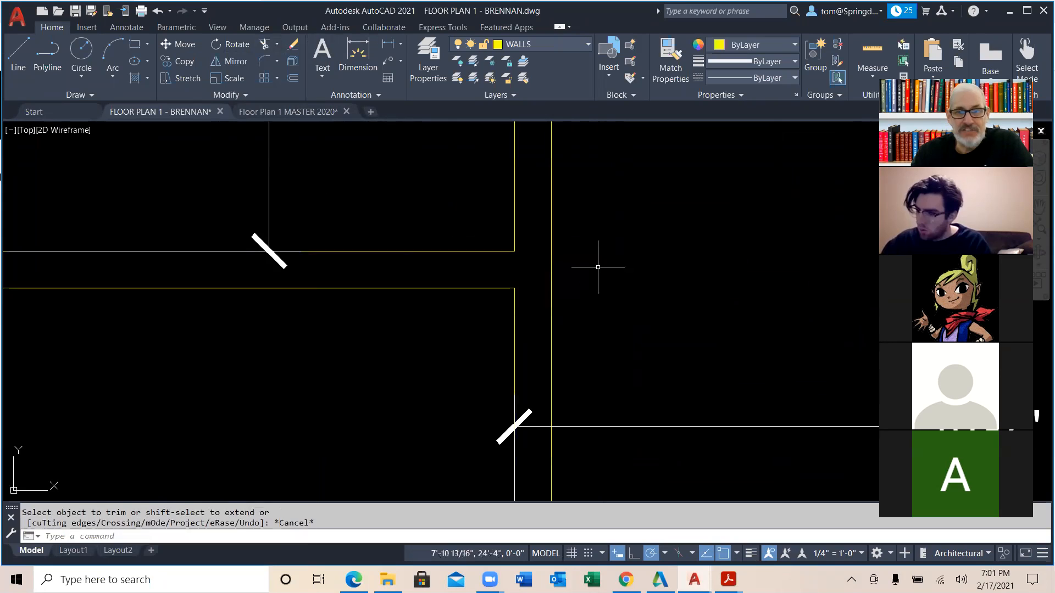
{"action": "scroll", "coordinate": [622, 281], "scroll_direction": "down", "scroll_amount": 5}
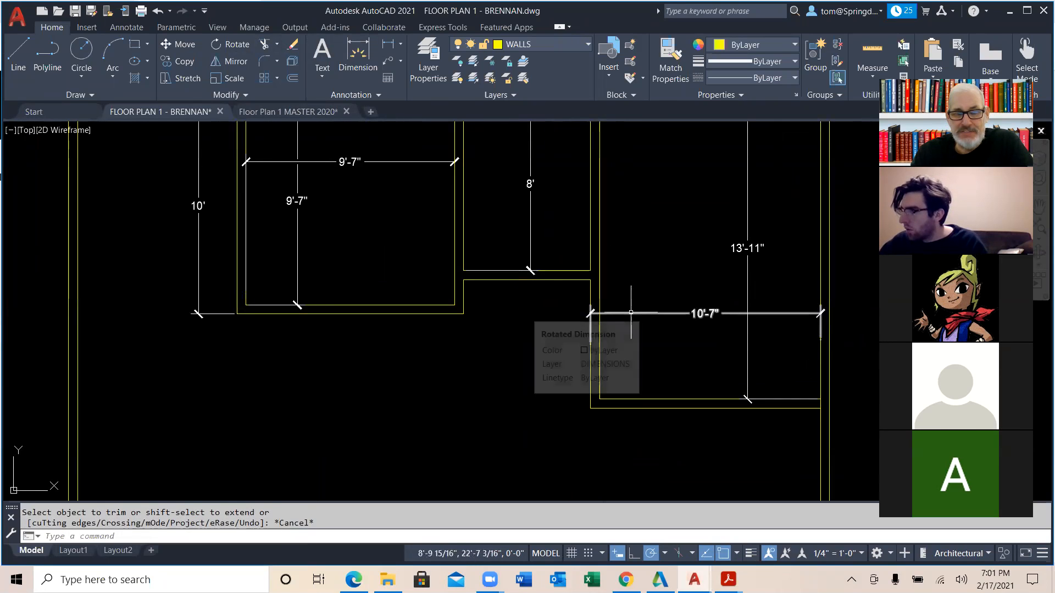
{"action": "left_click", "coordinate": [590, 313]}
{"action": "left_click", "coordinate": [599, 345]}
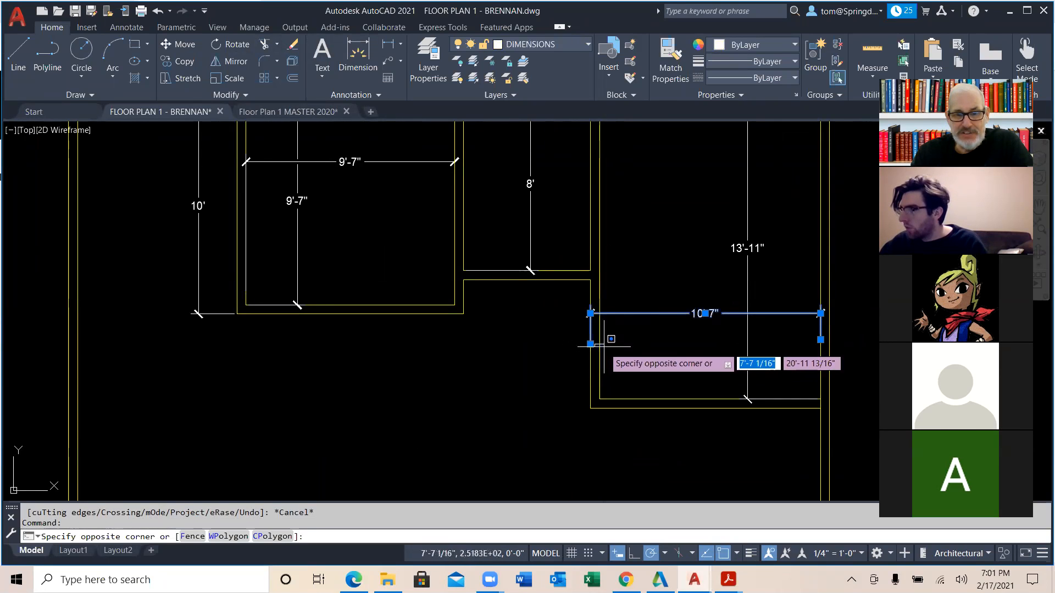
{"action": "left_click", "coordinate": [590, 345]}
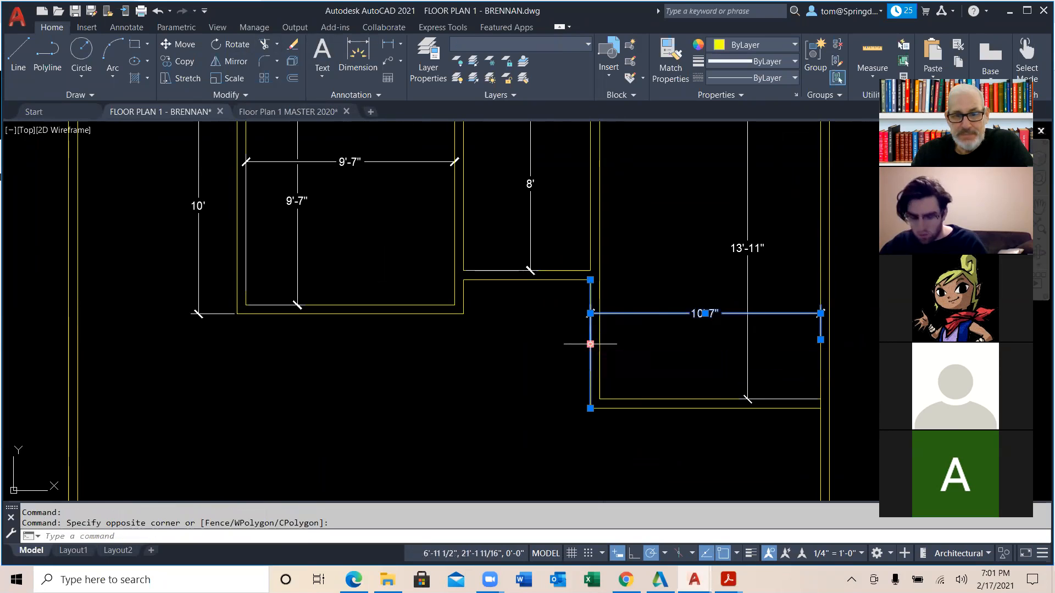
{"action": "key", "text": "Escape"}
{"action": "key", "text": "Escape"}
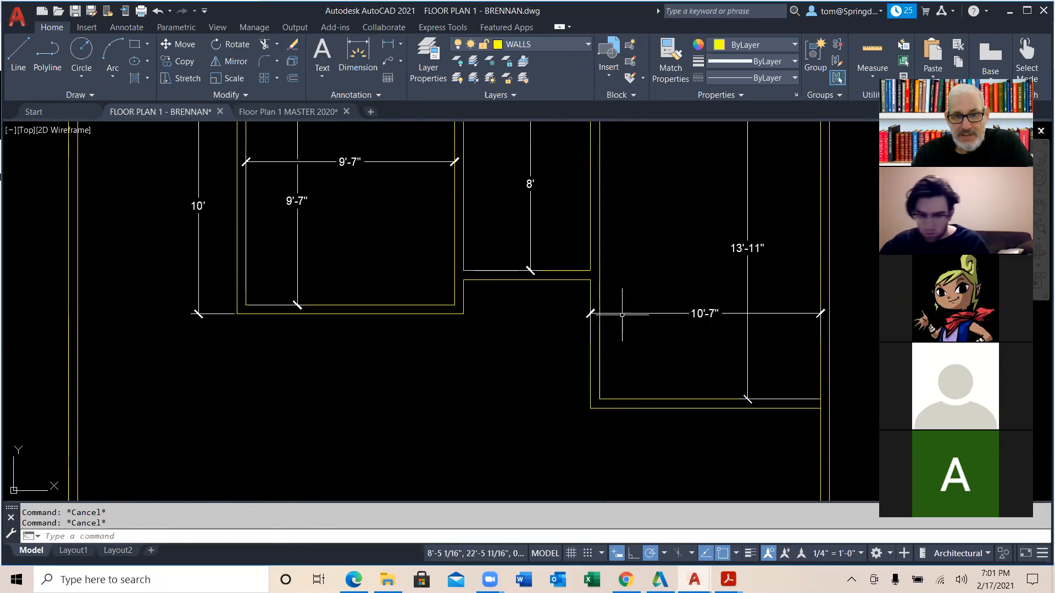
Stretch the left origin point of the right-hand room's horizontal dimension onto the left wall's inner line.
{"action": "left_click", "coordinate": [622, 313]}
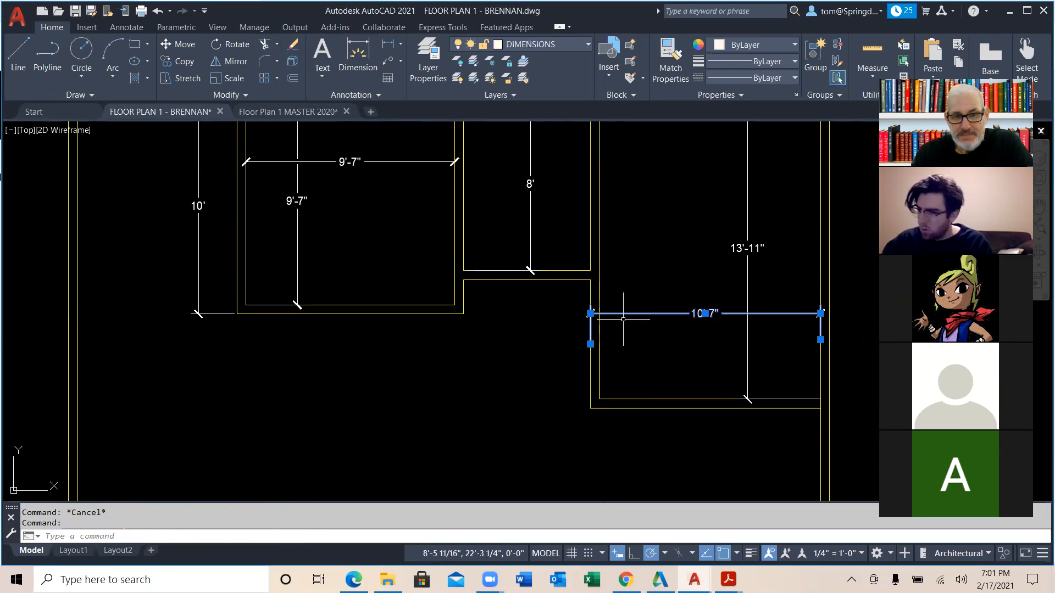
{"action": "left_click", "coordinate": [590, 344]}
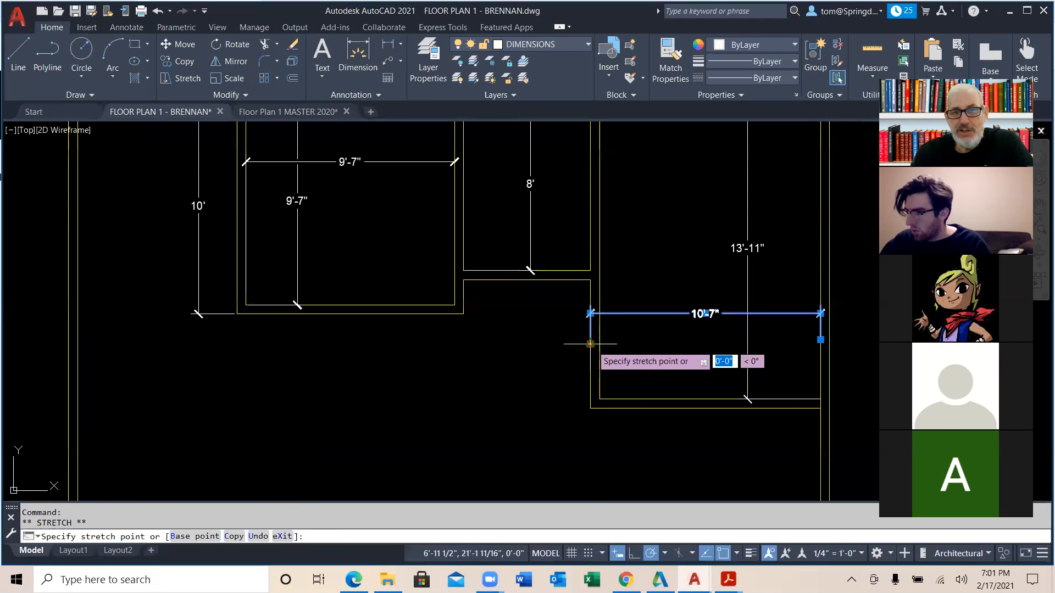
{"action": "left_click", "coordinate": [598, 344]}
{"action": "key", "text": "Escape"}
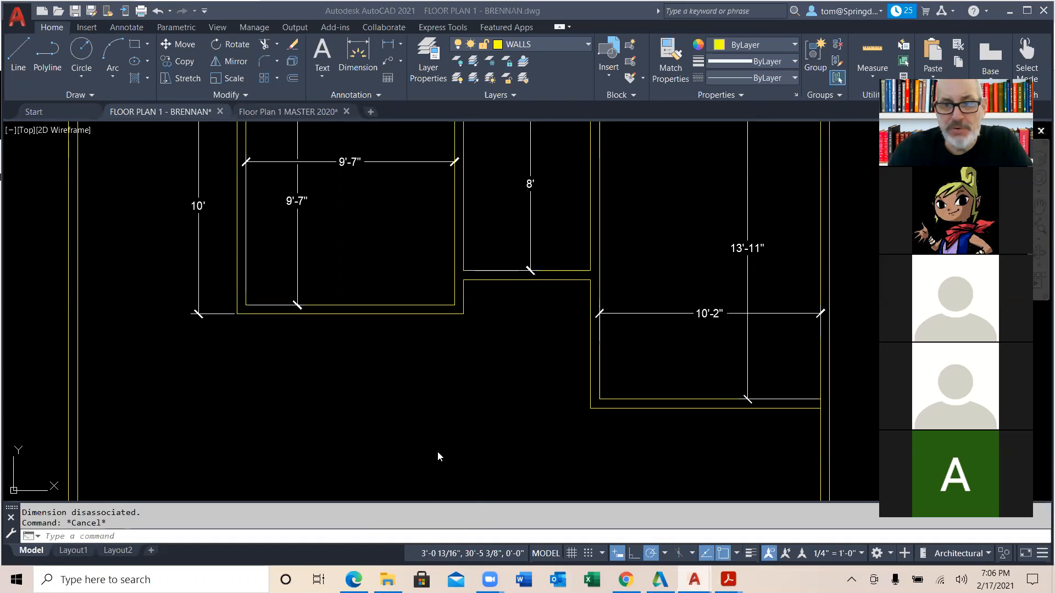
Draw a vertical line about 4'-1 1/2" long in the empty area above the floor plan.
{"action": "scroll", "coordinate": [438, 451], "scroll_direction": "down", "scroll_amount": 8}
{"action": "scroll", "coordinate": [419, 355], "scroll_direction": "up", "scroll_amount": 2}
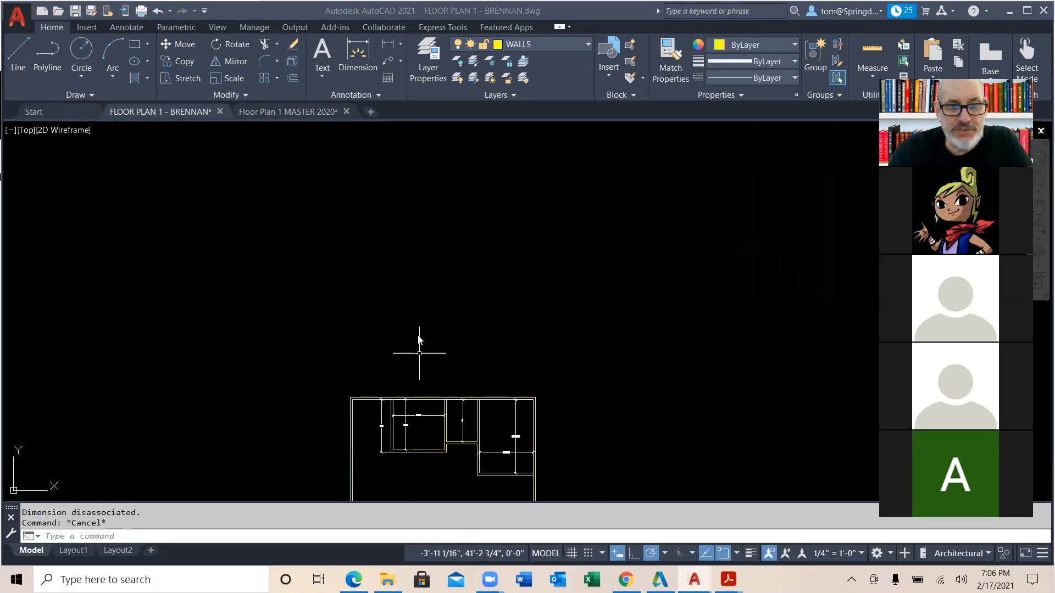
{"action": "scroll", "coordinate": [425, 335], "scroll_direction": "up", "scroll_amount": 2}
{"action": "scroll", "coordinate": [423, 324], "scroll_direction": "down", "scroll_amount": 2}
{"action": "scroll", "coordinate": [392, 266], "scroll_direction": "up", "scroll_amount": 3}
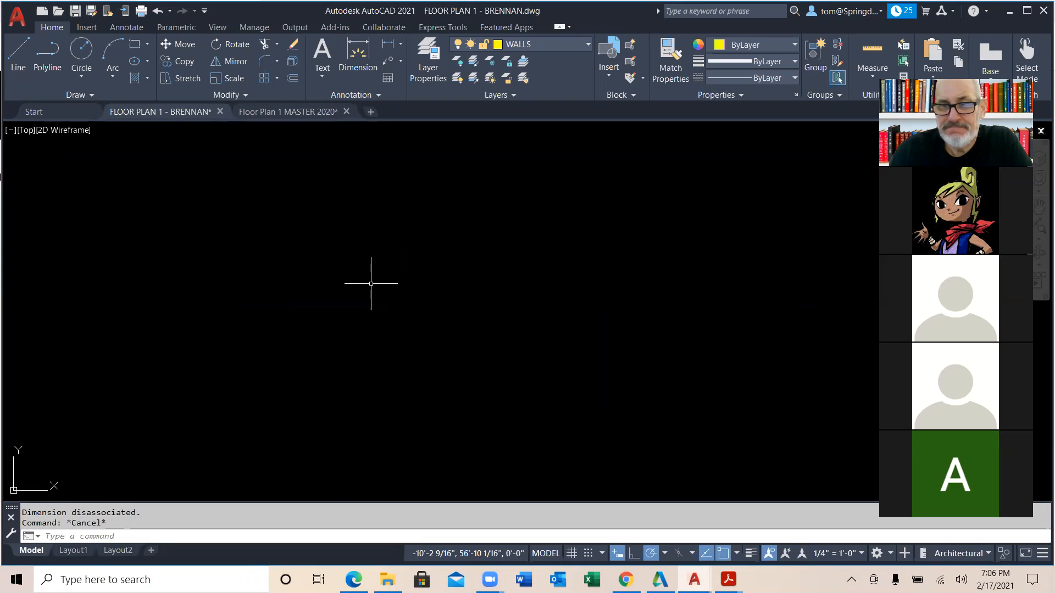
{"action": "left_click", "coordinate": [22, 56]}
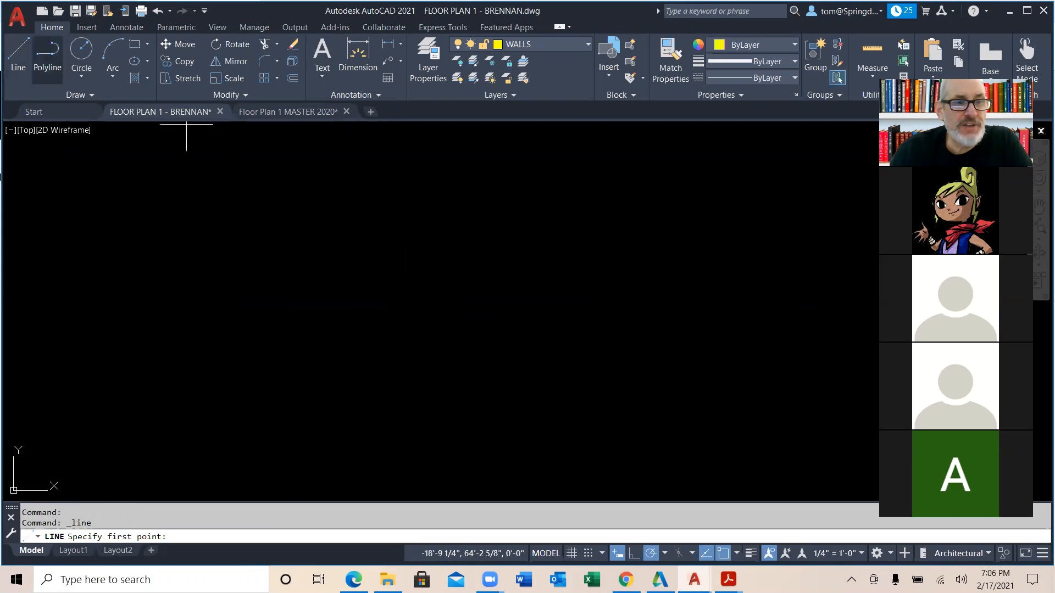
{"action": "left_click", "coordinate": [430, 247]}
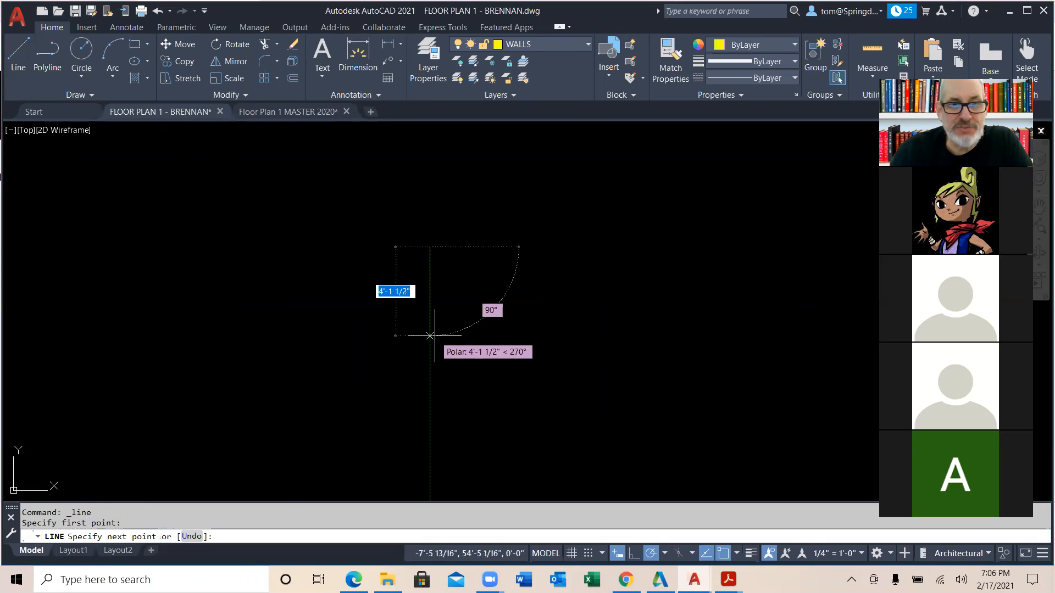
{"action": "left_click", "coordinate": [430, 335]}
{"action": "right_click", "coordinate": [434, 337]}
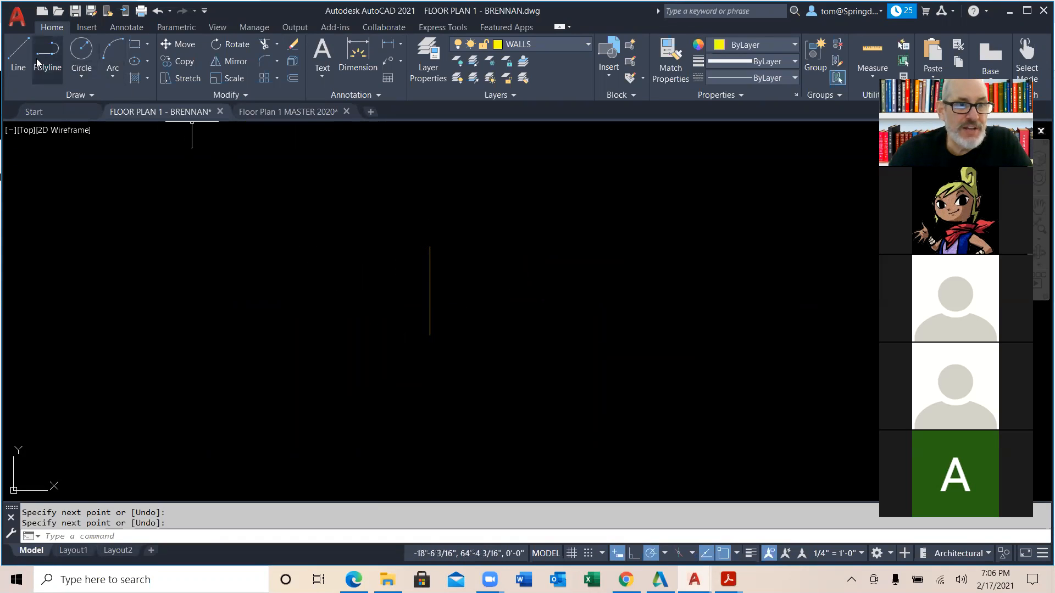
Try starting a line at a point tracked 10' horizontally to the right of the vertical line's upper endpoint.
{"action": "left_click", "coordinate": [18, 52]}
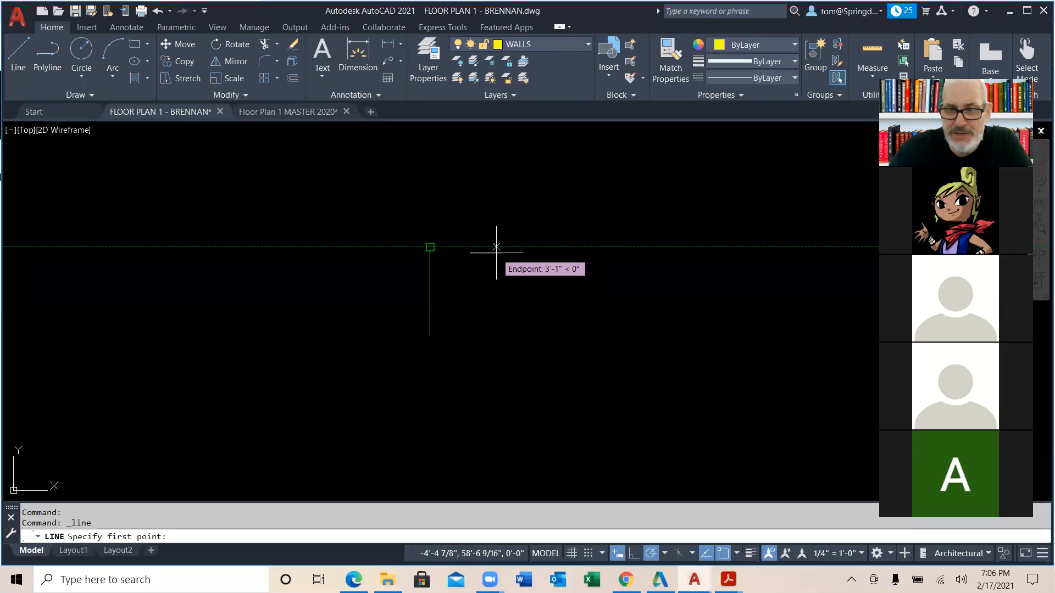
{"action": "type", "text": "10'"}
{"action": "key", "text": "Return"}
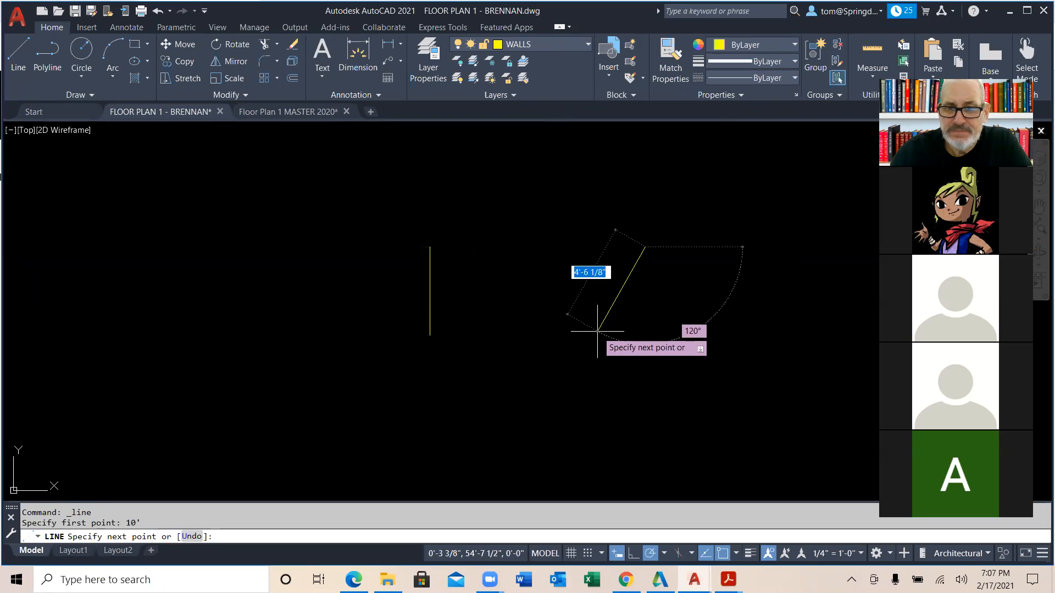
{"action": "key", "text": "Escape"}
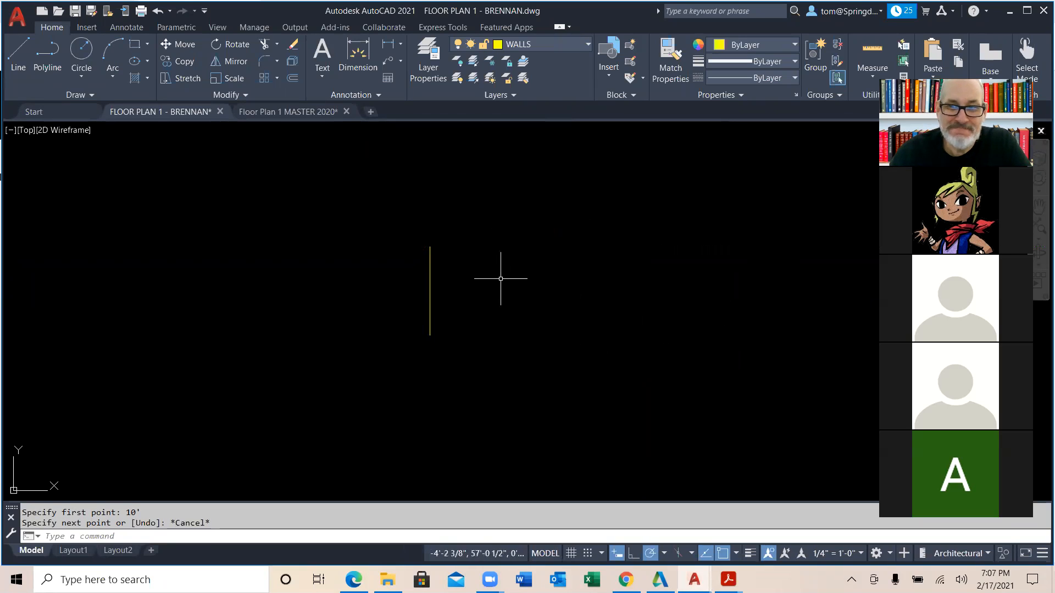
Erase the vertical practice line above the floor plan.
{"action": "left_click", "coordinate": [485, 254]}
{"action": "left_click", "coordinate": [360, 290]}
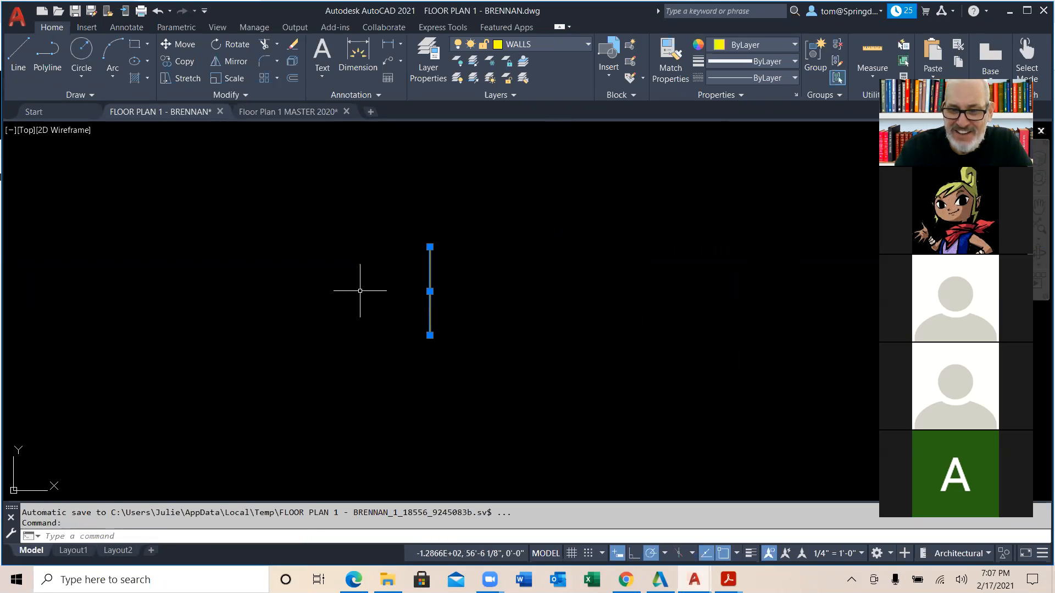
{"action": "key", "text": "Delete"}
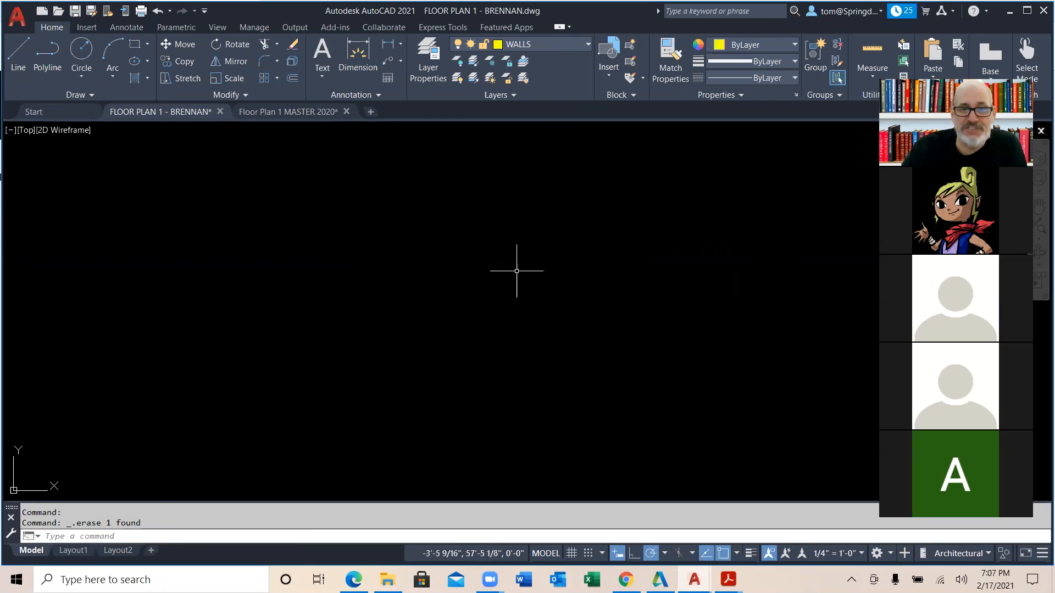
Make DOORS the current layer.
{"action": "scroll", "coordinate": [518, 275], "scroll_direction": "down", "scroll_amount": 5}
{"action": "scroll", "coordinate": [540, 409], "scroll_direction": "up", "scroll_amount": 5}
{"action": "middle_click_drag", "start_coordinate": [542, 412], "coordinate": [529, 356]}
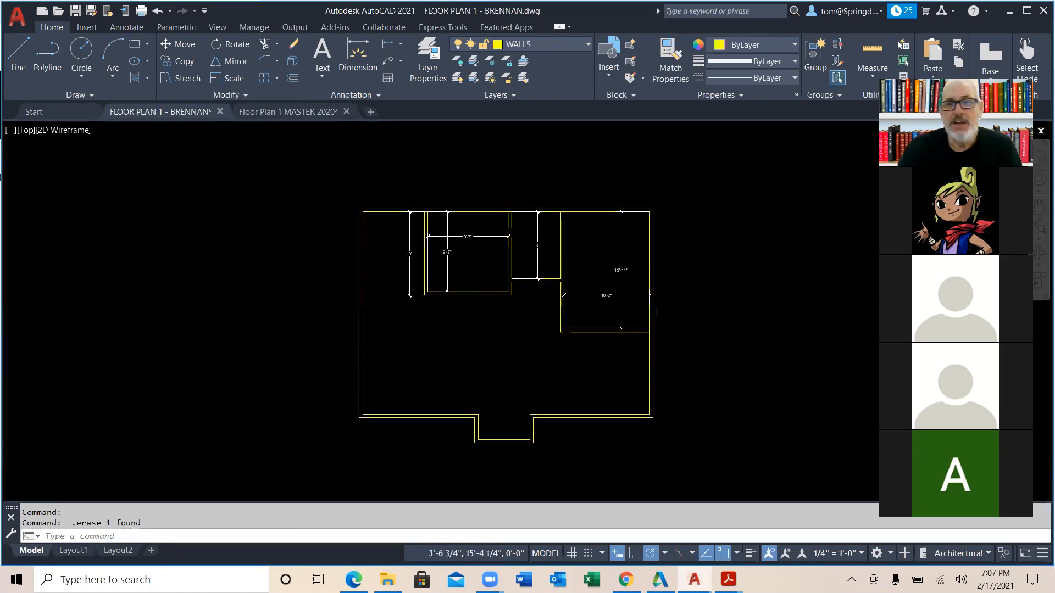
{"action": "scroll", "coordinate": [532, 356], "scroll_direction": "down", "scroll_amount": 2}
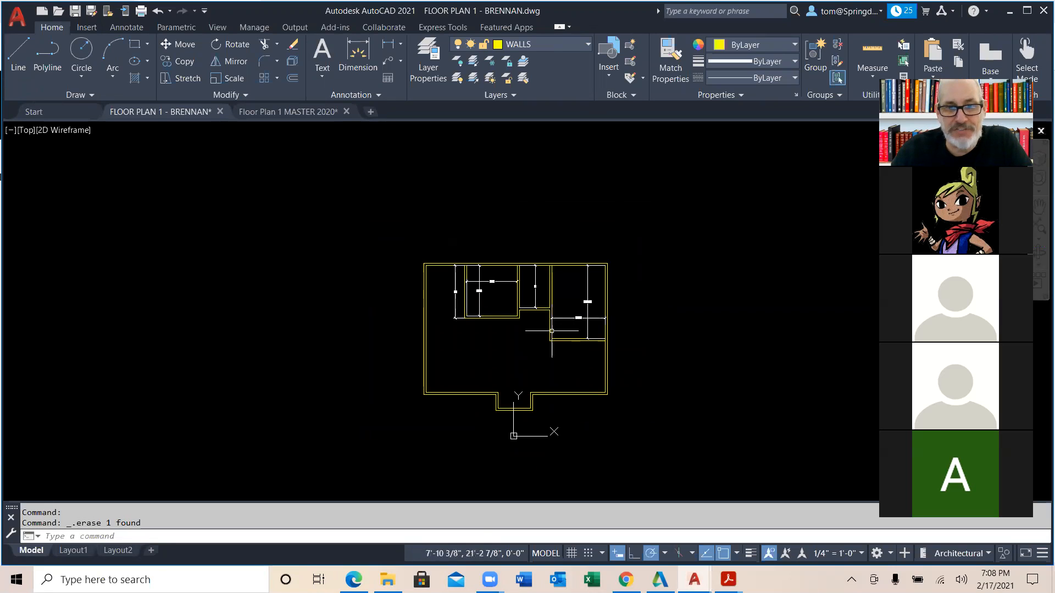
{"action": "scroll", "coordinate": [515, 365], "scroll_direction": "up", "scroll_amount": 2}
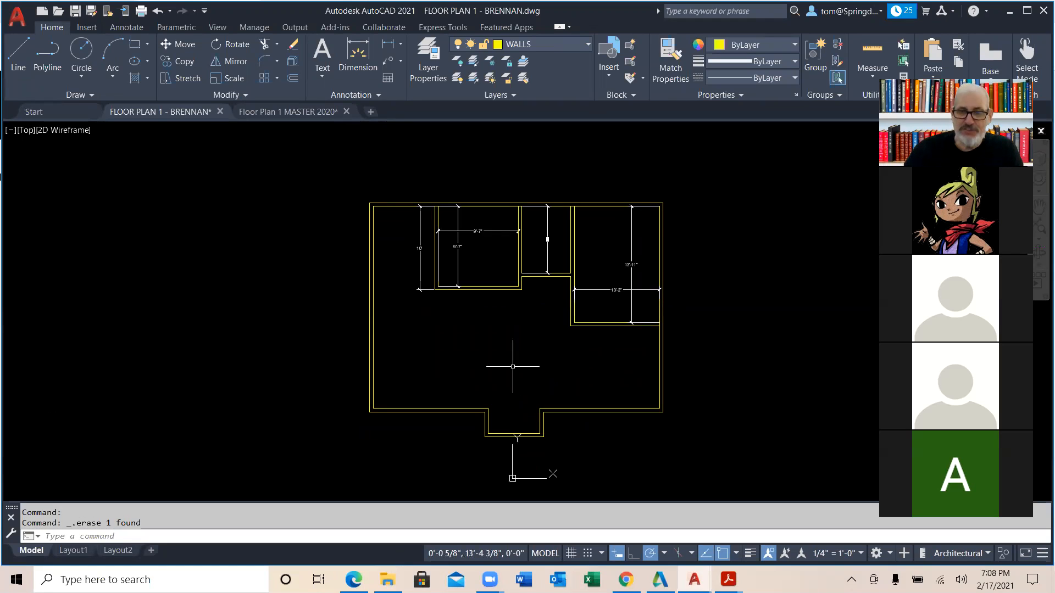
{"action": "left_click", "coordinate": [588, 44]}
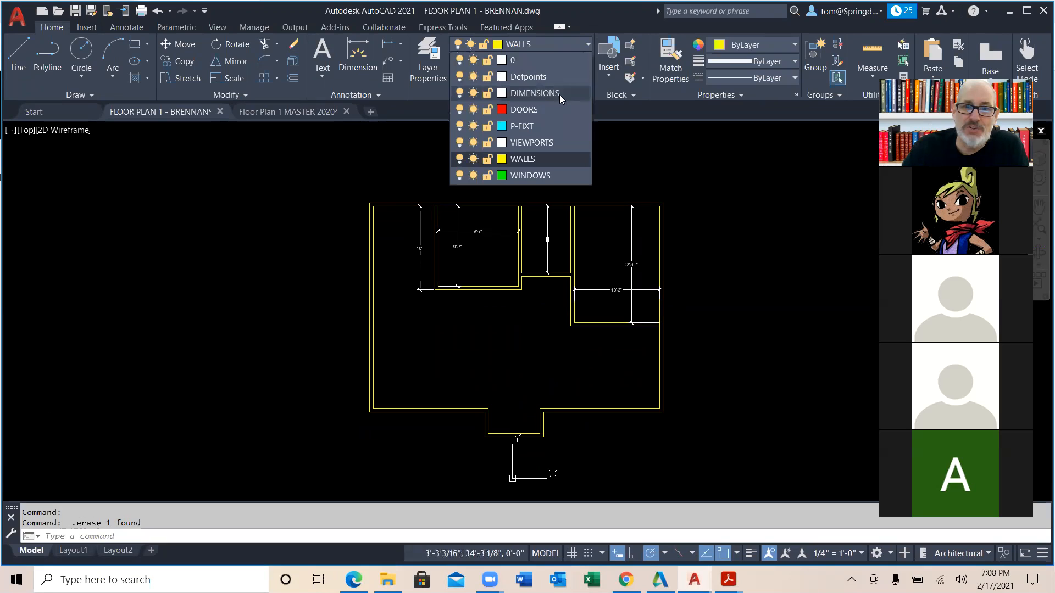
{"action": "left_click", "coordinate": [552, 109]}
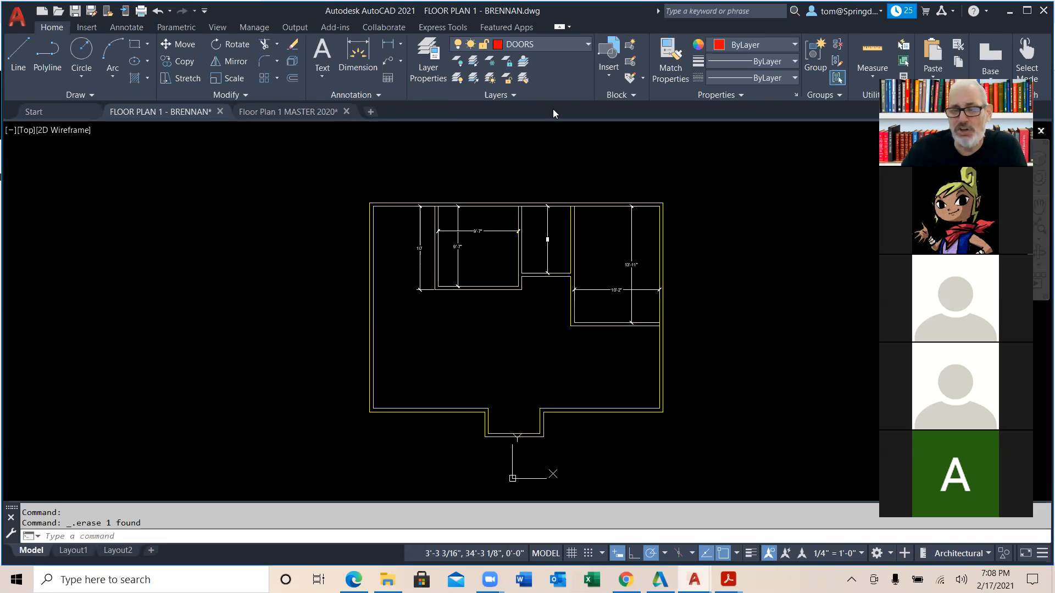
Start the Insert command and show the blocks defined in the current drawing.
{"action": "middle_click_drag", "start_coordinate": [777, 263], "coordinate": [699, 270]}
{"action": "scroll", "coordinate": [697, 268], "scroll_direction": "down", "scroll_amount": 2}
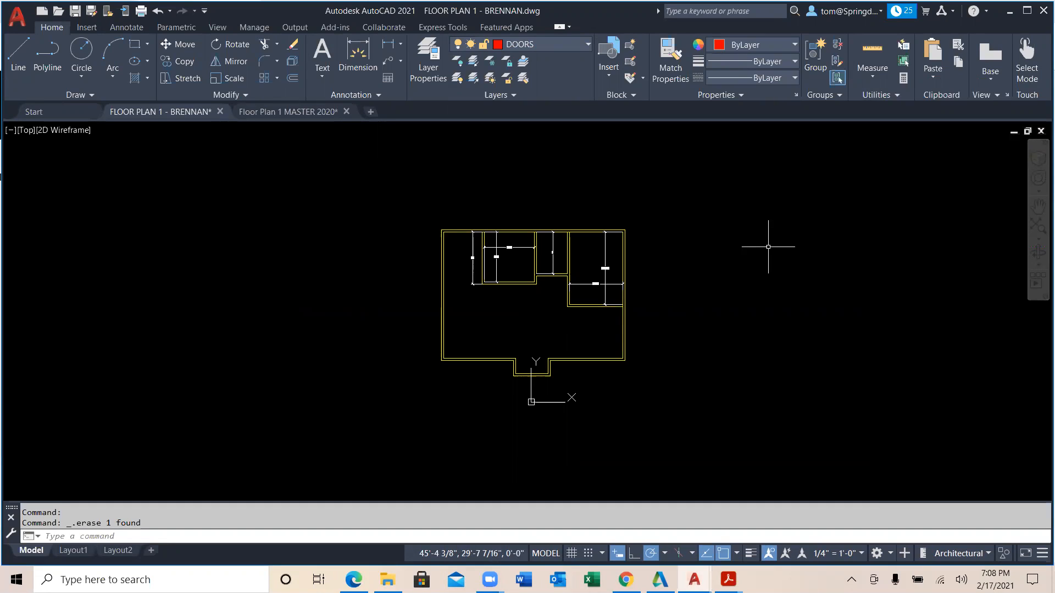
{"action": "type", "text": "i"}
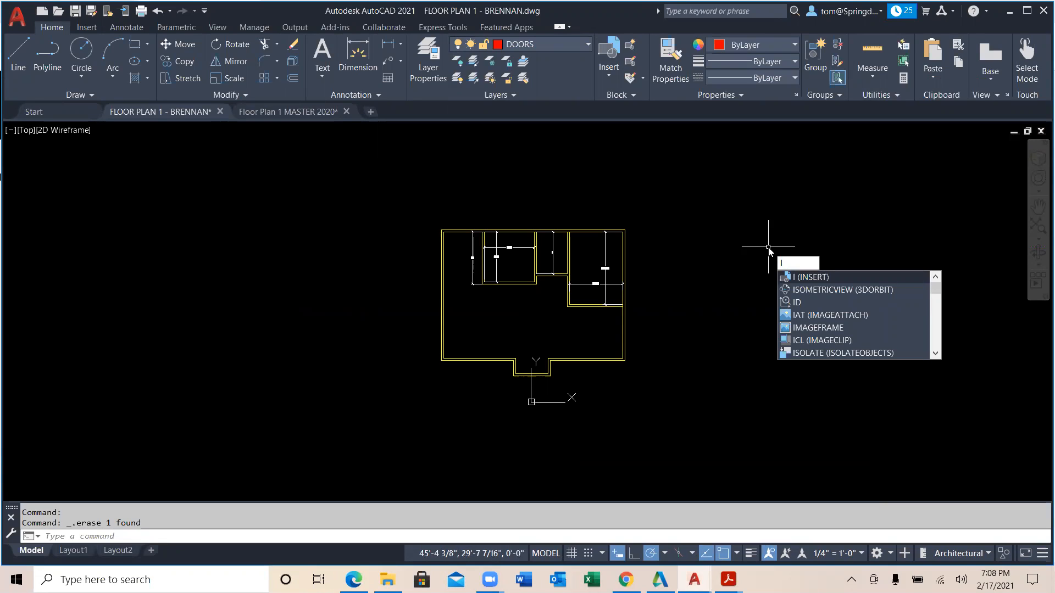
{"action": "key", "text": "Return"}
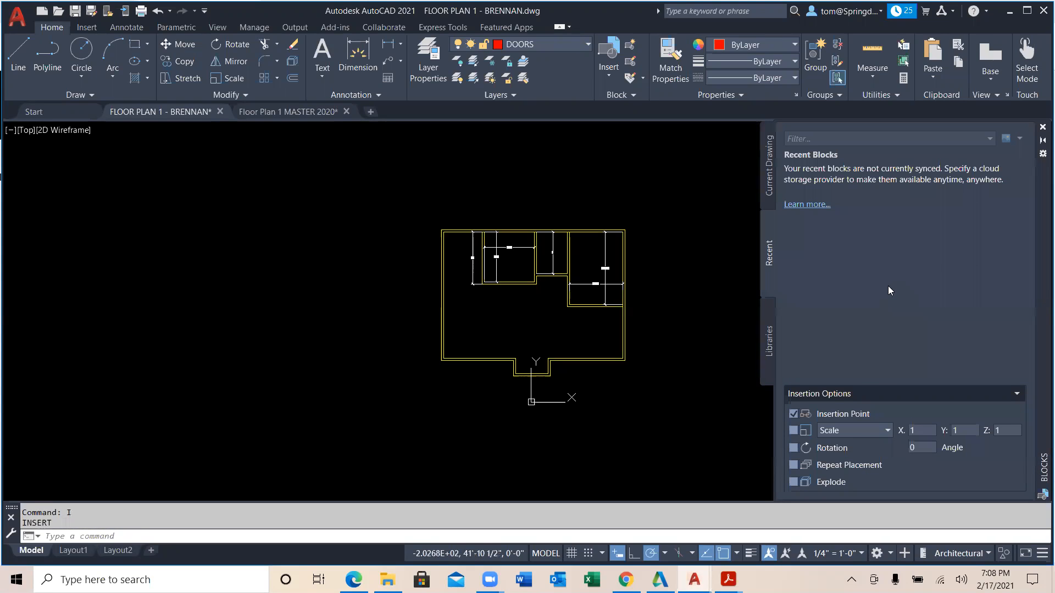
{"action": "left_click", "coordinate": [86, 28]}
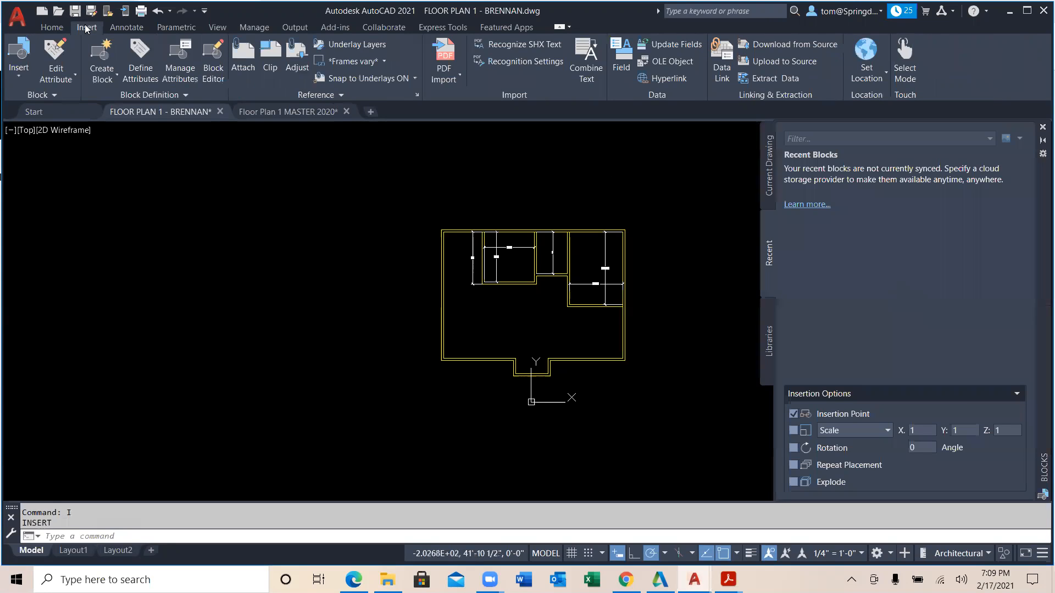
{"action": "left_click", "coordinate": [24, 78]}
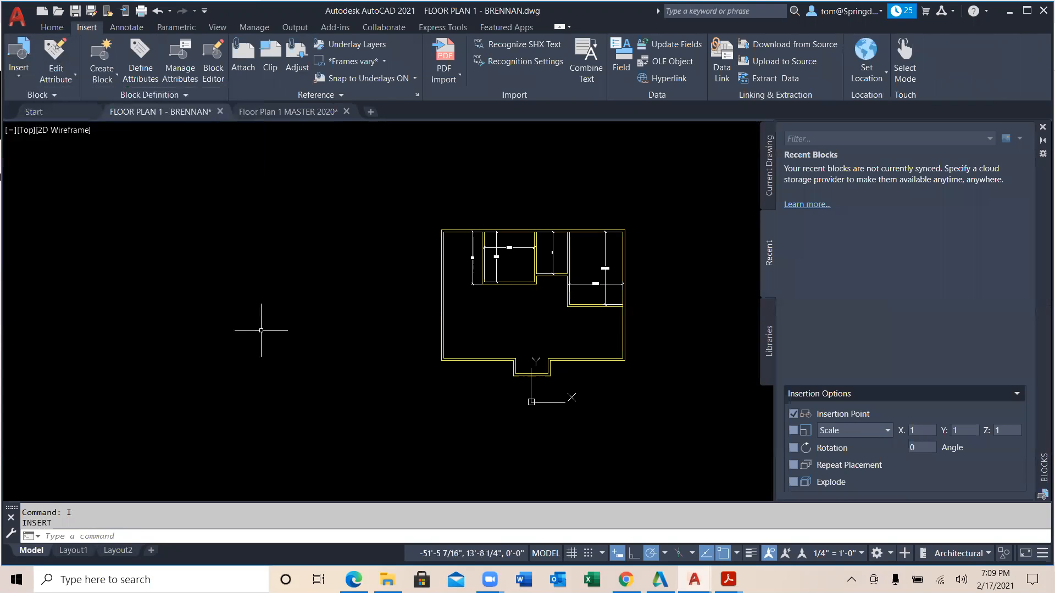
{"action": "left_click", "coordinate": [770, 172]}
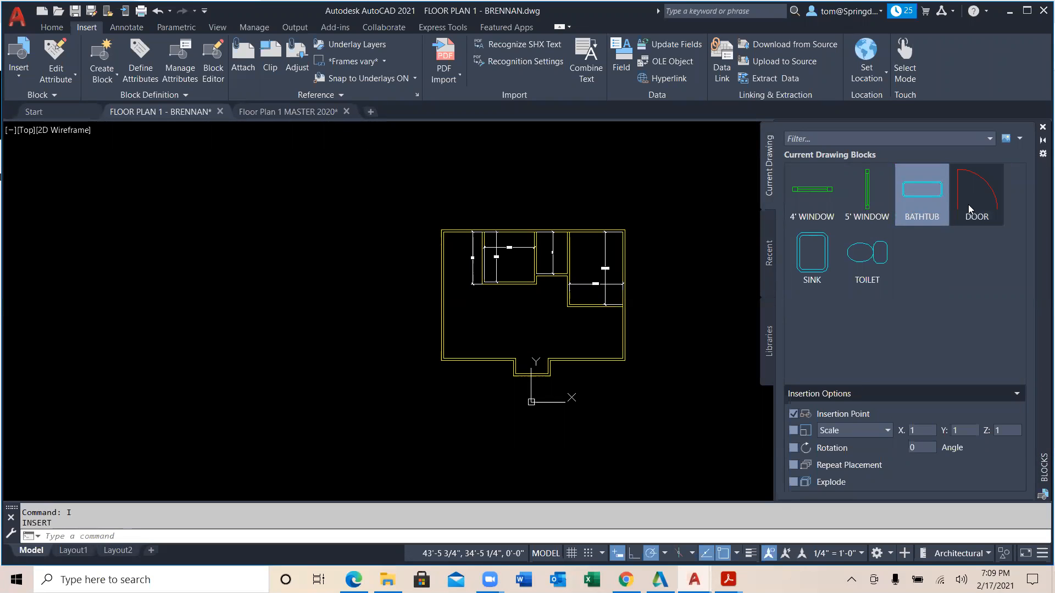
Insert the unrotated DOOR block in the empty space outside the floor plan's upper-left corner.
{"action": "mouse_move", "coordinate": [968, 209]}
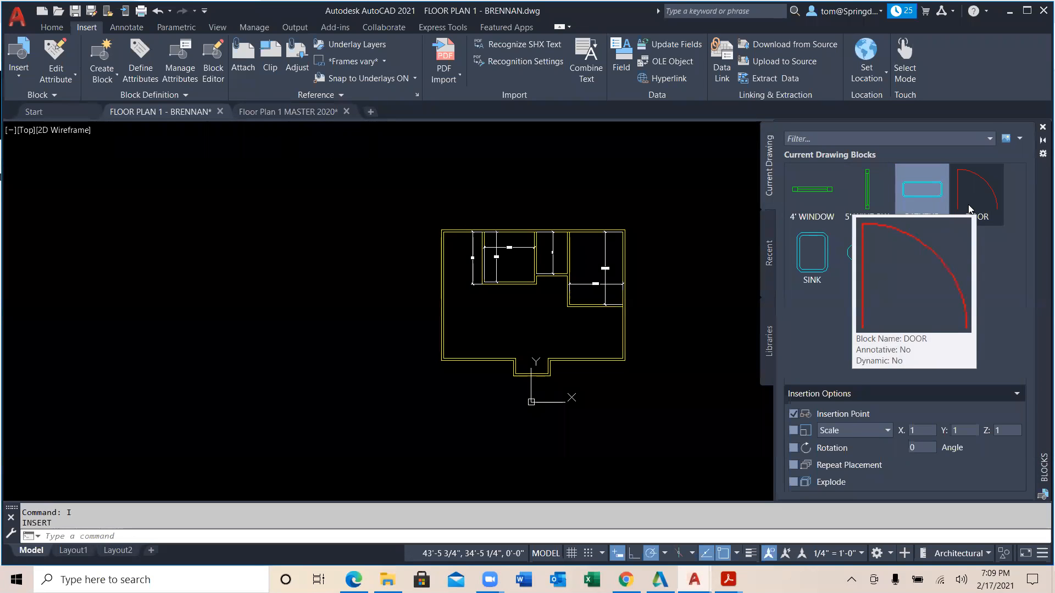
{"action": "left_click", "coordinate": [968, 208]}
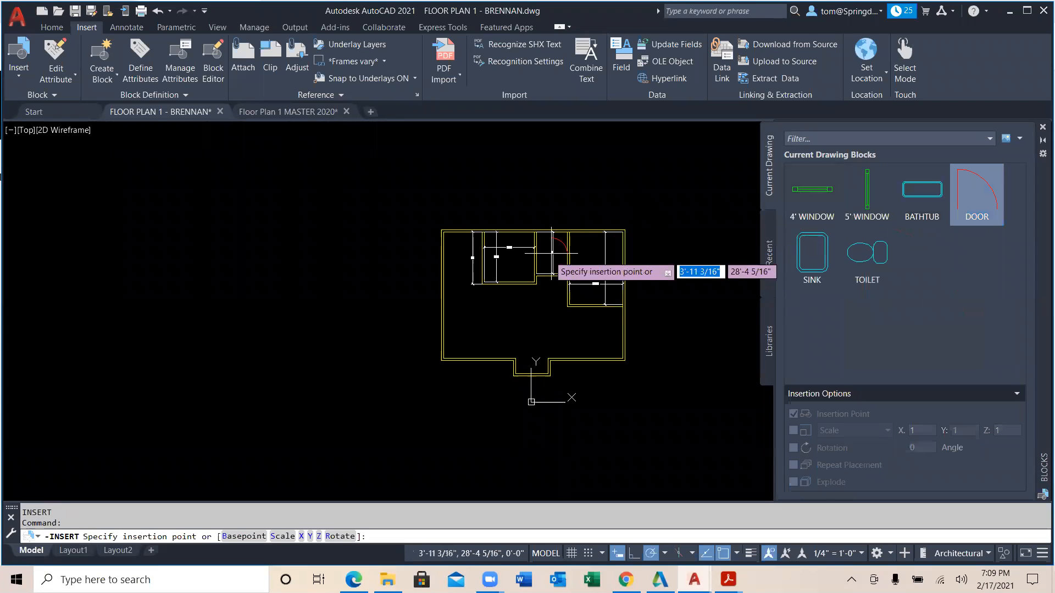
{"action": "scroll", "coordinate": [467, 300], "scroll_direction": "up", "scroll_amount": 4}
{"action": "scroll", "coordinate": [467, 301], "scroll_direction": "up", "scroll_amount": 2}
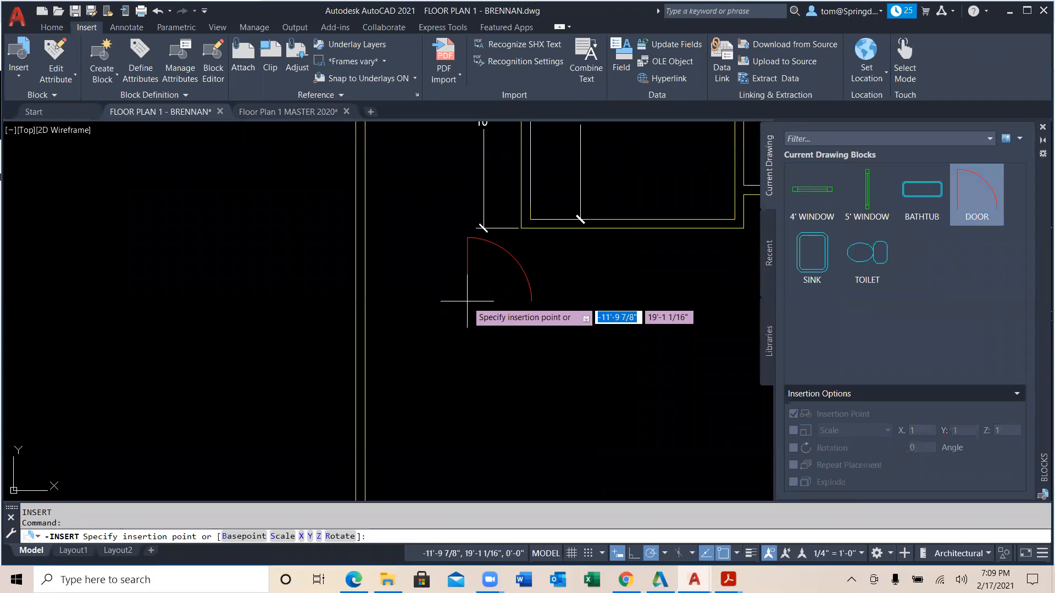
{"action": "middle_click_drag", "start_coordinate": [467, 300], "coordinate": [481, 519]}
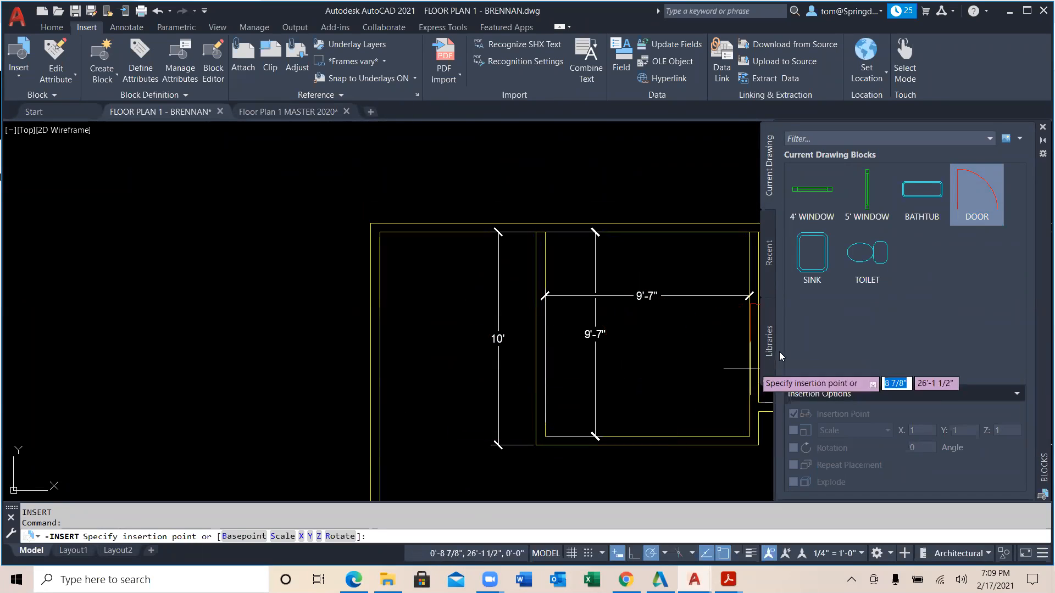
{"action": "left_click", "coordinate": [238, 257]}
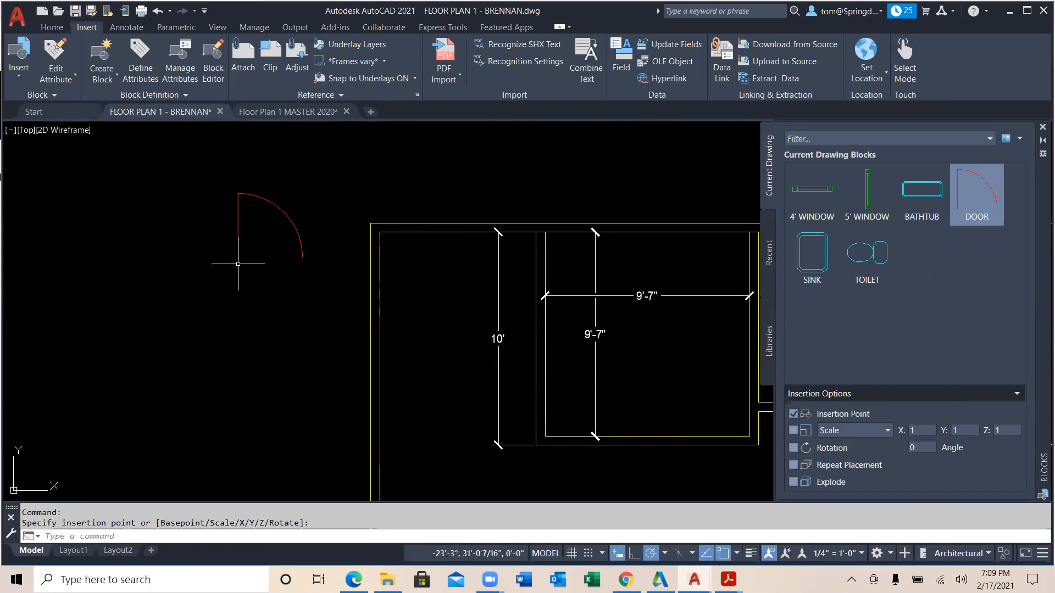
Delete the door placed outside the floor plan.
{"action": "left_click", "coordinate": [306, 207]}
{"action": "left_click", "coordinate": [182, 258]}
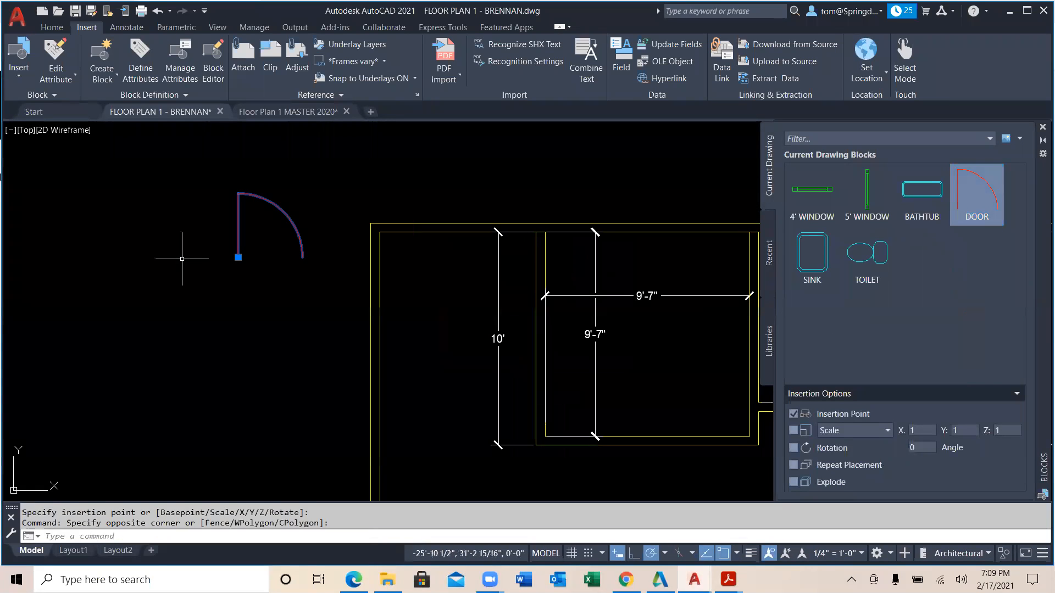
{"action": "key", "text": "Delete"}
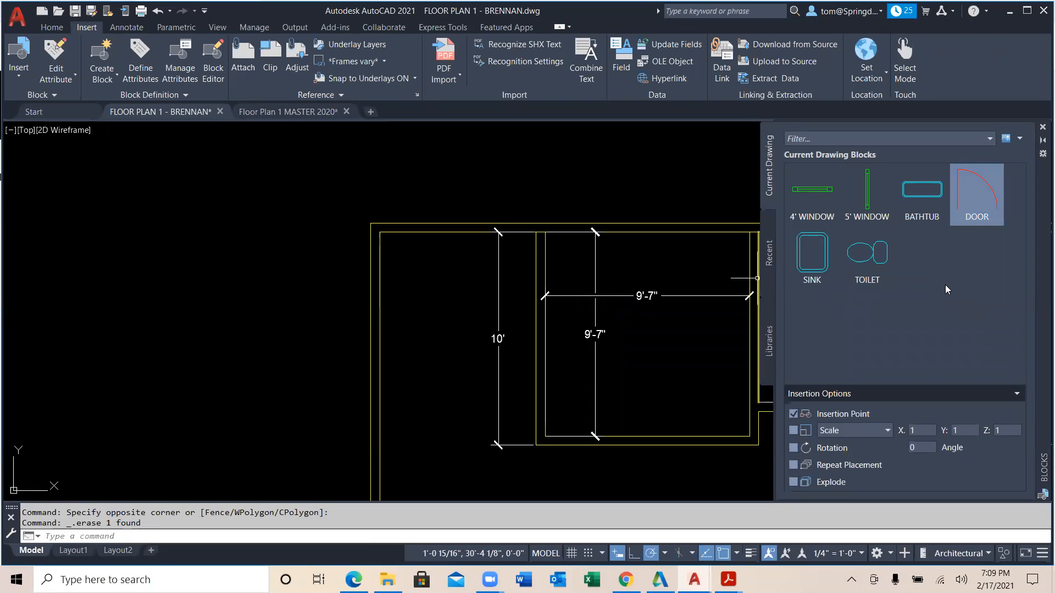
Insert the DOOR block with on-screen rotation on the left exterior wall's outer line, turned a quarter turn clockwise to swing inward.
{"action": "left_click", "coordinate": [793, 448]}
{"action": "left_click", "coordinate": [976, 195]}
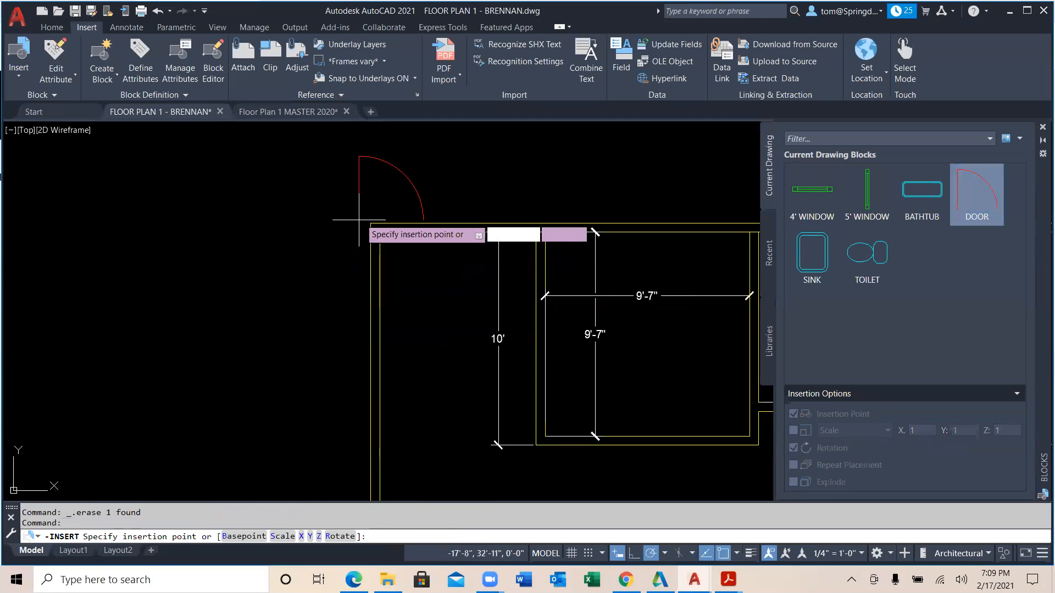
{"action": "left_click", "coordinate": [371, 312]}
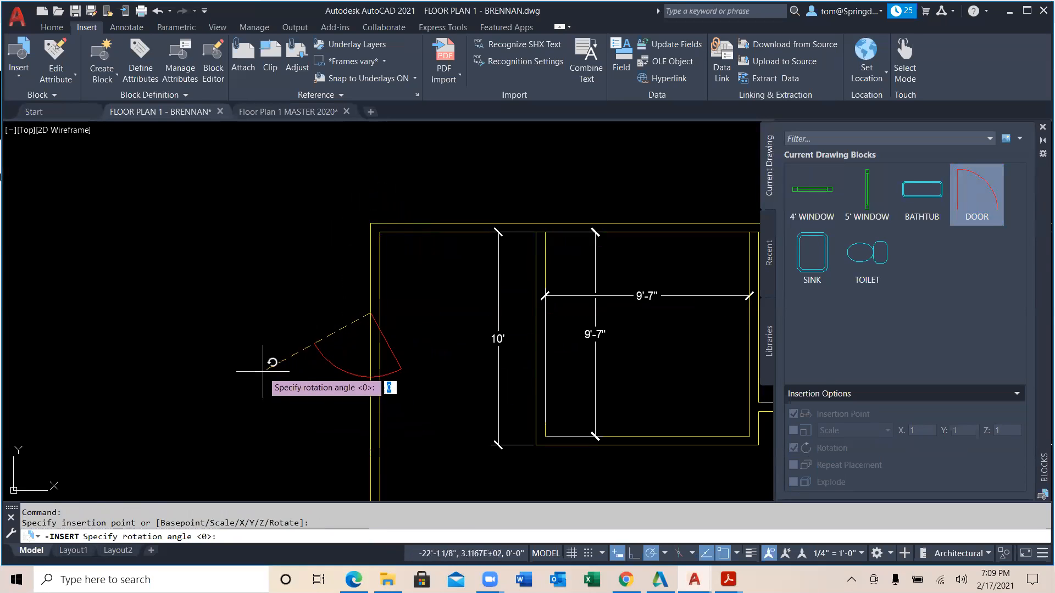
{"action": "left_click", "coordinate": [393, 409]}
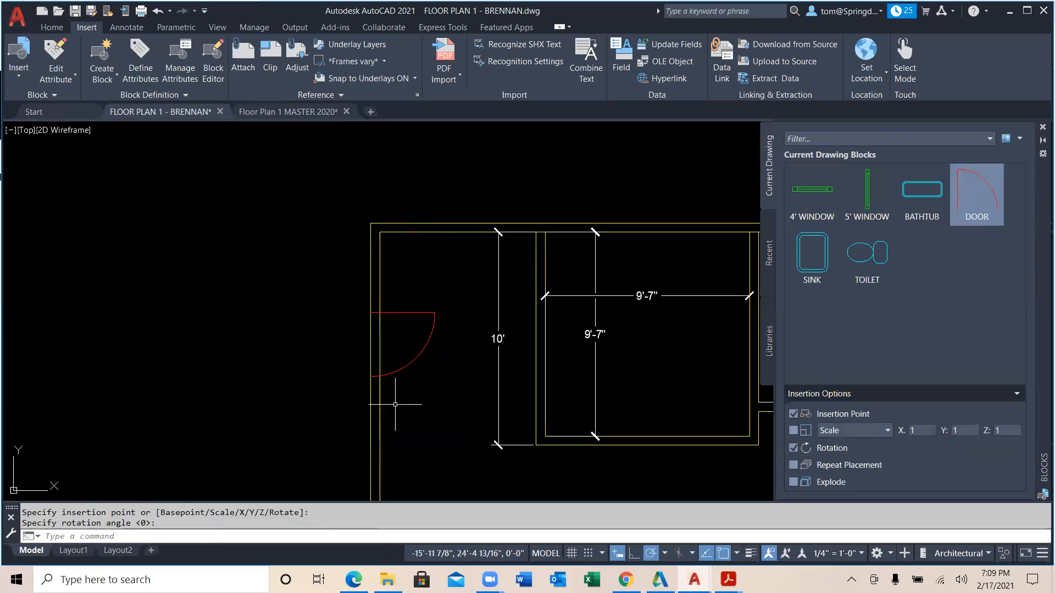
Nudge the door up along the left exterior wall to just below the plan's upper-left corner.
{"action": "left_click", "coordinate": [420, 314]}
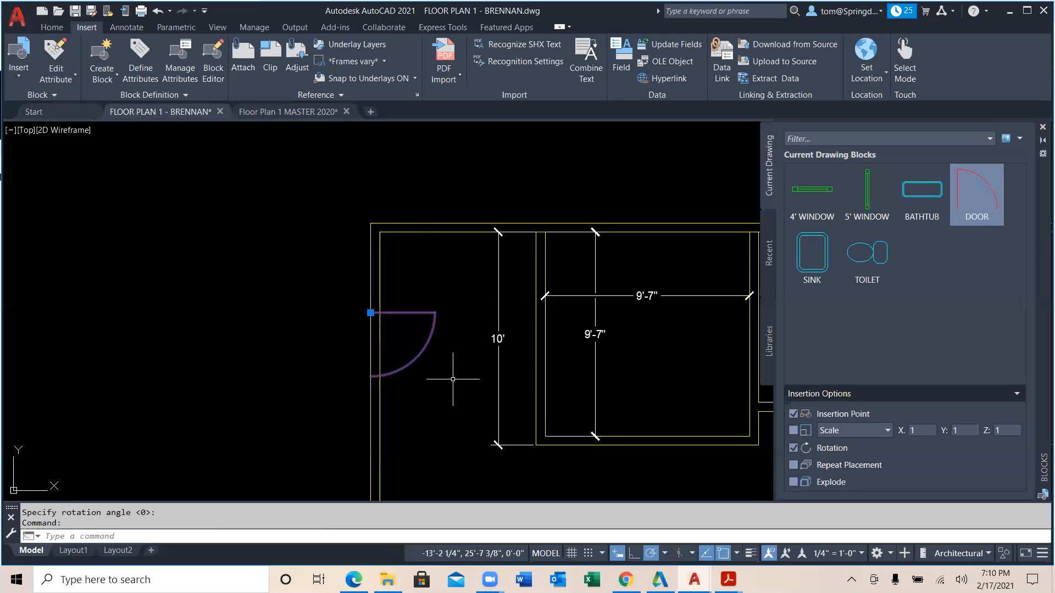
{"action": "key", "text": "ctrl+Up"}
{"action": "key", "text": "ctrl+Up"}
{"action": "key", "text": "ctrl+Up"}
{"action": "key", "text": "ctrl+Up"}
{"action": "key", "text": "ctrl+Up"}
{"action": "key", "text": "ctrl+Up"}
{"action": "key", "text": "ctrl+Up"}
{"action": "key", "text": "ctrl+Up"}
{"action": "key", "text": "ctrl+Up"}
{"action": "key", "text": "ctrl+Up"}
{"action": "key", "text": "ctrl+Up"}
{"action": "key", "text": "ctrl+Up"}
{"action": "key", "text": "ctrl+Up"}
{"action": "key", "text": "ctrl+Up"}
{"action": "key", "text": "ctrl+Up"}
{"action": "key", "text": "ctrl+Up"}
{"action": "key", "text": "ctrl+Up"}
{"action": "key", "text": "ctrl+Up"}
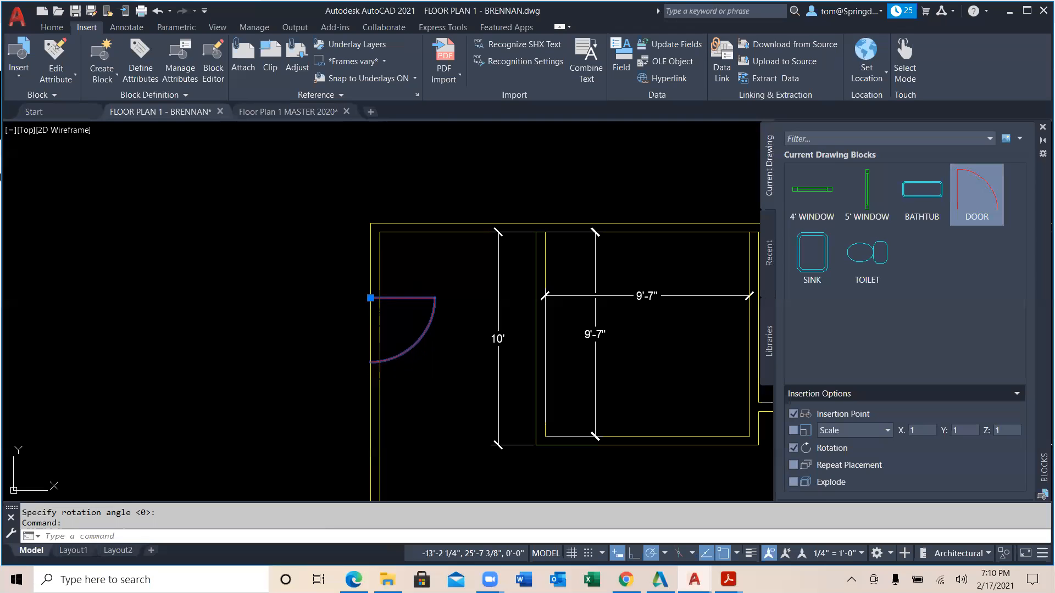
{"action": "key", "text": "ctrl+Up"}
{"action": "key", "text": "ctrl+Up"}
{"action": "key", "text": "ctrl+Up"}
{"action": "key", "text": "ctrl+Up"}
{"action": "key", "text": "ctrl+Up"}
{"action": "key", "text": "ctrl+Up"}
{"action": "key", "text": "ctrl+Up"}
{"action": "key", "text": "ctrl+Up"}
{"action": "key", "text": "ctrl+Up"}
{"action": "key", "text": "ctrl+Up"}
{"action": "key", "text": "ctrl+Up"}
{"action": "key", "text": "ctrl+Up"}
{"action": "key", "text": "ctrl+Up"}
{"action": "key", "text": "ctrl+Up"}
{"action": "key", "text": "ctrl+Up"}
{"action": "key", "text": "ctrl+Up"}
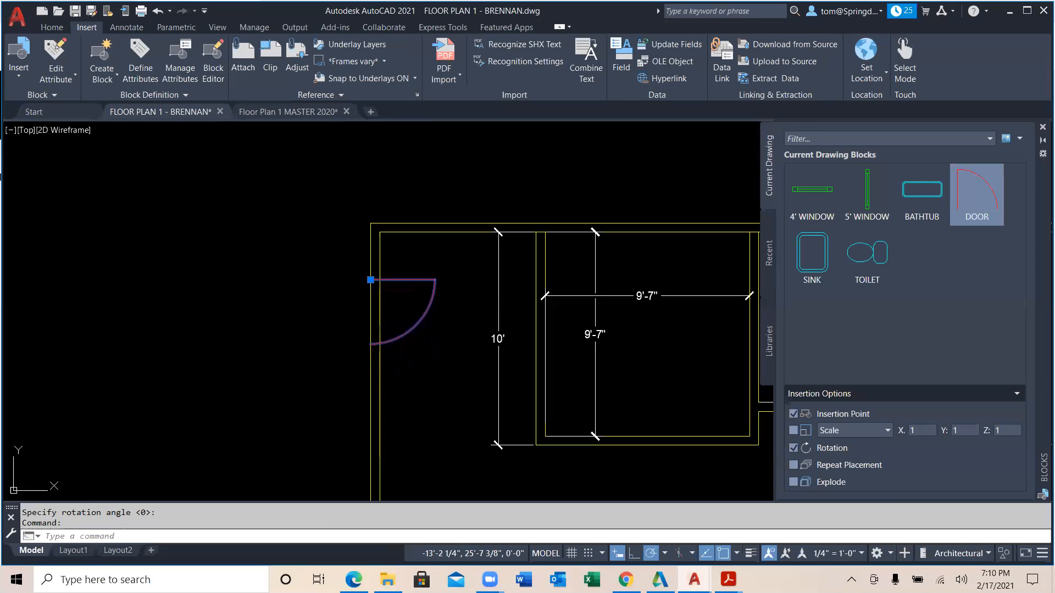
{"action": "key", "text": "ctrl+Up"}
{"action": "key", "text": "ctrl+Up"}
{"action": "key", "text": "ctrl+Up"}
{"action": "key", "text": "ctrl+Up"}
{"action": "key", "text": "ctrl+Up"}
{"action": "key", "text": "ctrl+Up"}
{"action": "key", "text": "ctrl+Up"}
{"action": "key", "text": "ctrl+Up"}
{"action": "key", "text": "ctrl+Up"}
{"action": "key", "text": "ctrl+Up"}
{"action": "key", "text": "ctrl+Up"}
{"action": "key", "text": "ctrl+Up"}
{"action": "key", "text": "ctrl+Up"}
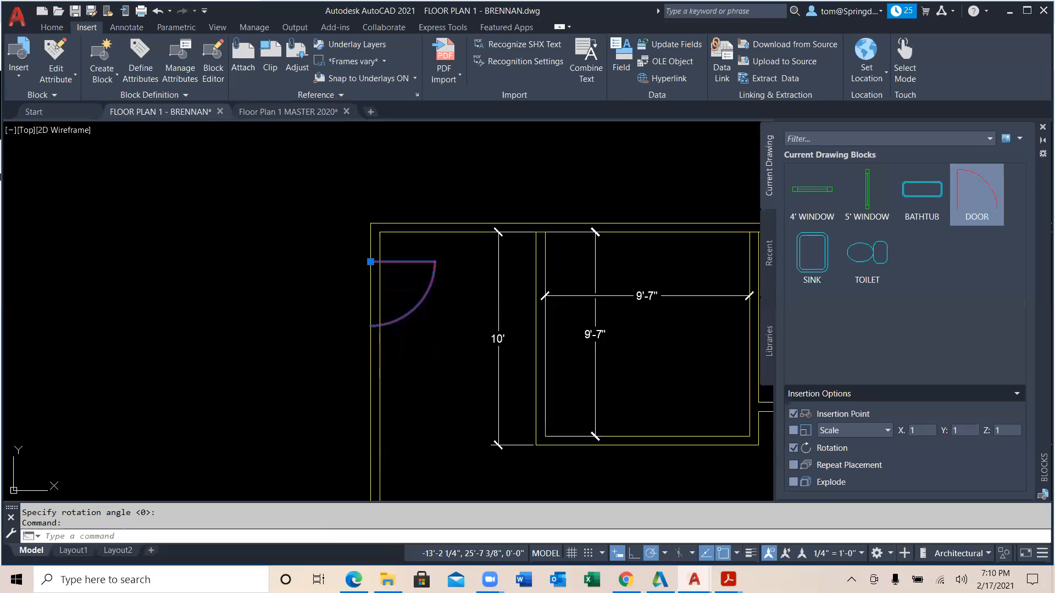
{"action": "key", "text": "ctrl+Up"}
{"action": "key", "text": "ctrl+Up"}
{"action": "key", "text": "ctrl+Up"}
{"action": "key", "text": "ctrl+Up"}
{"action": "key", "text": "ctrl+Up"}
{"action": "key", "text": "ctrl+Up"}
{"action": "key", "text": "ctrl+Up"}
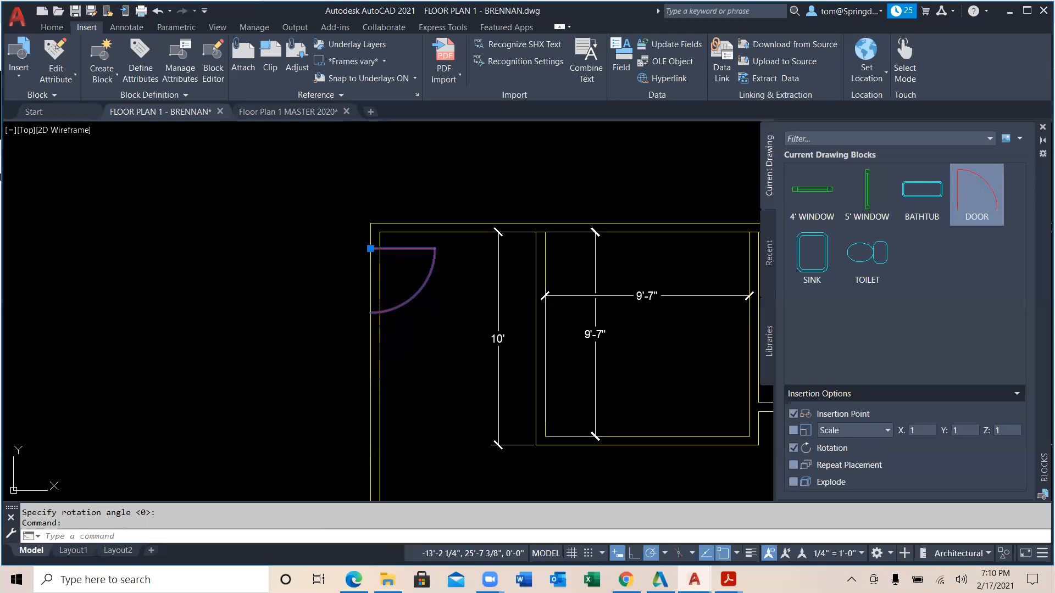
{"action": "key", "text": "Escape"}
{"action": "left_click", "coordinate": [413, 295]}
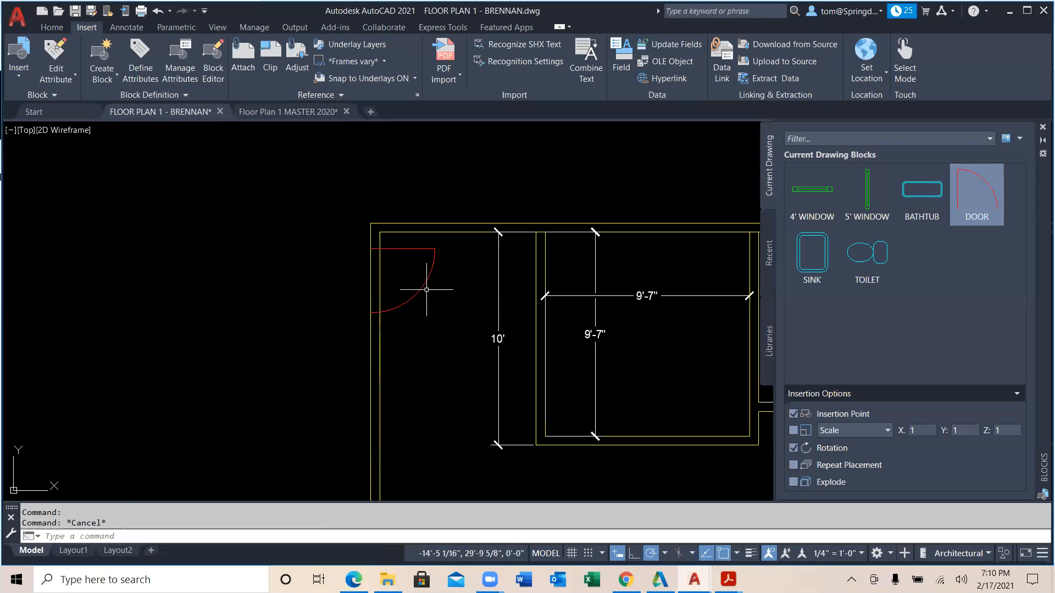
{"action": "key", "text": "Escape"}
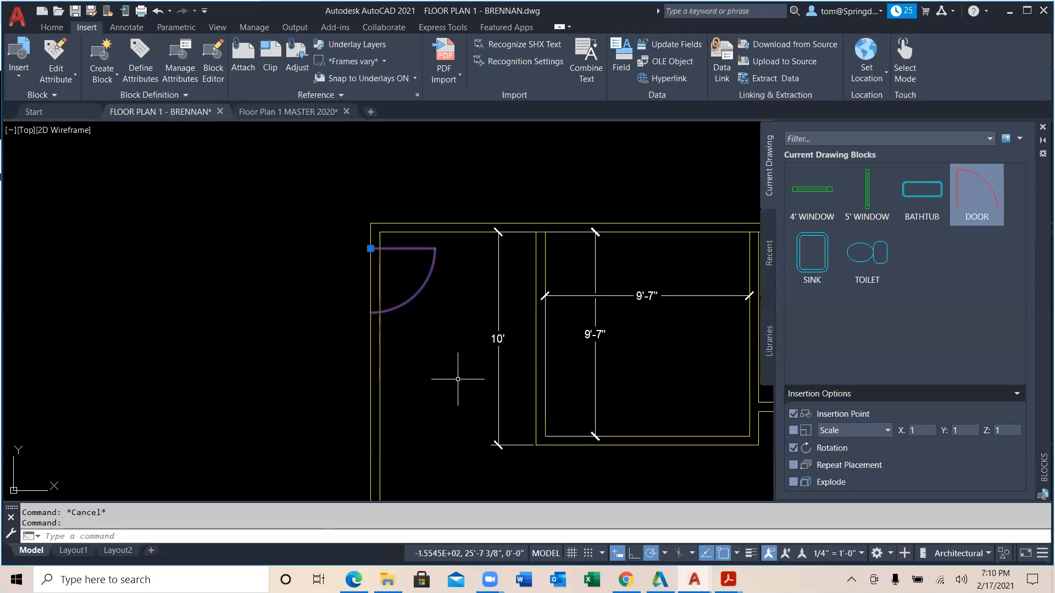
{"action": "key", "text": "Escape"}
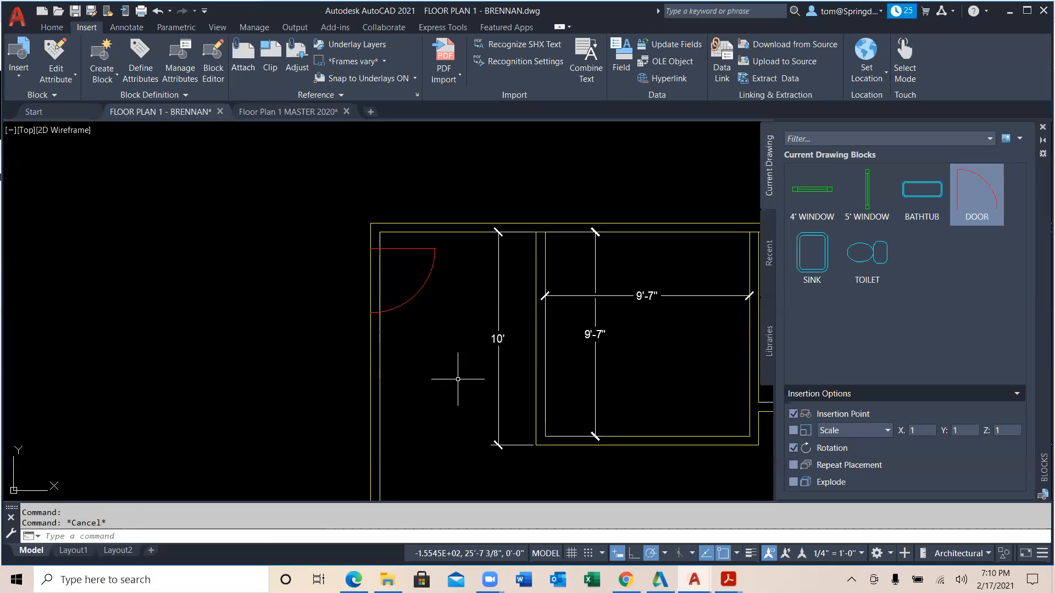
Mirror the door about its horizontal leaf so that it swings upward, erasing the source object.
{"action": "left_click", "coordinate": [52, 28]}
{"action": "left_click", "coordinate": [229, 61]}
{"action": "left_click", "coordinate": [430, 253]}
{"action": "key", "text": "Return"}
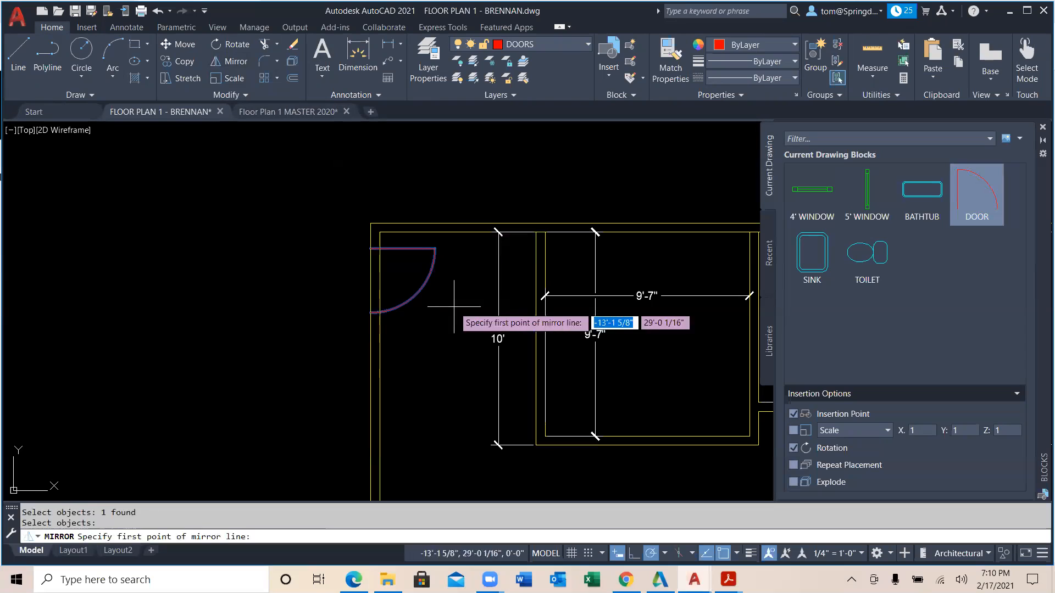
{"action": "left_click", "coordinate": [378, 248]}
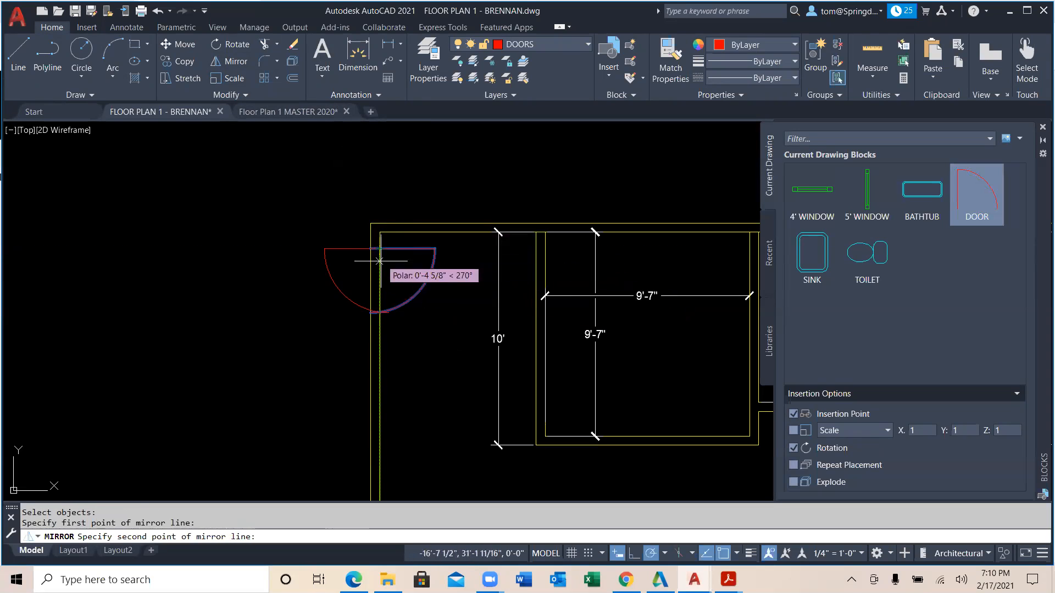
{"action": "left_click", "coordinate": [332, 248]}
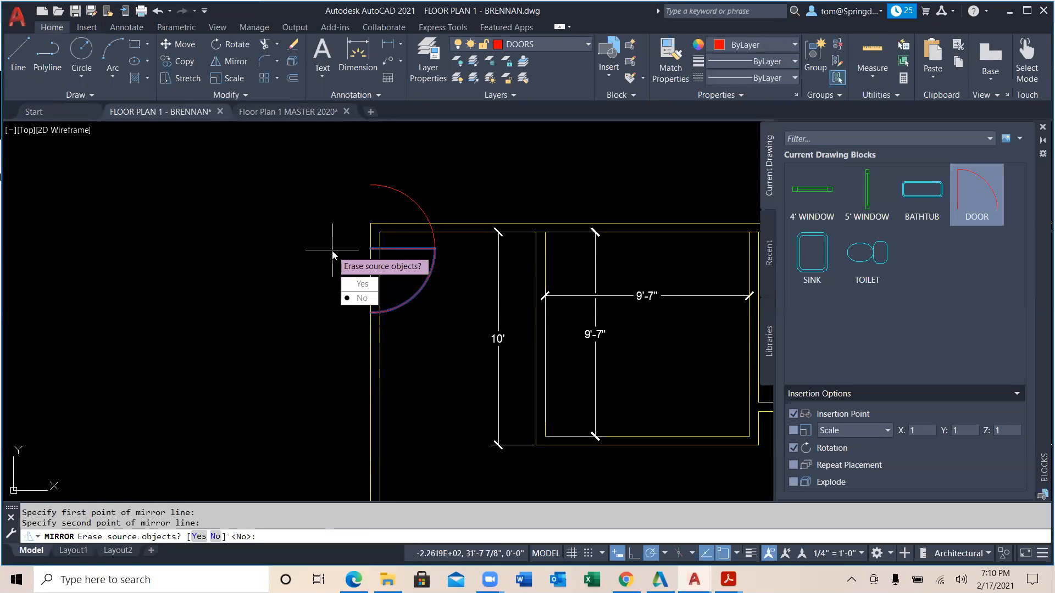
{"action": "left_click", "coordinate": [361, 288]}
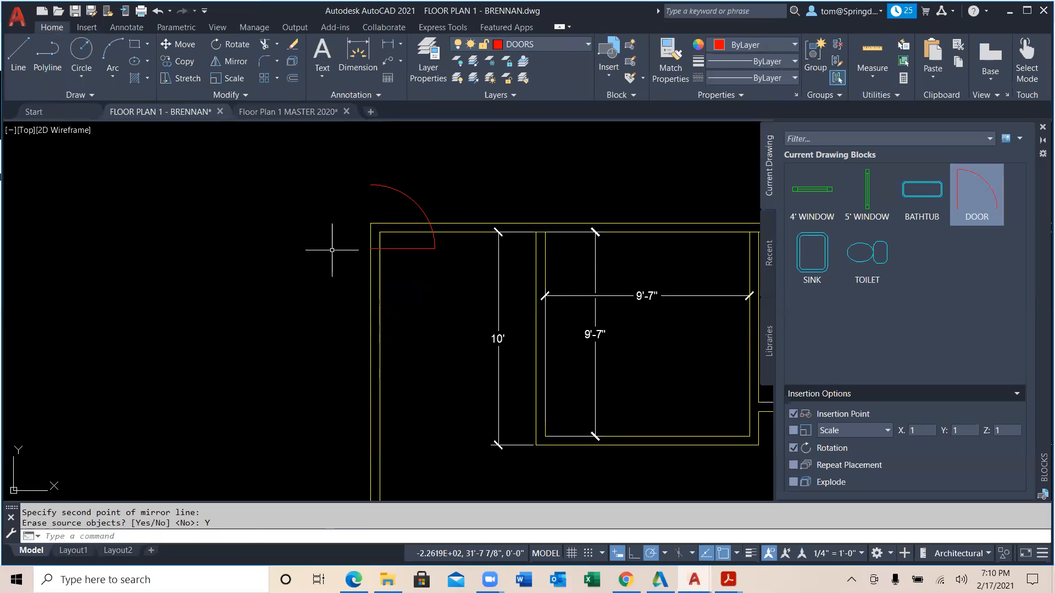
Nudge the mirrored door down along the left exterior wall until its whole swing lies below the upper exterior wall.
{"action": "left_click", "coordinate": [413, 248]}
{"action": "key", "text": "ctrl+Down"}
{"action": "key", "text": "ctrl+Down"}
{"action": "key", "text": "ctrl+Down"}
{"action": "key", "text": "ctrl+Down"}
{"action": "key", "text": "ctrl+Down"}
{"action": "key", "text": "ctrl+Down"}
{"action": "key", "text": "ctrl+Down"}
{"action": "key", "text": "ctrl+Down"}
{"action": "key", "text": "ctrl+Down"}
{"action": "key", "text": "ctrl+Down"}
{"action": "key", "text": "ctrl+Down"}
{"action": "key", "text": "ctrl+Down"}
{"action": "key", "text": "ctrl+Down"}
{"action": "key", "text": "ctrl+Down"}
{"action": "key", "text": "ctrl+Down"}
{"action": "key", "text": "ctrl+Down"}
{"action": "key", "text": "ctrl+Down"}
{"action": "key", "text": "ctrl+Down"}
{"action": "key", "text": "ctrl+Down"}
{"action": "key", "text": "ctrl+Down"}
{"action": "key", "text": "ctrl+Down"}
{"action": "key", "text": "ctrl+Down"}
{"action": "key", "text": "ctrl+Down"}
{"action": "key", "text": "ctrl+Down"}
{"action": "key", "text": "ctrl+Down"}
{"action": "key", "text": "ctrl+Down"}
{"action": "key", "text": "ctrl+Down"}
{"action": "key", "text": "ctrl+Down"}
{"action": "key", "text": "ctrl+Down"}
{"action": "key", "text": "ctrl+Down"}
{"action": "key", "text": "ctrl+Down"}
{"action": "key", "text": "ctrl+Down"}
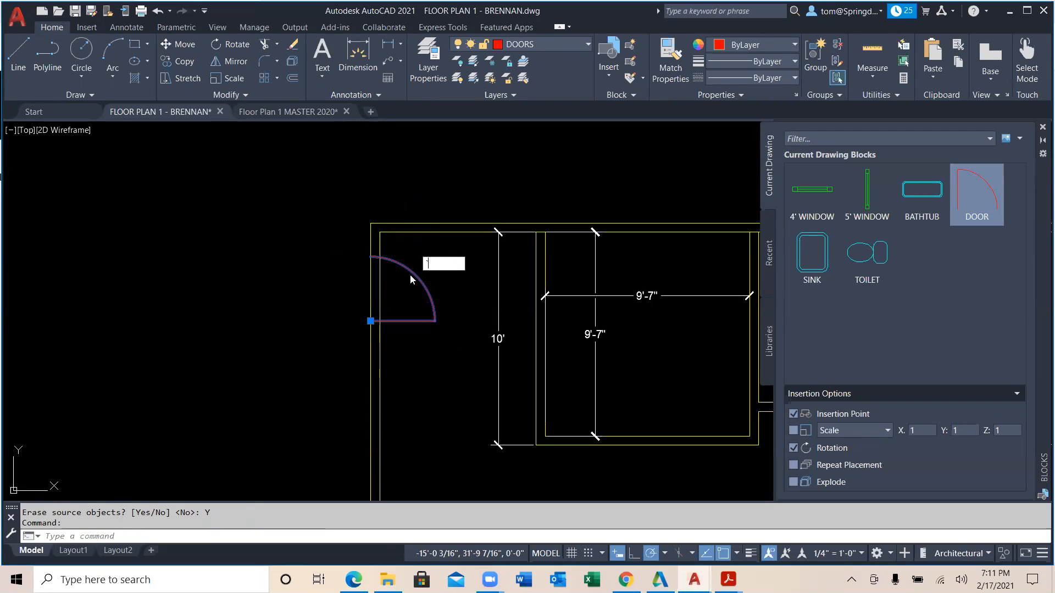
{"action": "key", "text": "Escape"}
Move the door horizontally by its hinge point from the left exterior wall's outer line to its inner line.
{"action": "scroll", "coordinate": [397, 288], "scroll_direction": "up", "scroll_amount": 5}
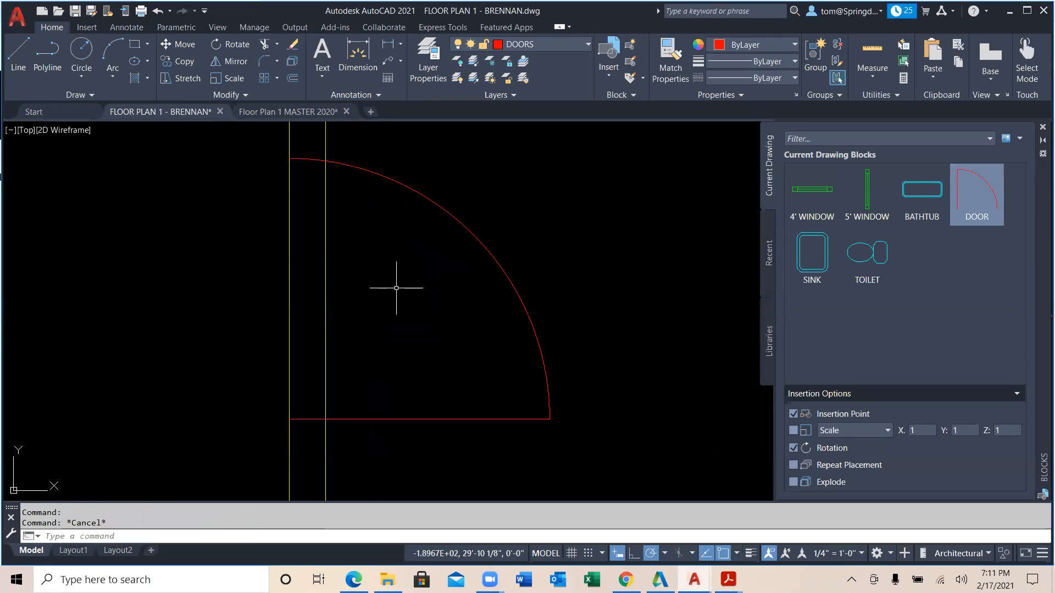
{"action": "scroll", "coordinate": [396, 288], "scroll_direction": "down", "scroll_amount": 2}
{"action": "type", "text": "M"}
{"action": "key", "text": "Return"}
{"action": "left_click", "coordinate": [391, 369]}
{"action": "key", "text": "Return"}
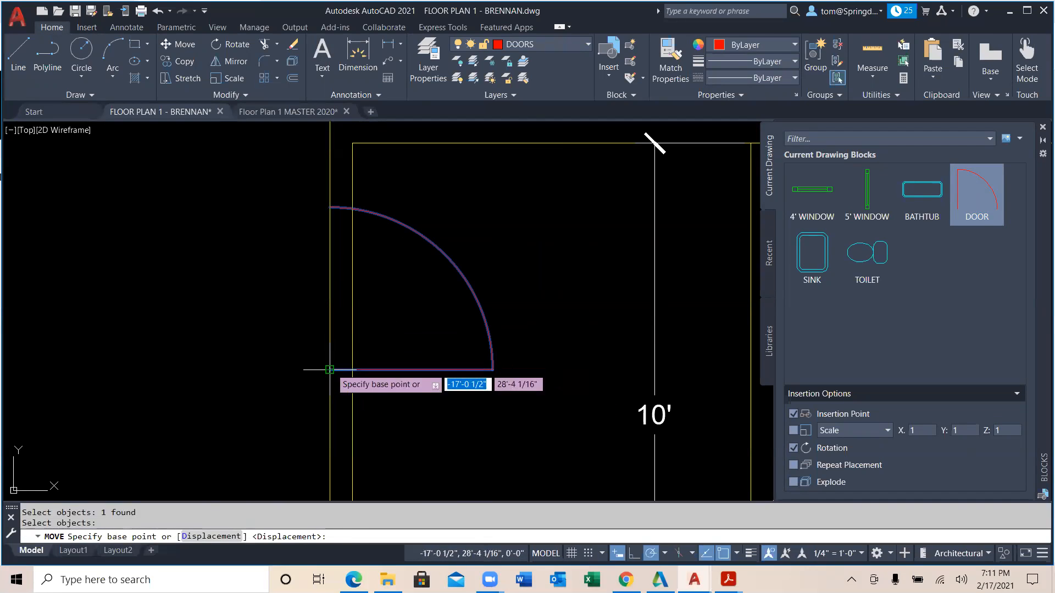
{"action": "left_click", "coordinate": [329, 370]}
{"action": "left_click", "coordinate": [353, 370]}
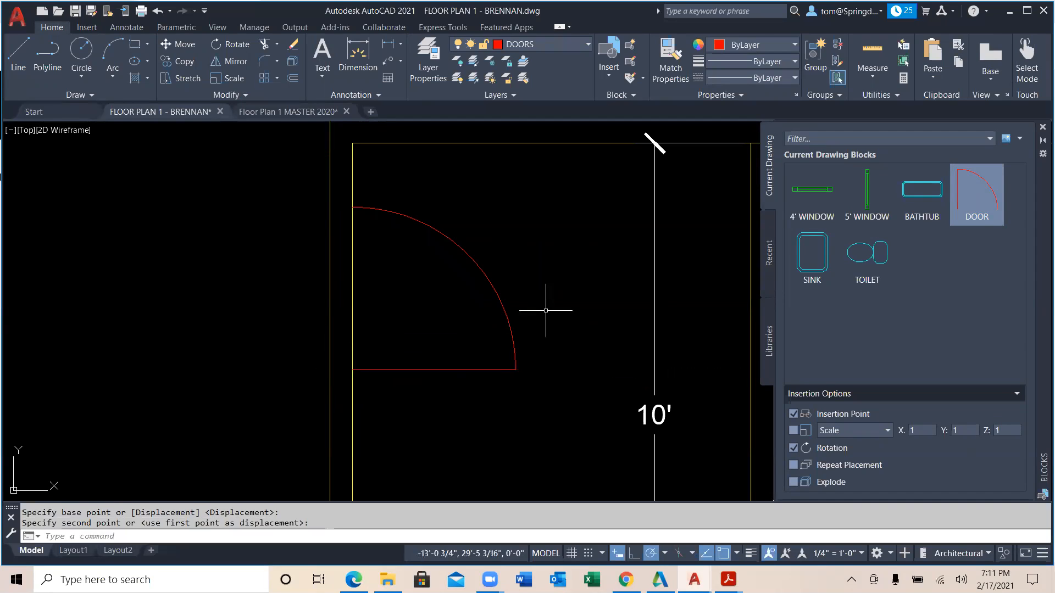
{"action": "key", "text": "Escape"}
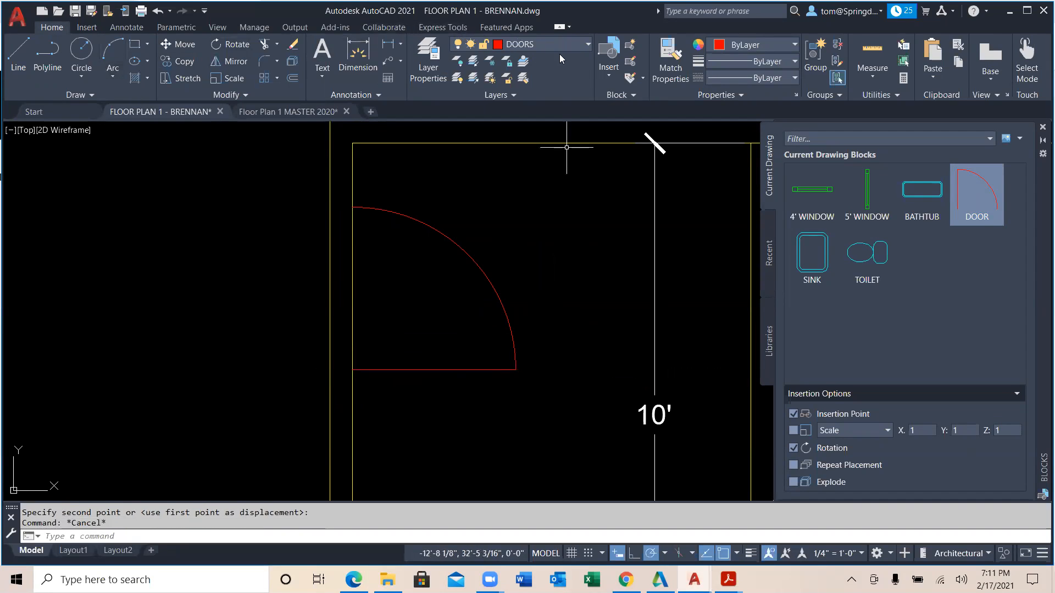
Make WALLS the current layer and draw the upper jamb line across the wall at the end of the door's arc.
{"action": "left_click", "coordinate": [588, 46]}
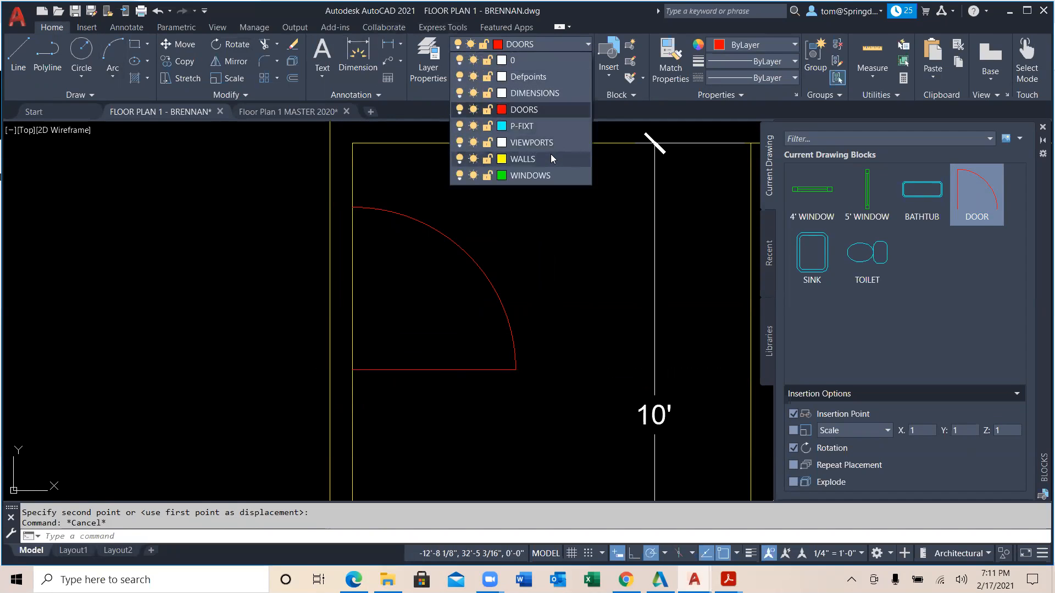
{"action": "left_click", "coordinate": [522, 159]}
{"action": "left_click", "coordinate": [18, 55]}
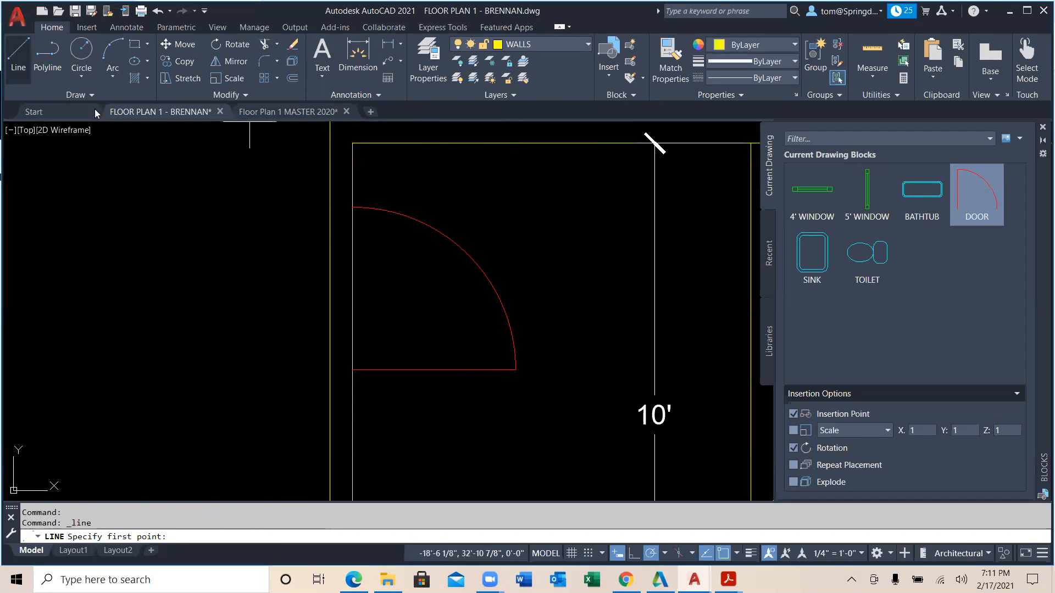
{"action": "left_click", "coordinate": [352, 207]}
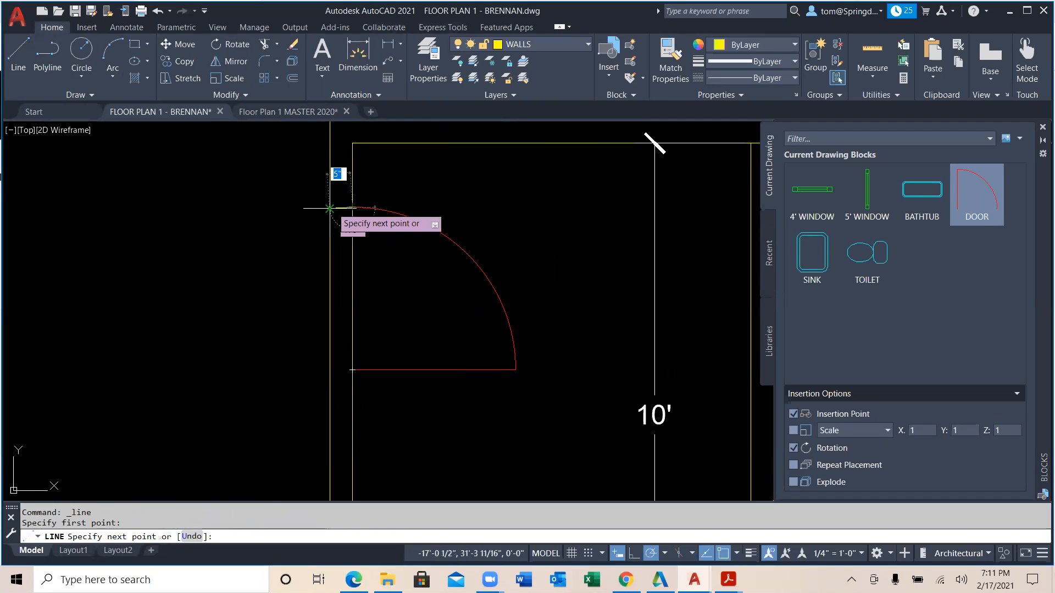
{"action": "left_click", "coordinate": [329, 208]}
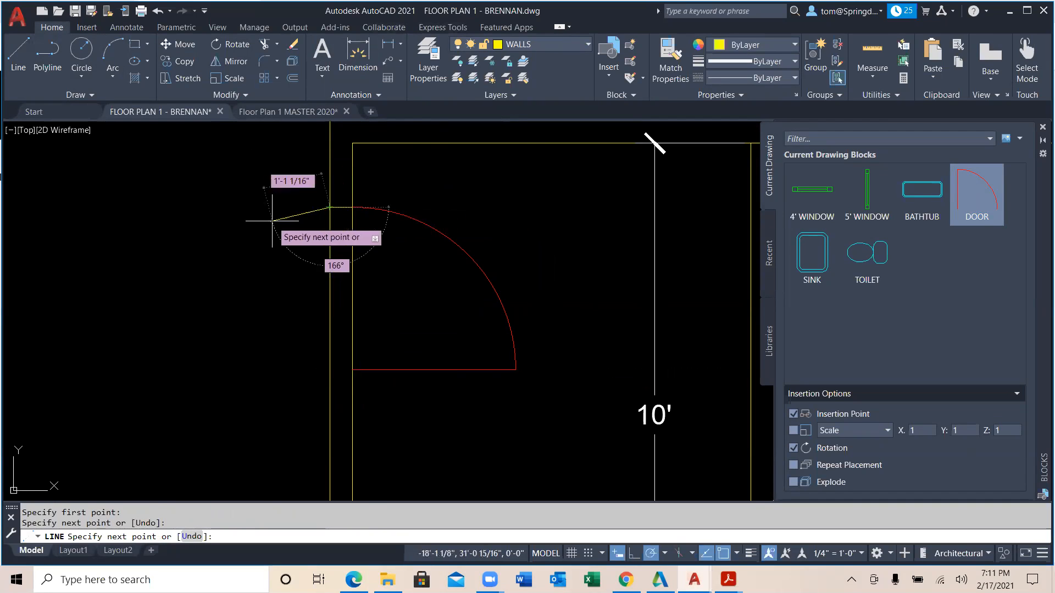
{"action": "key", "text": "Escape"}
Draw the lower jamb line across the exterior wall from the door's hinge point to the outer wall line.
{"action": "right_click", "coordinate": [263, 219]}
{"action": "left_click", "coordinate": [291, 224]}
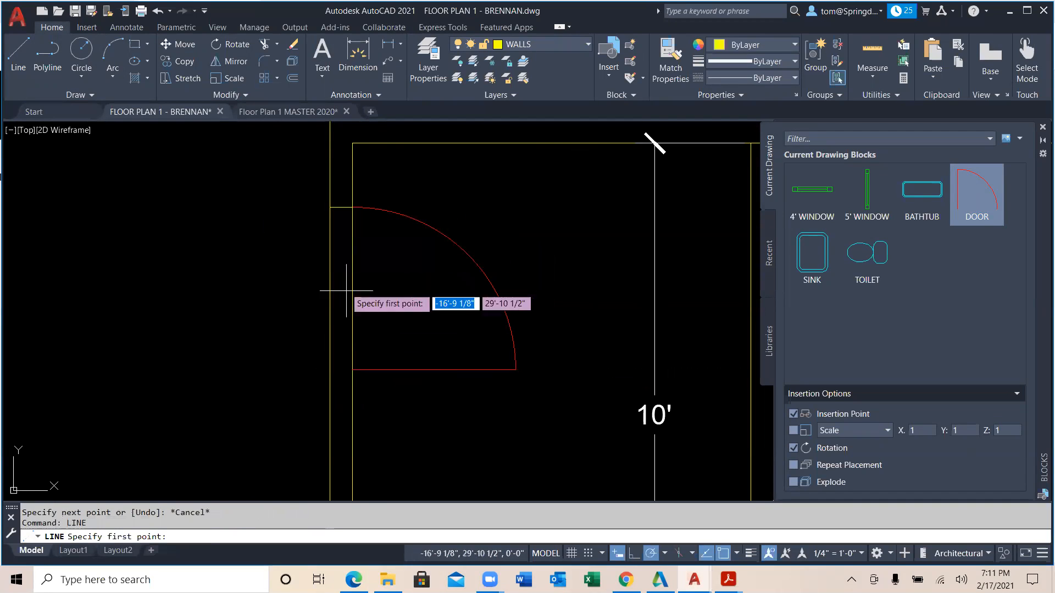
{"action": "left_click", "coordinate": [353, 369]}
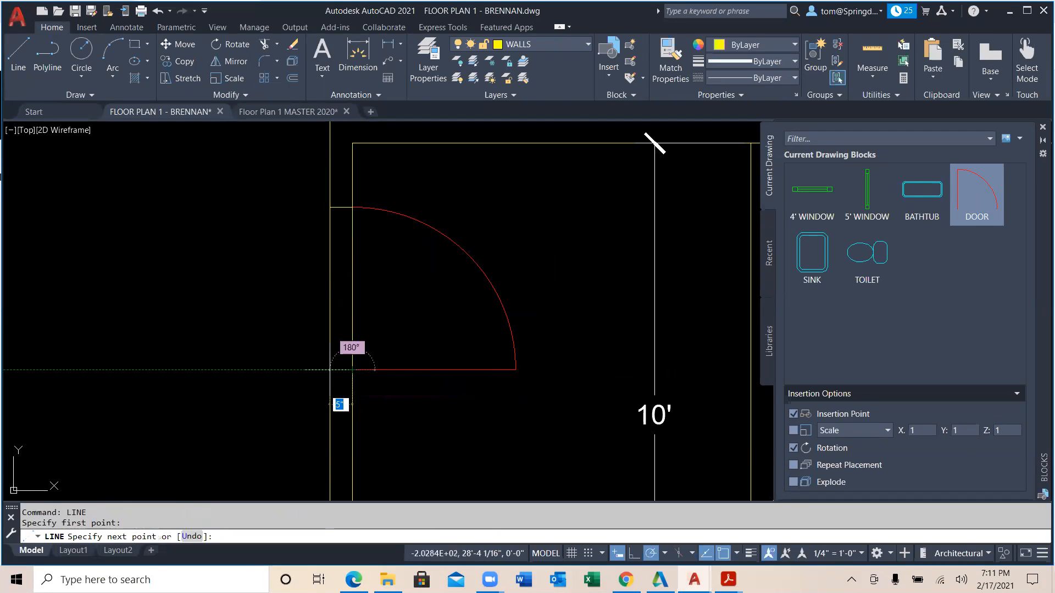
{"action": "left_click", "coordinate": [330, 370]}
{"action": "key", "text": "Escape"}
{"action": "key", "text": "Escape"}
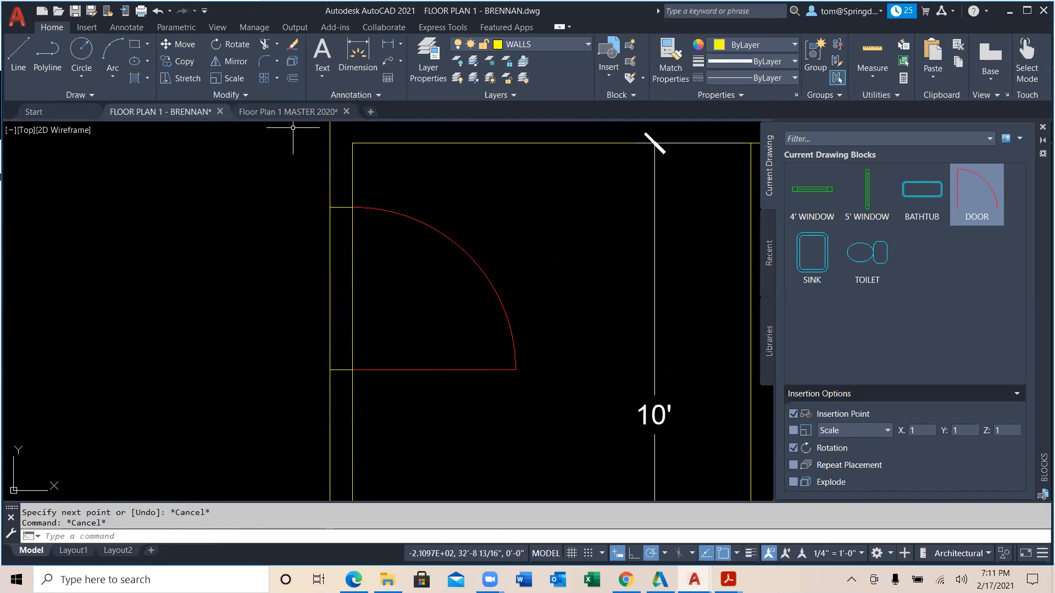
Trim both exterior wall lines between the two jamb lines with a fence to open the doorway.
{"action": "left_click", "coordinate": [264, 44]}
{"action": "left_click", "coordinate": [383, 264]}
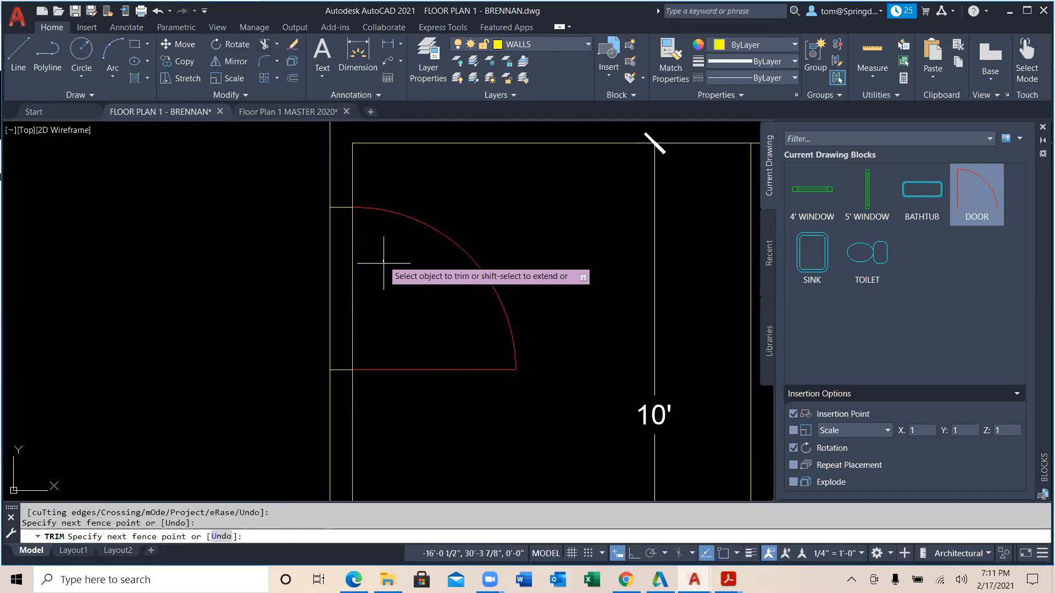
{"action": "left_click", "coordinate": [282, 314]}
{"action": "key", "text": "Return"}
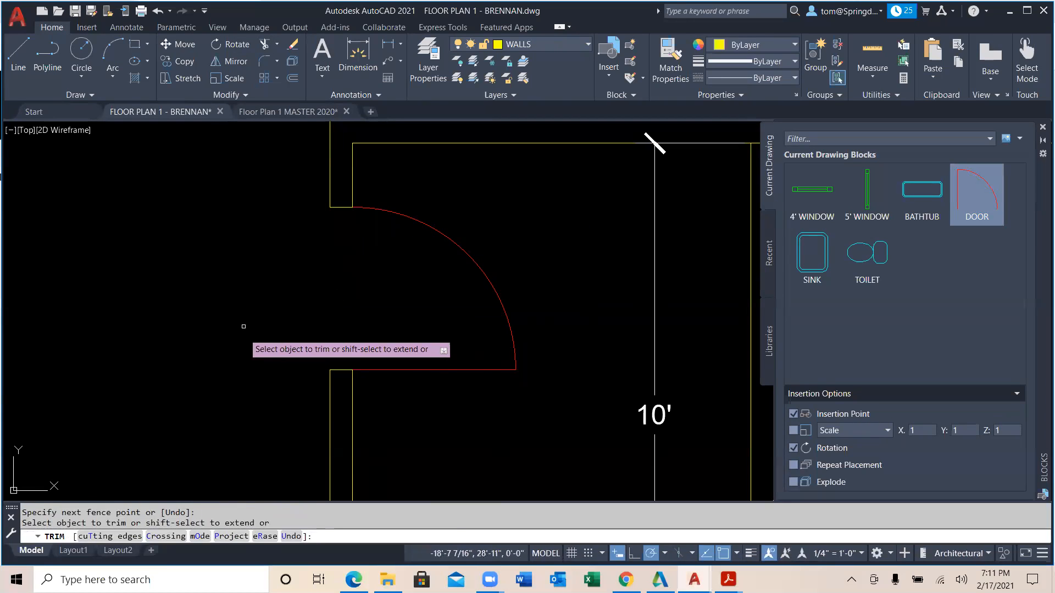
{"action": "key", "text": "Escape"}
Draw a 4'4" horizontal wall line off the exterior wall's inner line, starting 48" below the tracked midpoint of the wall segment above the door.
{"action": "scroll", "coordinate": [452, 254], "scroll_direction": "down", "scroll_amount": 4}
{"action": "middle_click_drag", "start_coordinate": [528, 317], "coordinate": [440, 315]}
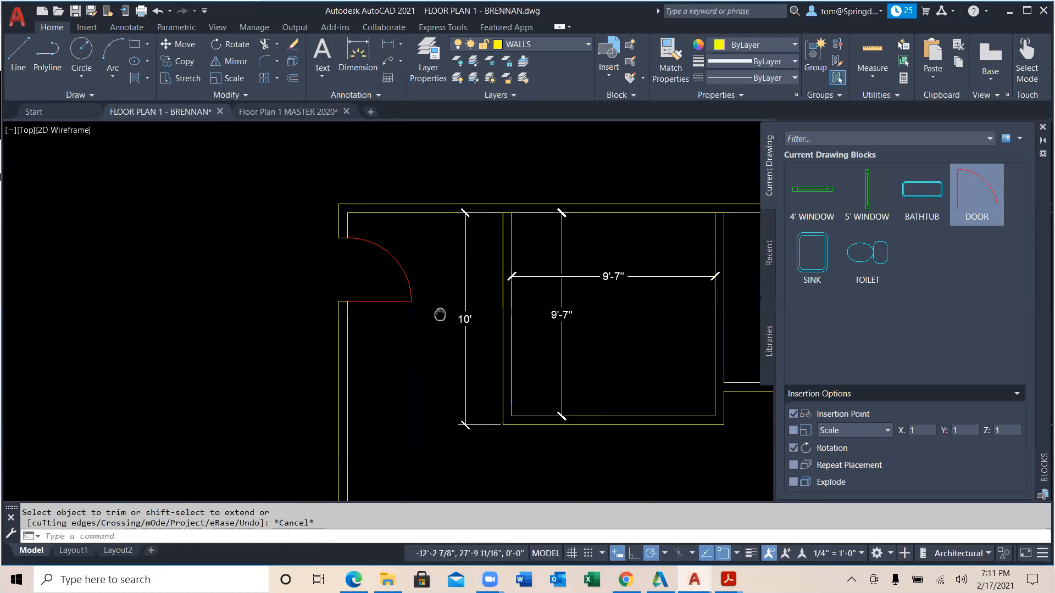
{"action": "scroll", "coordinate": [439, 314], "scroll_direction": "down", "scroll_amount": 2}
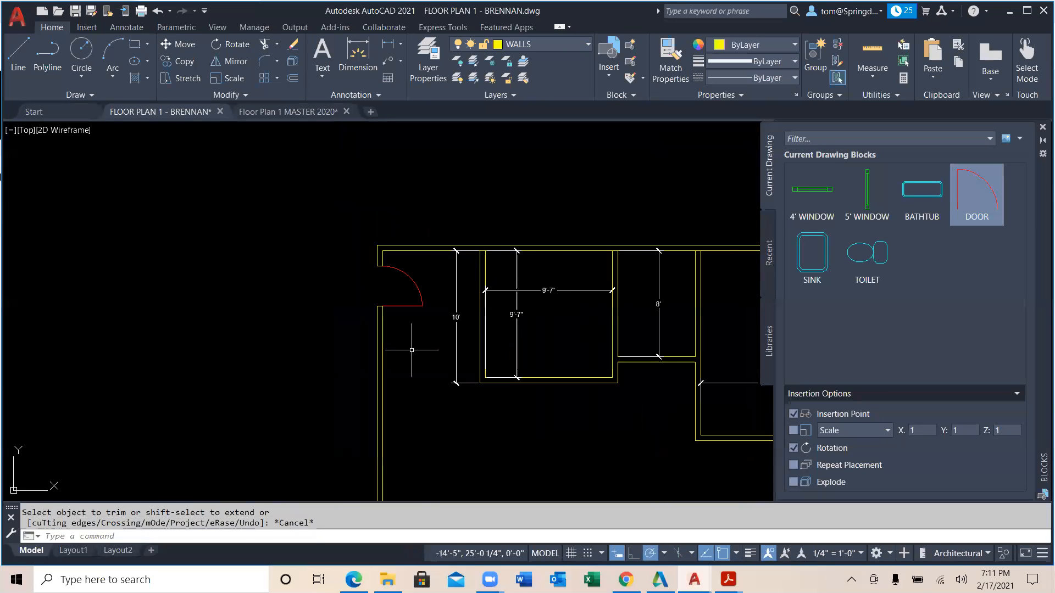
{"action": "scroll", "coordinate": [411, 350], "scroll_direction": "up", "scroll_amount": 2}
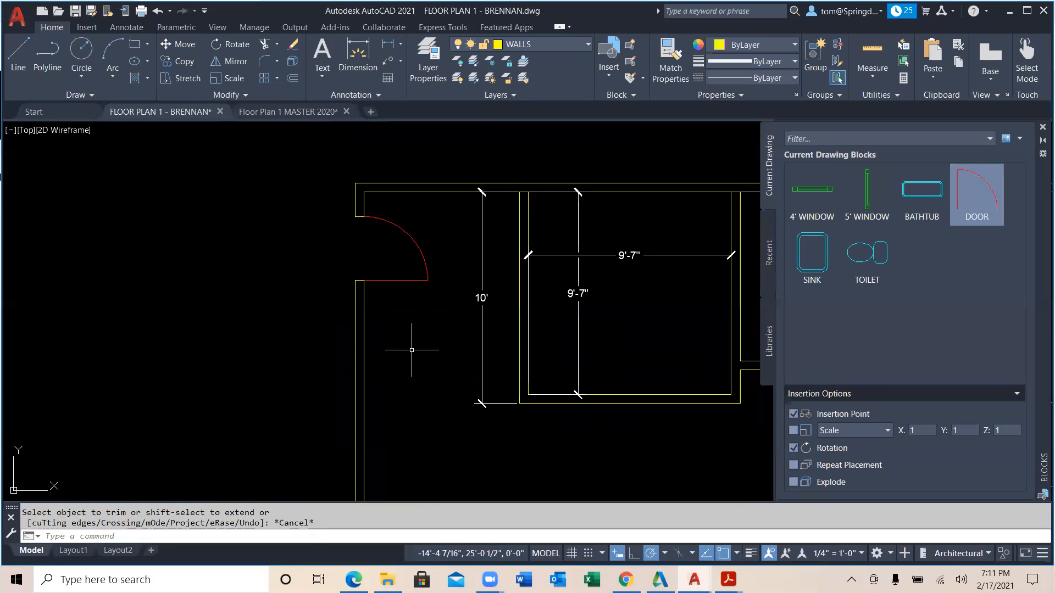
{"action": "left_click", "coordinate": [18, 55]}
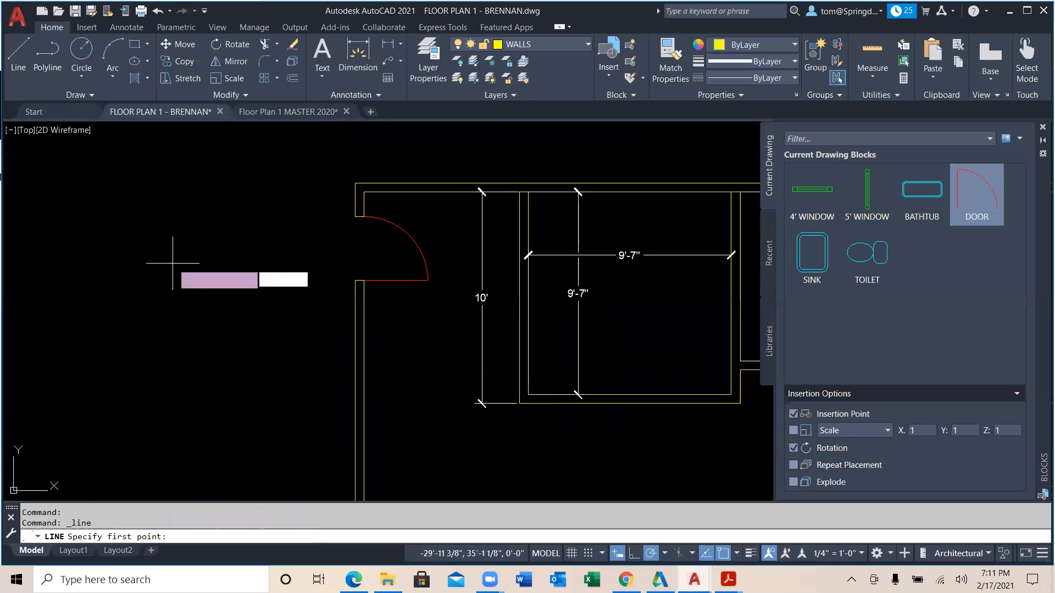
{"action": "scroll", "coordinate": [382, 364], "scroll_direction": "up", "scroll_amount": 4}
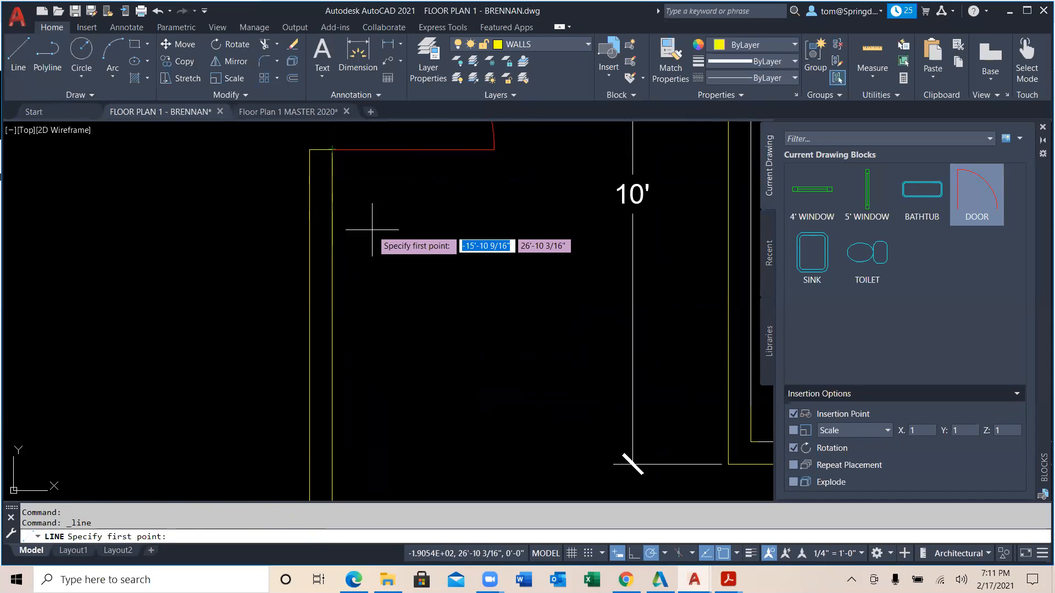
{"action": "scroll", "coordinate": [371, 230], "scroll_direction": "down", "scroll_amount": 4}
{"action": "middle_click_drag", "start_coordinate": [371, 229], "coordinate": [368, 287]}
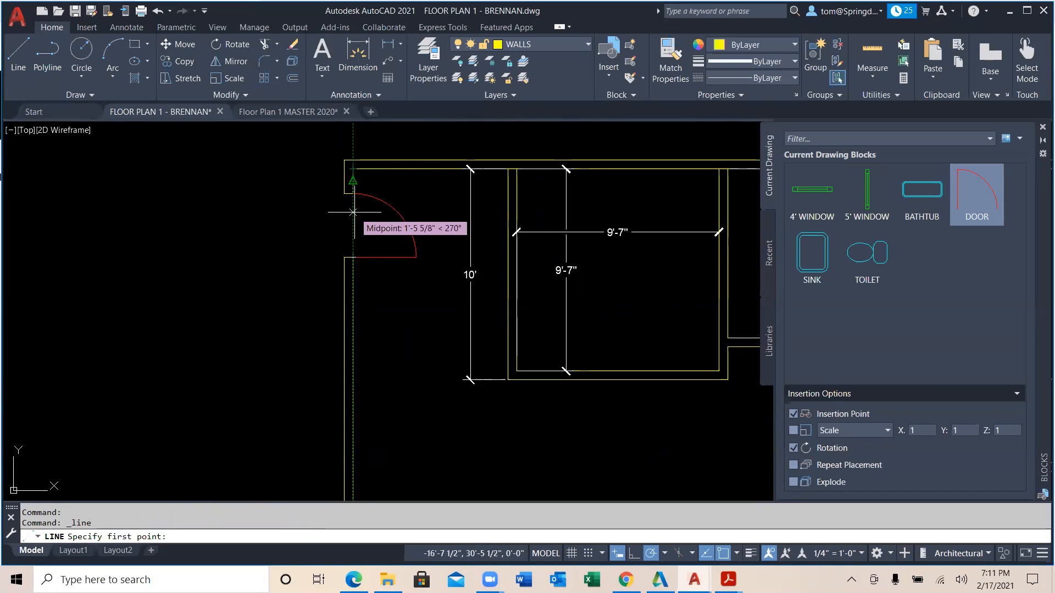
{"action": "type", "text": "4"}
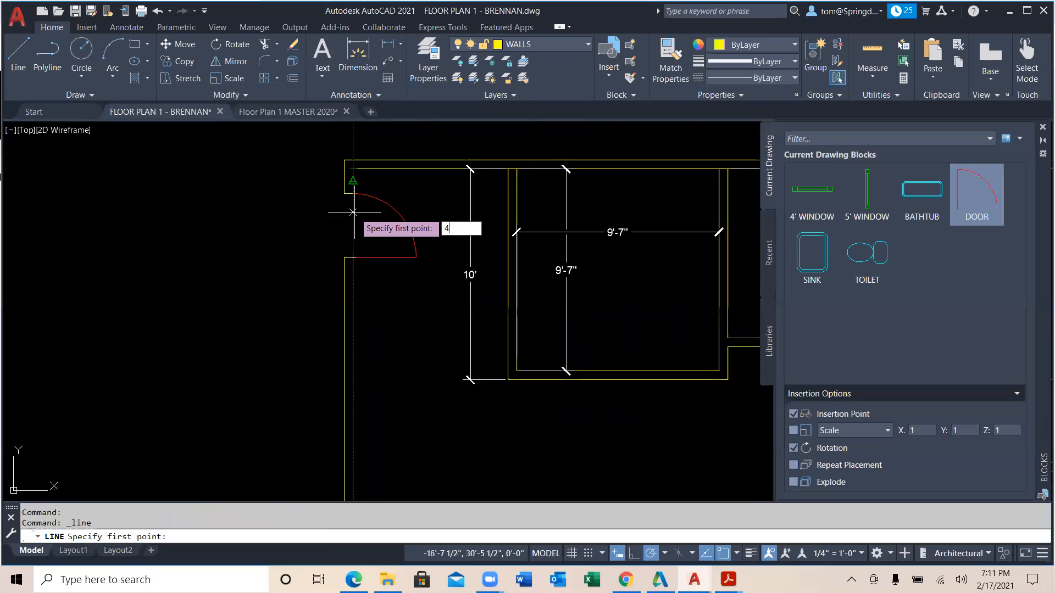
{"action": "type", "text": "8"}
{"action": "key", "text": "Return"}
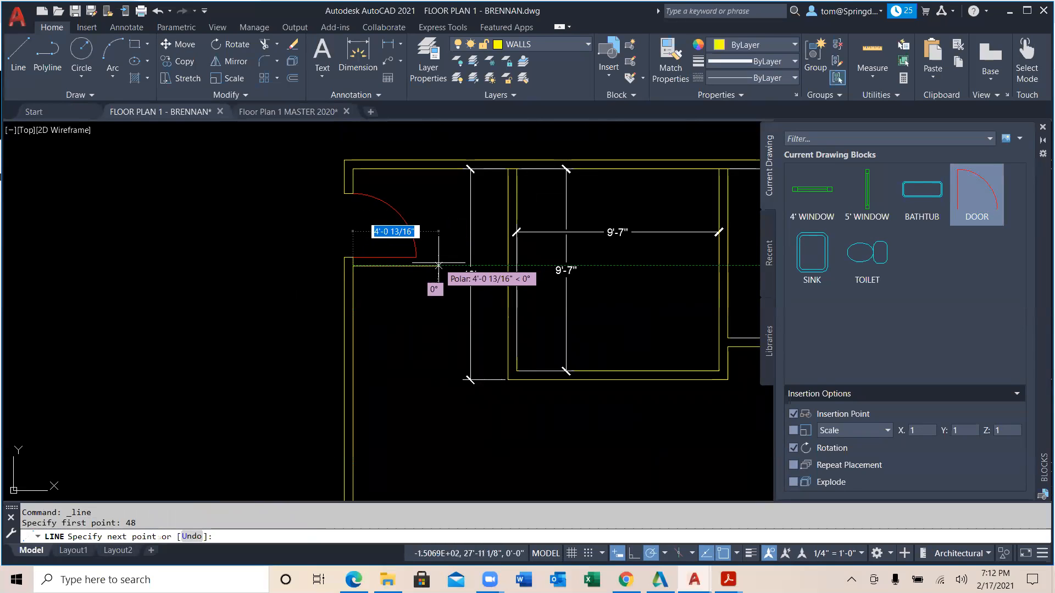
{"action": "type", "text": "4'"}
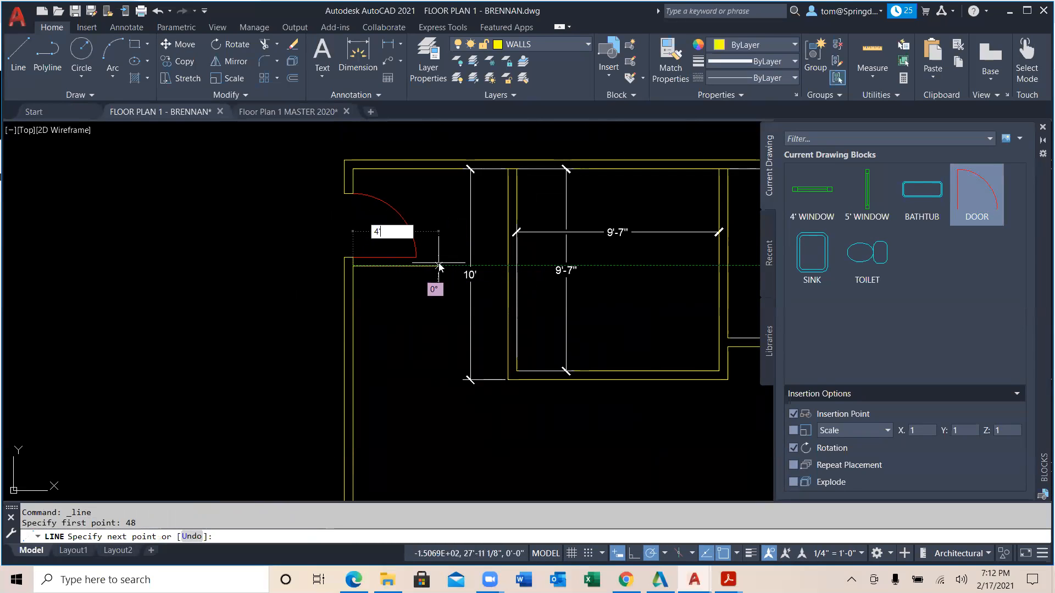
{"action": "type", "text": "4"}
{"action": "key", "text": "Return"}
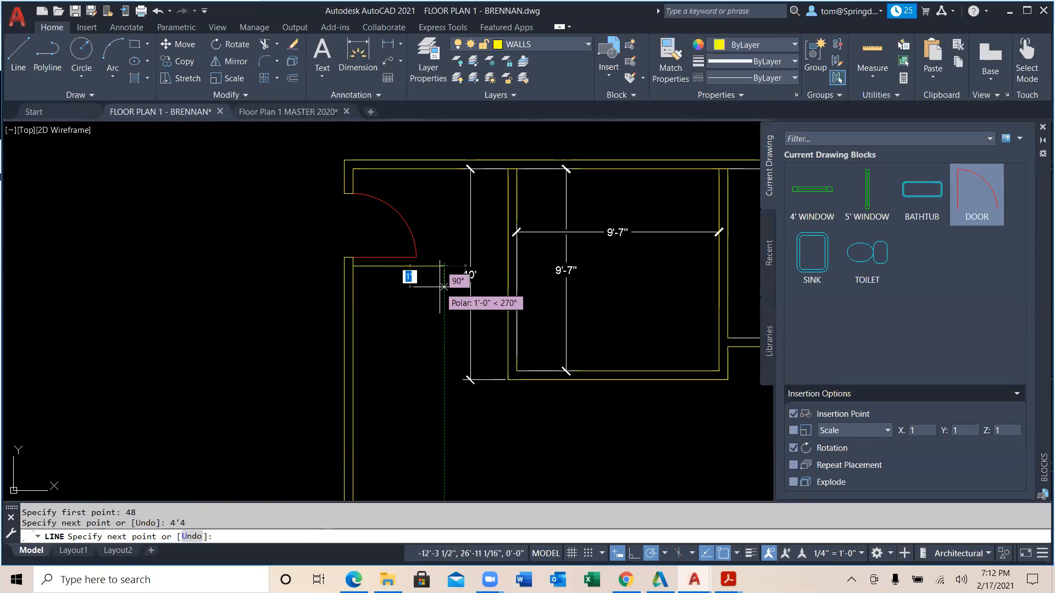
Draw the stub wall's 5" end line and its return line back to the exterior wall's inner line.
{"action": "type", "text": "5"}
{"action": "key", "text": "Return"}
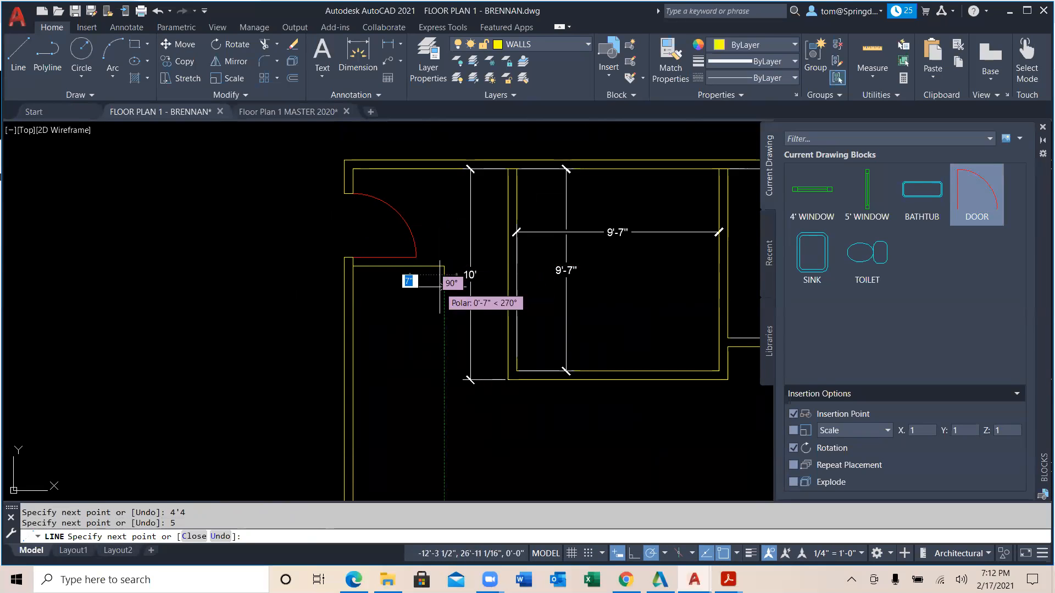
{"action": "left_click", "coordinate": [353, 275]}
{"action": "key", "text": "Escape"}
Trim the exterior wall's inner line between the two stub wall lines.
{"action": "scroll", "coordinate": [353, 277], "scroll_direction": "up", "scroll_amount": 3}
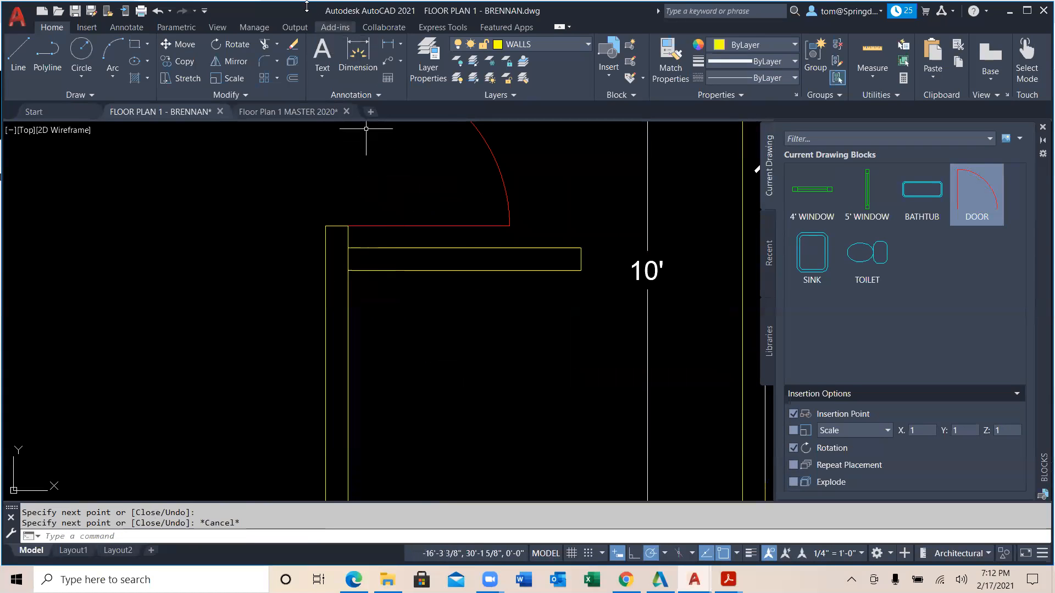
{"action": "left_click", "coordinate": [265, 44]}
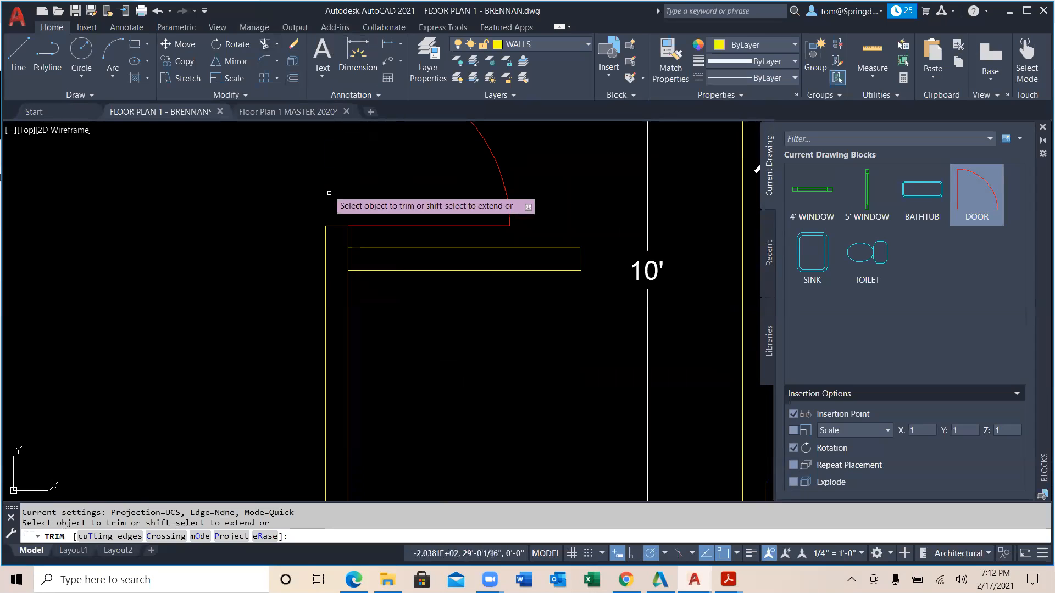
{"action": "left_click", "coordinate": [348, 263]}
{"action": "key", "text": "Escape"}
Add a vertical linear dimension from the stub wall's upper end corner to the inner line of the wall above.
{"action": "scroll", "coordinate": [419, 337], "scroll_direction": "down", "scroll_amount": 3}
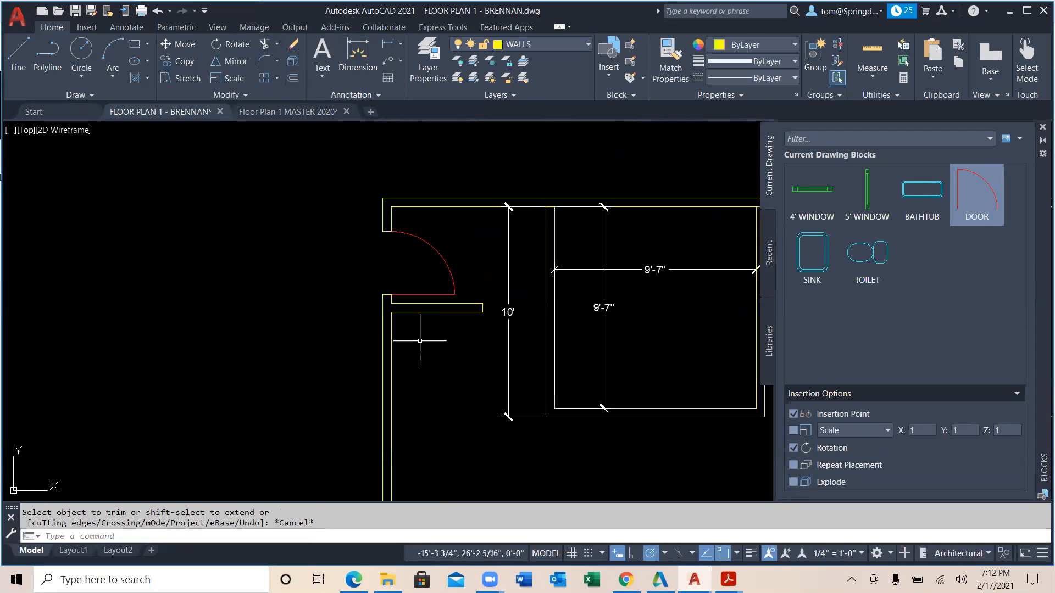
{"action": "middle_click_drag", "start_coordinate": [419, 344], "coordinate": [373, 348]}
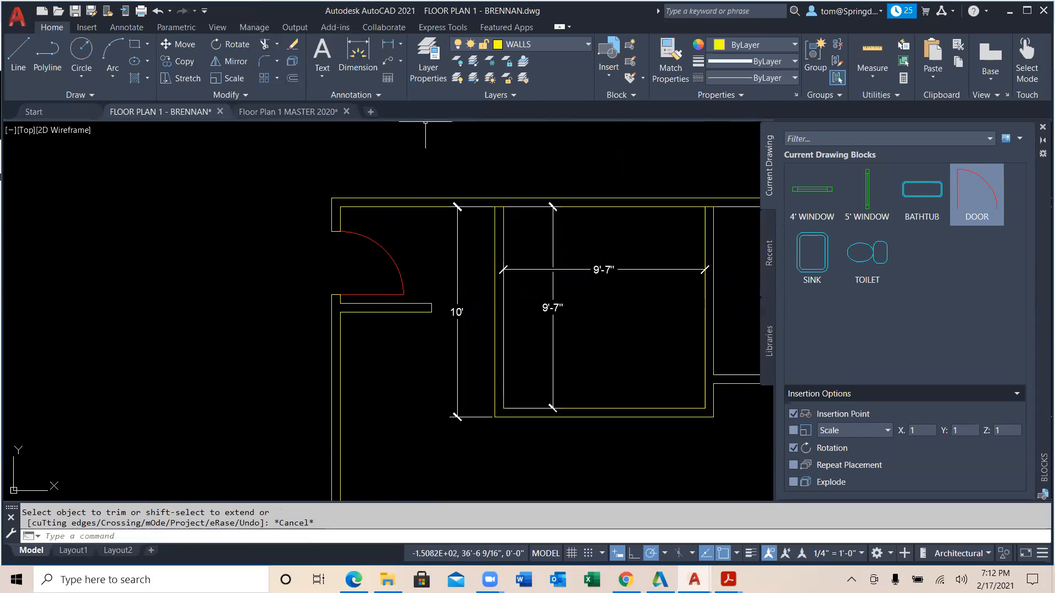
{"action": "left_click", "coordinate": [388, 44]}
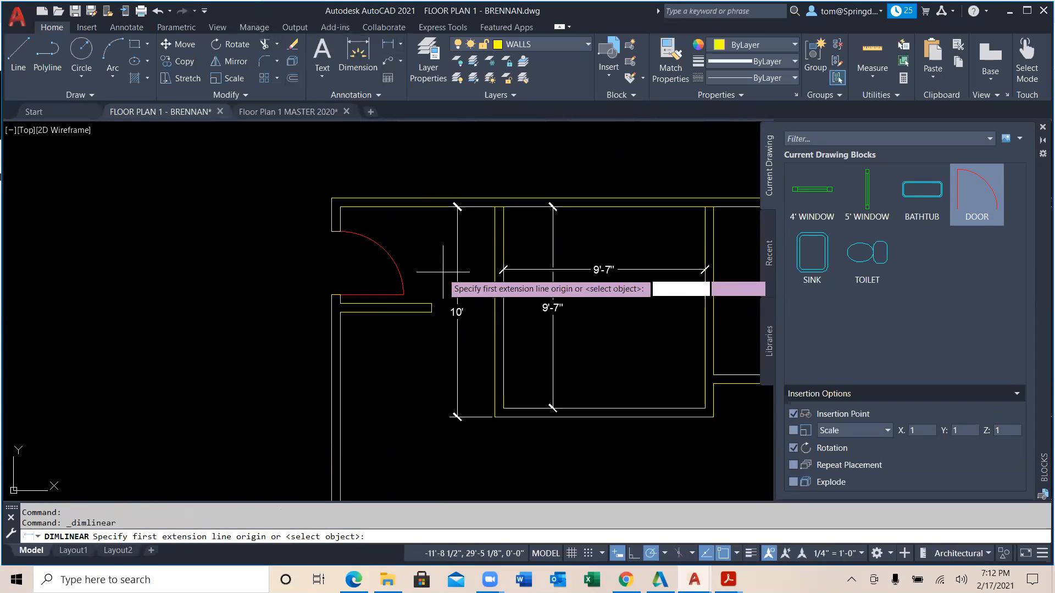
{"action": "left_click", "coordinate": [432, 304]}
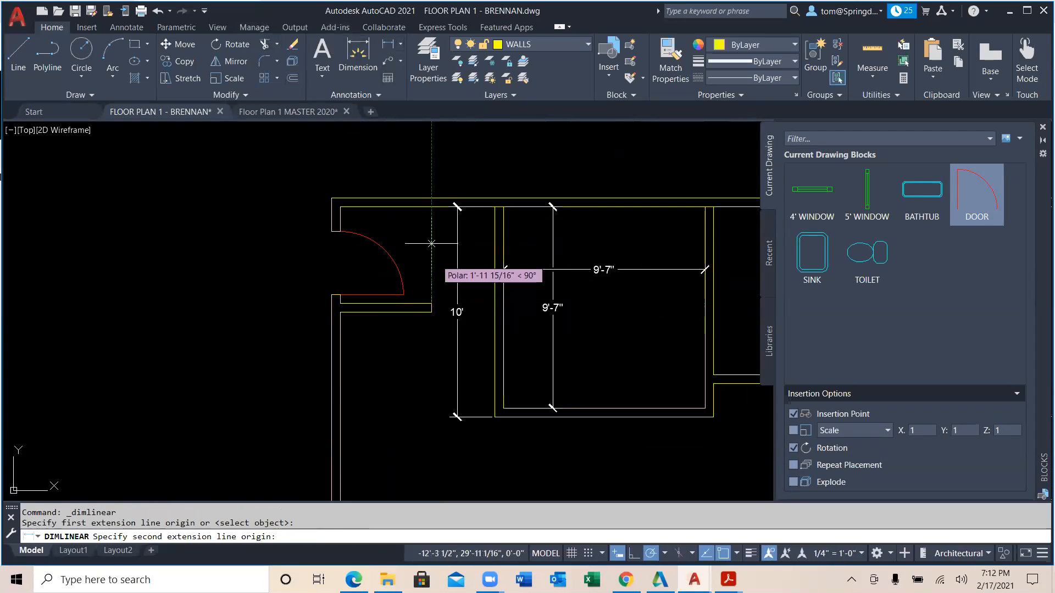
{"action": "left_click", "coordinate": [431, 207]}
{"action": "left_click", "coordinate": [427, 225]}
{"action": "key", "text": "Escape"}
Erase the vertical dimension between the stub wall and the wall above.
{"action": "scroll", "coordinate": [426, 303], "scroll_direction": "up", "scroll_amount": 2}
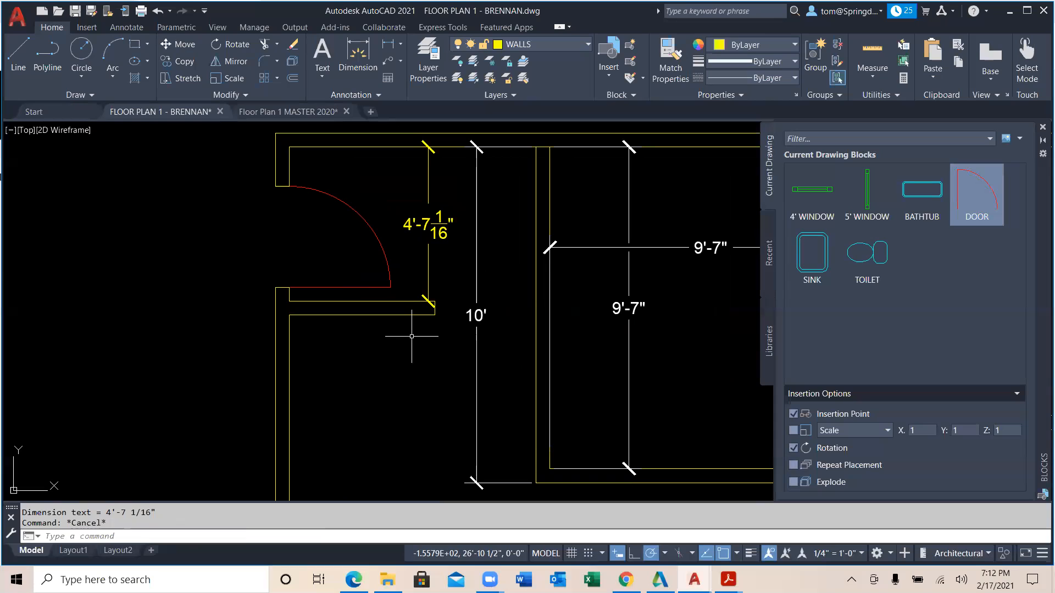
{"action": "left_click", "coordinate": [439, 228]}
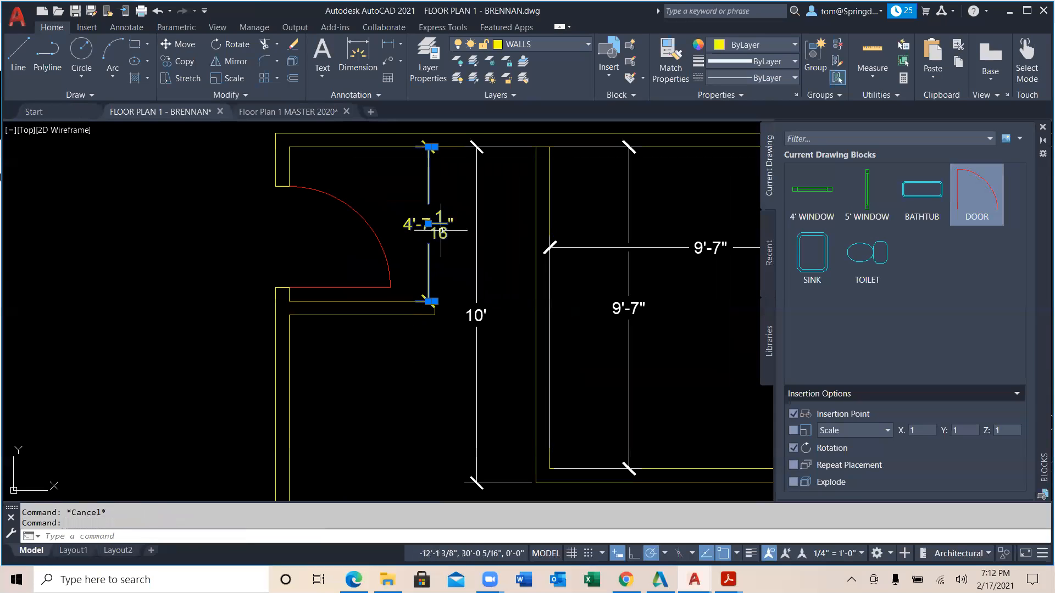
{"action": "left_click", "coordinate": [432, 226]}
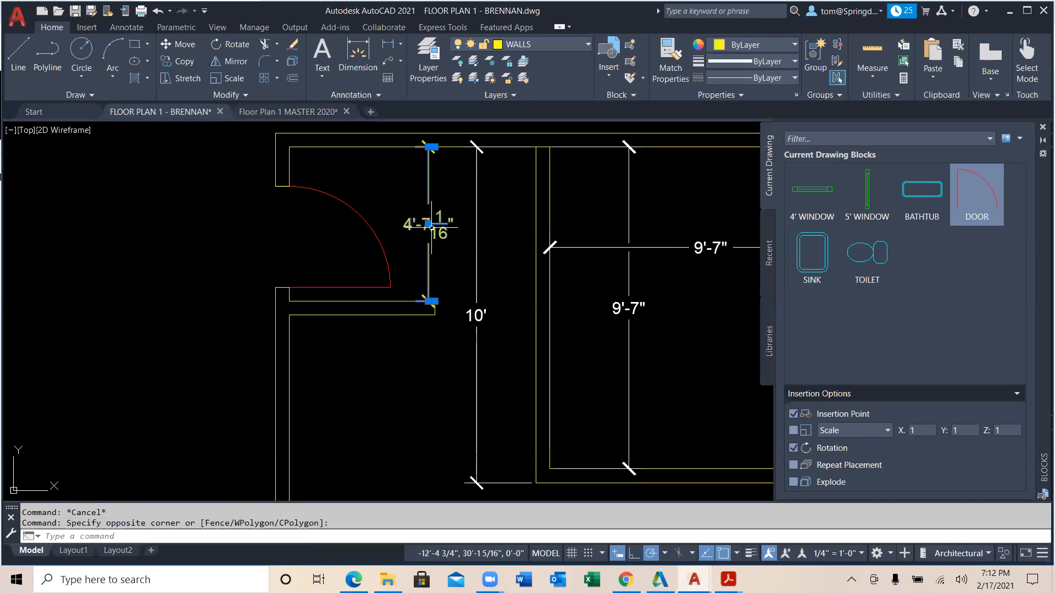
{"action": "key", "text": "Delete"}
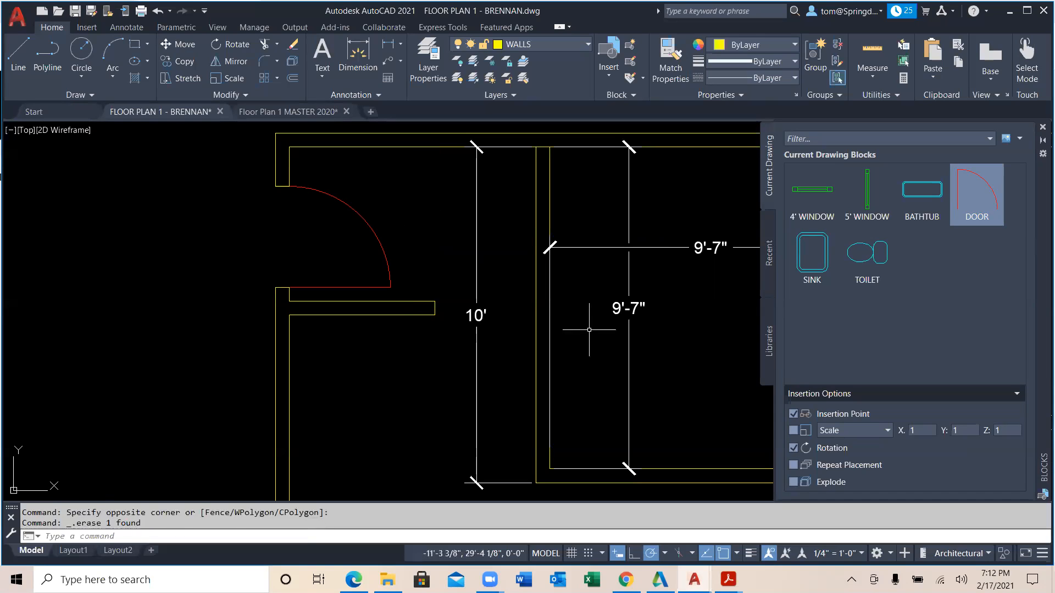
Draw a line 48" down from the inside wall corner above the door, with a horizontal line from its end past the door.
{"action": "left_click", "coordinate": [22, 58]}
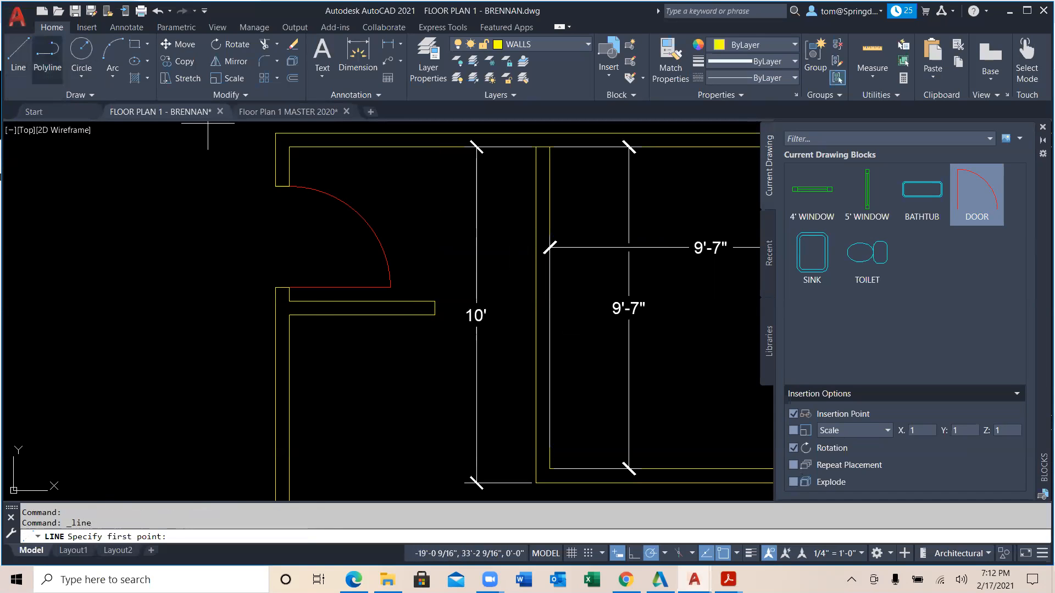
{"action": "left_click", "coordinate": [290, 147]}
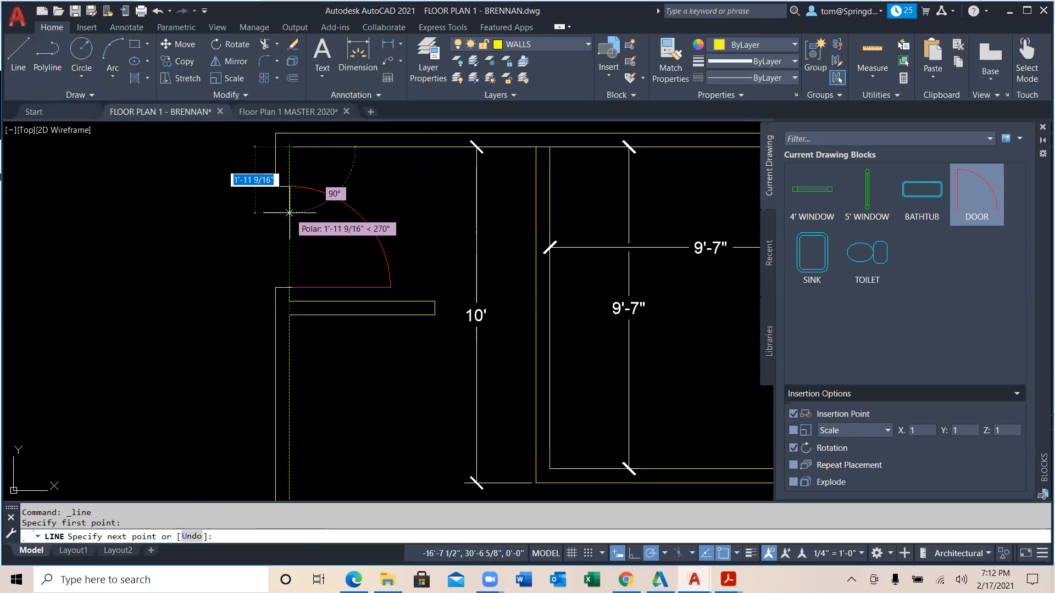
{"action": "type", "text": "48"}
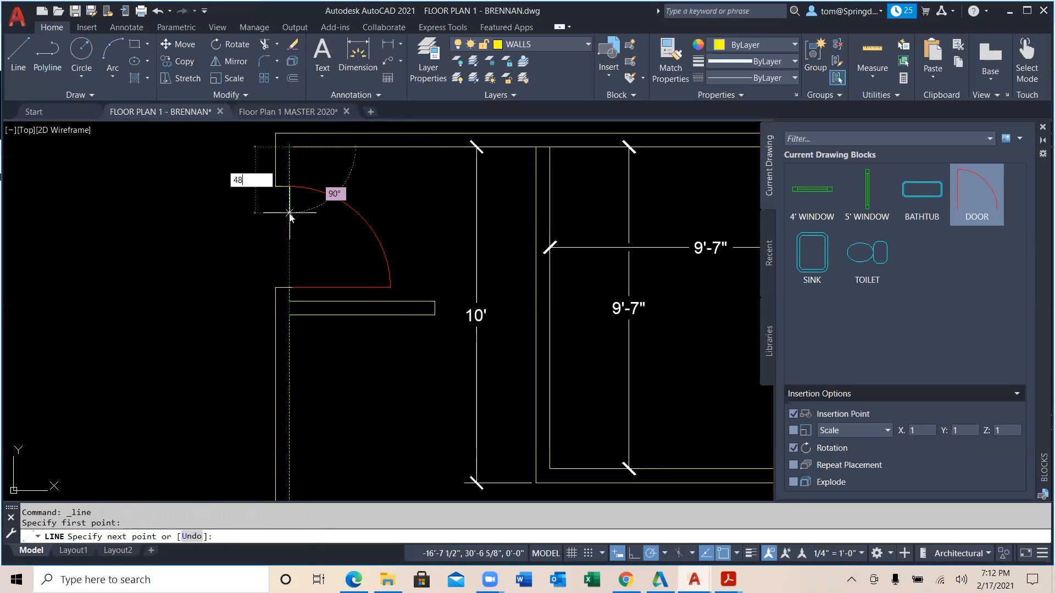
{"action": "key", "text": "Return"}
{"action": "left_click", "coordinate": [440, 281]}
{"action": "key", "text": "Escape"}
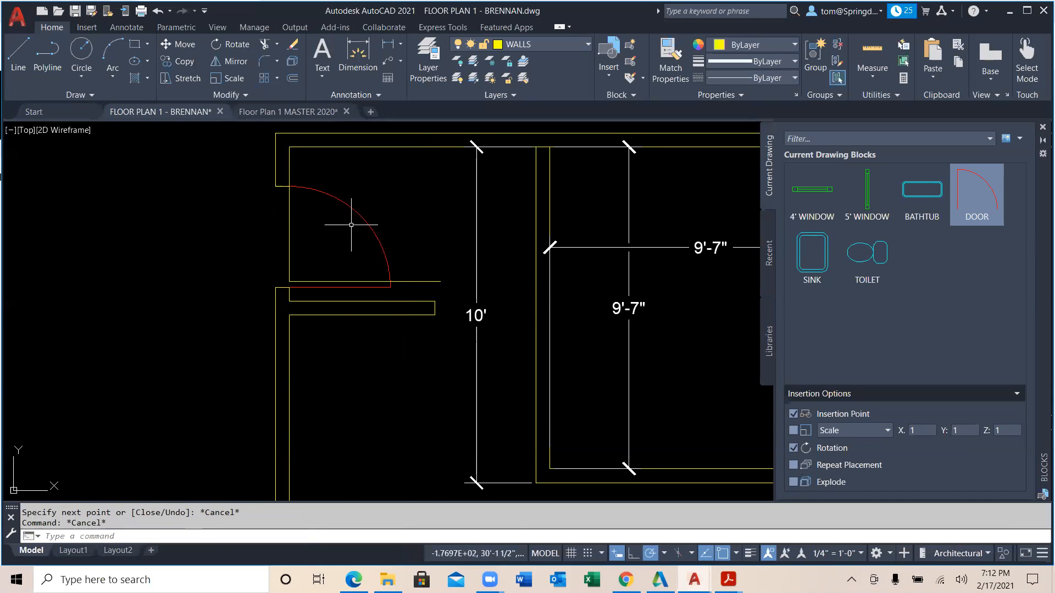
{"action": "left_click", "coordinate": [353, 208]}
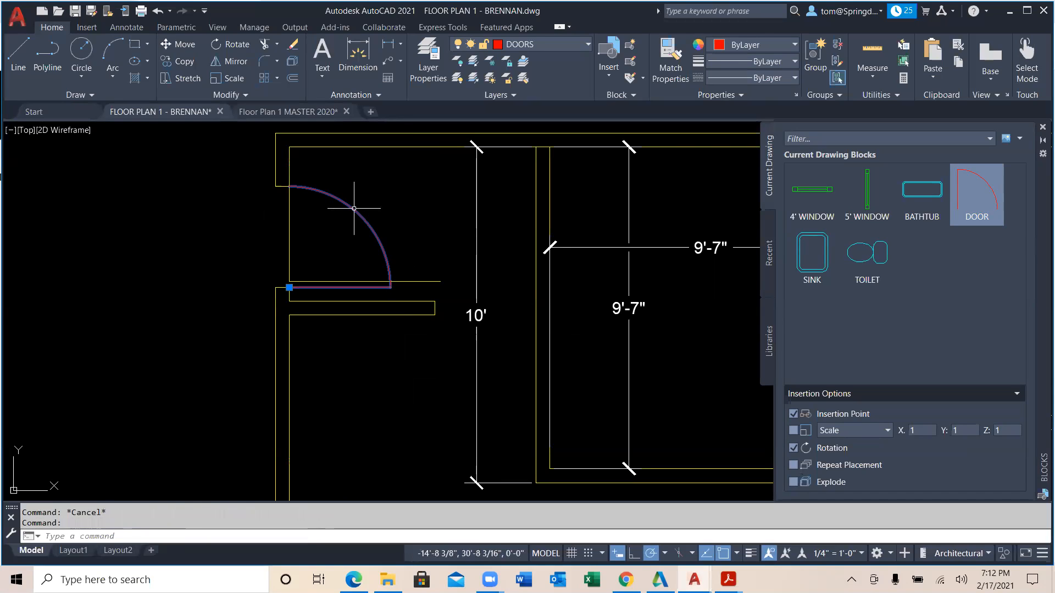
{"action": "key", "text": "Escape"}
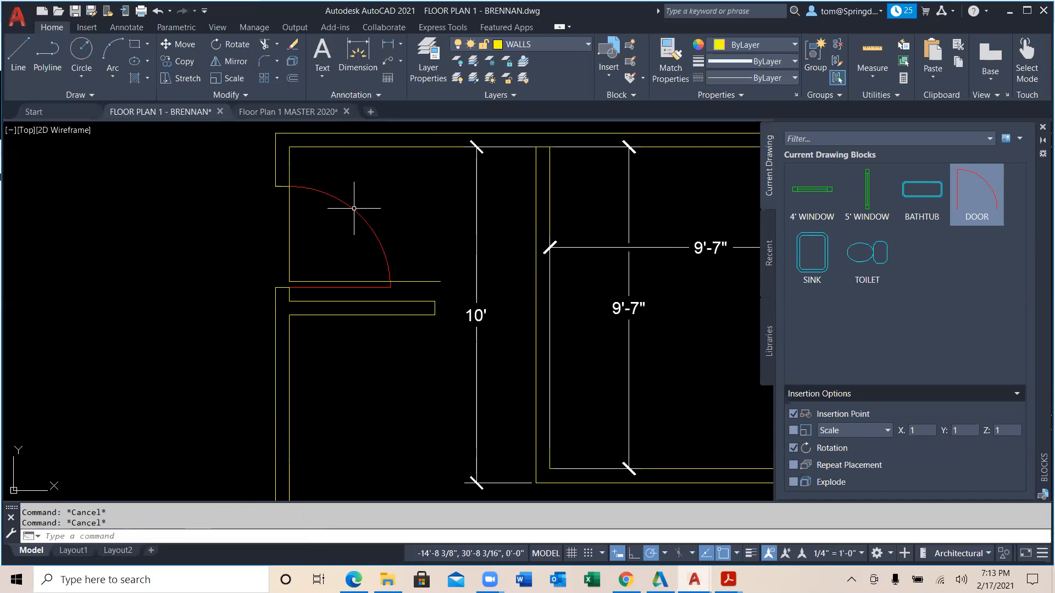
Undo the check lines, dimension, stub wall and door opening trim, back to the untrimmed exterior wall lines.
{"action": "key", "text": "ctrl+z"}
{"action": "key", "text": "ctrl+z"}
{"action": "key", "text": "ctrl+z"}
{"action": "key", "text": "ctrl+z"}
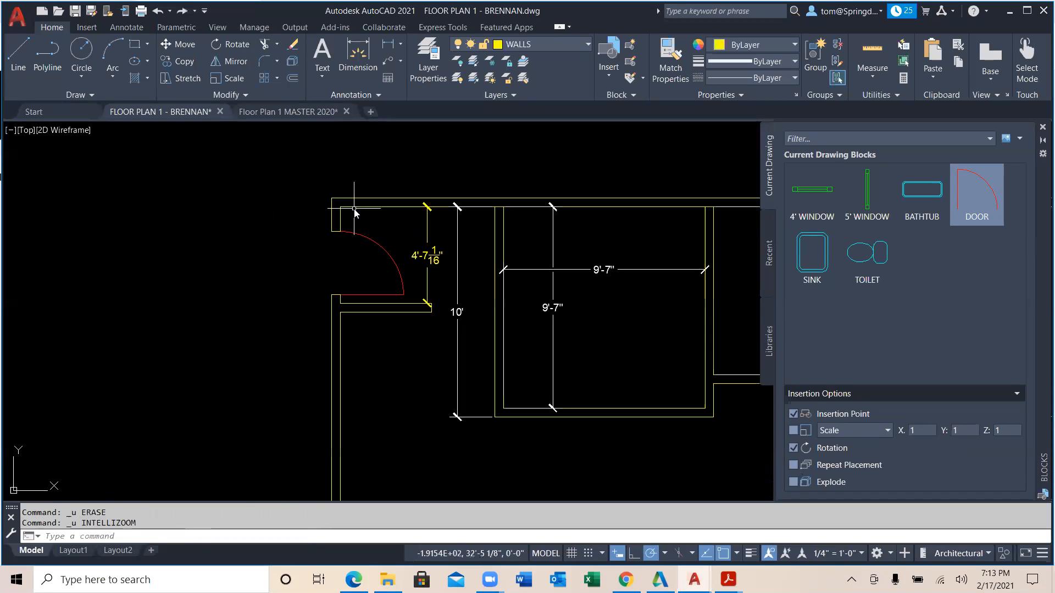
{"action": "key", "text": "ctrl+z"}
{"action": "key", "text": "ctrl+z"}
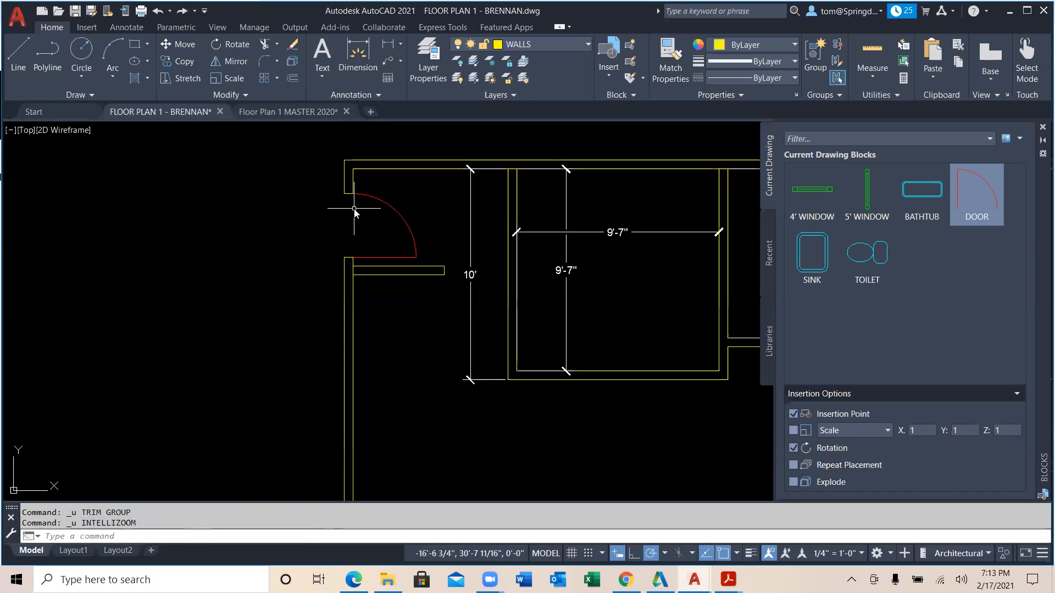
{"action": "key", "text": "ctrl+z"}
{"action": "key", "text": "ctrl+z"}
{"action": "key", "text": "ctrl+z"}
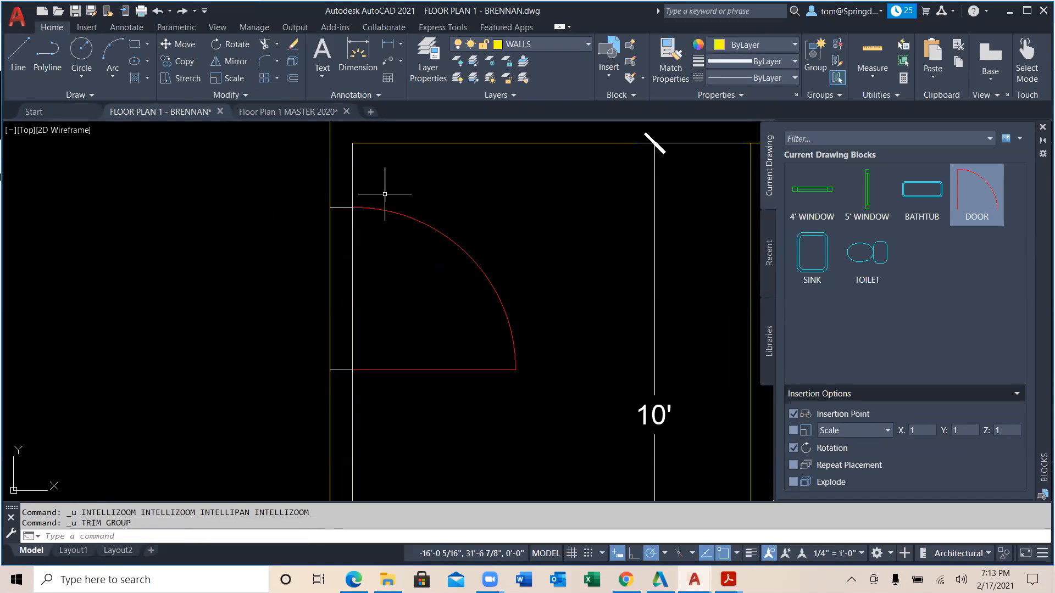
Move the door and both jamb lines straight up along the exterior wall by about 7 1/4".
{"action": "type", "text": "m"}
{"action": "key", "text": "Return"}
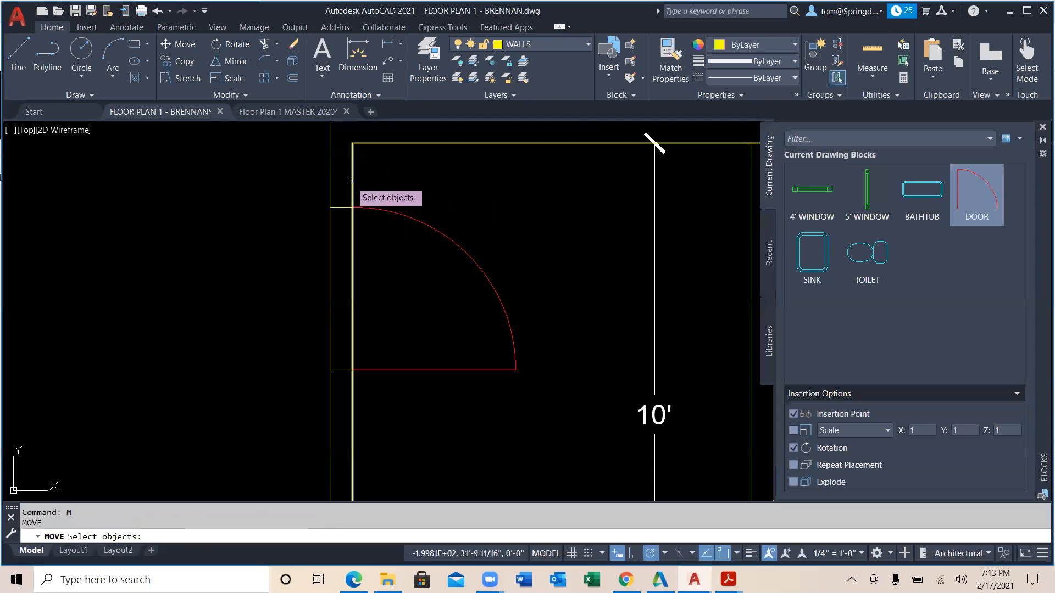
{"action": "left_click", "coordinate": [242, 319]}
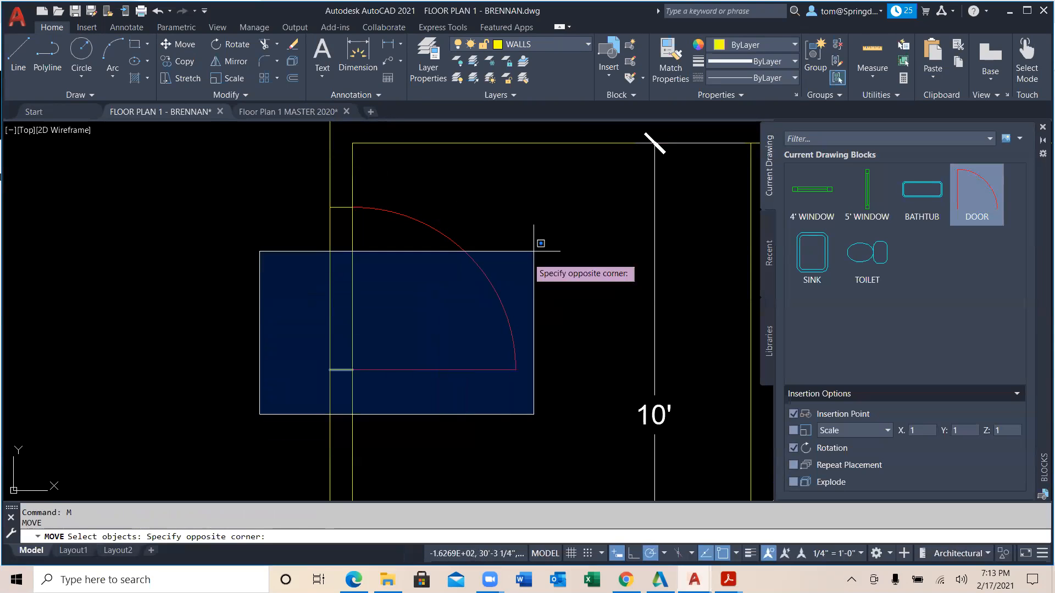
{"action": "left_click", "coordinate": [555, 192]}
{"action": "key", "text": "Return"}
{"action": "left_click", "coordinate": [561, 238]}
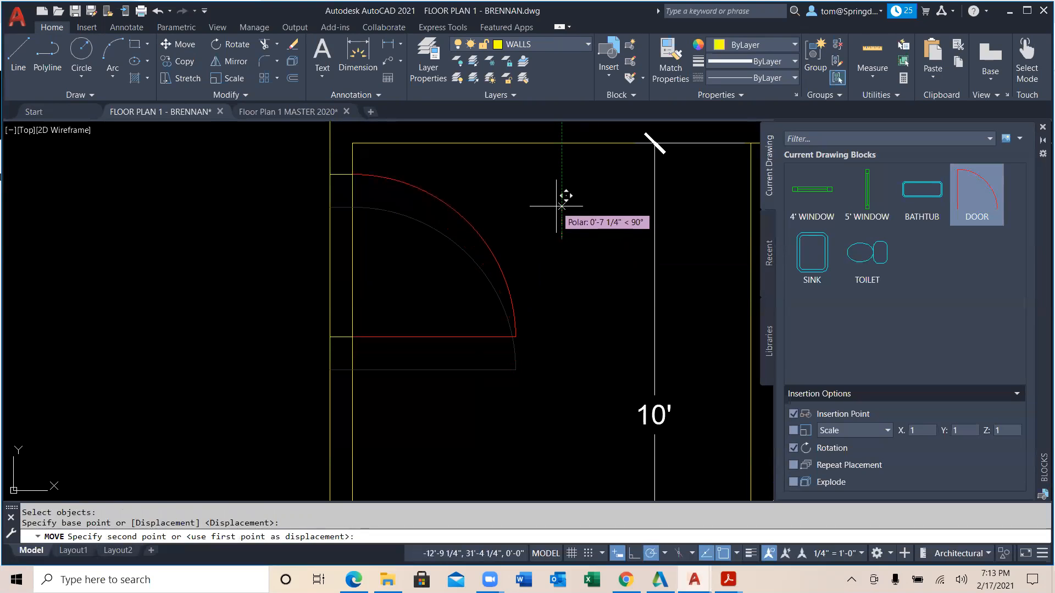
{"action": "left_click", "coordinate": [561, 206]}
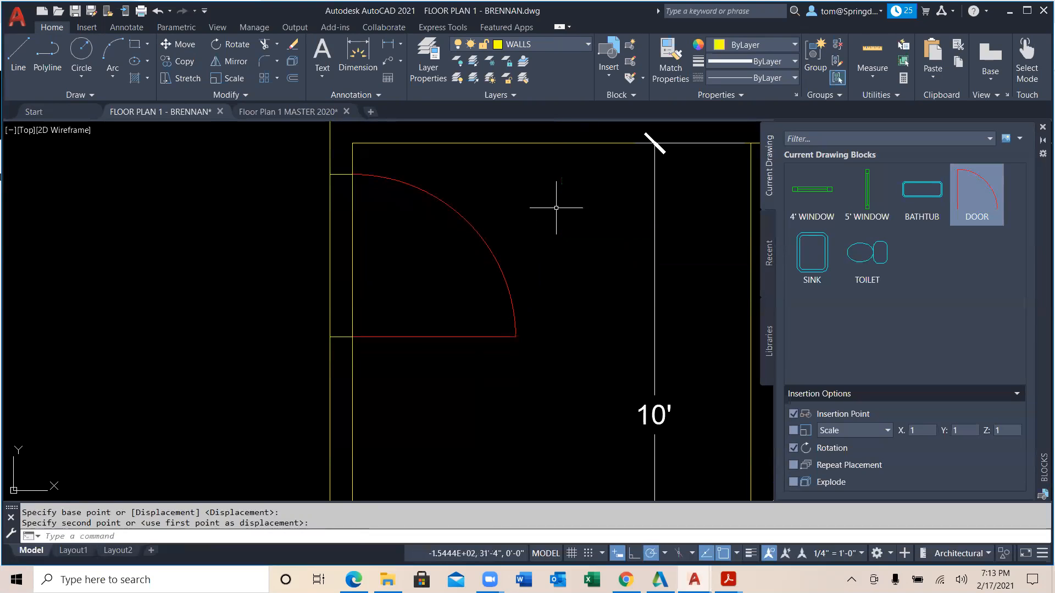
Start a line on the exterior wall's inside face, 48" below the inside corner above the door.
{"action": "left_click", "coordinate": [18, 55]}
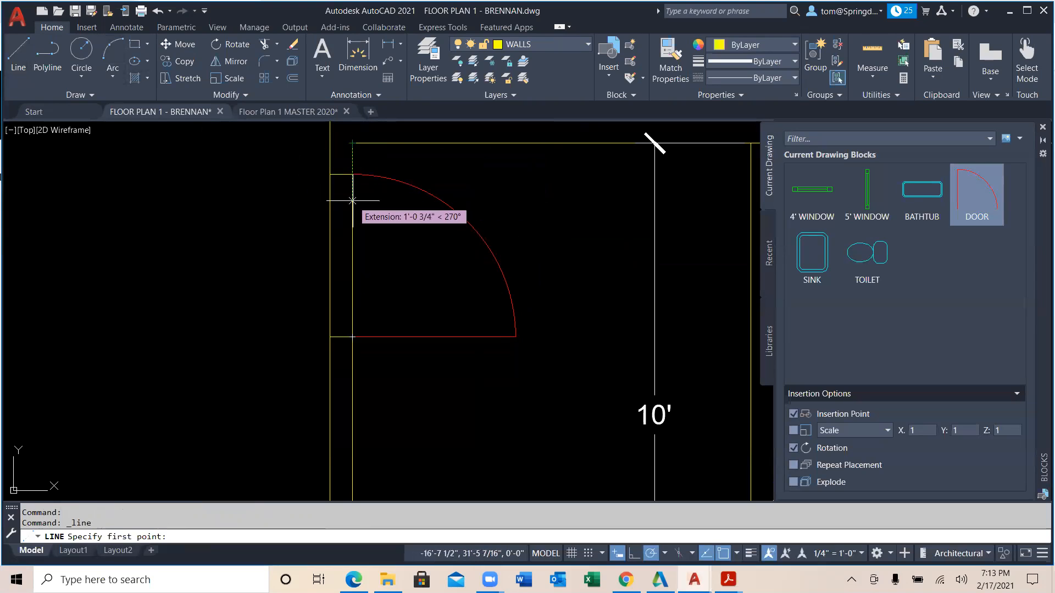
{"action": "type", "text": "48"}
{"action": "key", "text": "Return"}
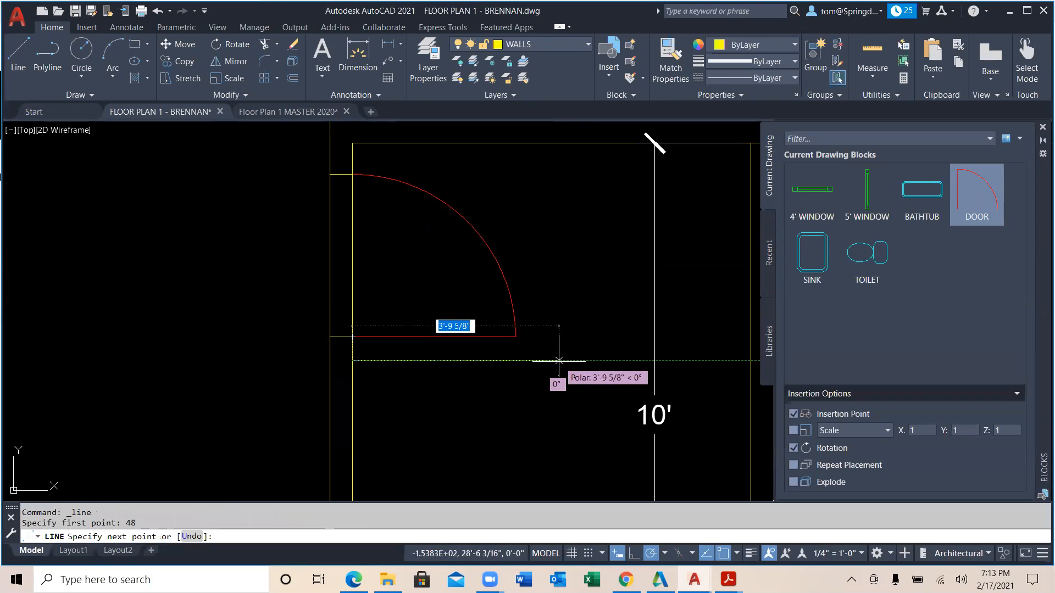
{"action": "type", "text": "44"}
{"action": "key", "text": "Return"}
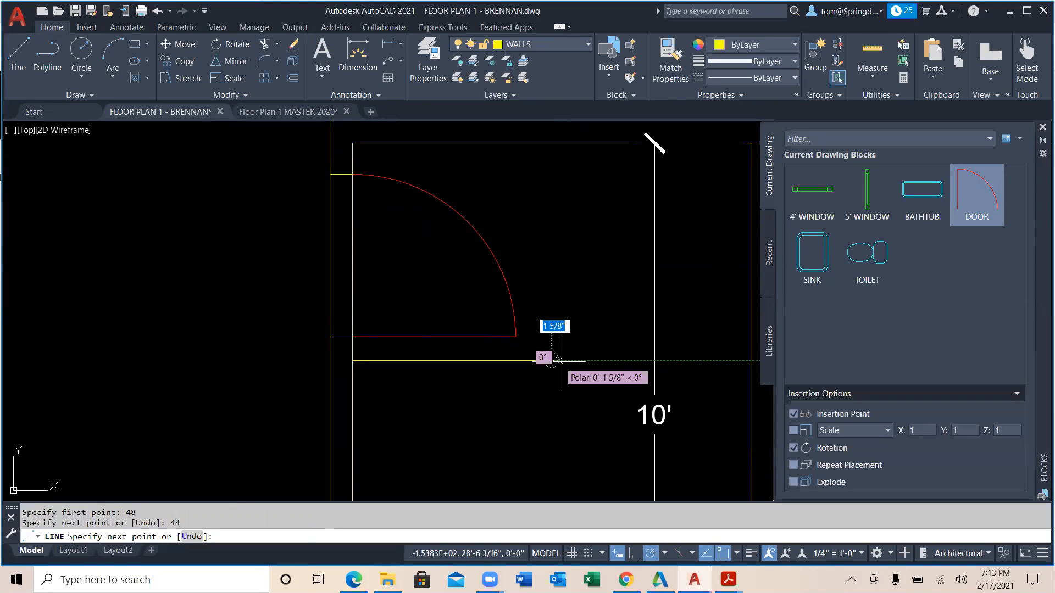
{"action": "type", "text": "u"}
{"action": "key", "text": "Return"}
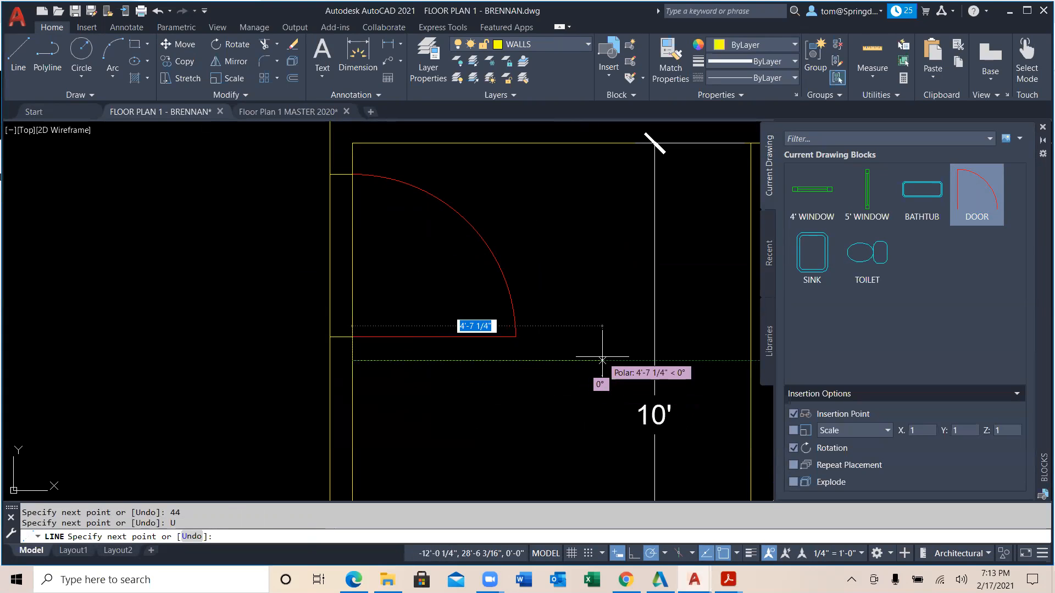
Draw the stub wall below the door 4'4" long and 5" thick, closing back onto the exterior wall's inside face.
{"action": "type", "text": "2"}
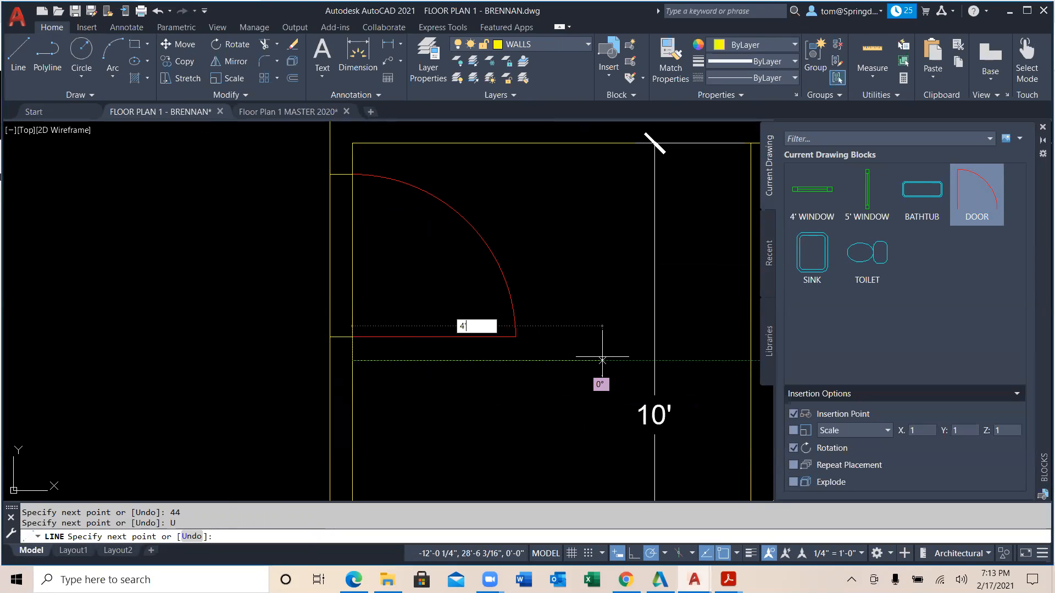
{"action": "key", "text": "Return"}
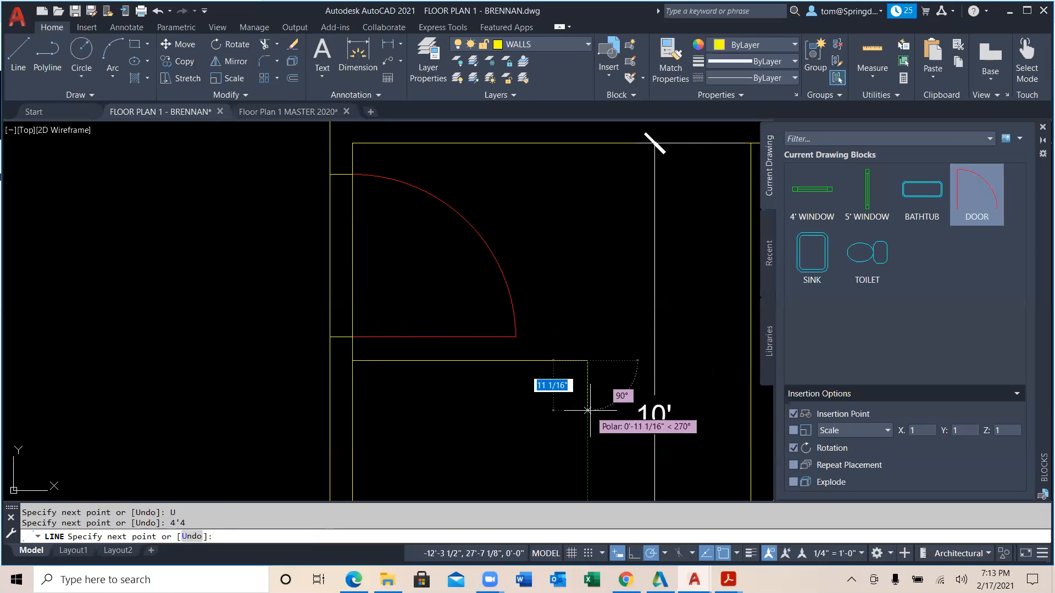
{"action": "type", "text": "5"}
{"action": "key", "text": "Return"}
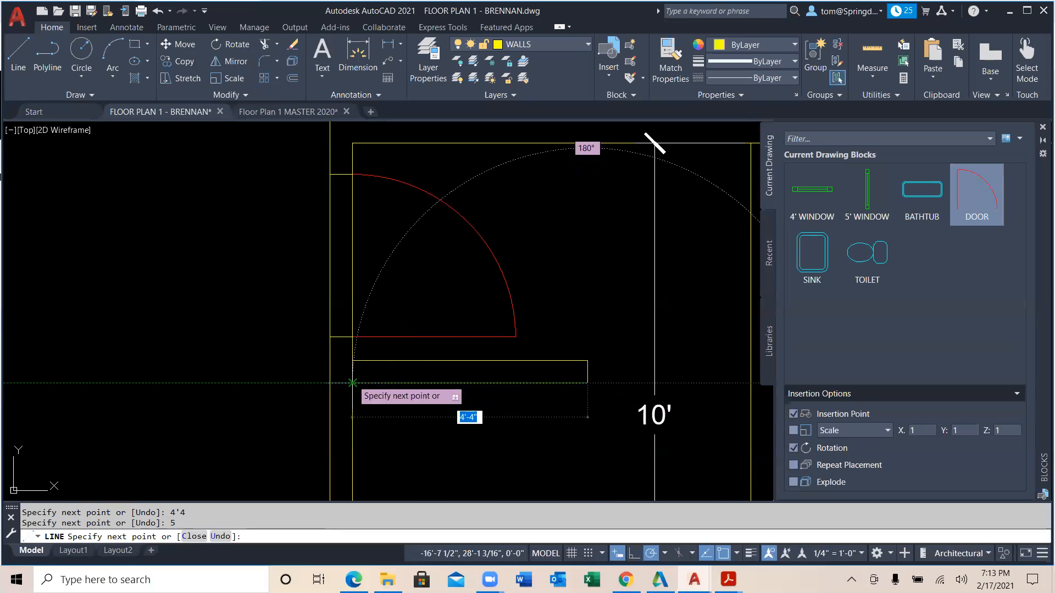
{"action": "left_click", "coordinate": [353, 383]}
{"action": "key", "text": "Escape"}
Trim the exterior wall lines out of the door opening and the wall line between the stub wall's two faces.
{"action": "type", "text": "tr"}
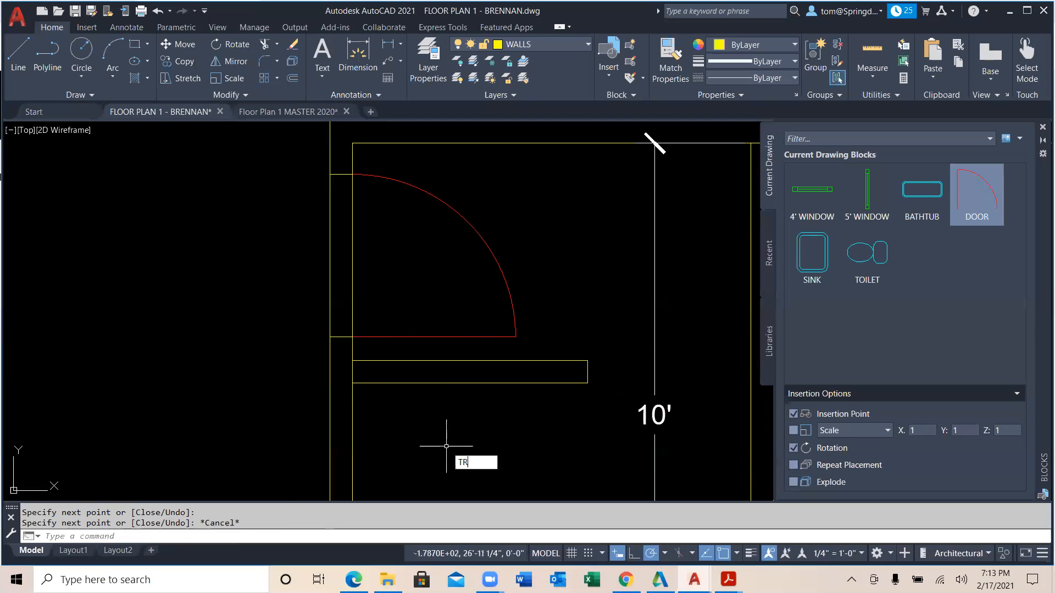
{"action": "key", "text": "Return"}
{"action": "left_click_drag", "start_coordinate": [390, 253], "coordinate": [276, 297]}
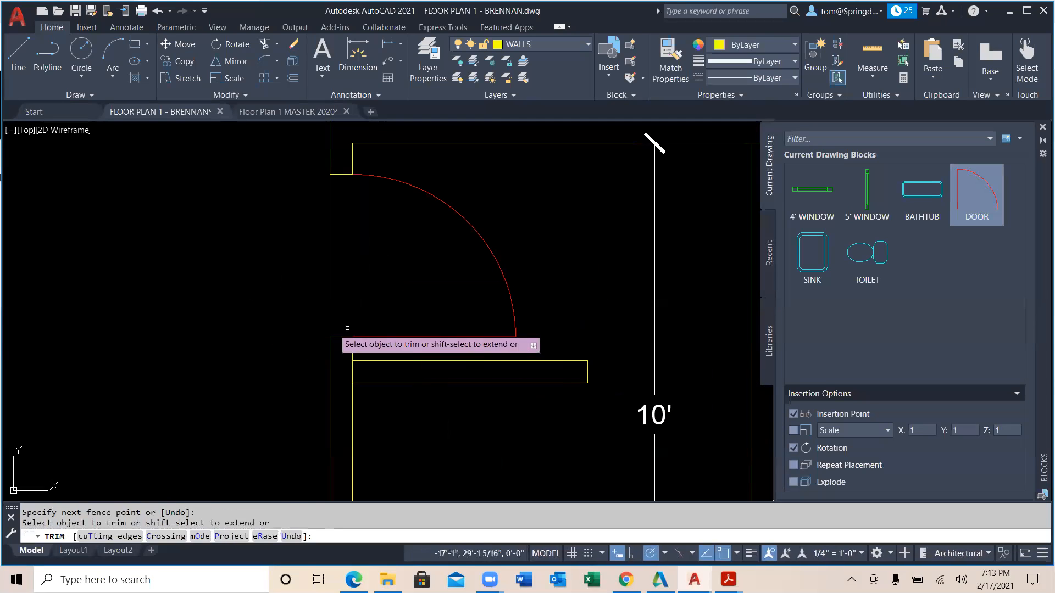
{"action": "left_click_drag", "start_coordinate": [355, 368], "coordinate": [346, 373]}
{"action": "key", "text": "Escape"}
On the DIMENSIONS layer, add a vertical linear dimension from the stub wall's upper end corner to the inside face of the wall above.
{"action": "scroll", "coordinate": [216, 307], "scroll_direction": "down", "scroll_amount": 4}
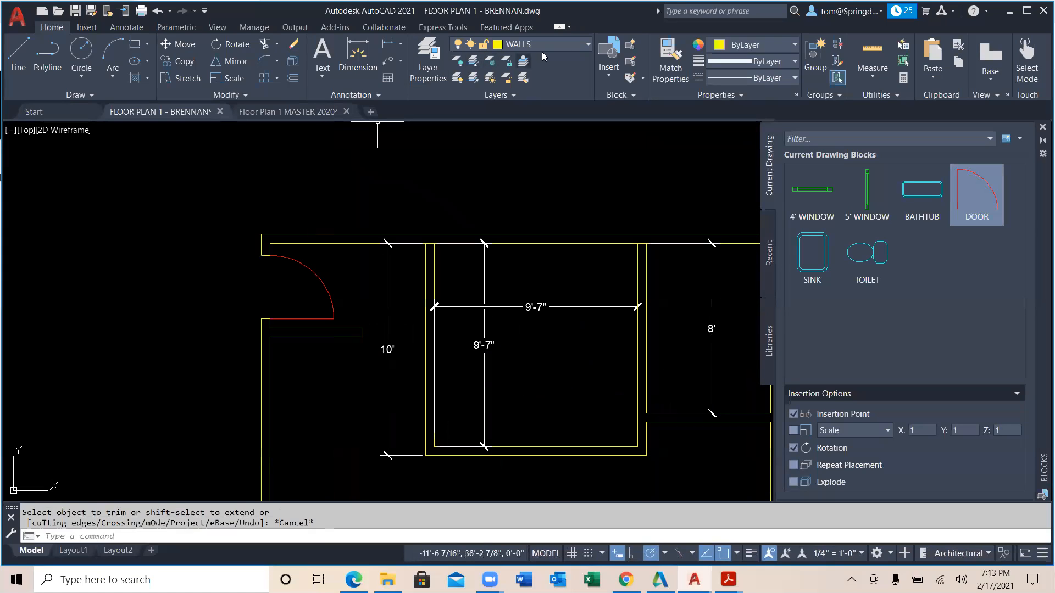
{"action": "left_click", "coordinate": [584, 45]}
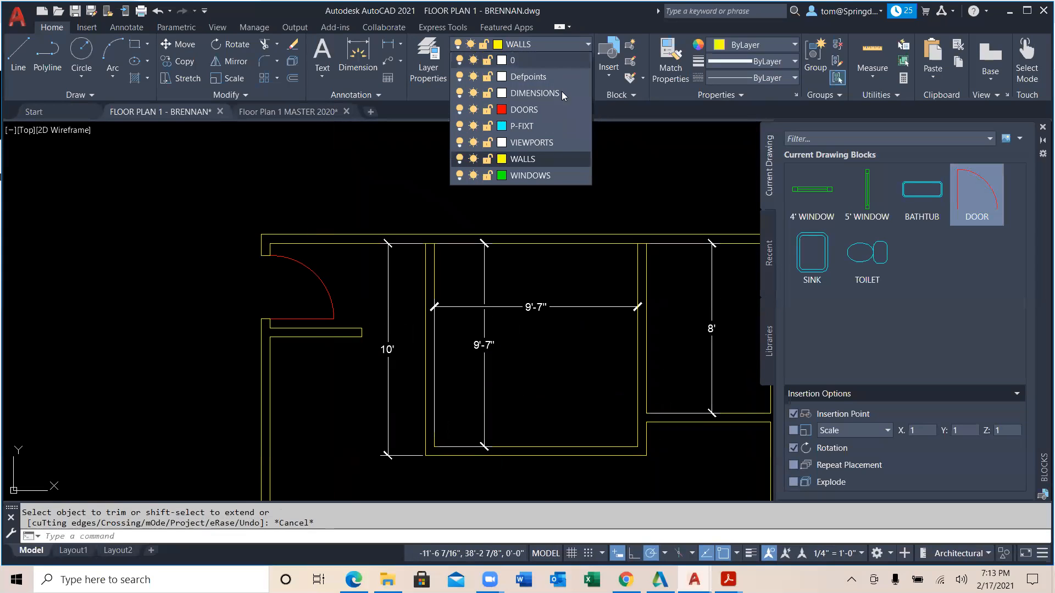
{"action": "left_click", "coordinate": [560, 96]}
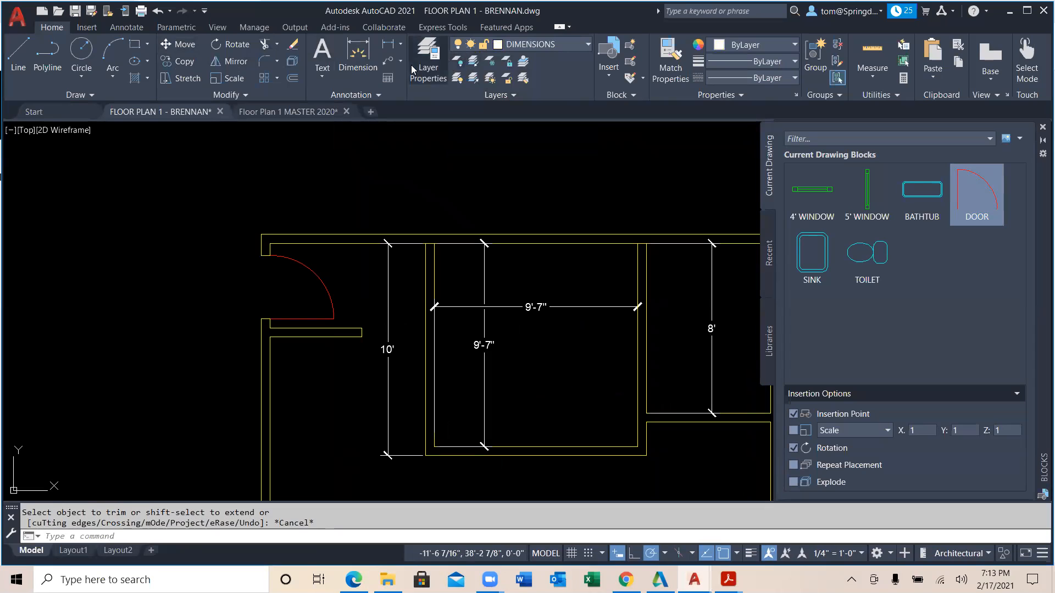
{"action": "left_click", "coordinate": [388, 44]}
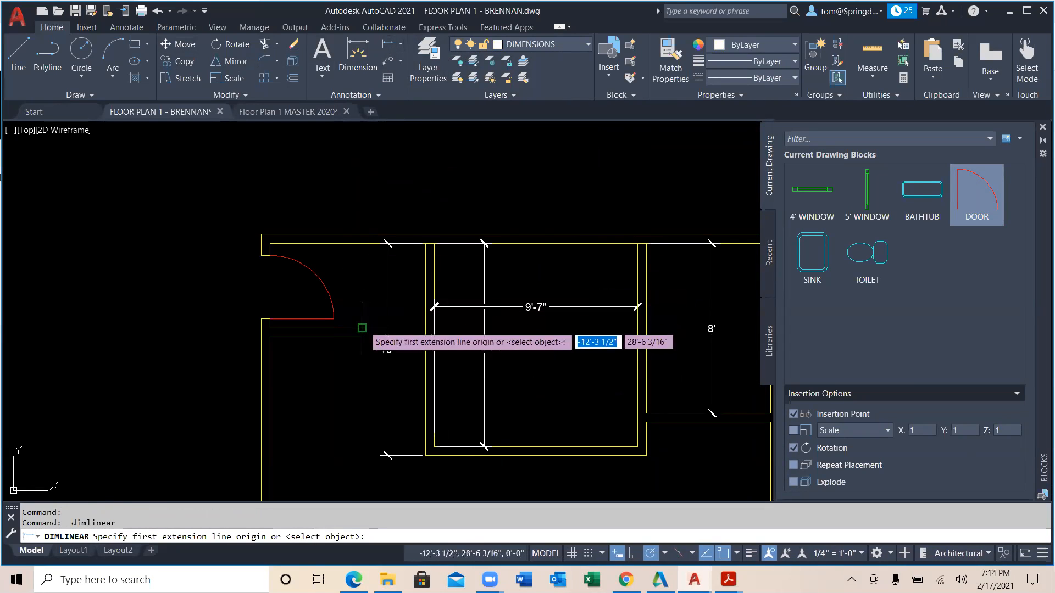
{"action": "left_click", "coordinate": [362, 328]}
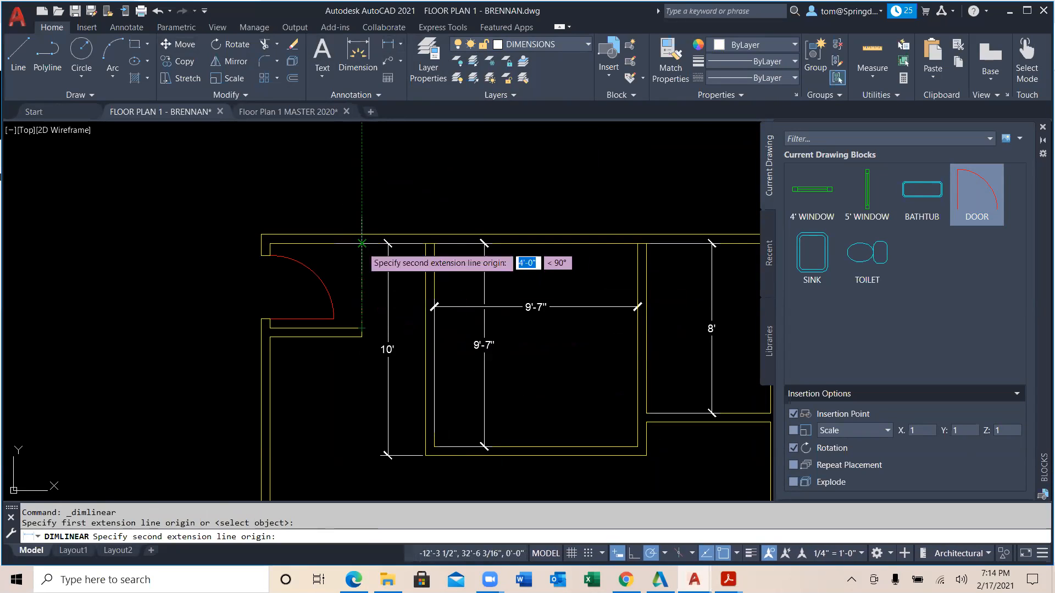
{"action": "left_click", "coordinate": [361, 244]}
{"action": "left_click", "coordinate": [368, 258]}
Add a horizontal linear dimension for the stub wall's length, placed just below it.
{"action": "right_click", "coordinate": [349, 190]}
{"action": "left_click", "coordinate": [391, 205]}
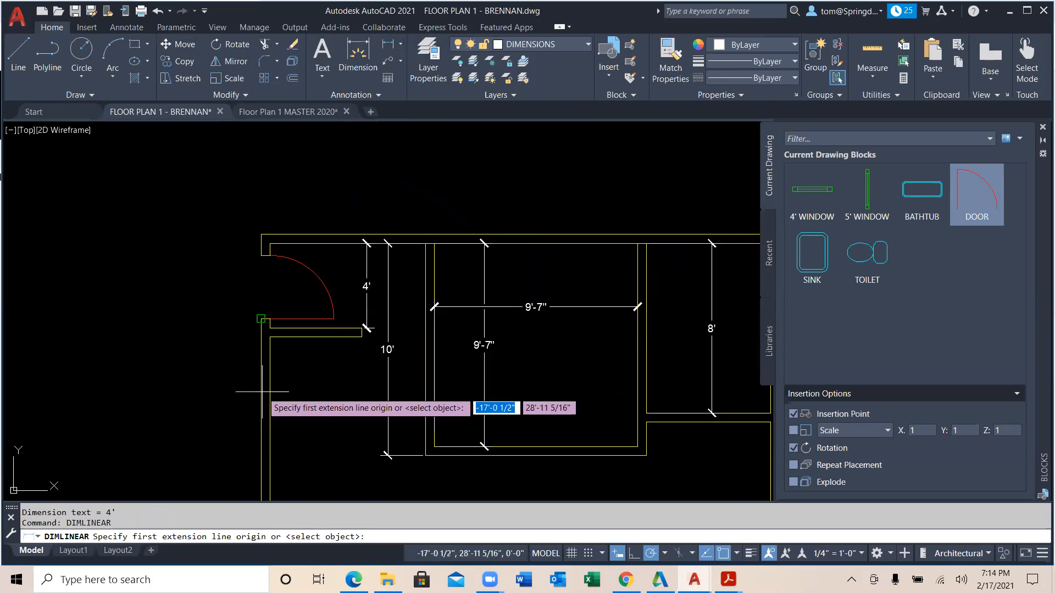
{"action": "left_click", "coordinate": [269, 336]}
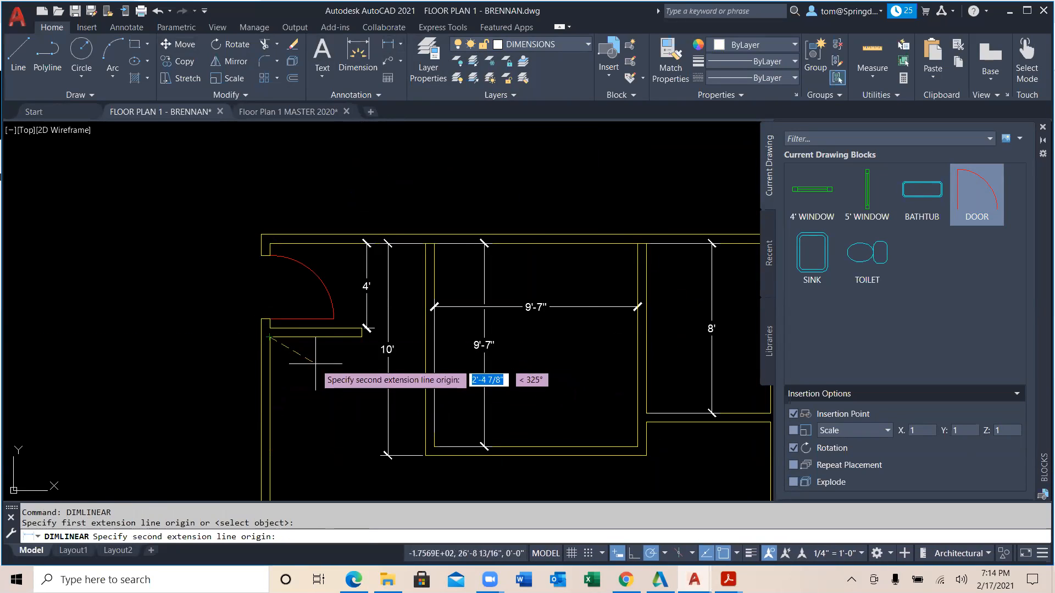
{"action": "left_click", "coordinate": [361, 336]}
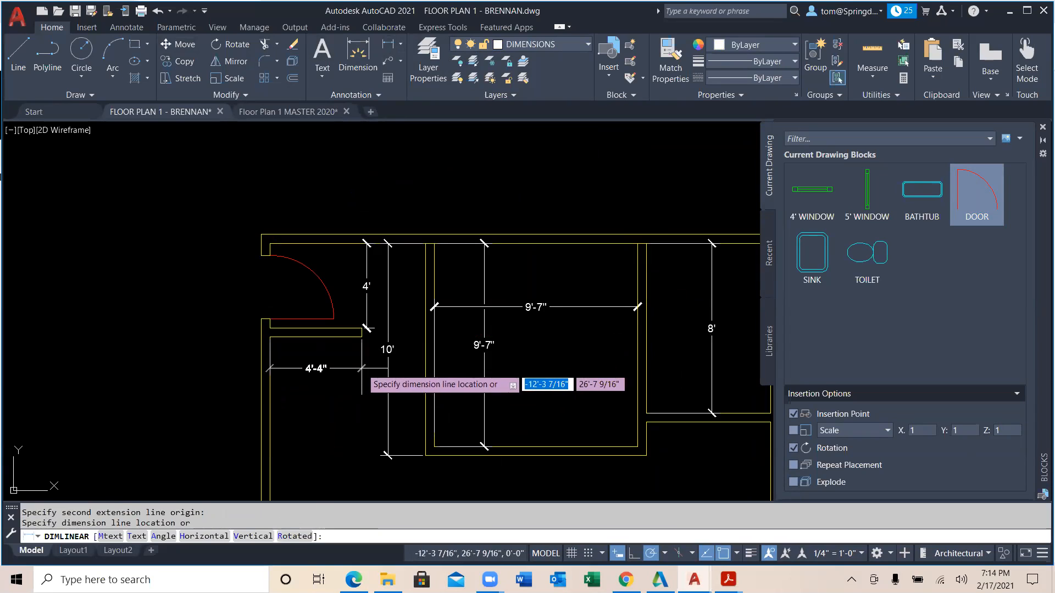
{"action": "left_click", "coordinate": [361, 368]}
{"action": "key", "text": "Escape"}
Dimension the door opening's width between the two jambs, placed outside the exterior wall.
{"action": "left_click", "coordinate": [357, 55]}
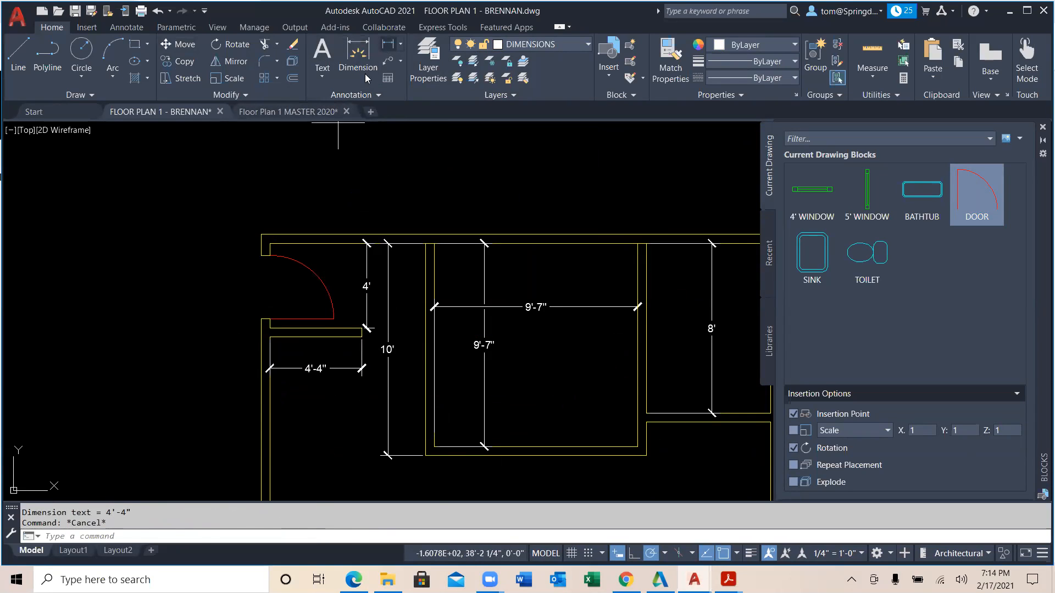
{"action": "left_click", "coordinate": [261, 256]}
{"action": "left_click", "coordinate": [261, 318]}
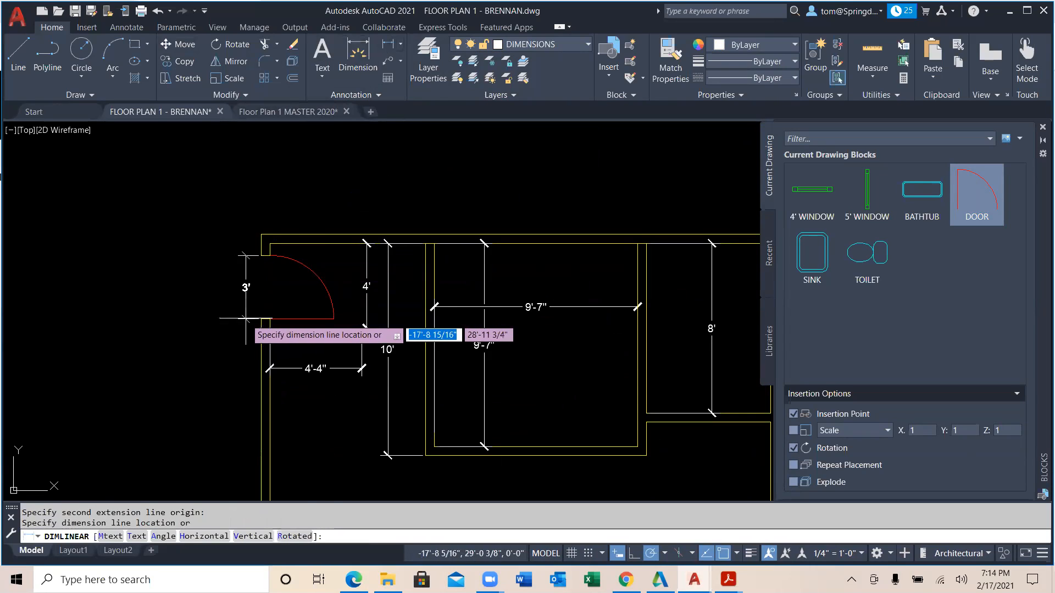
{"action": "left_click", "coordinate": [245, 324]}
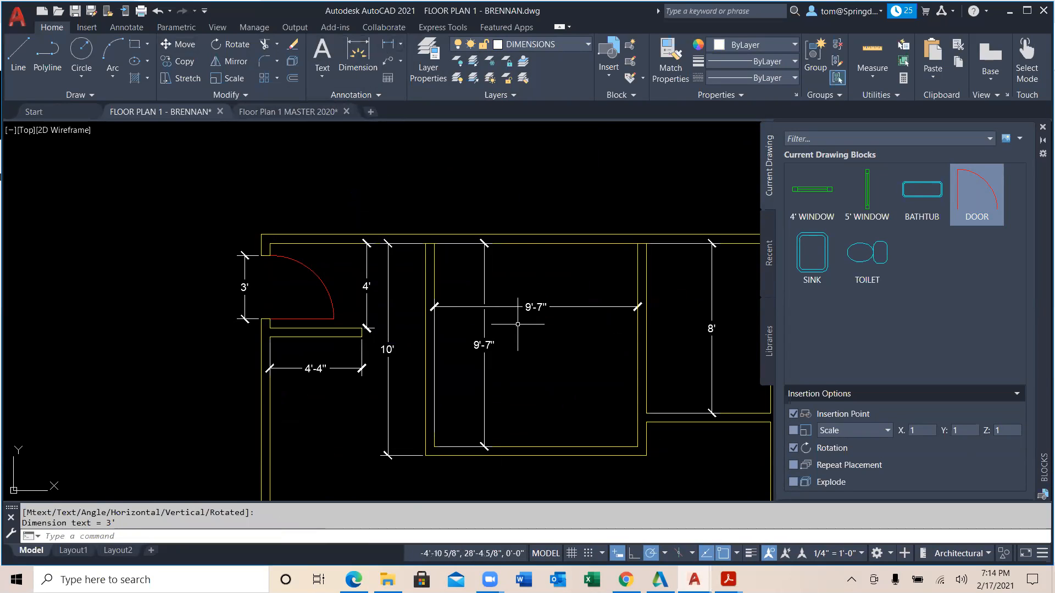
Check the upper window's position in the Floor Plan 1 MASTER 2020 drawing and draw a short vertical marker 12'9" along the upper exterior wall from its left outer corner.
{"action": "scroll", "coordinate": [521, 288], "scroll_direction": "down", "scroll_amount": 2}
{"action": "scroll", "coordinate": [520, 292], "scroll_direction": "up", "scroll_amount": 1}
{"action": "mouse_move", "coordinate": [521, 295]}
{"action": "middle_mouse_down"}
{"action": "mouse_move", "coordinate": [442, 231]}
{"action": "mouse_move", "coordinate": [402, 220]}
{"action": "middle_mouse_up"}
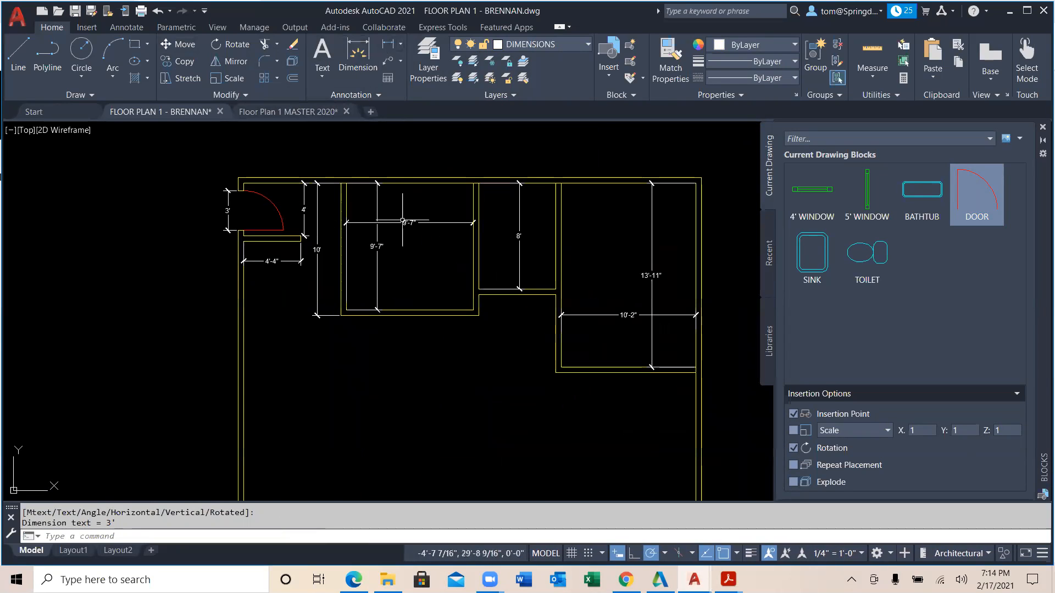
{"action": "left_click", "coordinate": [288, 112]}
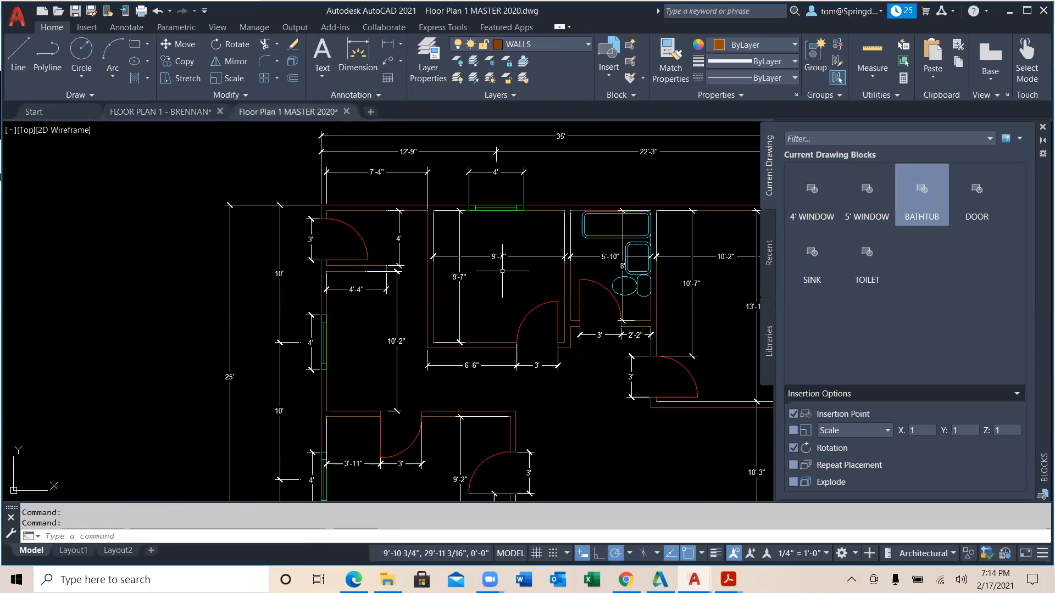
{"action": "middle_click_drag", "start_coordinate": [504, 228], "coordinate": [513, 359]}
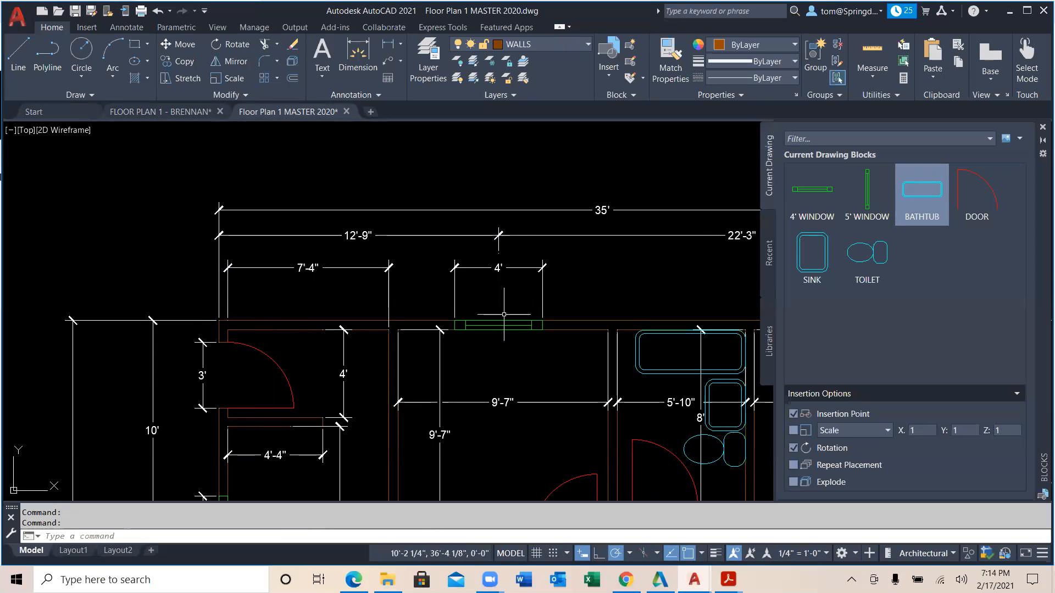
{"action": "left_click", "coordinate": [174, 111]}
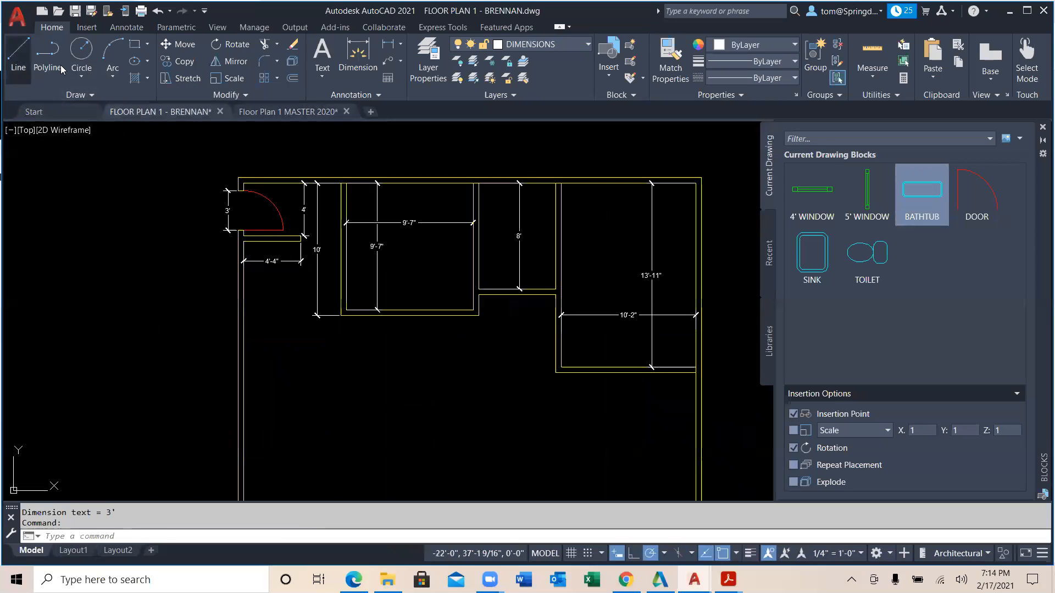
{"action": "left_click", "coordinate": [18, 57]}
{"action": "scroll", "coordinate": [295, 166], "scroll_direction": "up", "scroll_amount": 4}
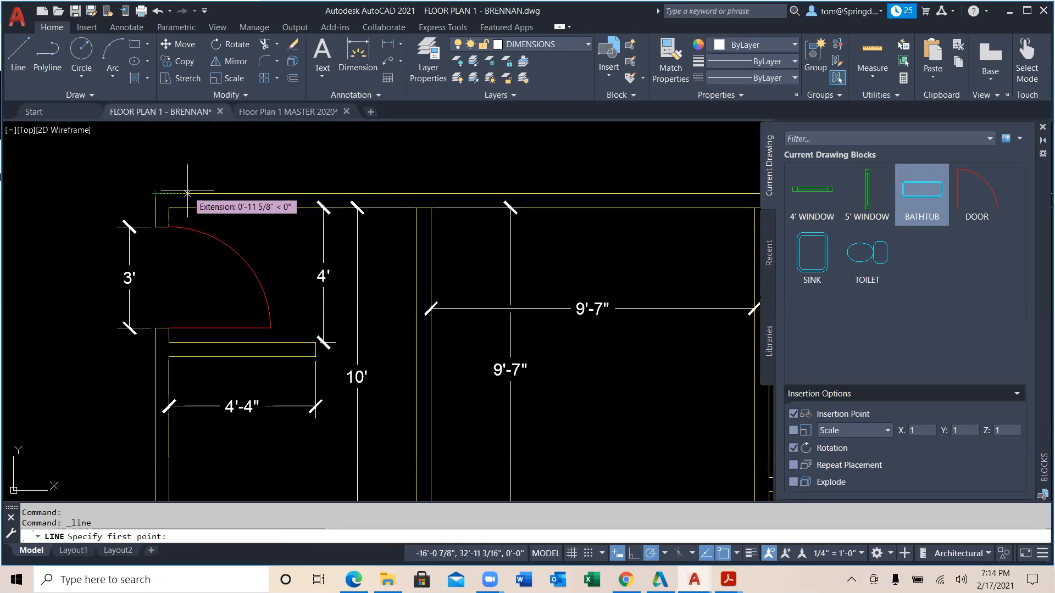
{"action": "type", "text": "12'9"}
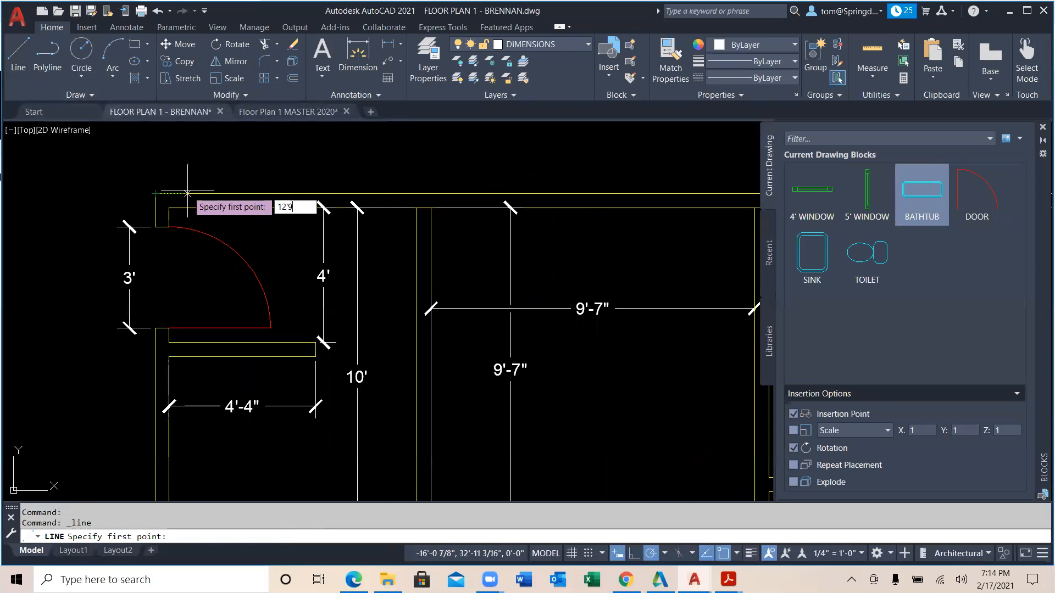
{"action": "key", "text": "Return"}
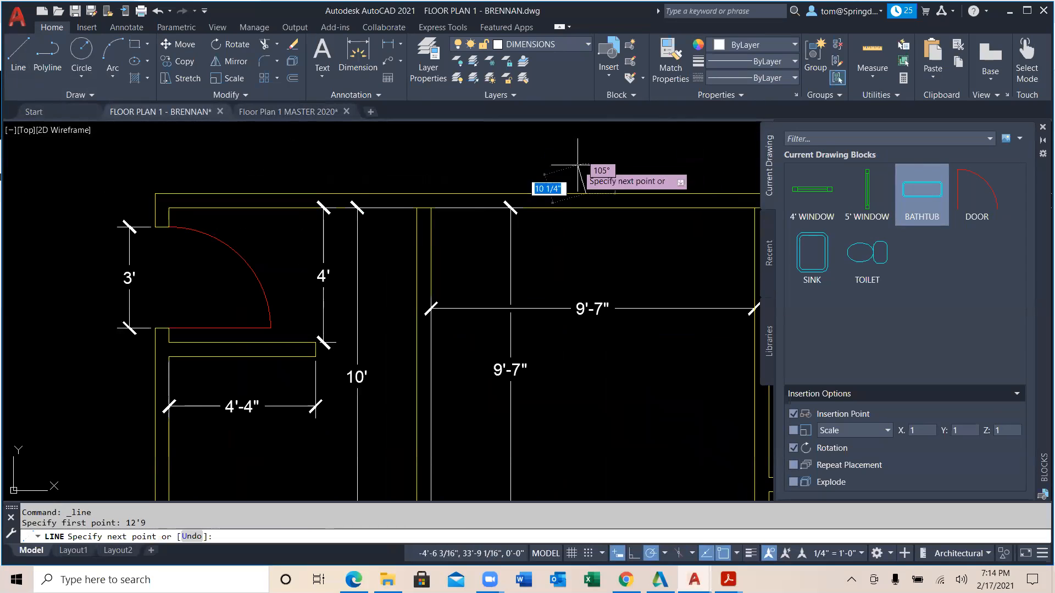
{"action": "left_click", "coordinate": [585, 230]}
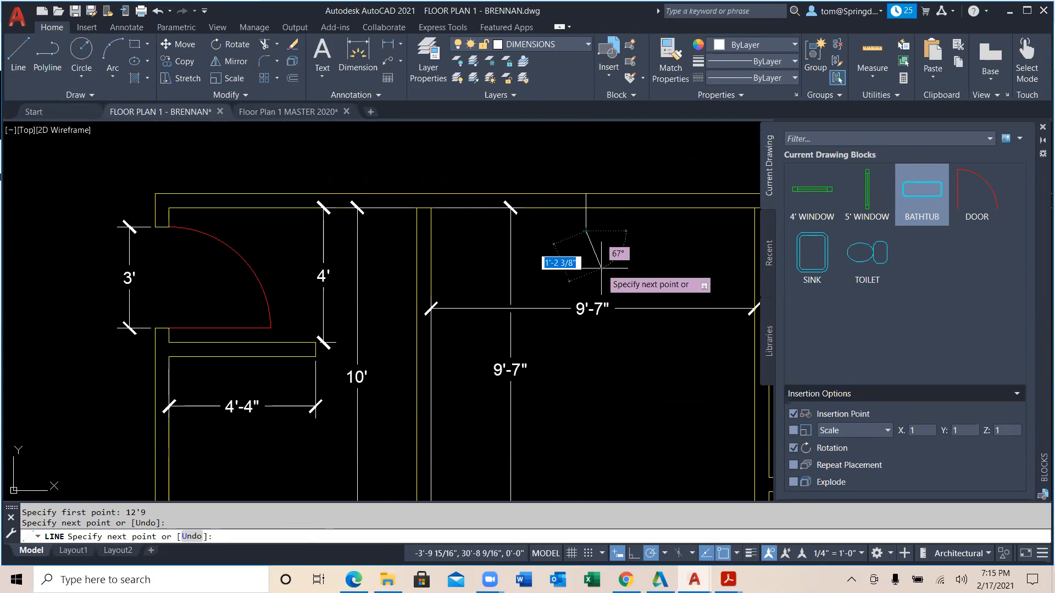
{"action": "key", "text": "Escape"}
On the WINDOWS layer, insert the 4' WINDOW block horizontally in the upper exterior wall, centred on the marker line's upper endpoint.
{"action": "scroll", "coordinate": [638, 287], "scroll_direction": "down", "scroll_amount": 2}
{"action": "middle_click_drag", "start_coordinate": [636, 271], "coordinate": [608, 291]}
{"action": "scroll", "coordinate": [616, 279], "scroll_direction": "up", "scroll_amount": 2}
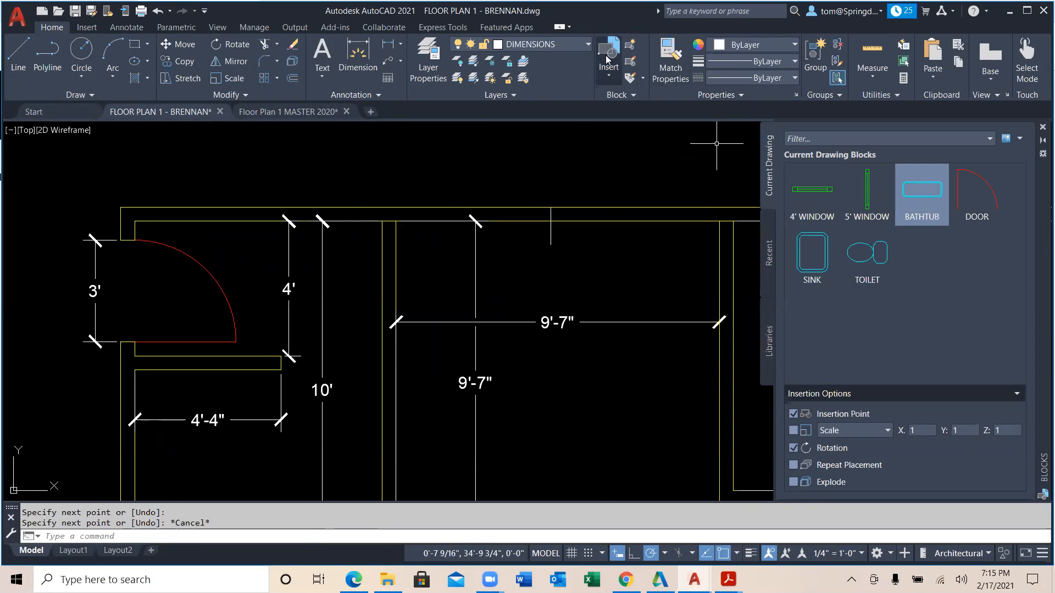
{"action": "left_click", "coordinate": [587, 44]}
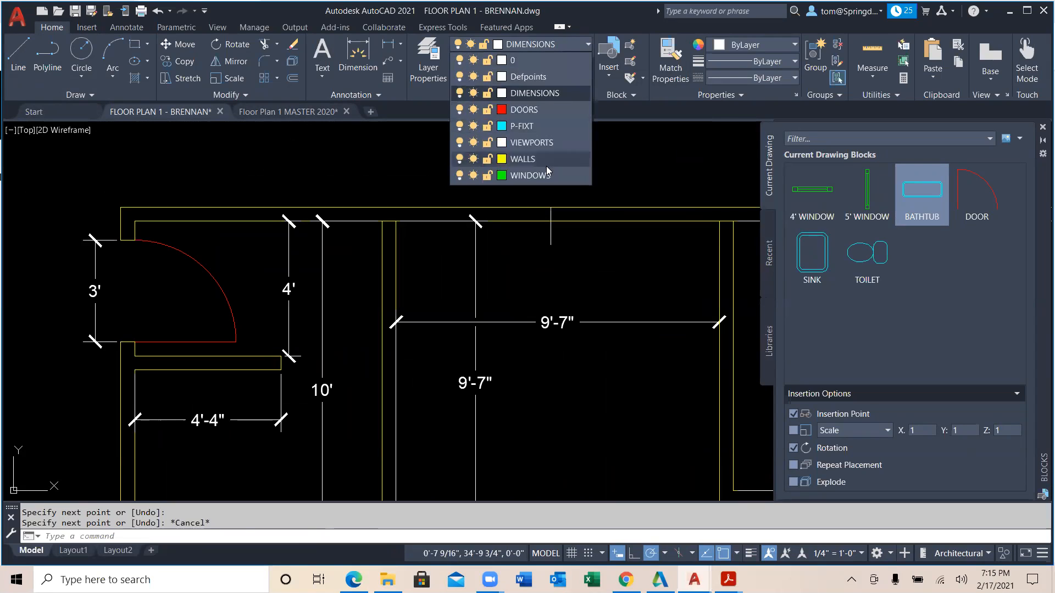
{"action": "left_click", "coordinate": [529, 175]}
{"action": "left_click", "coordinate": [819, 196]}
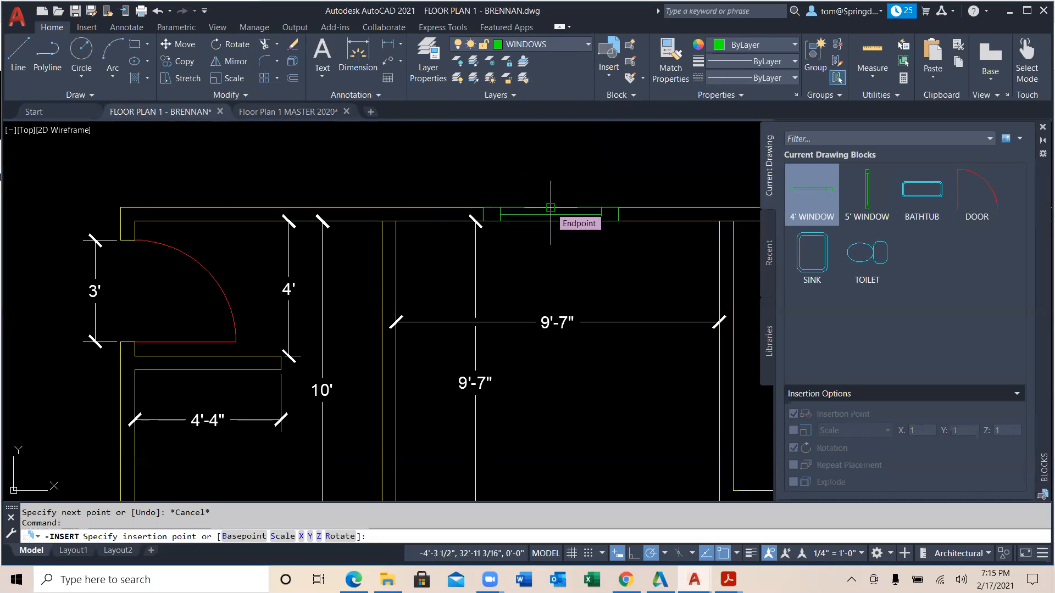
{"action": "scroll", "coordinate": [550, 208], "scroll_direction": "up", "scroll_amount": 2}
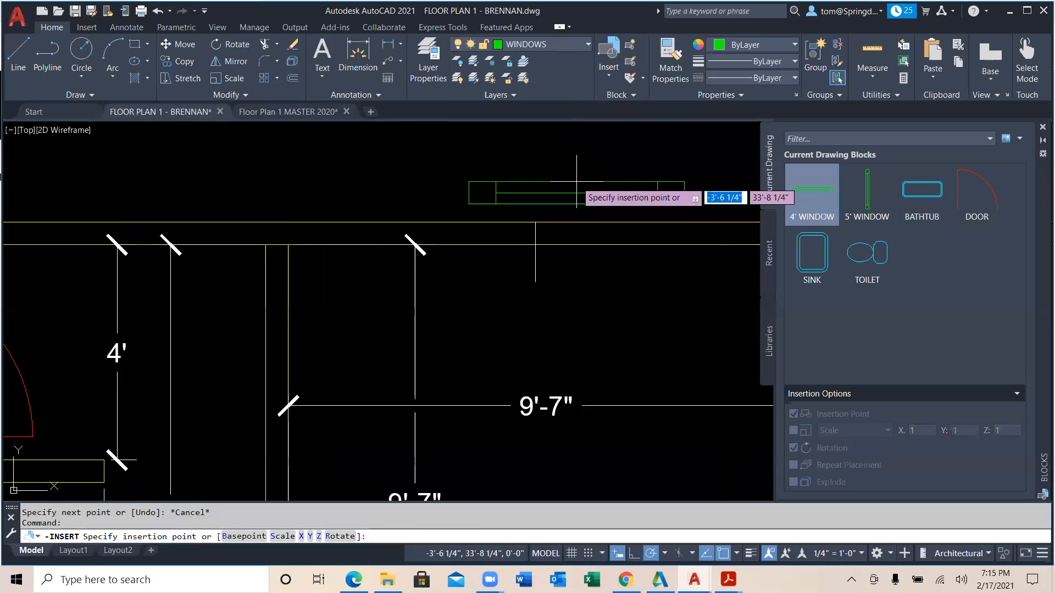
{"action": "left_click", "coordinate": [535, 222]}
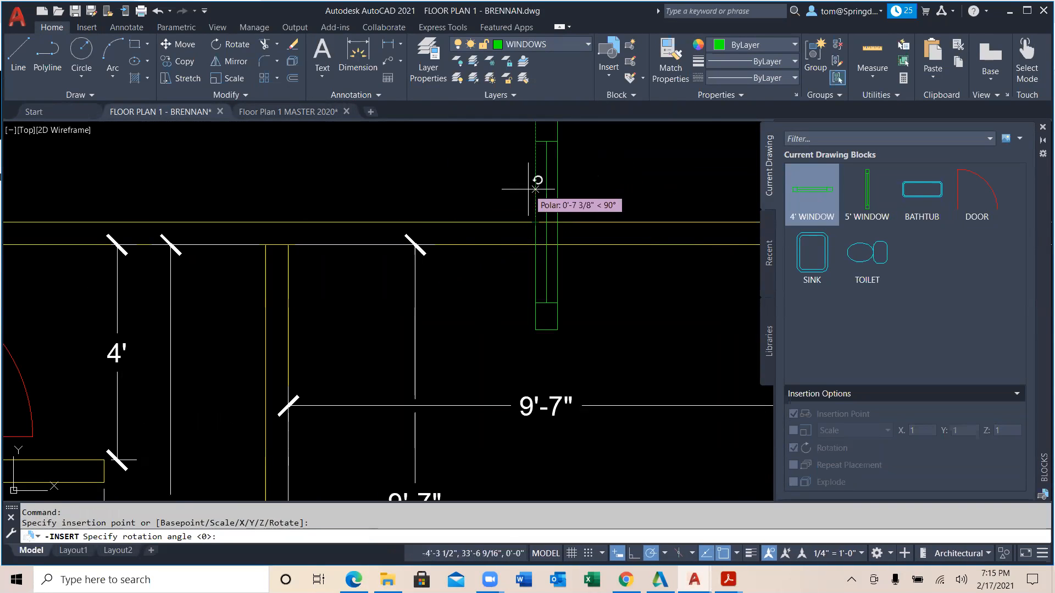
{"action": "left_click", "coordinate": [586, 221]}
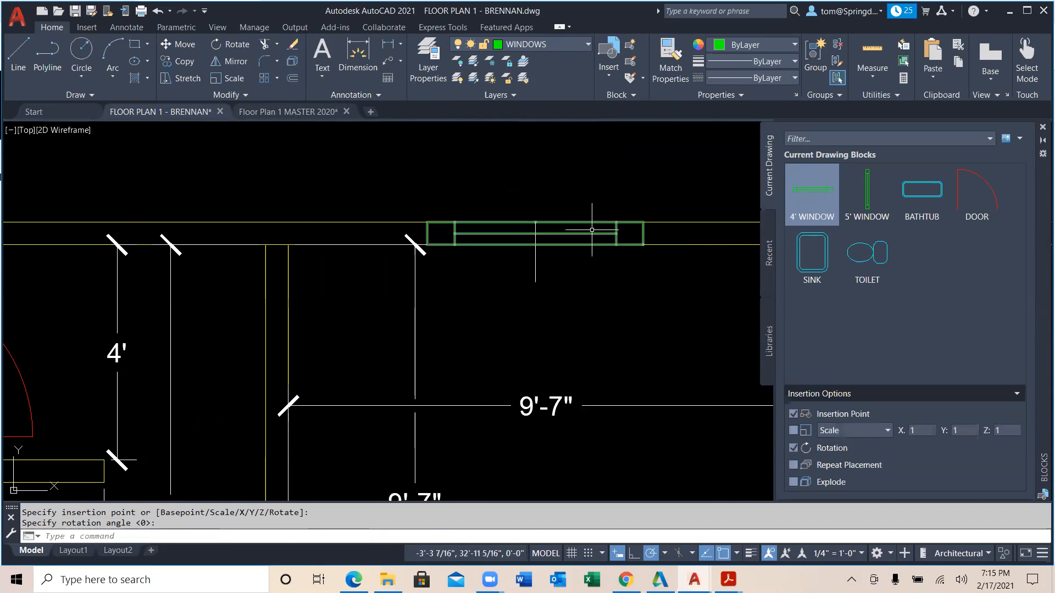
Delete the short vertical marker line at the upper window.
{"action": "left_click", "coordinate": [549, 263]}
{"action": "left_click", "coordinate": [528, 289]}
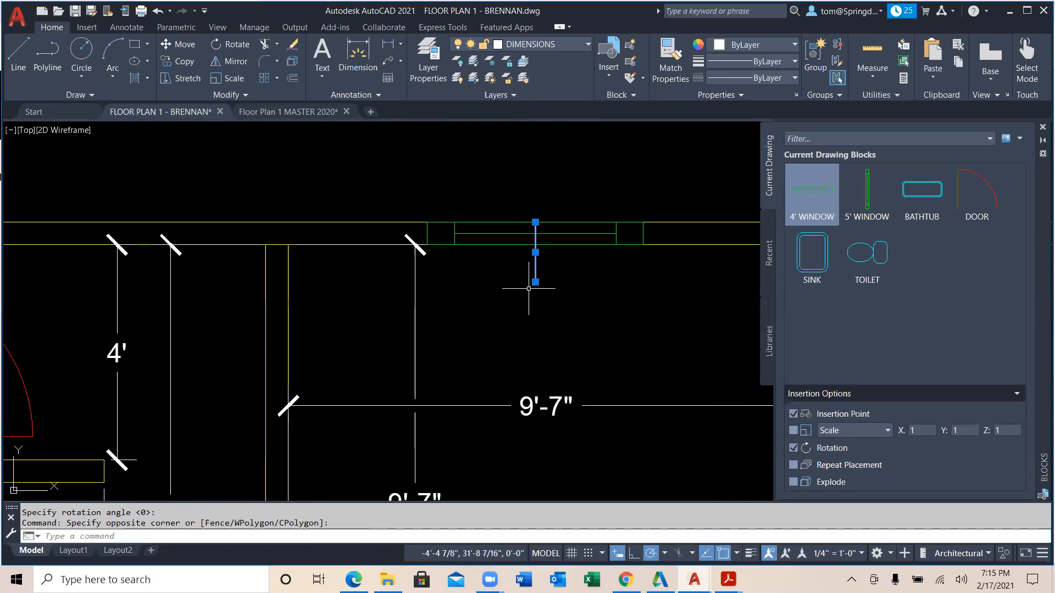
{"action": "key", "text": "Delete"}
On the DIMENSIONS layer, add a linear dimension from the exterior wall's upper-left outer corner to the window's centre, placed above the wall.
{"action": "scroll", "coordinate": [529, 288], "scroll_direction": "down", "scroll_amount": 6}
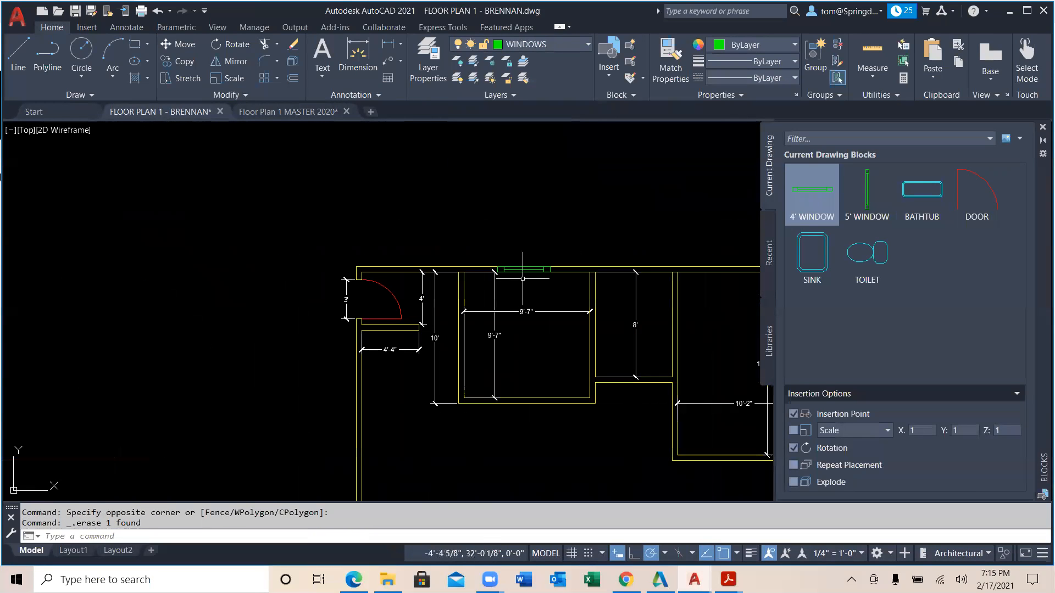
{"action": "left_click", "coordinate": [589, 49]}
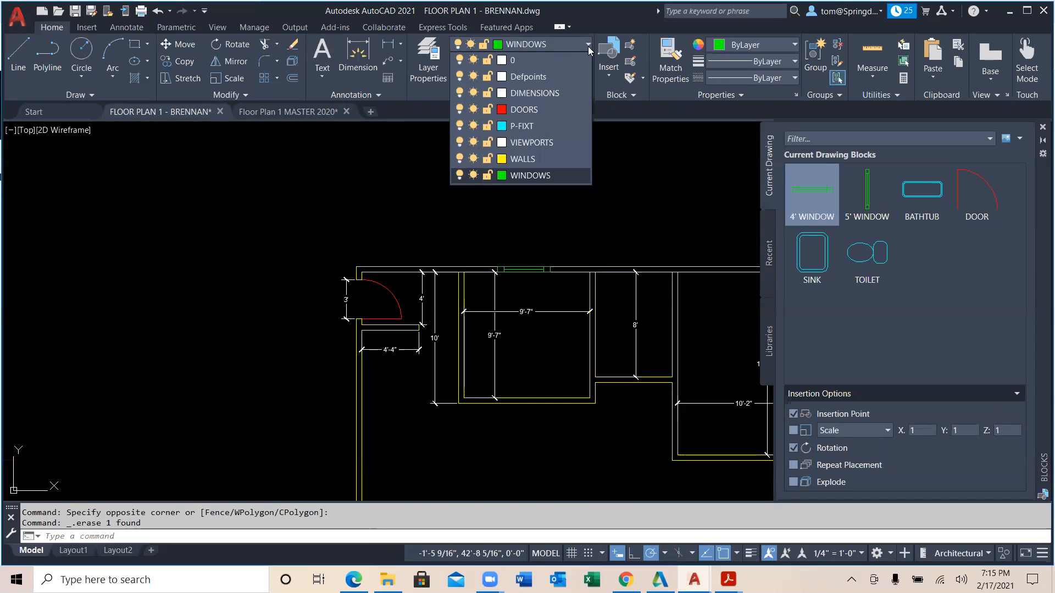
{"action": "left_click", "coordinate": [546, 92]}
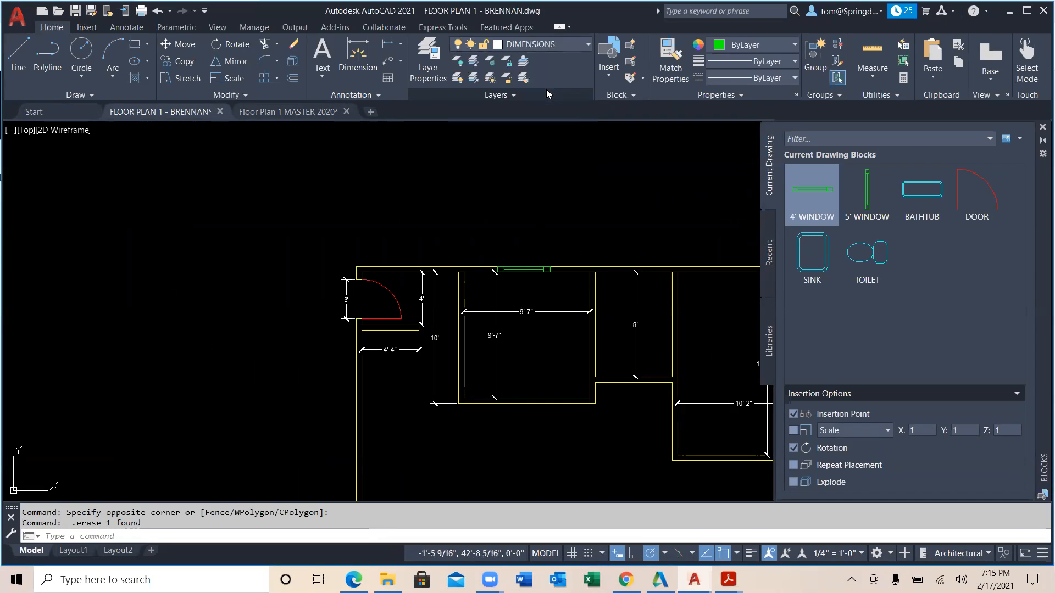
{"action": "left_click", "coordinate": [387, 45]}
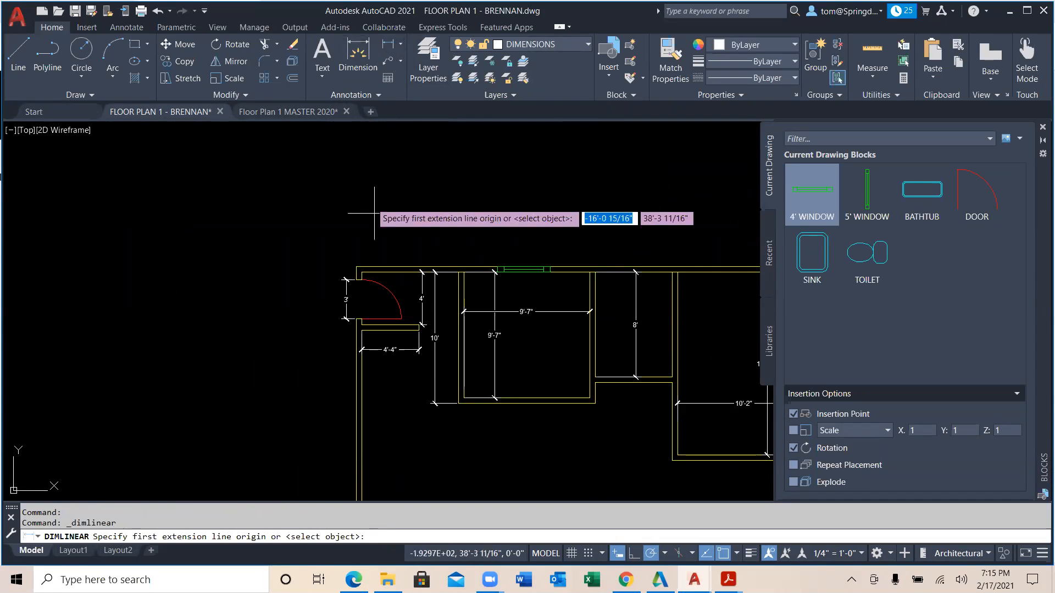
{"action": "left_click", "coordinate": [357, 268]}
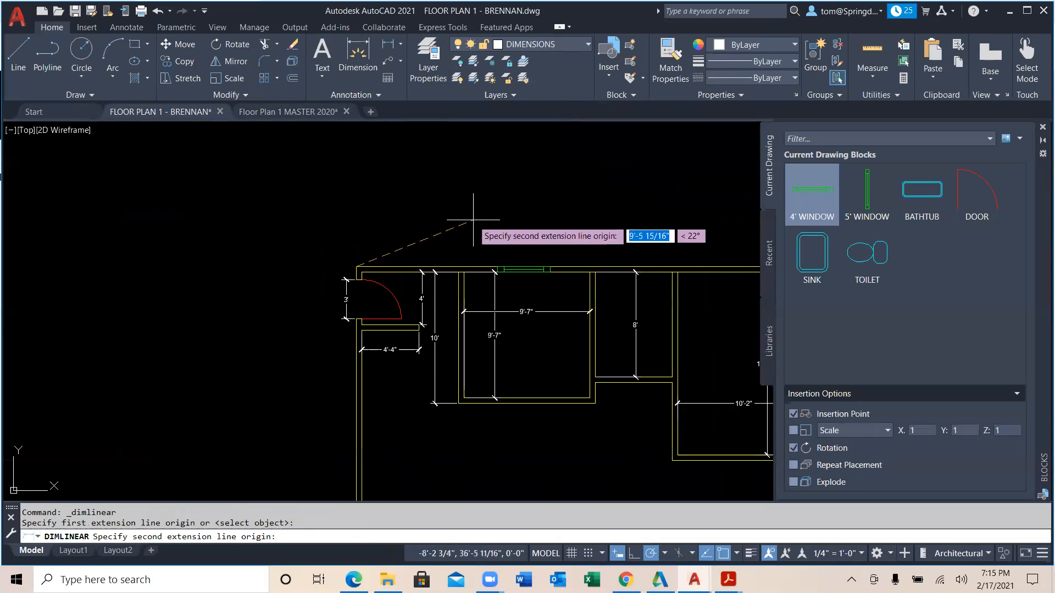
{"action": "left_click", "coordinate": [524, 267]}
{"action": "left_click", "coordinate": [561, 212]}
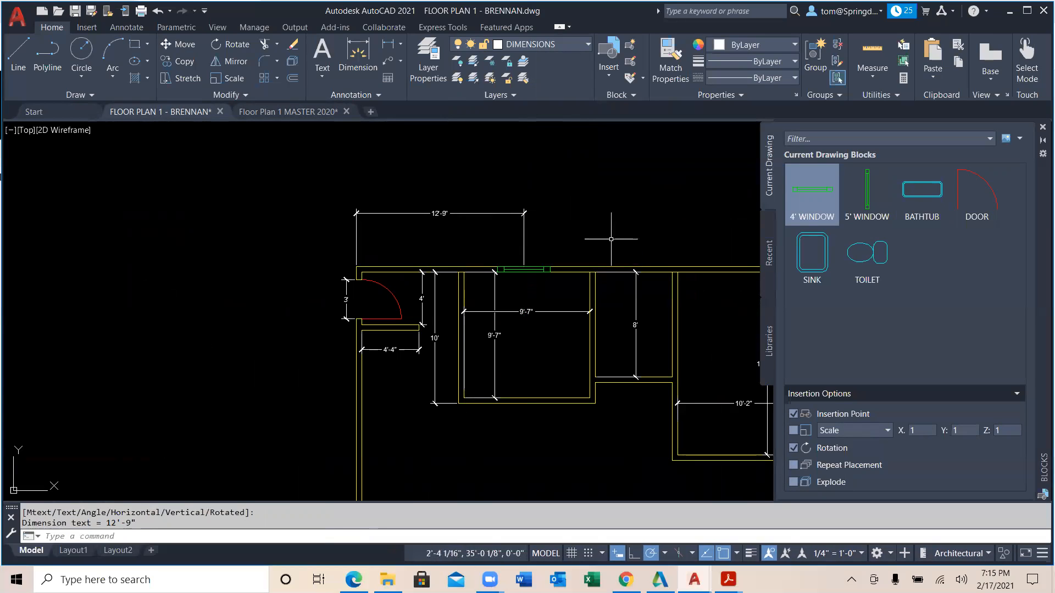
Insert the BATHTUB block horizontally at the upper end of the 8' deep bathroom, against its right wall, with no rotation.
{"action": "middle_click_drag", "start_coordinate": [610, 240], "coordinate": [528, 209]}
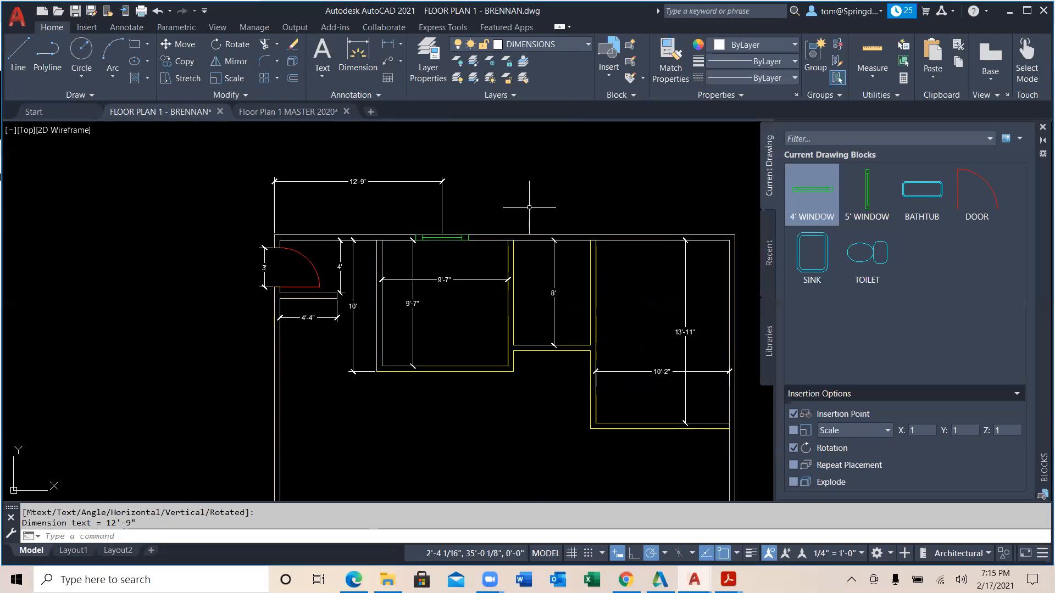
{"action": "scroll", "coordinate": [582, 297], "scroll_direction": "up", "scroll_amount": 2}
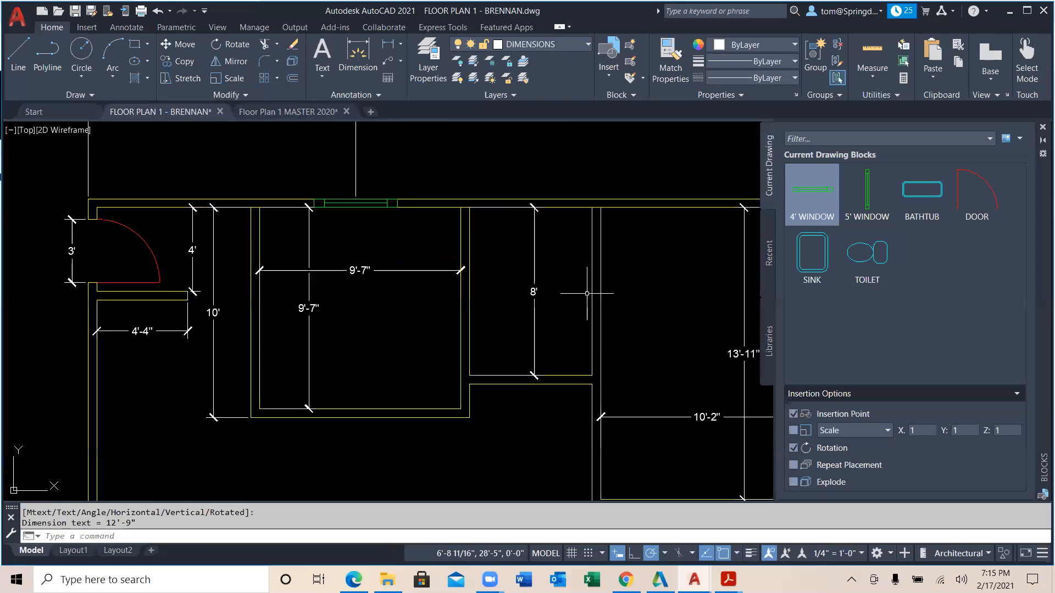
{"action": "scroll", "coordinate": [587, 293], "scroll_direction": "up", "scroll_amount": 2}
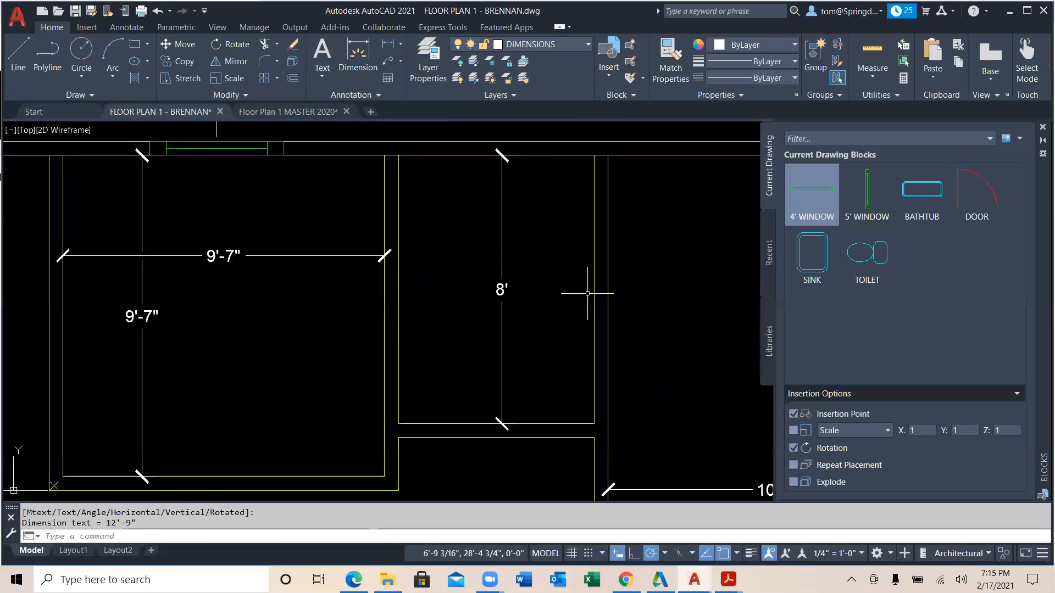
{"action": "left_click", "coordinate": [921, 192]}
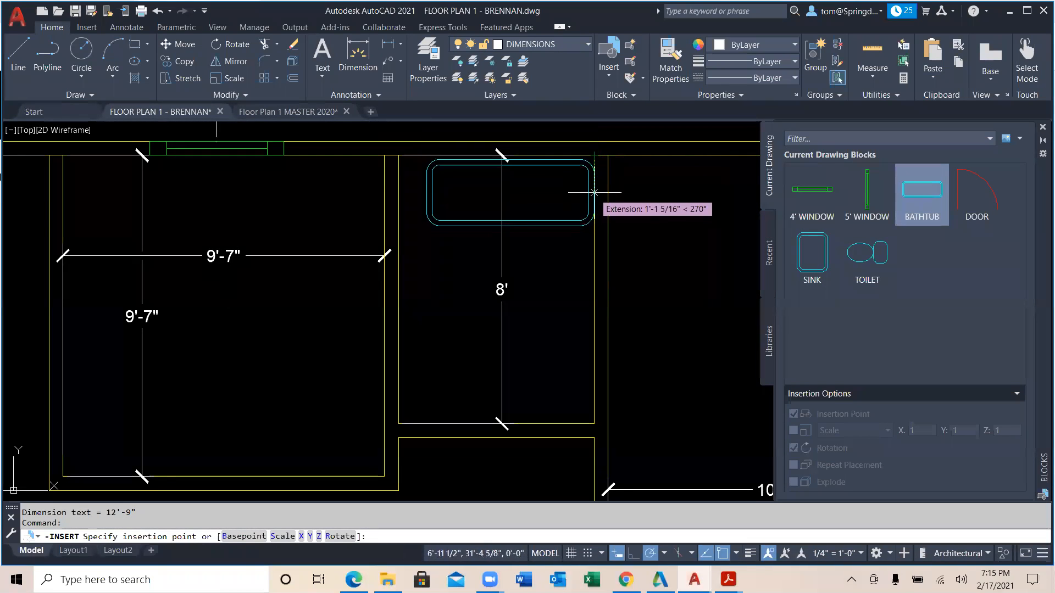
{"action": "left_click", "coordinate": [594, 192]}
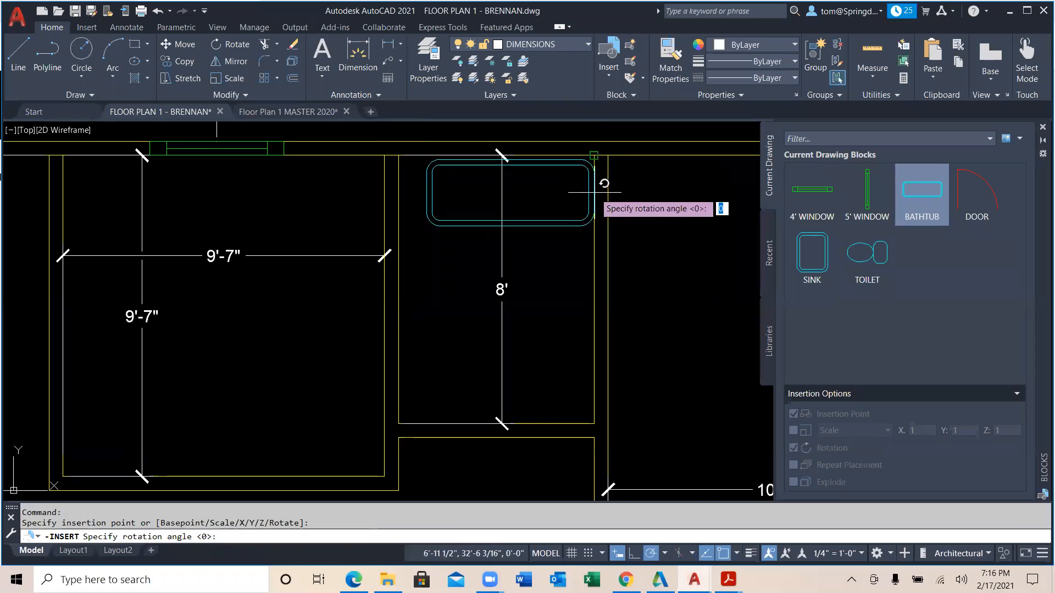
{"action": "left_click", "coordinate": [653, 184]}
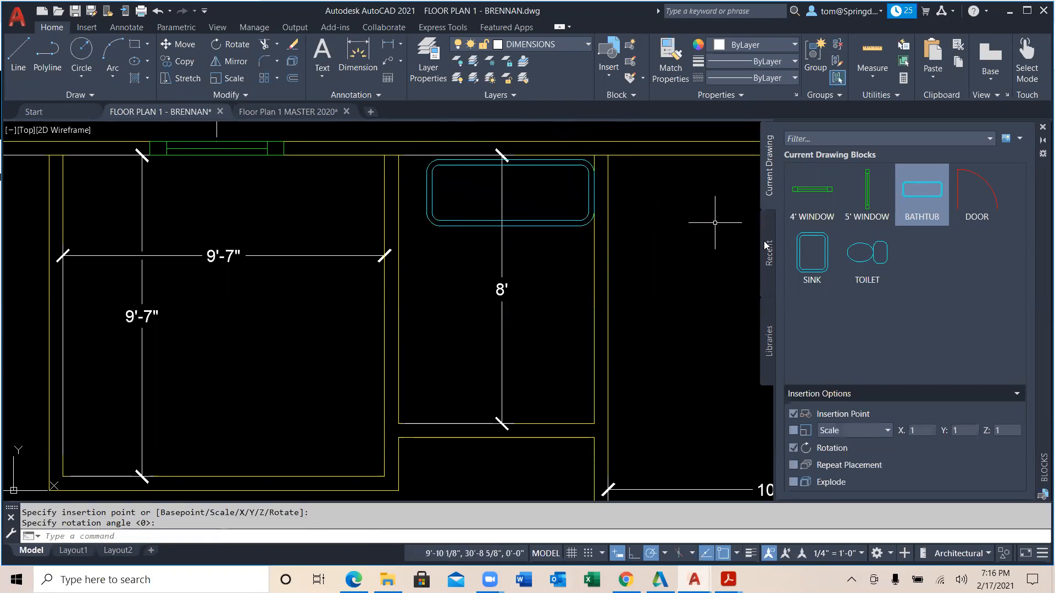
Insert the TOILET block against the bathroom's right wall near its lower end, and the SINK block between the toilet and the bathtub, both unrotated.
{"action": "left_click", "coordinate": [889, 258]}
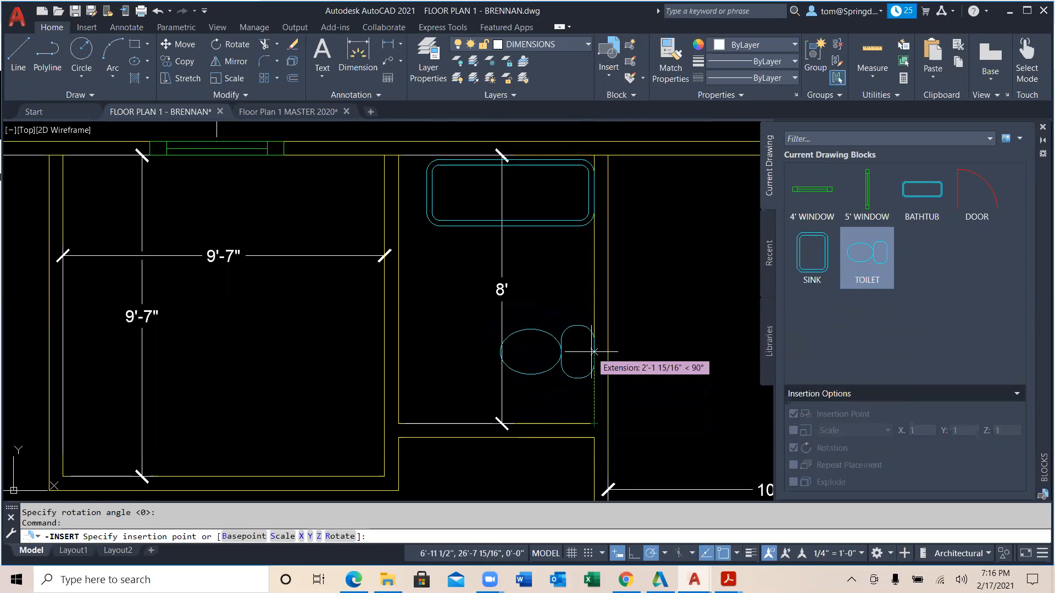
{"action": "left_click", "coordinate": [594, 351]}
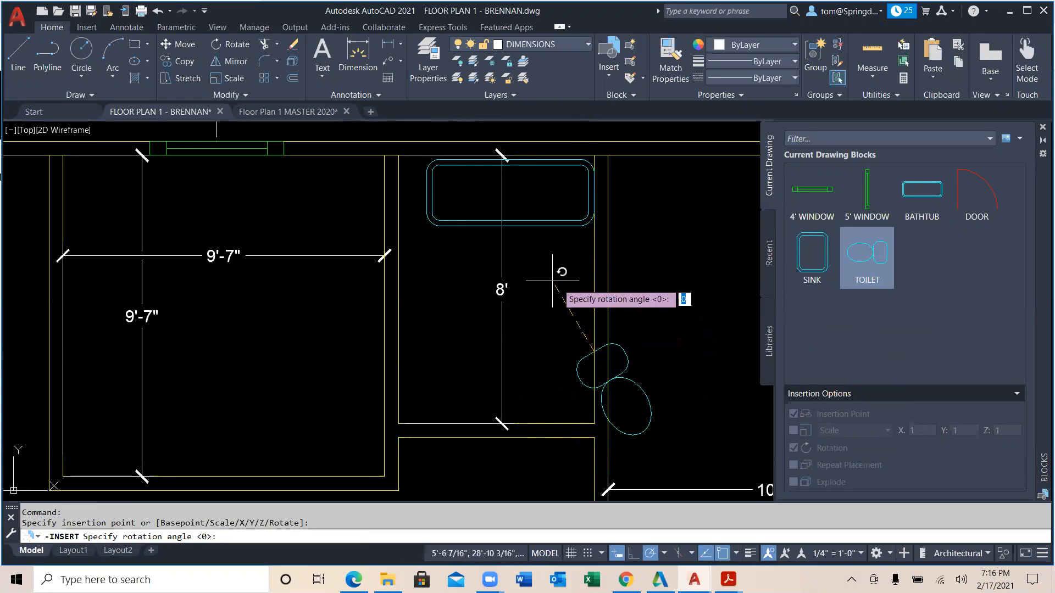
{"action": "left_click", "coordinate": [671, 337]}
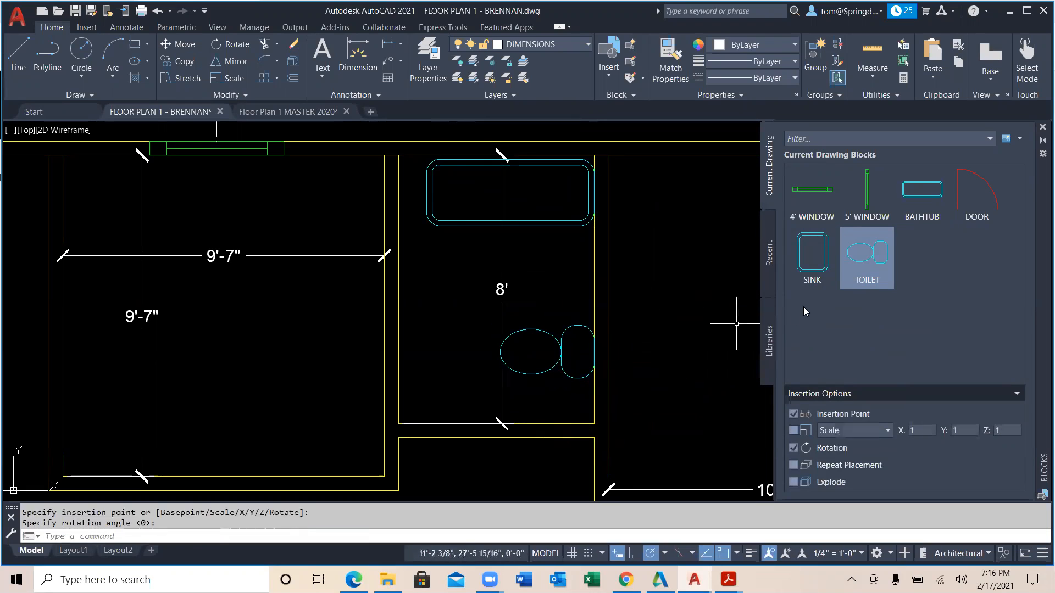
{"action": "left_click", "coordinate": [810, 263]}
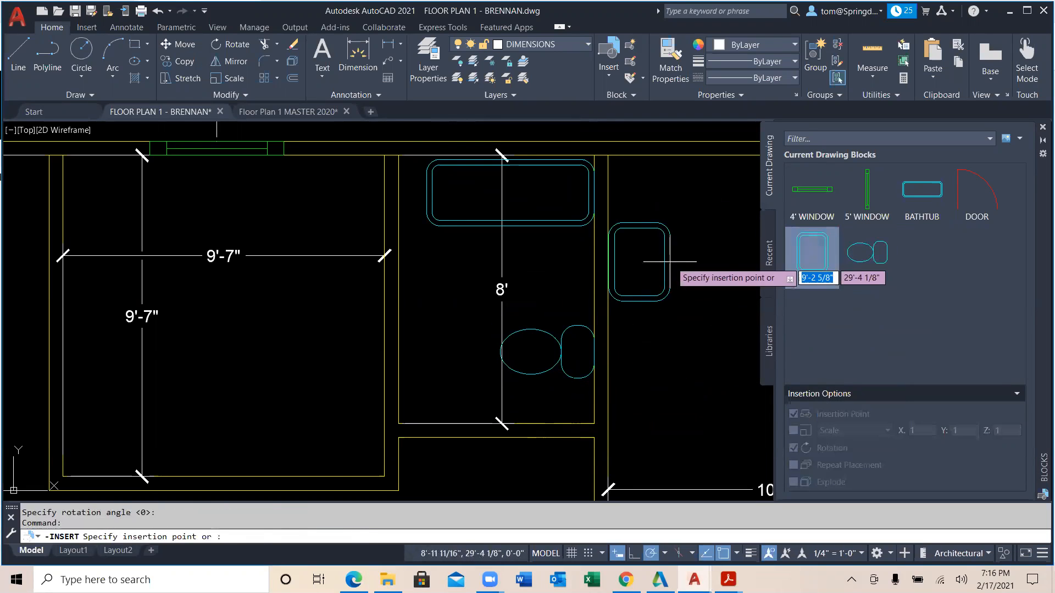
{"action": "left_click", "coordinate": [594, 278]}
{"action": "key", "text": "Escape"}
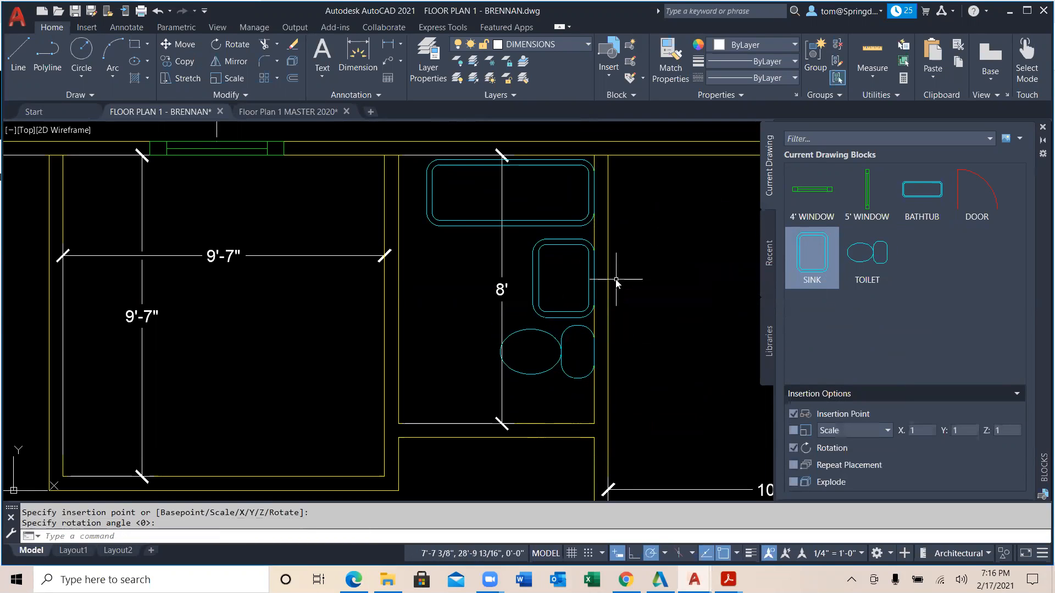
On the DOORS layer, insert the DOOR block unrotated on the bathroom's lower wall, 5'2" left of the room's lower-right inner corner.
{"action": "scroll", "coordinate": [641, 301], "scroll_direction": "down", "scroll_amount": 2}
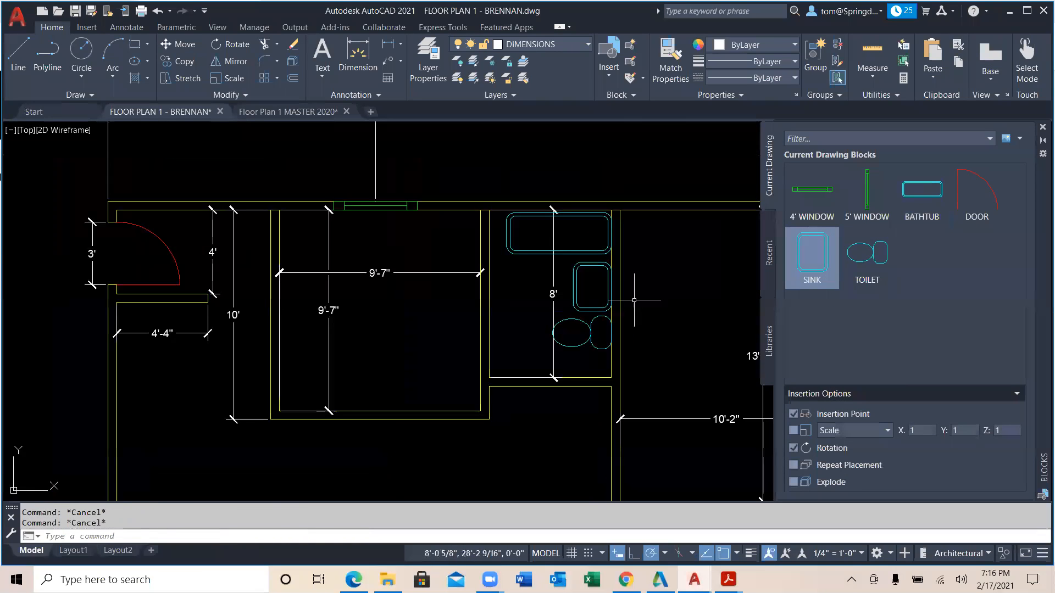
{"action": "scroll", "coordinate": [634, 300], "scroll_direction": "up", "scroll_amount": 4}
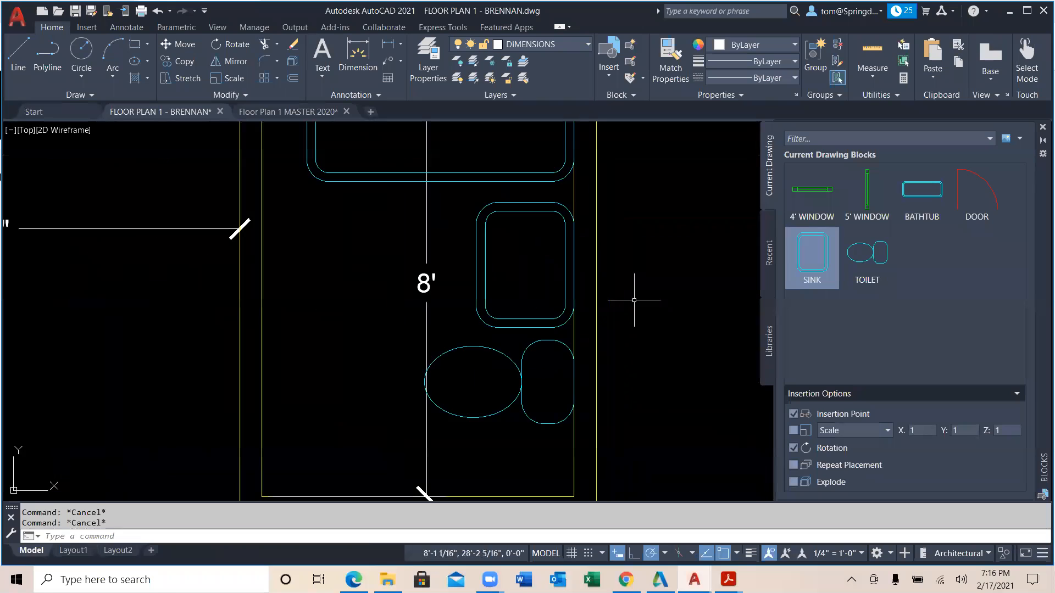
{"action": "scroll", "coordinate": [647, 251], "scroll_direction": "down", "scroll_amount": 6}
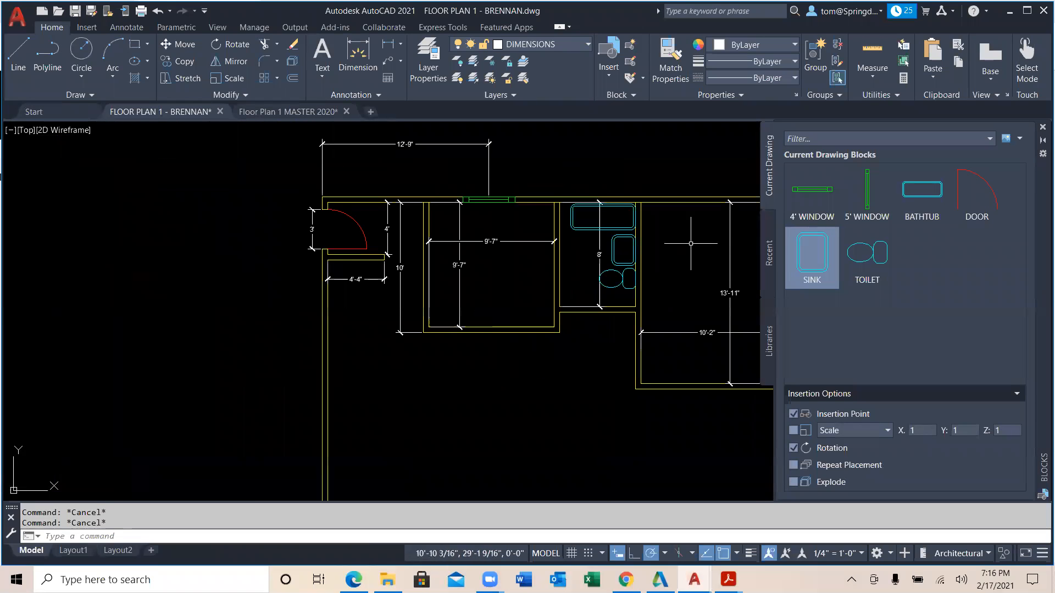
{"action": "left_click", "coordinate": [588, 45]}
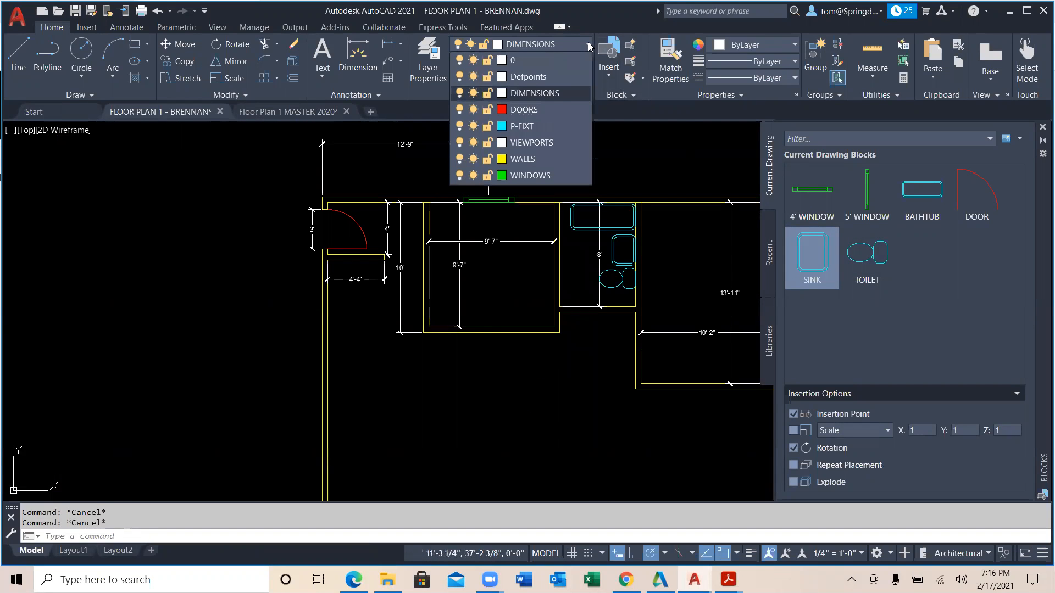
{"action": "left_click", "coordinate": [549, 110]}
{"action": "left_click", "coordinate": [982, 213]}
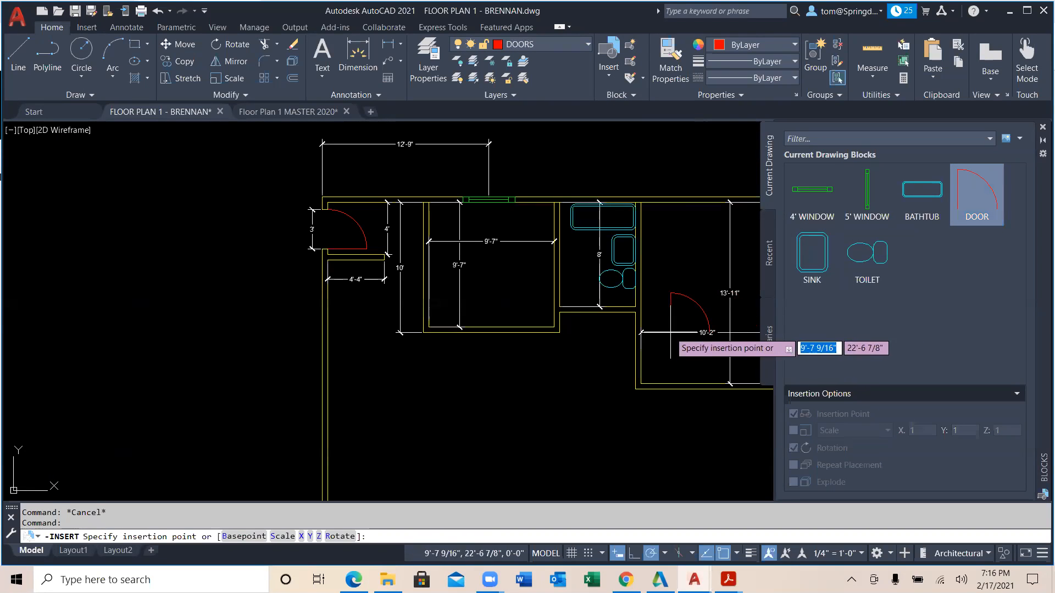
{"action": "scroll", "coordinate": [653, 341], "scroll_direction": "up", "scroll_amount": 5}
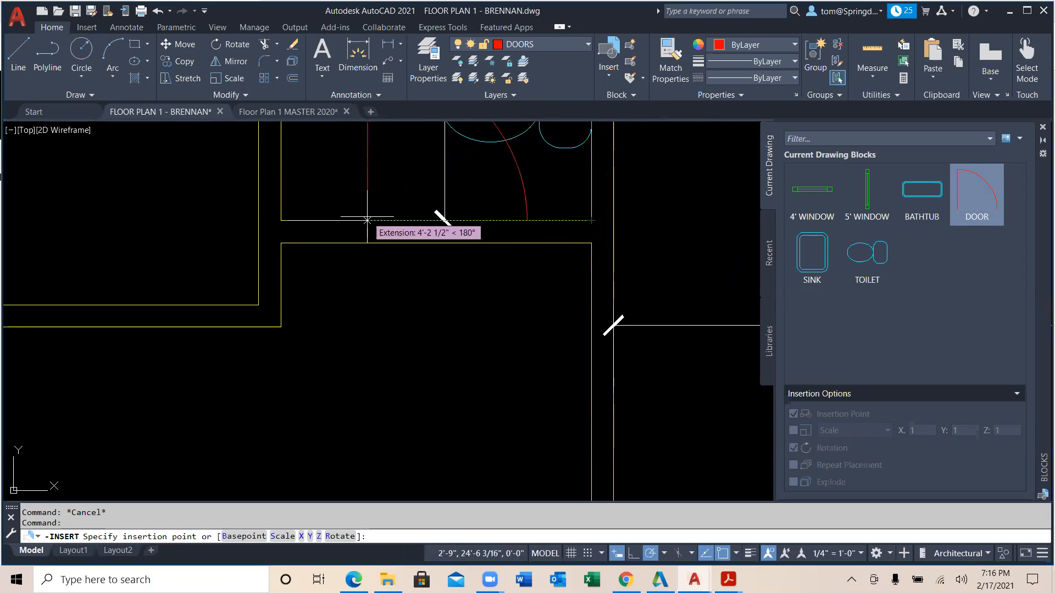
{"action": "type", "text": "5'2"}
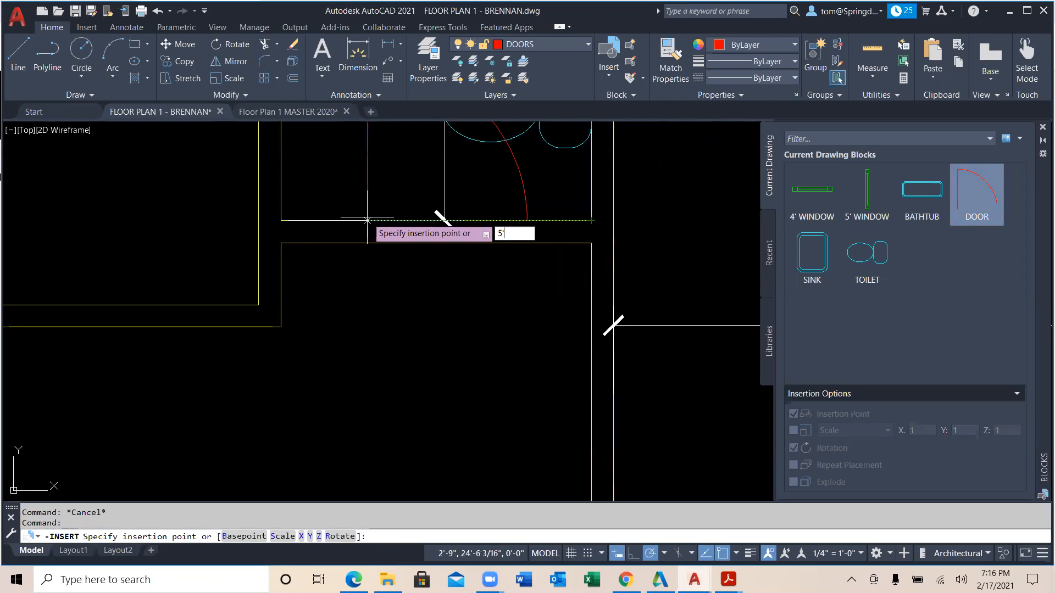
{"action": "key", "text": "Return"}
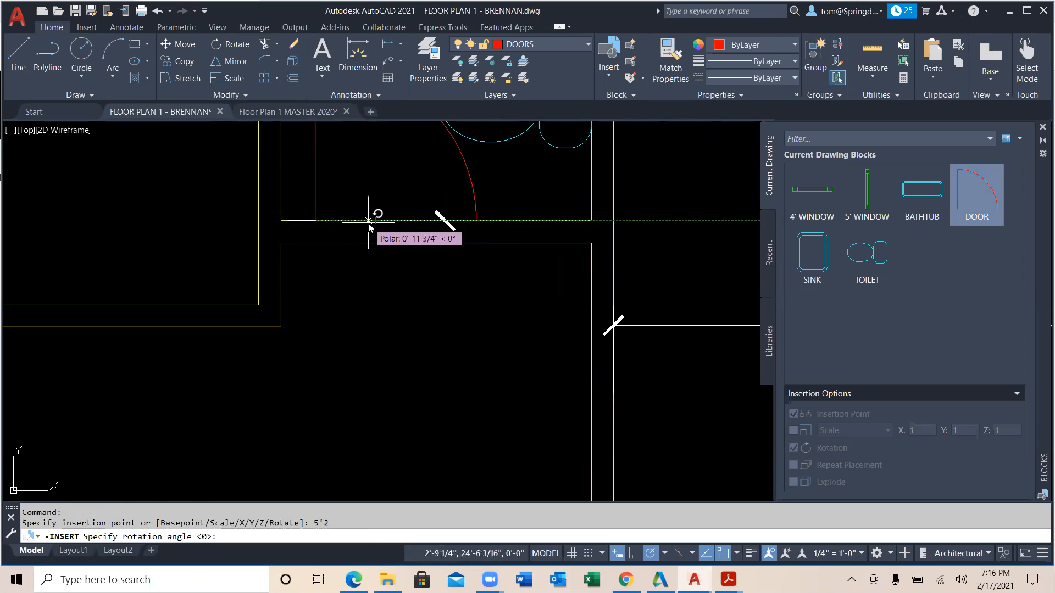
{"action": "key", "text": "Escape"}
On the WALLS layer, draw a jamb line across the bathroom's lower wall at the door's hinge point.
{"action": "scroll", "coordinate": [403, 266], "scroll_direction": "down", "scroll_amount": 4}
{"action": "scroll", "coordinate": [401, 263], "scroll_direction": "up", "scroll_amount": 2}
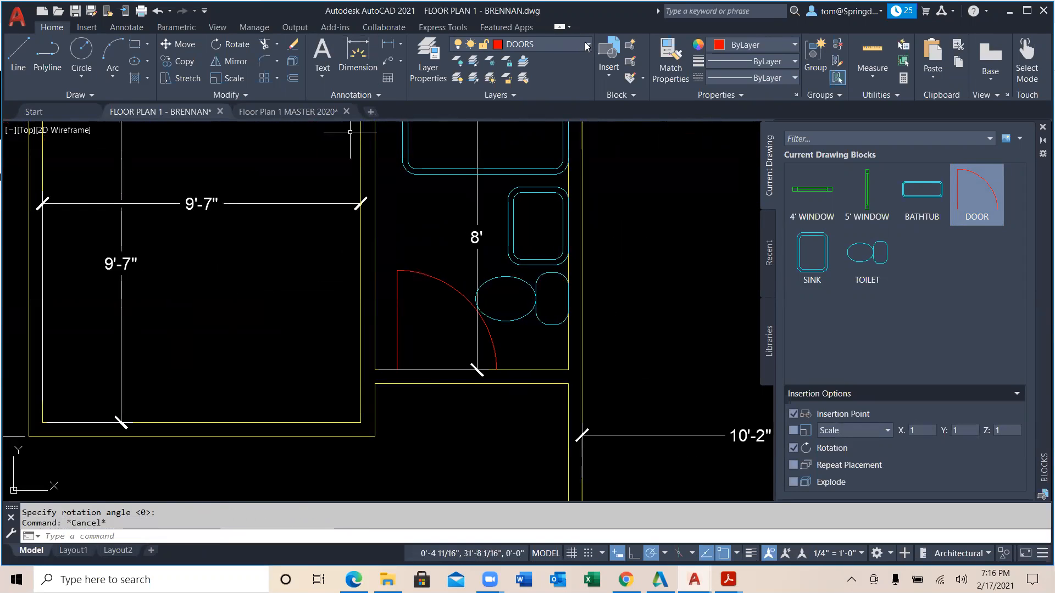
{"action": "left_click", "coordinate": [584, 45]}
{"action": "left_click", "coordinate": [557, 160]}
{"action": "left_click", "coordinate": [20, 60]}
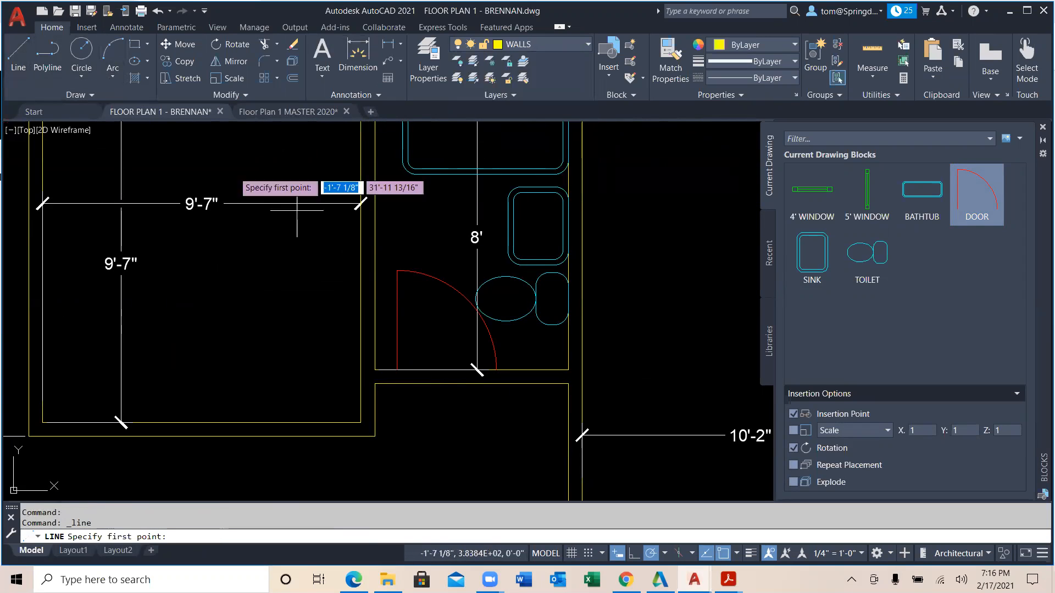
{"action": "left_click", "coordinate": [396, 369]}
{"action": "left_click", "coordinate": [397, 383]}
{"action": "key", "text": "Escape"}
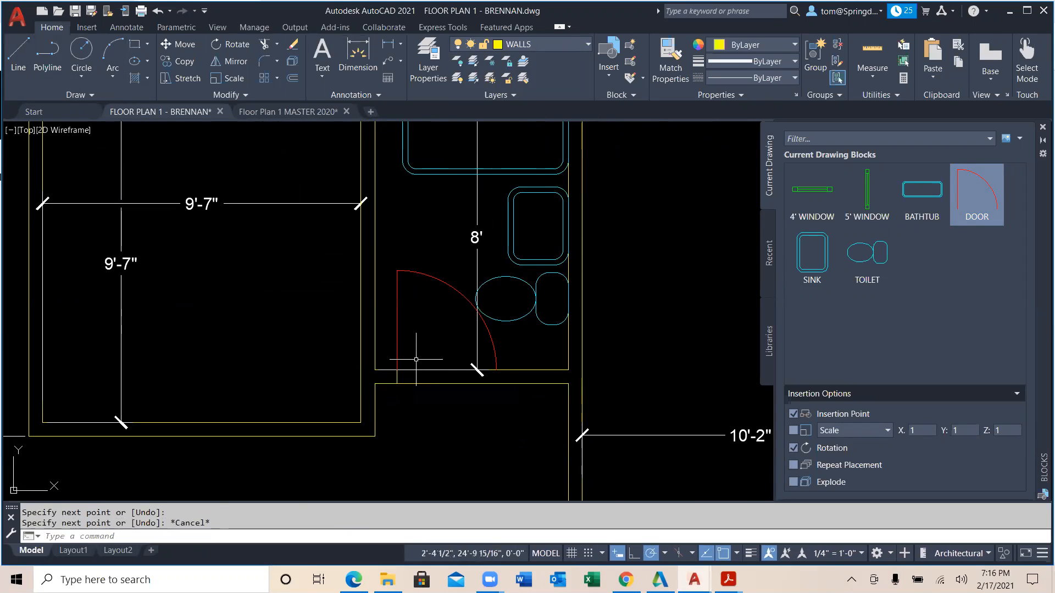
Draw a line across the wall thickness from the end of the bathroom door's swing arc to close the opening's free jamb.
{"action": "right_click", "coordinate": [419, 327]}
{"action": "left_click", "coordinate": [465, 337]}
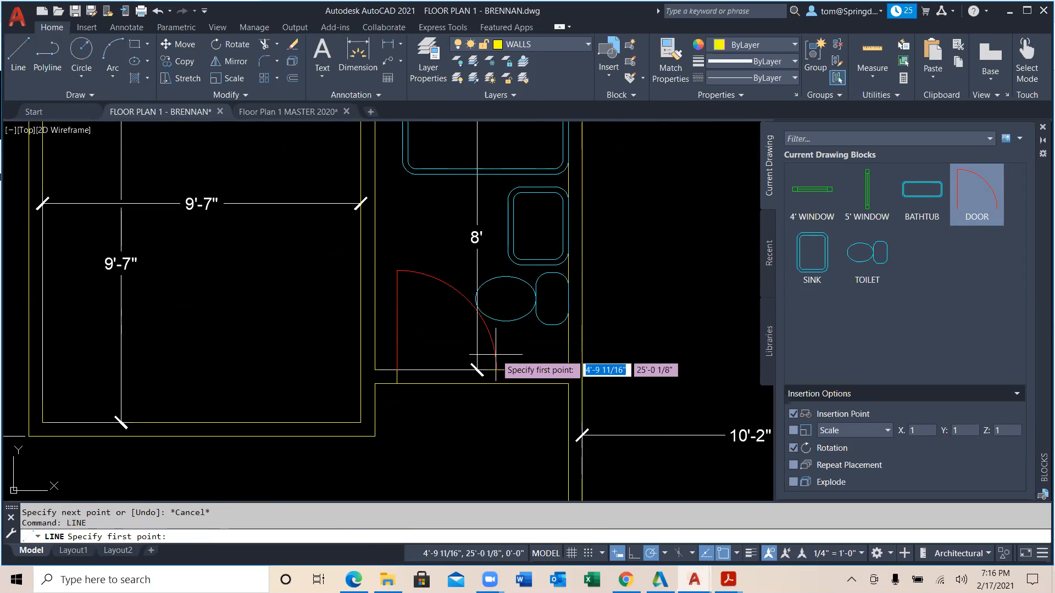
{"action": "left_click", "coordinate": [480, 374]}
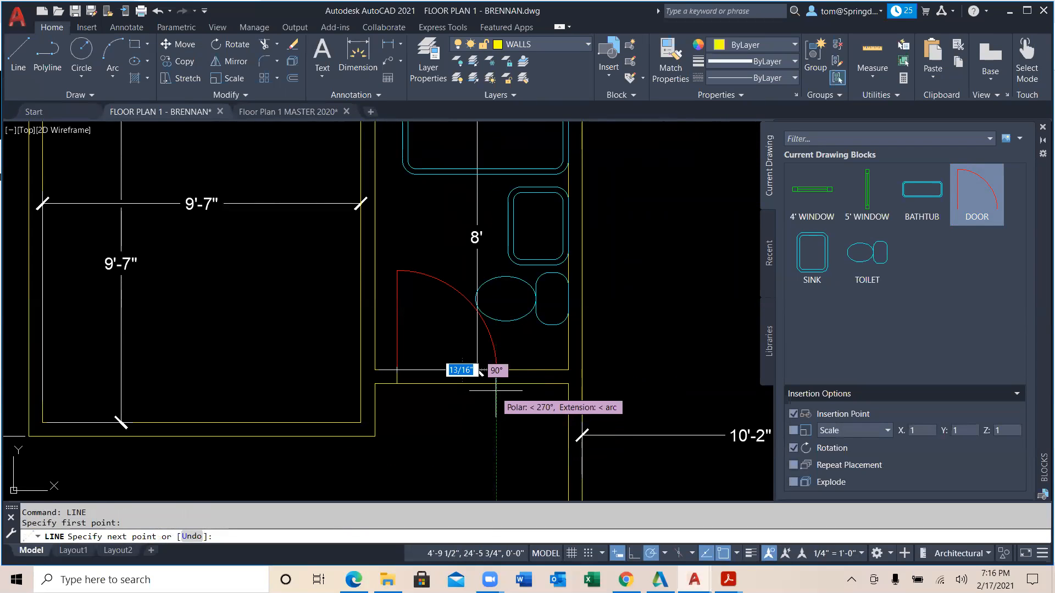
{"action": "scroll", "coordinate": [503, 387], "scroll_direction": "up", "scroll_amount": 5}
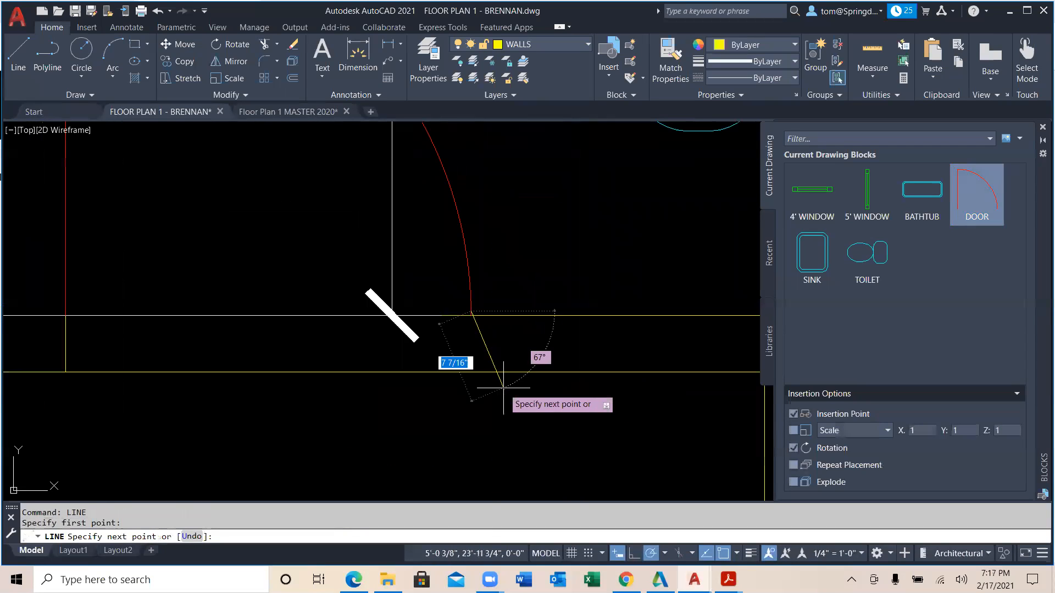
{"action": "left_click", "coordinate": [471, 372]}
{"action": "key", "text": "Escape"}
{"action": "scroll", "coordinate": [623, 278], "scroll_direction": "down", "scroll_amount": 2}
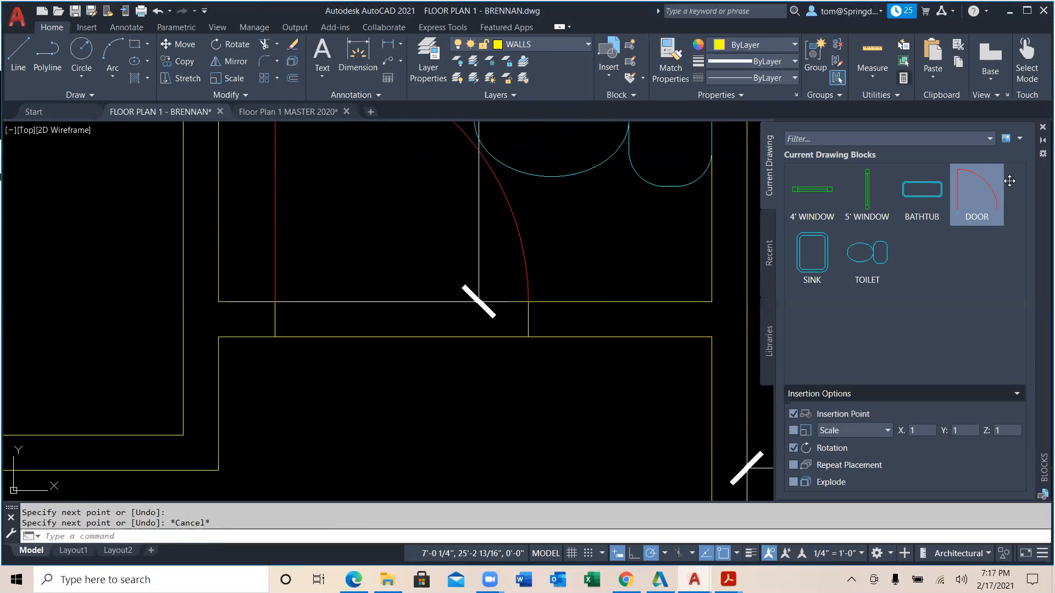
Open the QuickCalc calculator, look through its sections, calculate 5+6 and close the calculator.
{"action": "key", "text": "ctrl+8"}
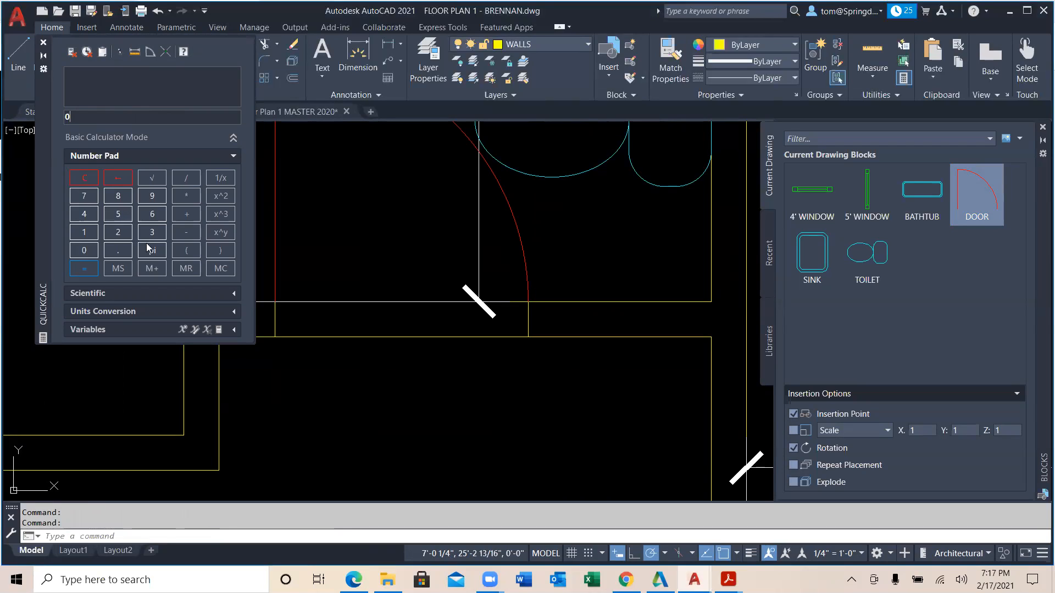
{"action": "left_click", "coordinate": [235, 295]}
{"action": "scroll", "coordinate": [233, 298], "scroll_direction": "down", "scroll_amount": 2}
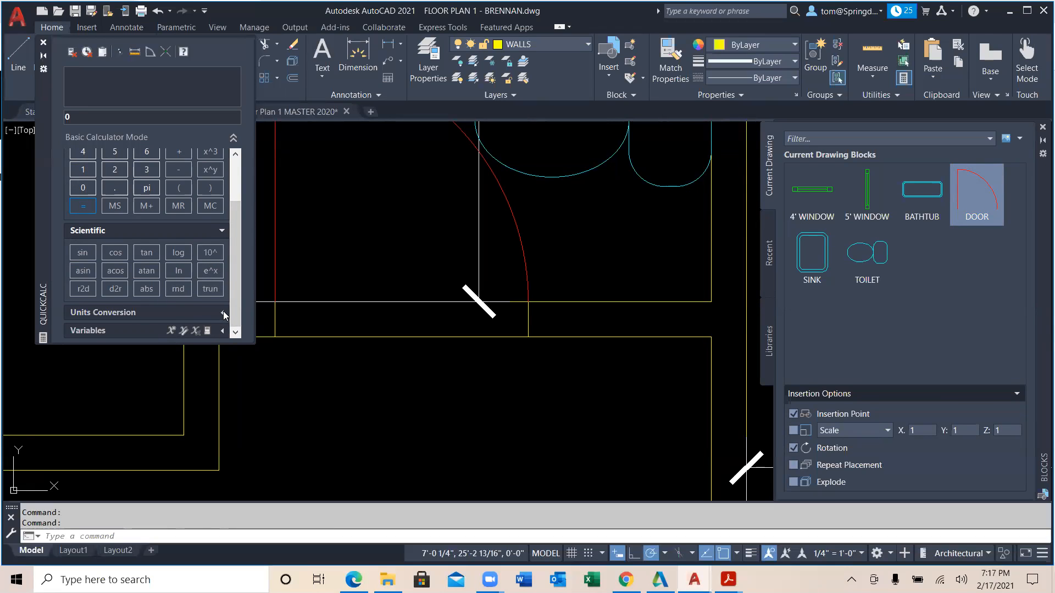
{"action": "left_click", "coordinate": [223, 233]}
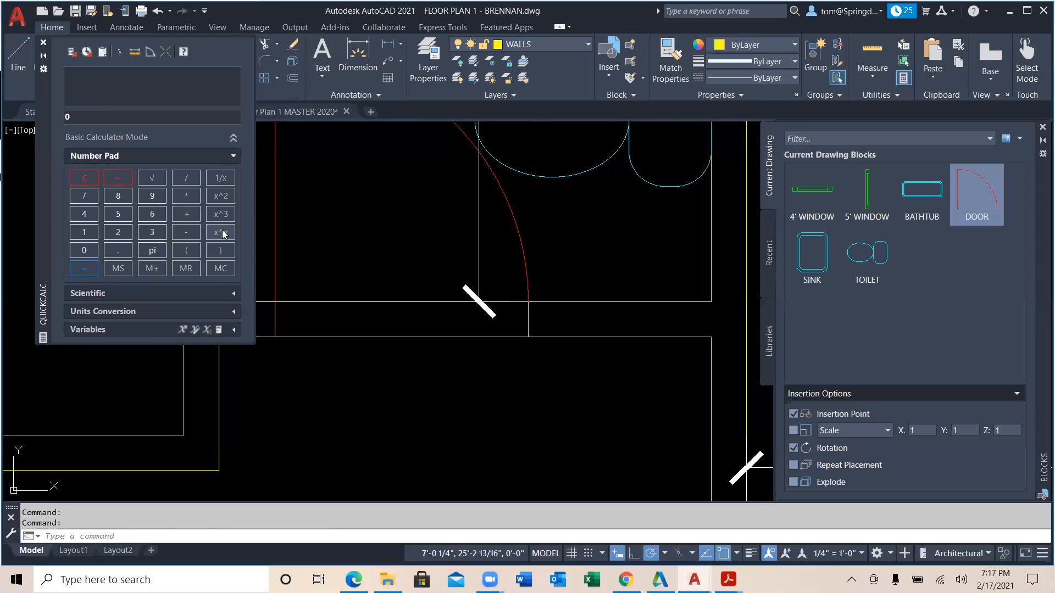
{"action": "left_click", "coordinate": [130, 217]}
{"action": "left_click", "coordinate": [187, 215]}
{"action": "left_click", "coordinate": [159, 214]}
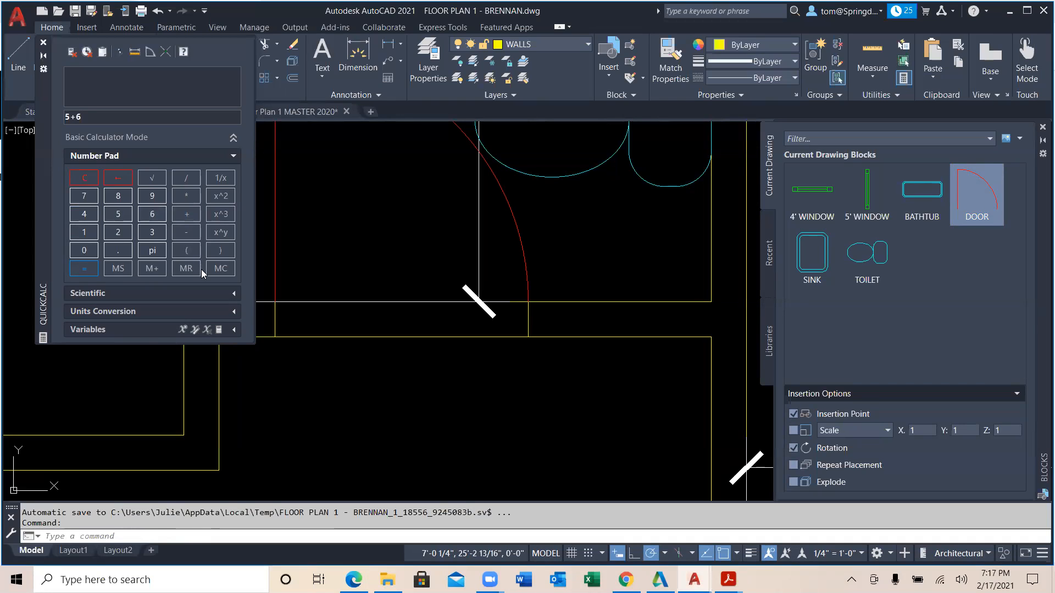
{"action": "left_click", "coordinate": [98, 267]}
{"action": "left_click", "coordinate": [42, 44]}
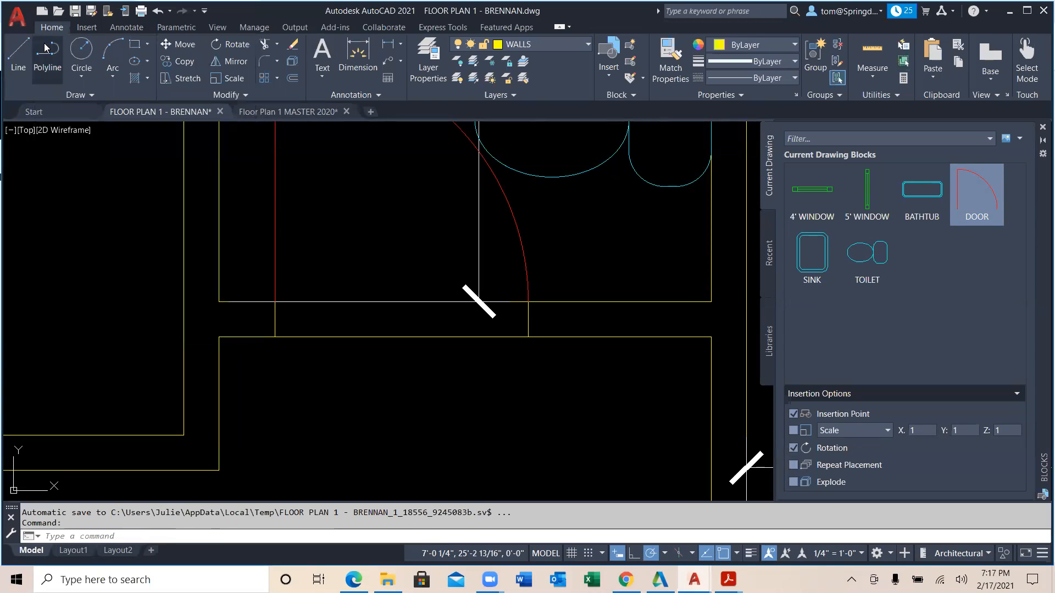
Trim away the two wall lines between the jambs of the bathroom door opening.
{"action": "scroll", "coordinate": [546, 438], "scroll_direction": "down", "scroll_amount": 3}
{"action": "middle_click_drag", "start_coordinate": [546, 438], "coordinate": [550, 383]}
{"action": "scroll", "coordinate": [543, 377], "scroll_direction": "up", "scroll_amount": 2}
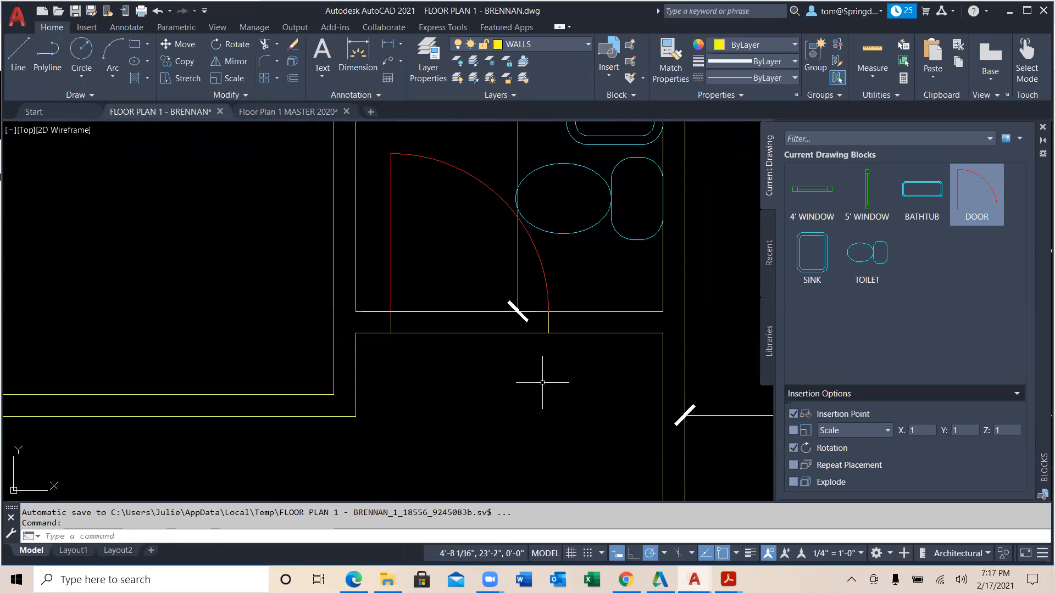
{"action": "left_click", "coordinate": [266, 43]}
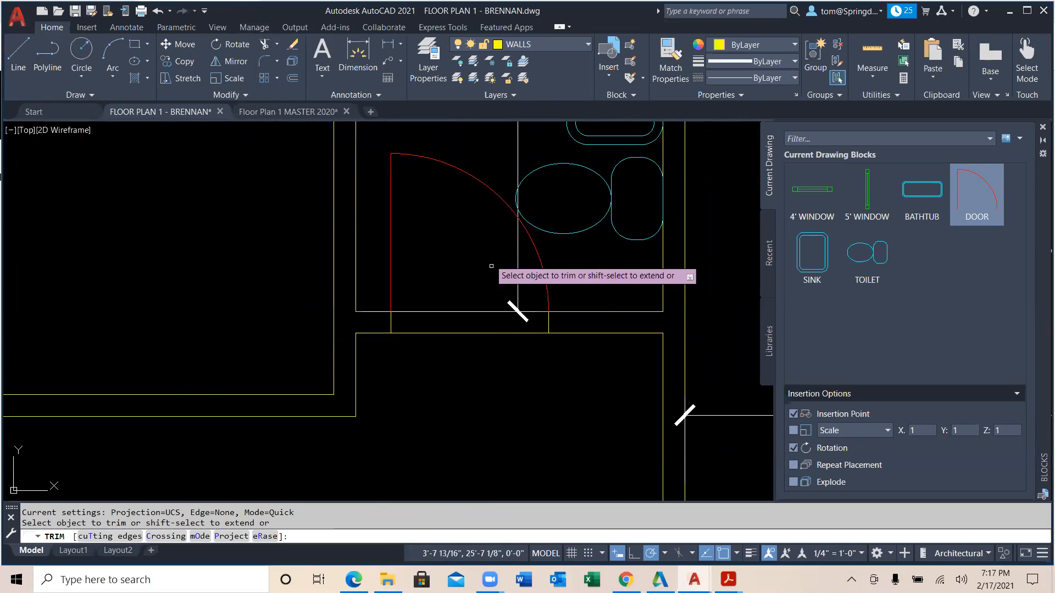
{"action": "mouse_move", "coordinate": [555, 326]}
{"action": "left_mouse_down"}
{"action": "mouse_move", "coordinate": [542, 342]}
{"action": "mouse_move", "coordinate": [547, 353]}
{"action": "left_mouse_up"}
{"action": "key", "text": "Escape"}
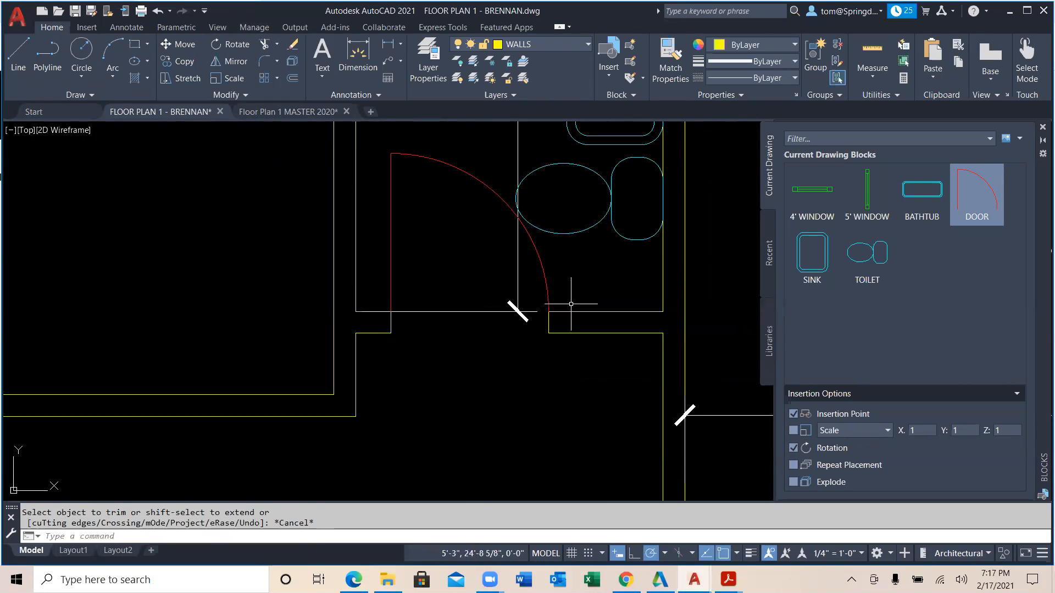
Stretch the lower extension line origin of the bathroom's 8' dimension to the inside corner beside the toilet.
{"action": "left_click", "coordinate": [519, 311]}
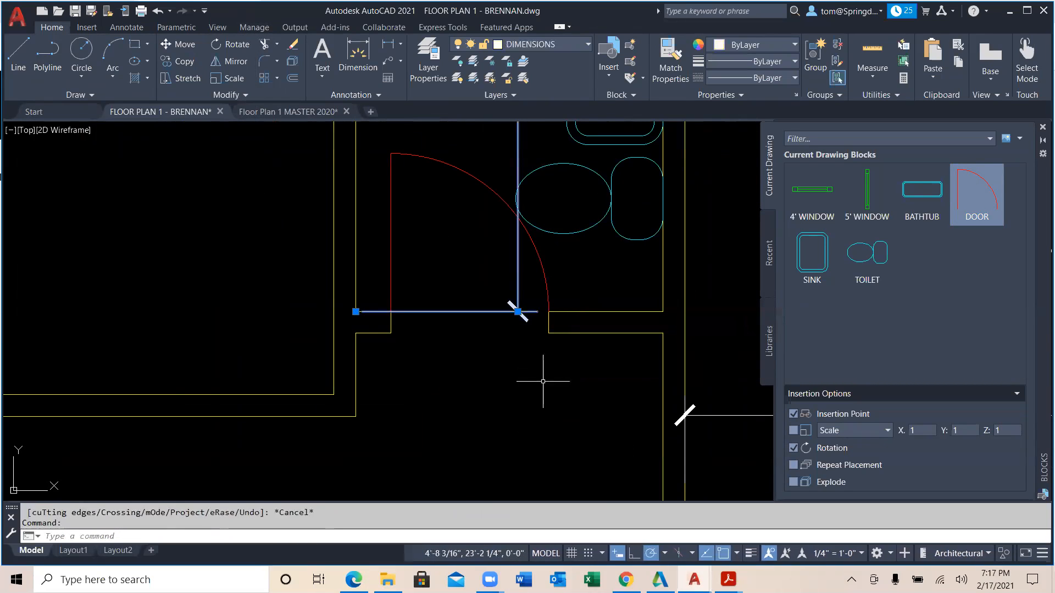
{"action": "scroll", "coordinate": [543, 381], "scroll_direction": "down", "scroll_amount": 4}
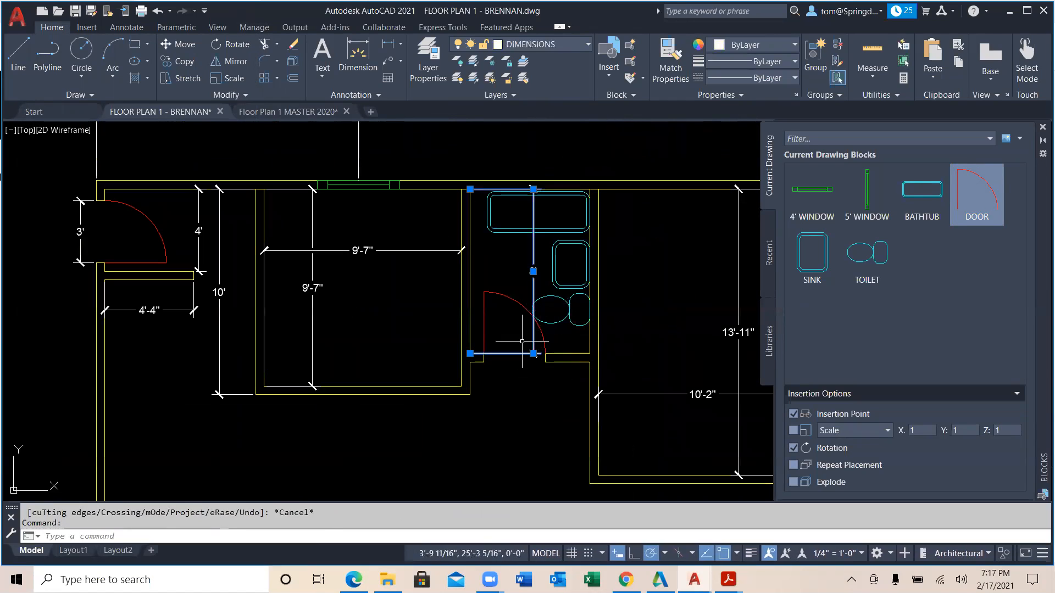
{"action": "left_click", "coordinate": [469, 353]}
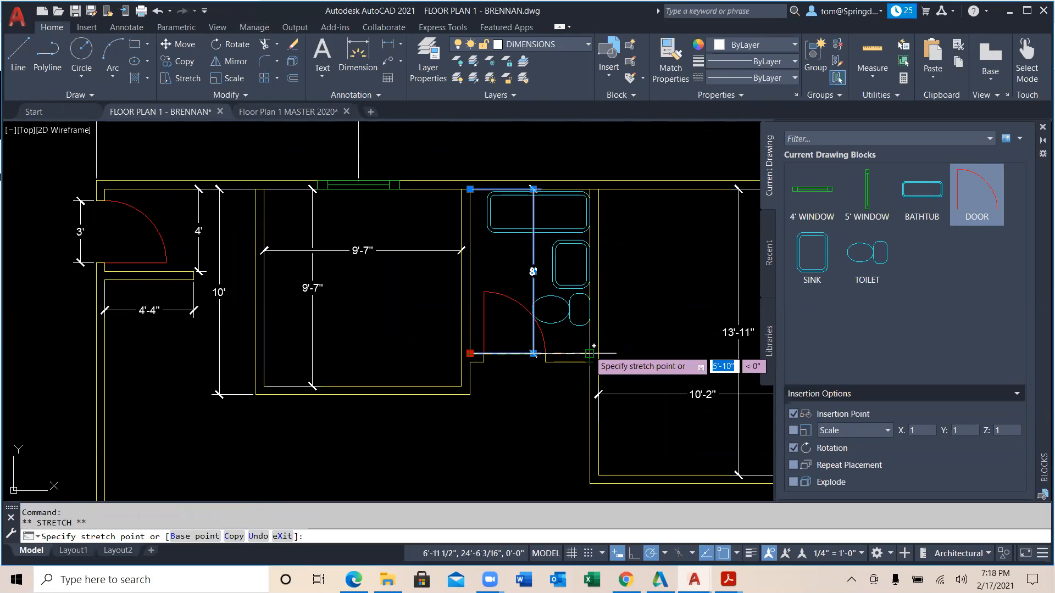
{"action": "key", "text": "Escape"}
{"action": "key", "text": "Escape"}
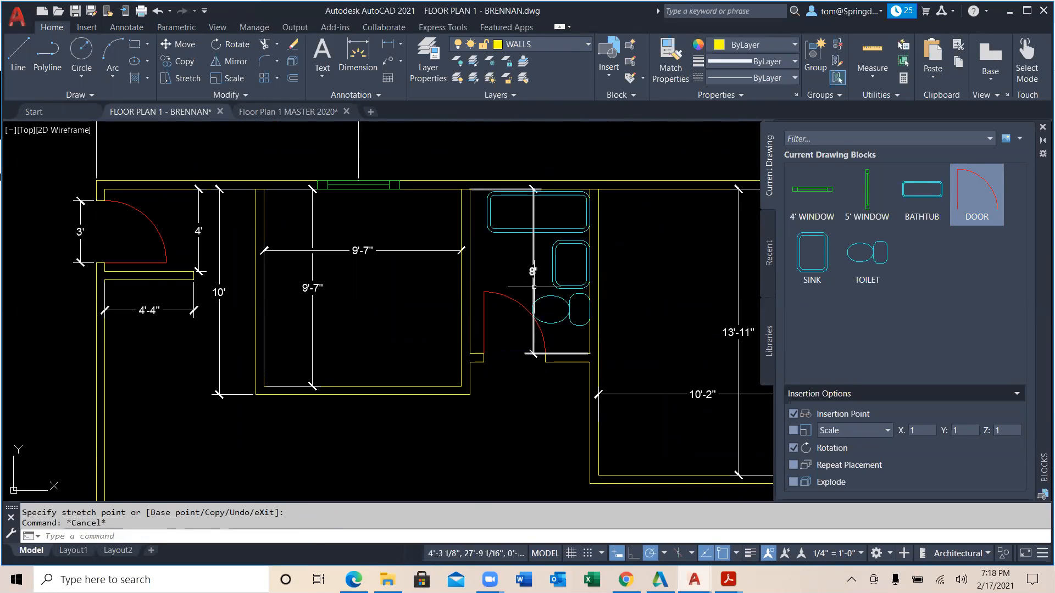
Shift the bathroom's 8' dimension line slightly toward the sink and toilet, in line with the door opening's jamb.
{"action": "left_click", "coordinate": [533, 286]}
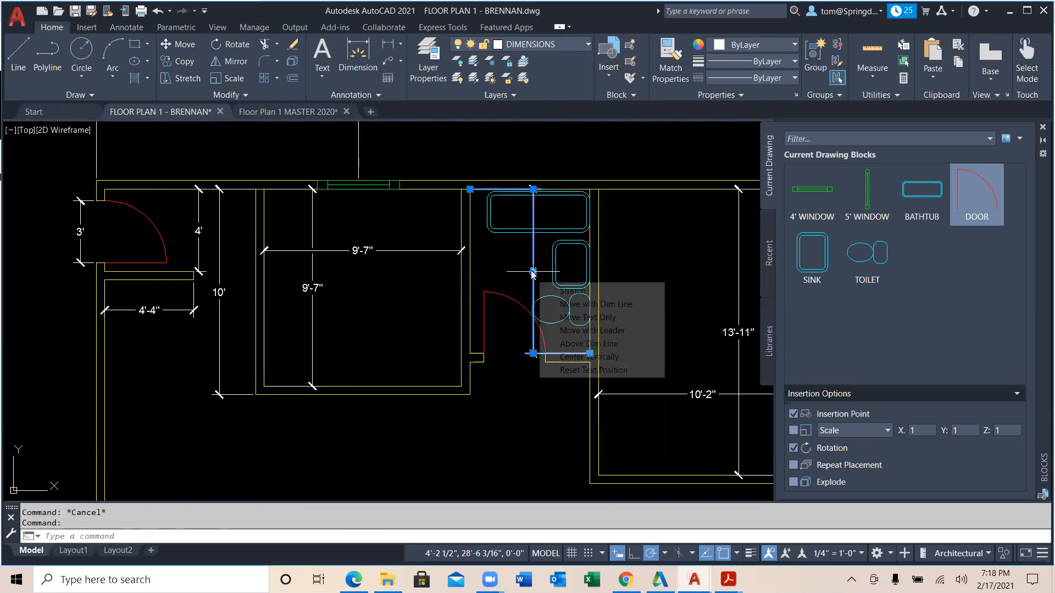
{"action": "left_click", "coordinate": [532, 271]}
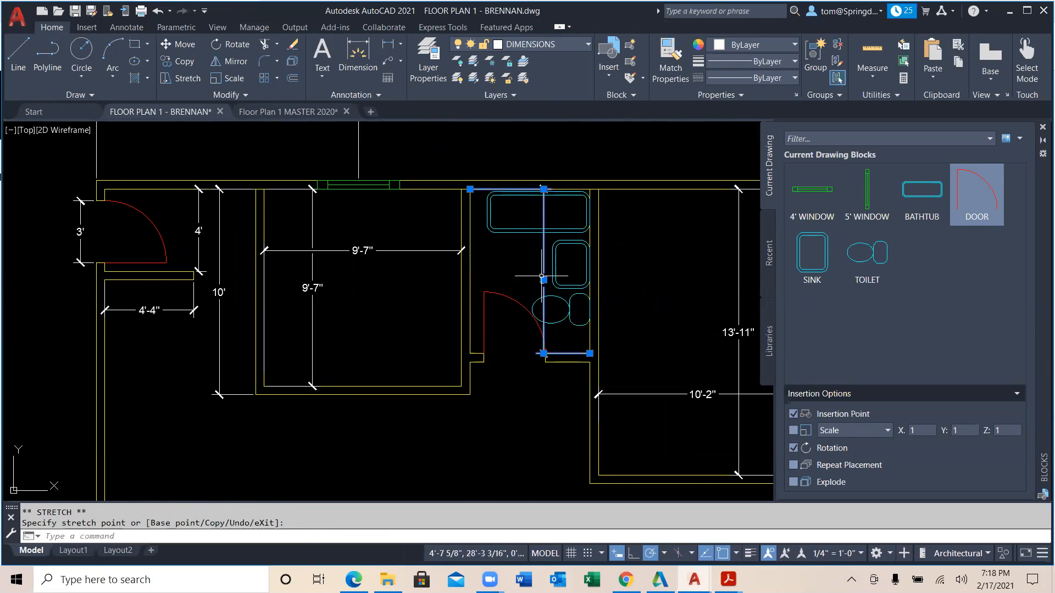
{"action": "key", "text": "Escape"}
{"action": "key", "text": "Escape"}
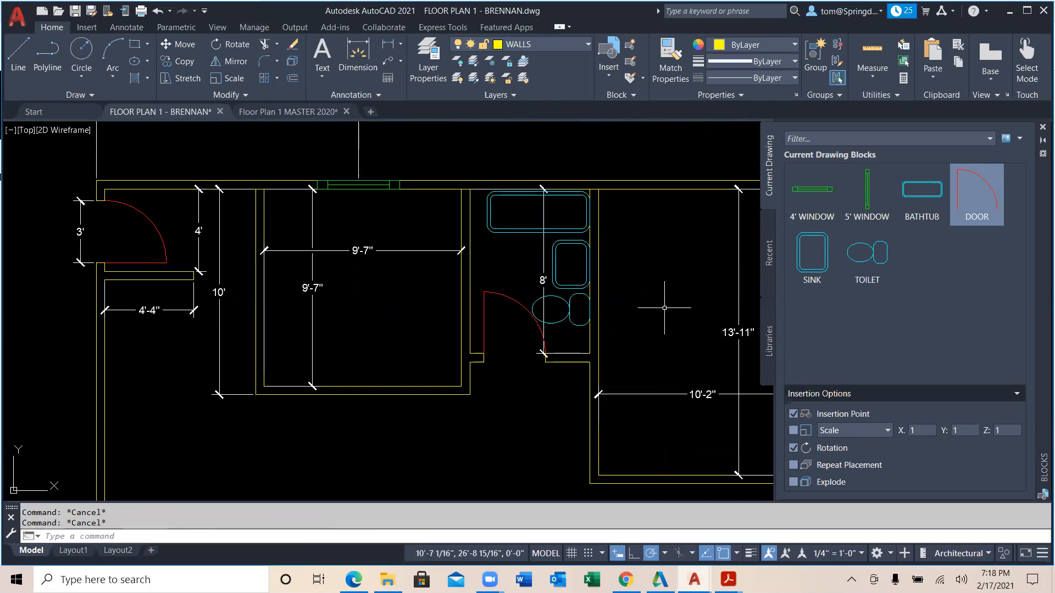
{"action": "scroll", "coordinate": [664, 308], "scroll_direction": "down", "scroll_amount": 4}
{"action": "scroll", "coordinate": [664, 308], "scroll_direction": "up", "scroll_amount": 2}
{"action": "middle_click_drag", "start_coordinate": [664, 308], "coordinate": [563, 190]}
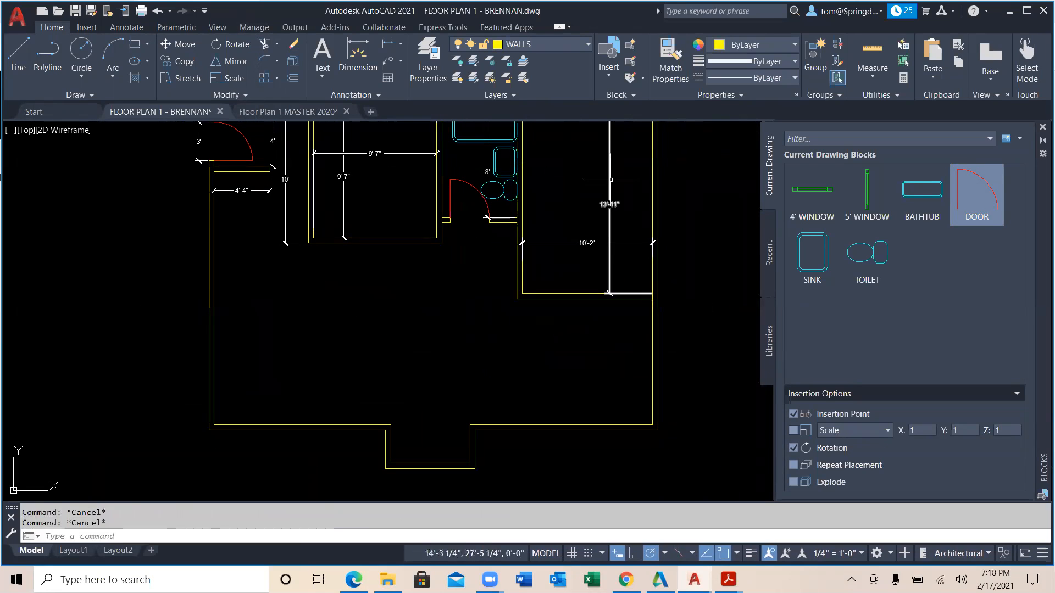
{"action": "scroll", "coordinate": [584, 292], "scroll_direction": "down", "scroll_amount": 4}
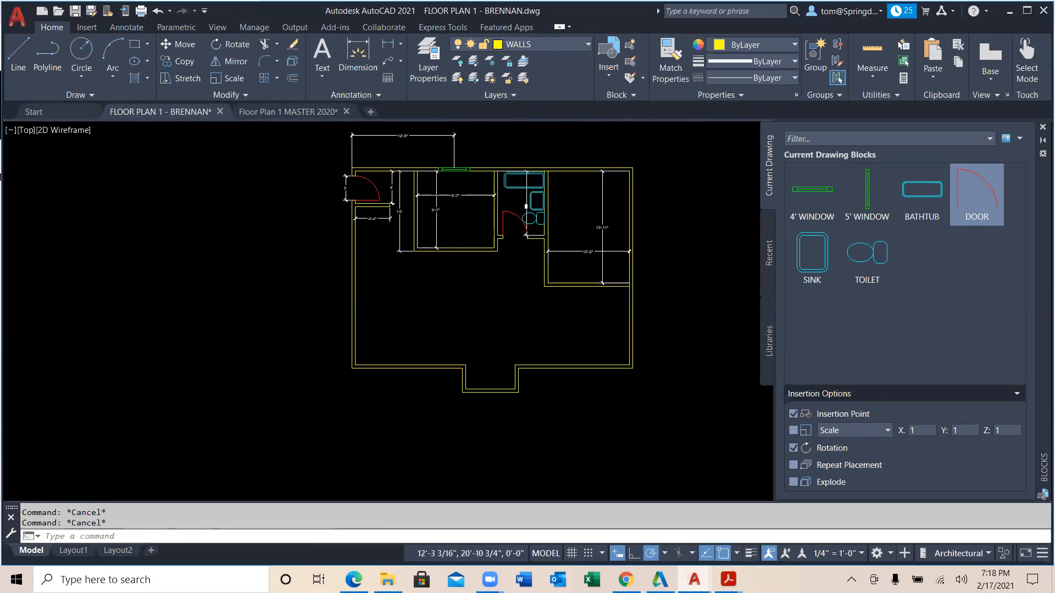
{"action": "scroll", "coordinate": [584, 291], "scroll_direction": "up", "scroll_amount": 2}
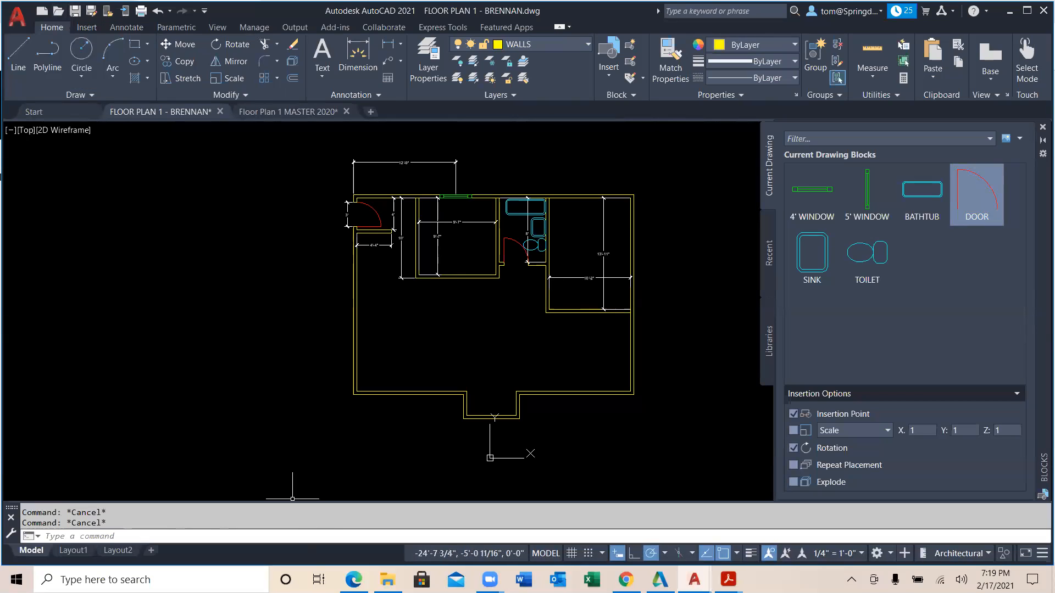
Open Drawing I.dwg from the CAD for Construction - Spring 2021 folder in File Explorer and show it in model space.
{"action": "left_click", "coordinate": [387, 580]}
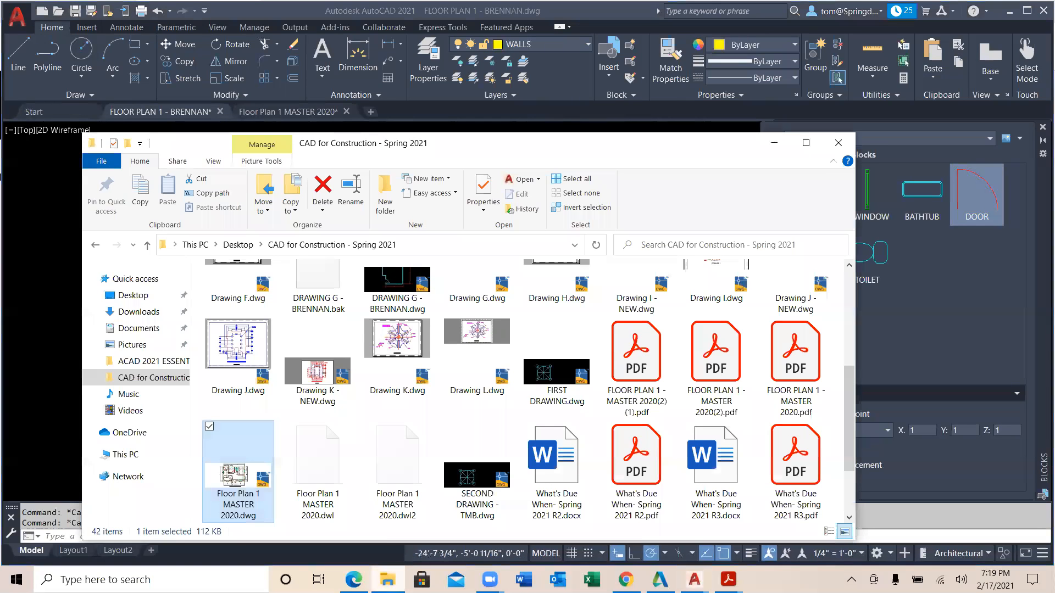
{"action": "scroll", "coordinate": [471, 431], "scroll_direction": "up", "scroll_amount": 1}
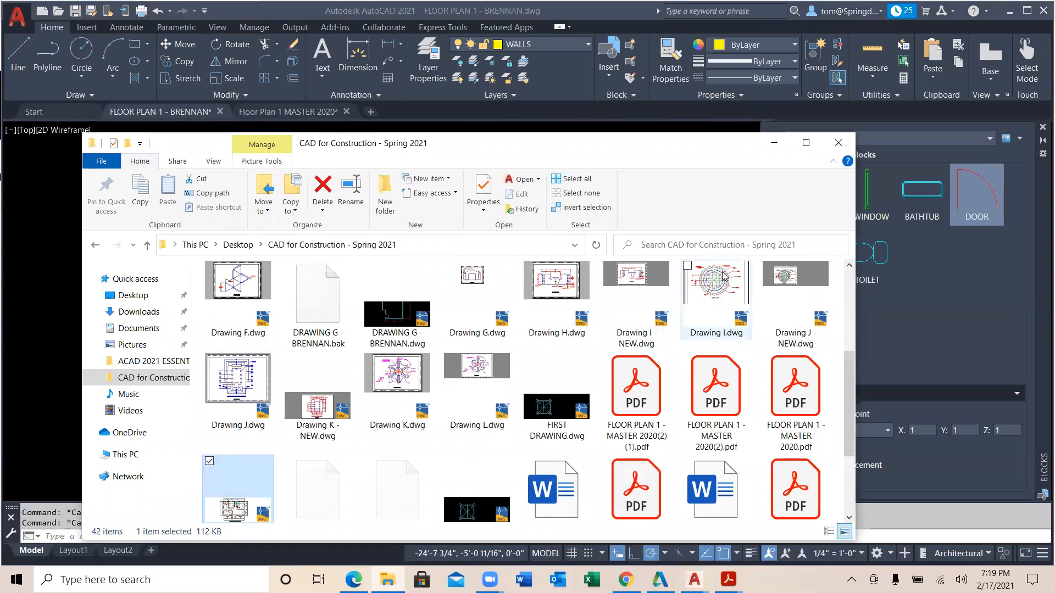
{"action": "double_click", "coordinate": [713, 297]}
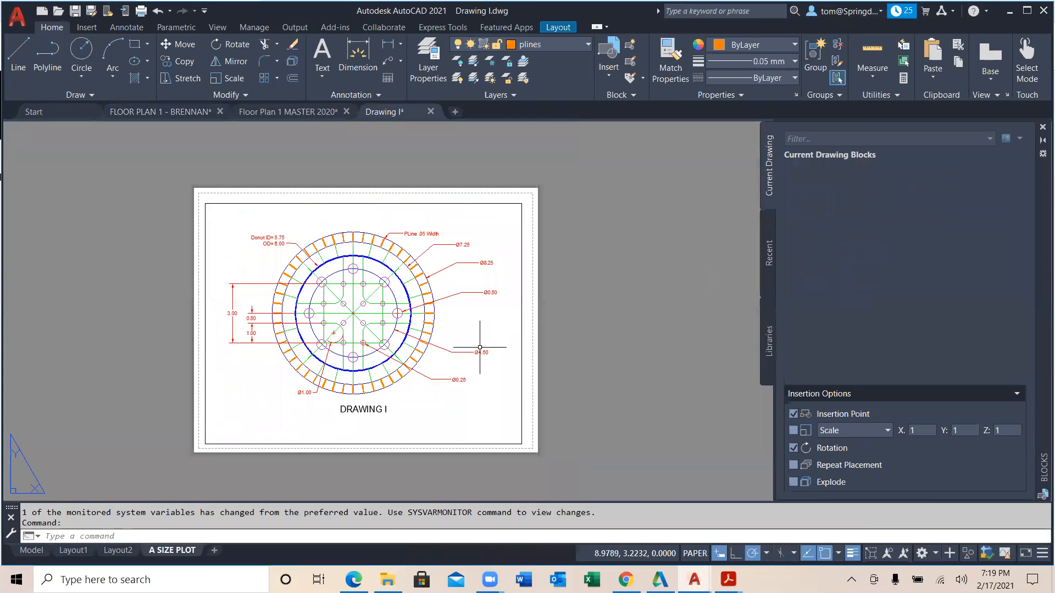
{"action": "scroll", "coordinate": [480, 347], "scroll_direction": "down", "scroll_amount": 2}
{"action": "scroll", "coordinate": [462, 328], "scroll_direction": "up", "scroll_amount": 4}
{"action": "middle_click_drag", "start_coordinate": [462, 328], "coordinate": [524, 327]}
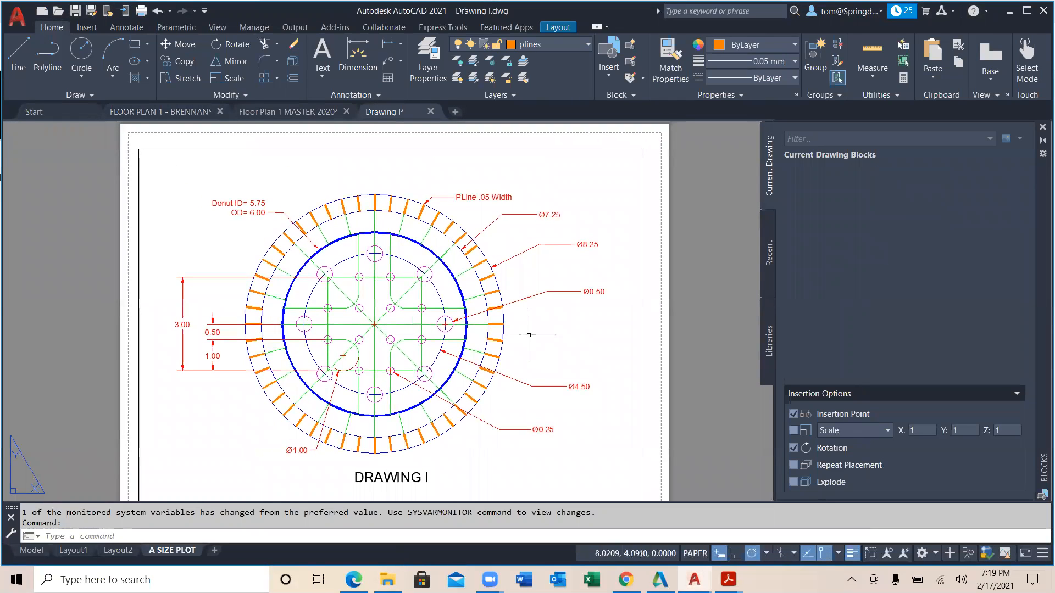
{"action": "left_click", "coordinate": [38, 554]}
{"action": "middle_click_drag", "start_coordinate": [528, 402], "coordinate": [667, 385]}
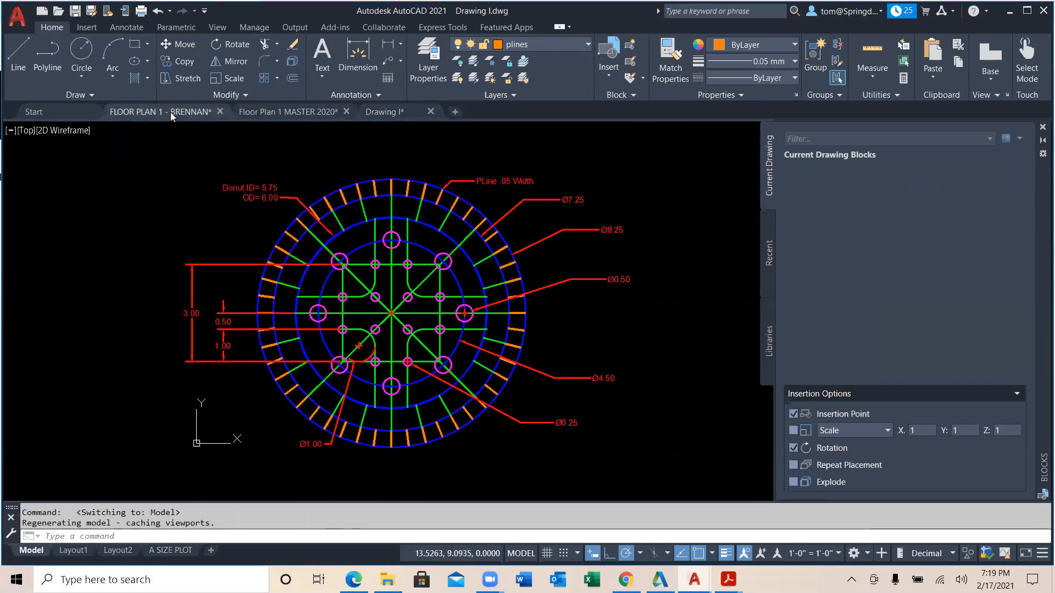
In the FLOOR PLAN 1 - BRENNAN drawing, close the Blocks palette and reopen it with the INSERT command.
{"action": "left_click", "coordinate": [171, 112]}
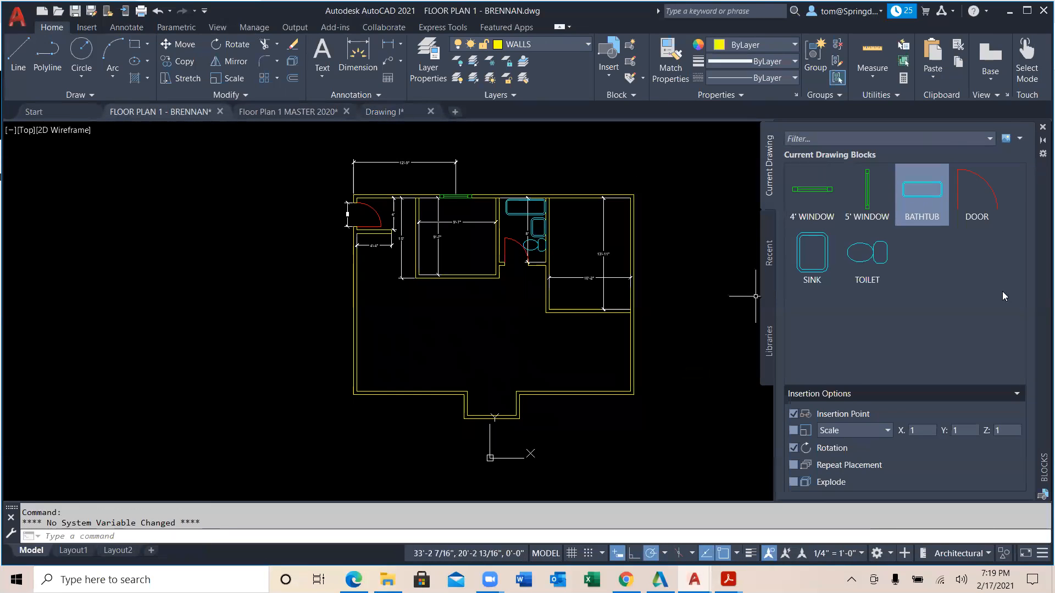
{"action": "left_click", "coordinate": [888, 308]}
{"action": "left_click", "coordinate": [1040, 129]}
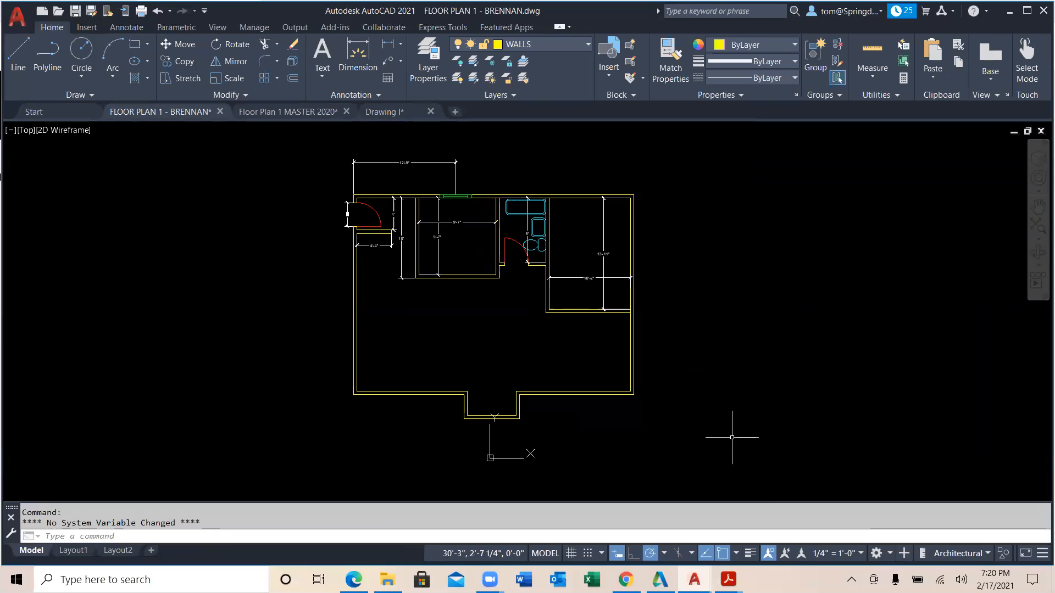
{"action": "type", "text": "I"}
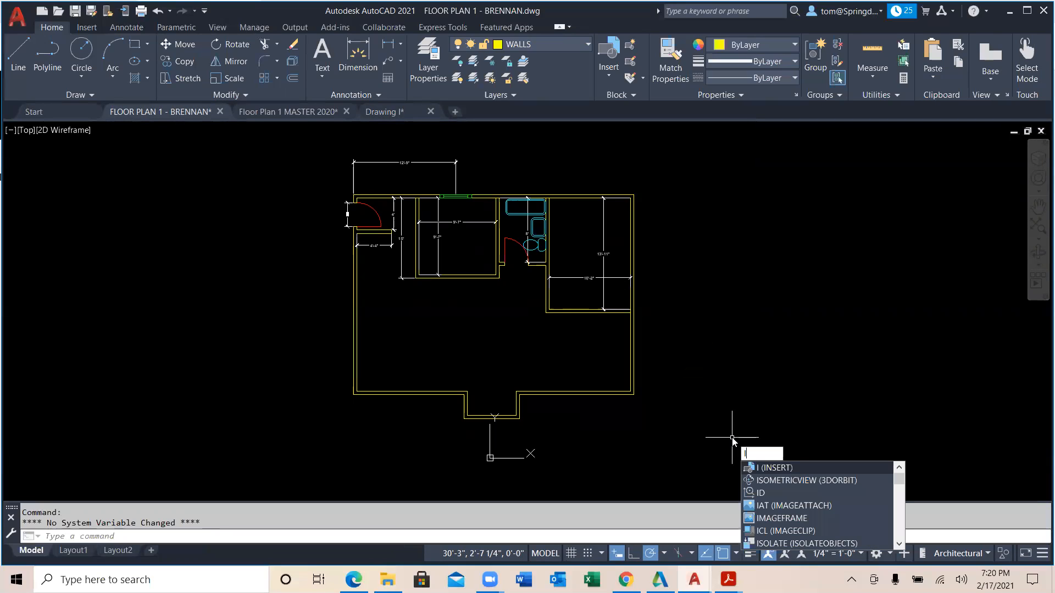
{"action": "left_click", "coordinate": [791, 471]}
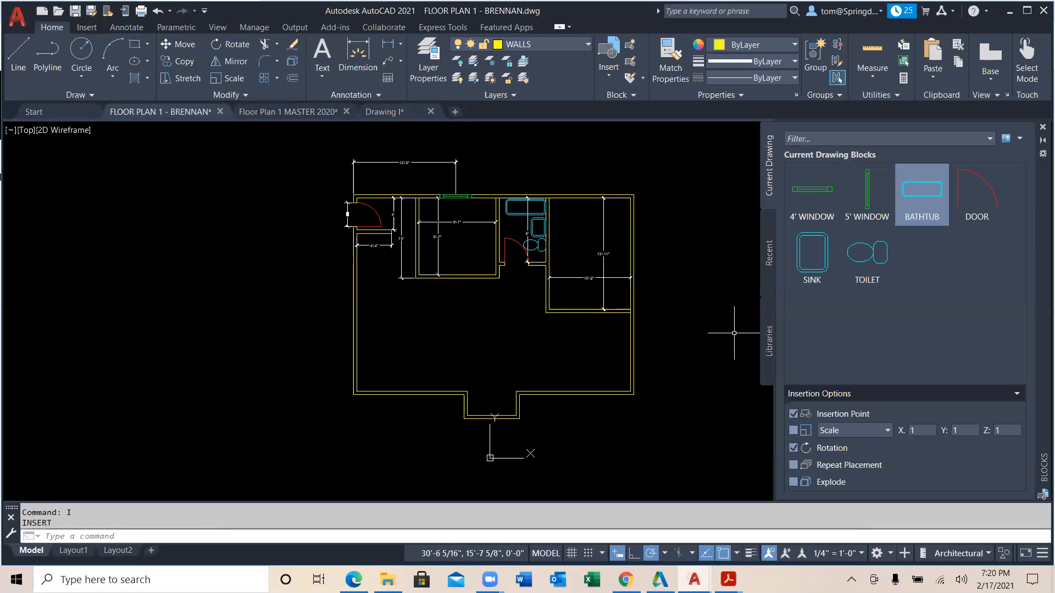
Turn off the lineweight display in Drawing I.
{"action": "left_click", "coordinate": [384, 112]}
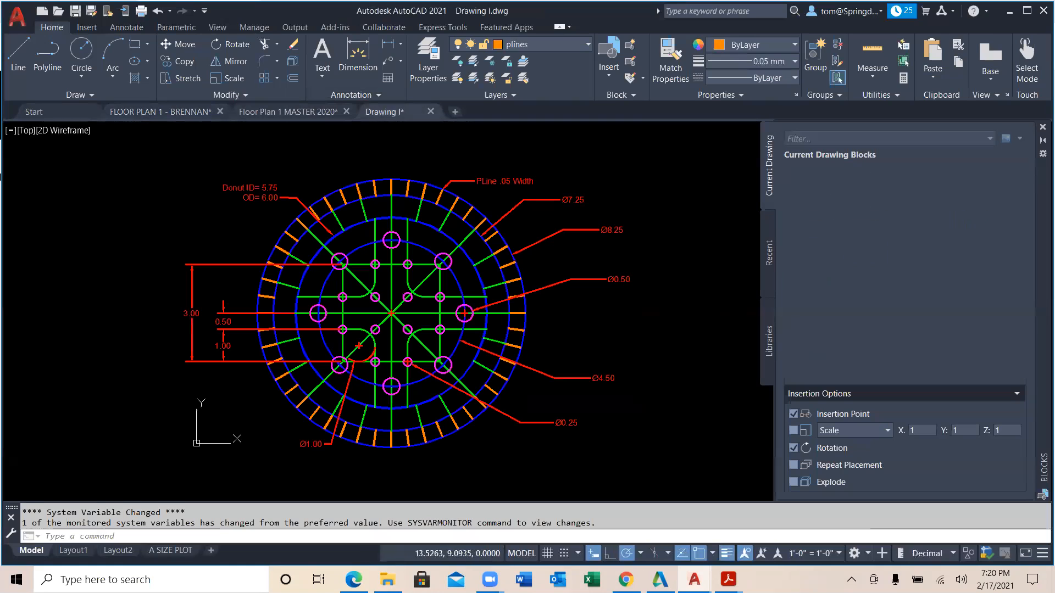
{"action": "left_click", "coordinate": [726, 553]}
{"action": "scroll", "coordinate": [649, 363], "scroll_direction": "up", "scroll_amount": 2}
{"action": "mouse_move", "coordinate": [648, 357]}
{"action": "middle_mouse_down"}
{"action": "mouse_move", "coordinate": [695, 386]}
{"action": "mouse_move", "coordinate": [706, 348]}
{"action": "middle_mouse_up"}
{"action": "scroll", "coordinate": [708, 400], "scroll_direction": "down", "scroll_amount": 3}
{"action": "scroll", "coordinate": [703, 350], "scroll_direction": "down", "scroll_amount": 1}
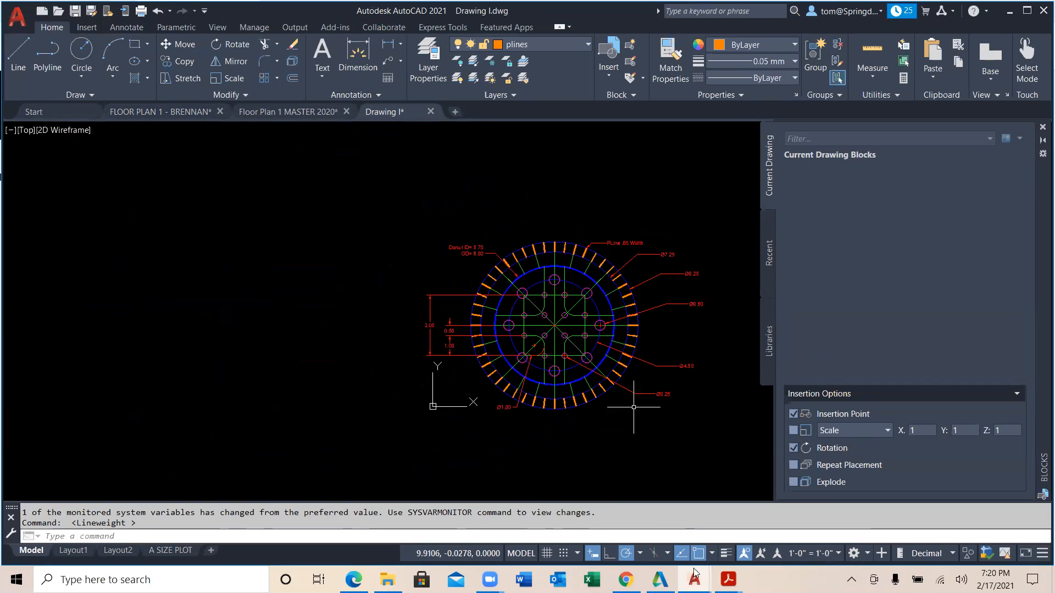
Close Floor Plan 1 MASTER 2020 without saving, and close the other floor plan drawing with its changes saved.
{"action": "left_click", "coordinate": [288, 111]}
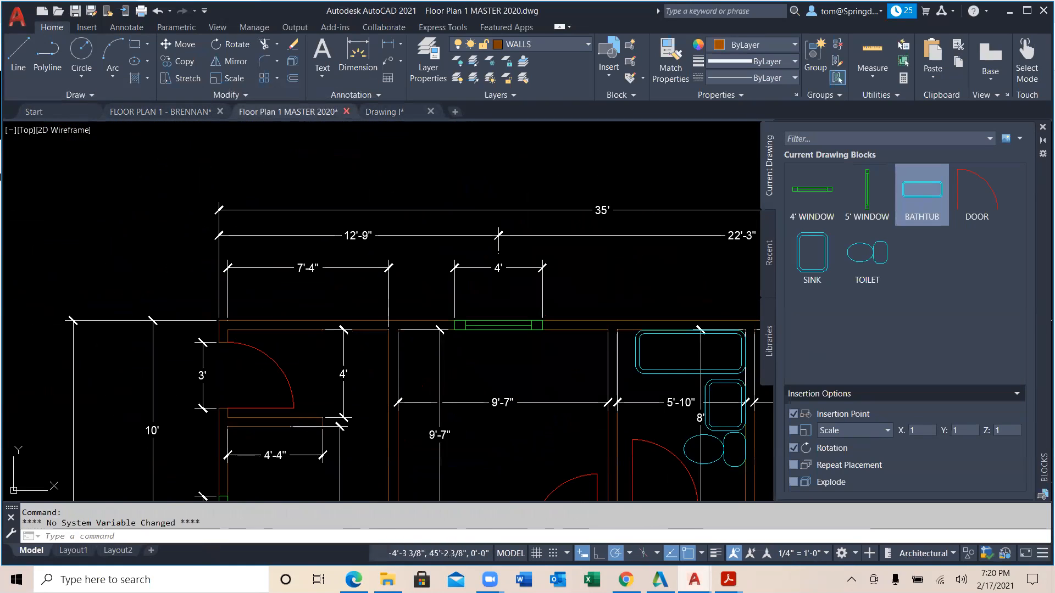
{"action": "left_click", "coordinate": [346, 111]}
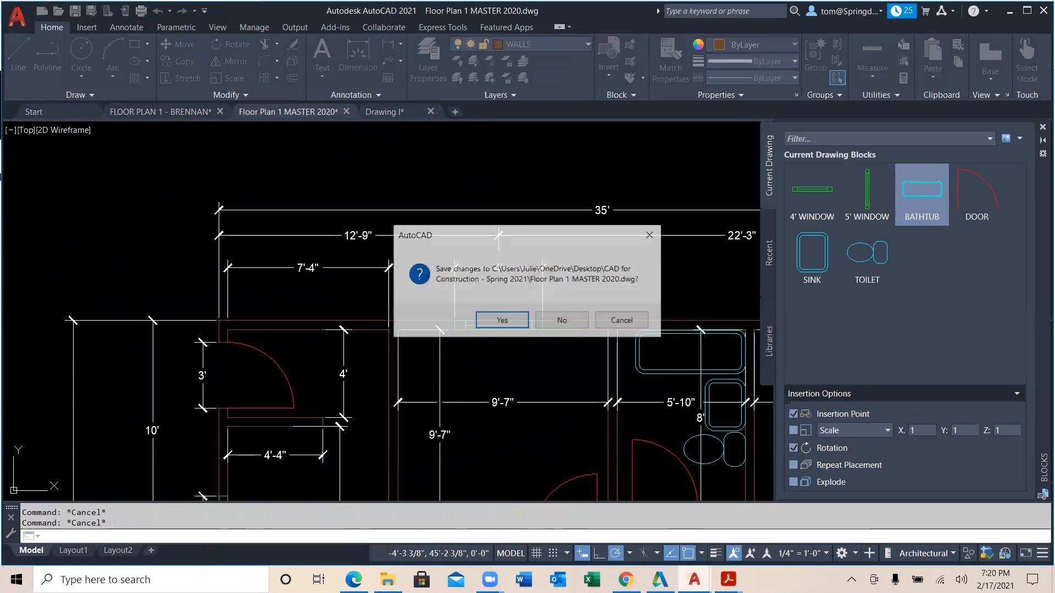
{"action": "left_click", "coordinate": [563, 322]}
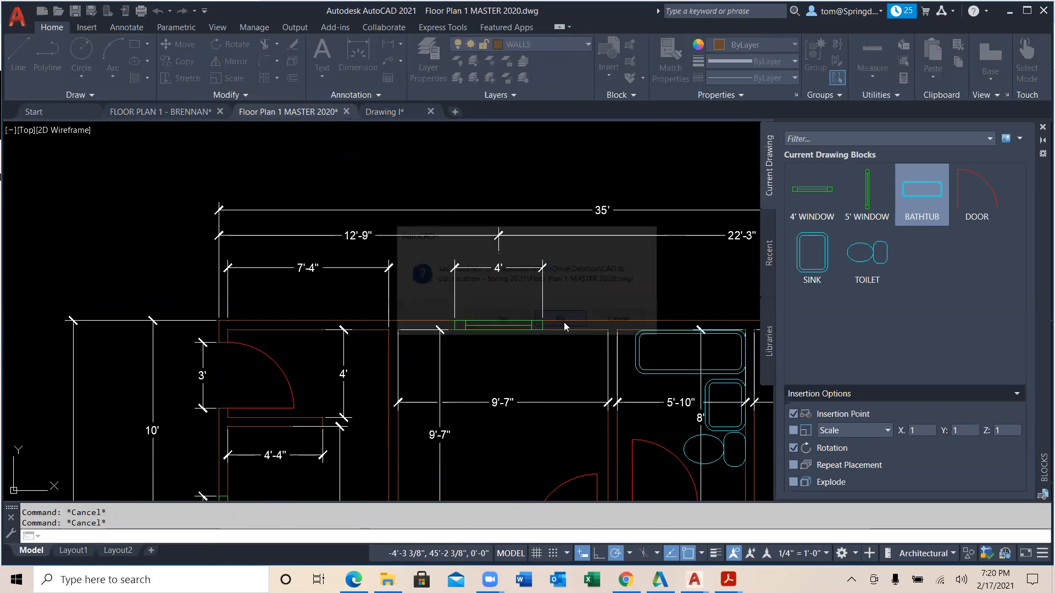
{"action": "left_click", "coordinate": [196, 111]}
{"action": "left_click", "coordinate": [220, 112]}
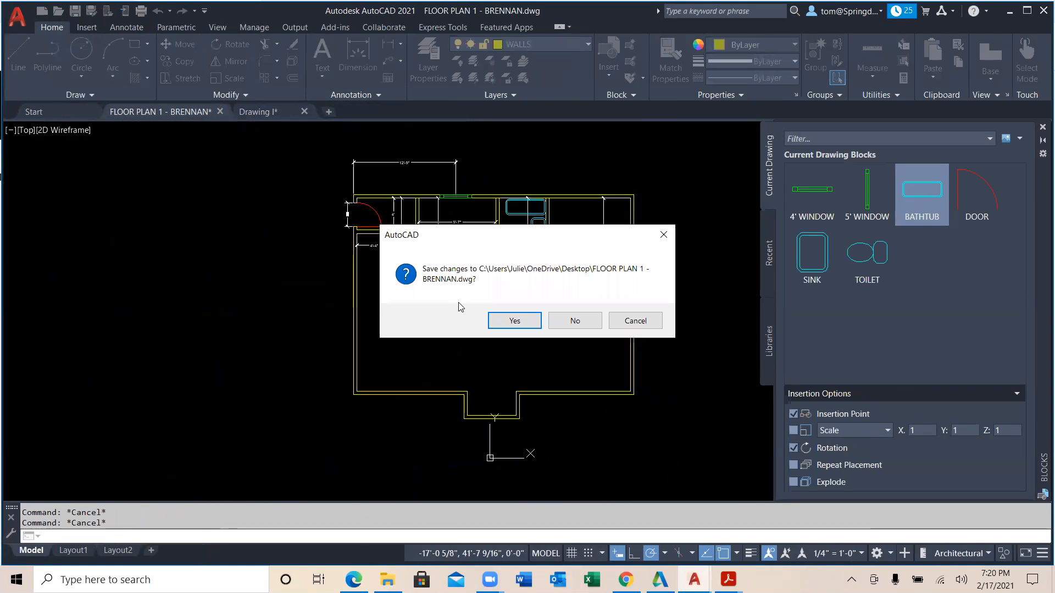
{"action": "left_click", "coordinate": [510, 323]}
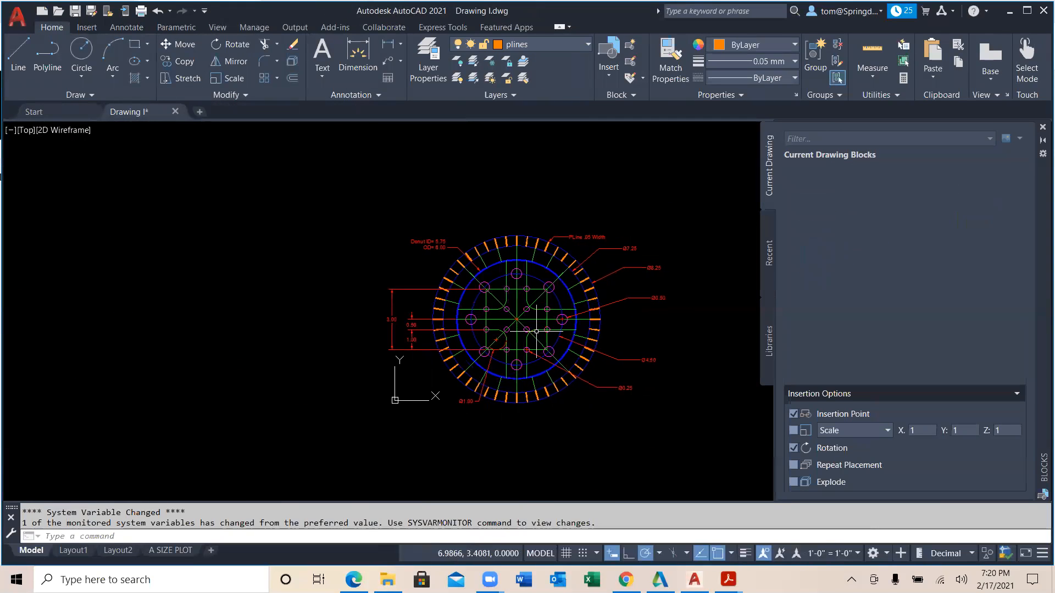
Switch to Chrome and open the AutoCAD Intro Assignments - Week 2 section of the CAD for Construction course.
{"action": "scroll", "coordinate": [536, 332], "scroll_direction": "up", "scroll_amount": 4}
{"action": "scroll", "coordinate": [536, 331], "scroll_direction": "down", "scroll_amount": 2}
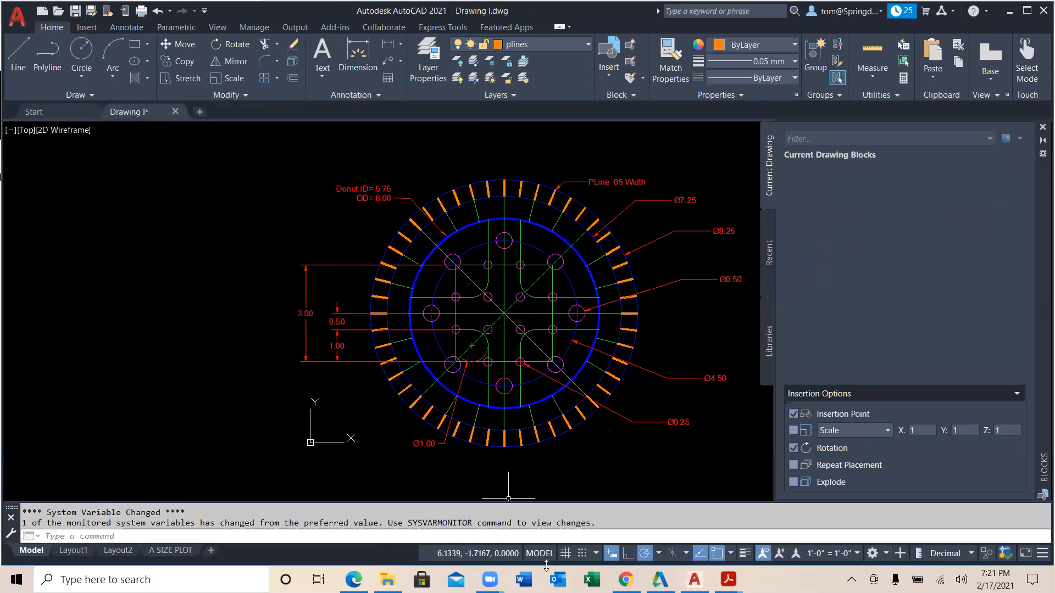
{"action": "left_click", "coordinate": [626, 579]}
{"action": "scroll", "coordinate": [94, 415], "scroll_direction": "down", "scroll_amount": 6}
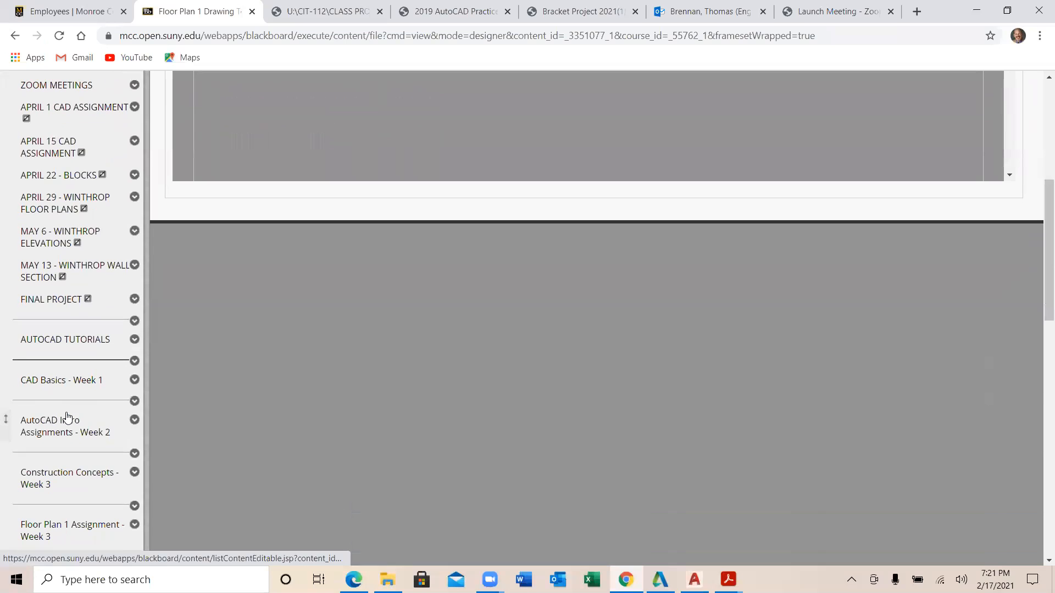
{"action": "left_click", "coordinate": [68, 419]}
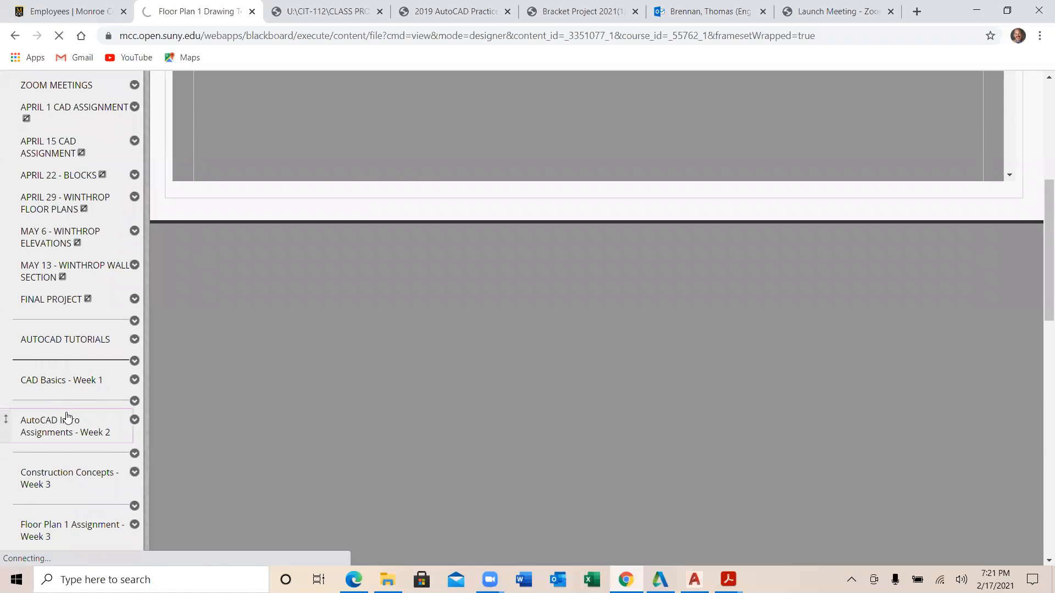
Download the Drawing I Template - Hub 2019 file from the Week 2 assignments.
{"action": "scroll", "coordinate": [350, 365], "scroll_direction": "down", "scroll_amount": 3}
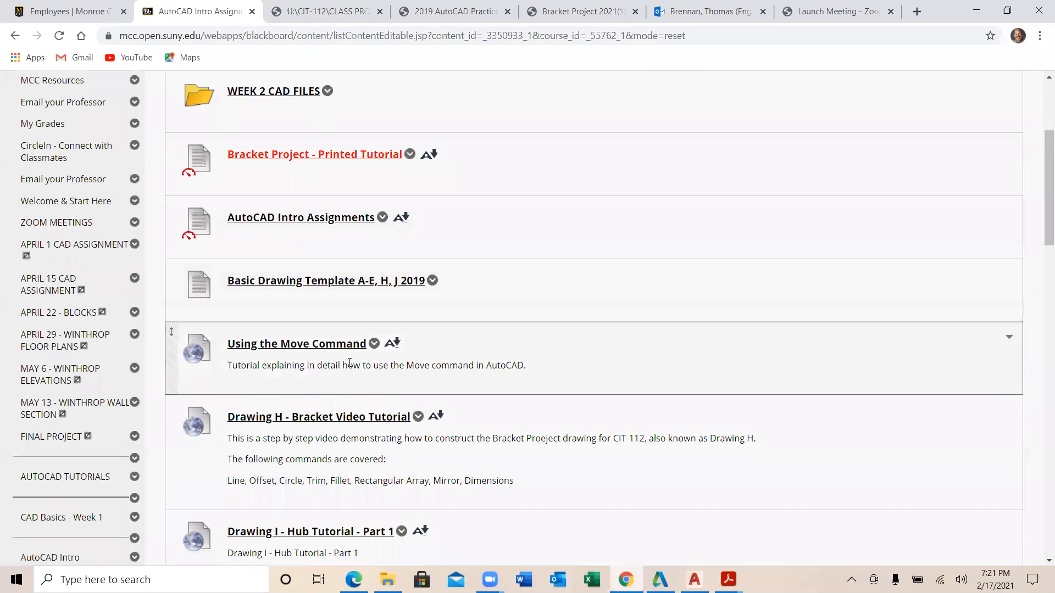
{"action": "scroll", "coordinate": [350, 363], "scroll_direction": "down", "scroll_amount": 4}
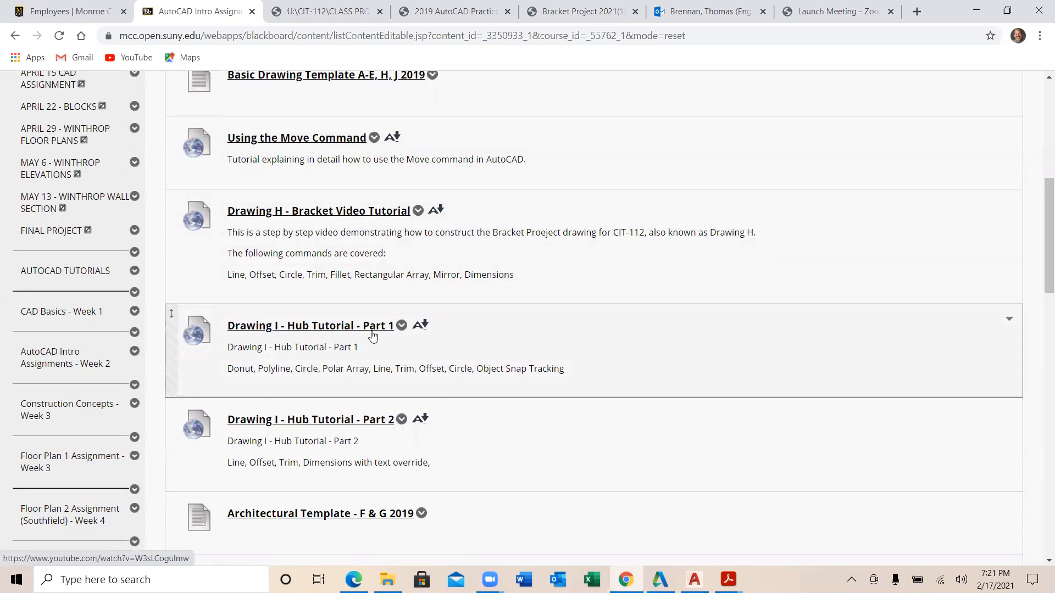
{"action": "scroll", "coordinate": [373, 336], "scroll_direction": "down", "scroll_amount": 4}
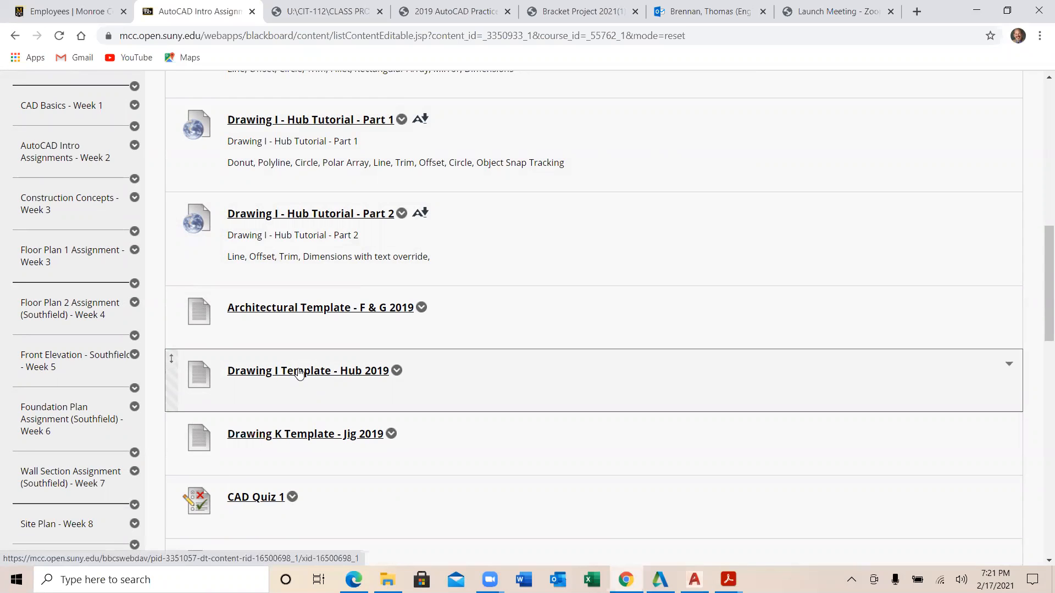
{"action": "left_click", "coordinate": [299, 371]}
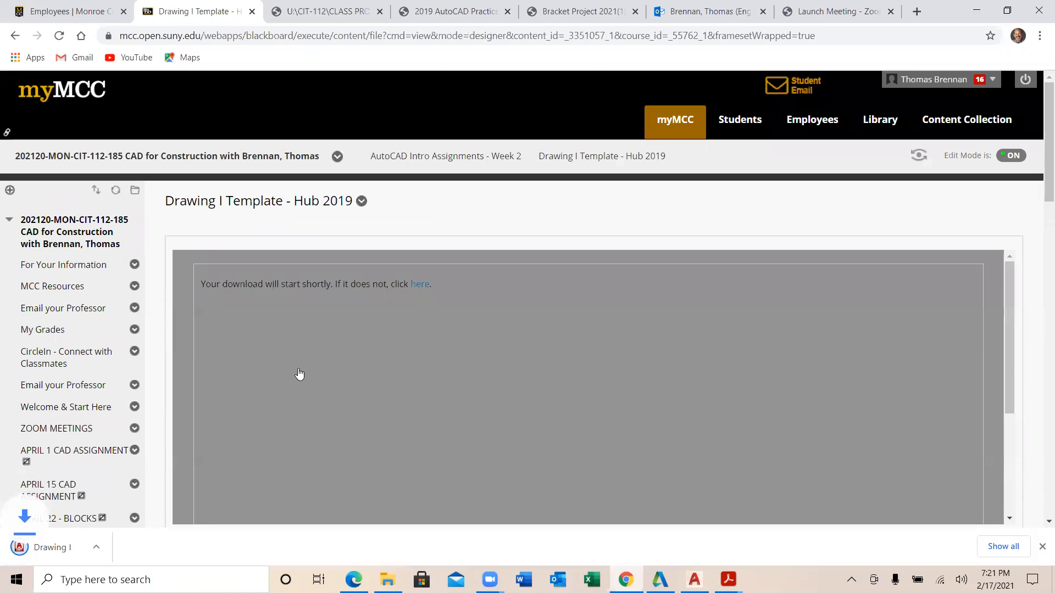
Open the downloaded Drawing I template in AutoCAD and look through its layer list.
{"action": "left_click", "coordinate": [78, 548]}
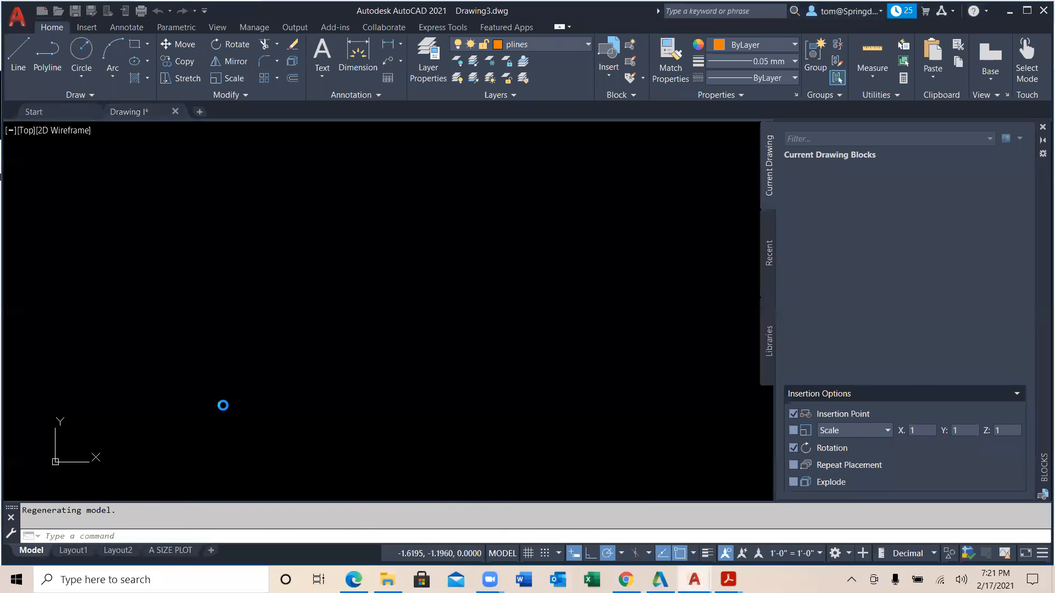
{"action": "left_click", "coordinate": [587, 45]}
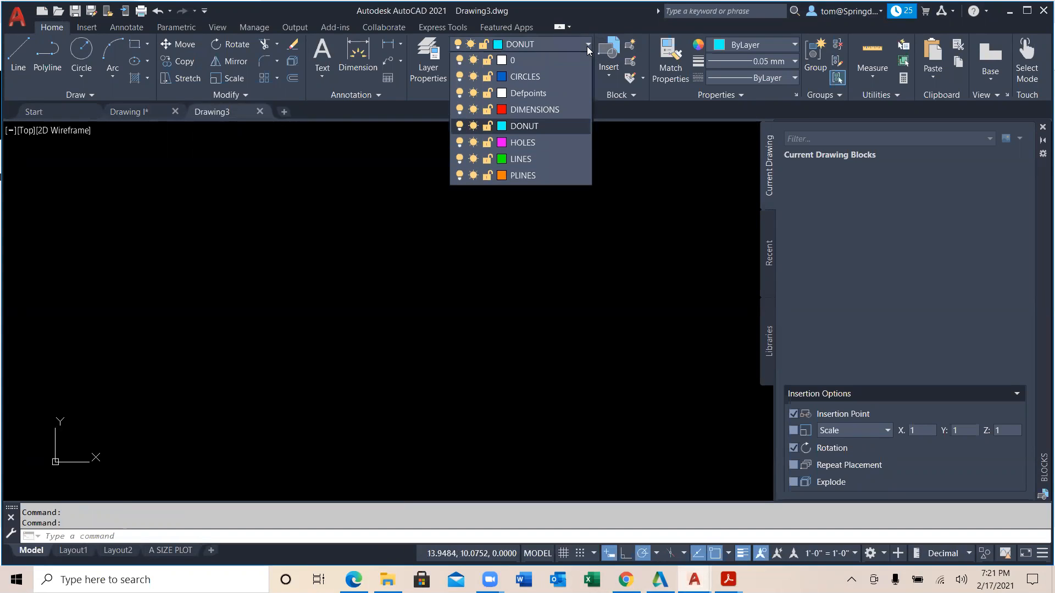
{"action": "left_click", "coordinate": [588, 46]}
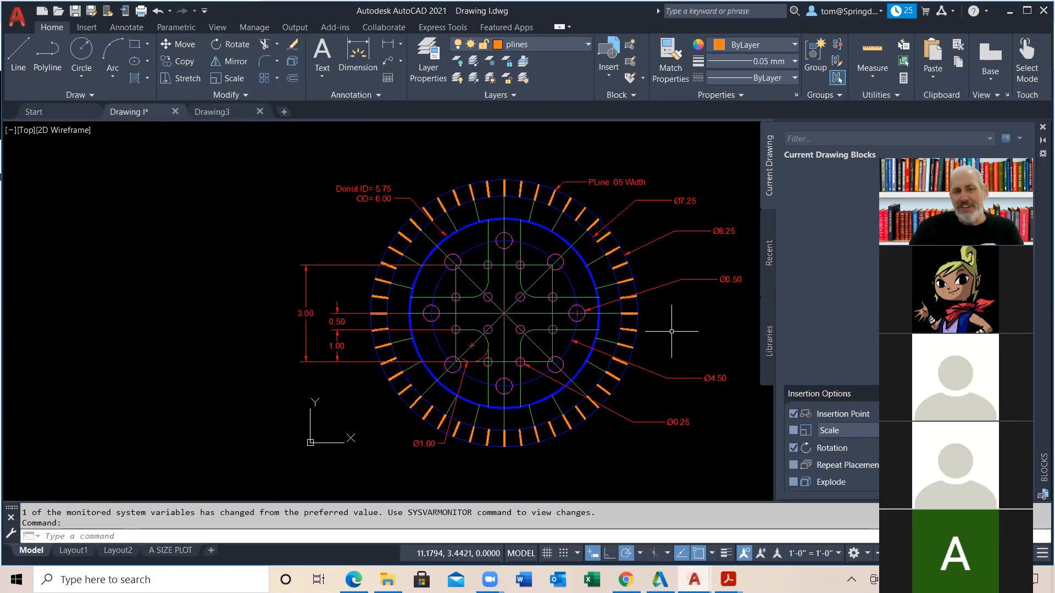
In Drawing I, examine the donut callout and select the thick blue ring to check its layer.
{"action": "scroll", "coordinate": [634, 329], "scroll_direction": "up", "scroll_amount": 2}
{"action": "scroll", "coordinate": [633, 329], "scroll_direction": "down", "scroll_amount": 2}
{"action": "scroll", "coordinate": [348, 218], "scroll_direction": "up", "scroll_amount": 2}
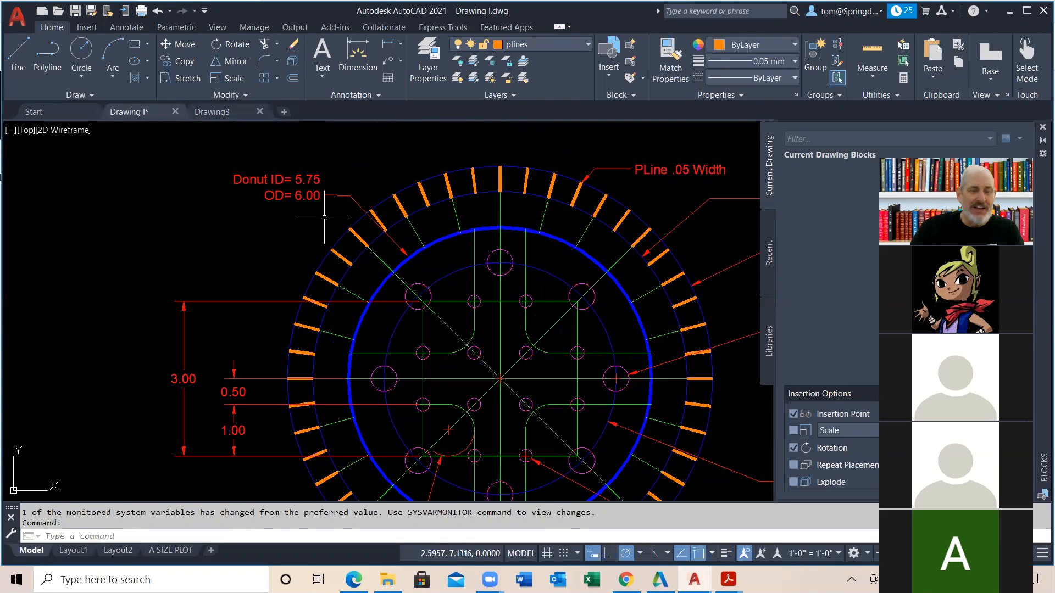
{"action": "scroll", "coordinate": [324, 217], "scroll_direction": "up", "scroll_amount": 2}
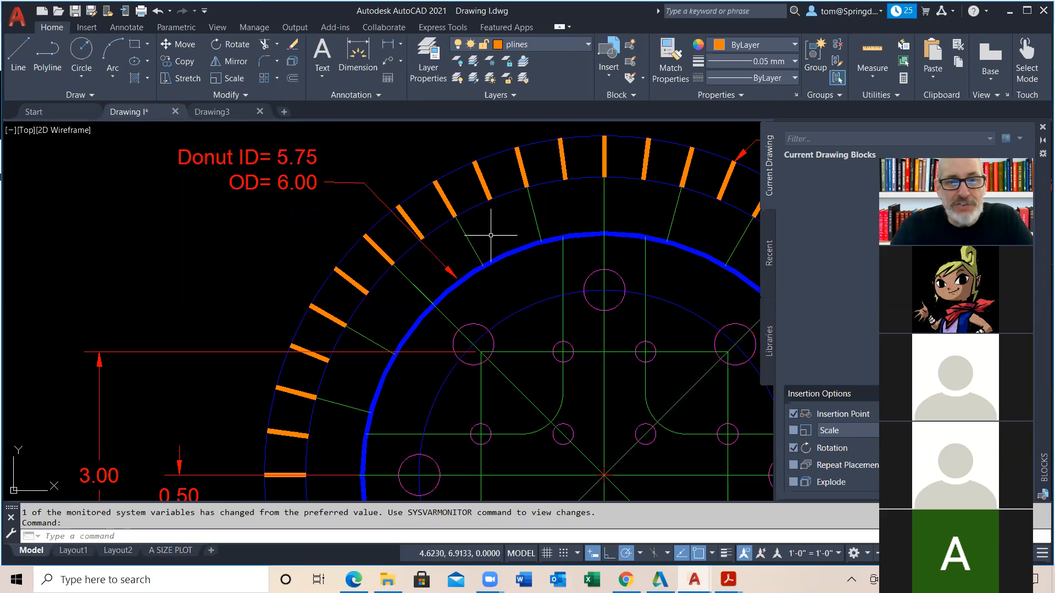
{"action": "left_click", "coordinate": [510, 255]}
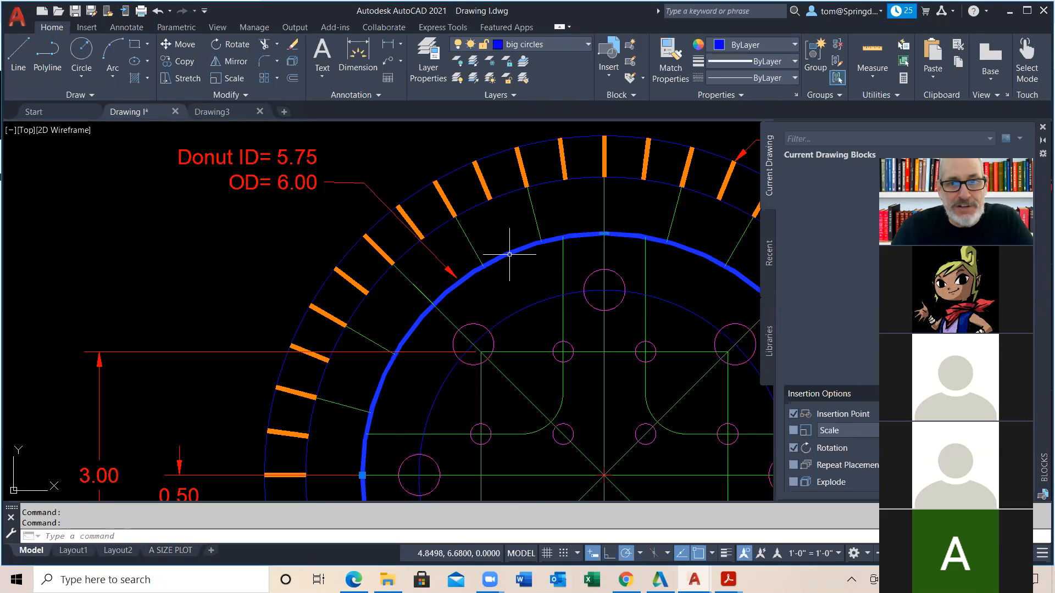
Make CIRCLES the current layer in Drawing3.
{"action": "left_click", "coordinate": [215, 112]}
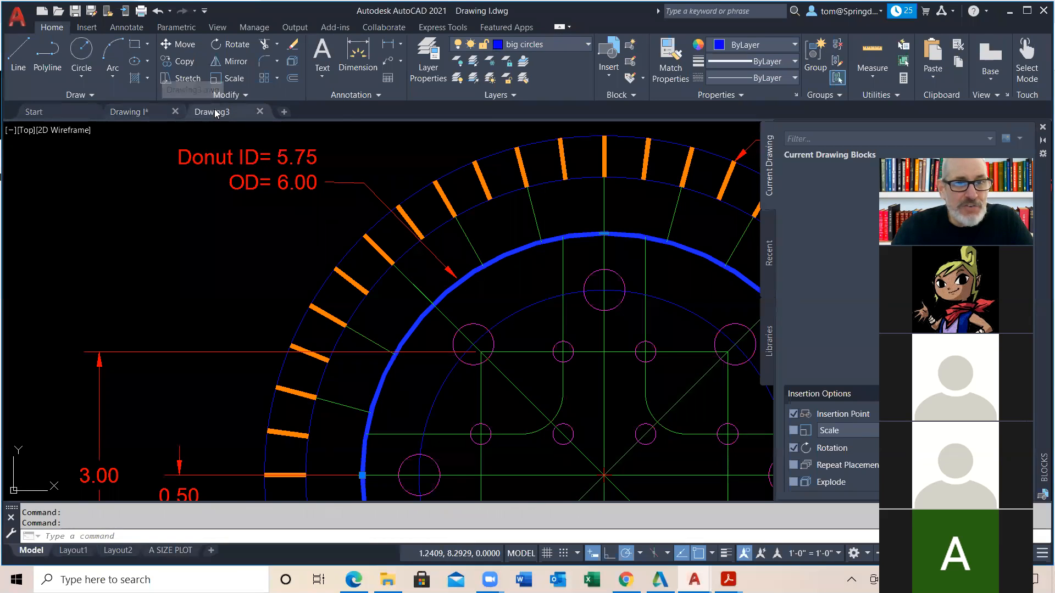
{"action": "left_click", "coordinate": [582, 46]}
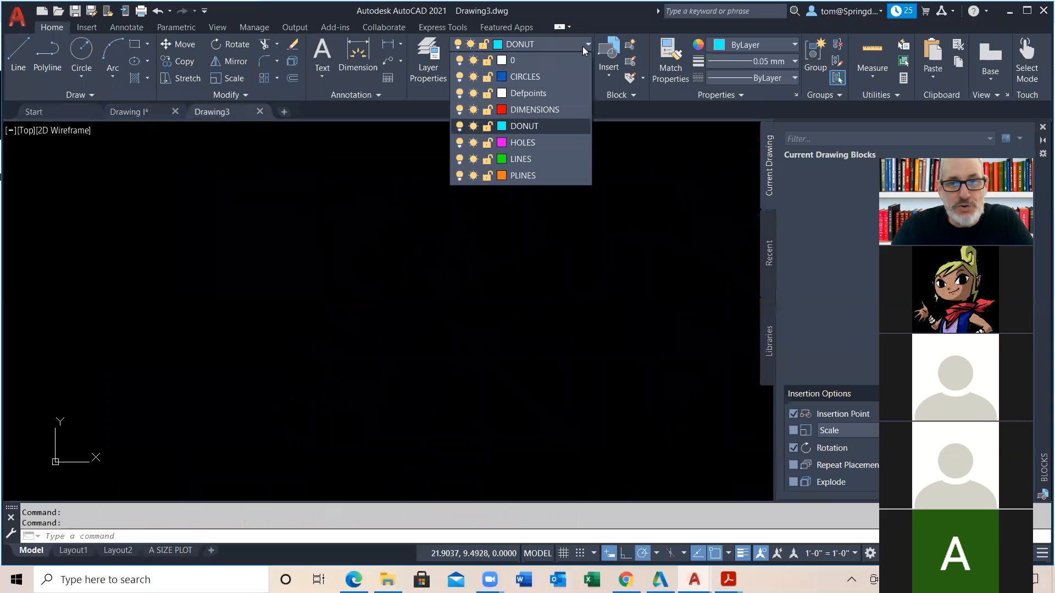
{"action": "left_click", "coordinate": [551, 77]}
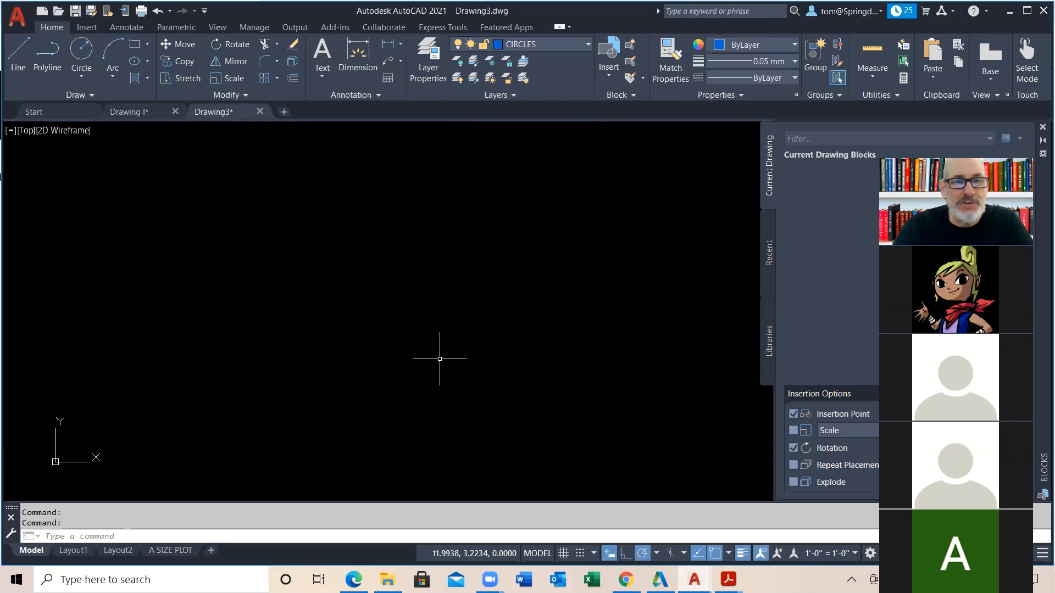
Start the DONUT command in Drawing3 and look up the donut's inside and outside diameters in Drawing I.
{"action": "left_click", "coordinate": [92, 94]}
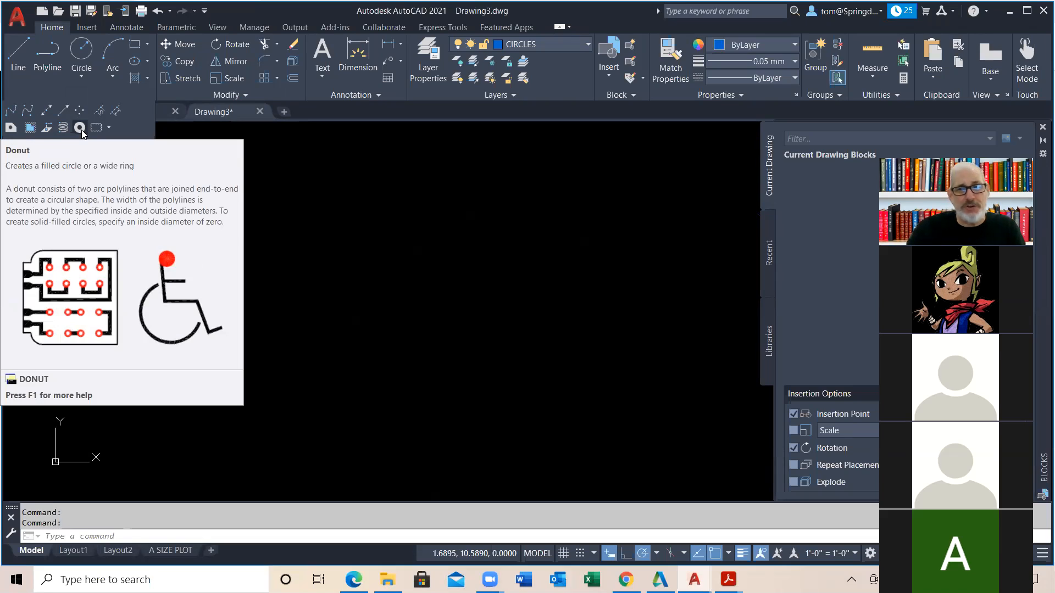
{"action": "type", "text": "DONUT"}
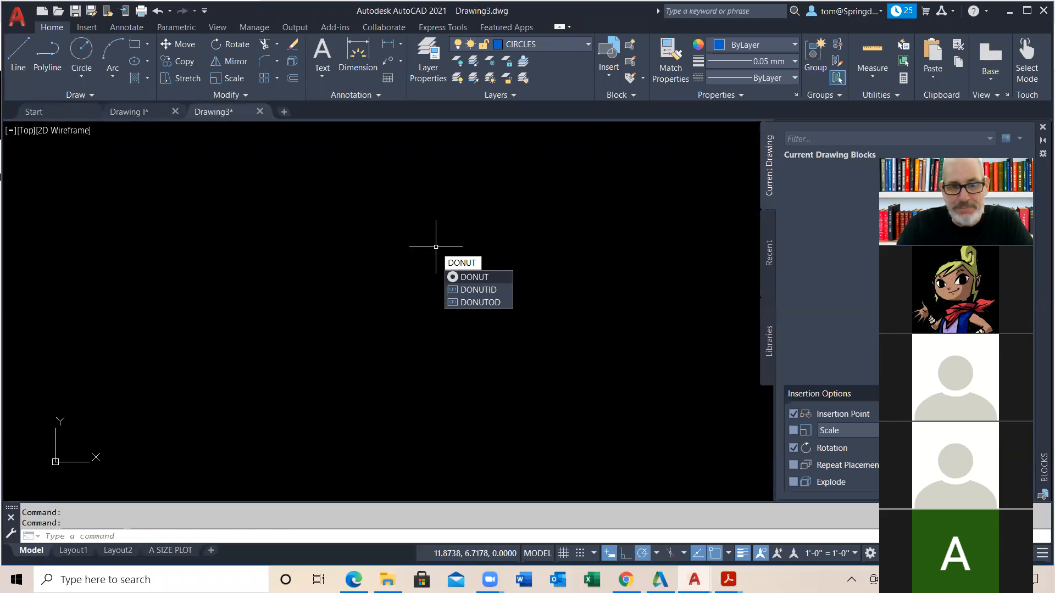
{"action": "key", "text": "Return"}
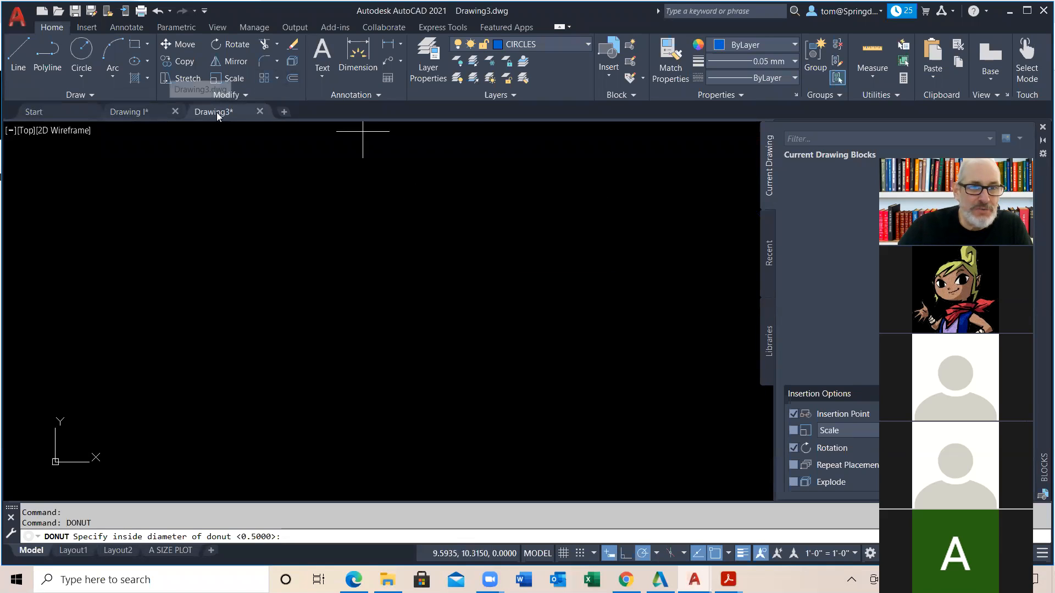
{"action": "left_click", "coordinate": [166, 114]}
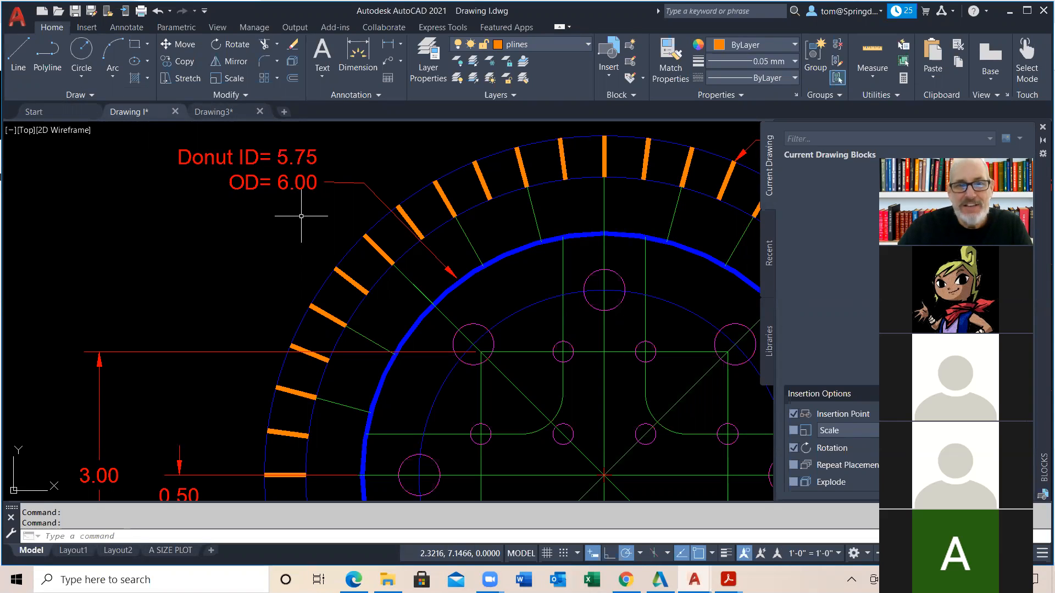
{"action": "left_click", "coordinate": [212, 111]}
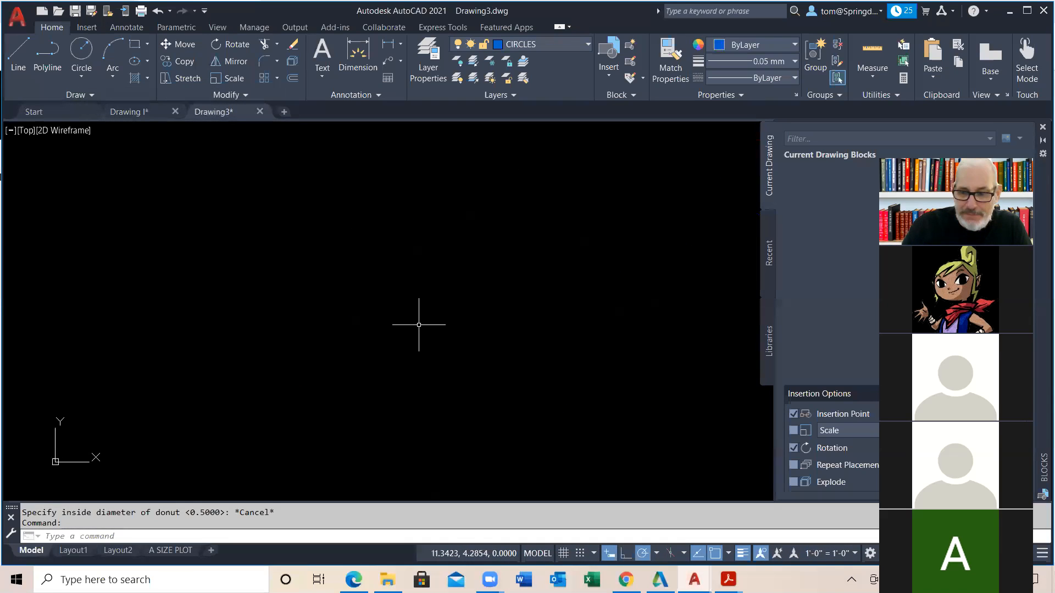
{"action": "key", "text": "Return"}
{"action": "type", "text": "5"}
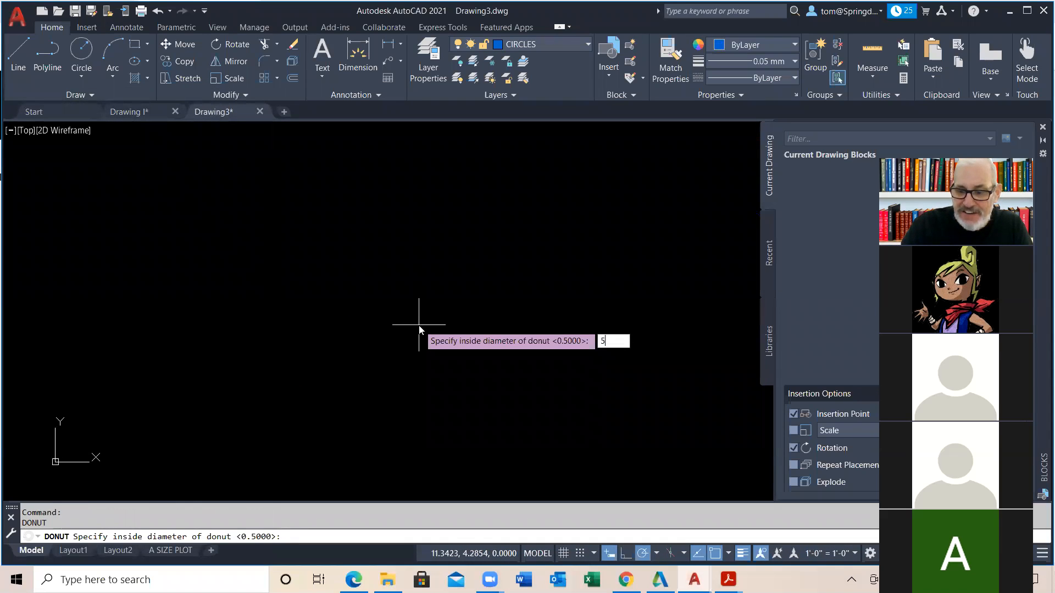
{"action": "key", "text": "Return"}
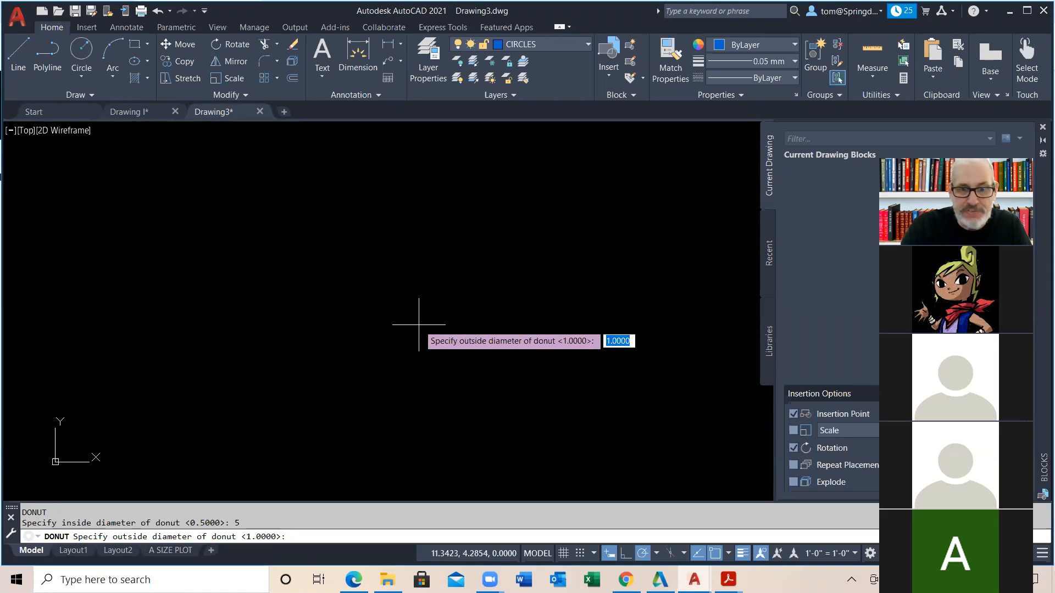
{"action": "key", "text": "Escape"}
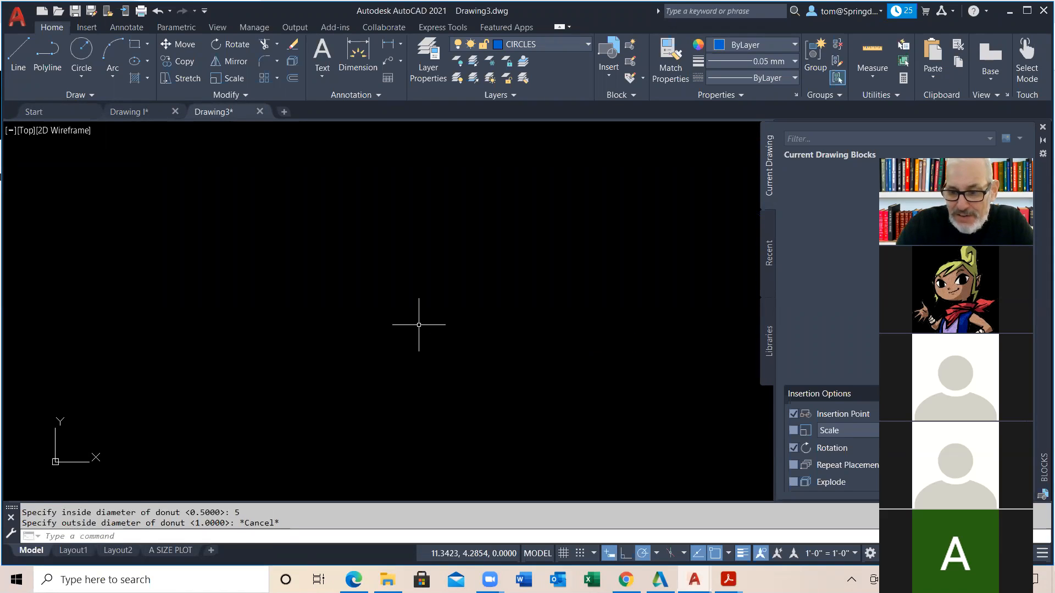
{"action": "key", "text": "Return"}
{"action": "type", "text": "5.75"}
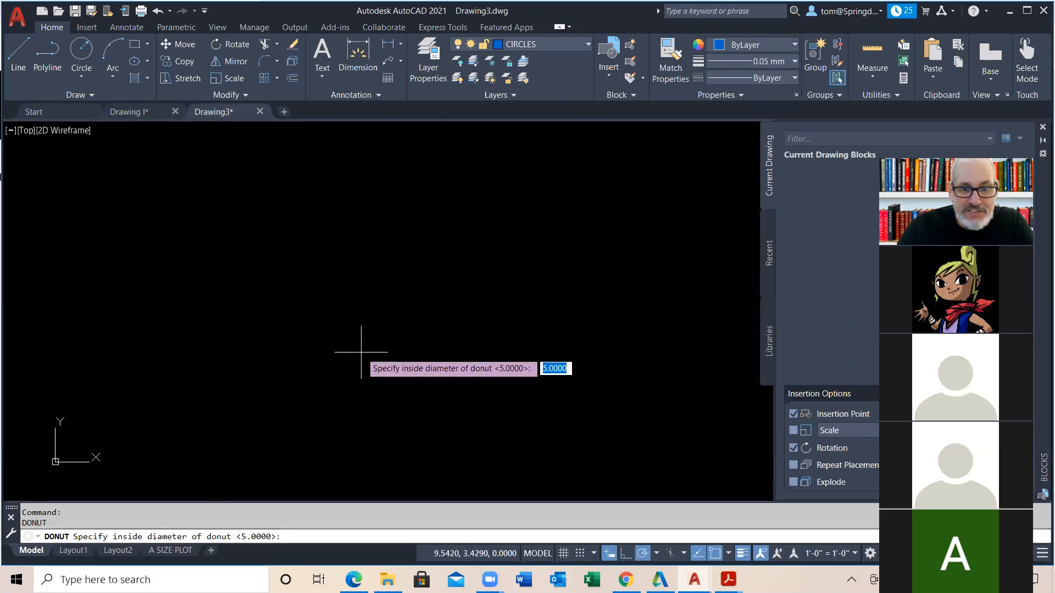
{"action": "type", "text": "5"}
{"action": "key", "text": "Return"}
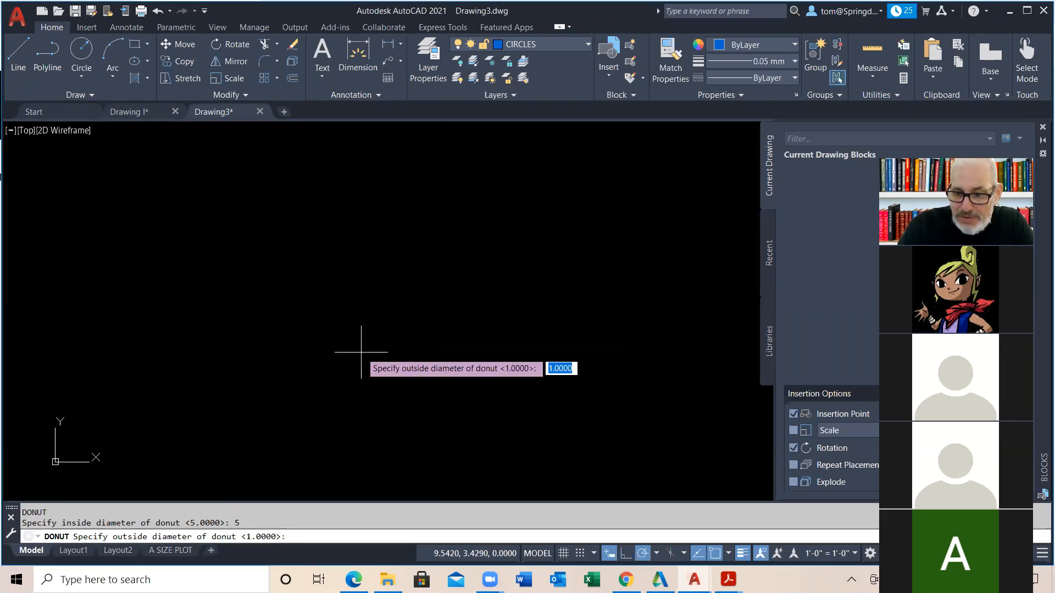
{"action": "key", "text": "Escape"}
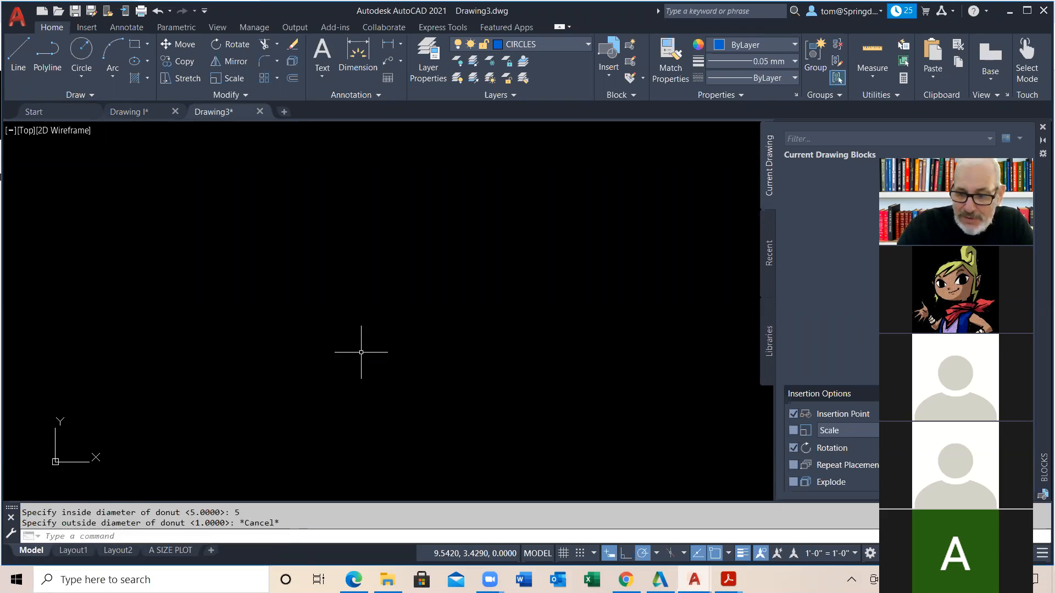
Draw a donut with inside diameter 5.75 and outside diameter 6 in the empty Drawing3 model space.
{"action": "key", "text": "Return"}
{"action": "type", "text": "5.75"}
{"action": "key", "text": "Return"}
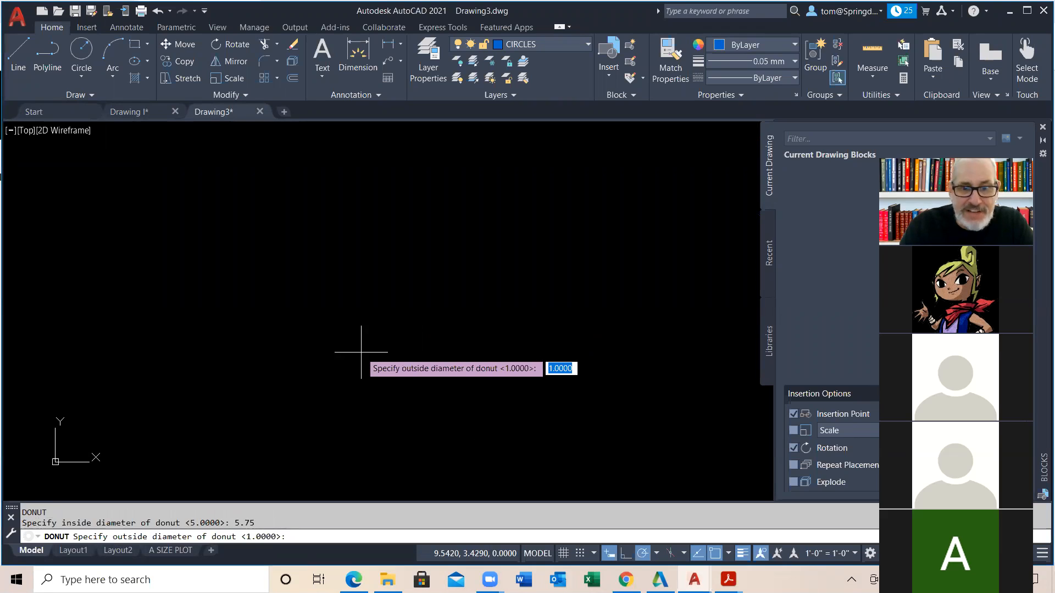
{"action": "type", "text": "6"}
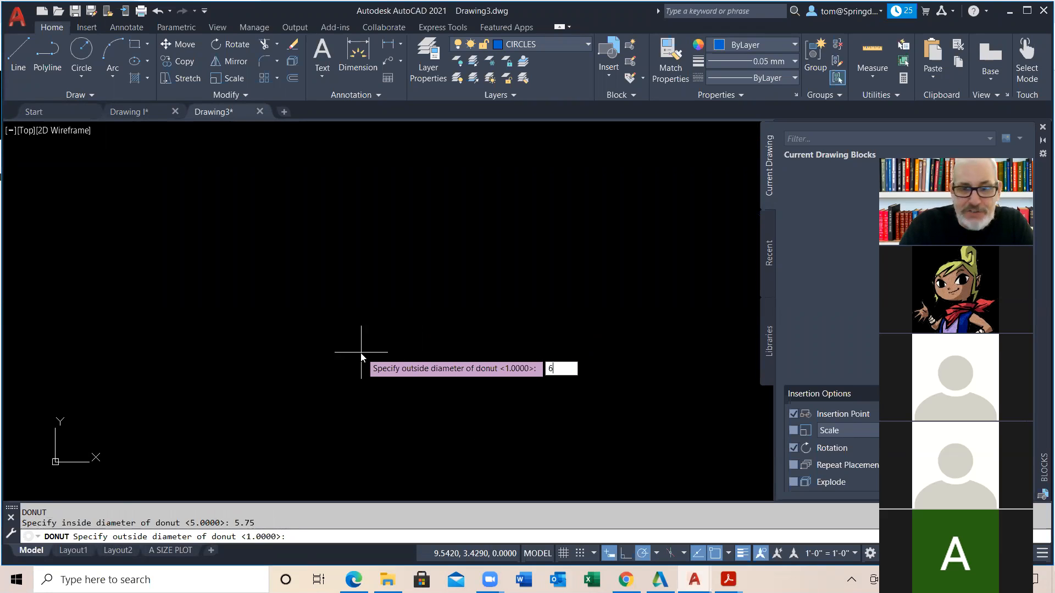
{"action": "key", "text": "Return"}
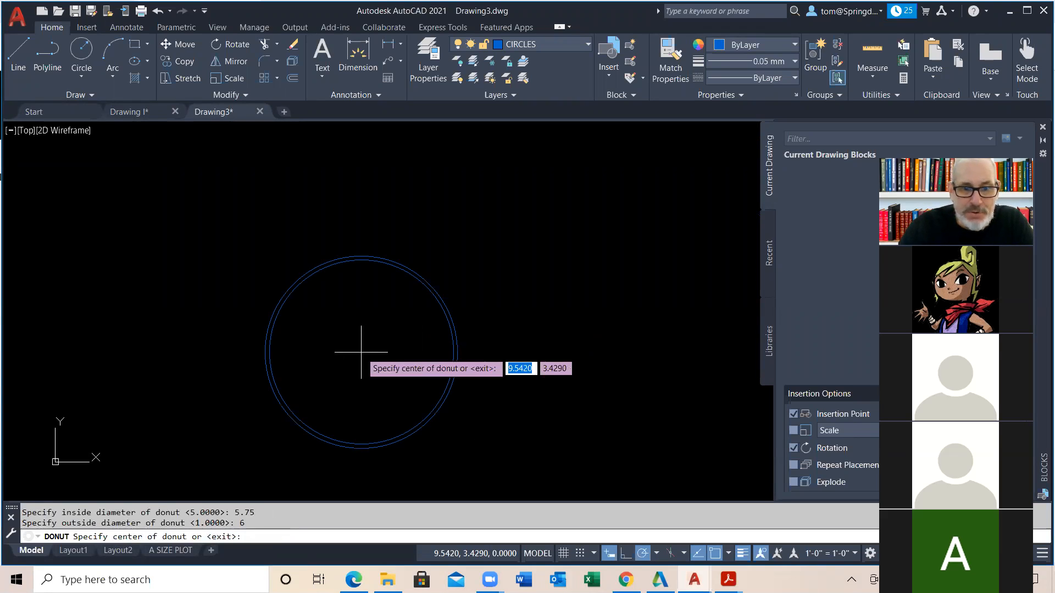
{"action": "left_click", "coordinate": [425, 328]}
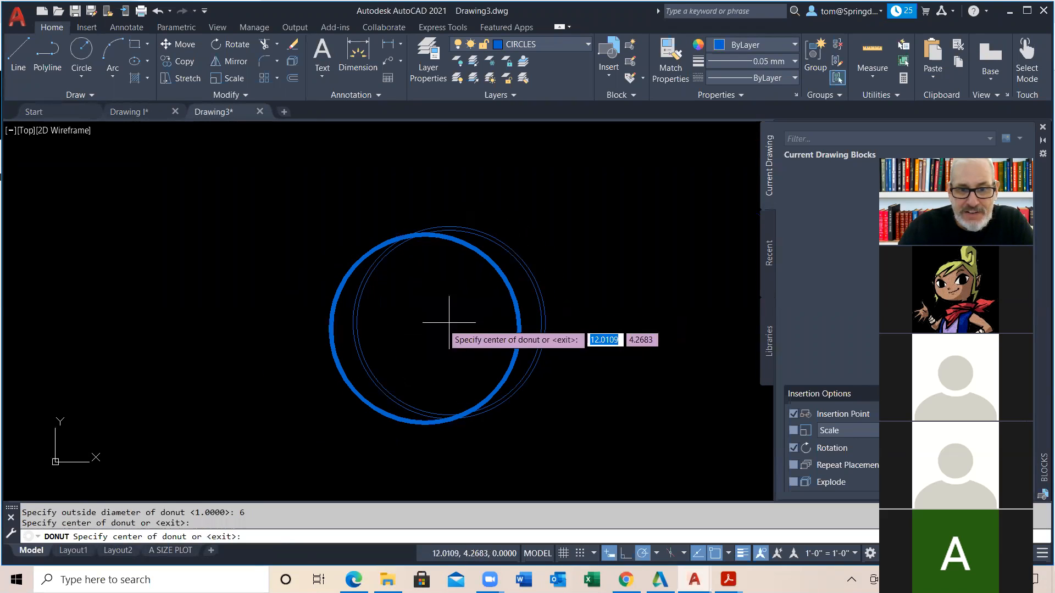
{"action": "key", "text": "Escape"}
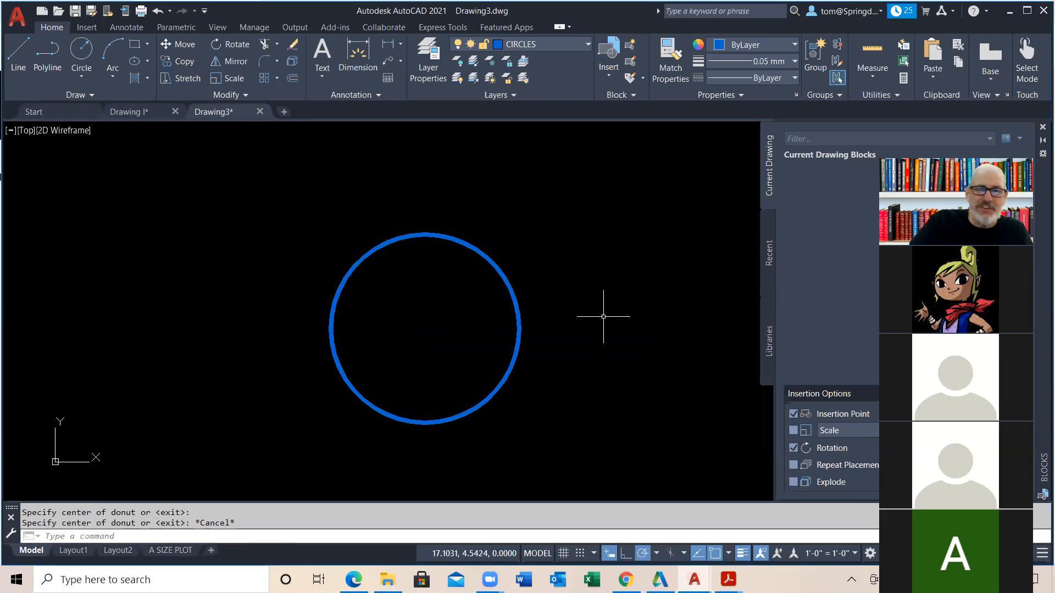
Make DIMENSIONS the current layer and place a multileader from the donut's upper-left edge, using the Nearest snap for the arrowhead.
{"action": "left_click", "coordinate": [588, 45]}
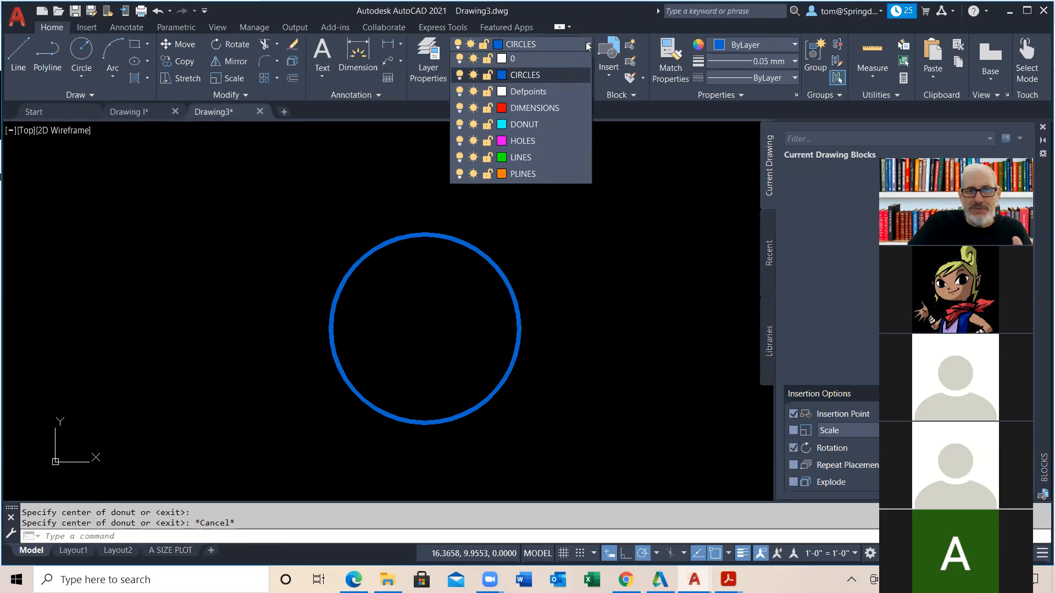
{"action": "left_click", "coordinate": [557, 108]}
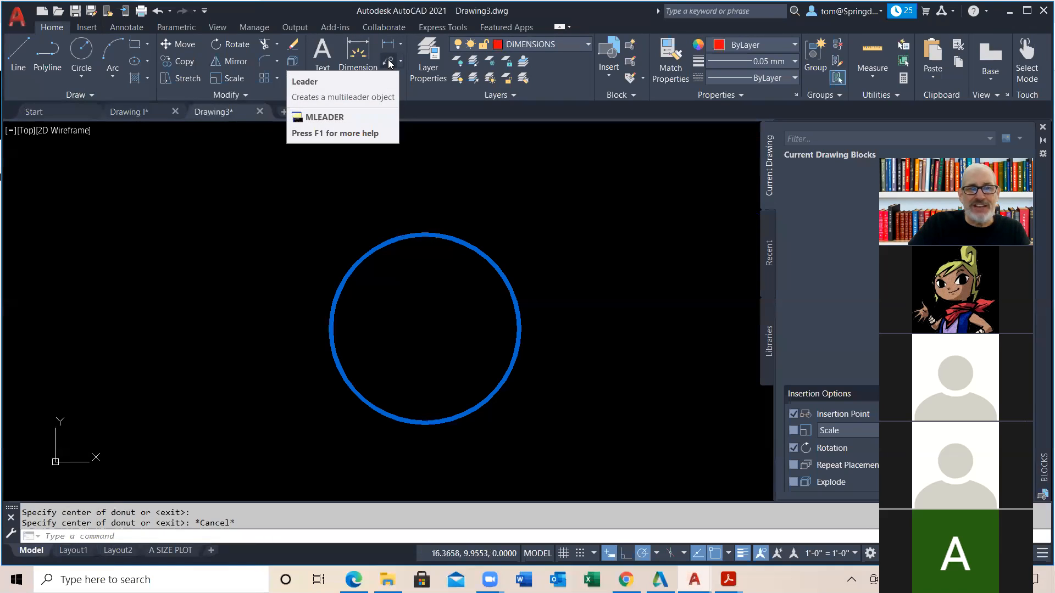
{"action": "left_click", "coordinate": [388, 64]}
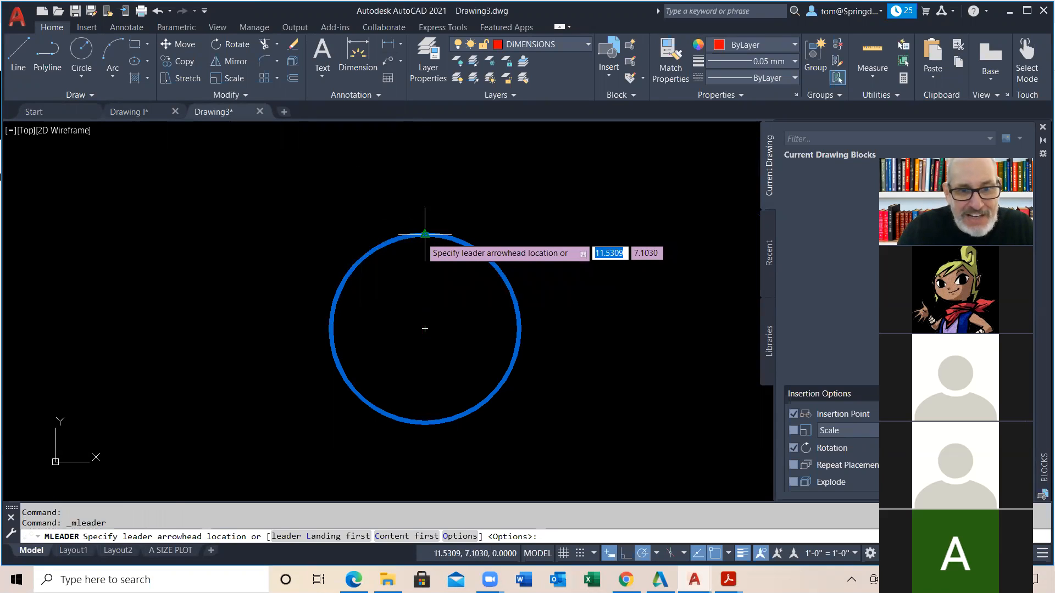
{"action": "right_click", "coordinate": [349, 252]}
{"action": "mouse_move", "coordinate": [413, 360]}
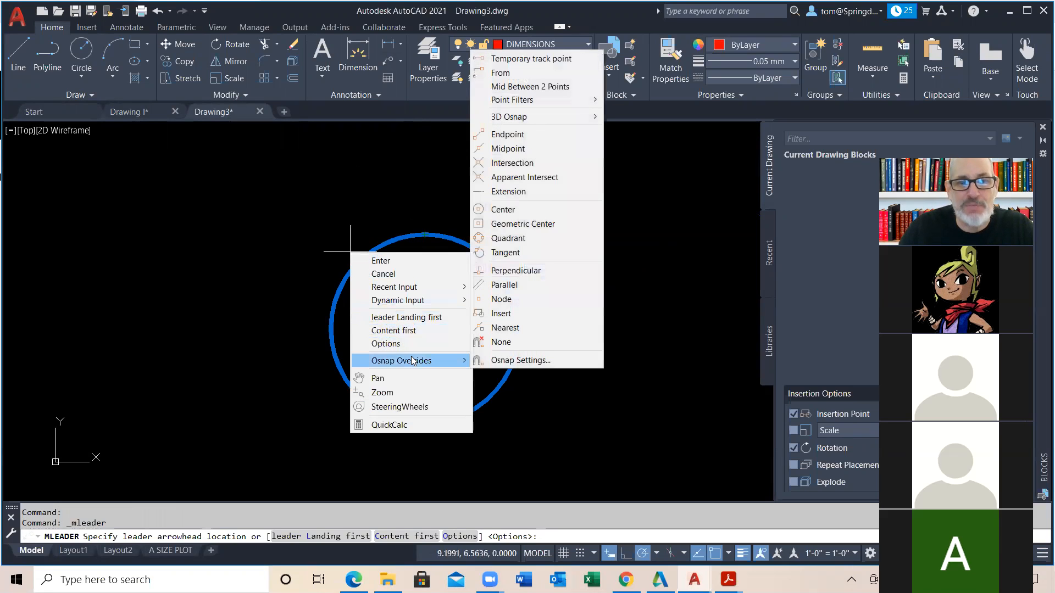
{"action": "left_click", "coordinate": [505, 329]}
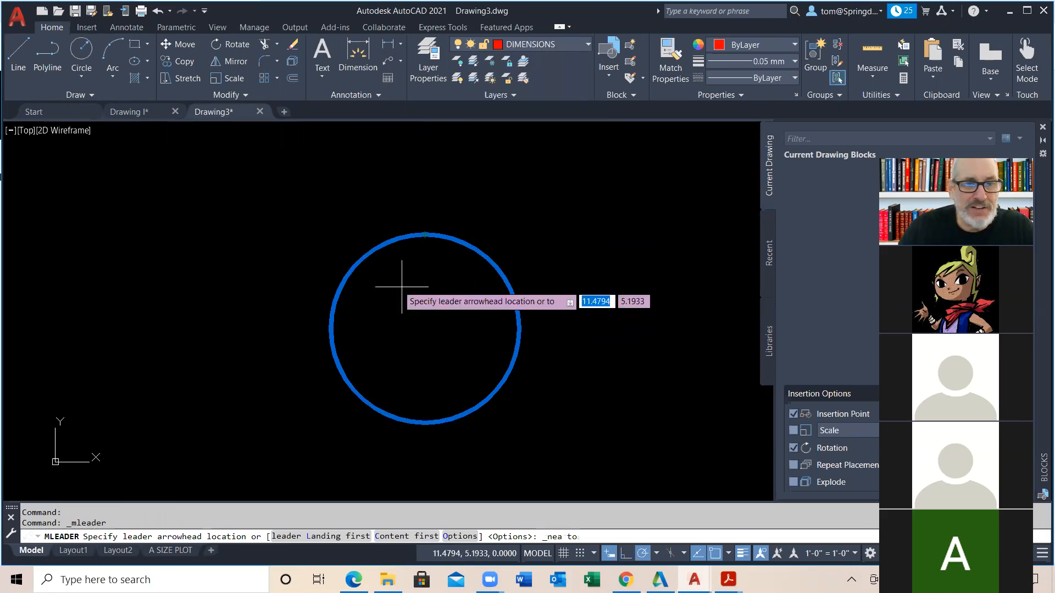
{"action": "left_click", "coordinate": [364, 254]}
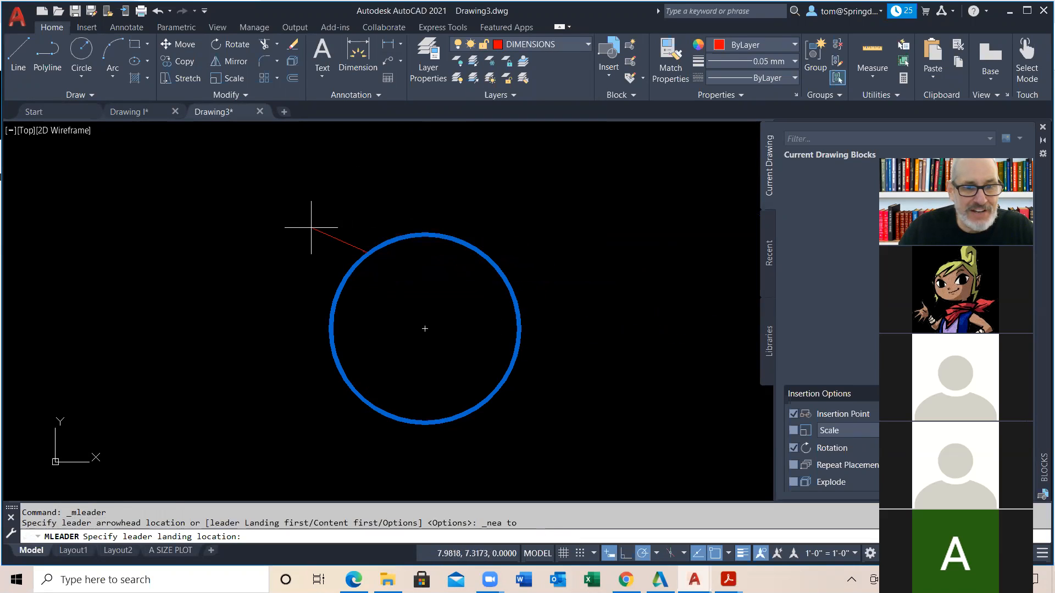
{"action": "left_click", "coordinate": [311, 226]}
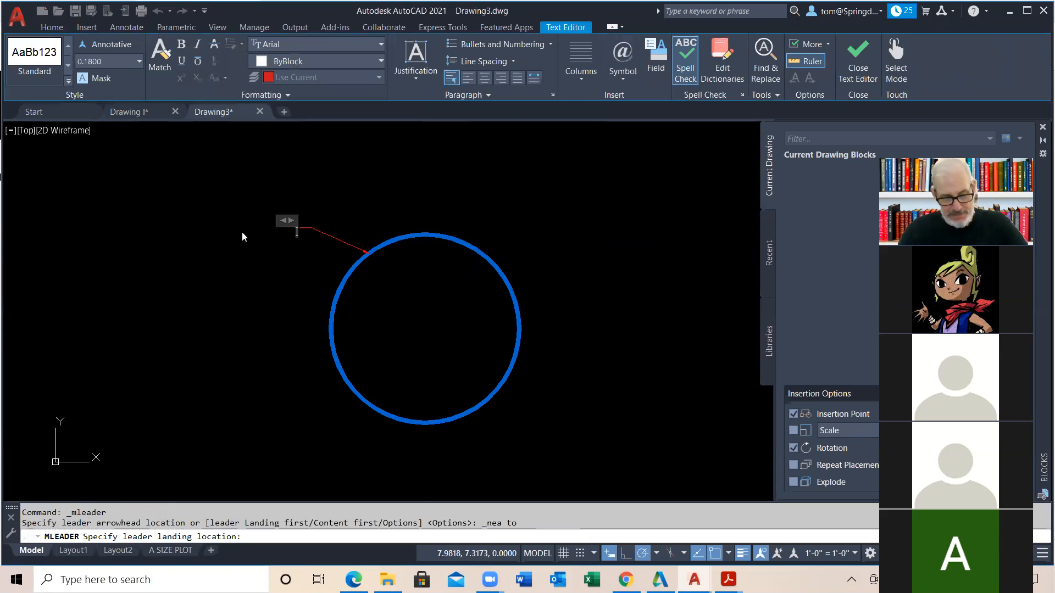
Enter the leader text as "DONUT ID = 5.75" with "OD =6.00" on a second line, and finish the callout.
{"action": "type", "text": "DON"}
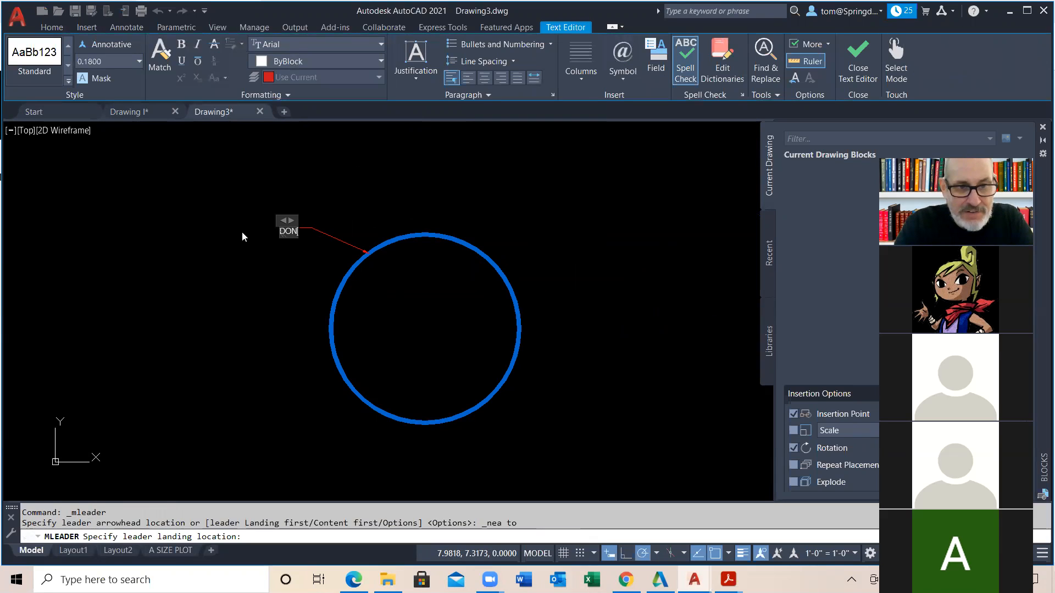
{"action": "type", "text": "UT 1"}
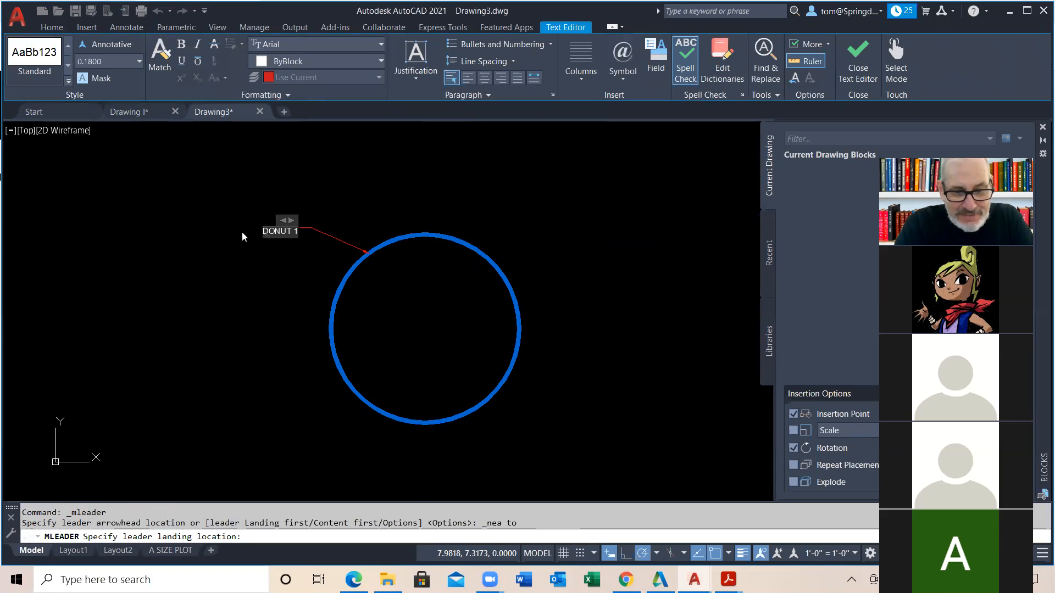
{"action": "key", "text": "BackSpace"}
{"action": "type", "text": "ID ="}
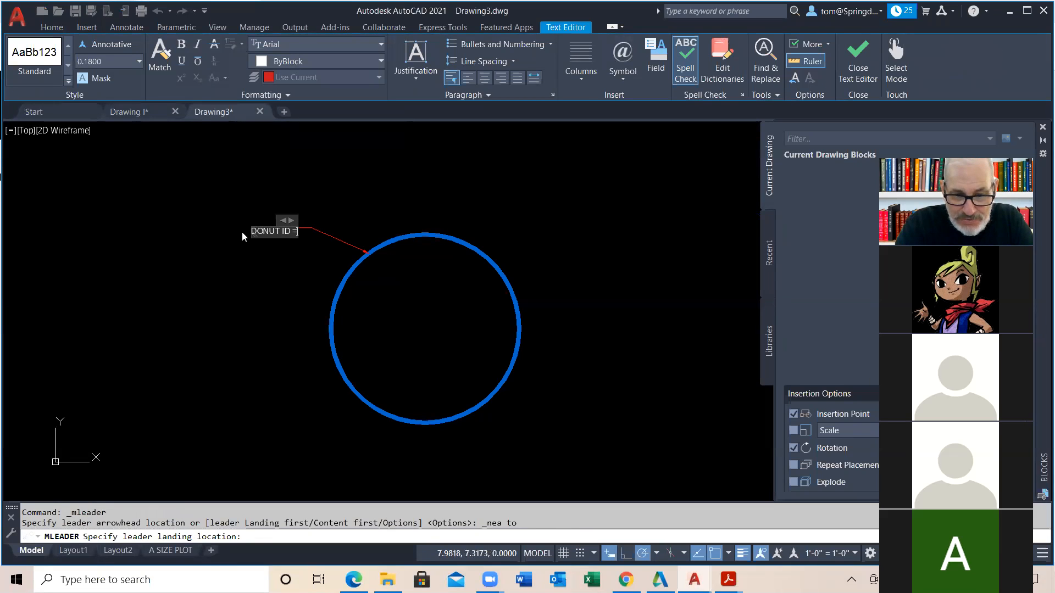
{"action": "type", "text": " 5.75"}
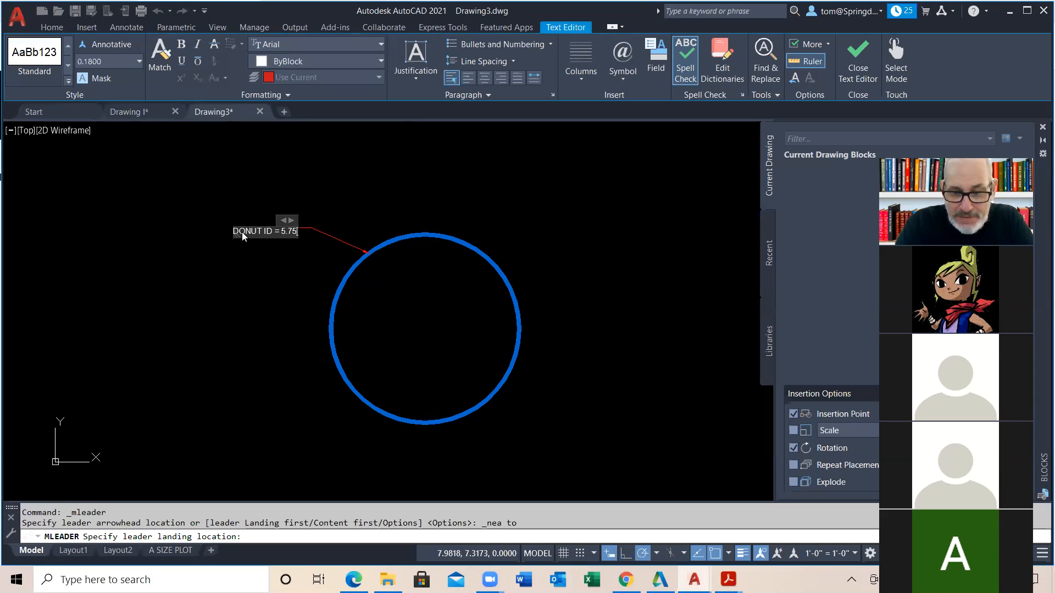
{"action": "key", "text": "Return"}
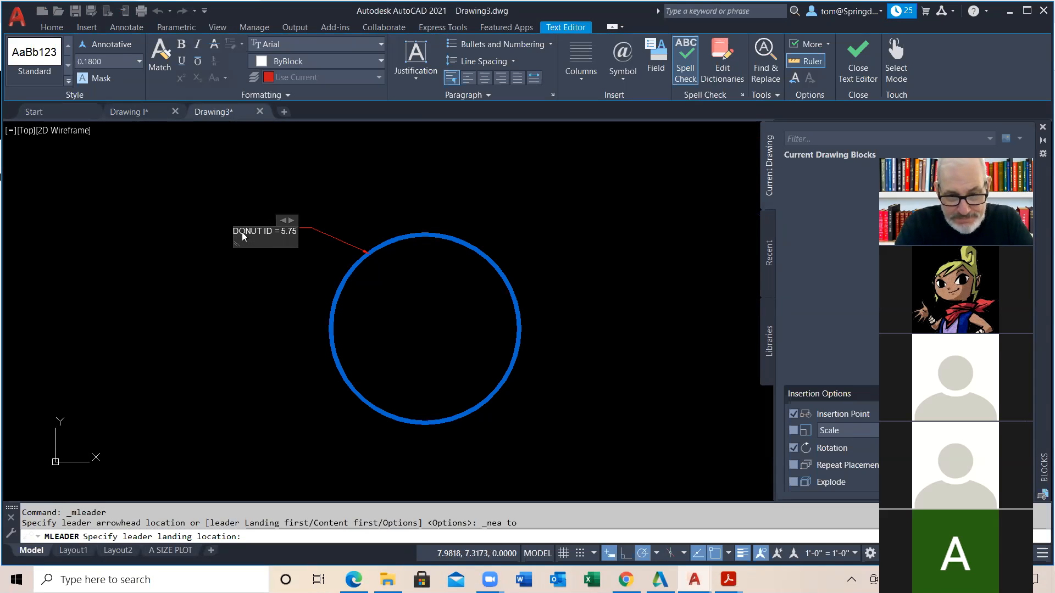
{"action": "type", "text": "OD ="}
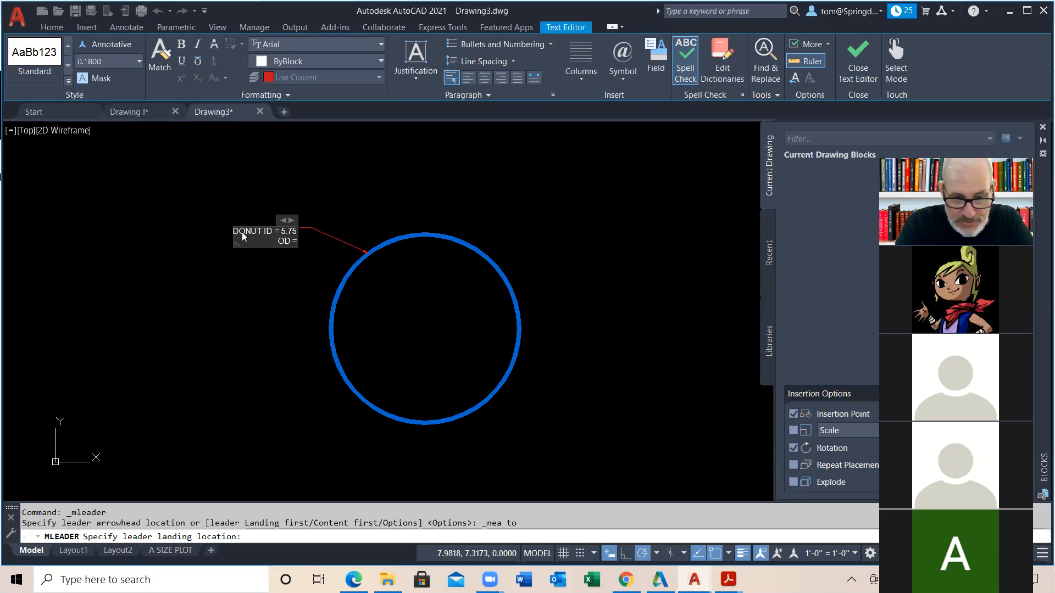
{"action": "type", "text": "6.00"}
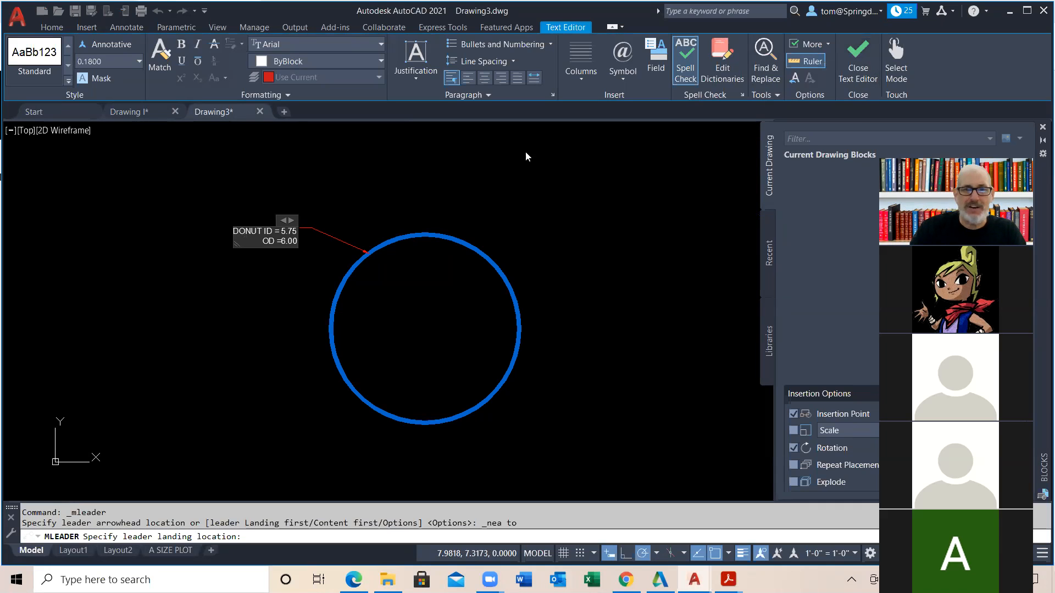
{"action": "left_click", "coordinate": [396, 196]}
{"action": "scroll", "coordinate": [347, 276], "scroll_direction": "up", "scroll_amount": 3}
{"action": "scroll", "coordinate": [332, 288], "scroll_direction": "down", "scroll_amount": 3}
{"action": "scroll", "coordinate": [298, 284], "scroll_direction": "up", "scroll_amount": 2}
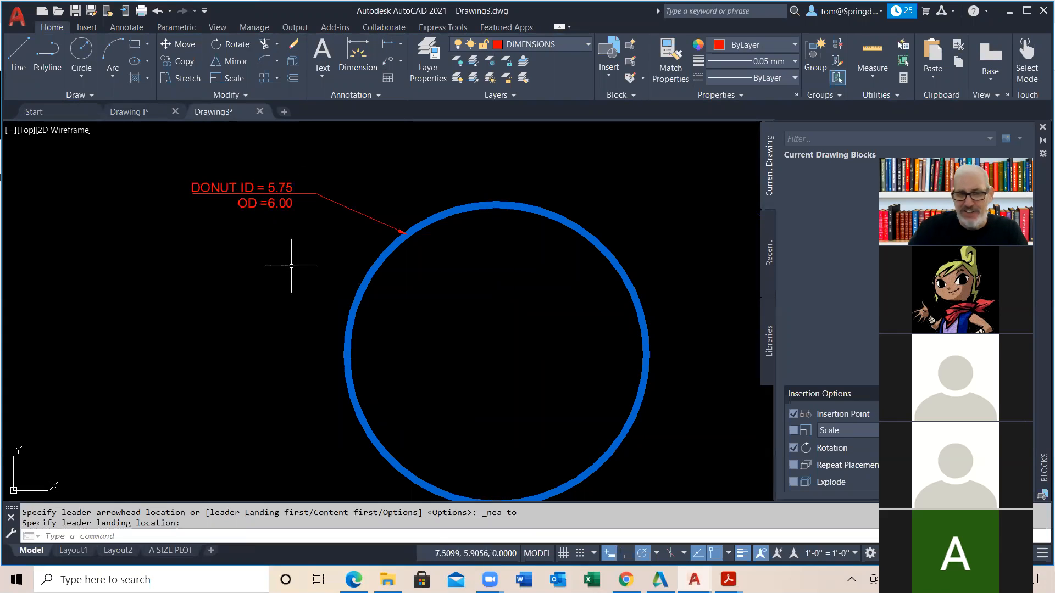
{"action": "scroll", "coordinate": [285, 273], "scroll_direction": "down", "scroll_amount": 3}
{"action": "middle_click_drag", "start_coordinate": [283, 275], "coordinate": [224, 251]}
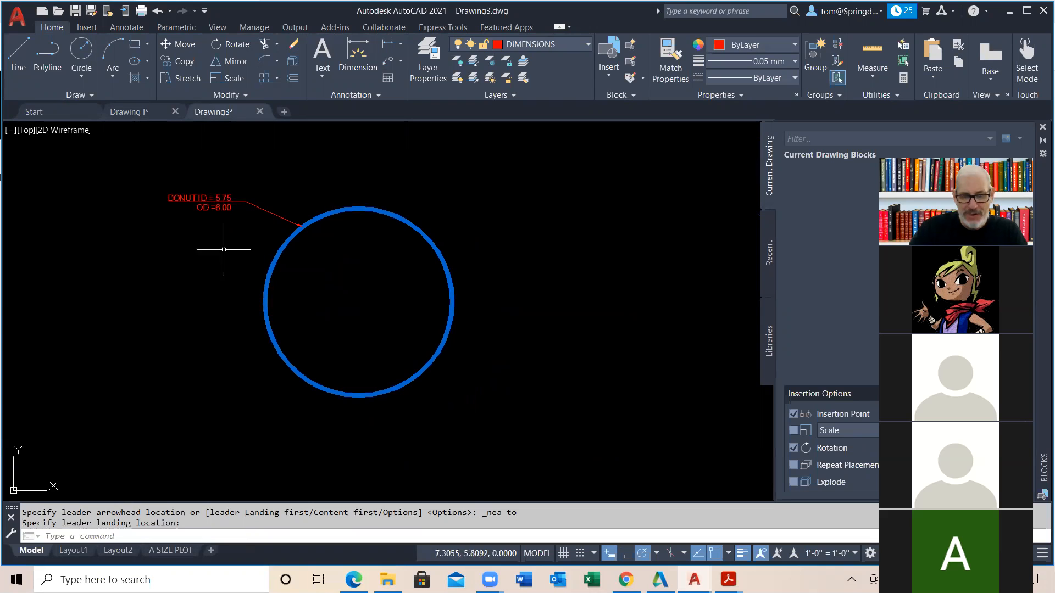
Examine the circle diameter and polyline width callouts in Drawing I, and return to Drawing3.
{"action": "left_click", "coordinate": [145, 113]}
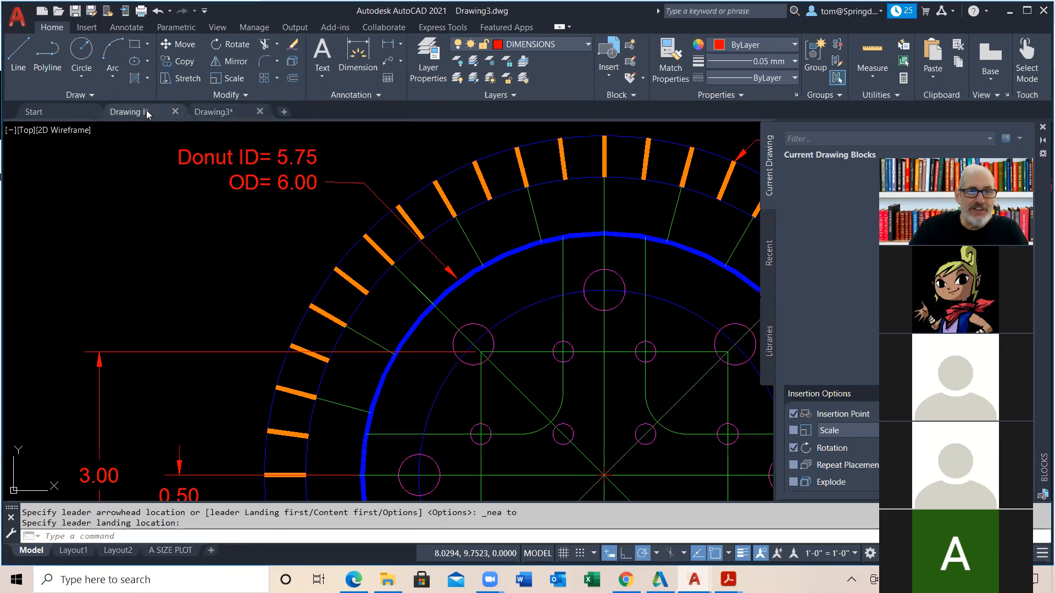
{"action": "scroll", "coordinate": [424, 223], "scroll_direction": "down", "scroll_amount": 3}
{"action": "mouse_move", "coordinate": [434, 263]}
{"action": "middle_mouse_down"}
{"action": "mouse_move", "coordinate": [434, 242]}
{"action": "mouse_move", "coordinate": [374, 249]}
{"action": "middle_mouse_up"}
{"action": "scroll", "coordinate": [495, 243], "scroll_direction": "up", "scroll_amount": 4}
{"action": "mouse_move", "coordinate": [501, 262]}
{"action": "middle_mouse_down"}
{"action": "mouse_move", "coordinate": [470, 279]}
{"action": "mouse_move", "coordinate": [322, 306]}
{"action": "mouse_move", "coordinate": [320, 318]}
{"action": "middle_mouse_up"}
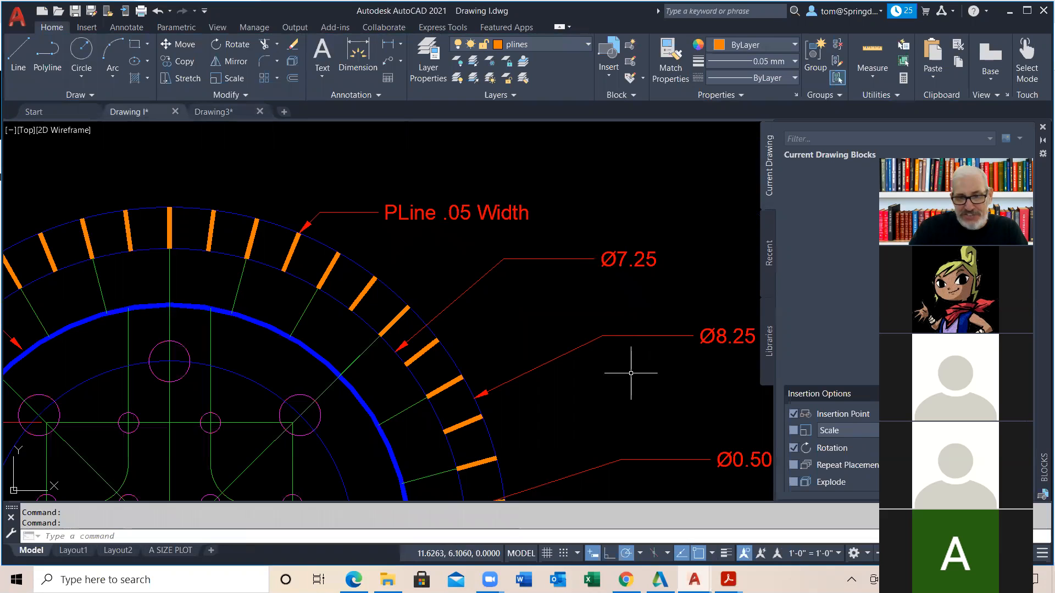
{"action": "scroll", "coordinate": [631, 373], "scroll_direction": "down", "scroll_amount": 3}
{"action": "mouse_move", "coordinate": [629, 370]}
{"action": "middle_mouse_down"}
{"action": "mouse_move", "coordinate": [641, 353]}
{"action": "mouse_move", "coordinate": [630, 257]}
{"action": "middle_mouse_up"}
{"action": "scroll", "coordinate": [631, 257], "scroll_direction": "down", "scroll_amount": 2}
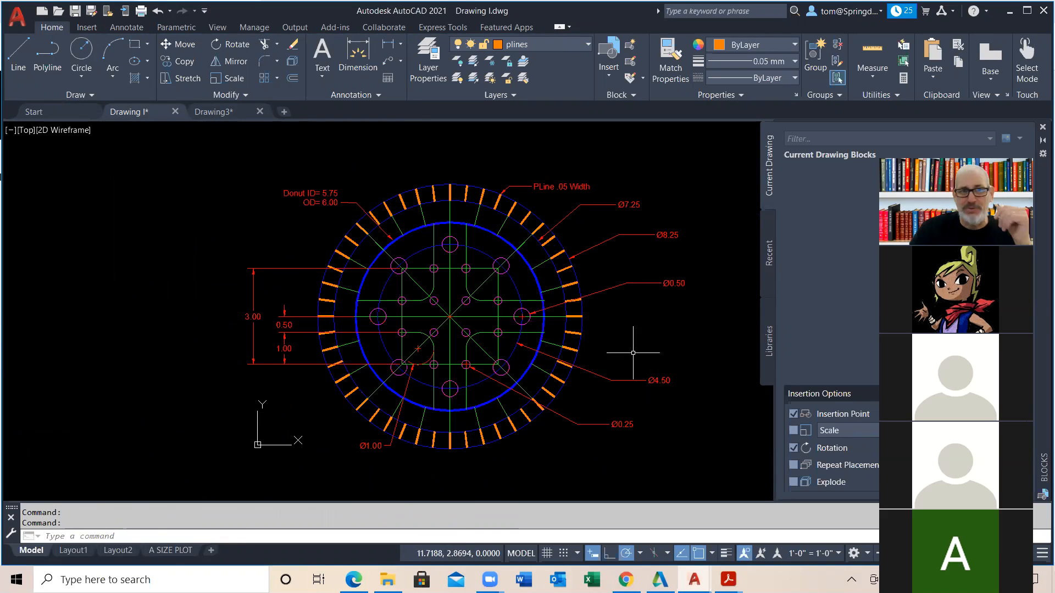
{"action": "left_click", "coordinate": [229, 113]}
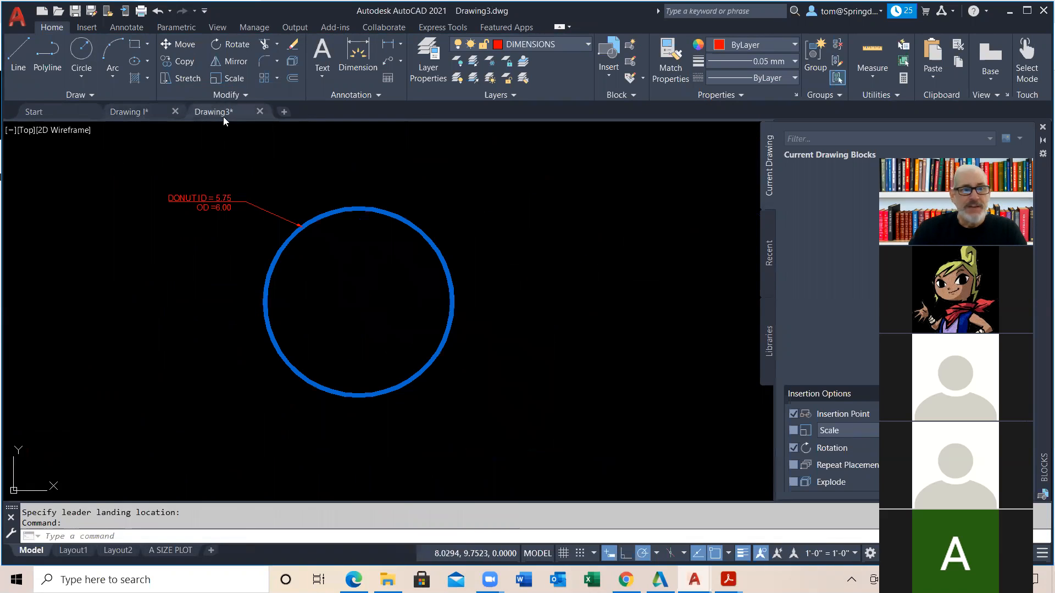
{"action": "mouse_move", "coordinate": [132, 116]}
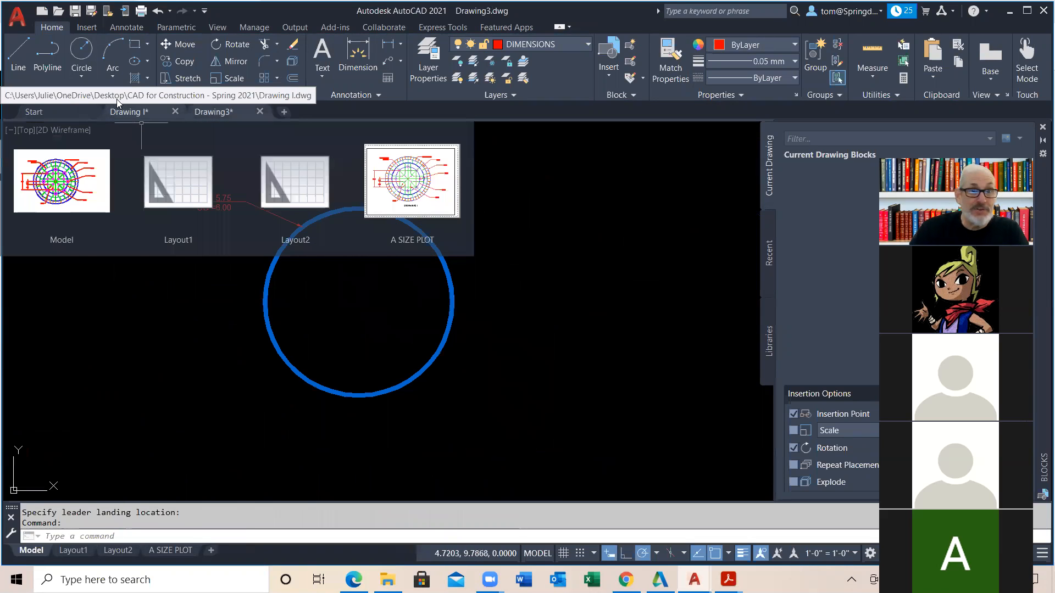
Try a circle of diameter 4 centred on the donut using the Center, Diameter method, and undo it.
{"action": "left_click", "coordinate": [84, 75]}
{"action": "left_click", "coordinate": [80, 128]}
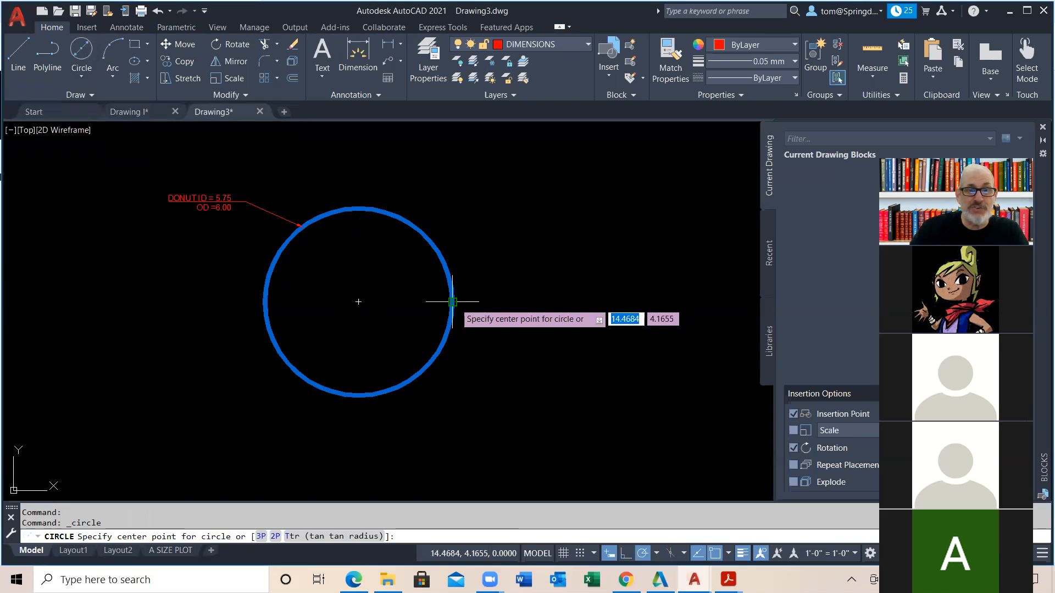
{"action": "left_click", "coordinate": [358, 302]}
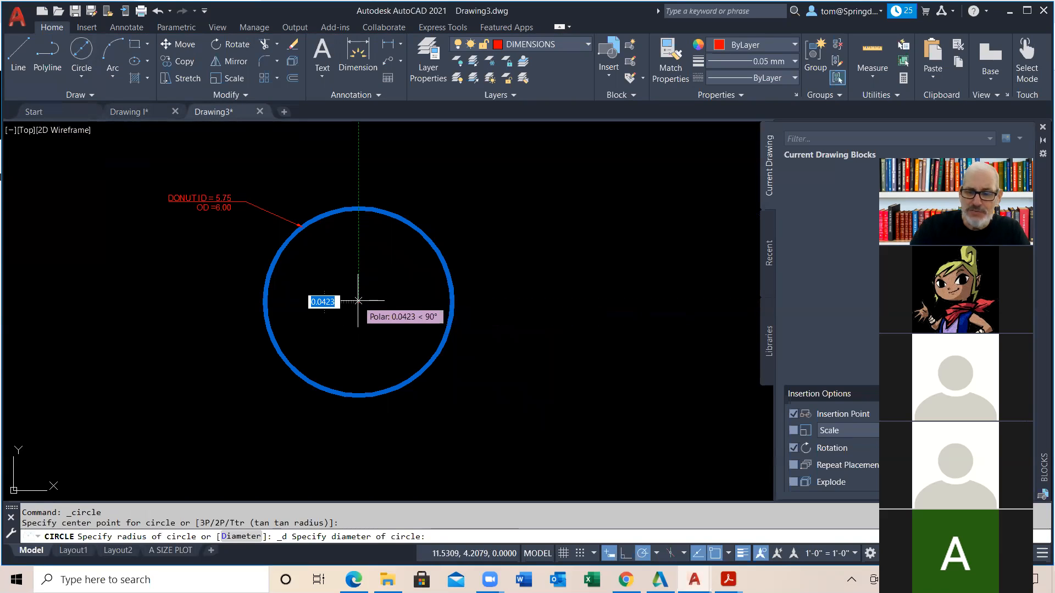
{"action": "type", "text": "4"}
{"action": "key", "text": "Return"}
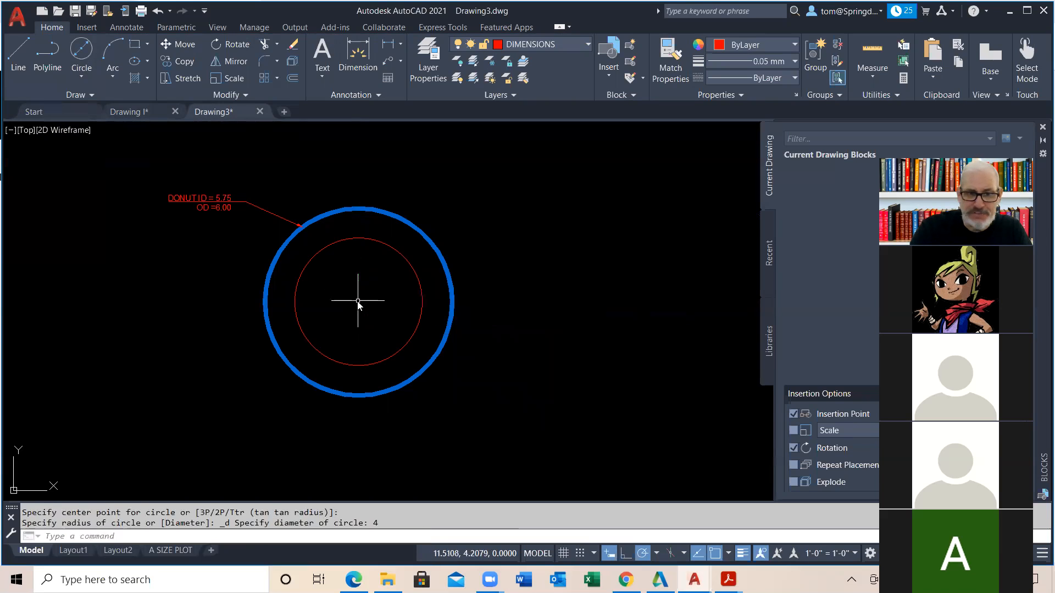
{"action": "key", "text": "Escape"}
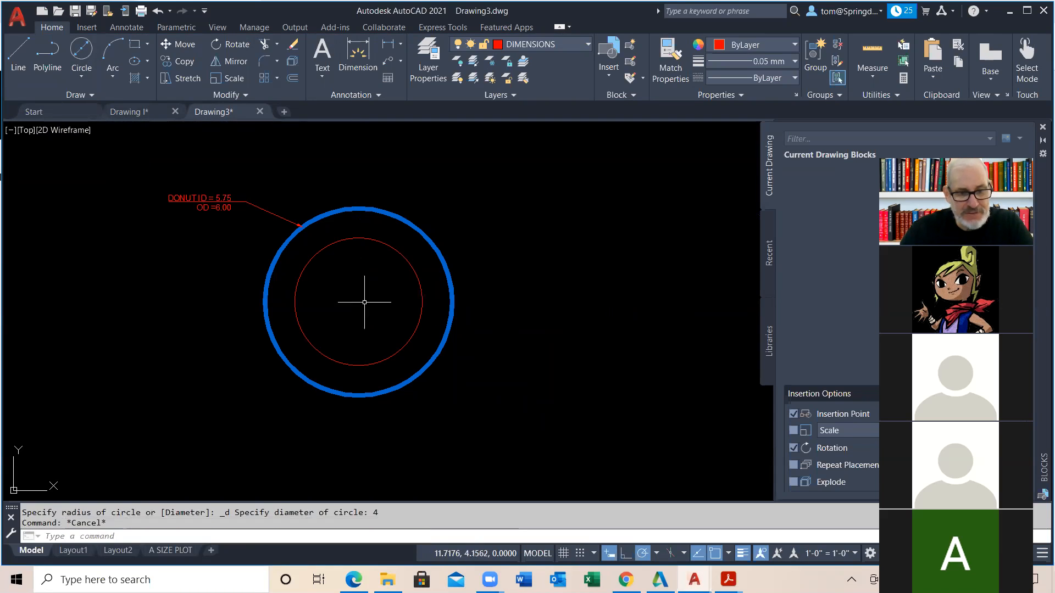
{"action": "key", "text": "ctrl+z"}
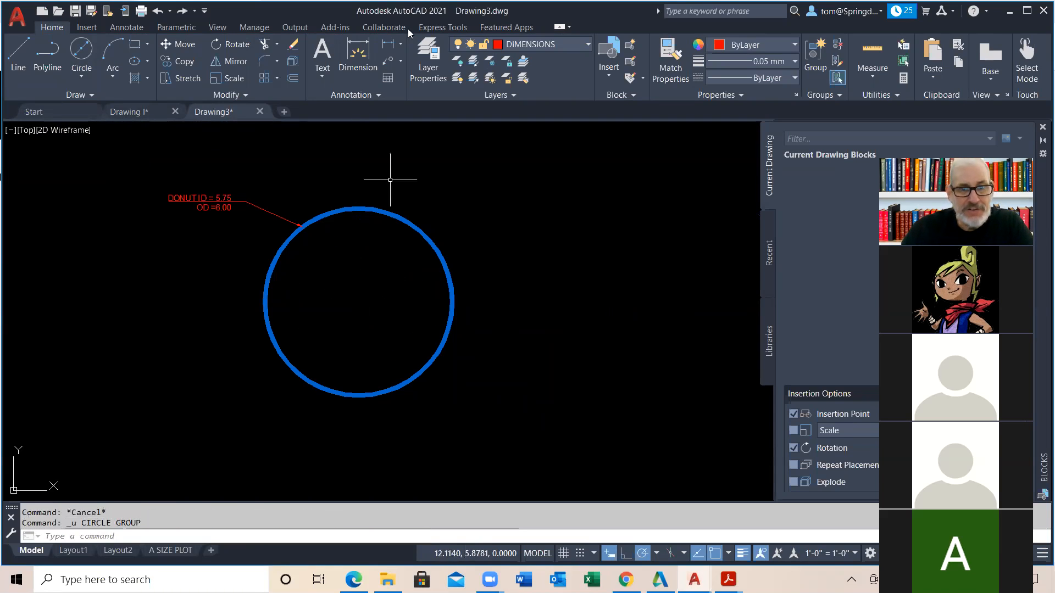
Make CIRCLES the current layer and draw a circle of diameter 4.5 centred on the donut using the Center, Diameter method.
{"action": "left_click", "coordinate": [588, 44]}
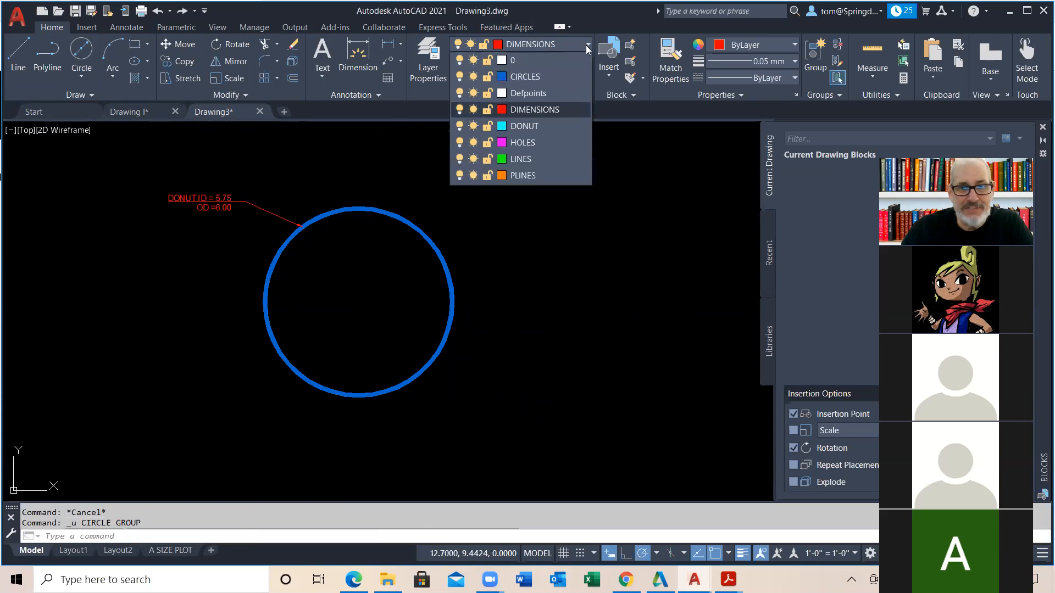
{"action": "left_click", "coordinate": [542, 83]}
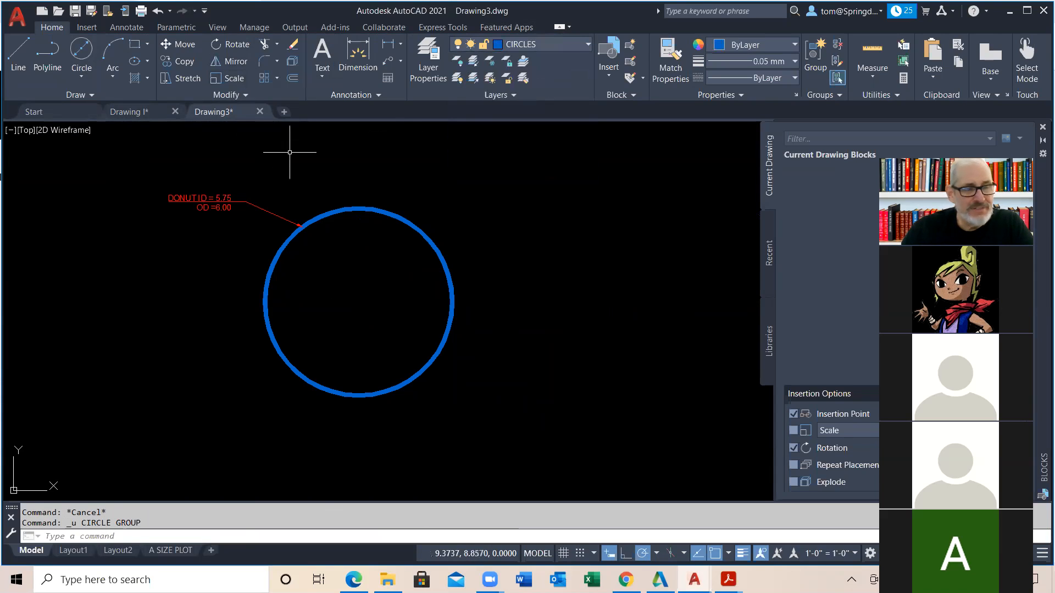
{"action": "left_click", "coordinate": [82, 77]}
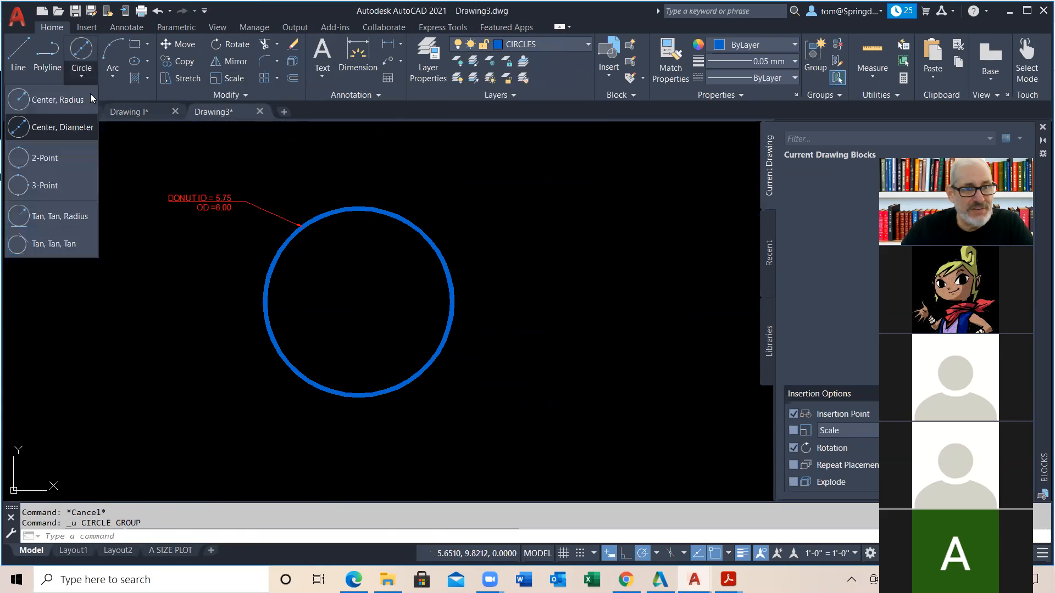
{"action": "left_click", "coordinate": [67, 128]}
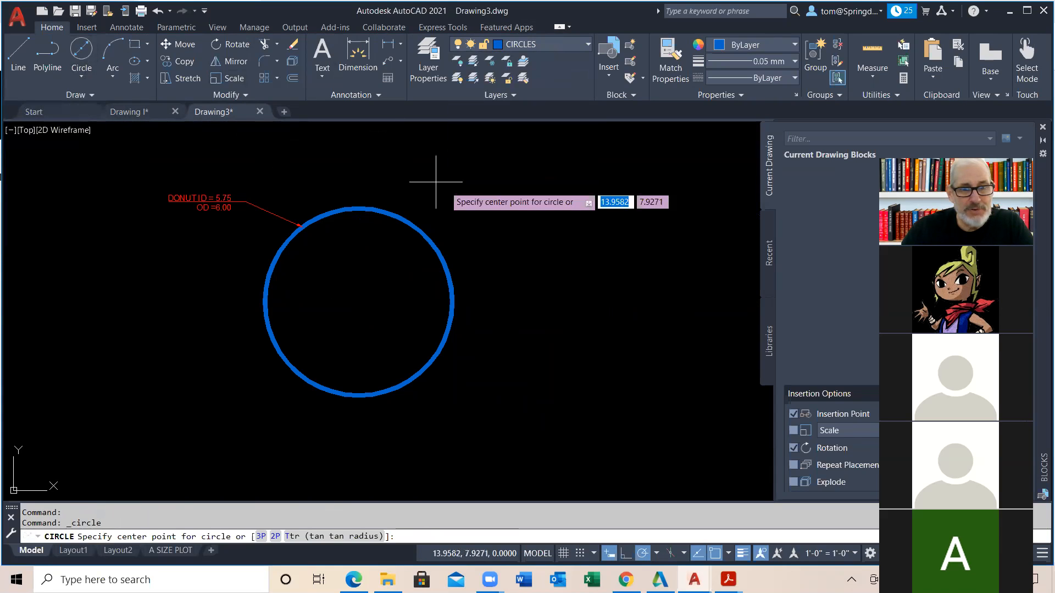
{"action": "left_click", "coordinate": [358, 302]}
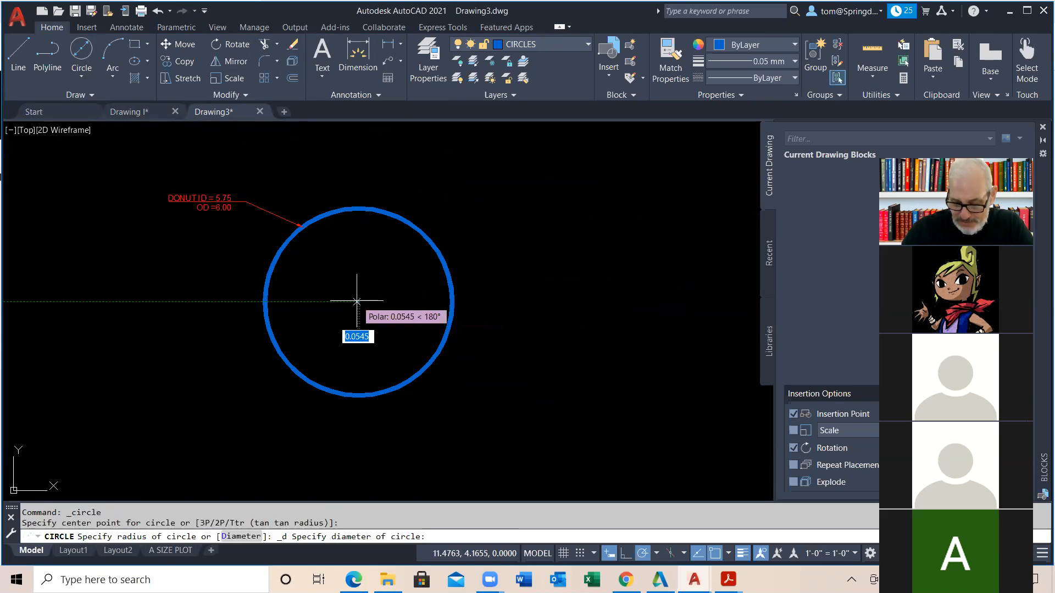
{"action": "type", "text": "4.5"}
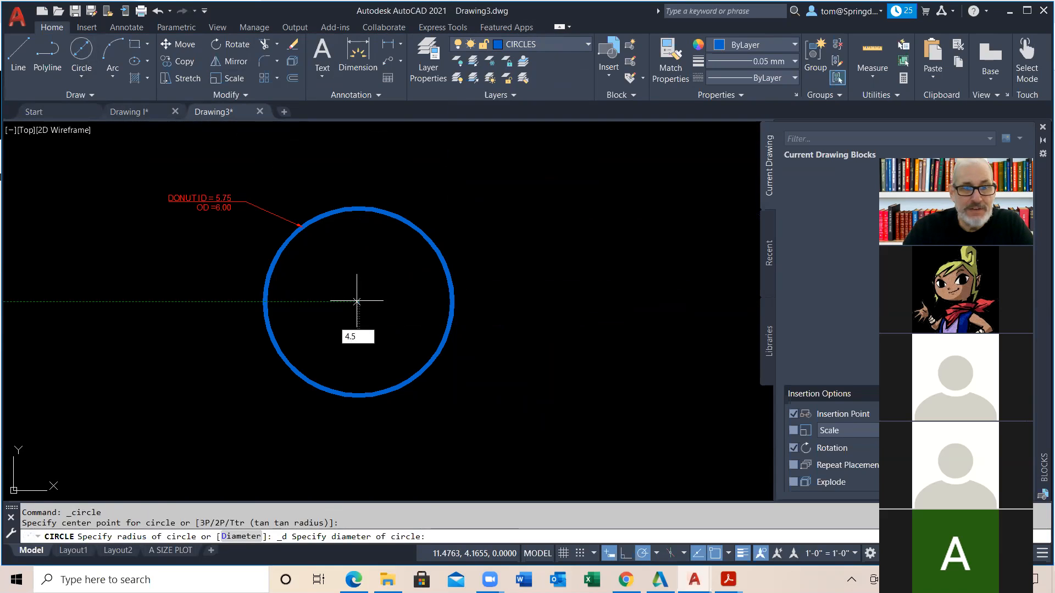
{"action": "key", "text": "Return"}
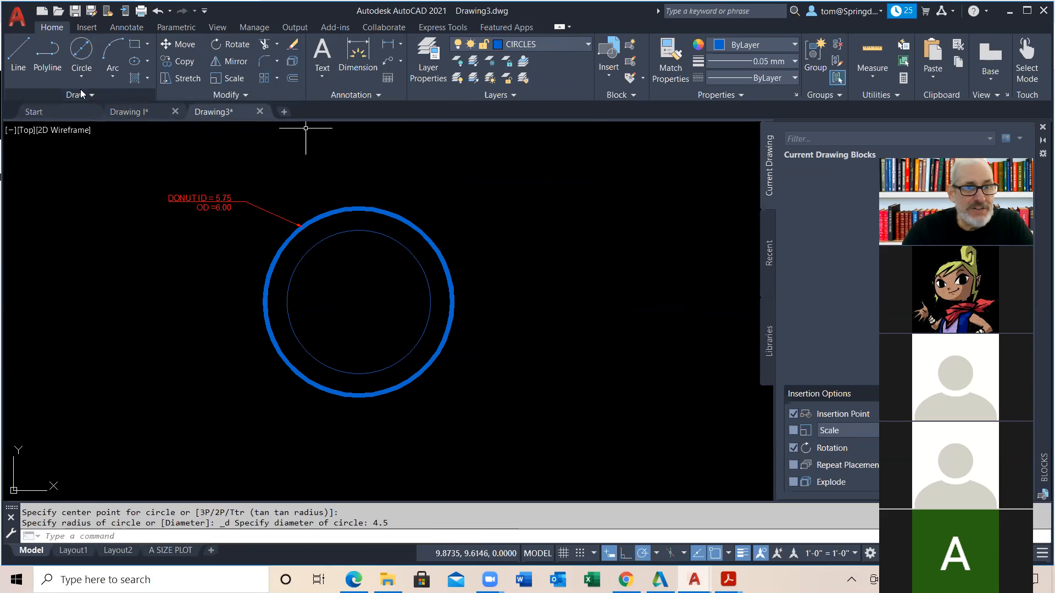
Repeat the Circle command to draw a circle of diameter 7.25 centred on the donut, using the Diameter option.
{"action": "right_click", "coordinate": [503, 233]}
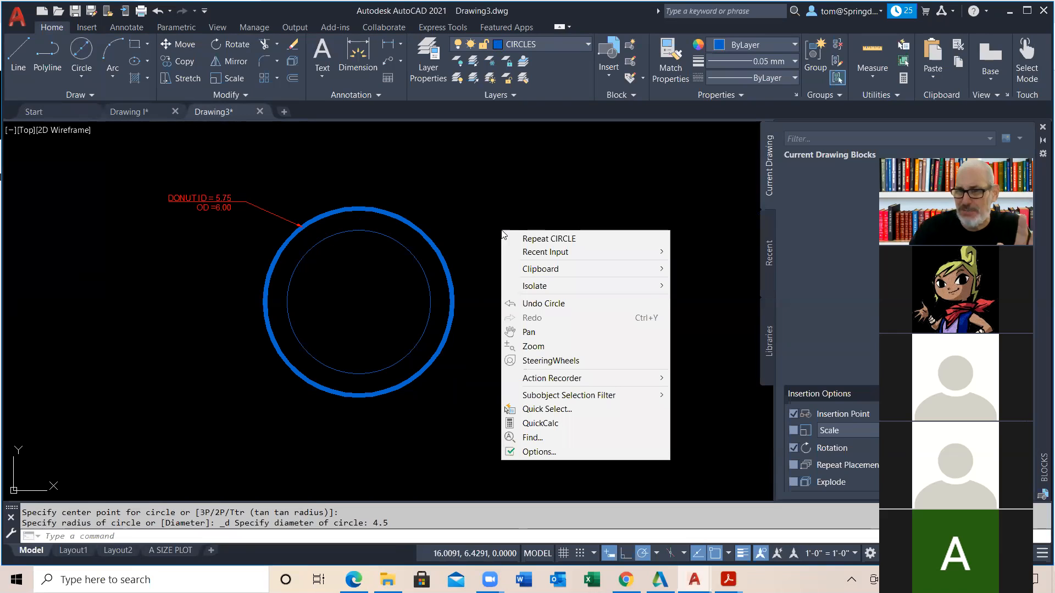
{"action": "left_click", "coordinate": [584, 240]}
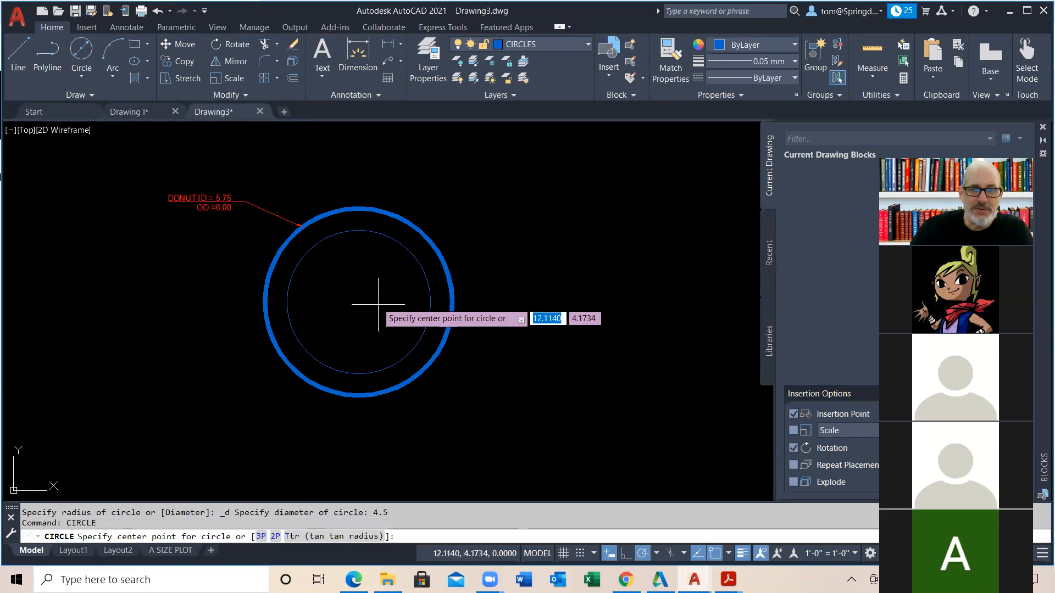
{"action": "left_click", "coordinate": [358, 301]}
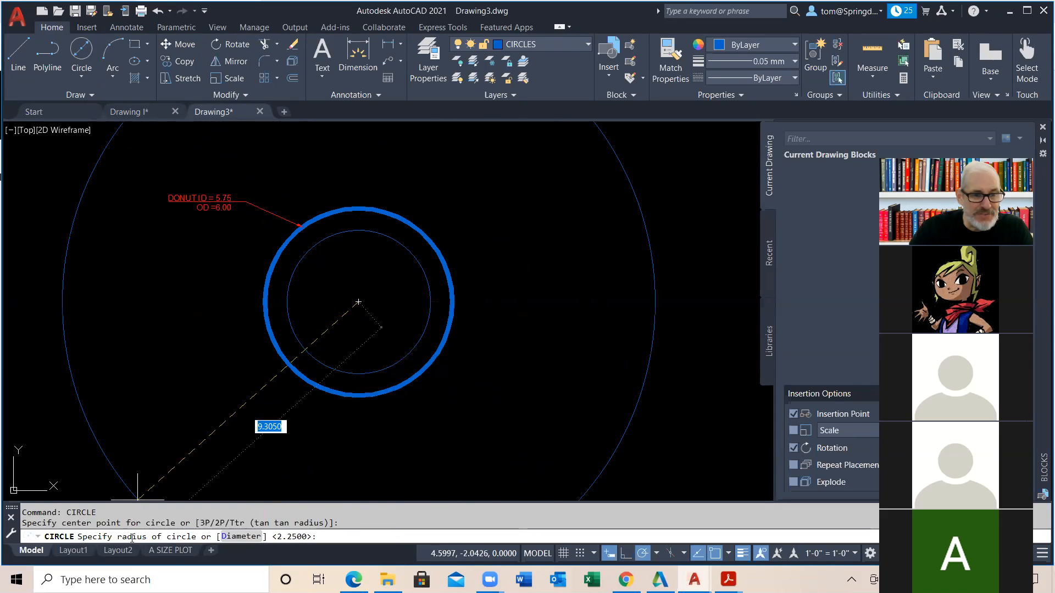
{"action": "left_click", "coordinate": [241, 537]}
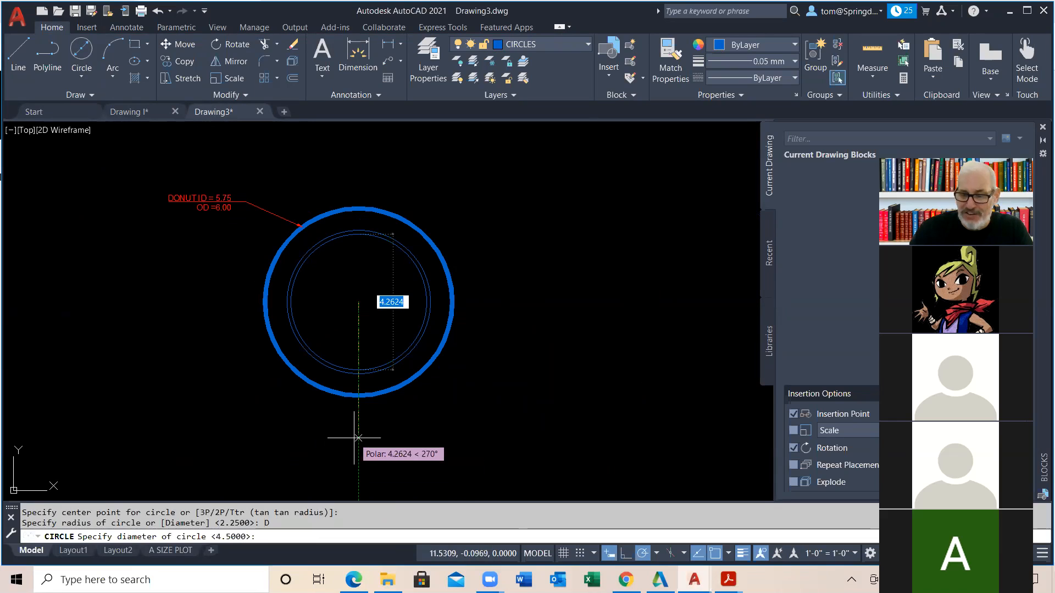
{"action": "type", "text": "7."}
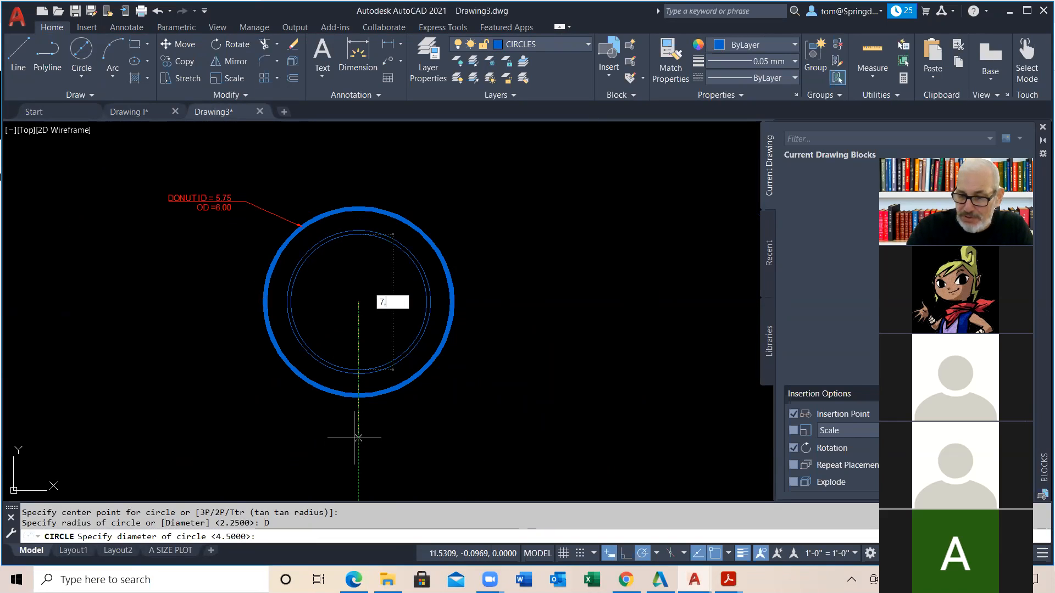
{"action": "type", "text": "25"}
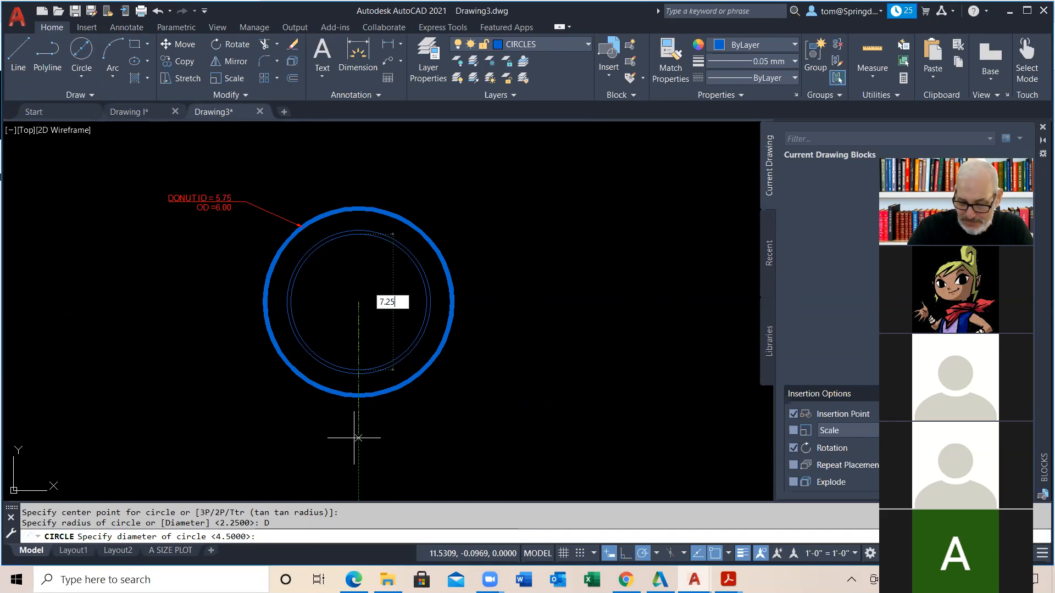
{"action": "key", "text": "Return"}
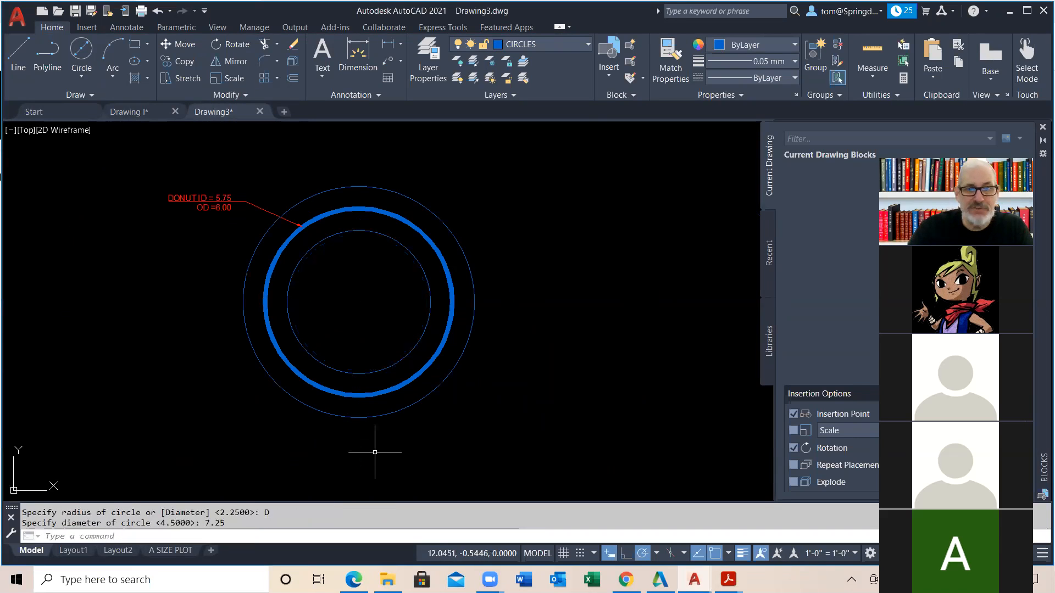
Draw another concentric circle of diameter 8.25 from the donut's centre, using the Diameter option.
{"action": "right_click", "coordinate": [565, 219]}
{"action": "left_click", "coordinate": [584, 227]}
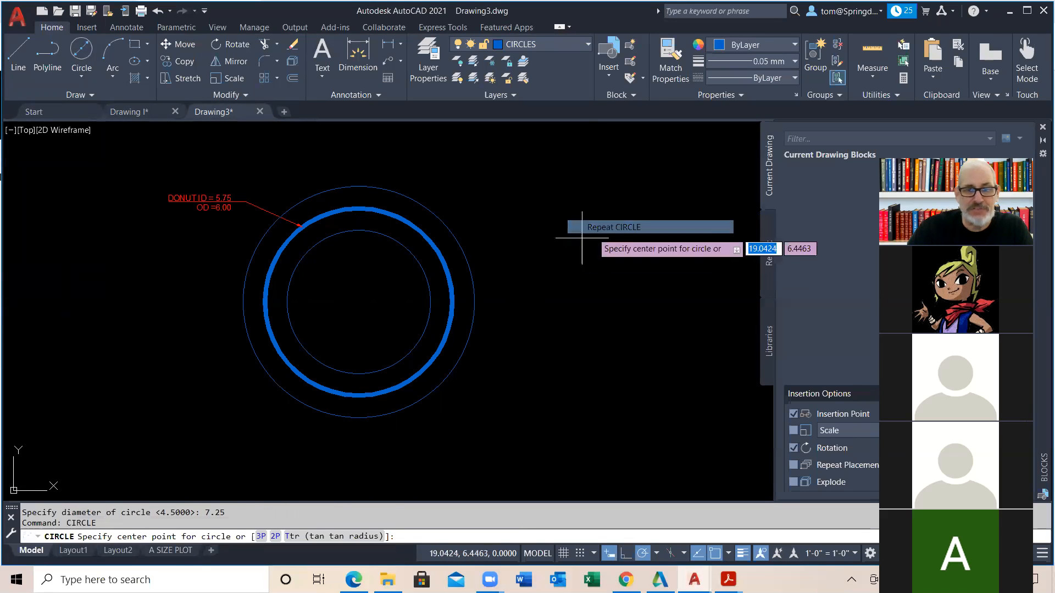
{"action": "left_click", "coordinate": [358, 302]}
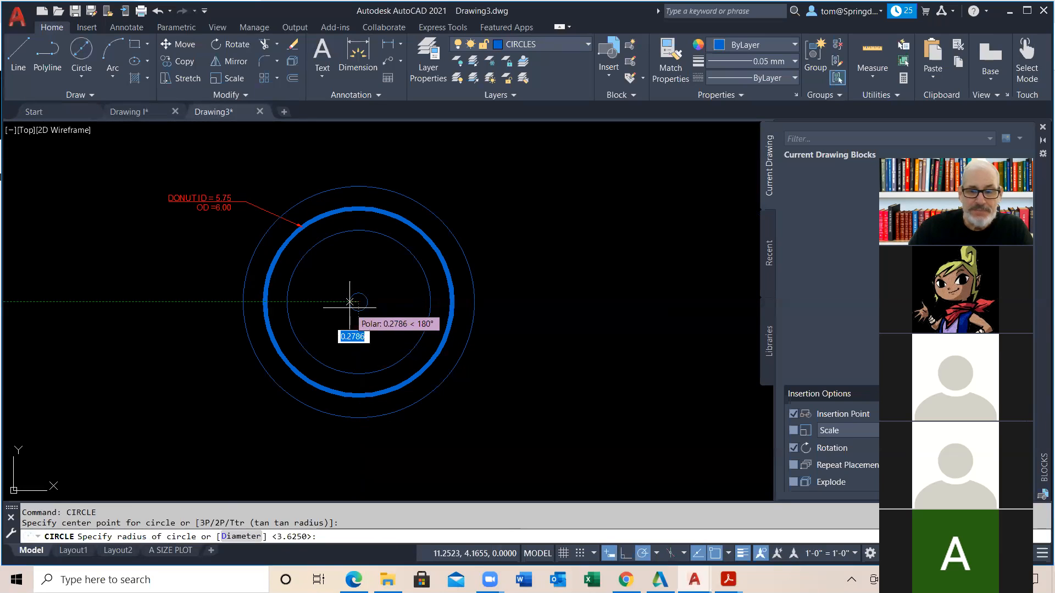
{"action": "right_click", "coordinate": [350, 301]}
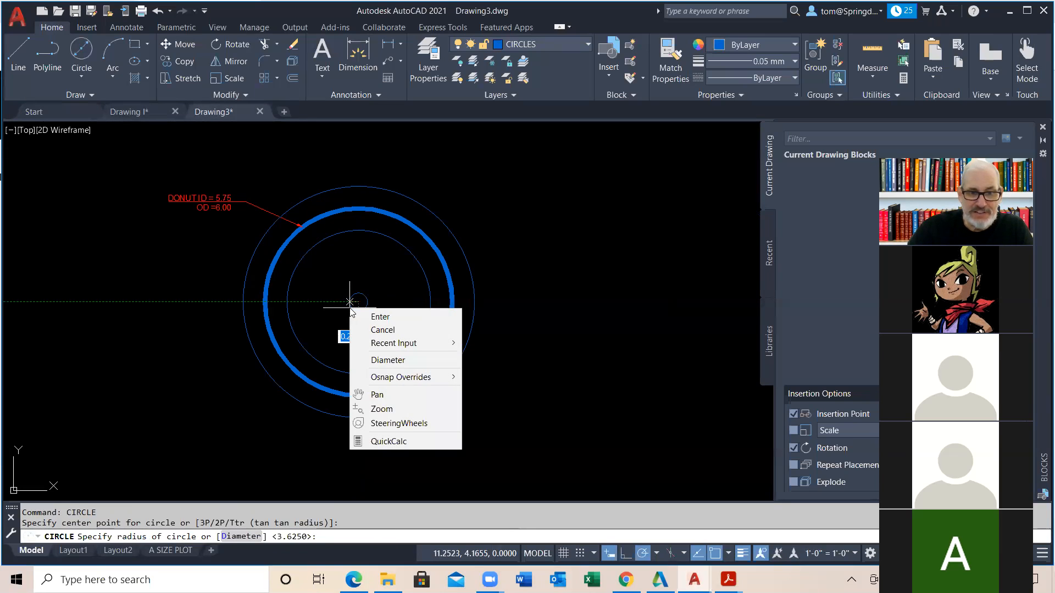
{"action": "left_click", "coordinate": [407, 360]}
{"action": "type", "text": "8.25"}
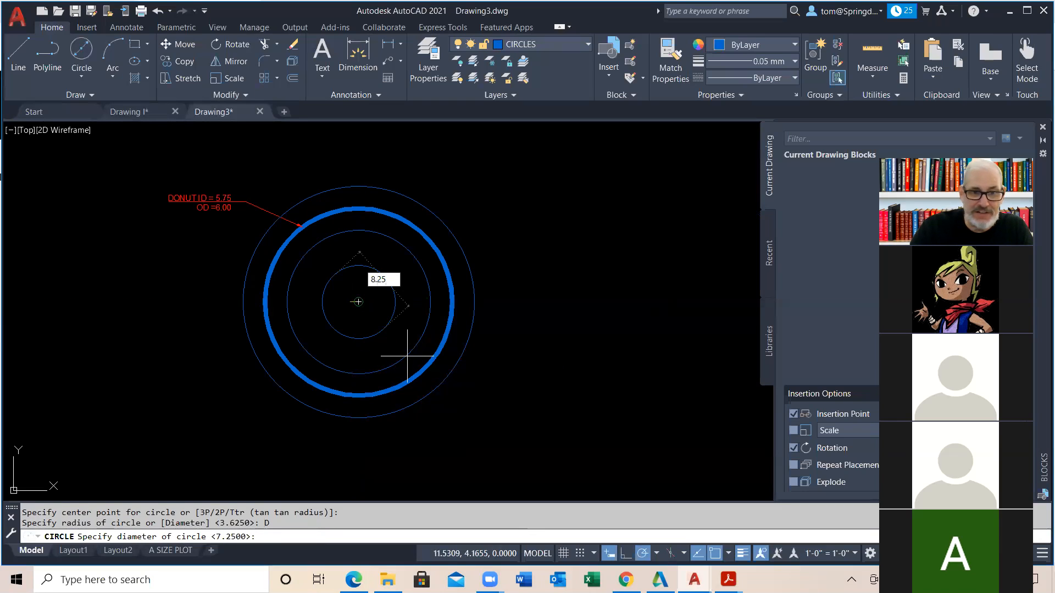
{"action": "key", "text": "Return"}
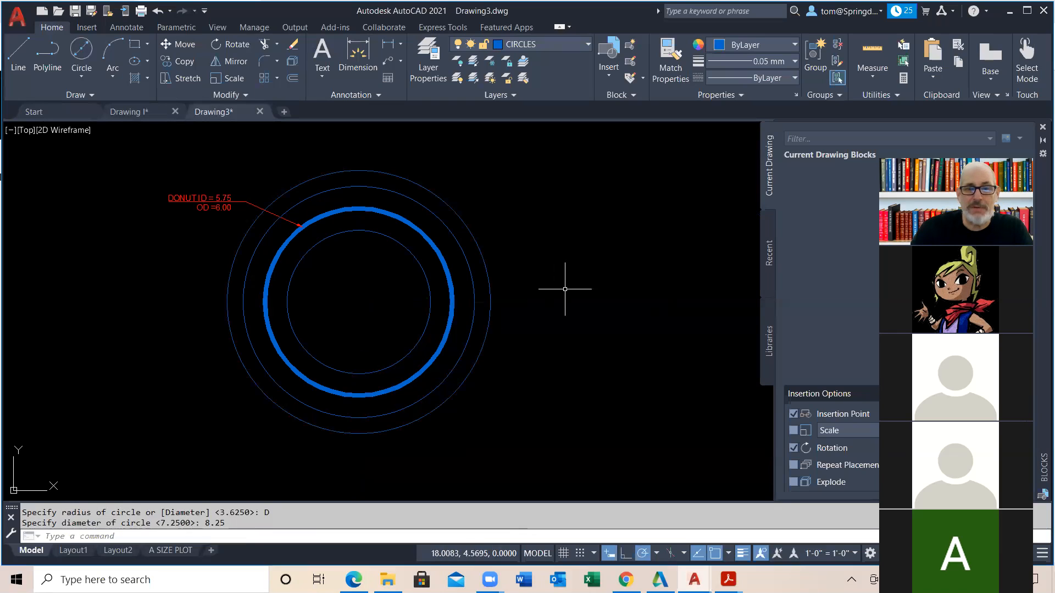
Add a diameter dimension to the outermost circle, placing its text outside the circle at the upper right.
{"action": "middle_click_drag", "start_coordinate": [565, 289], "coordinate": [590, 281]}
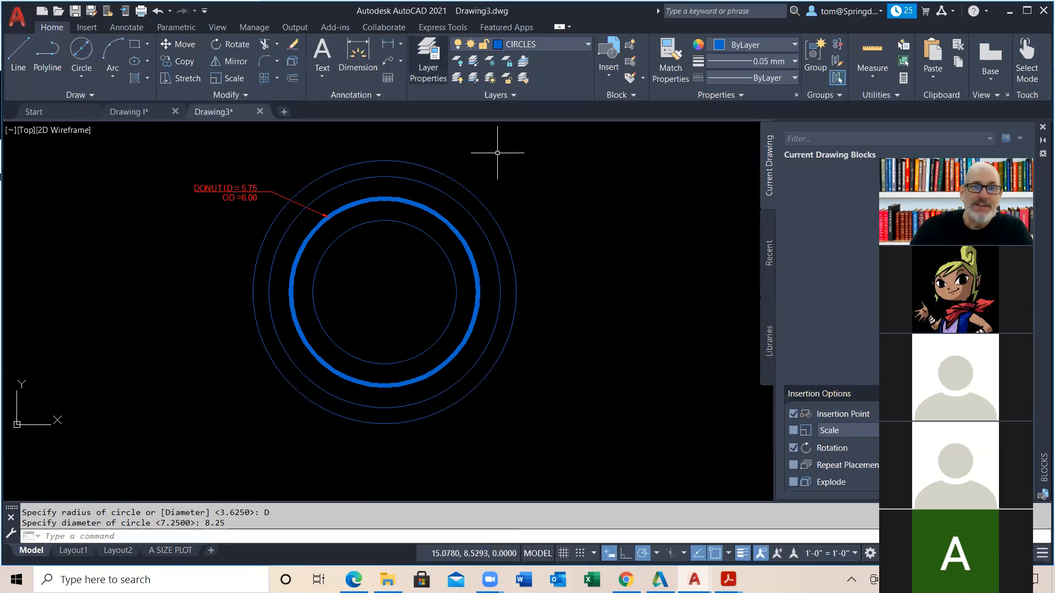
{"action": "left_click", "coordinate": [400, 45]}
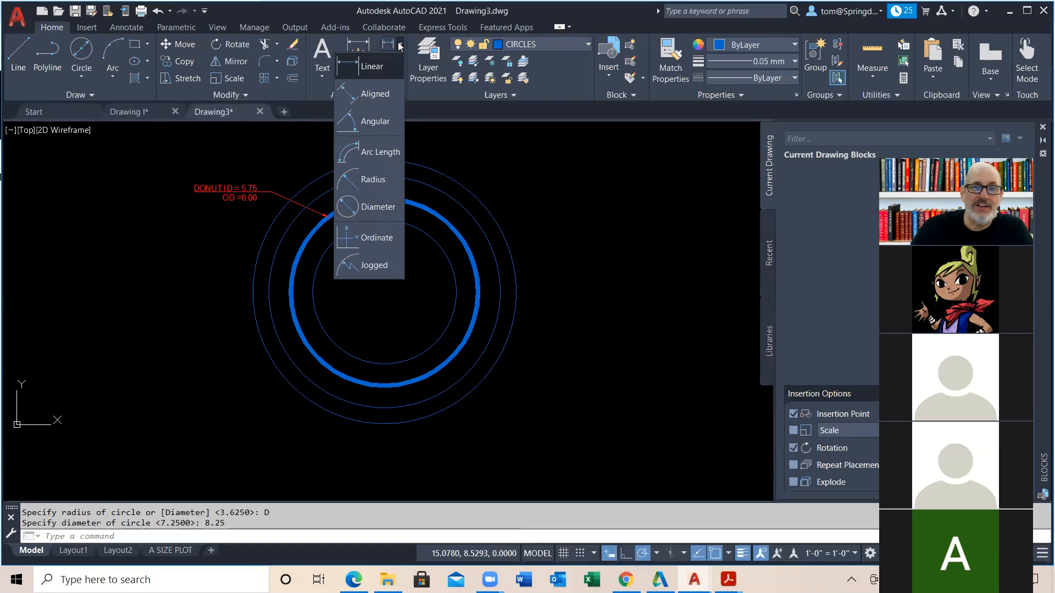
{"action": "left_click", "coordinate": [391, 205]}
{"action": "left_click", "coordinate": [496, 218]}
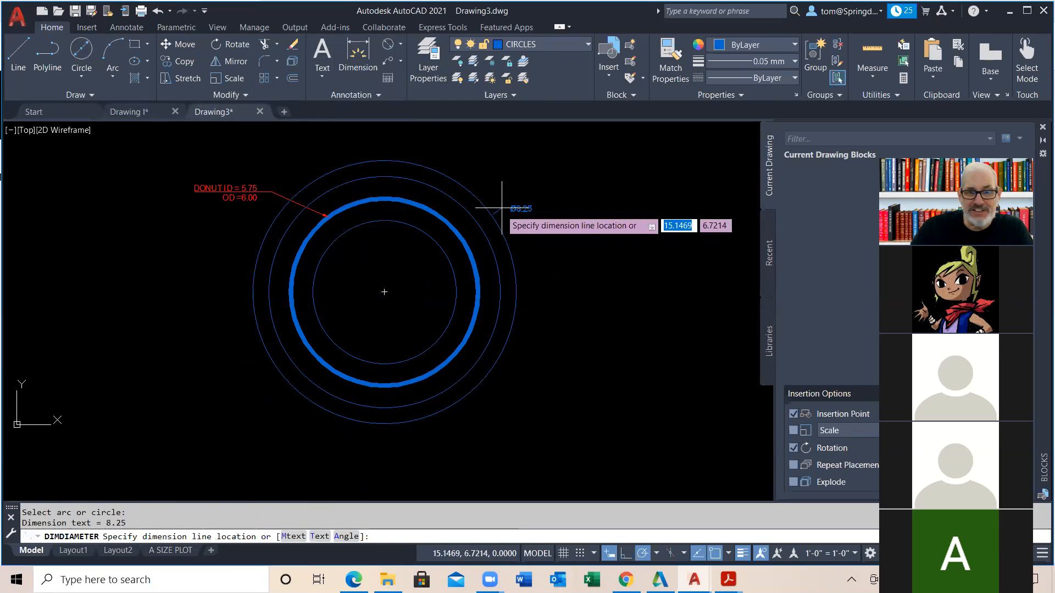
{"action": "left_click", "coordinate": [534, 177]}
Add diameter dimensions to the 7.25 circle and the innermost circle, with text outside the rings at the upper right and lower right.
{"action": "right_click", "coordinate": [558, 228]}
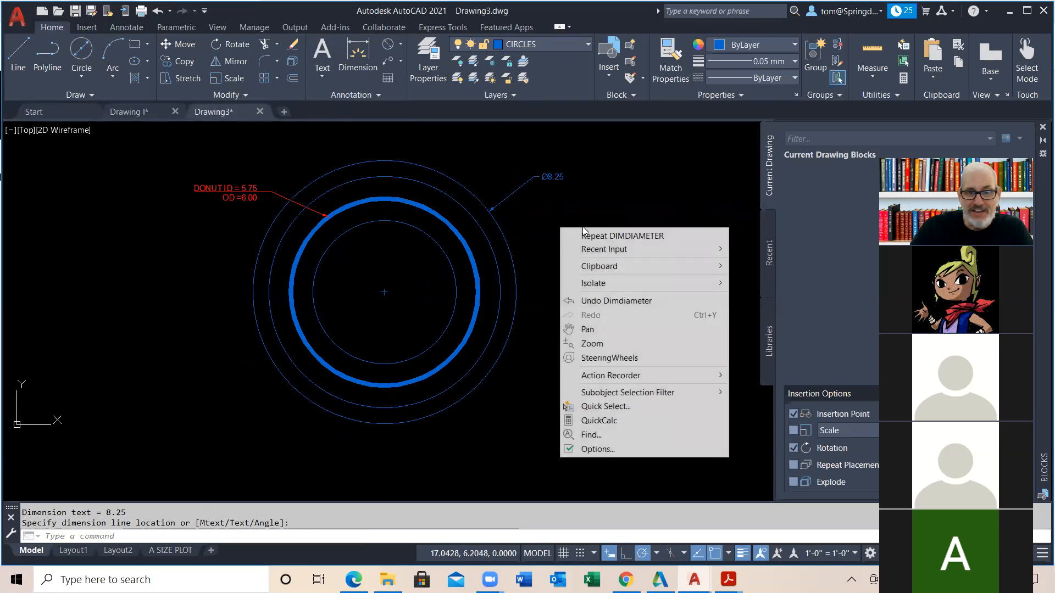
{"action": "left_click", "coordinate": [590, 237]}
{"action": "left_click", "coordinate": [497, 264]}
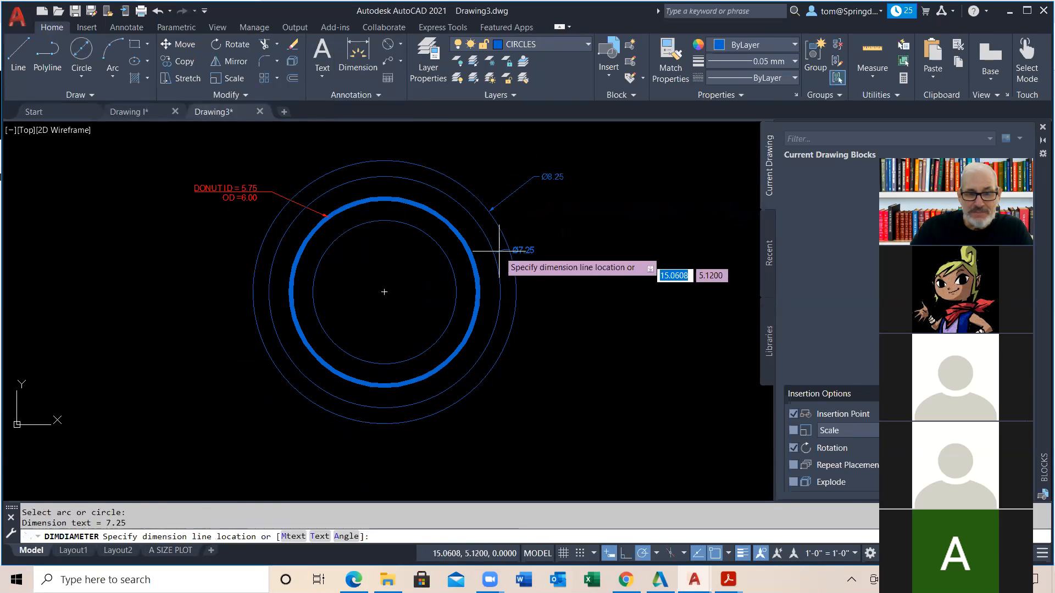
{"action": "left_click", "coordinate": [529, 220]}
{"action": "right_click", "coordinate": [570, 237]}
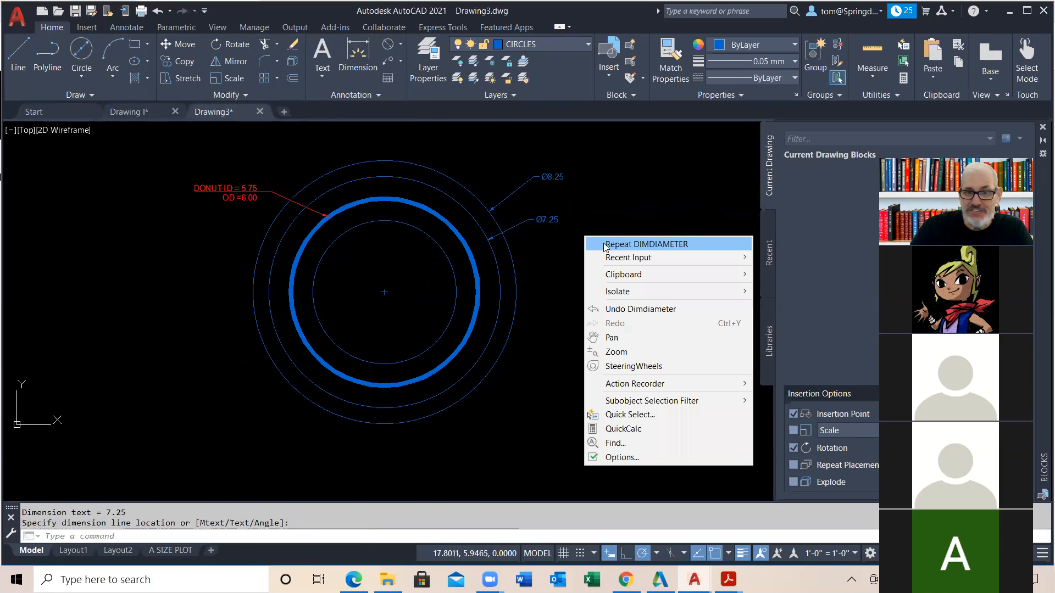
{"action": "left_click", "coordinate": [599, 245]}
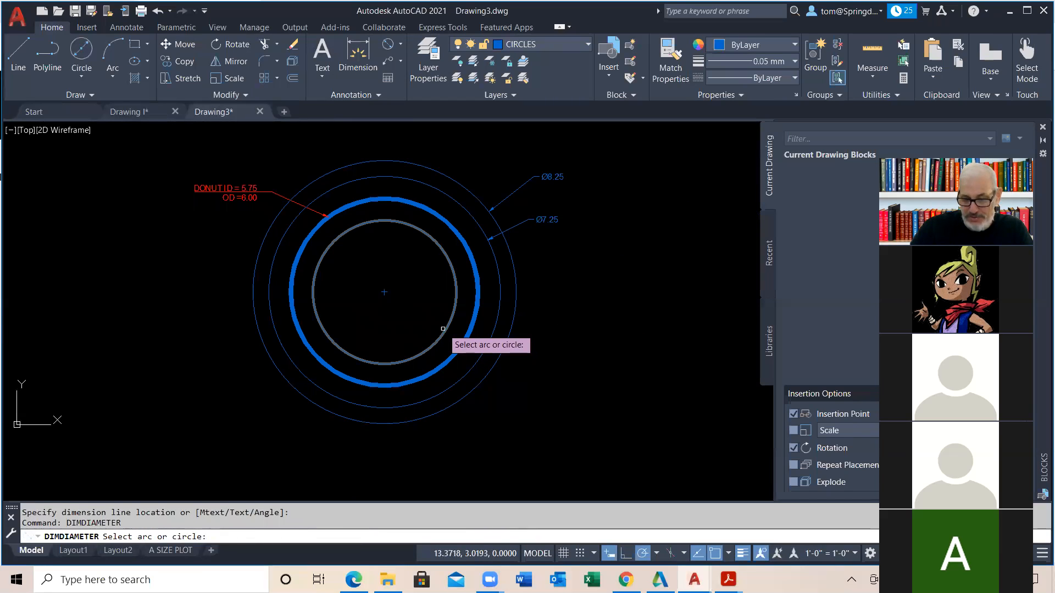
{"action": "left_click", "coordinate": [443, 328]}
{"action": "left_click", "coordinate": [551, 342]}
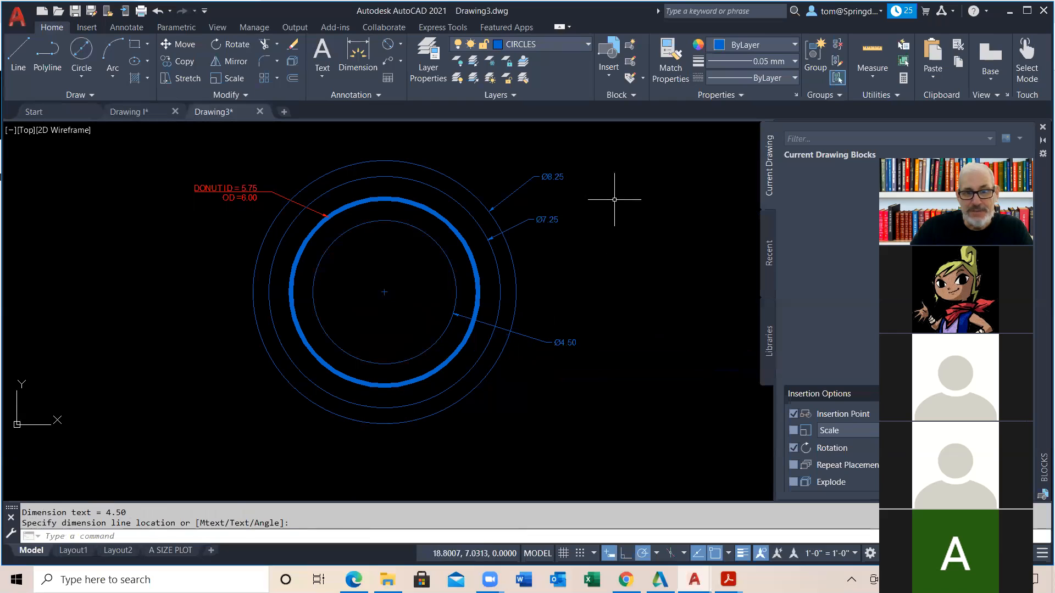
Move the three diameter dimensions to the DIMENSIONS layer and clear the selection.
{"action": "left_click", "coordinate": [611, 172]}
{"action": "left_click", "coordinate": [548, 355]}
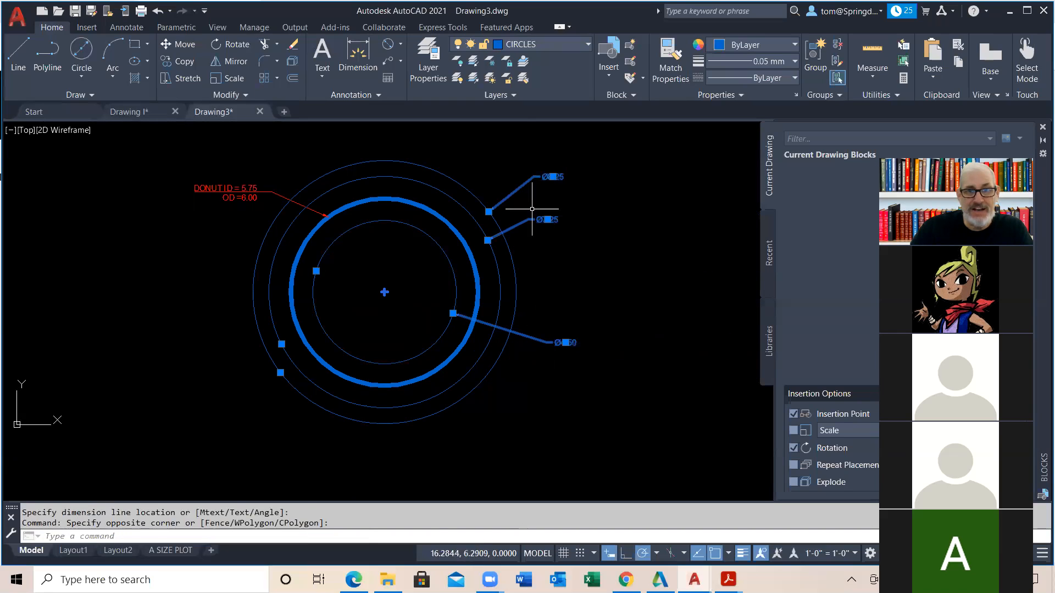
{"action": "left_click", "coordinate": [584, 43]}
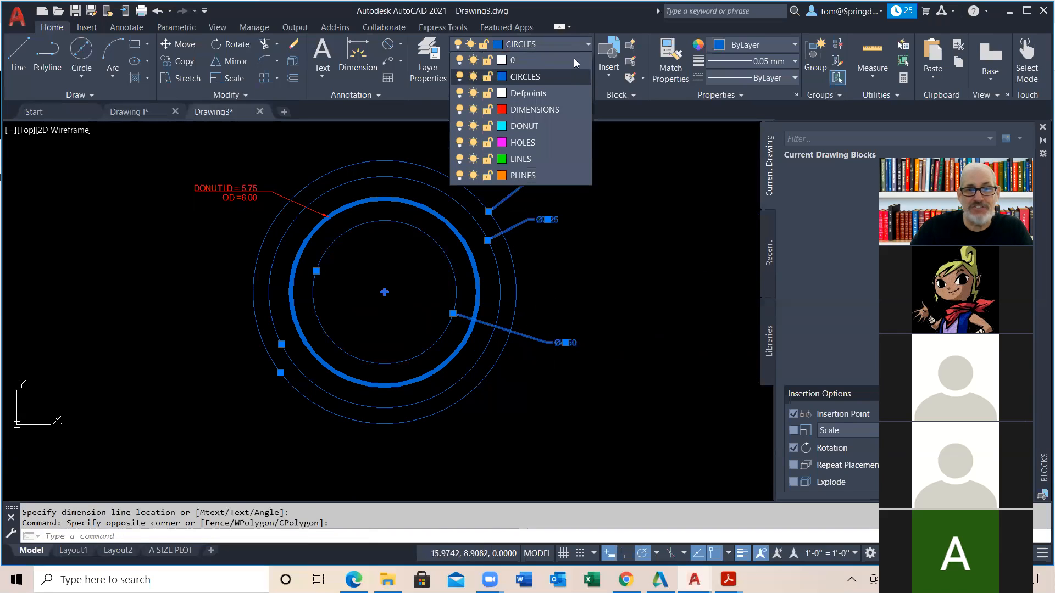
{"action": "left_click", "coordinate": [556, 107]}
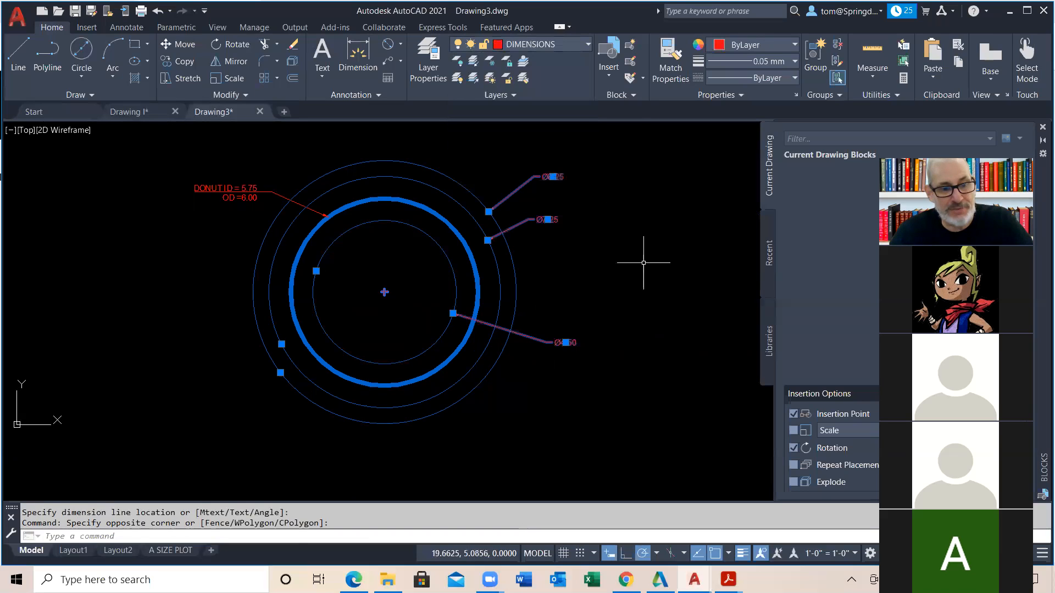
{"action": "key", "text": "Escape"}
{"action": "key", "text": "Escape"}
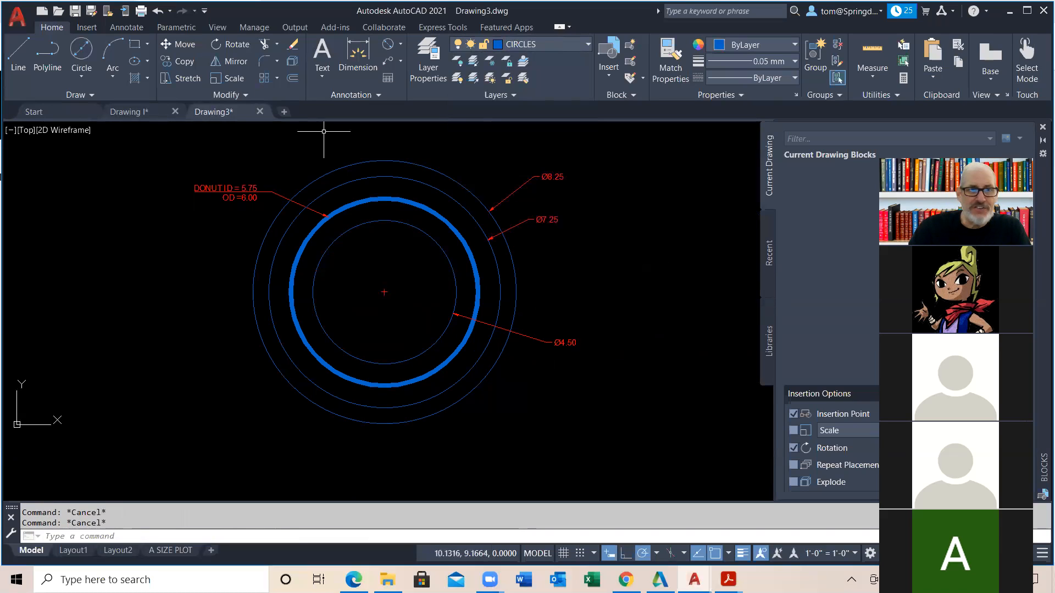
Examine the polyline width callout and the radial polylines in Drawing I, and return to Drawing3.
{"action": "left_click", "coordinate": [148, 110]}
{"action": "scroll", "coordinate": [568, 195], "scroll_direction": "up", "scroll_amount": 4}
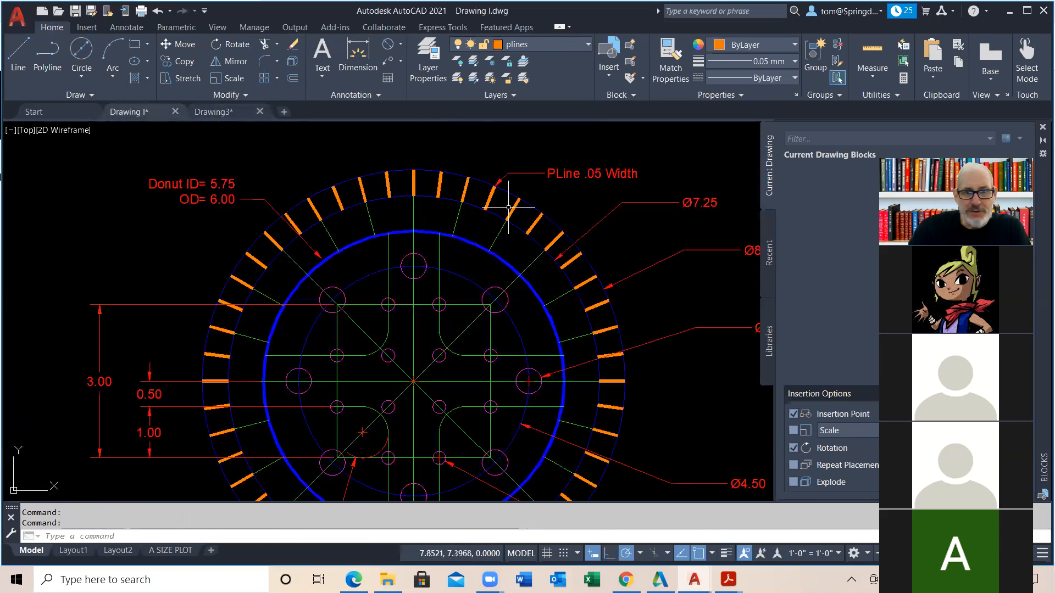
{"action": "mouse_move", "coordinate": [491, 231]}
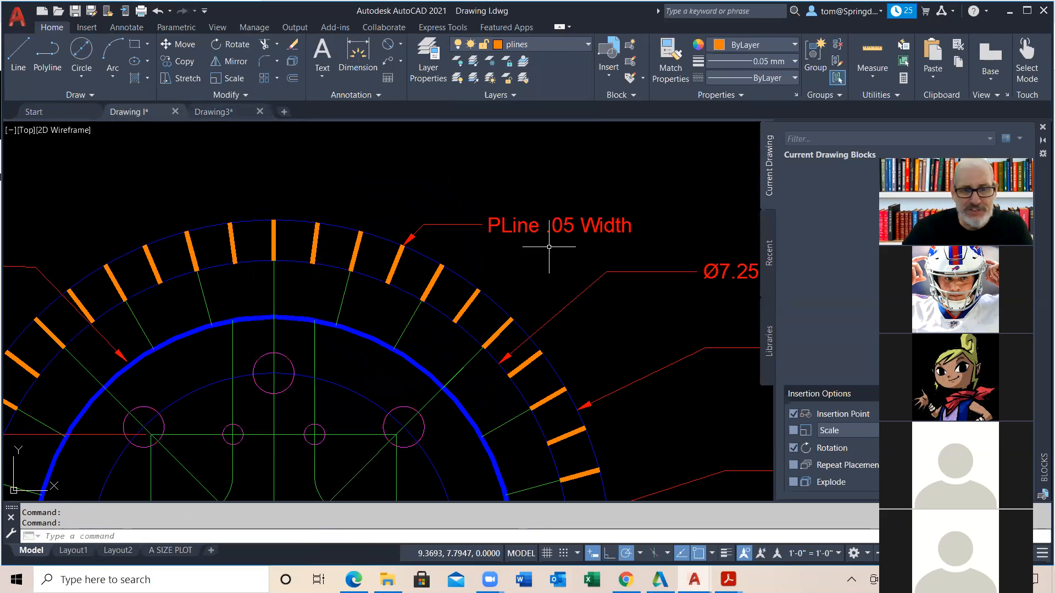
{"action": "left_click", "coordinate": [220, 112]}
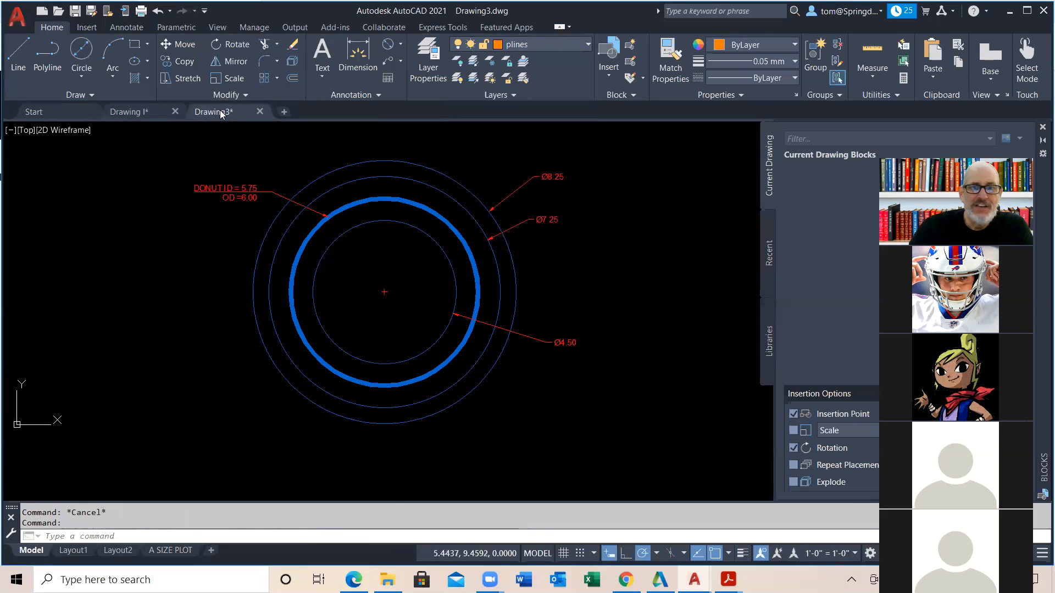
Make PLINES the current layer.
{"action": "left_click", "coordinate": [580, 45]}
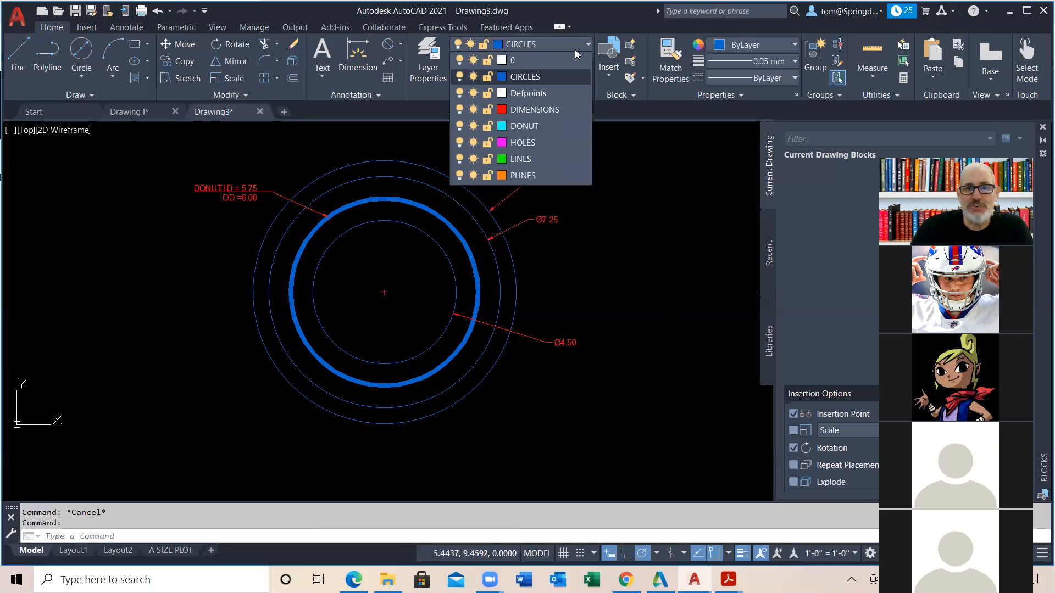
{"action": "left_click", "coordinate": [523, 176]}
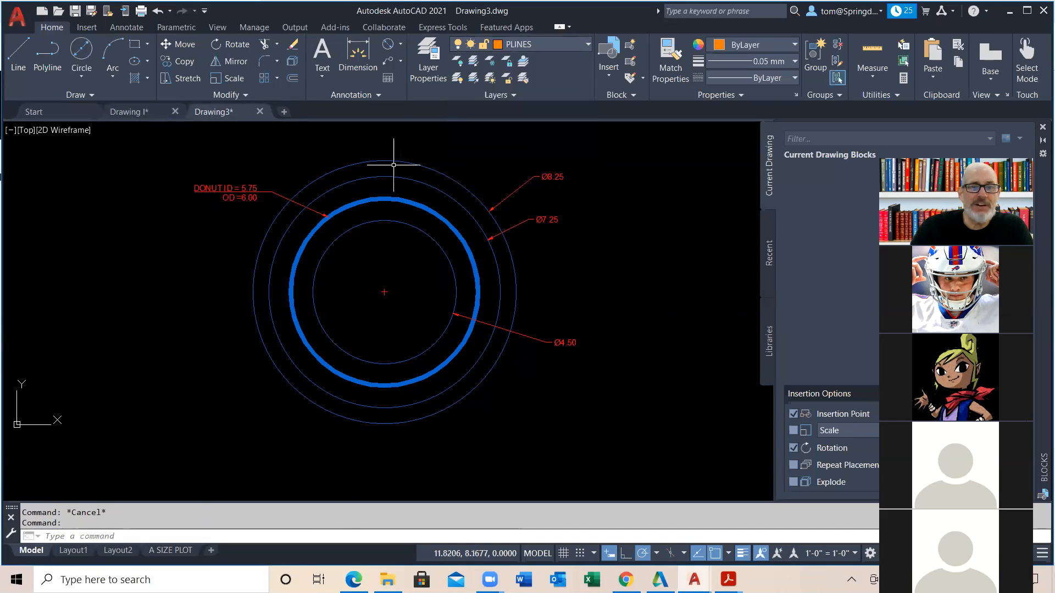
{"action": "left_click", "coordinate": [47, 55]}
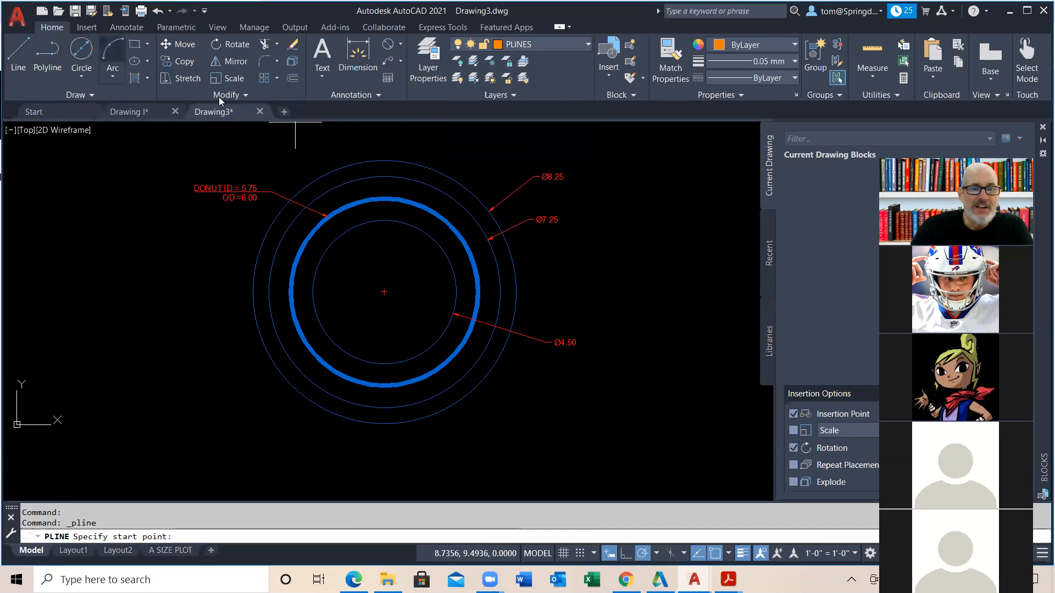
{"action": "right_click", "coordinate": [387, 147], "text": "shift"}
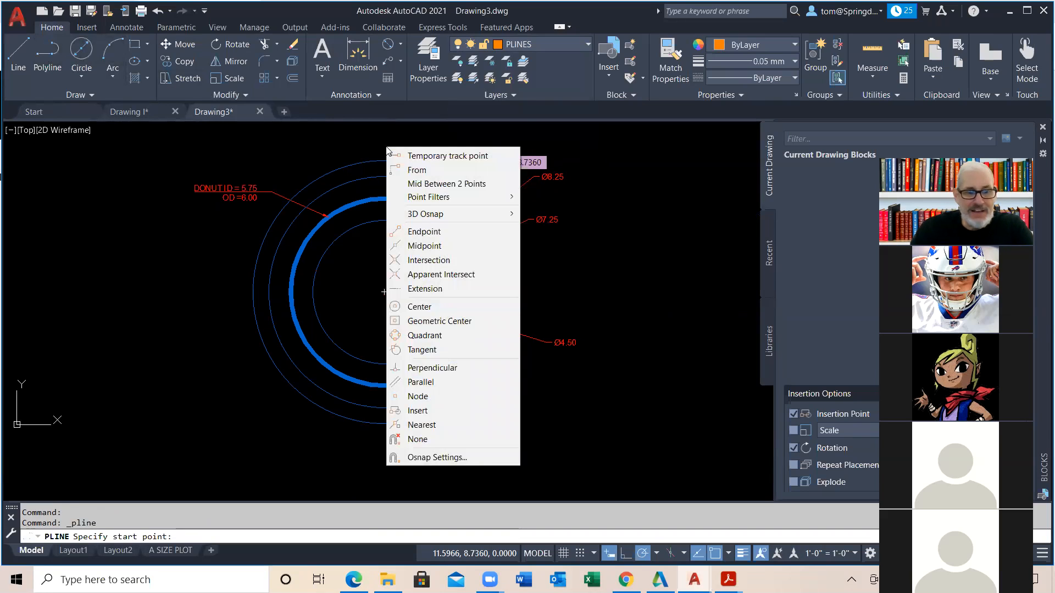
{"action": "key", "text": "Escape"}
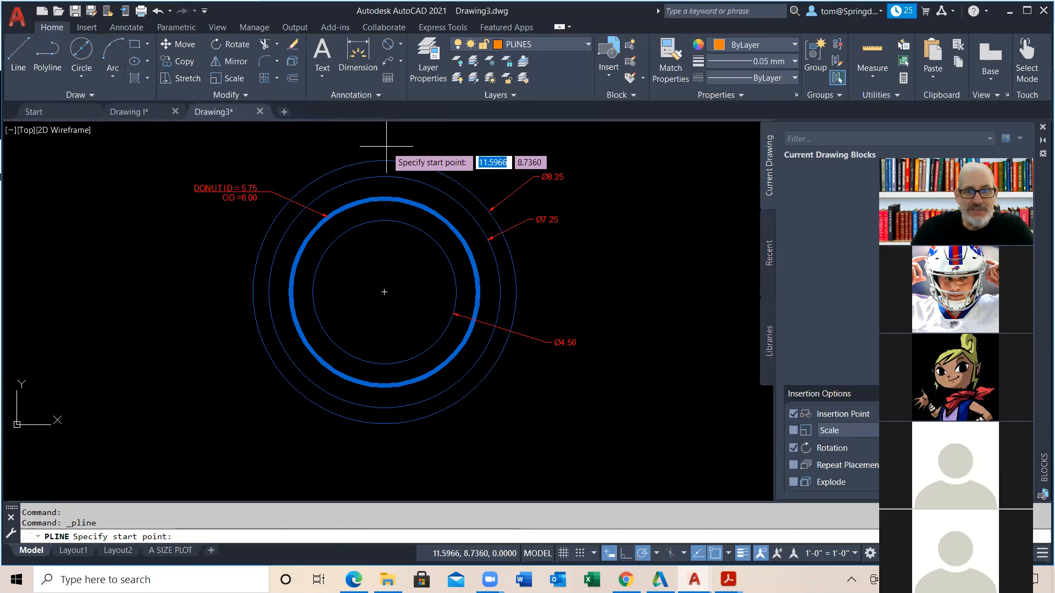
{"action": "right_click", "coordinate": [386, 146]}
{"action": "key", "text": "Escape"}
{"action": "right_click", "coordinate": [387, 145]}
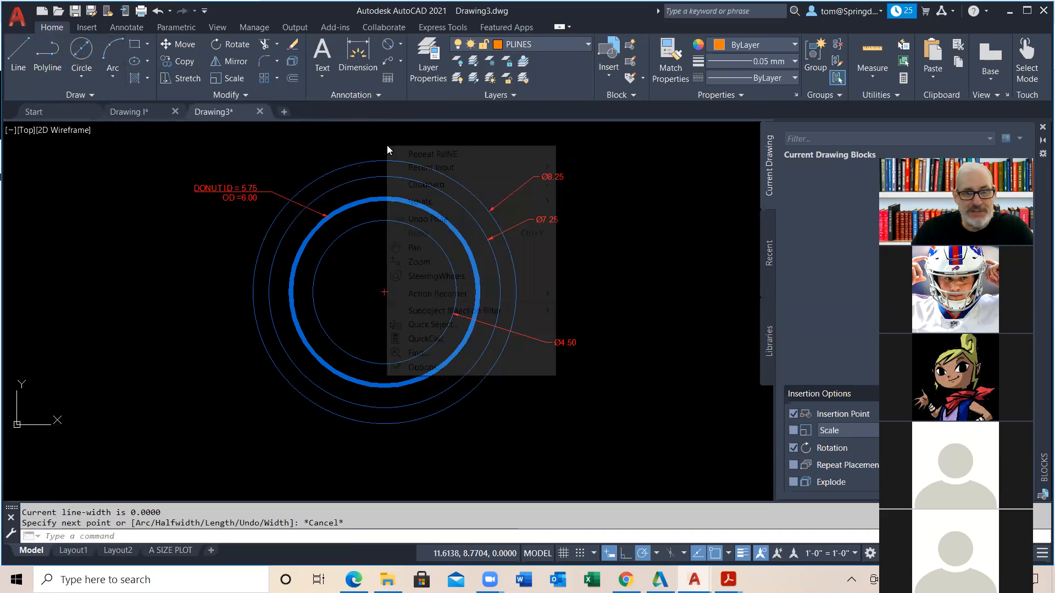
{"action": "left_click", "coordinate": [390, 154]}
{"action": "right_click", "coordinate": [389, 154]}
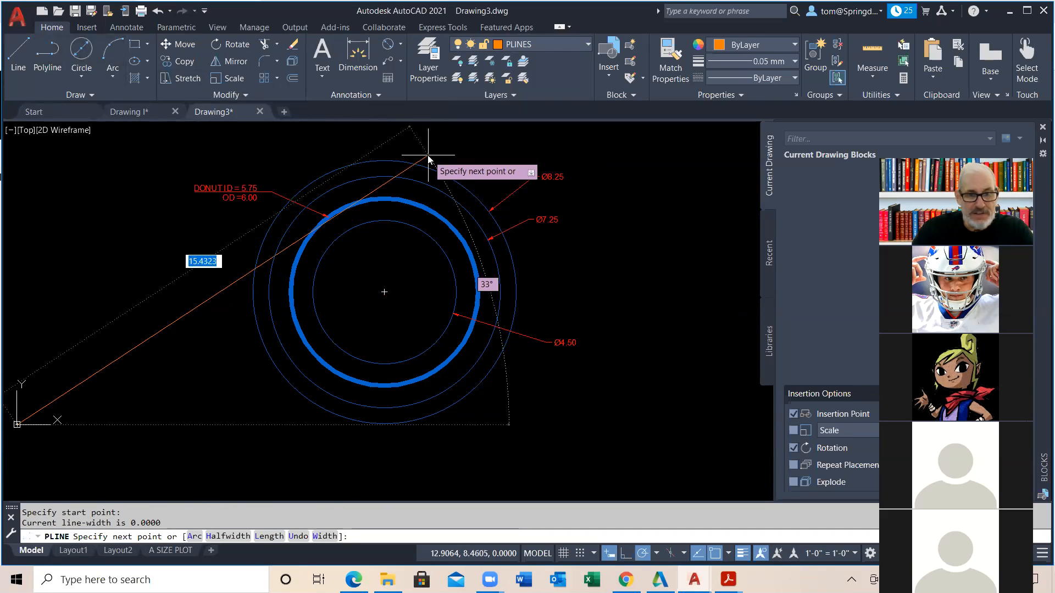
{"action": "right_click", "coordinate": [428, 156]}
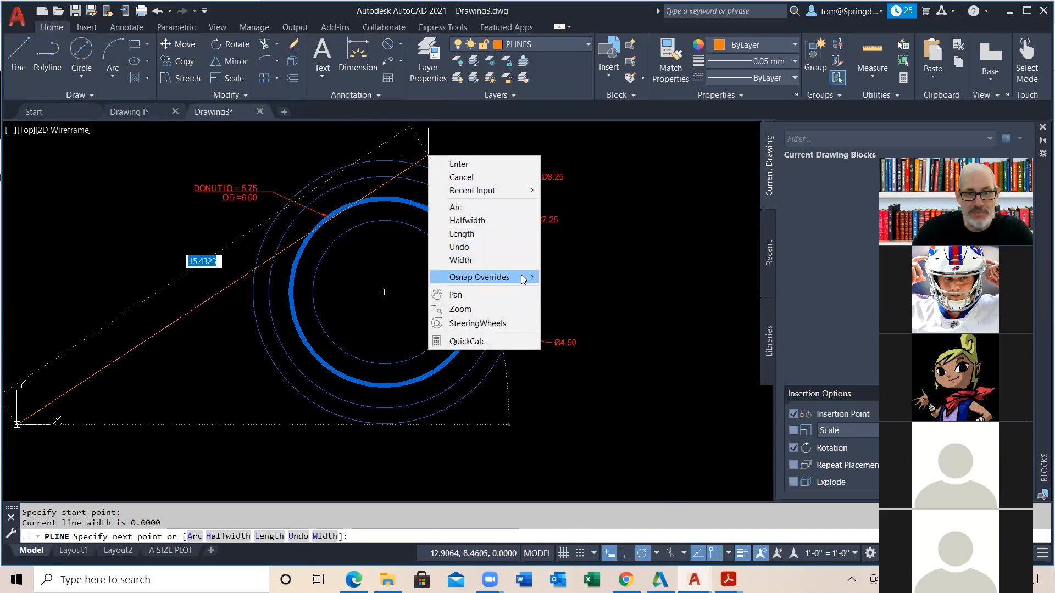
{"action": "mouse_move", "coordinate": [523, 279]}
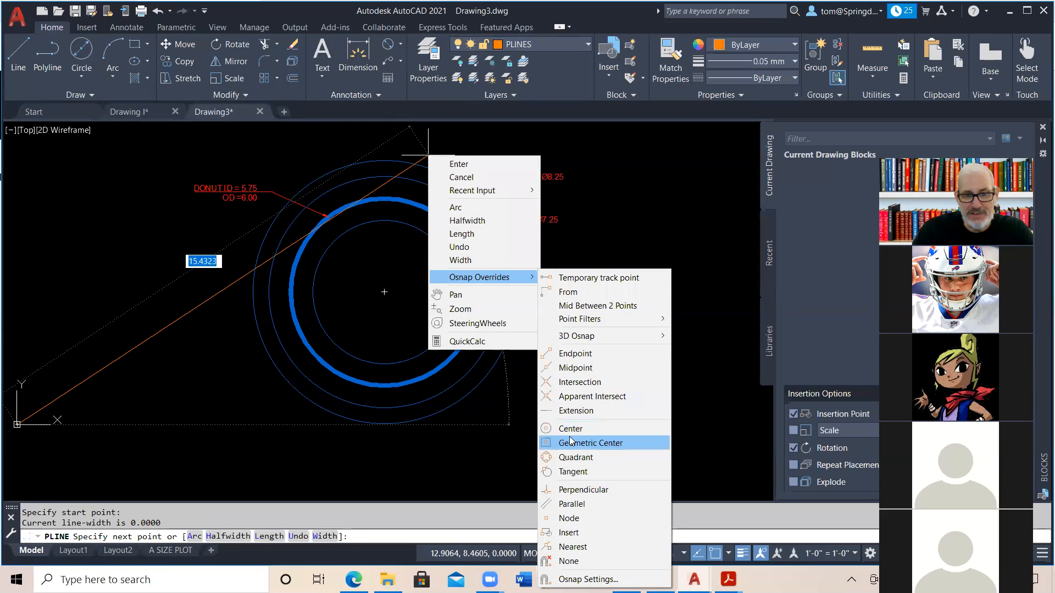
{"action": "left_click", "coordinate": [576, 457]}
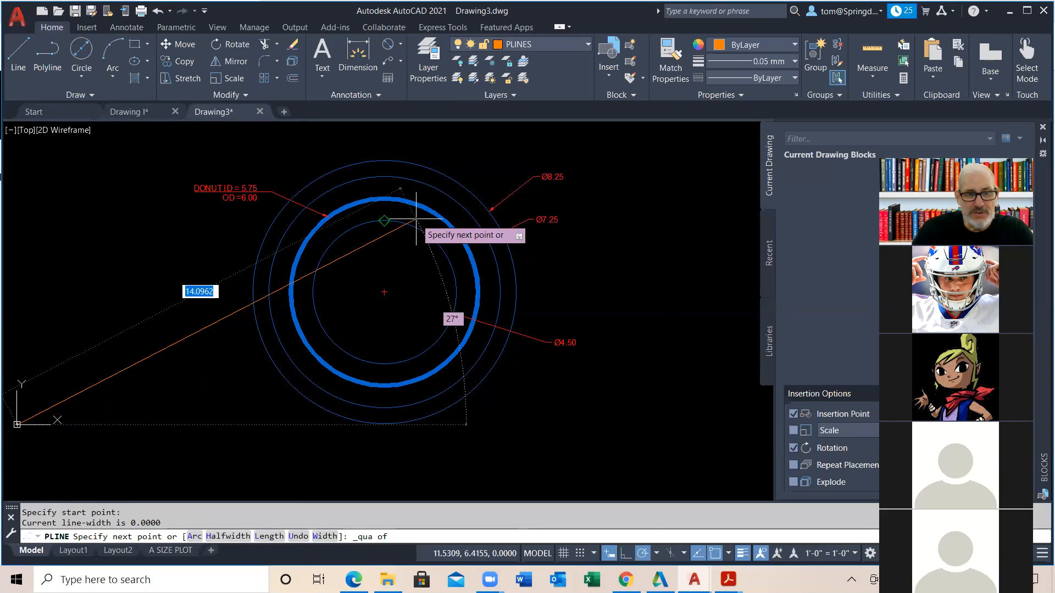
{"action": "key", "text": "Escape"}
Draw a vertical polyline from the top quadrant of the 7.25 circle to the top of the 8.25 circle.
{"action": "right_click", "coordinate": [363, 142]}
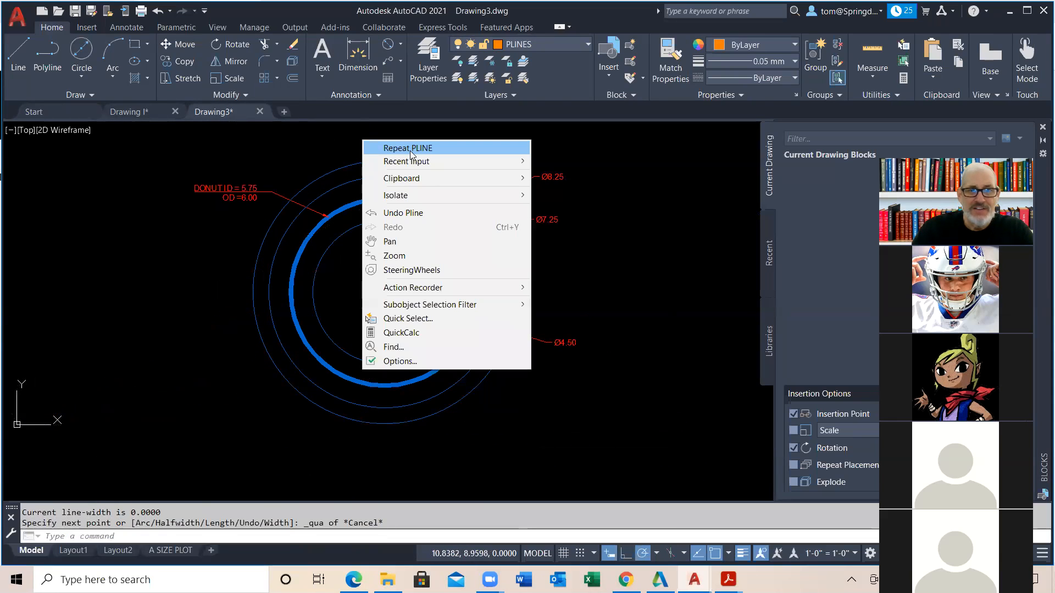
{"action": "left_click", "coordinate": [410, 149]}
{"action": "right_click", "coordinate": [406, 148], "text": "shift"}
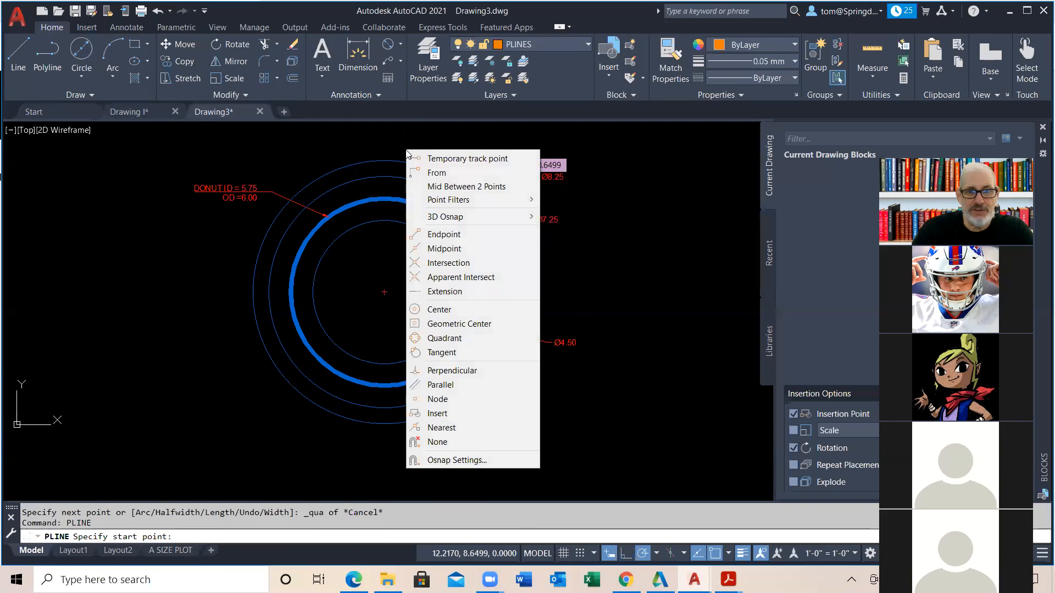
{"action": "left_click", "coordinate": [484, 338]}
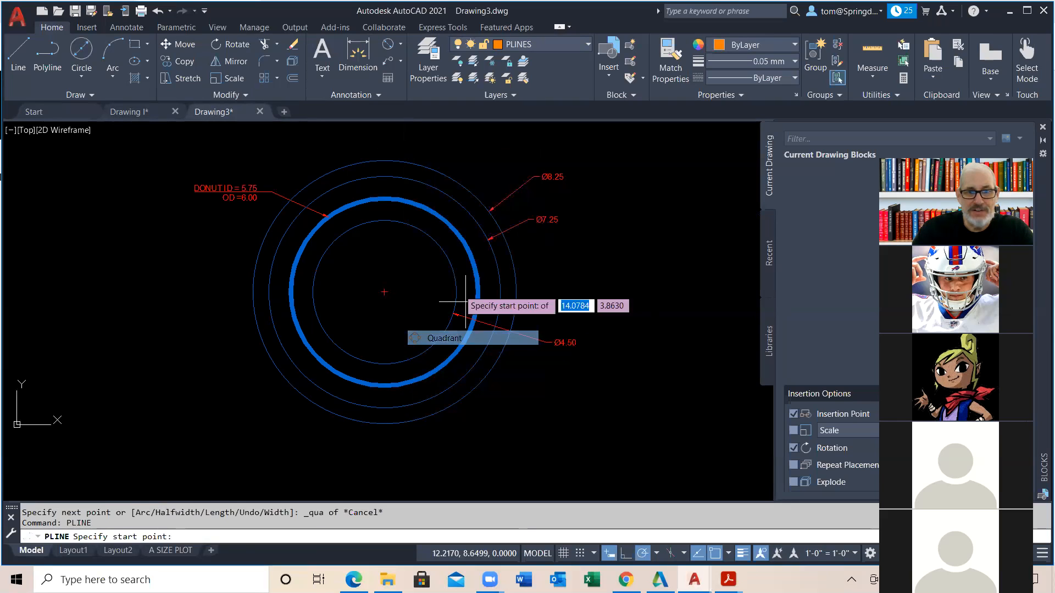
{"action": "left_click", "coordinate": [384, 175]}
{"action": "key", "text": "F8"}
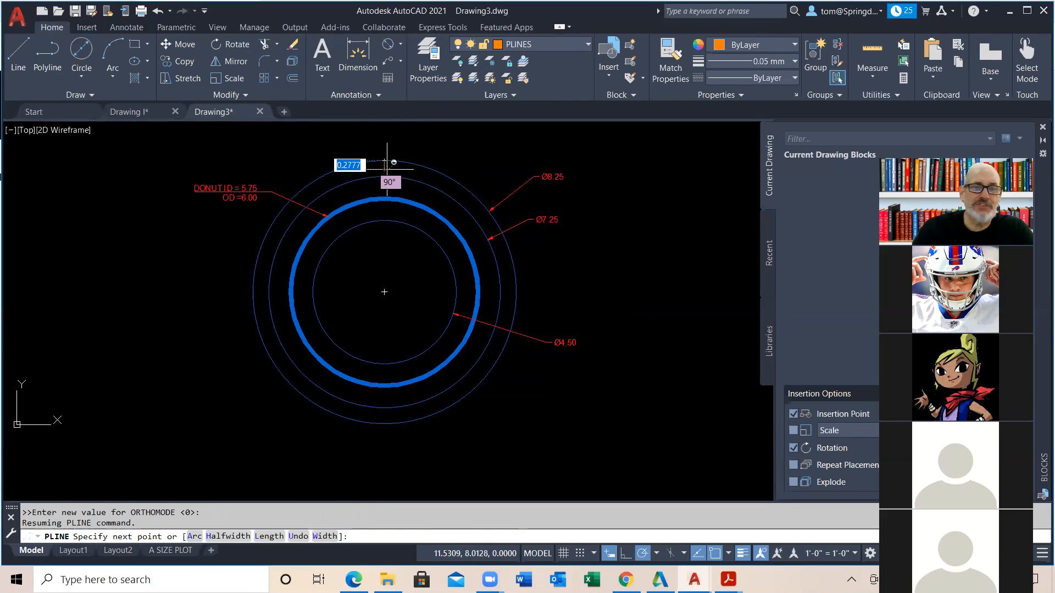
{"action": "scroll", "coordinate": [383, 168], "scroll_direction": "up", "scroll_amount": 2}
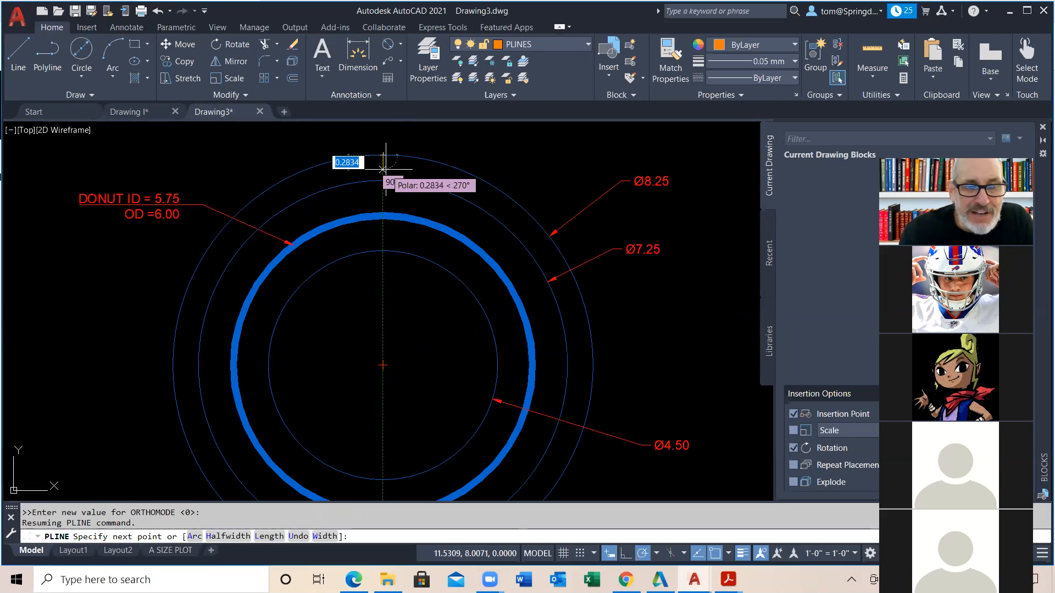
{"action": "scroll", "coordinate": [383, 168], "scroll_direction": "up", "scroll_amount": 4}
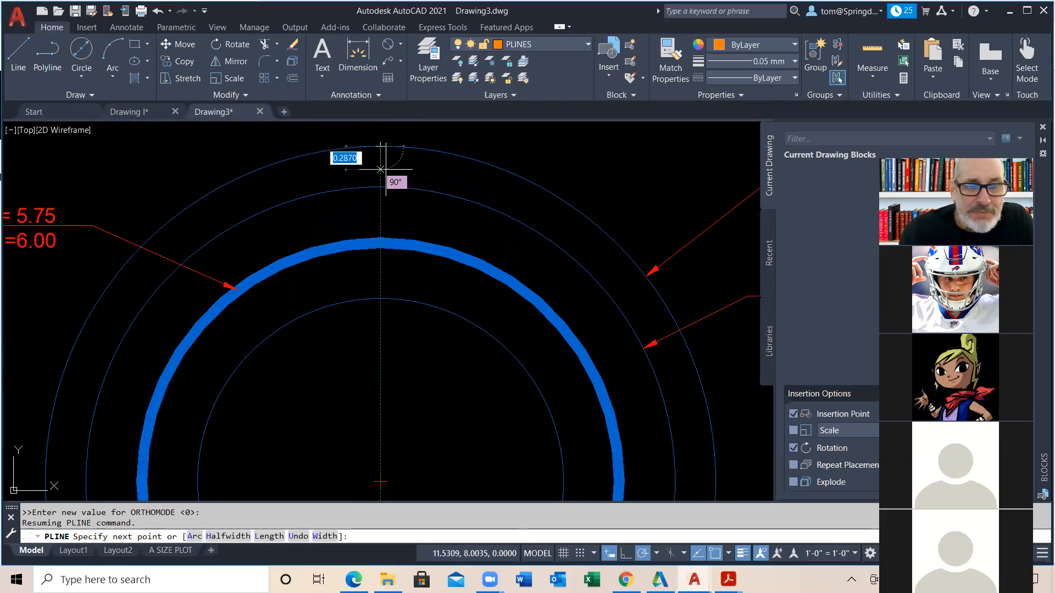
{"action": "left_click", "coordinate": [376, 132]}
{"action": "key", "text": "Escape"}
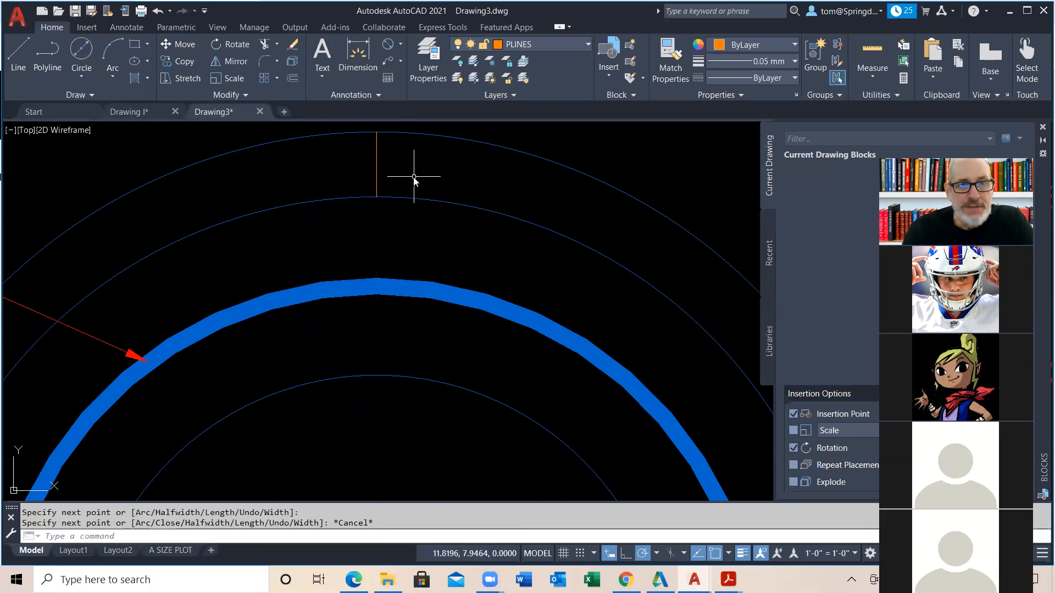
Edit the short vertical polyline between the two outer circles to a width of .05 for all segments.
{"action": "middle_click_drag", "start_coordinate": [414, 176], "coordinate": [478, 253]}
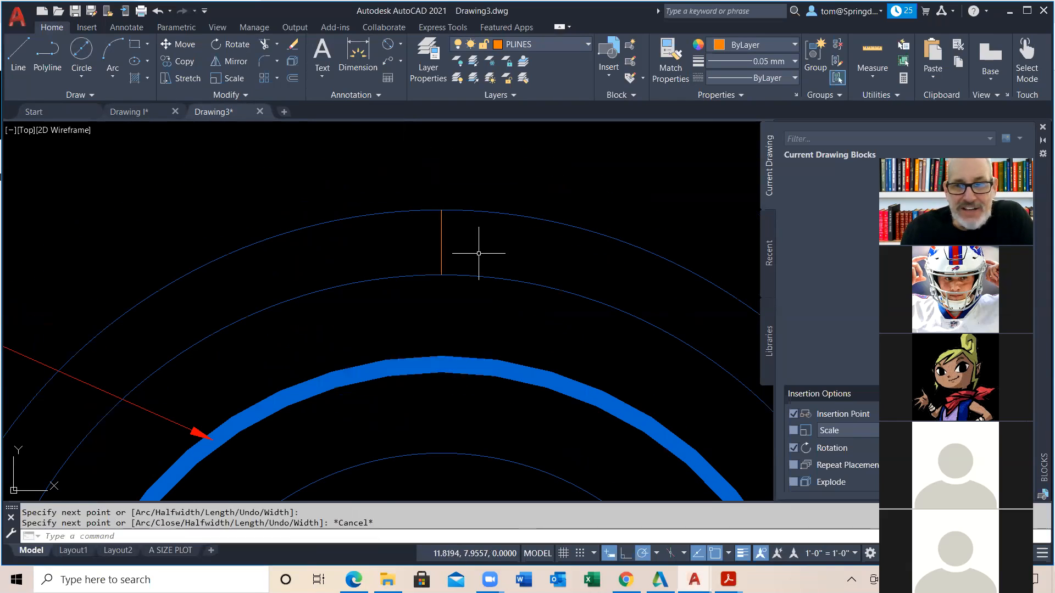
{"action": "double_click", "coordinate": [442, 244]}
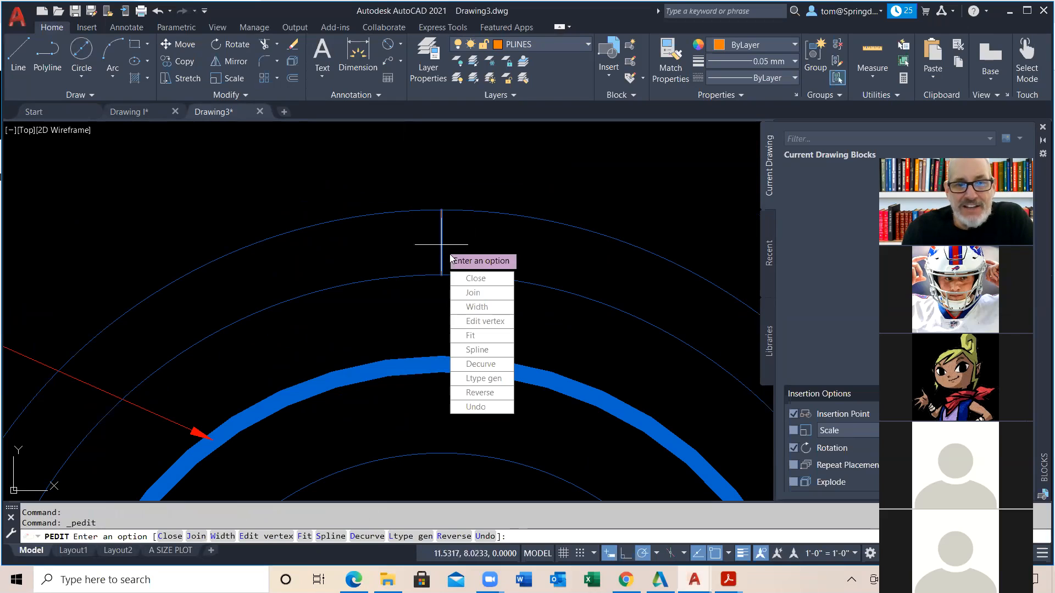
{"action": "left_click", "coordinate": [489, 307]}
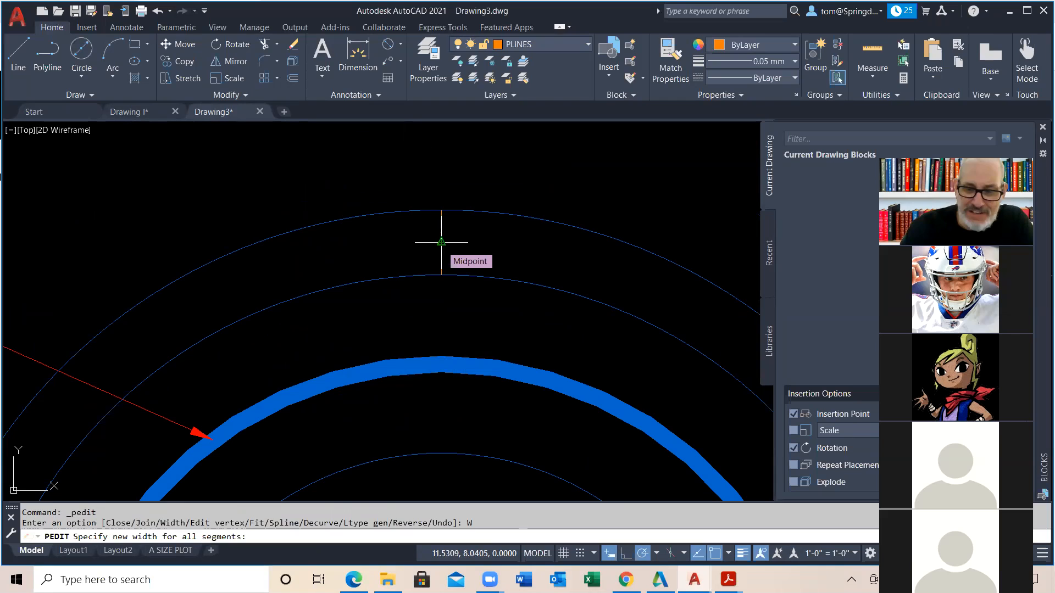
{"action": "type", "text": ".05"}
{"action": "key", "text": "Return"}
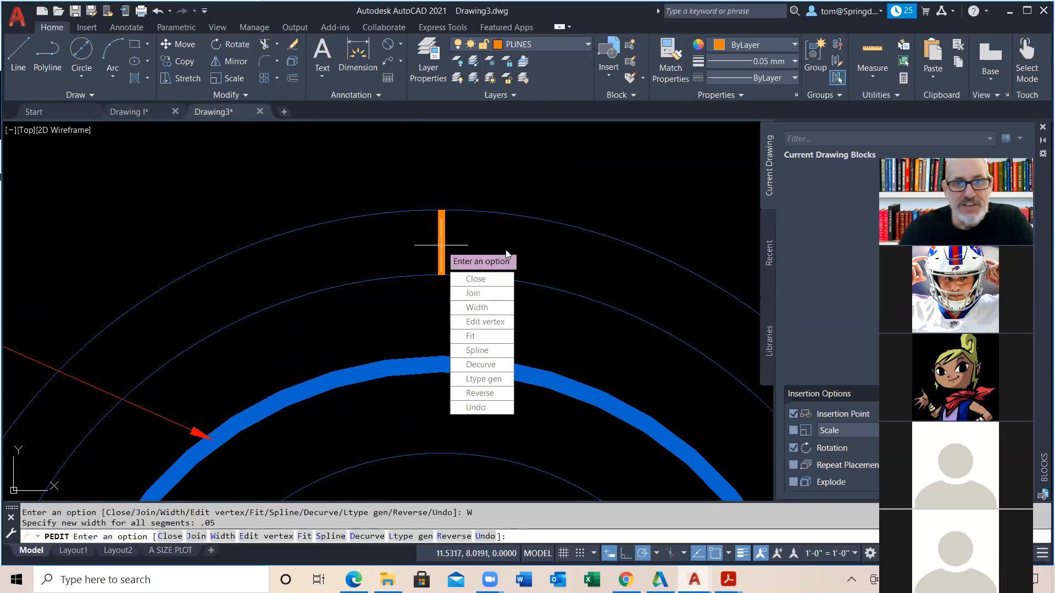
{"action": "key", "text": "Escape"}
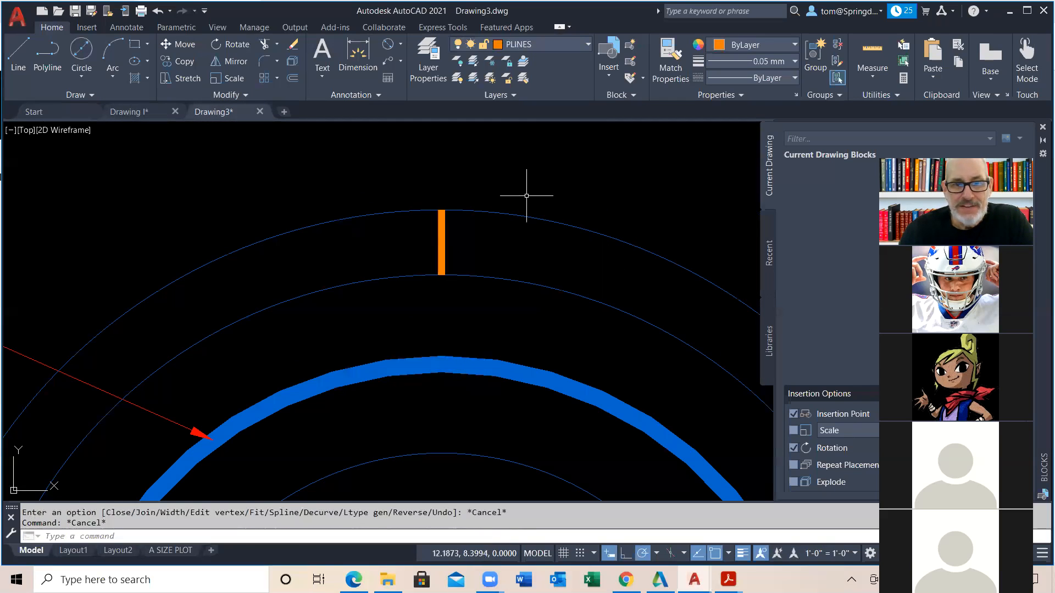
{"action": "scroll", "coordinate": [526, 196], "scroll_direction": "down", "scroll_amount": 8}
{"action": "scroll", "coordinate": [530, 187], "scroll_direction": "up", "scroll_amount": 4}
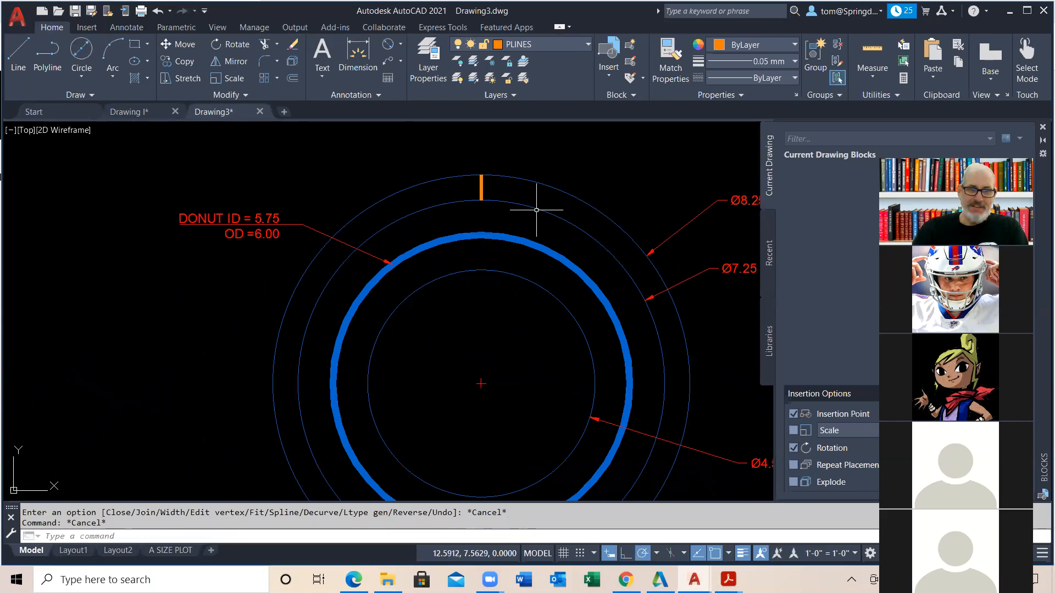
Examine the ring of radial polylines in Drawing I, and return to Drawing3.
{"action": "left_click", "coordinate": [152, 113]}
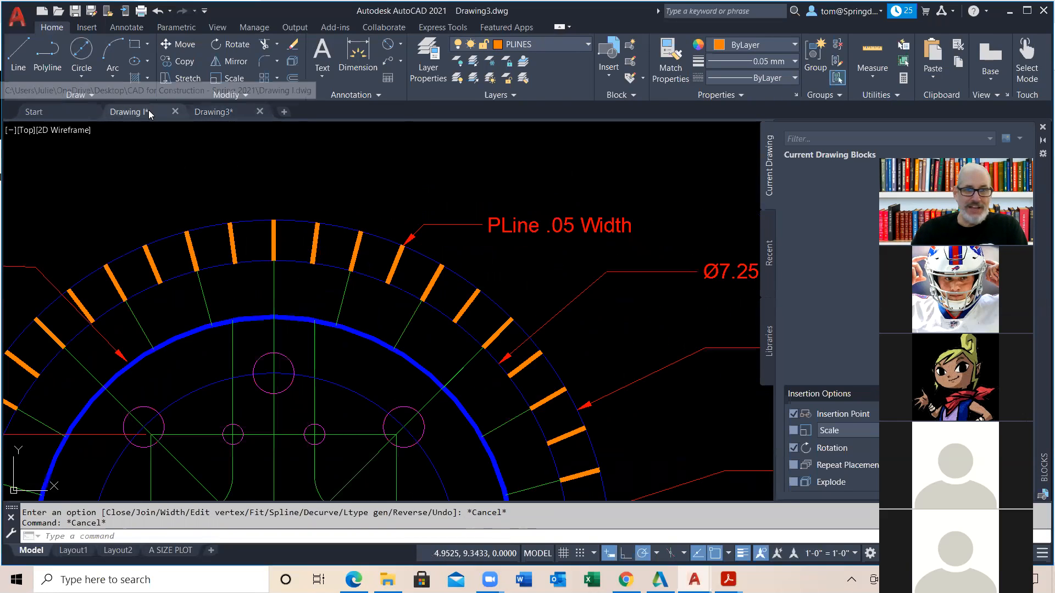
{"action": "scroll", "coordinate": [461, 395], "scroll_direction": "down", "scroll_amount": 3}
{"action": "middle_click_drag", "start_coordinate": [459, 400], "coordinate": [499, 268]}
{"action": "scroll", "coordinate": [499, 268], "scroll_direction": "down", "scroll_amount": 2}
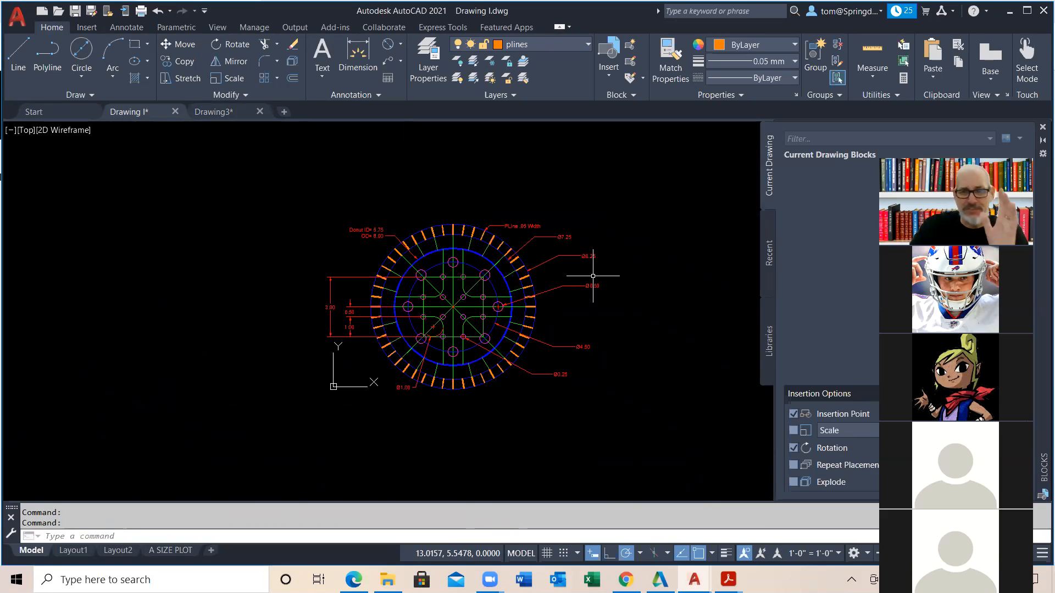
{"action": "left_click", "coordinate": [214, 112]}
{"action": "scroll", "coordinate": [499, 487], "scroll_direction": "down", "scroll_amount": 2}
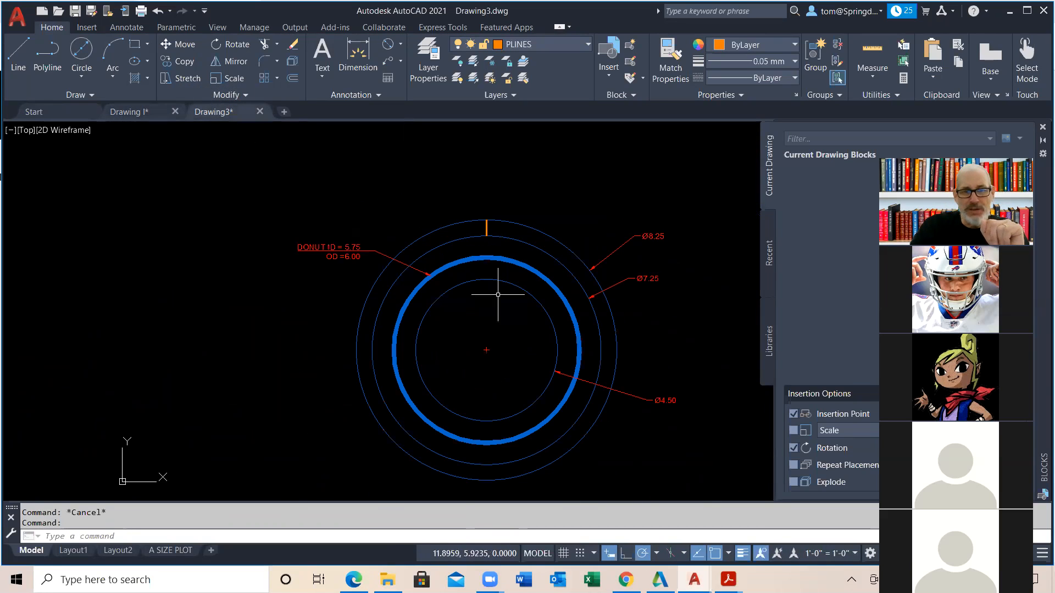
{"action": "scroll", "coordinate": [468, 334], "scroll_direction": "up", "scroll_amount": 2}
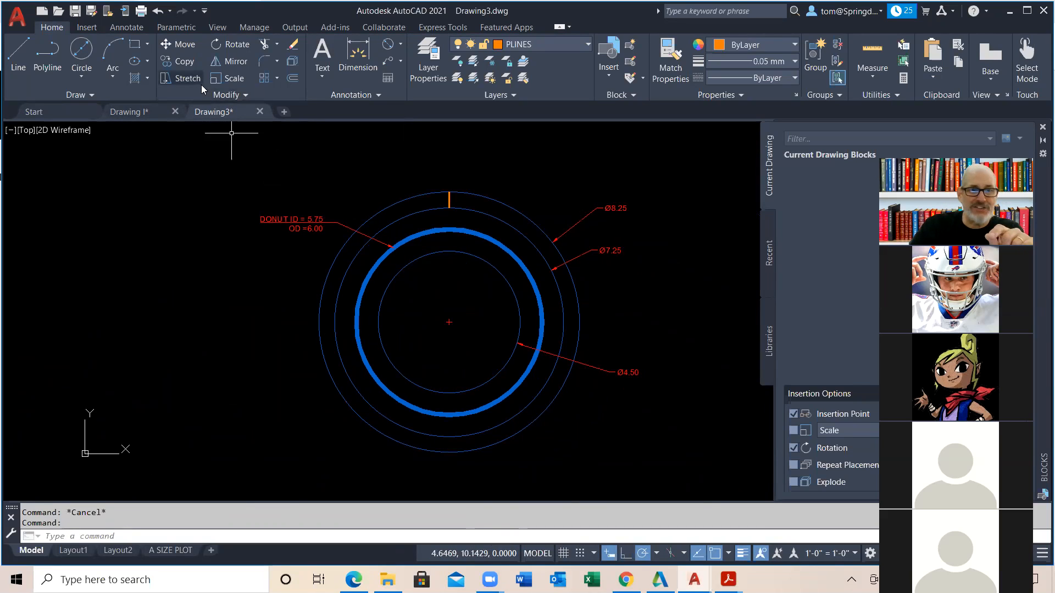
Create a polar array of the short vertical polyline about the common center of the circles.
{"action": "left_click", "coordinate": [277, 79]}
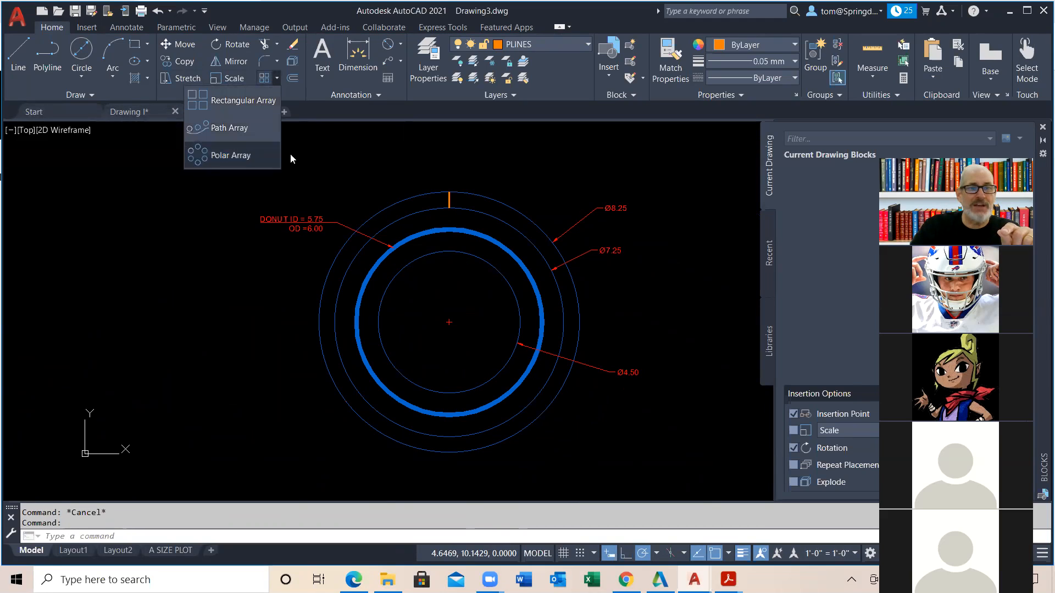
{"action": "left_click", "coordinate": [252, 155]}
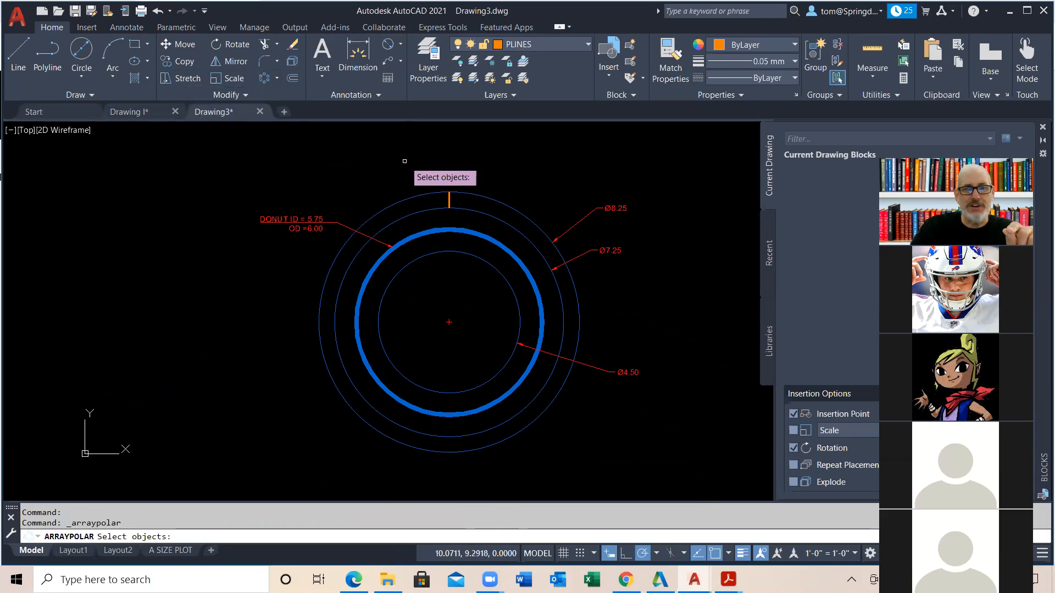
{"action": "left_click", "coordinate": [449, 199]}
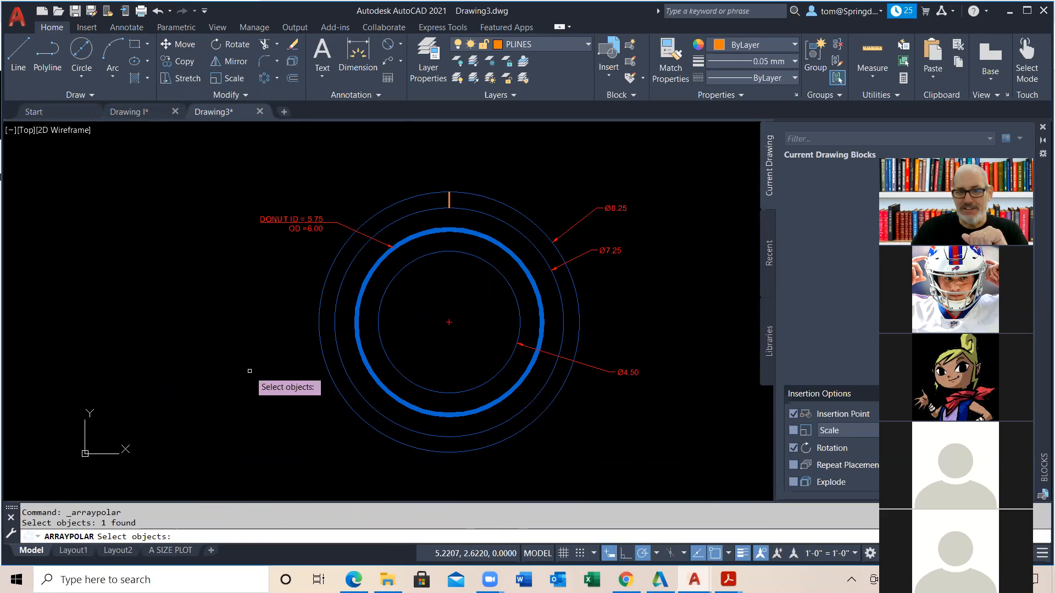
{"action": "key", "text": "Return"}
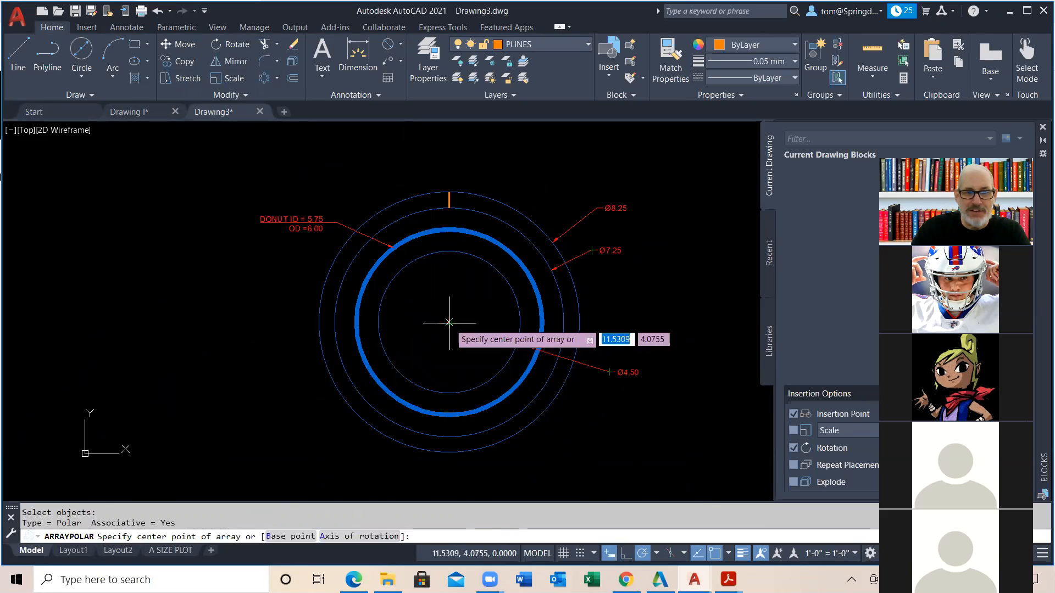
{"action": "scroll", "coordinate": [450, 322], "scroll_direction": "up", "scroll_amount": 5}
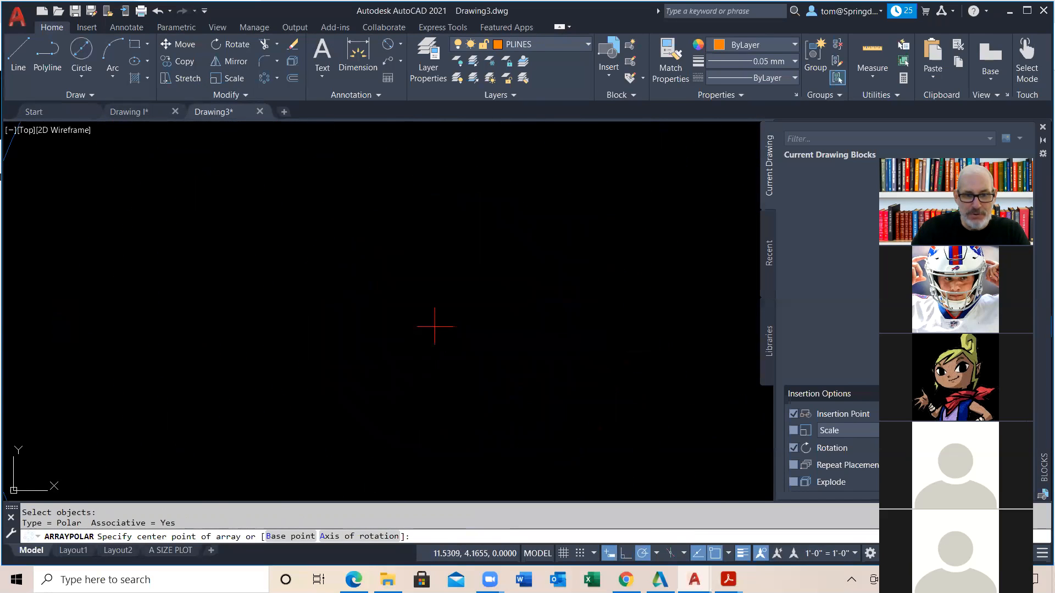
{"action": "left_click", "coordinate": [434, 326]}
{"action": "scroll", "coordinate": [501, 306], "scroll_direction": "down", "scroll_amount": 5}
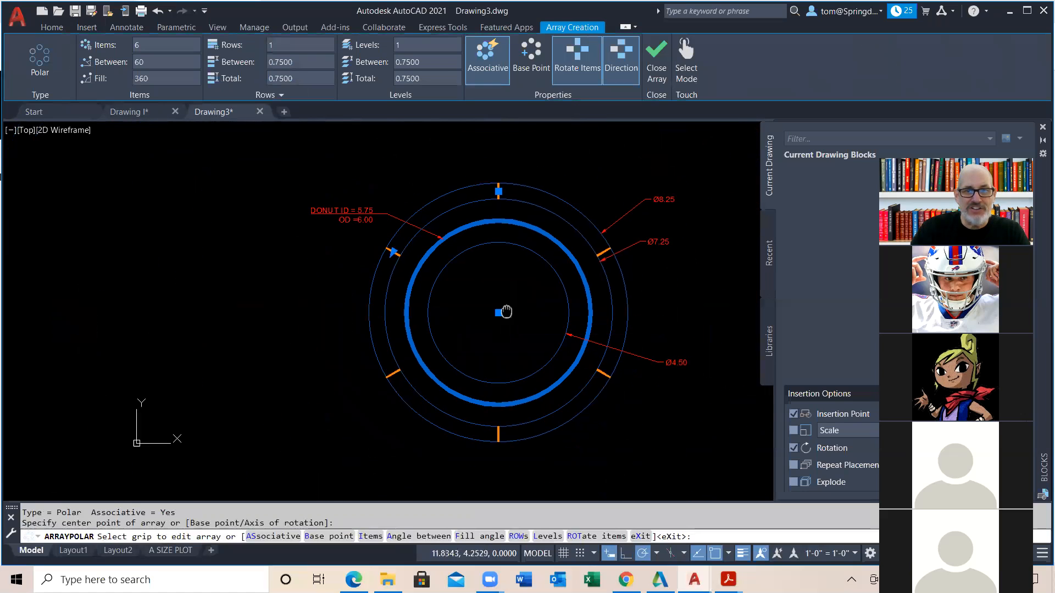
{"action": "middle_click_drag", "start_coordinate": [506, 312], "coordinate": [478, 319]}
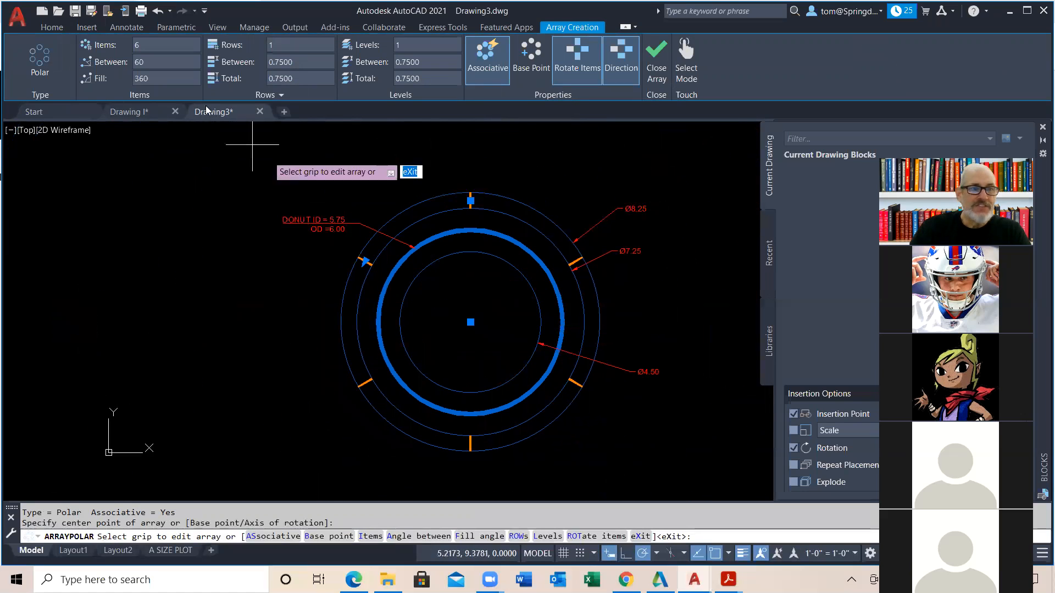
Set the polyline array to 48 items and finish it.
{"action": "left_click_drag", "start_coordinate": [151, 45], "coordinate": [103, 52]}
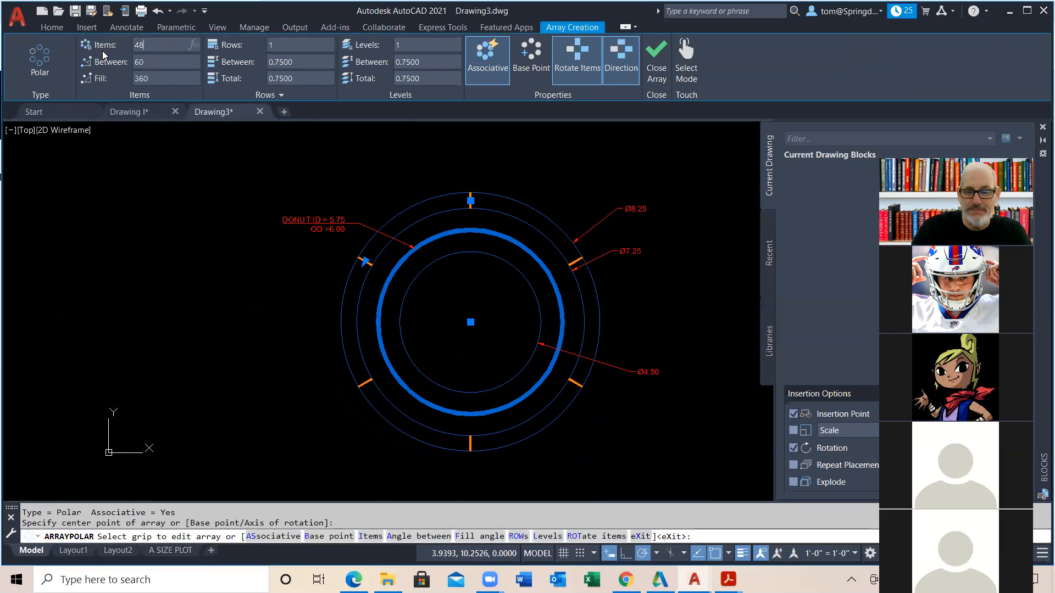
{"action": "key", "text": "Return"}
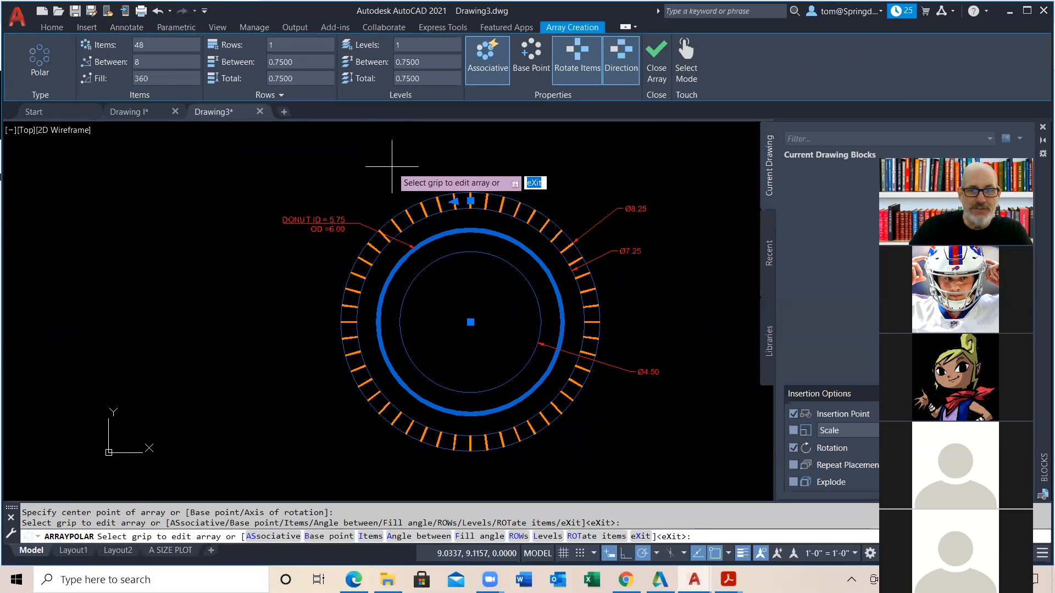
{"action": "left_click", "coordinate": [657, 62]}
{"action": "key", "text": "Escape"}
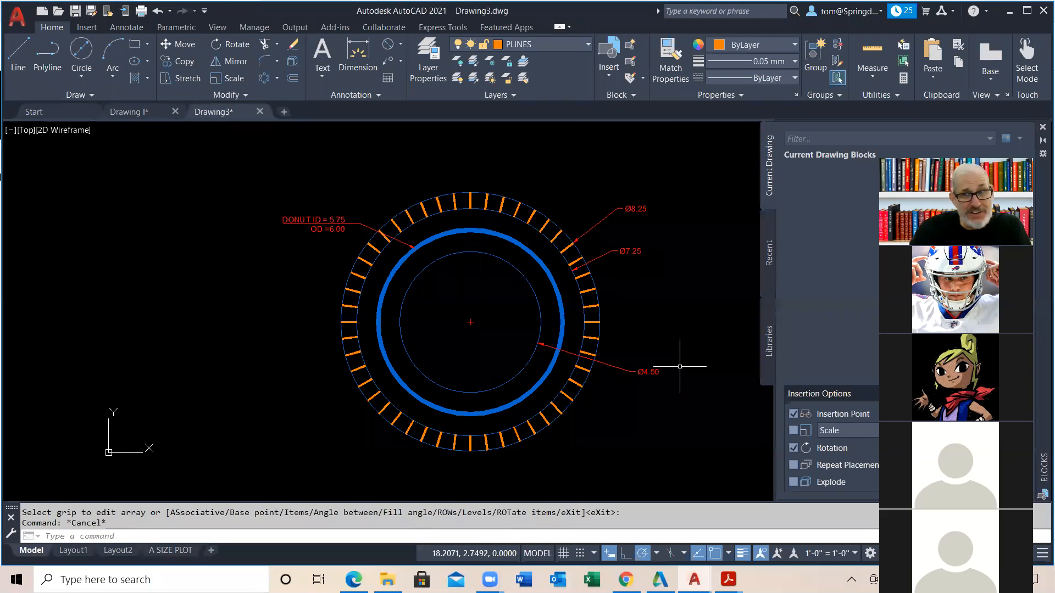
Examine the green radial lines between the donut and the 7.25 circle in Drawing I, and return to Drawing3.
{"action": "left_click", "coordinate": [151, 115]}
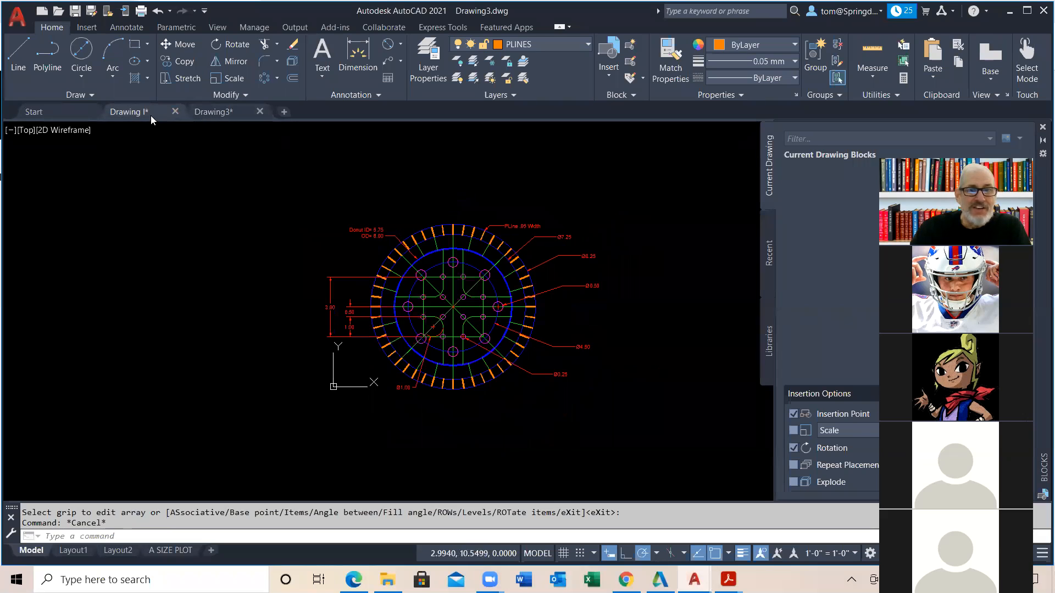
{"action": "scroll", "coordinate": [527, 326], "scroll_direction": "up", "scroll_amount": 4}
{"action": "middle_click_drag", "start_coordinate": [522, 327], "coordinate": [583, 389]}
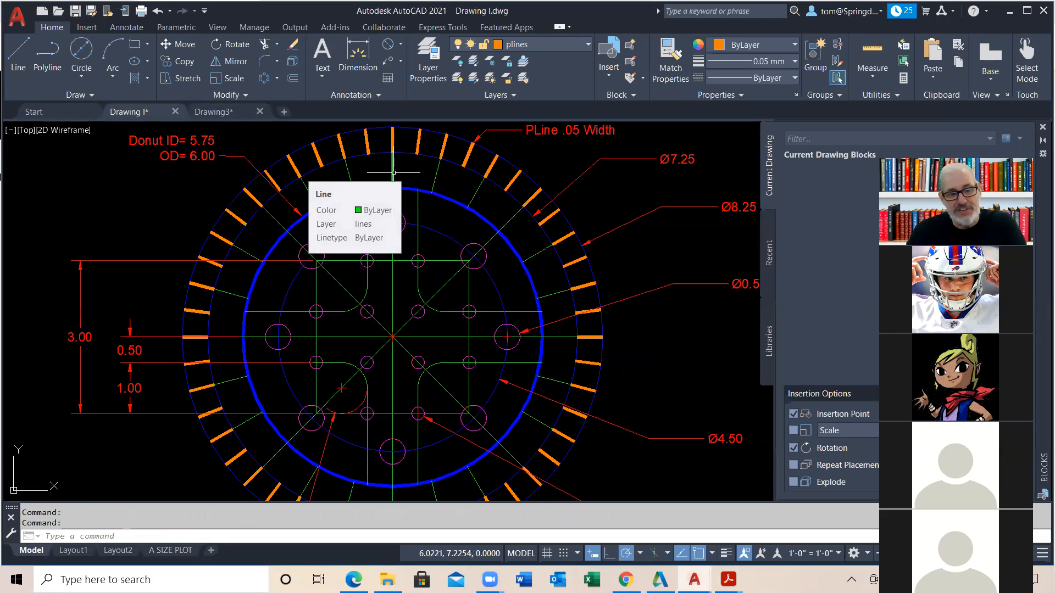
{"action": "left_click", "coordinate": [214, 111]}
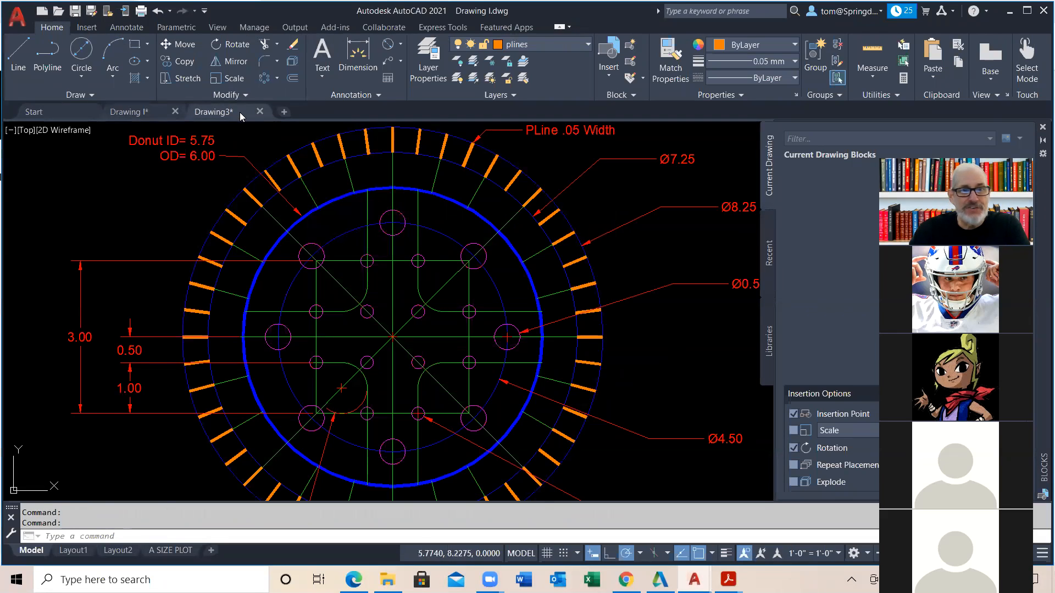
On the LINES layer, draw a vertical line from the top quadrant of the 7.25 circle to the top of the donut.
{"action": "left_click", "coordinate": [589, 44]}
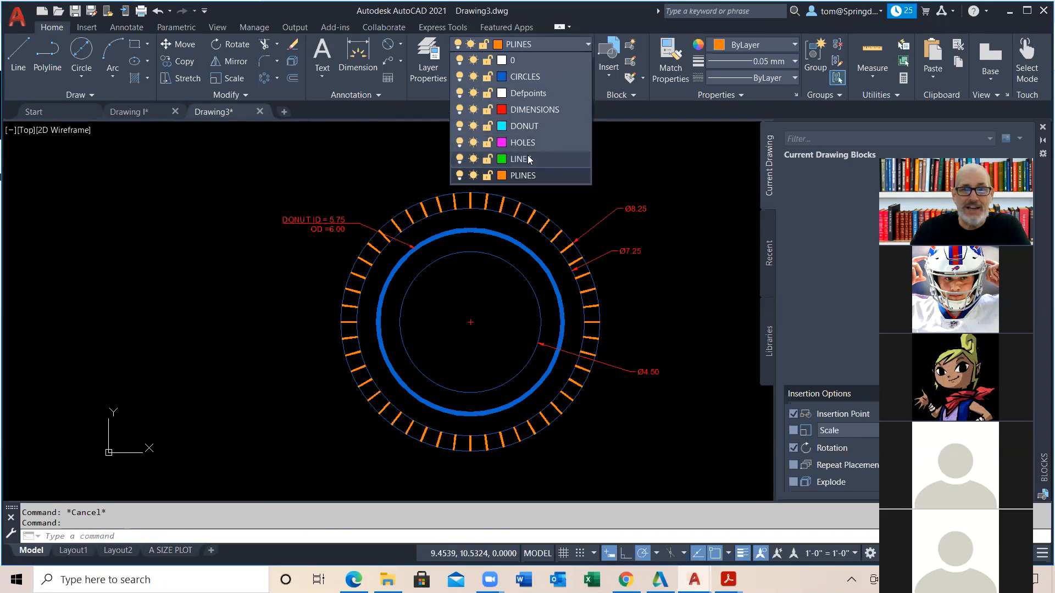
{"action": "left_click", "coordinate": [524, 159]}
{"action": "scroll", "coordinate": [484, 226], "scroll_direction": "up", "scroll_amount": 4}
{"action": "left_click", "coordinate": [18, 57]}
{"action": "left_click", "coordinate": [450, 181]}
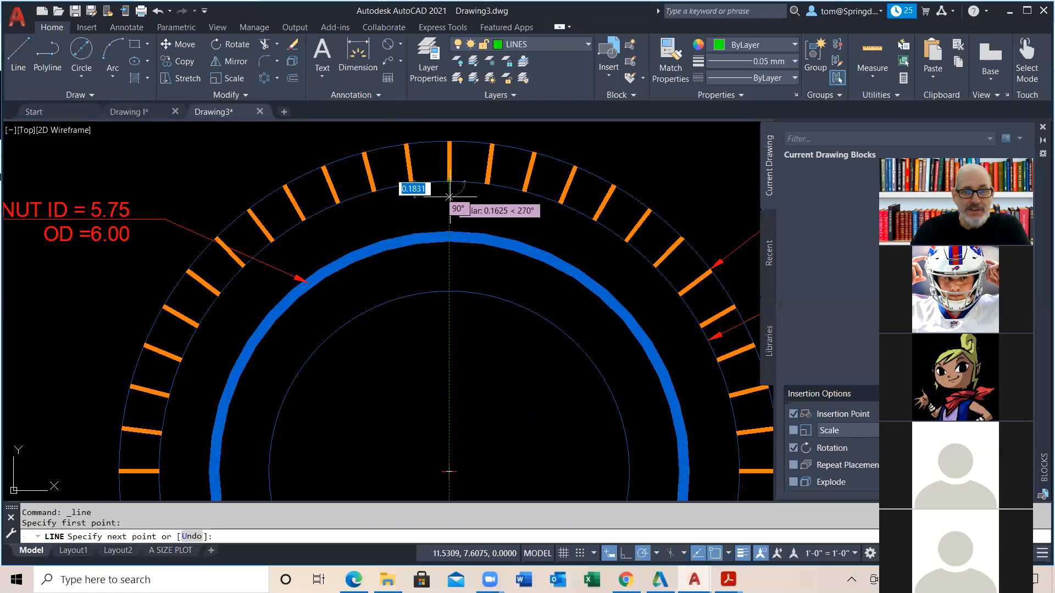
{"action": "left_click", "coordinate": [449, 236]}
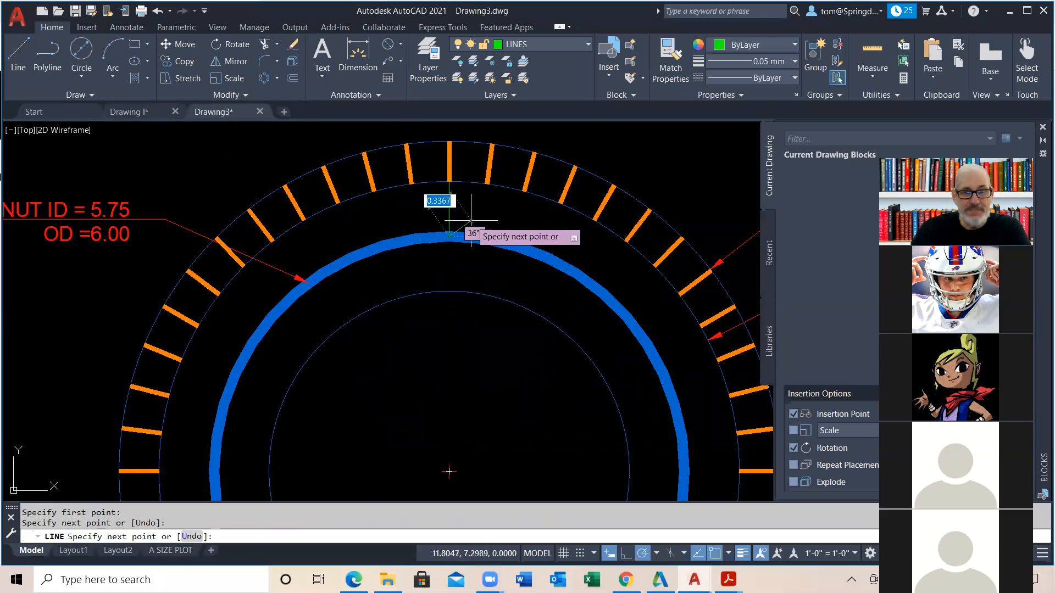
{"action": "key", "text": "Escape"}
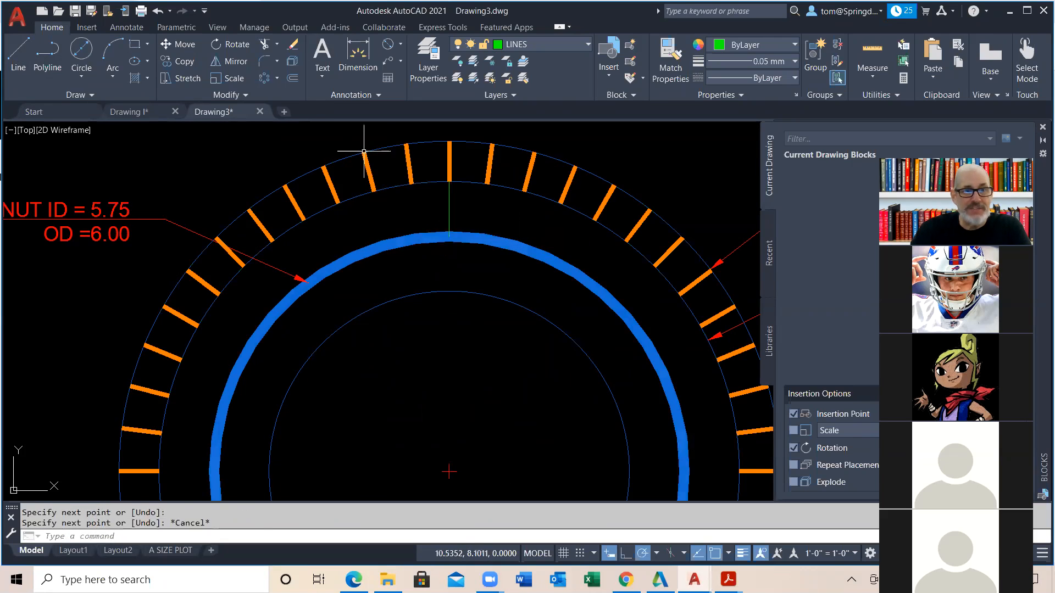
Polar array the short green line about the common center of the circles with 24 items.
{"action": "left_click", "coordinate": [264, 78]}
{"action": "left_click", "coordinate": [448, 210]}
{"action": "key", "text": "Return"}
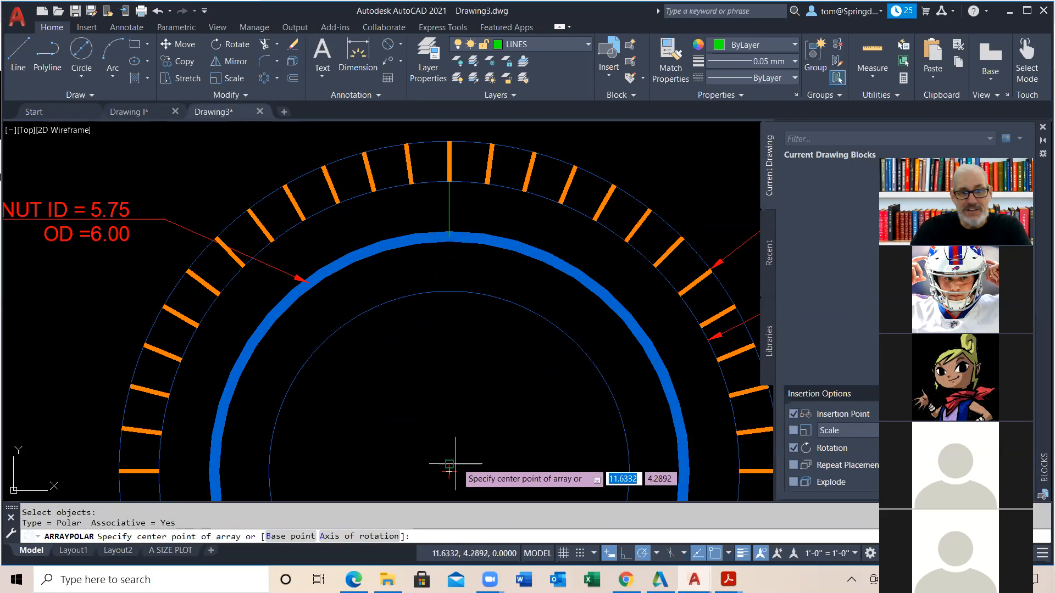
{"action": "left_click", "coordinate": [449, 471]}
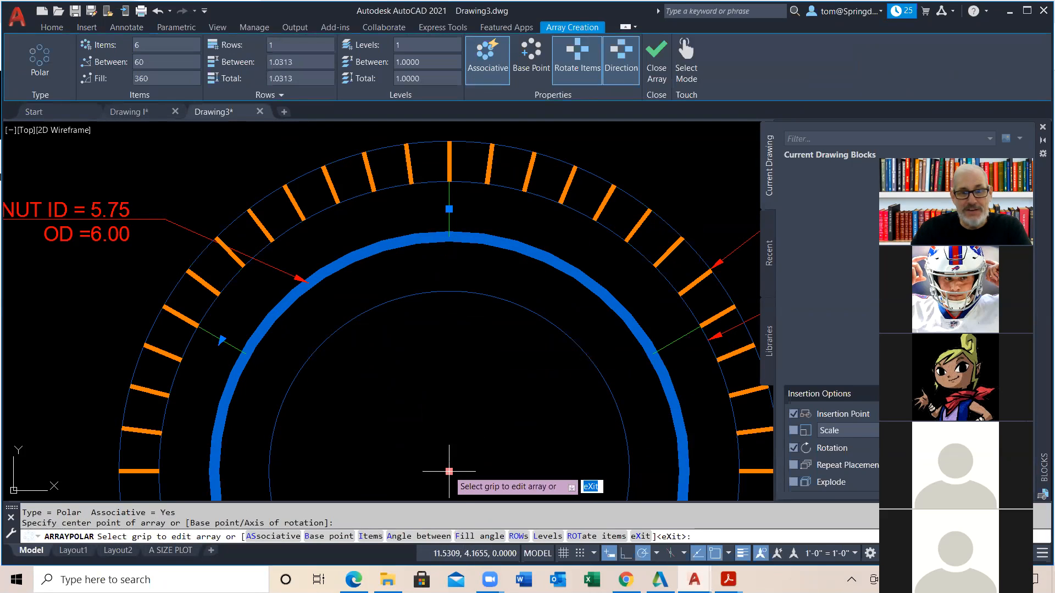
{"action": "left_click", "coordinate": [153, 45]}
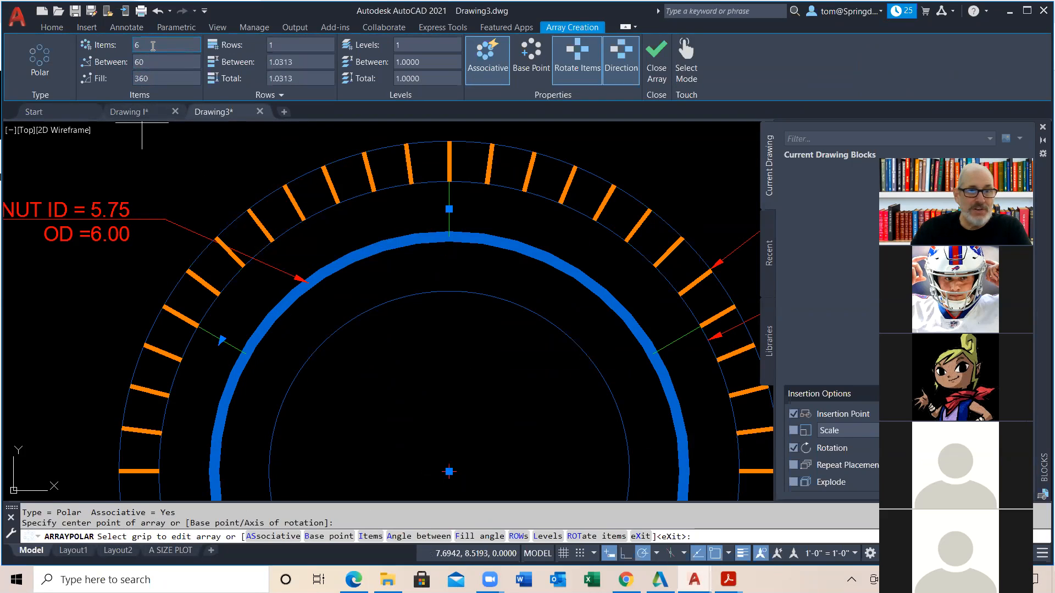
{"action": "type", "text": "24"}
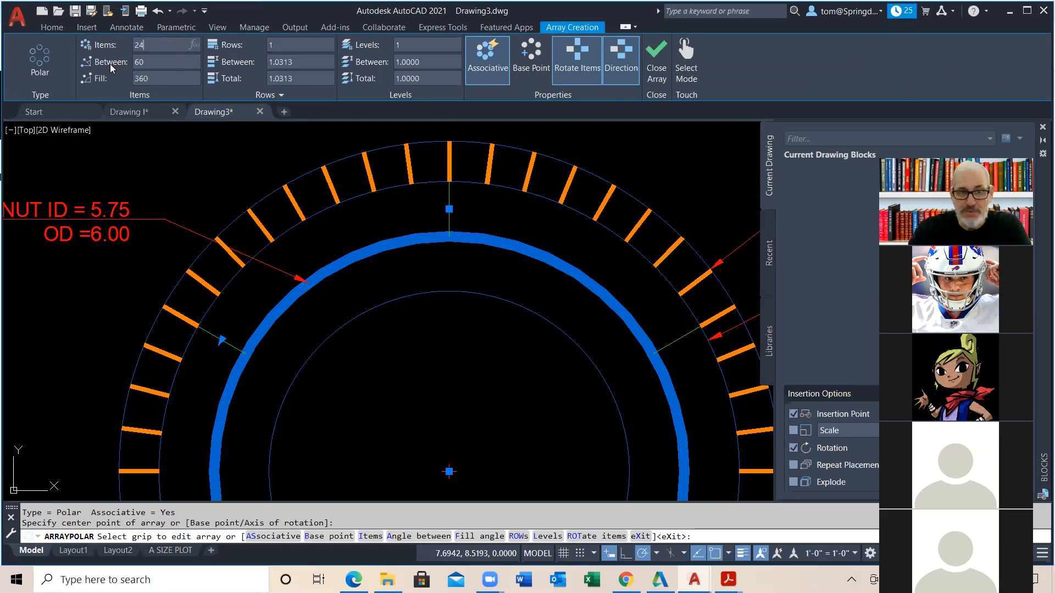
{"action": "key", "text": "Return"}
{"action": "key", "text": "Escape"}
{"action": "key", "text": "Escape"}
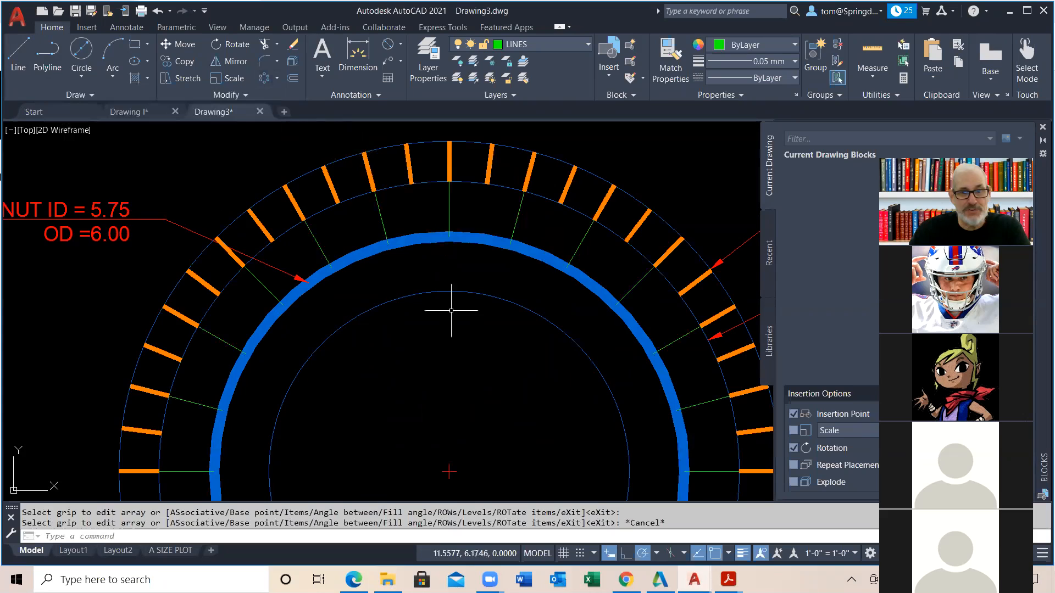
Examine the line pattern inside the donut in Drawing I, and return to Drawing3.
{"action": "scroll", "coordinate": [467, 313], "scroll_direction": "down", "scroll_amount": 3}
{"action": "mouse_move", "coordinate": [494, 337]}
{"action": "middle_mouse_down"}
{"action": "mouse_move", "coordinate": [503, 273]}
{"action": "mouse_move", "coordinate": [476, 283]}
{"action": "middle_mouse_up"}
{"action": "left_click", "coordinate": [146, 114]}
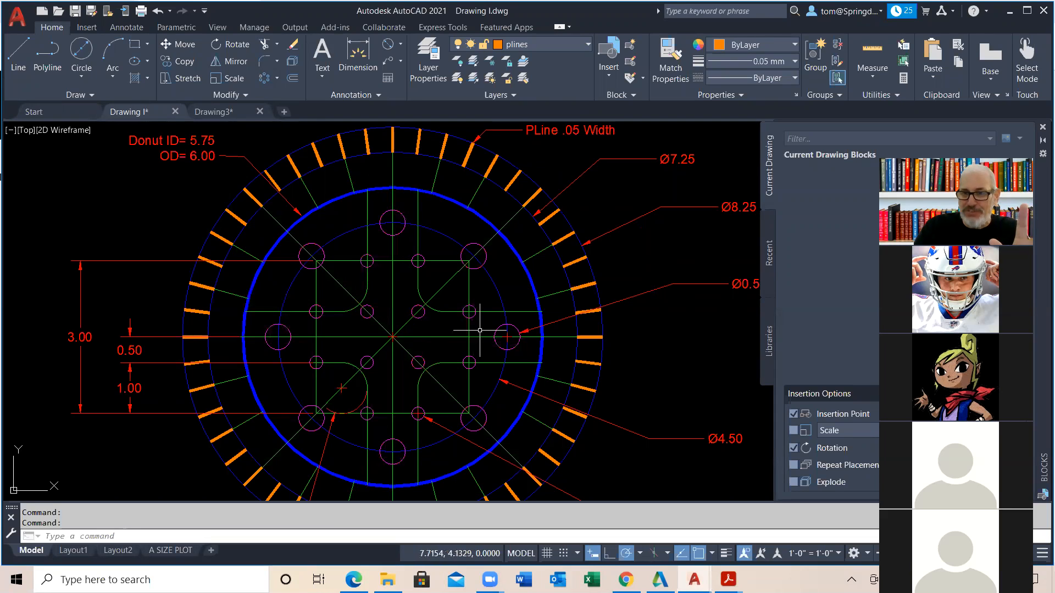
{"action": "left_click", "coordinate": [238, 113]}
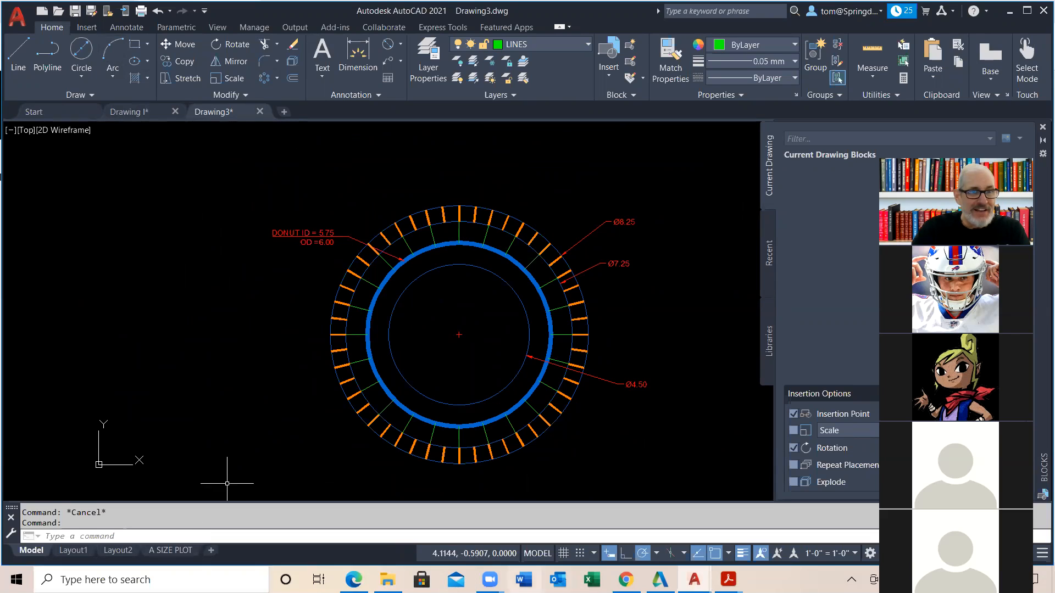
Draw a vertical line through the center from the donut's top quadrant to its bottom quadrant.
{"action": "left_click", "coordinate": [18, 55]}
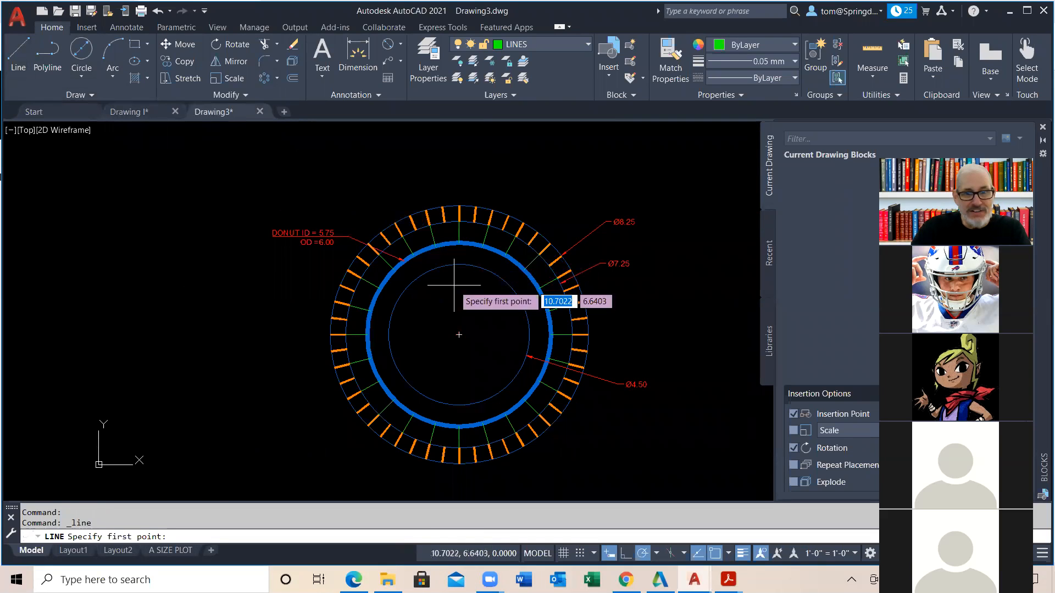
{"action": "left_click", "coordinate": [459, 243]}
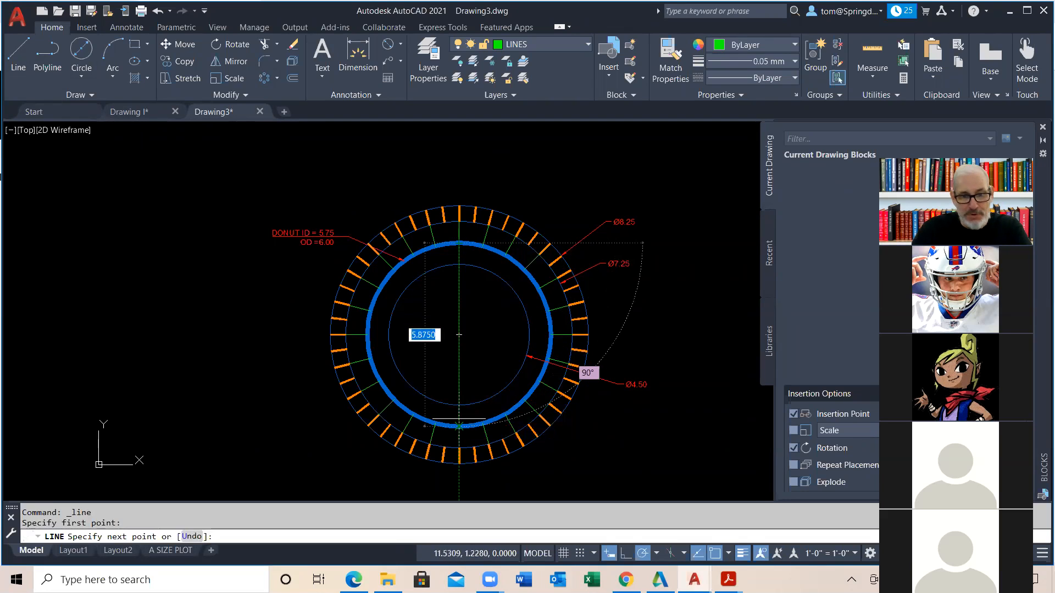
{"action": "left_click", "coordinate": [459, 426]}
{"action": "key", "text": "Escape"}
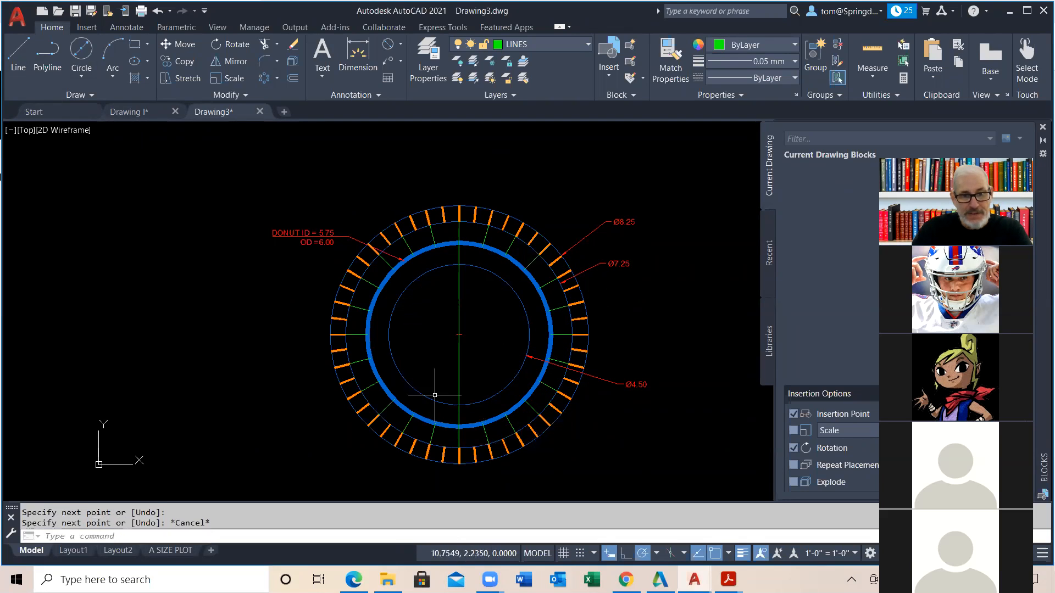
Draw a horizontal line through the center from the donut's left quadrant to its right quadrant.
{"action": "right_click", "coordinate": [235, 321]}
{"action": "left_click", "coordinate": [259, 329]}
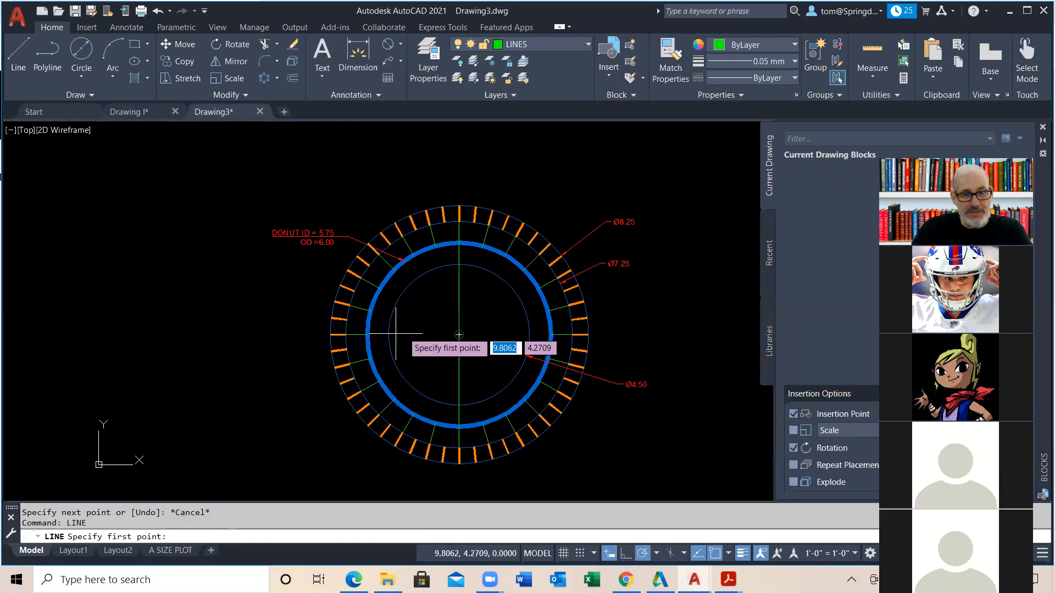
{"action": "left_click", "coordinate": [367, 335]}
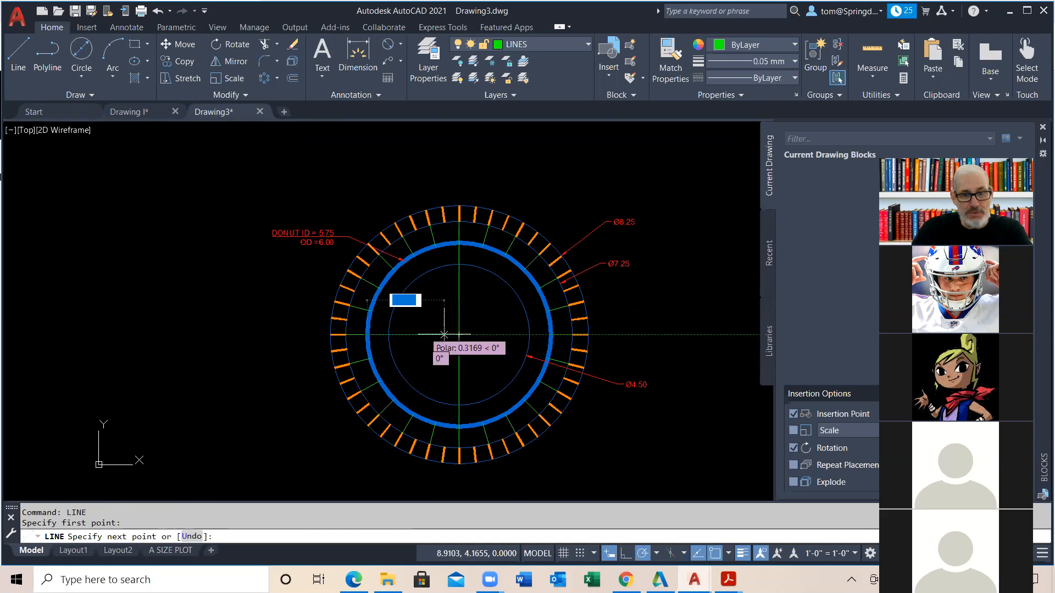
{"action": "left_click", "coordinate": [550, 335]}
{"action": "key", "text": "Escape"}
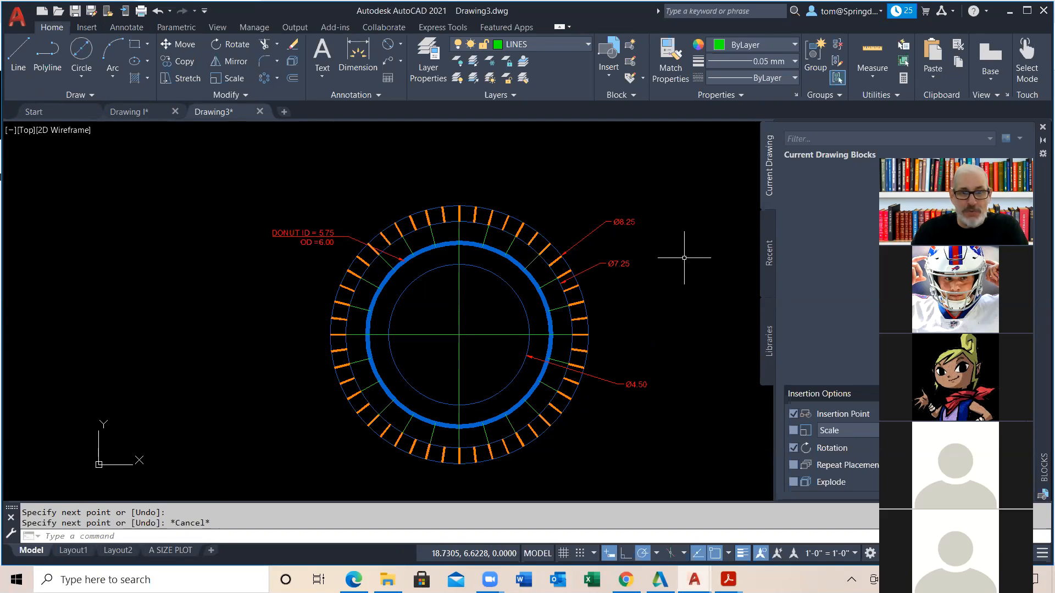
Examine the upper-right diagonal line from the center in Drawing I, and return to Drawing3.
{"action": "left_click", "coordinate": [143, 112]}
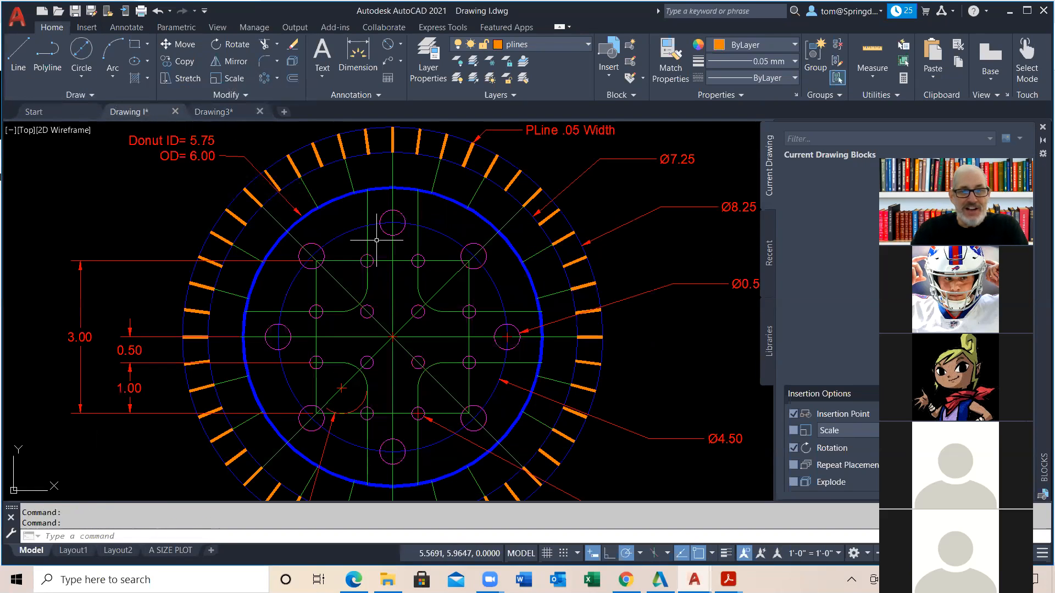
{"action": "left_click", "coordinate": [446, 283]}
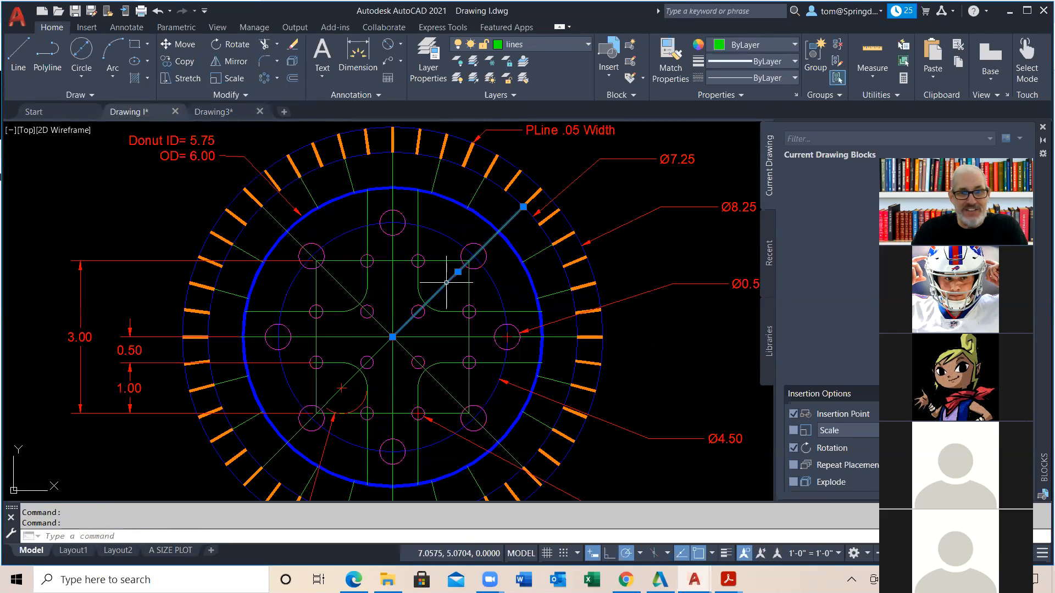
{"action": "key", "text": "Escape"}
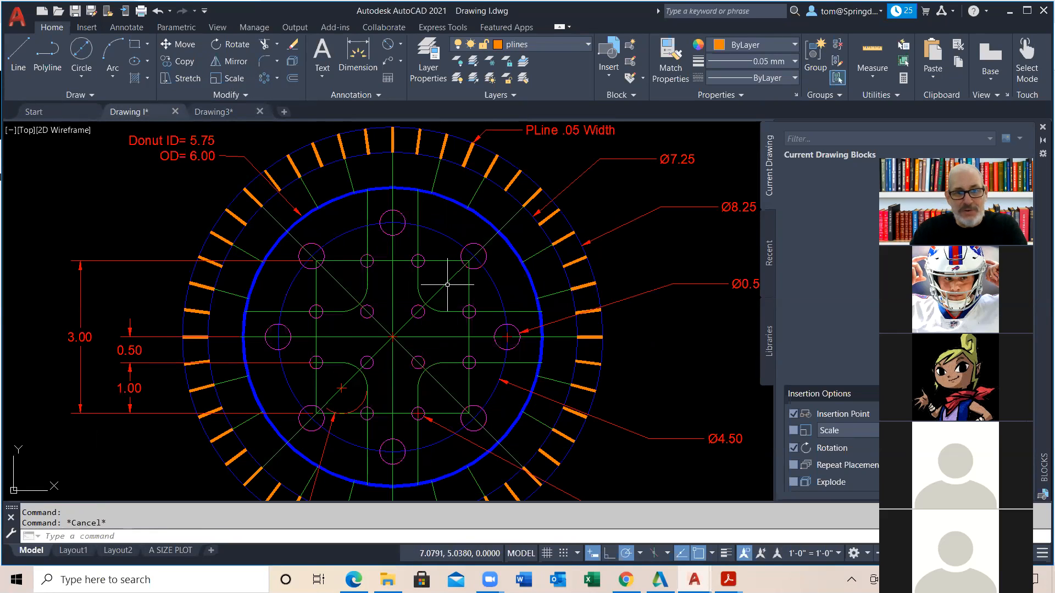
{"action": "left_click", "coordinate": [231, 112]}
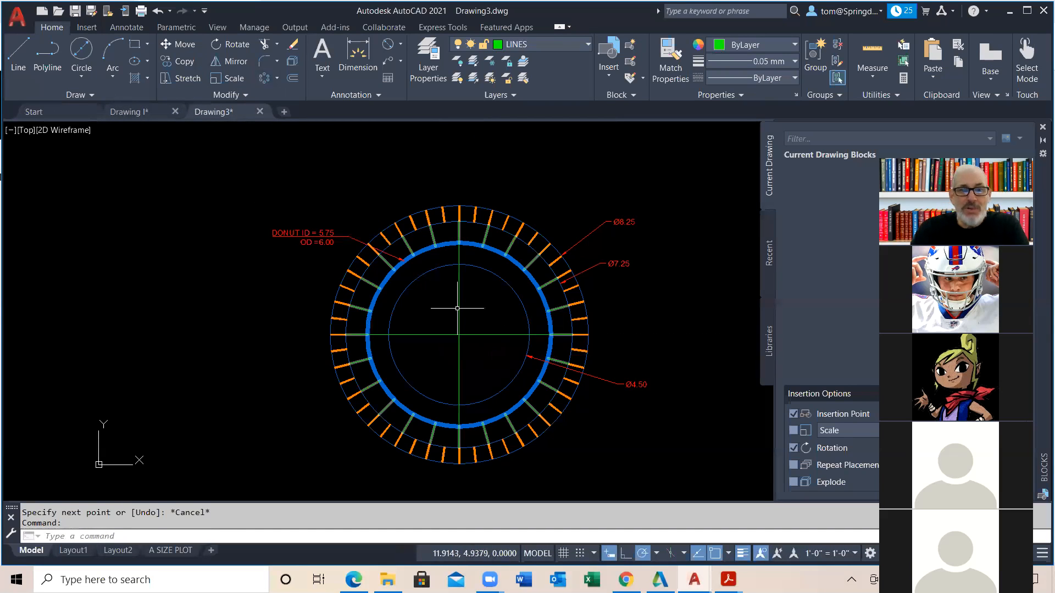
{"action": "scroll", "coordinate": [479, 339], "scroll_direction": "up", "scroll_amount": 2}
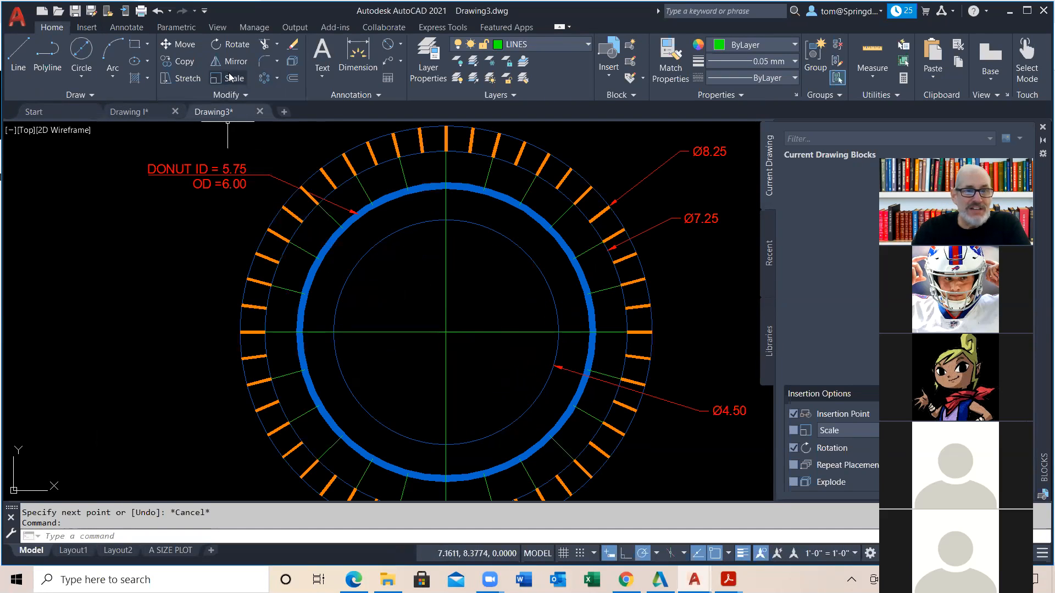
{"action": "left_click", "coordinate": [229, 47]}
{"action": "left_click", "coordinate": [473, 298]}
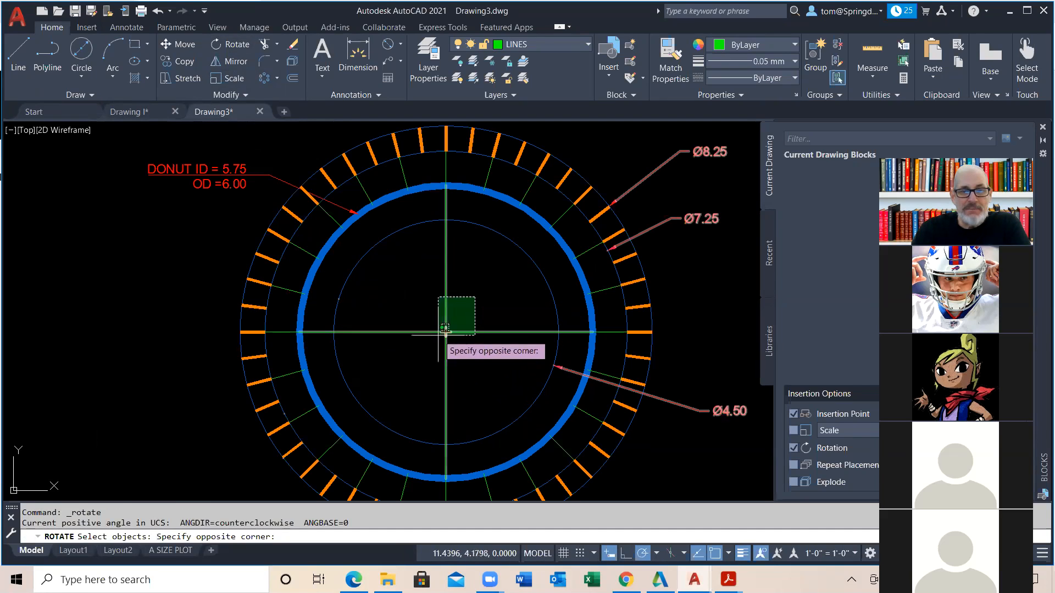
{"action": "left_click", "coordinate": [435, 337]}
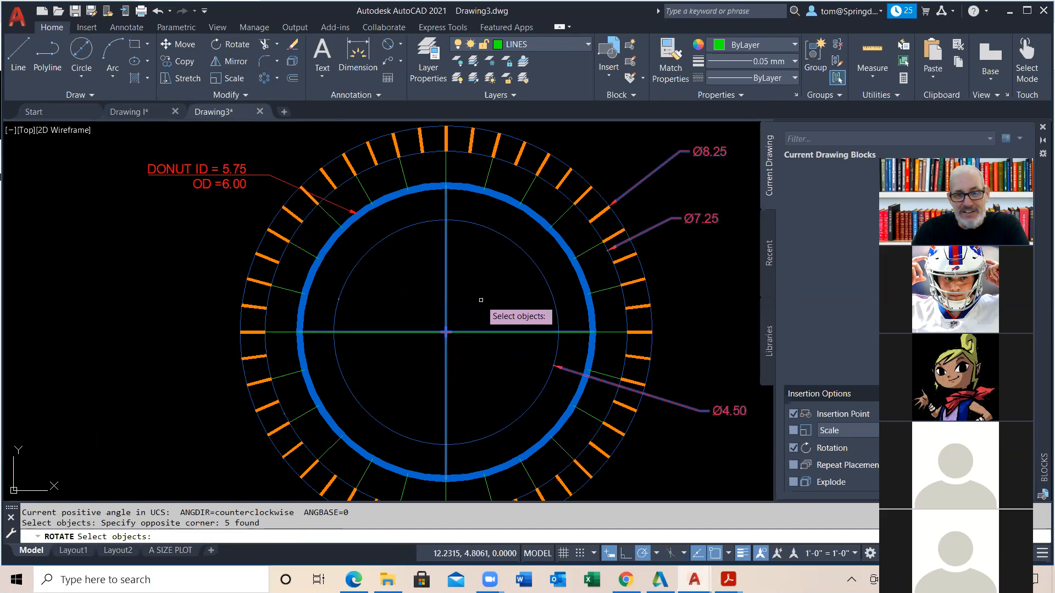
{"action": "key", "text": "Return"}
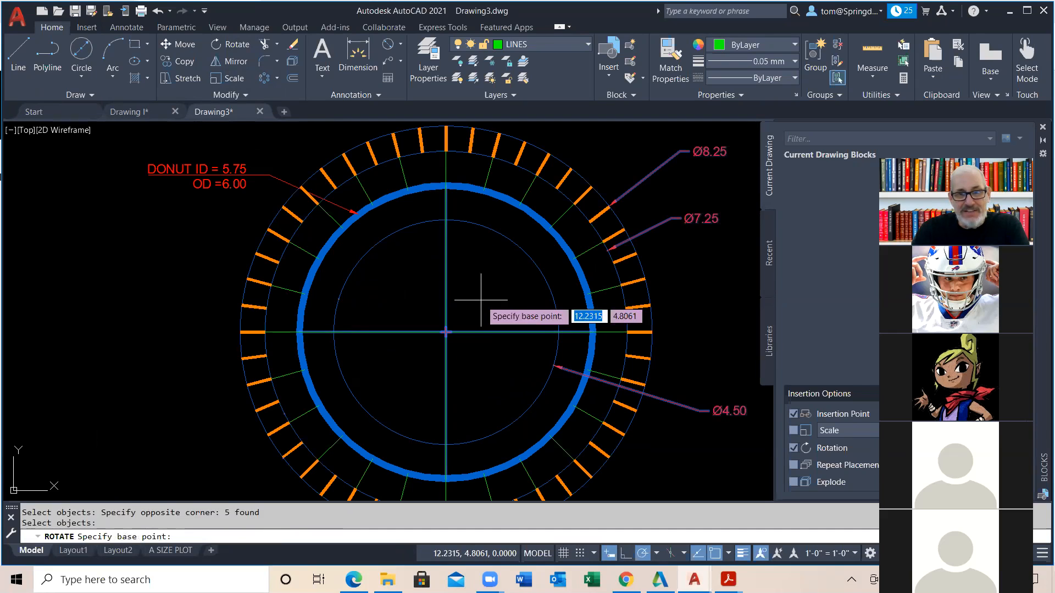
{"action": "key", "text": "Escape"}
Rotate the vertical and horizontal center lines 45 degrees about the circles' center.
{"action": "right_click", "coordinate": [481, 300]}
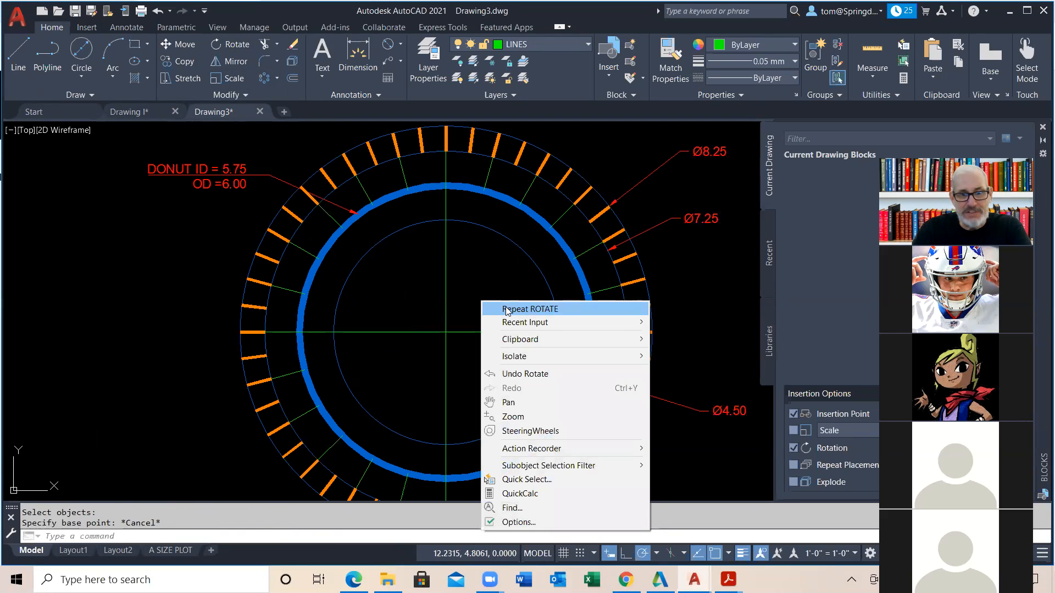
{"action": "left_click", "coordinate": [498, 308]}
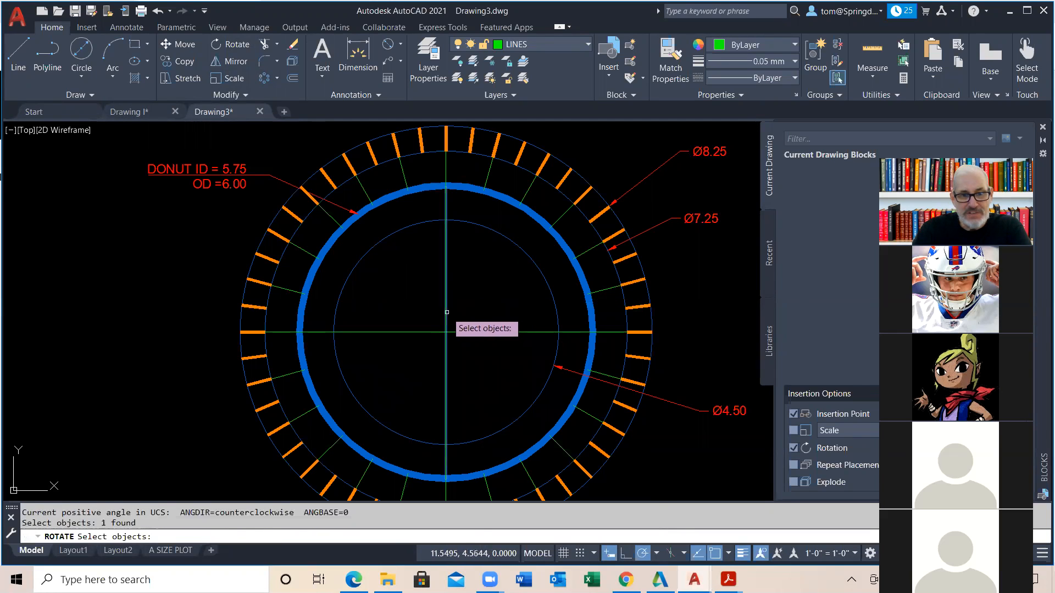
{"action": "left_click", "coordinate": [470, 331]}
{"action": "key", "text": "Return"}
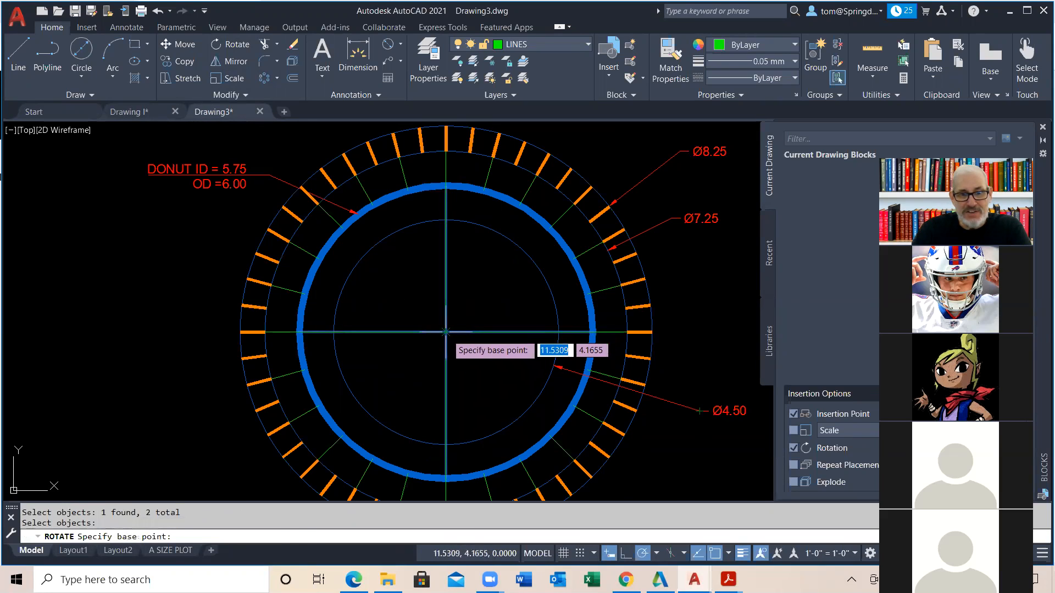
{"action": "left_click", "coordinate": [447, 331]}
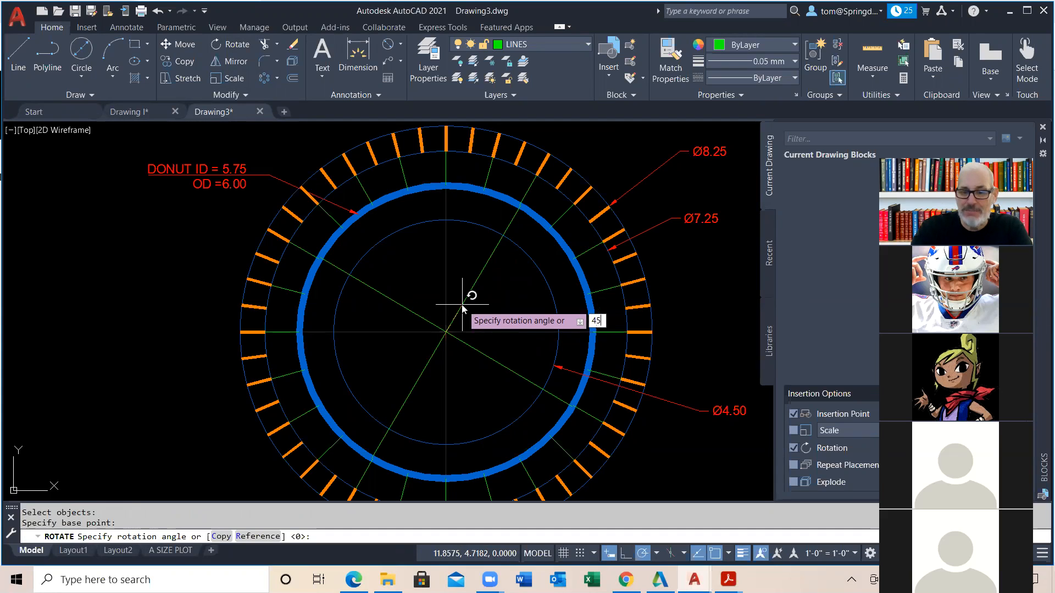
{"action": "key", "text": "Return"}
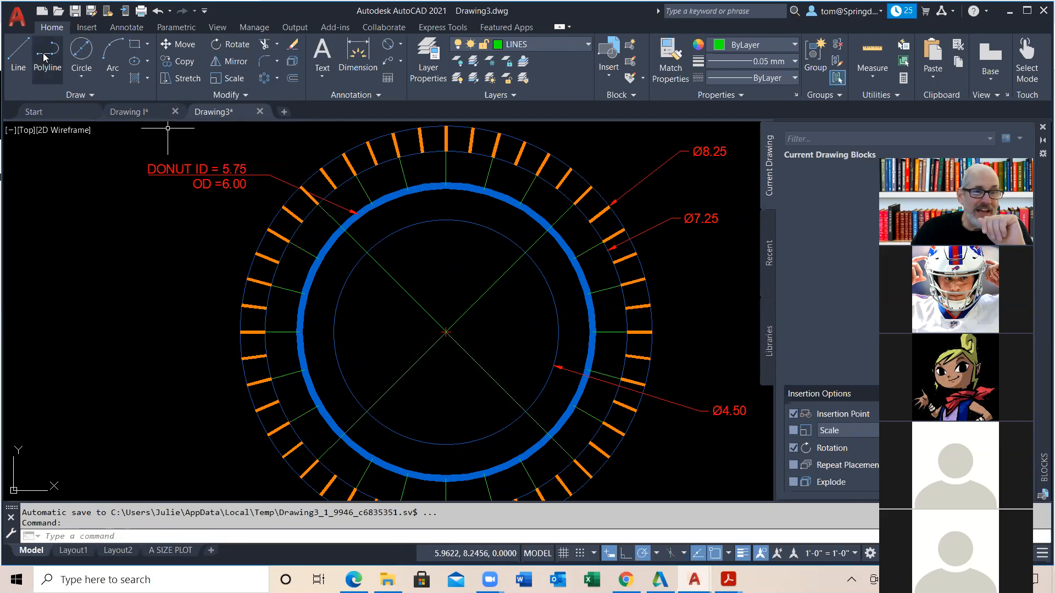
Draw a new vertical line through the center from the donut's top quadrant to its bottom quadrant.
{"action": "left_click", "coordinate": [17, 55]}
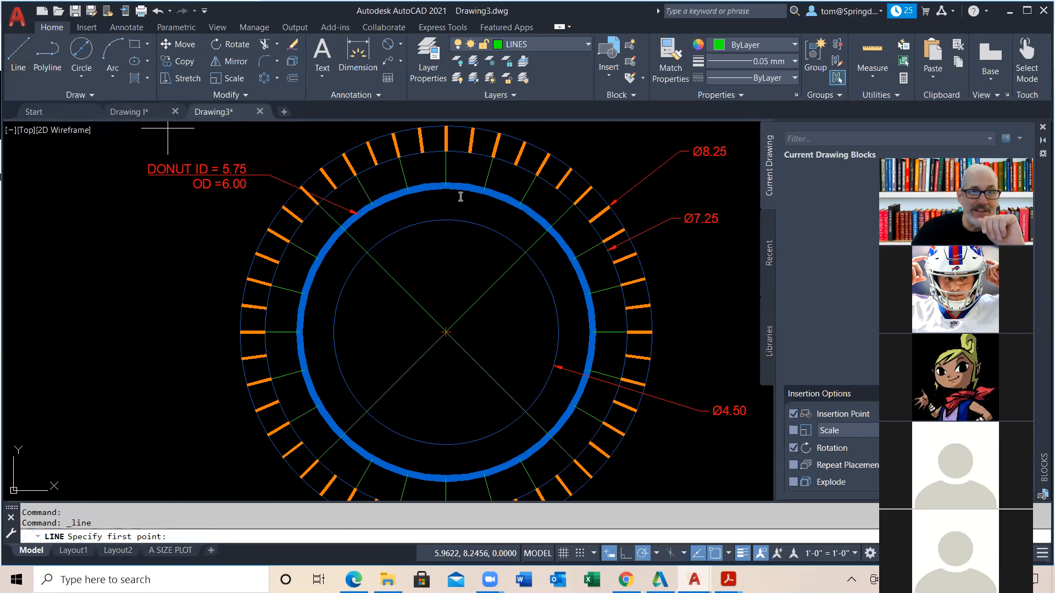
{"action": "left_click", "coordinate": [445, 186]}
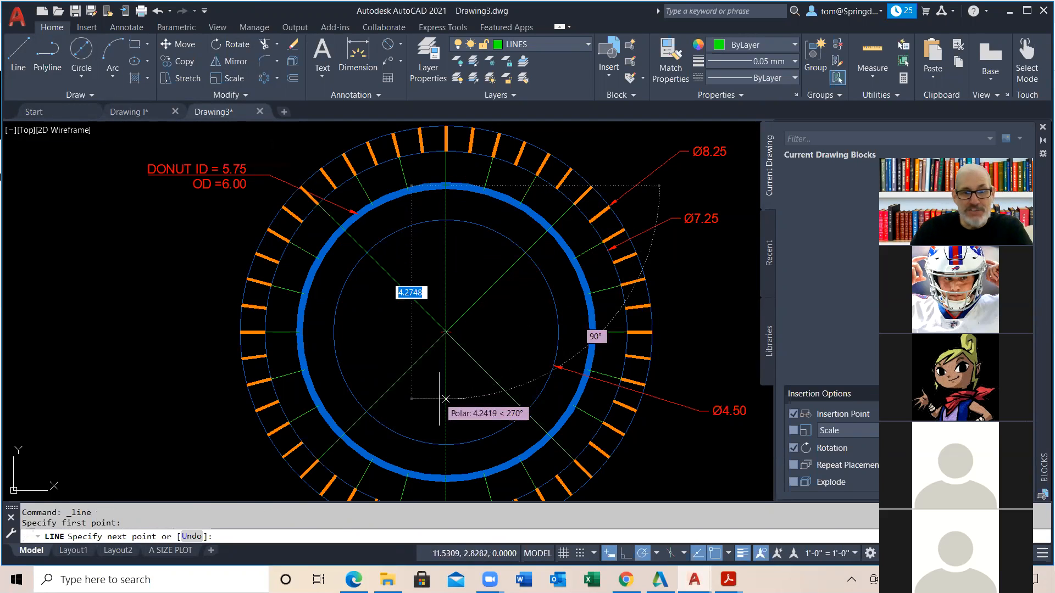
{"action": "left_click", "coordinate": [445, 478]}
{"action": "key", "text": "Escape"}
Draw a new horizontal line through the center from the donut's left quadrant to its right quadrant.
{"action": "right_click", "coordinate": [142, 329]}
{"action": "left_click", "coordinate": [209, 339]}
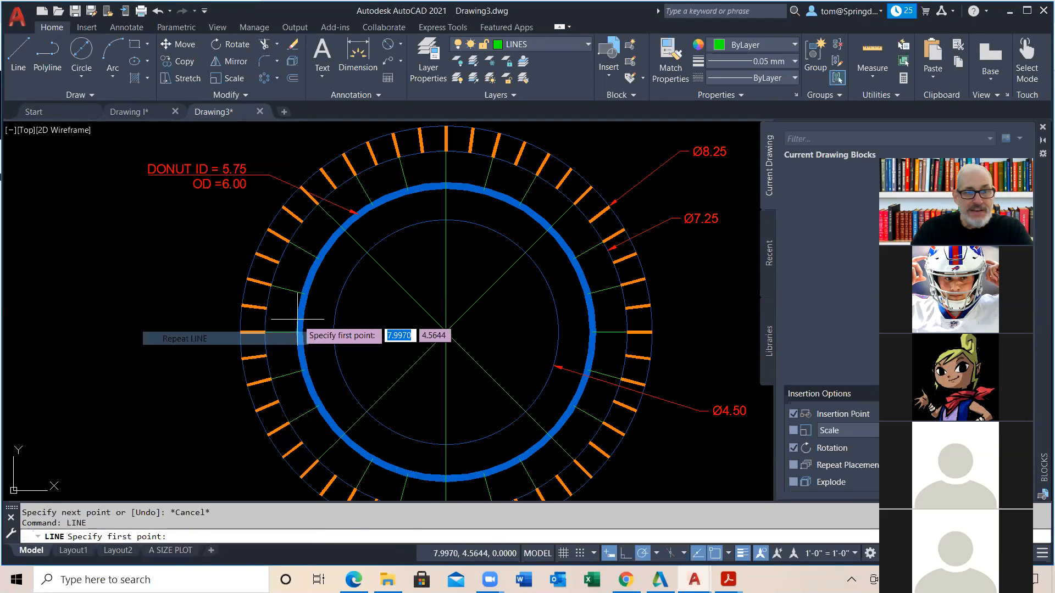
{"action": "left_click", "coordinate": [299, 332]}
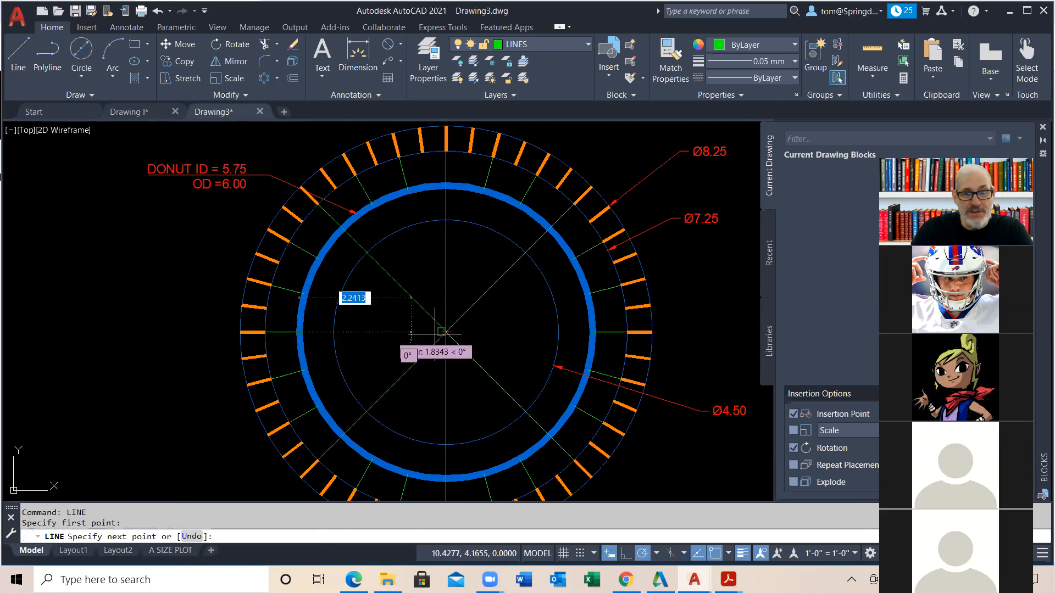
{"action": "key", "text": "Escape"}
{"action": "key", "text": "Escape"}
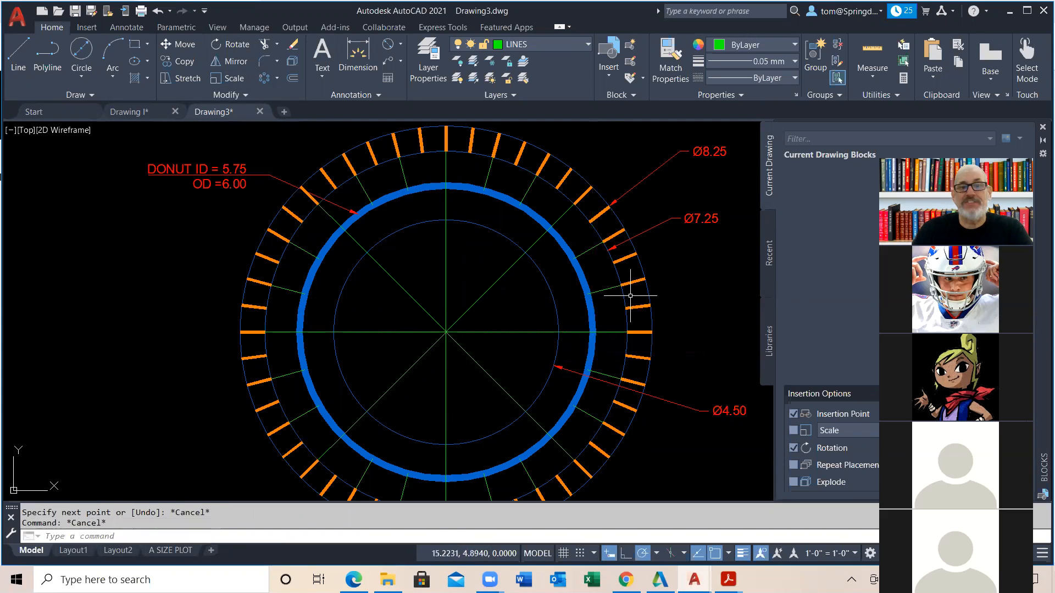
Examine the vertical and horizontal lines meeting at the center in Drawing I, and return to Drawing3.
{"action": "left_click", "coordinate": [140, 112]}
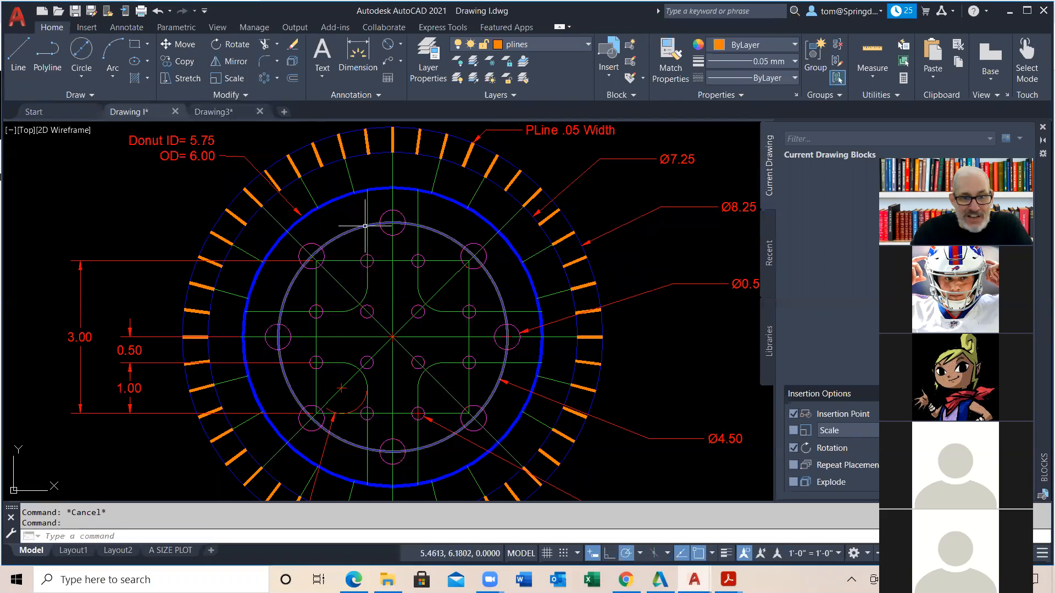
{"action": "left_click", "coordinate": [392, 245]}
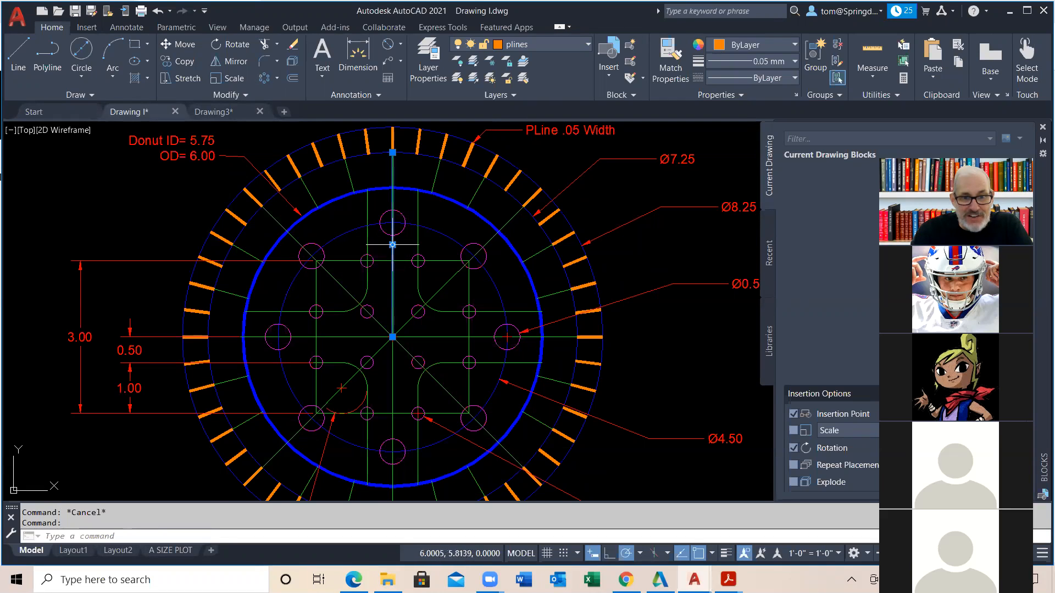
{"action": "left_click", "coordinate": [351, 337]}
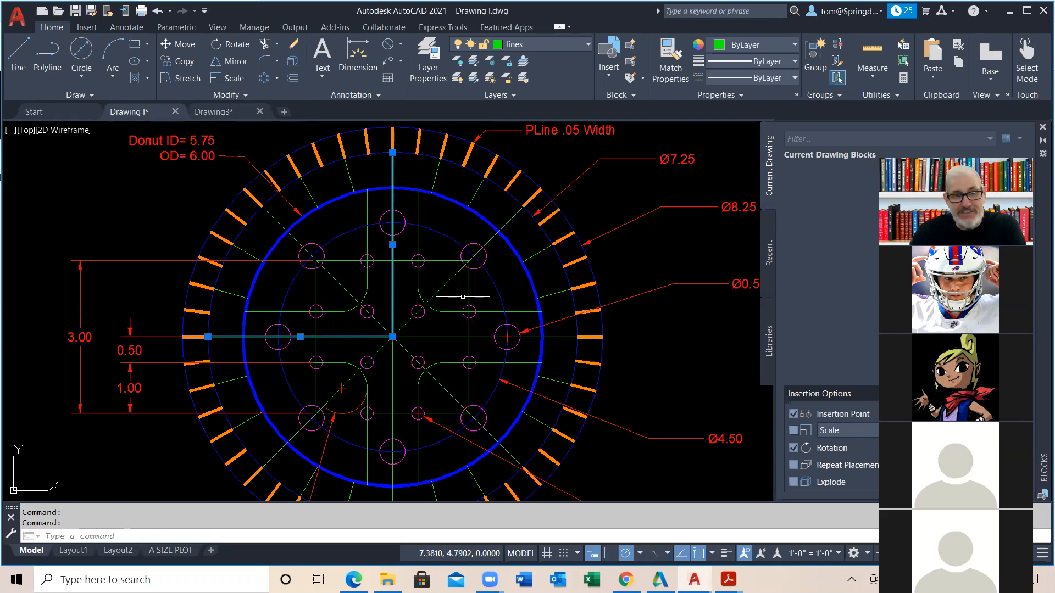
{"action": "left_click", "coordinate": [224, 112]}
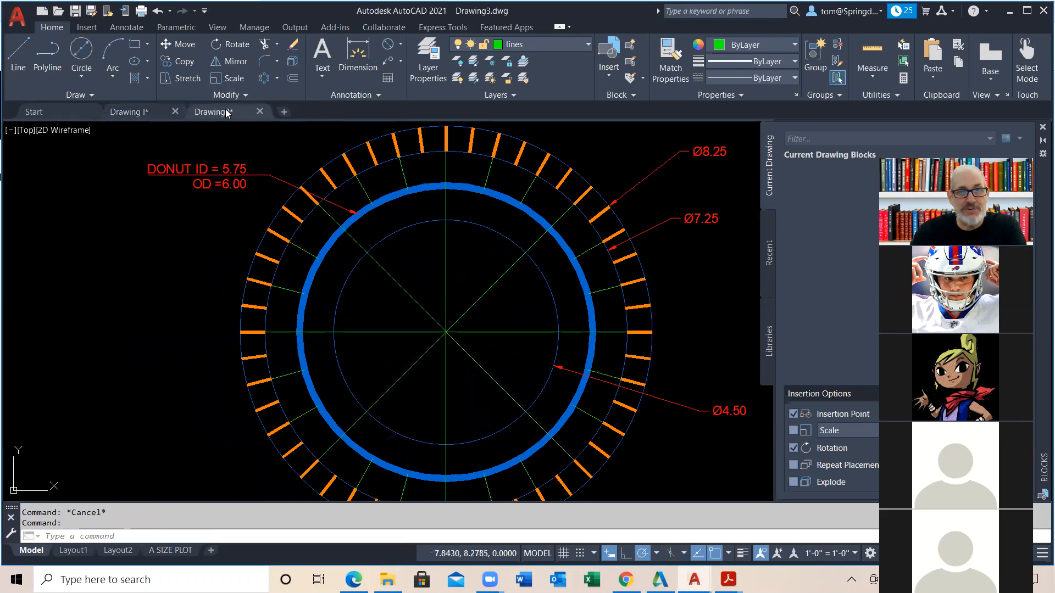
Save the drawing to the Desktop under a new file name made of DRAWING I and the surname.
{"action": "left_click", "coordinate": [91, 12]}
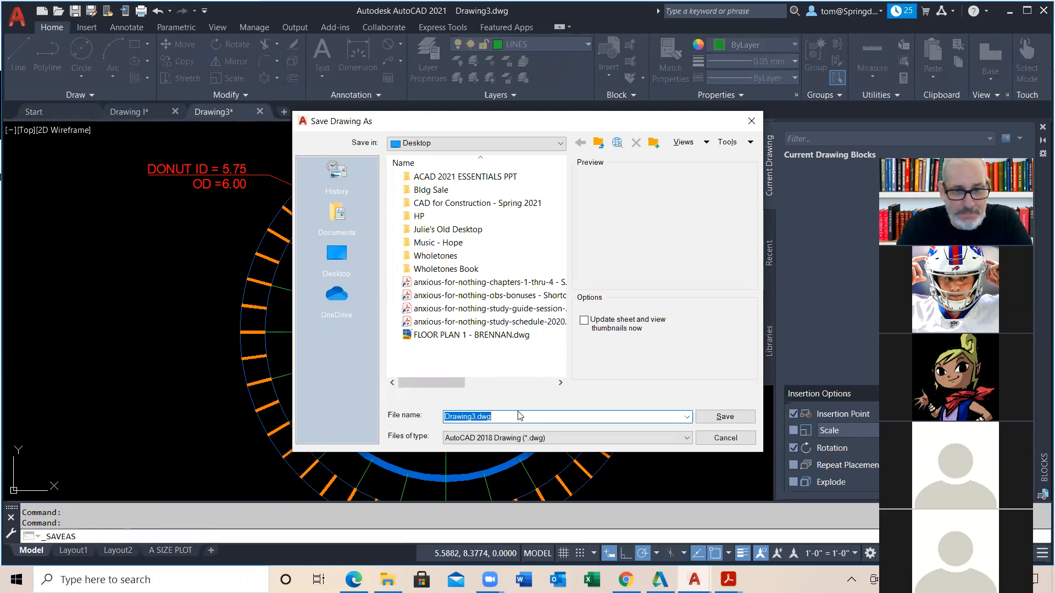
{"action": "type", "text": "DRAWING I - BRENNAN"}
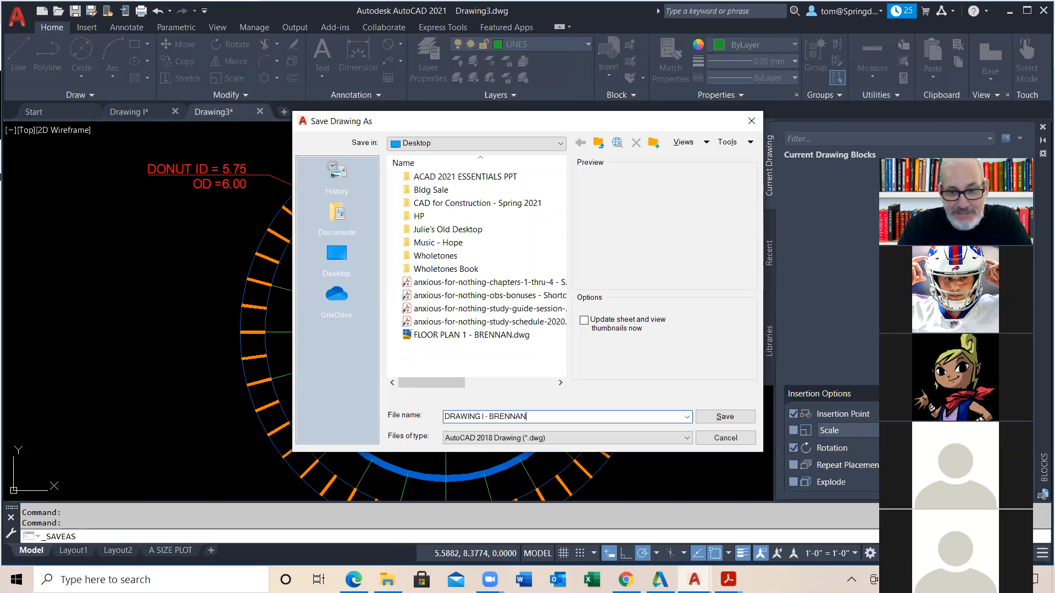
{"action": "key", "text": "Return"}
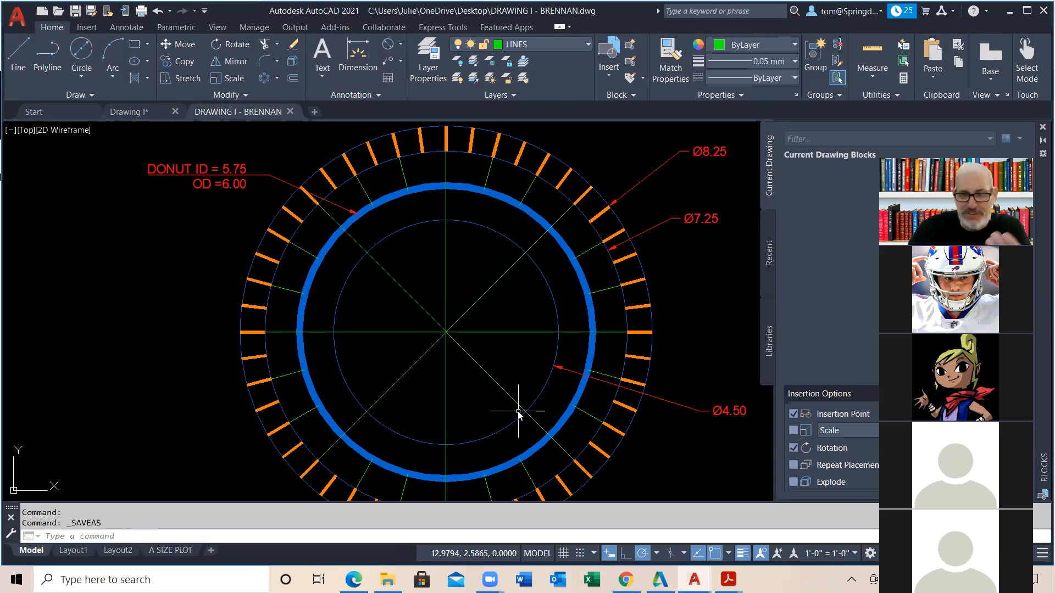
Offset the horizontal center line by 0.5 both above and below.
{"action": "type", "text": "o"}
{"action": "key", "text": "Return"}
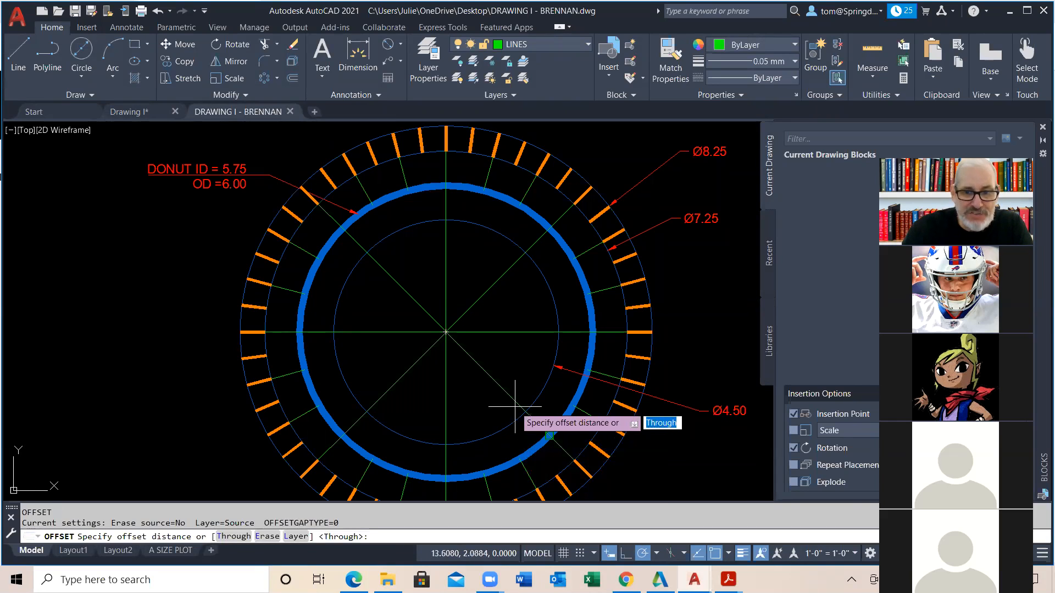
{"action": "type", "text": ".5"}
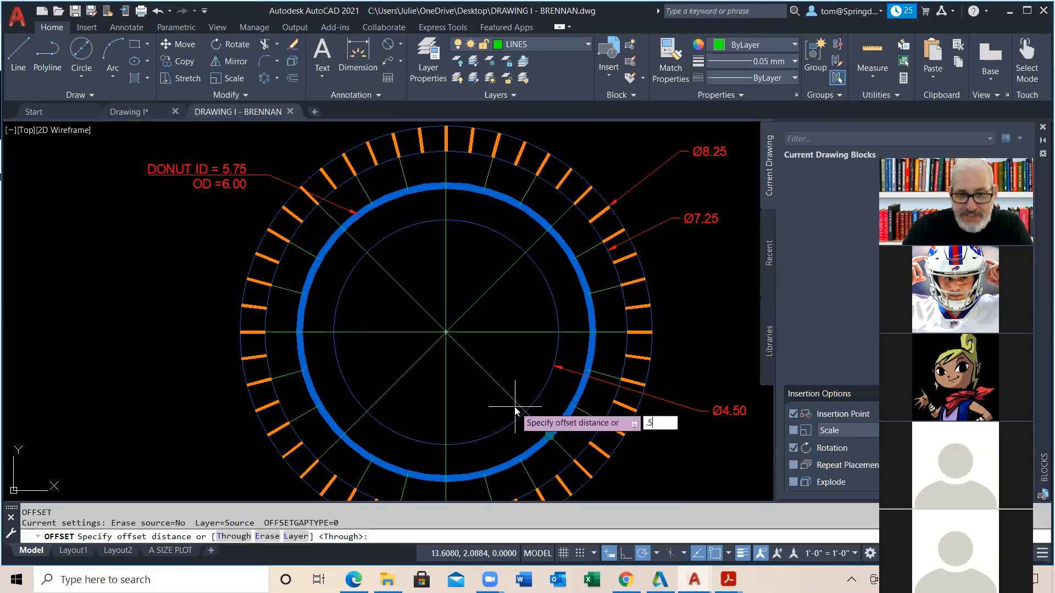
{"action": "key", "text": "Return"}
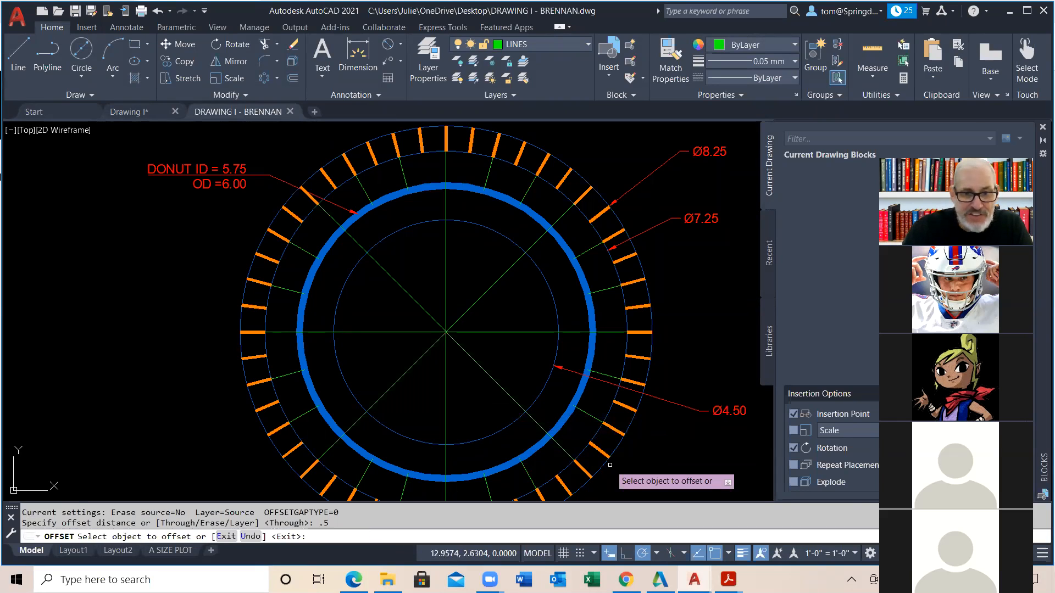
{"action": "left_click", "coordinate": [360, 332]}
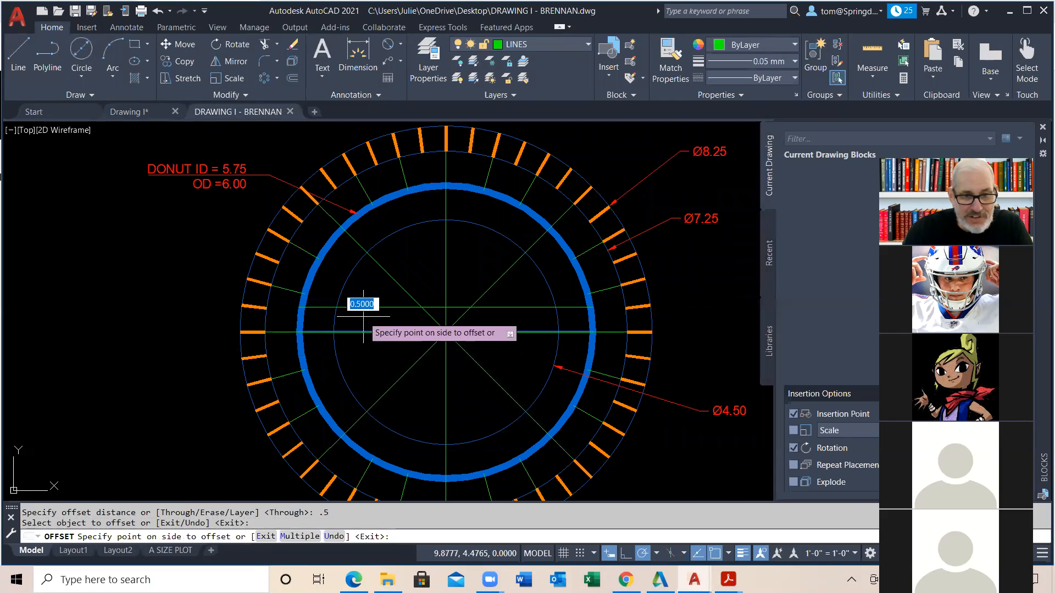
{"action": "left_click", "coordinate": [364, 322]}
{"action": "left_click", "coordinate": [365, 332]}
{"action": "left_click", "coordinate": [363, 351]}
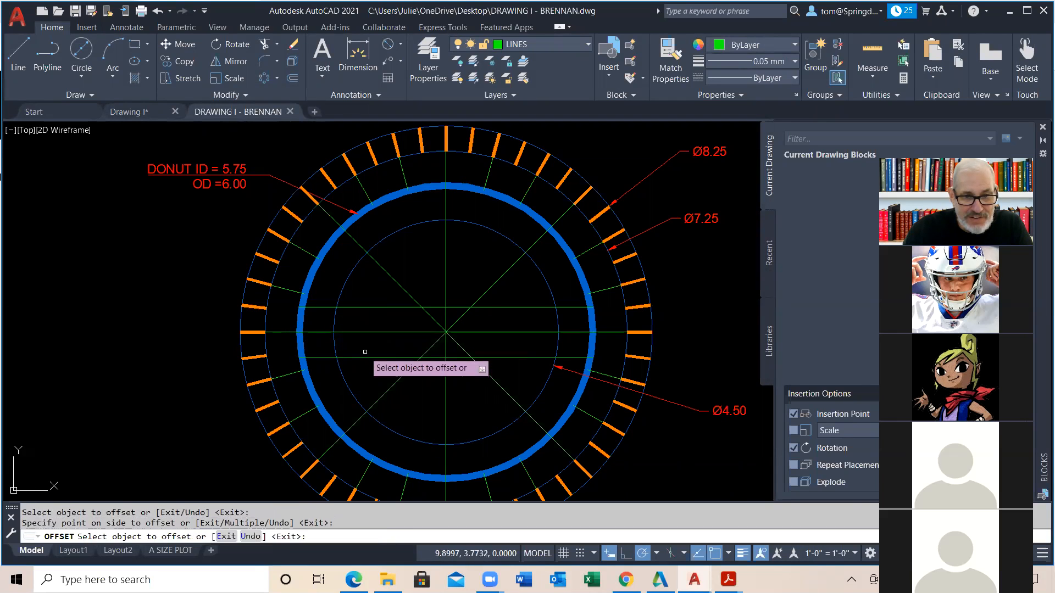
Offset the vertical center line by 0.5 to both sides and end the Offset command.
{"action": "left_click", "coordinate": [446, 405]}
{"action": "left_click", "coordinate": [453, 406]}
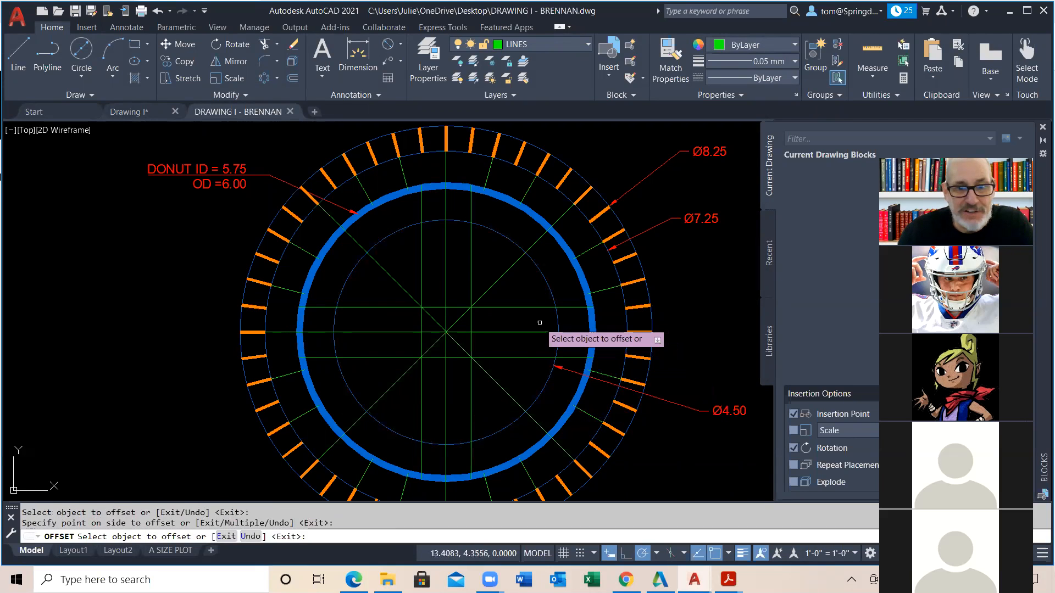
{"action": "key", "text": "Escape"}
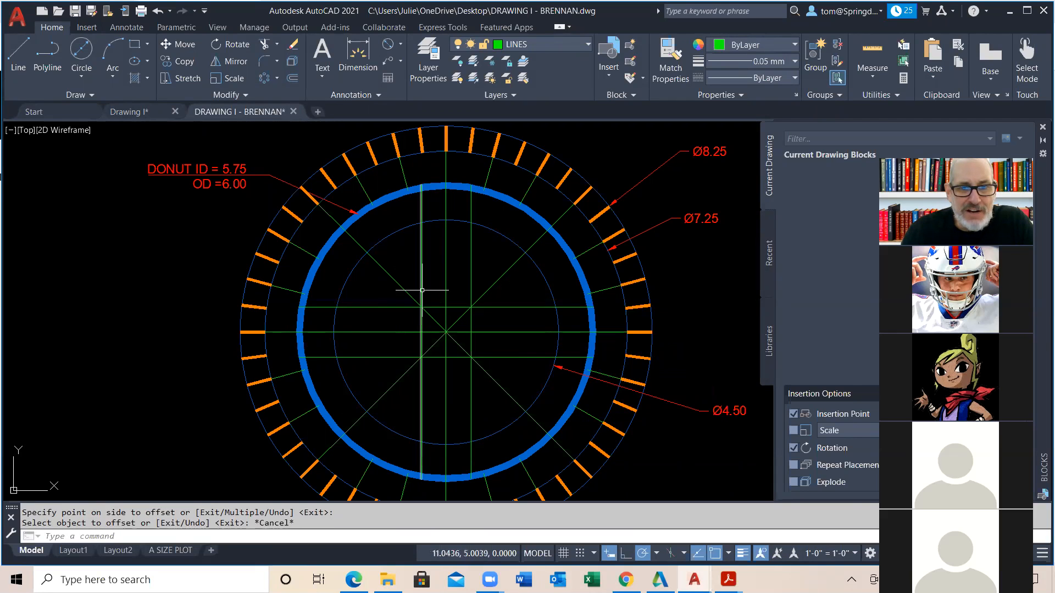
Examine the rounded corners between the inner lines and their diameter dimension in Drawing I, and return to the saved drawing.
{"action": "left_click", "coordinate": [142, 111]}
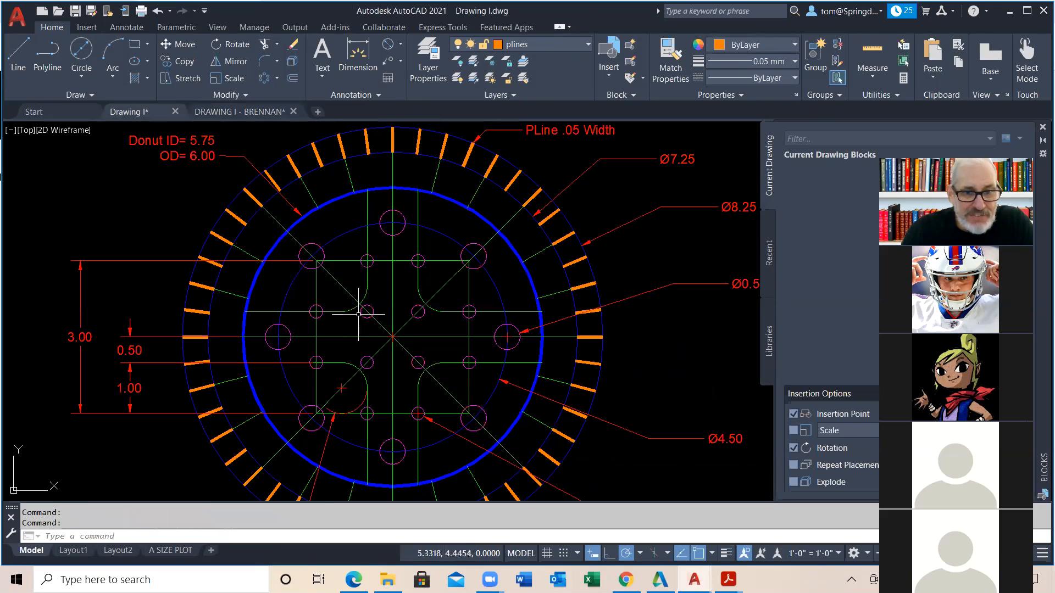
{"action": "left_click", "coordinate": [363, 297]}
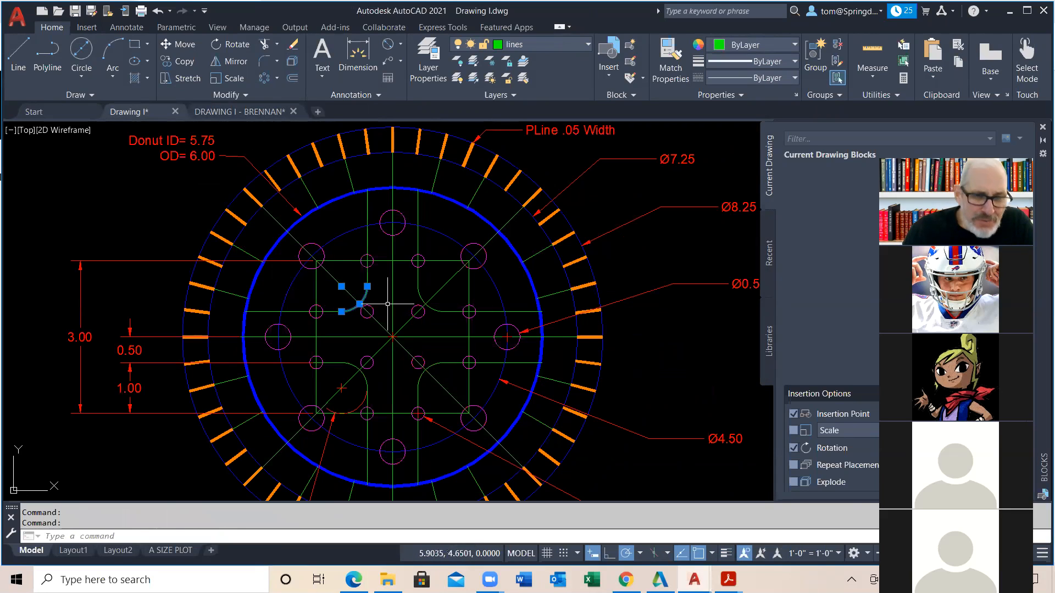
{"action": "key", "text": "Escape"}
{"action": "middle_click_drag", "start_coordinate": [383, 357], "coordinate": [414, 277]}
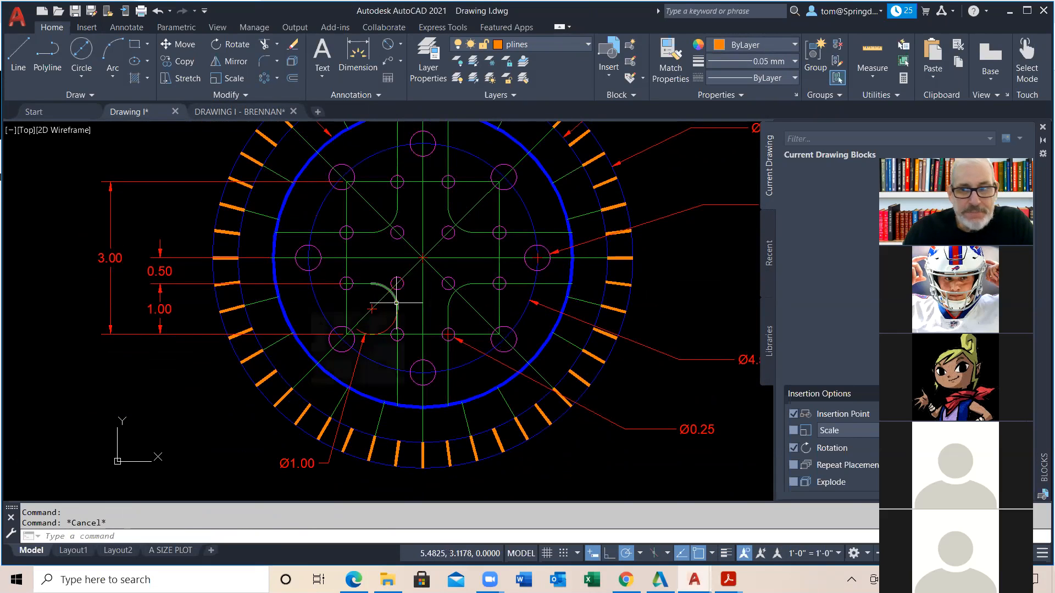
{"action": "mouse_move", "coordinate": [396, 303]}
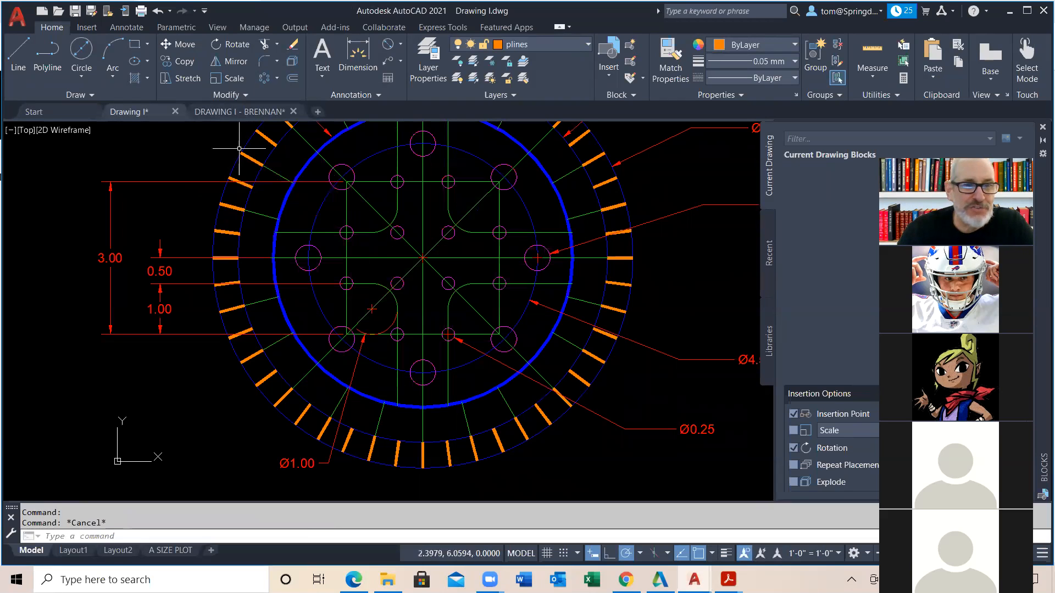
{"action": "left_click", "coordinate": [239, 111]}
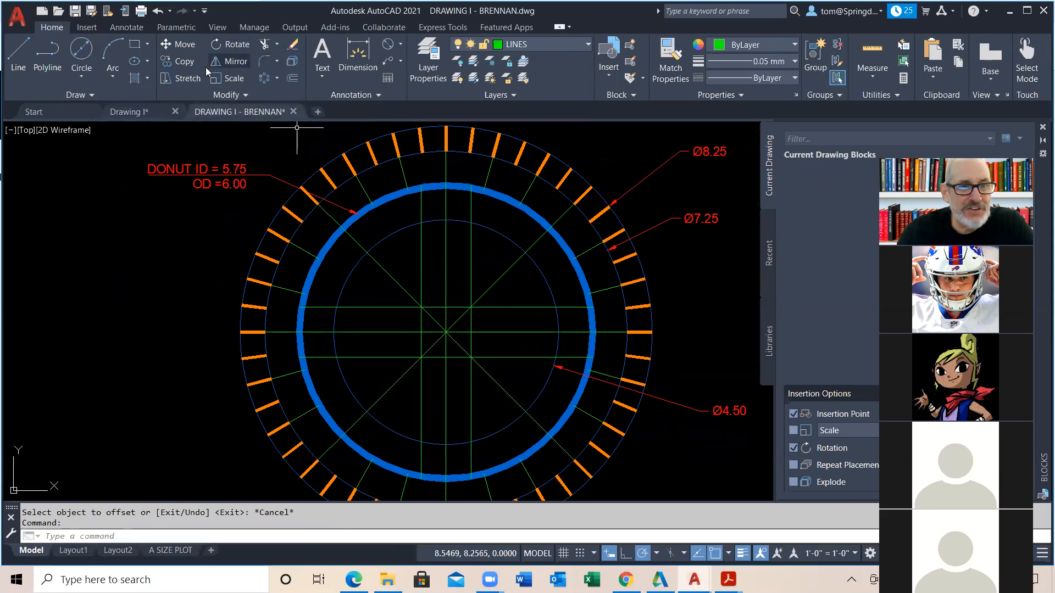
Fillet the upper-left corner between the inner offset lines with a 0.5 radius and the No trim option.
{"action": "left_click", "coordinate": [277, 62]}
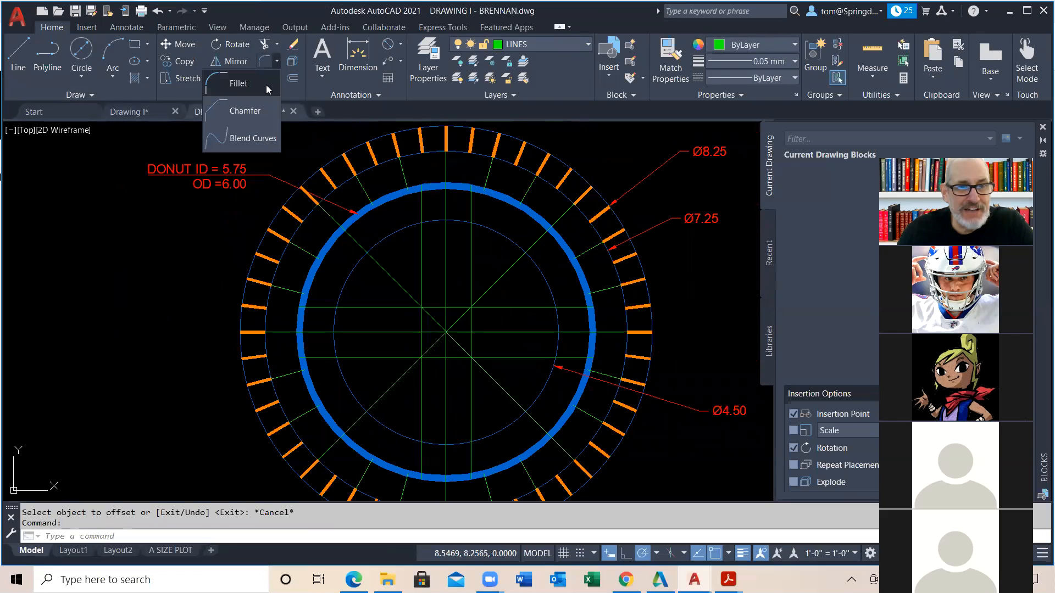
{"action": "left_click", "coordinate": [254, 85]}
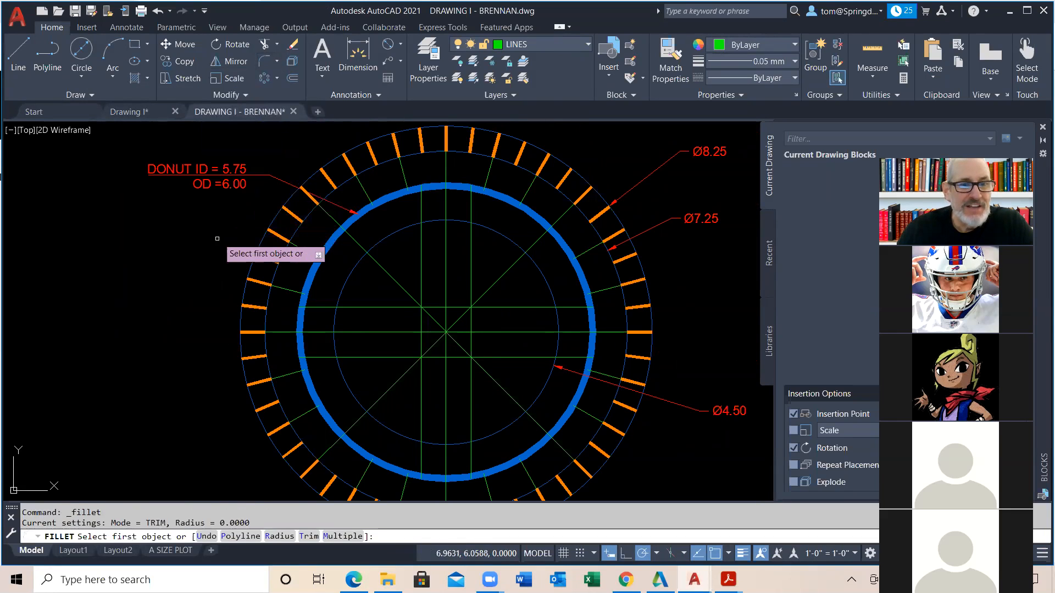
{"action": "right_click", "coordinate": [138, 254]}
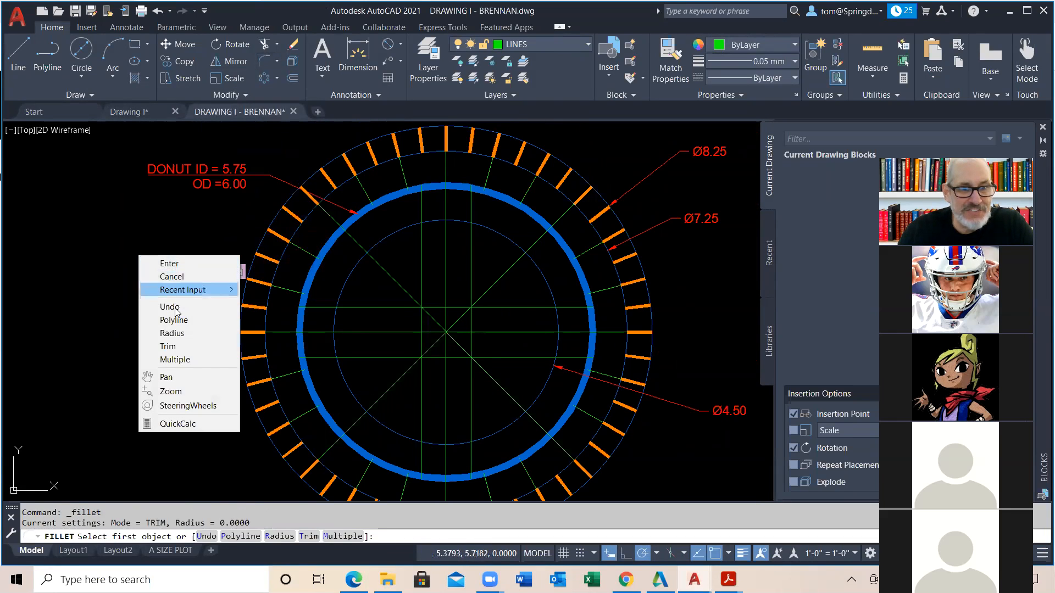
{"action": "left_click", "coordinate": [172, 333]}
{"action": "type", "text": ".5"}
{"action": "key", "text": "Return"}
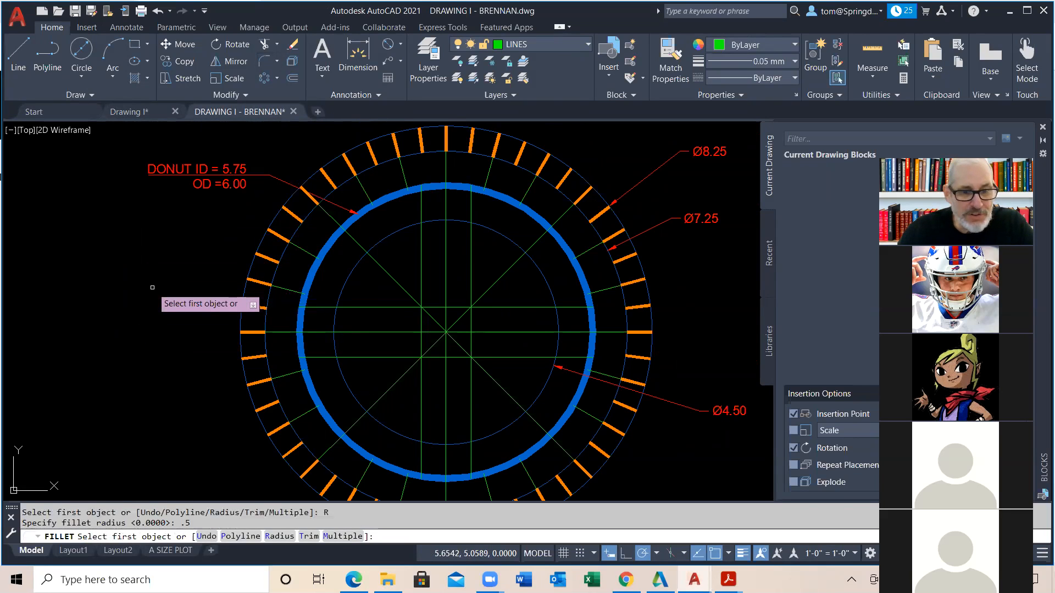
{"action": "left_click", "coordinate": [309, 537]}
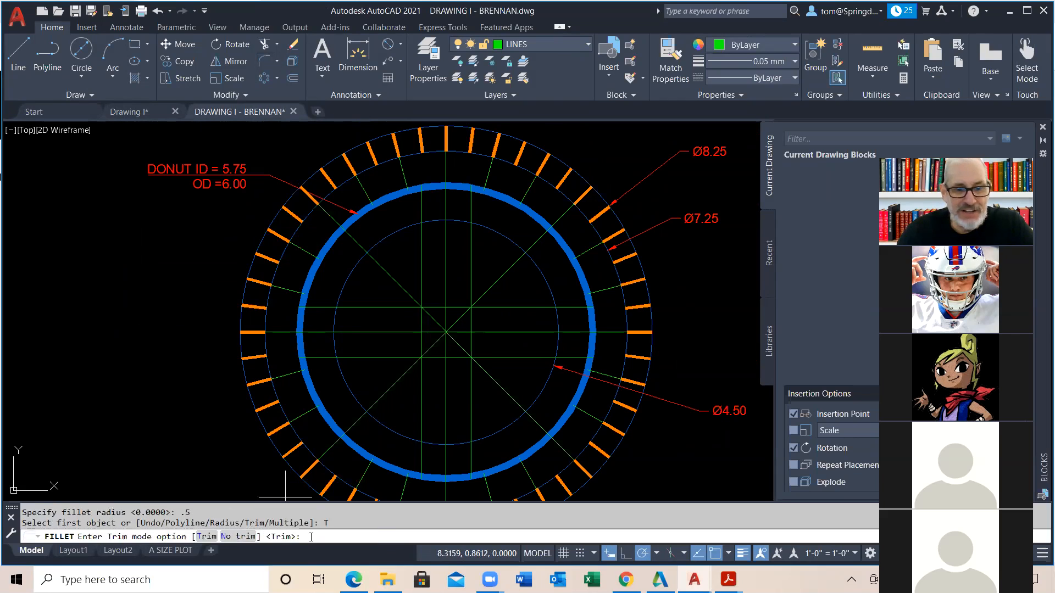
{"action": "left_click", "coordinate": [238, 536]}
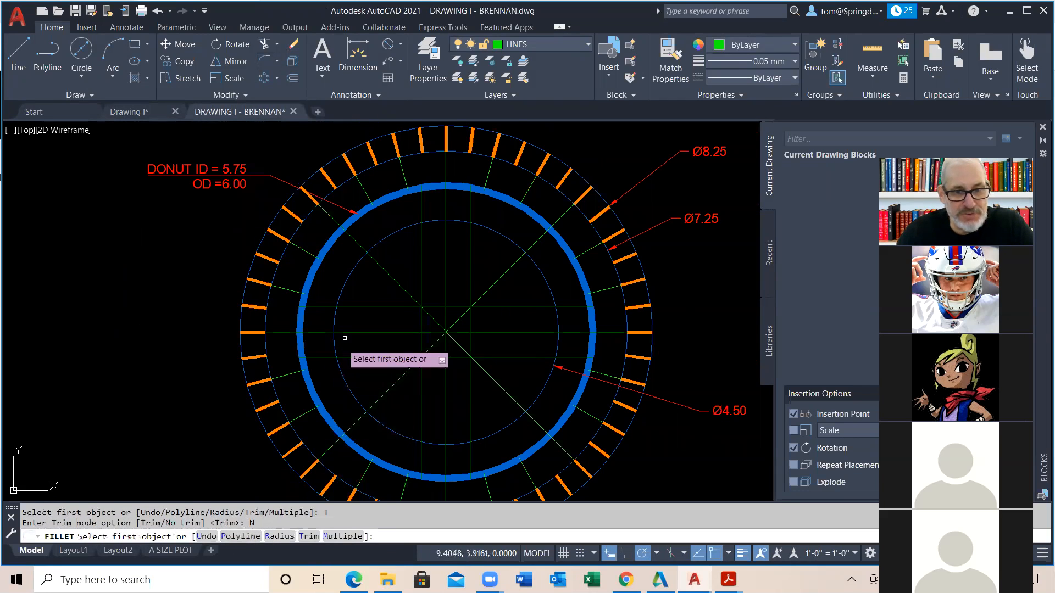
{"action": "left_click", "coordinate": [398, 306]}
{"action": "left_click", "coordinate": [422, 283]}
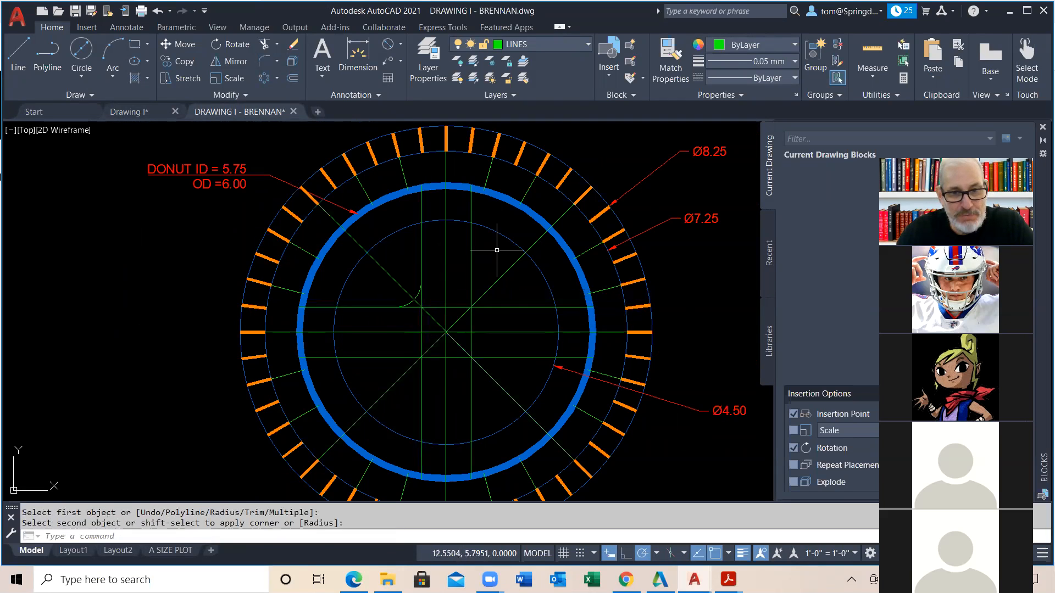
Fillet the other three corners between the inner offset lines using the Multiple option, and end the Fillet command.
{"action": "right_click", "coordinate": [496, 250]}
{"action": "left_click", "coordinate": [502, 258]}
{"action": "right_click", "coordinate": [499, 261]}
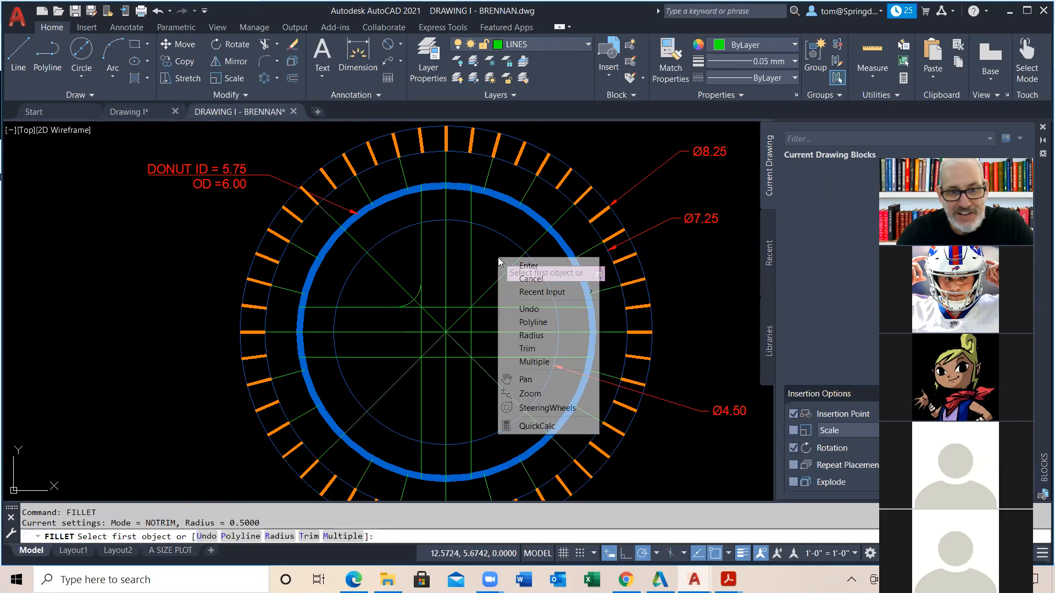
{"action": "left_click", "coordinate": [536, 362]}
{"action": "left_click", "coordinate": [471, 277]}
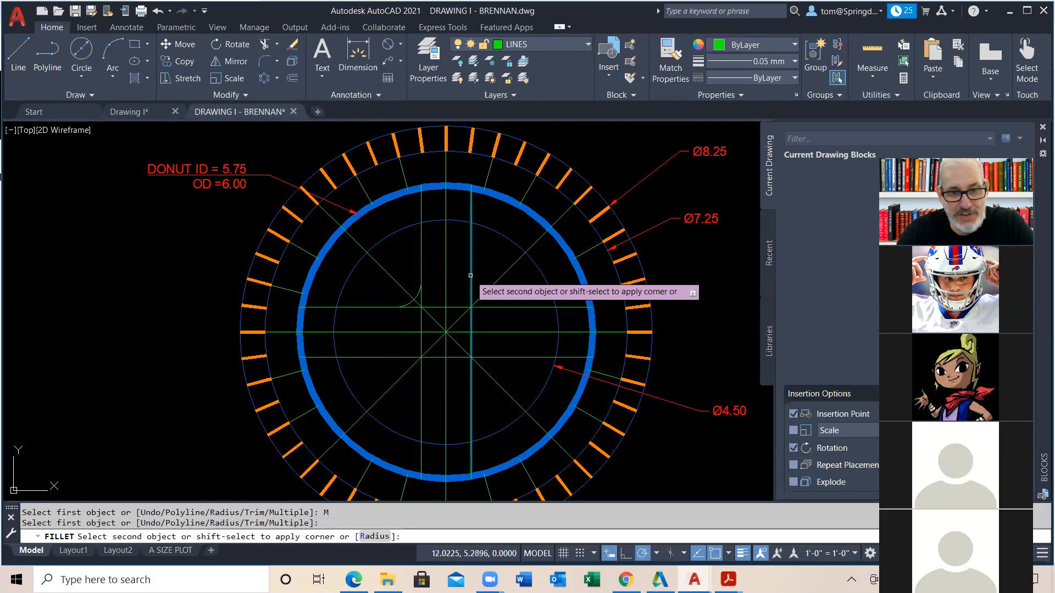
{"action": "left_click", "coordinate": [497, 305]}
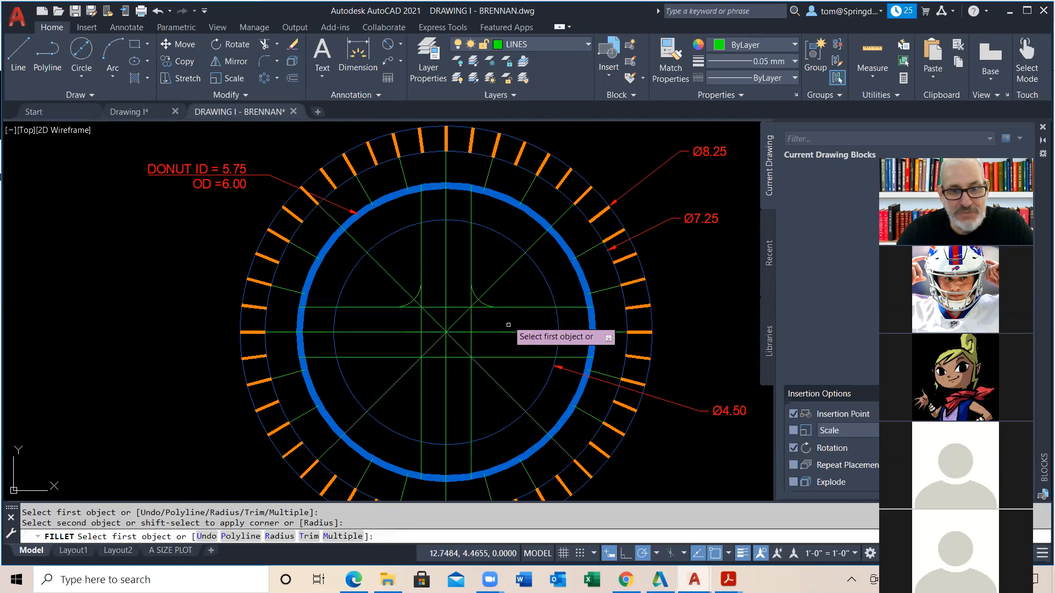
{"action": "left_click", "coordinate": [497, 357]}
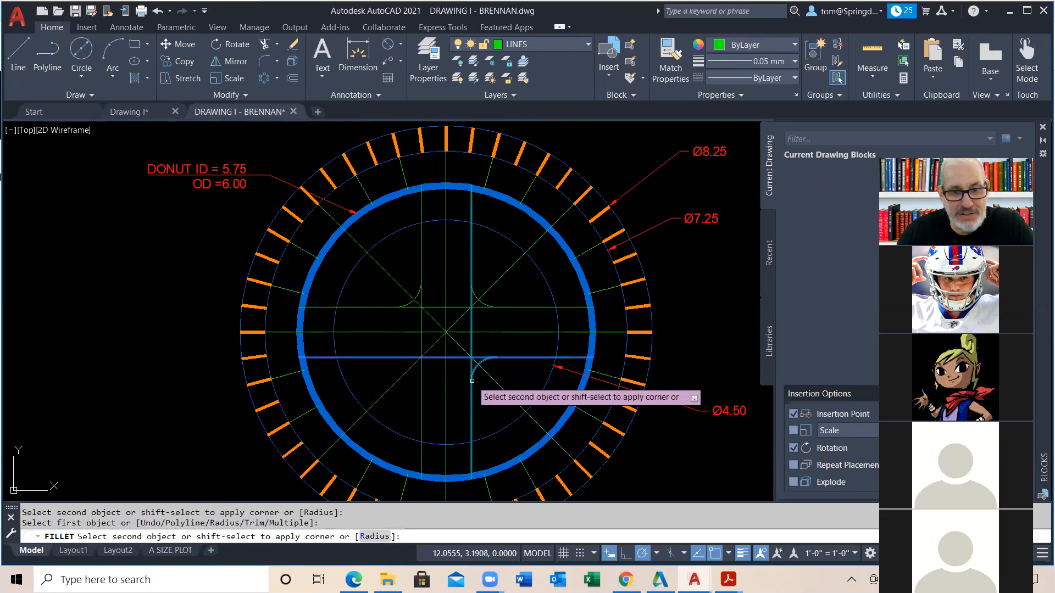
{"action": "left_click", "coordinate": [471, 367]}
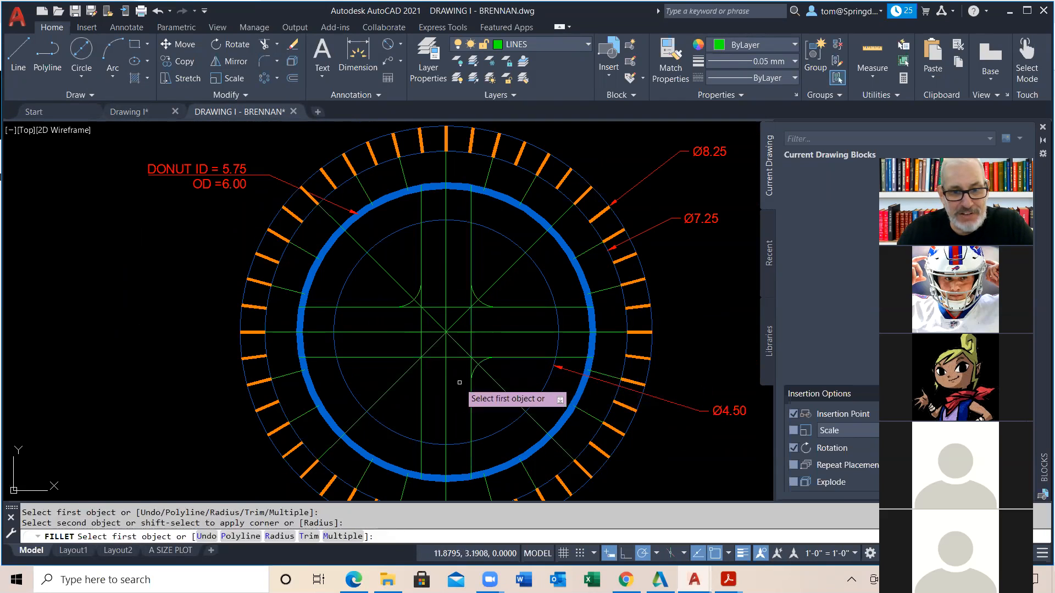
{"action": "left_click", "coordinate": [422, 396]}
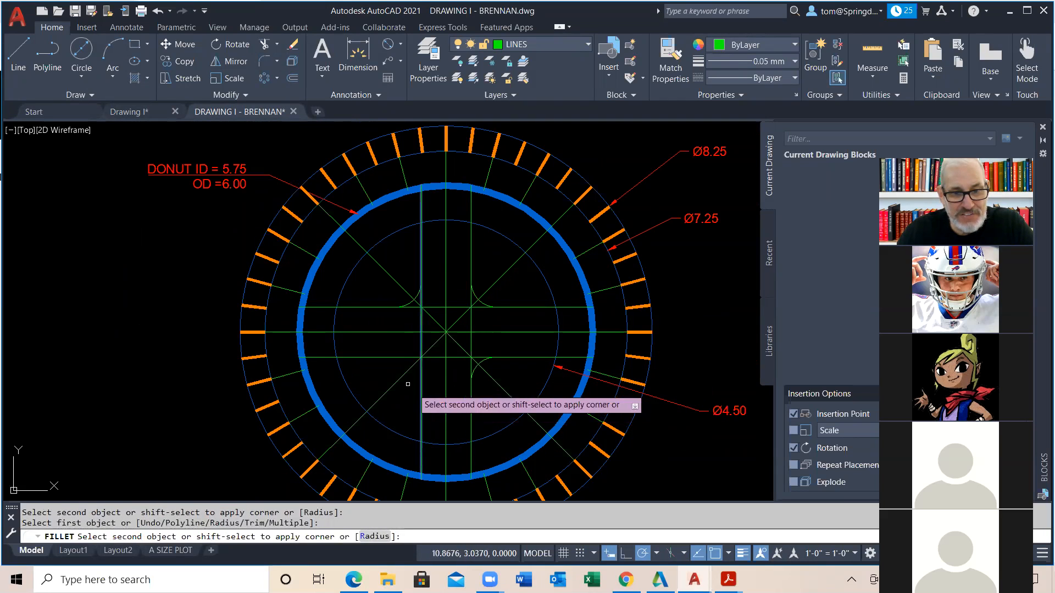
{"action": "left_click", "coordinate": [397, 356]}
{"action": "key", "text": "Escape"}
Trim the offset line stubs between the four fillet arcs and the central square, and end the Trim command.
{"action": "scroll", "coordinate": [433, 371], "scroll_direction": "up", "scroll_amount": 2}
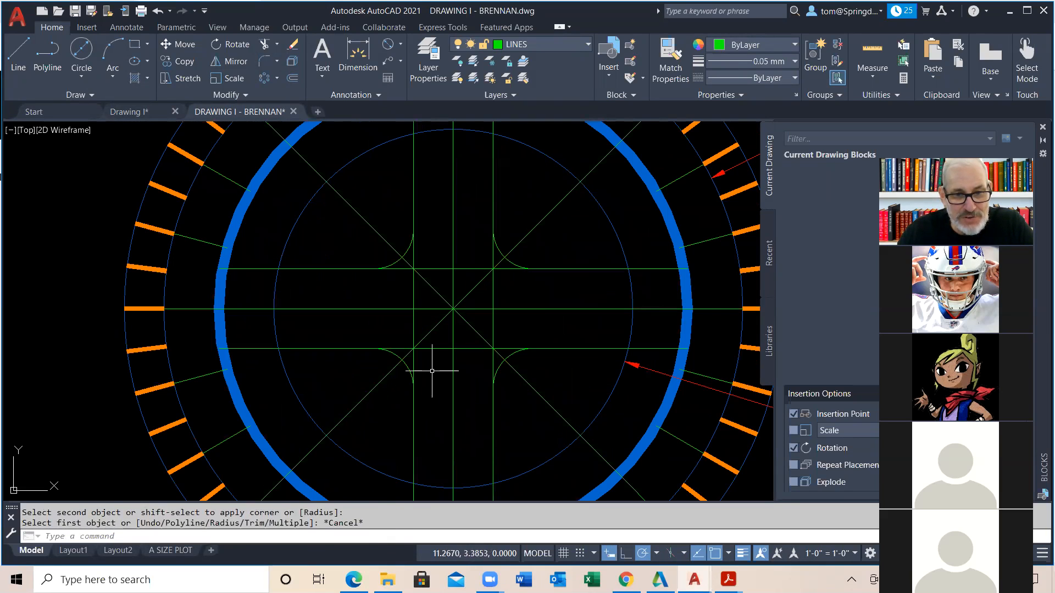
{"action": "type", "text": "tr"}
{"action": "key", "text": "Return"}
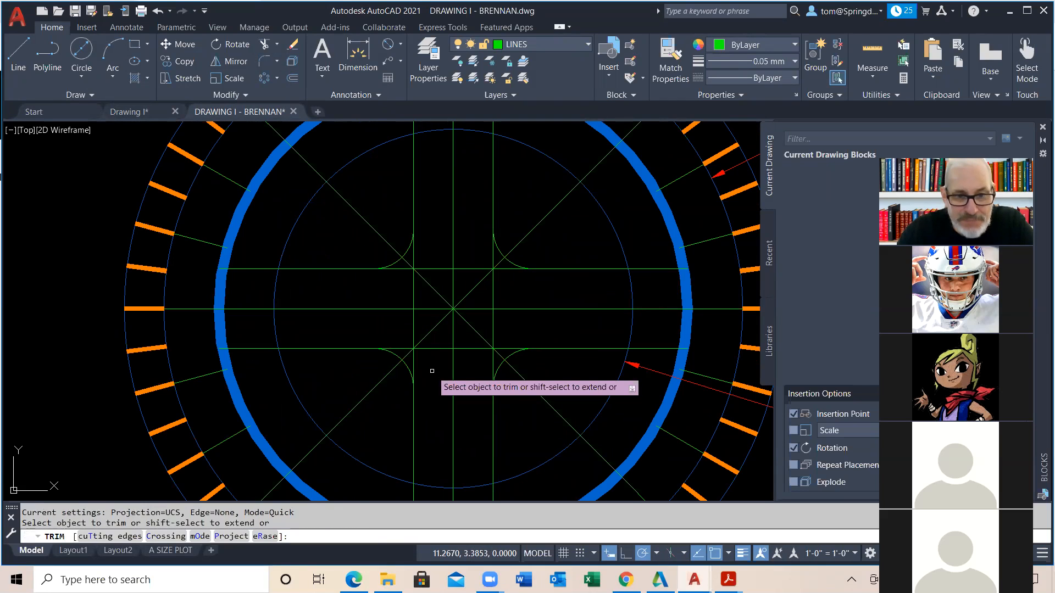
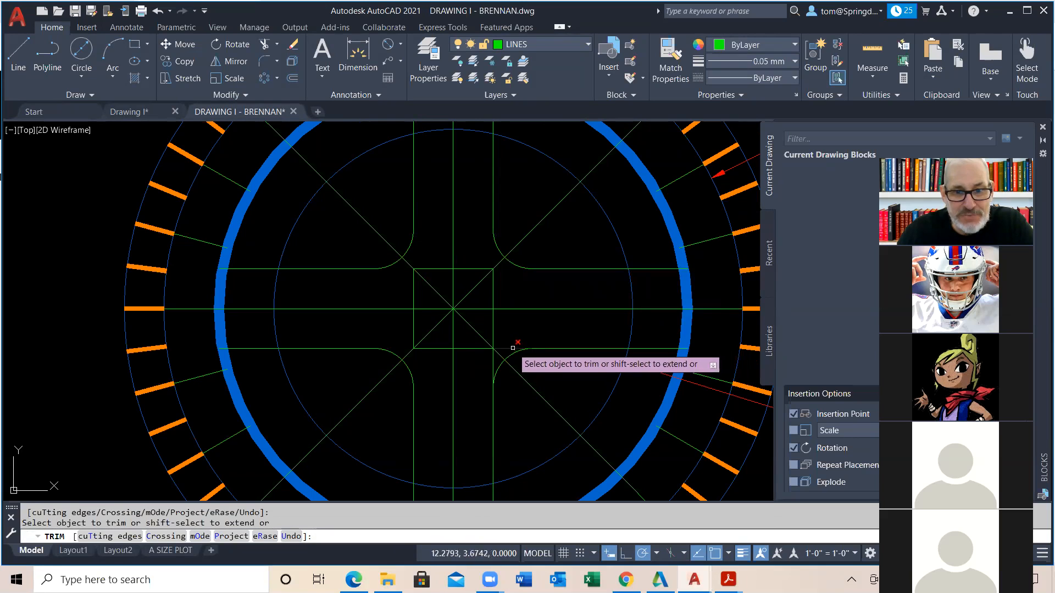
{"action": "key", "text": "Escape"}
{"action": "scroll", "coordinate": [550, 319], "scroll_direction": "down", "scroll_amount": 2}
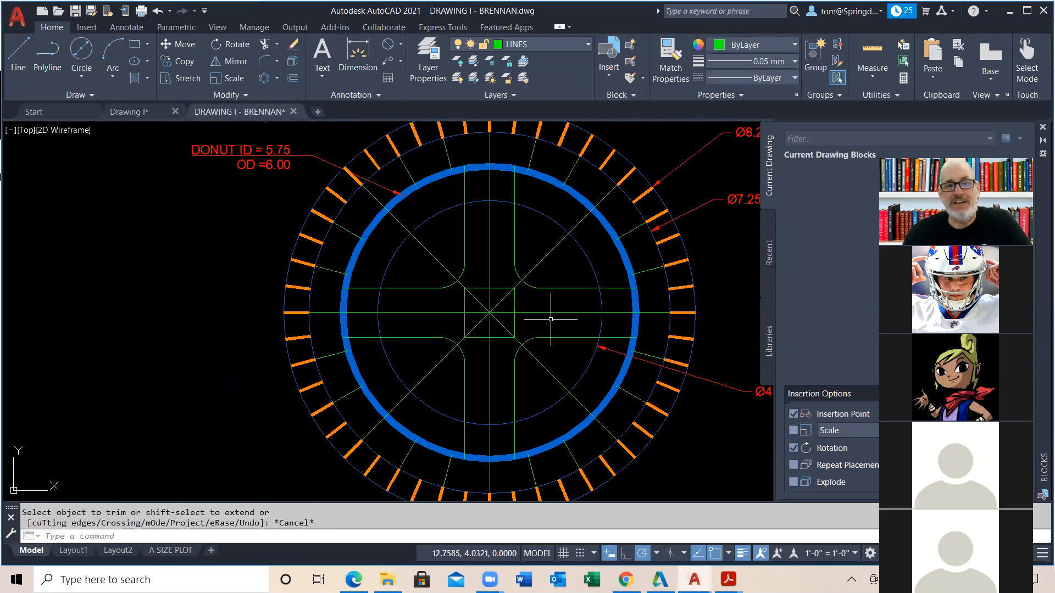
Check the dimensioned inner square in Drawing I and offset the vertical center line by 1.5 to both sides in the saved drawing.
{"action": "scroll", "coordinate": [501, 357], "scroll_direction": "down", "scroll_amount": 3}
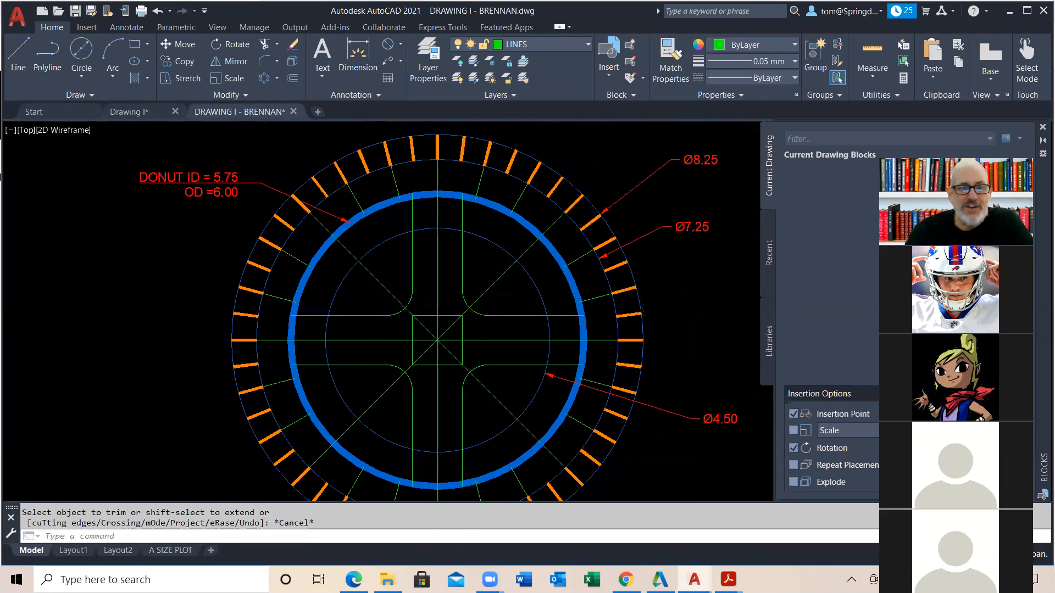
{"action": "left_click", "coordinate": [162, 113]}
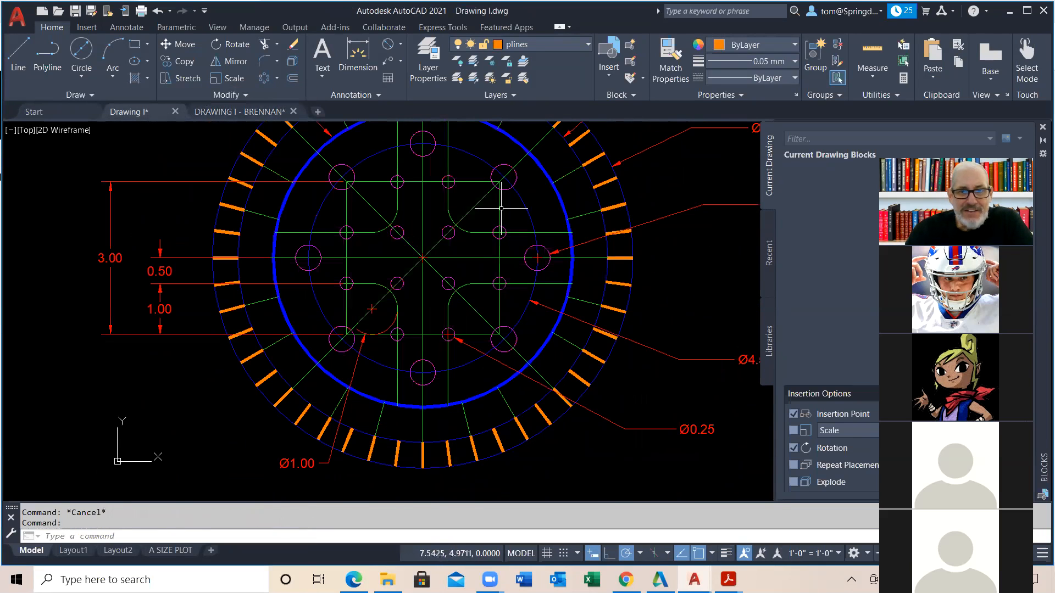
{"action": "scroll", "coordinate": [481, 265], "scroll_direction": "down", "scroll_amount": 1}
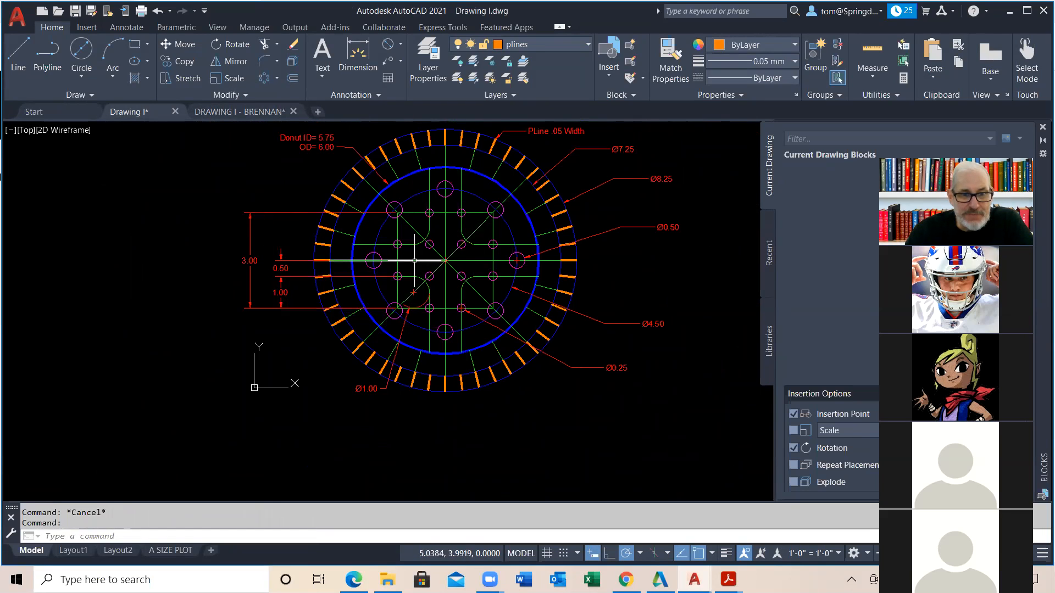
{"action": "left_click", "coordinate": [239, 112]}
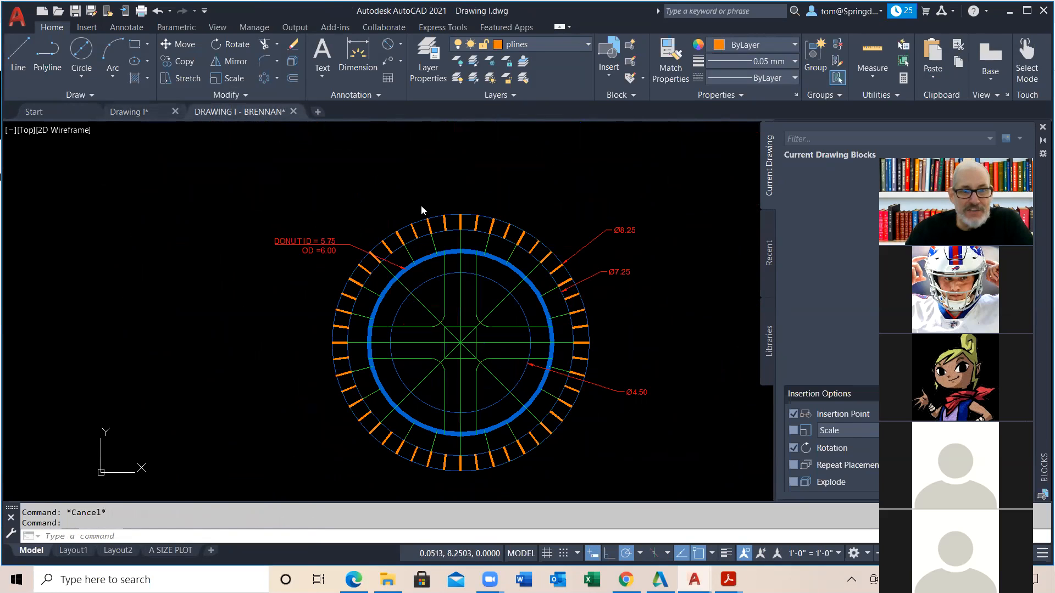
{"action": "scroll", "coordinate": [490, 292], "scroll_direction": "up", "scroll_amount": 2}
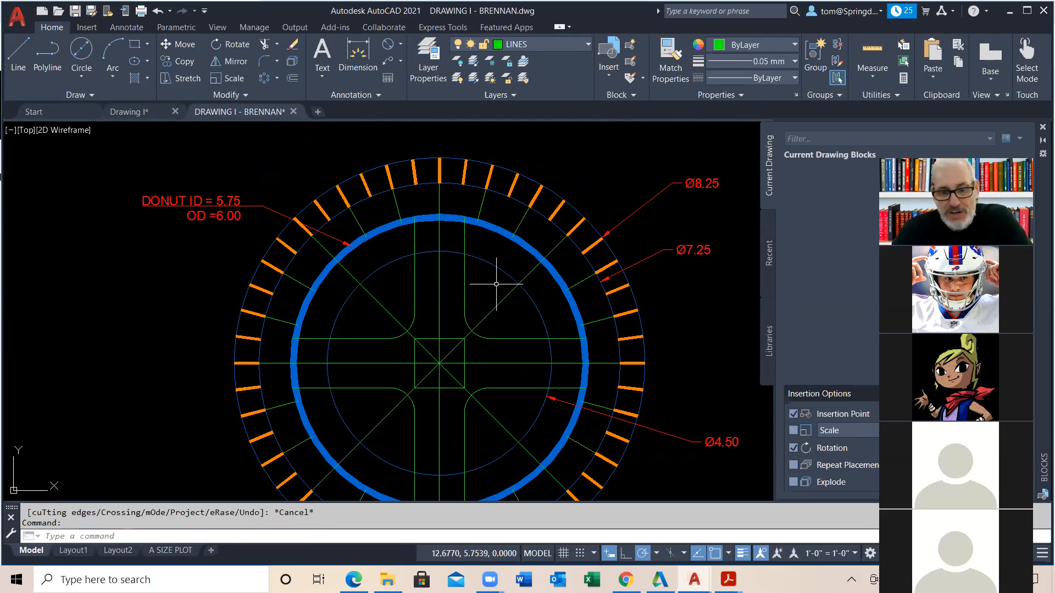
{"action": "type", "text": "o"}
{"action": "key", "text": "Return"}
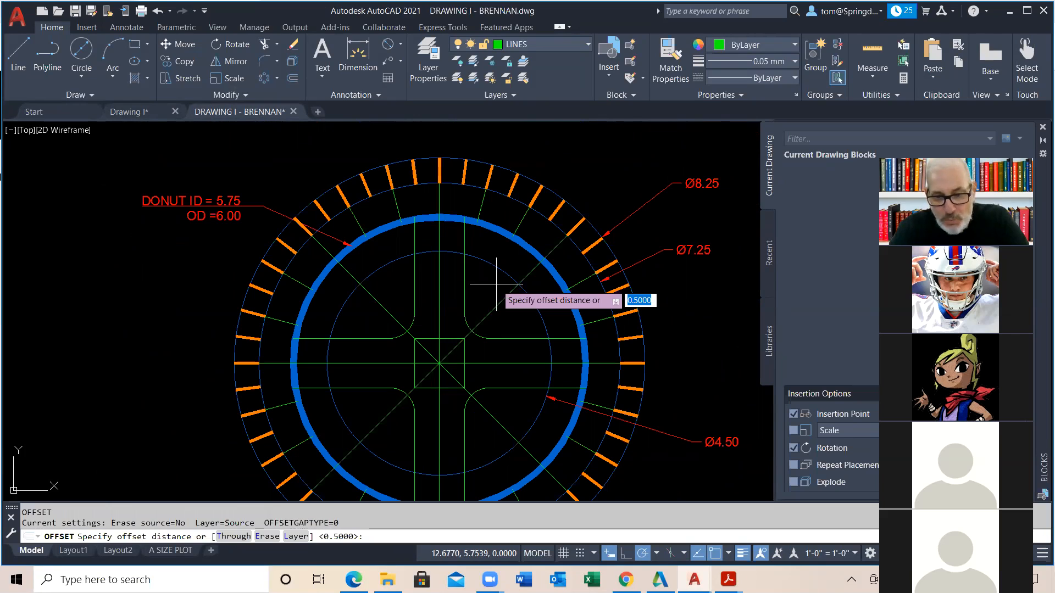
{"action": "type", "text": "1.5"}
{"action": "key", "text": "Return"}
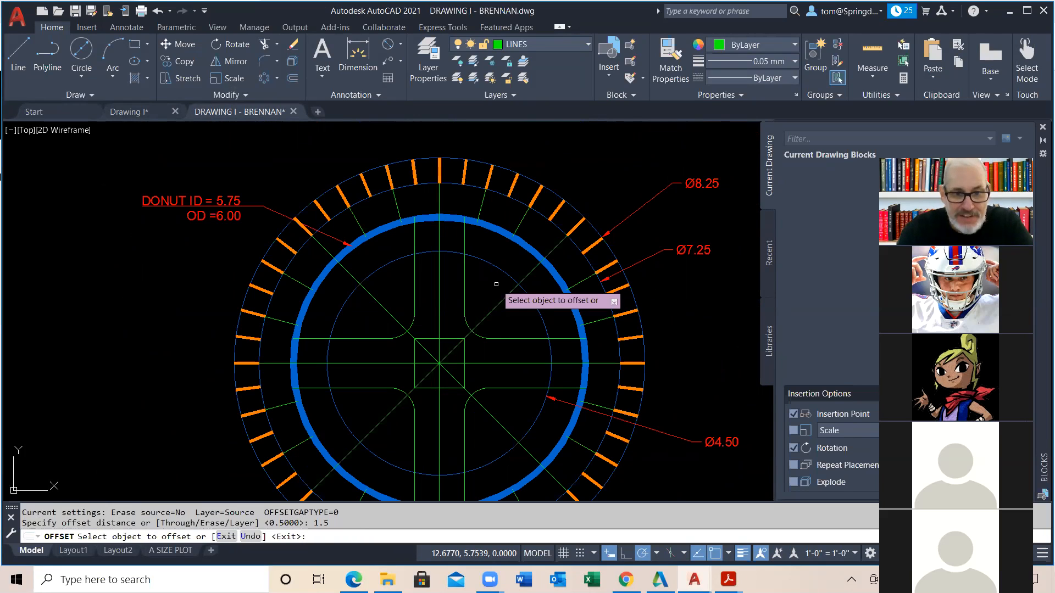
{"action": "left_click", "coordinate": [439, 288]}
{"action": "left_click", "coordinate": [469, 297]}
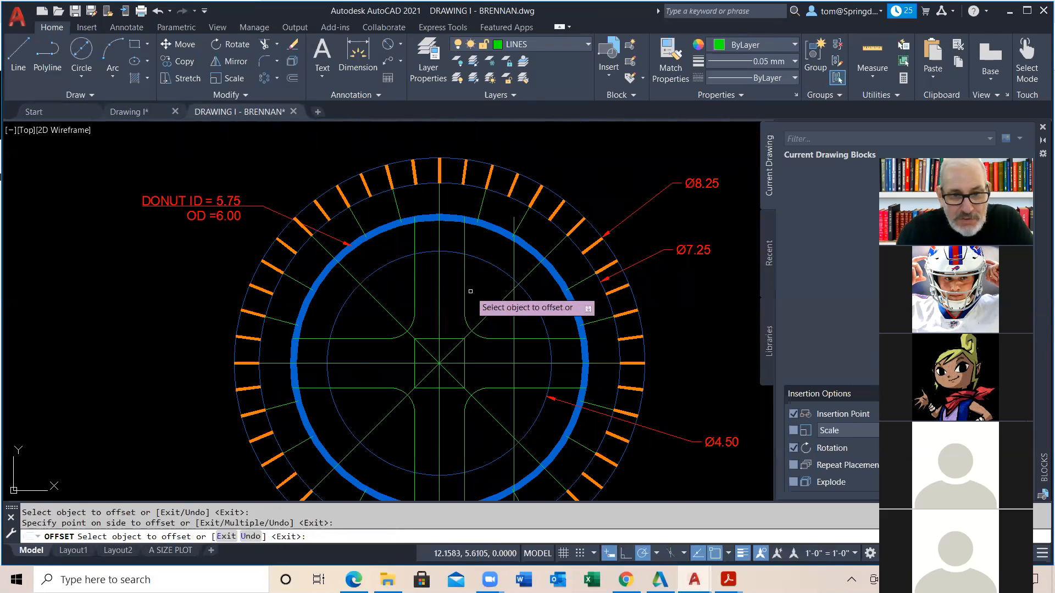
{"action": "left_click", "coordinate": [438, 300]}
{"action": "left_click", "coordinate": [355, 349]}
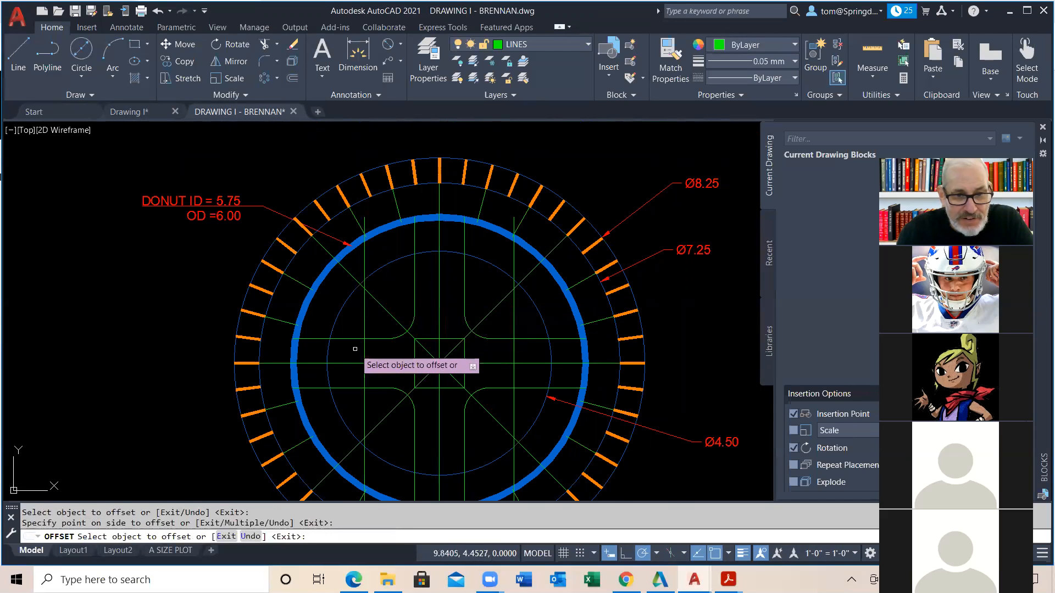
Offset the horizontal center line by 1.5 both above and below, and end the Offset command.
{"action": "left_click", "coordinate": [350, 363]}
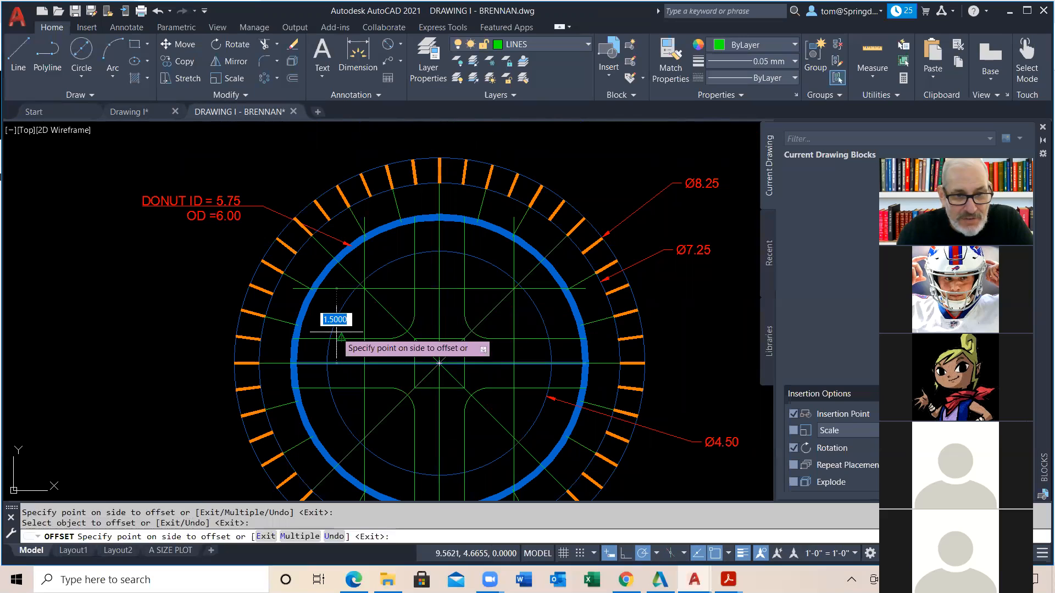
{"action": "left_click", "coordinate": [336, 332]}
{"action": "left_click", "coordinate": [358, 389]}
{"action": "left_click", "coordinate": [357, 394]}
{"action": "key", "text": "Escape"}
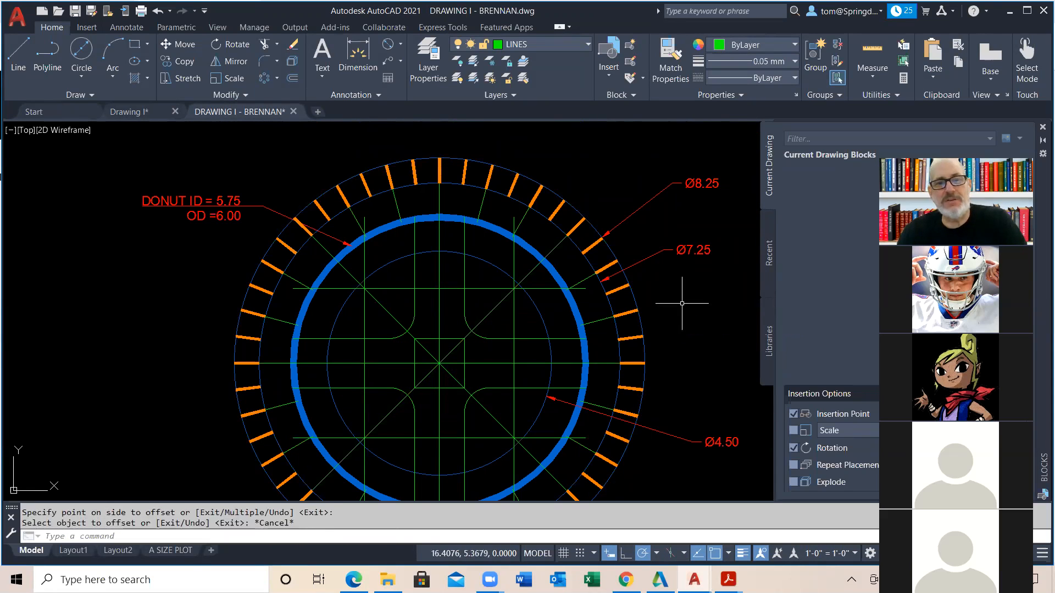
Examine the layer and diameter of the small circles along the Ø4.50 circle in Drawing I, and return to the saved drawing.
{"action": "left_click", "coordinate": [163, 113]}
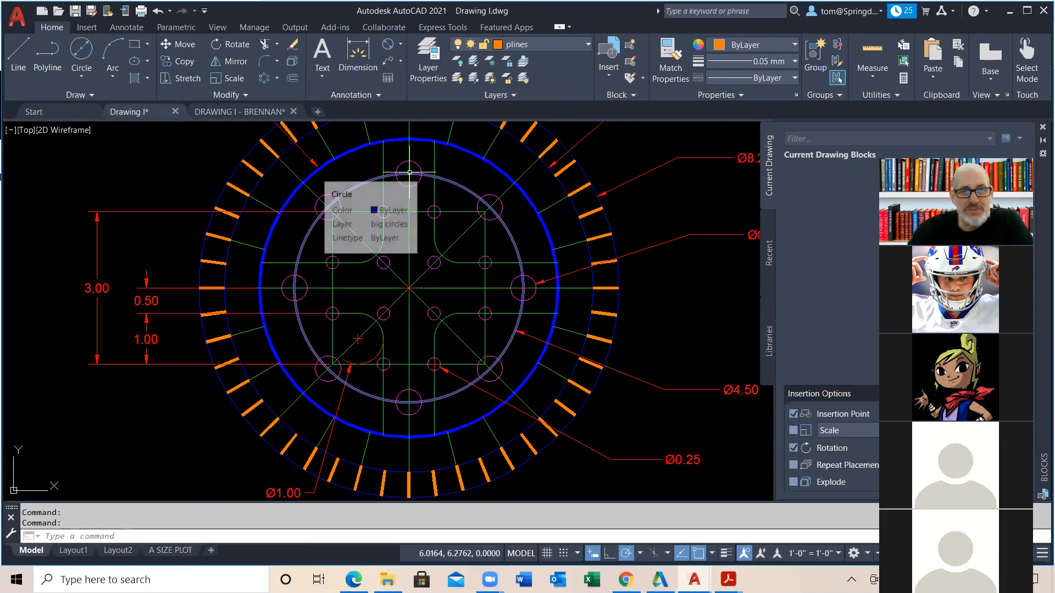
{"action": "mouse_move", "coordinate": [414, 164]}
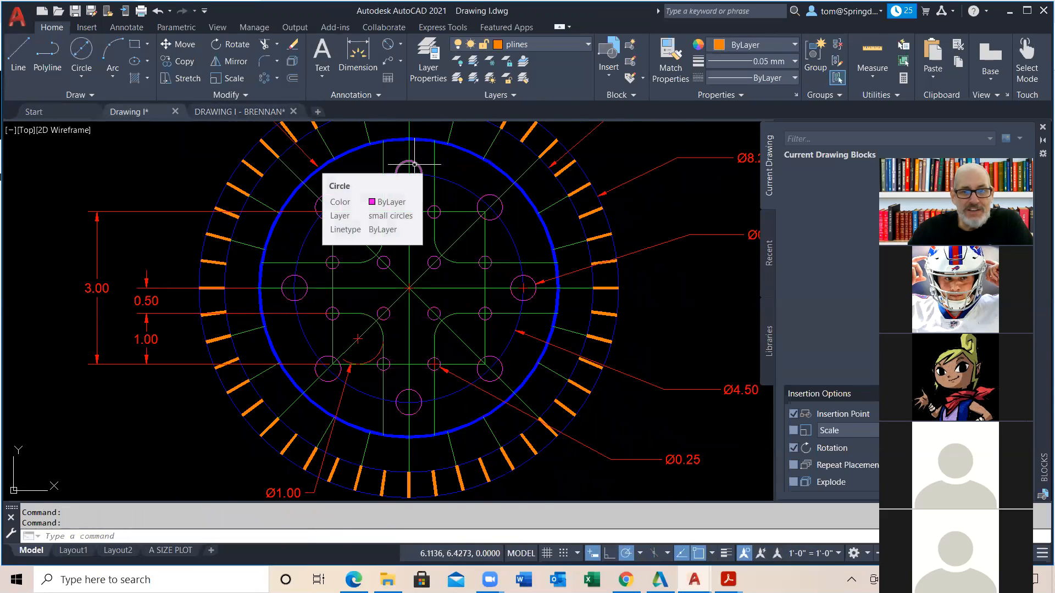
{"action": "scroll", "coordinate": [640, 261], "scroll_direction": "down", "scroll_amount": 2}
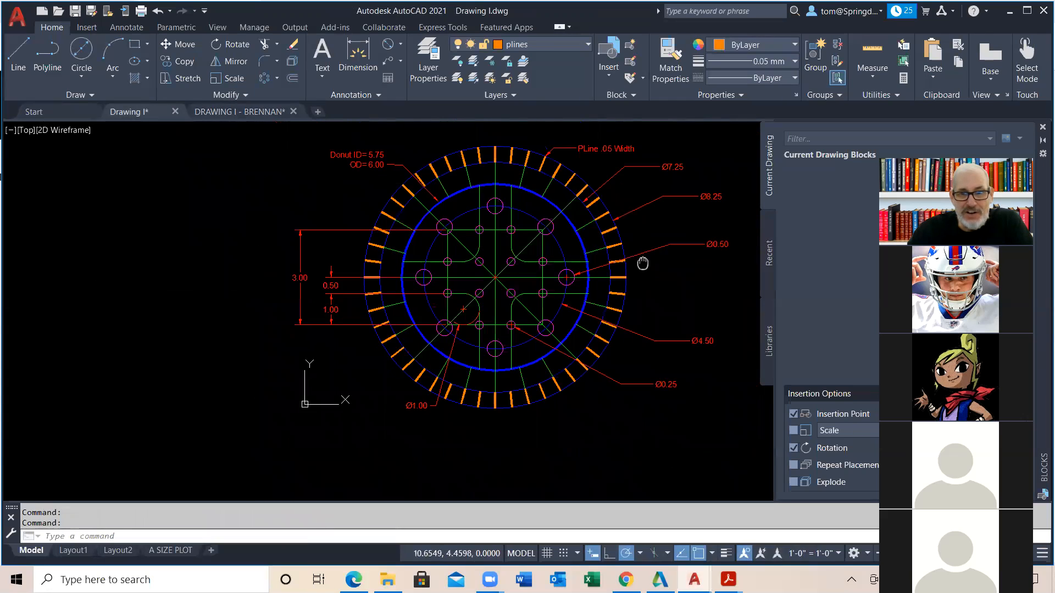
{"action": "scroll", "coordinate": [642, 263], "scroll_direction": "up", "scroll_amount": 3}
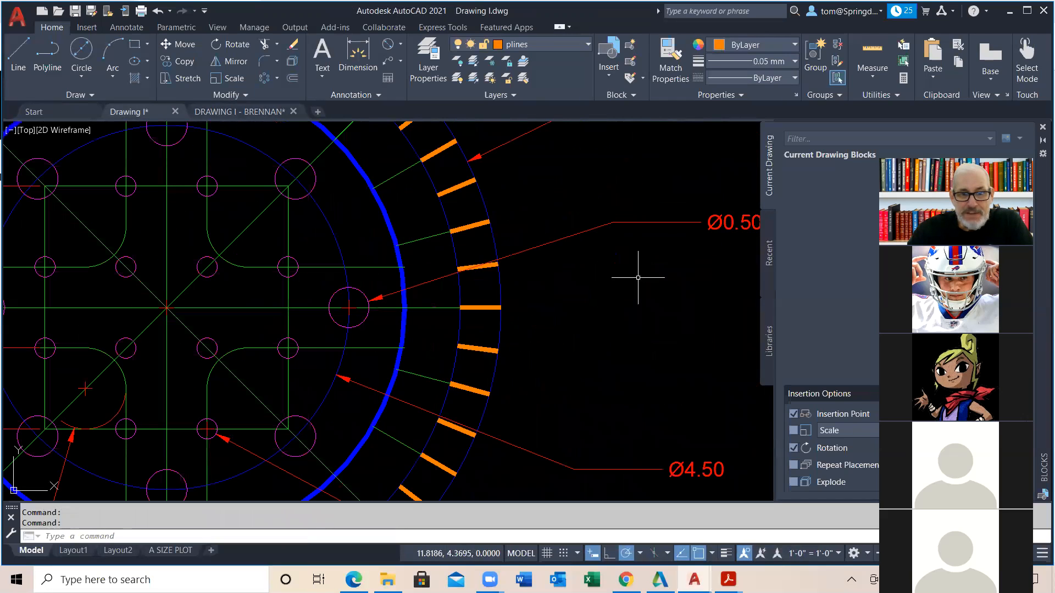
{"action": "scroll", "coordinate": [638, 277], "scroll_direction": "down", "scroll_amount": 2}
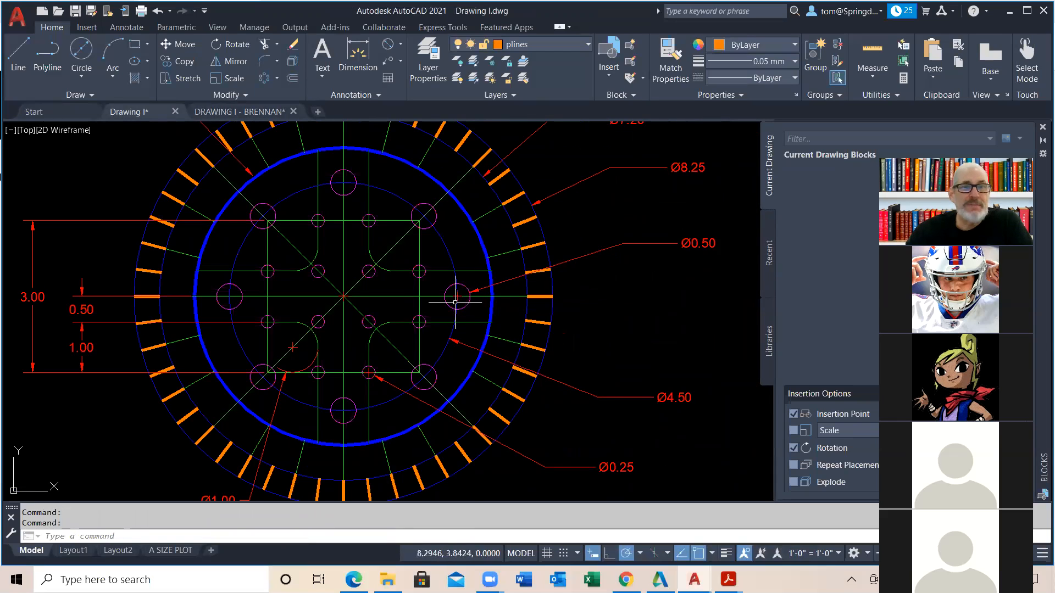
{"action": "left_click", "coordinate": [239, 112]}
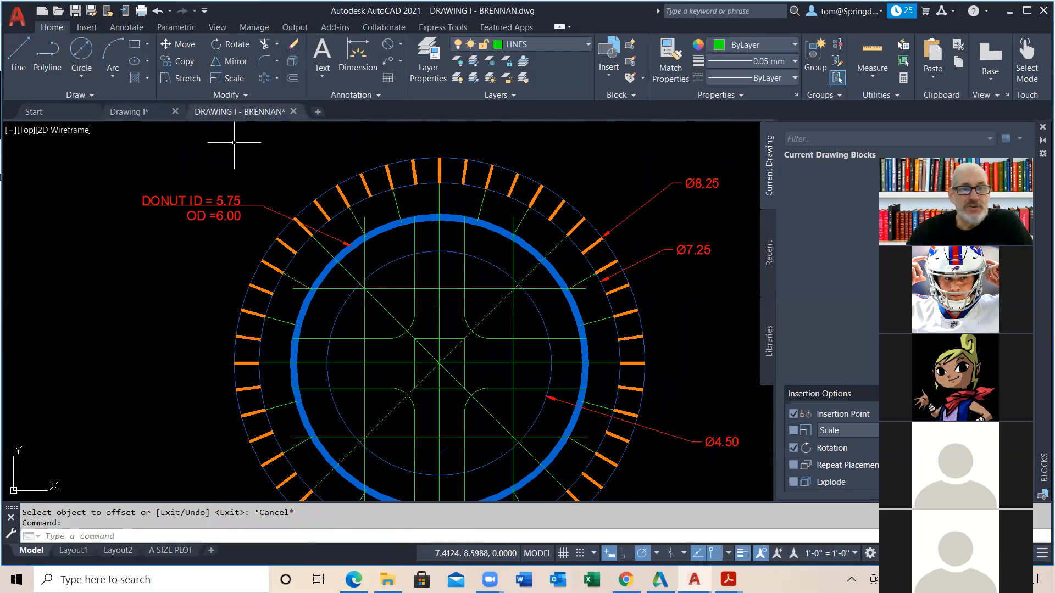
Make HOLES the current layer for the small circles.
{"action": "left_click", "coordinate": [82, 76]}
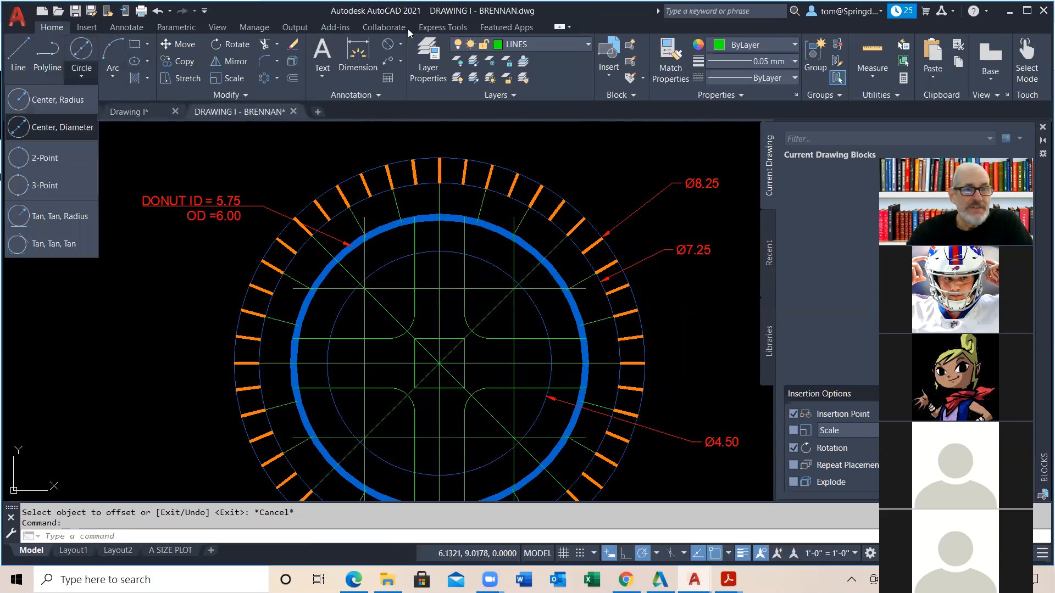
{"action": "left_click", "coordinate": [587, 44]}
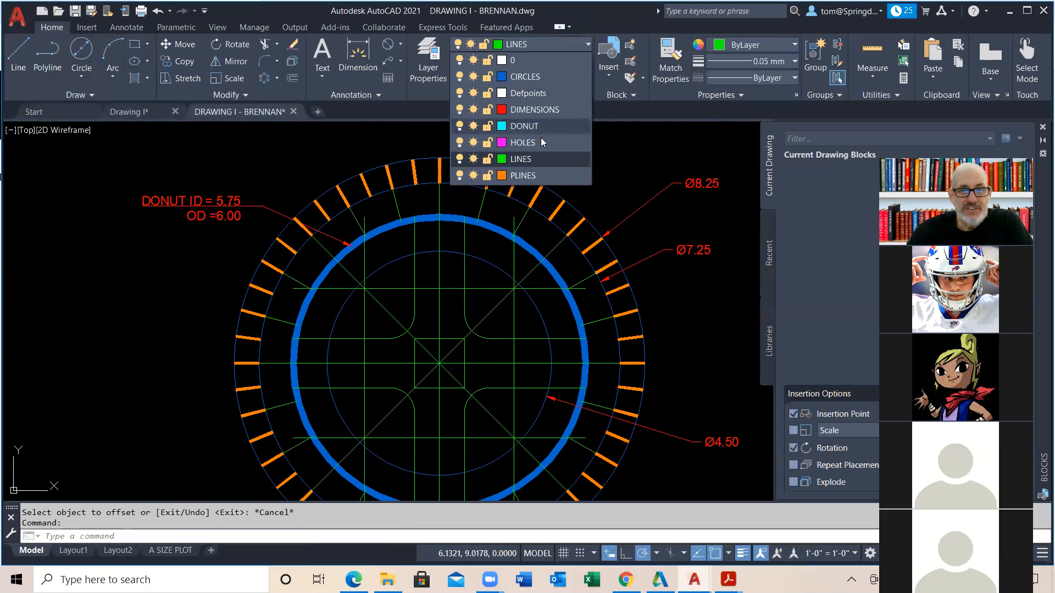
{"action": "left_click", "coordinate": [541, 142]}
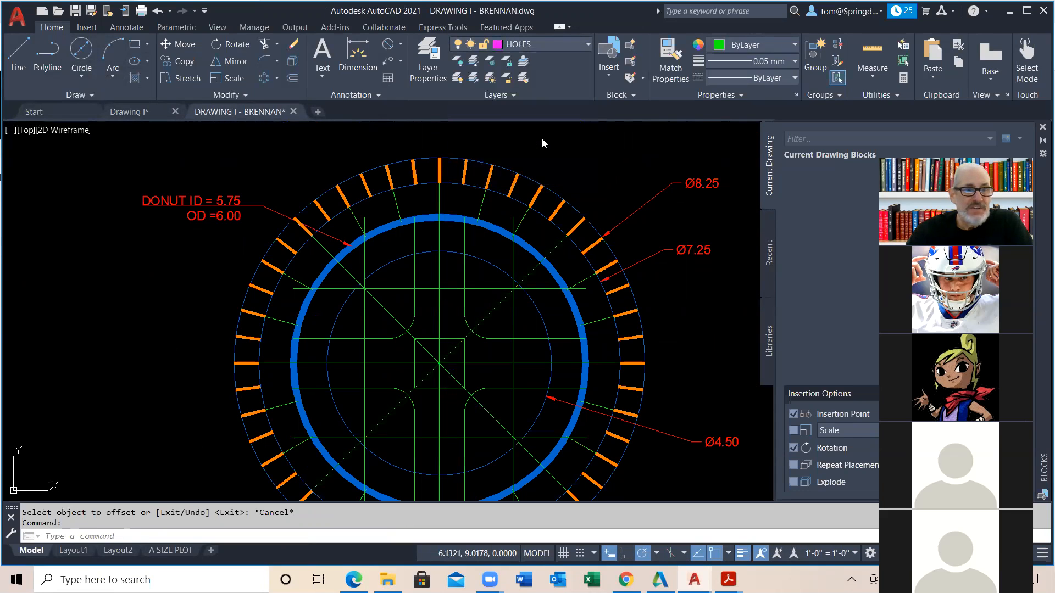
{"action": "left_click", "coordinate": [81, 79]}
{"action": "left_click", "coordinate": [64, 128]}
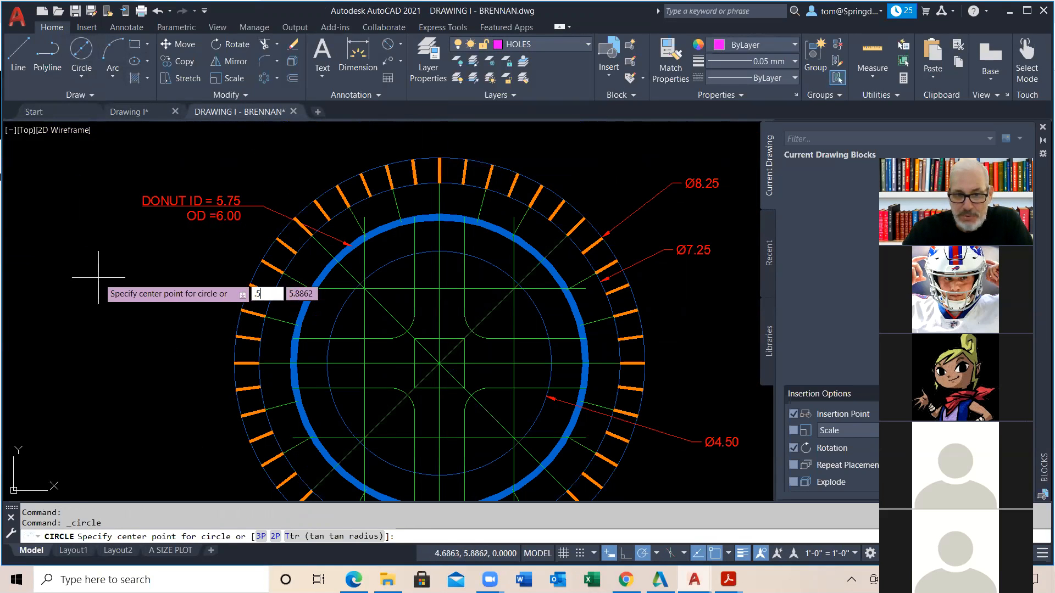
{"action": "type", "text": ".5"}
{"action": "key", "text": "Return"}
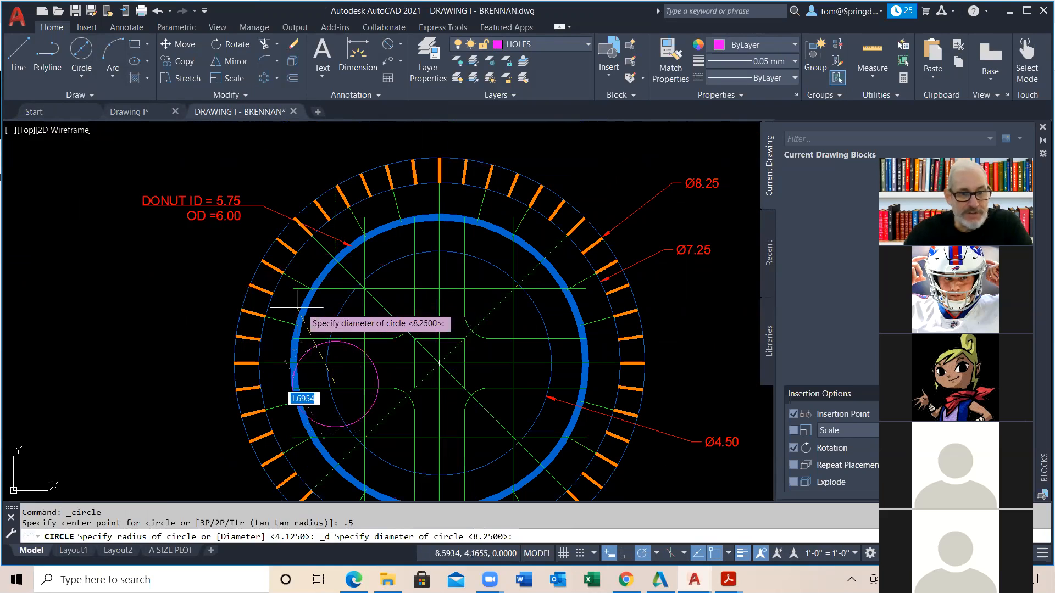
{"action": "key", "text": "Escape"}
Draw a 0.5 diameter circle centered where the vertical center line meets the top of the Ø4.50 circle.
{"action": "left_click", "coordinate": [82, 77]}
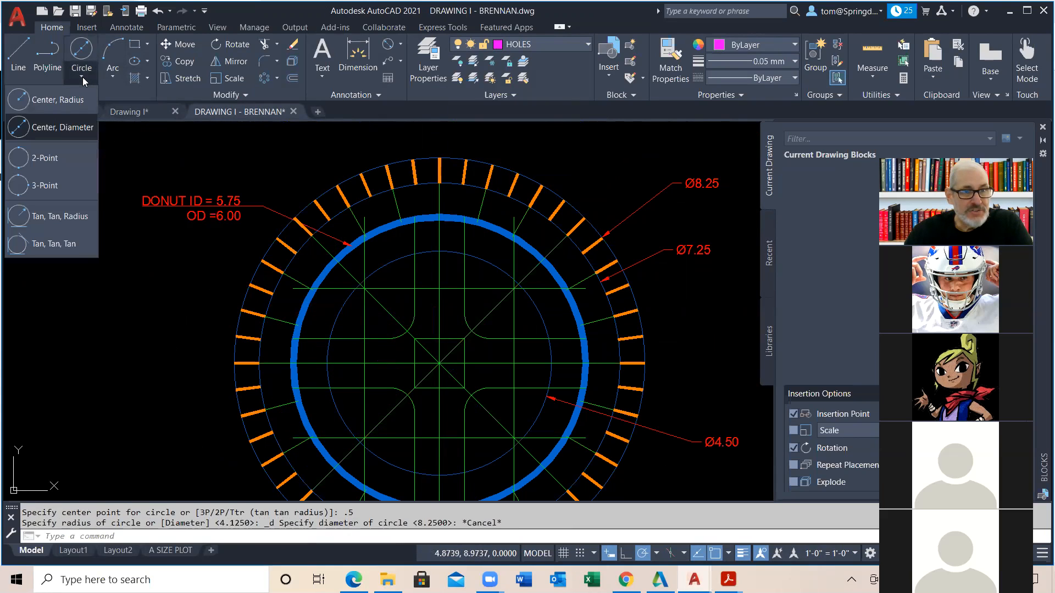
{"action": "left_click", "coordinate": [72, 128]}
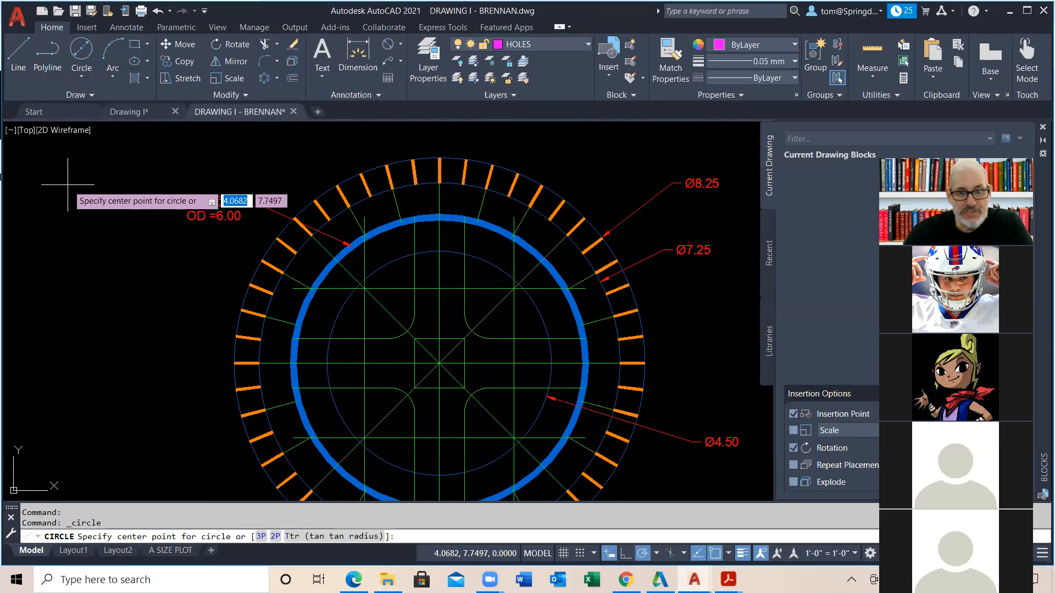
{"action": "left_click", "coordinate": [439, 251]}
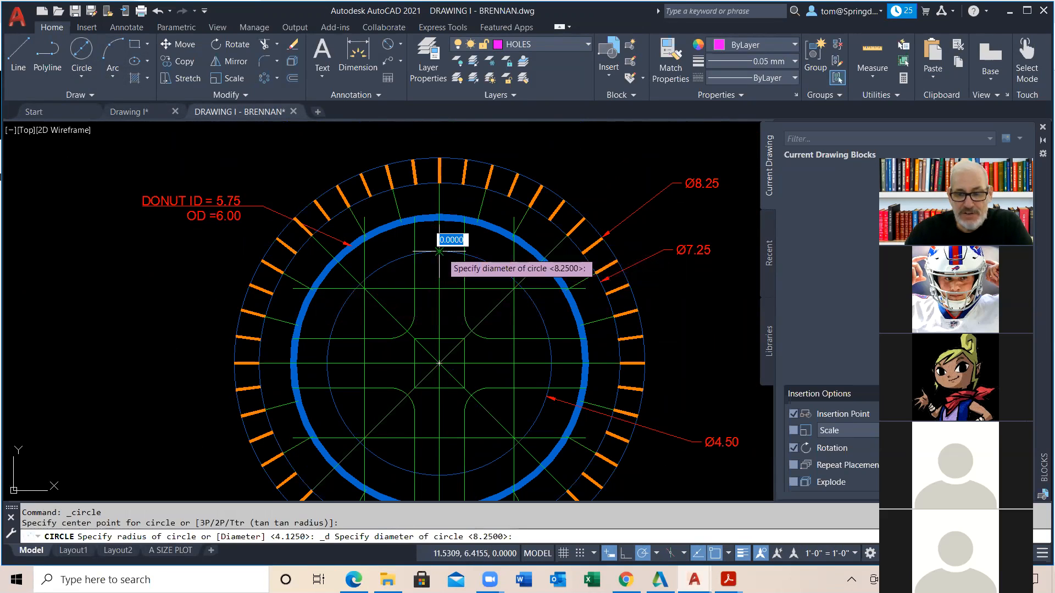
{"action": "type", "text": ".5"}
{"action": "key", "text": "Return"}
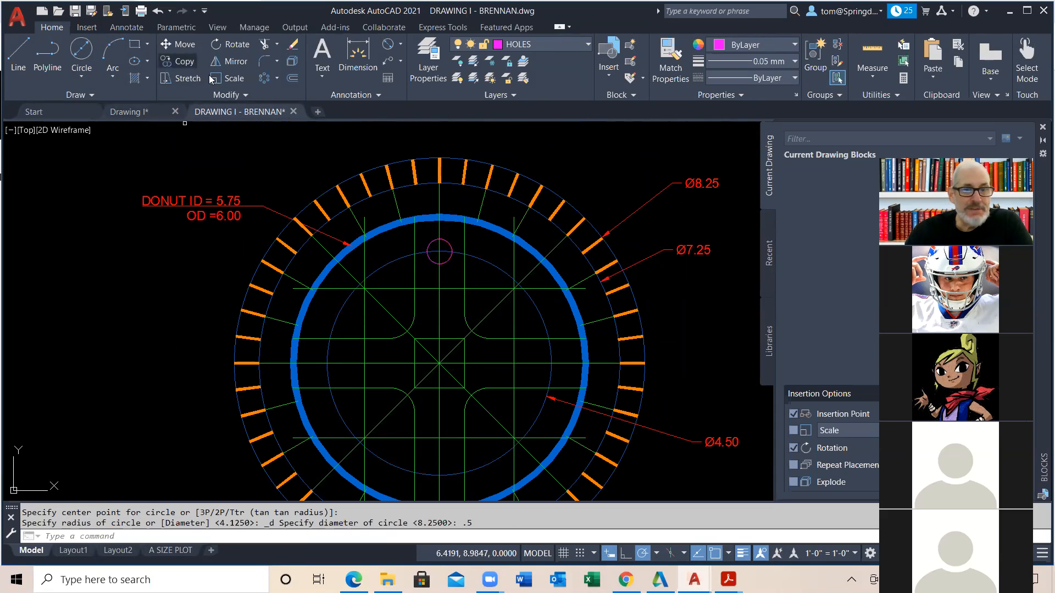
Copy the 0.5 circle from its center to the upper-left, left and lower-left line intersections on the Ø4.50 circle.
{"action": "left_click", "coordinate": [177, 61]}
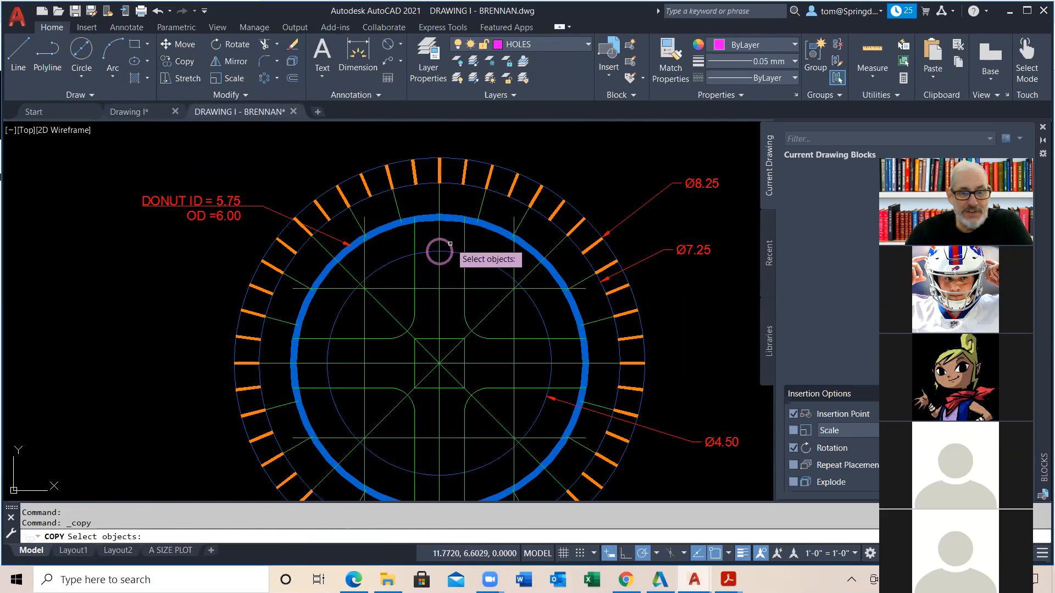
{"action": "key", "text": "Return"}
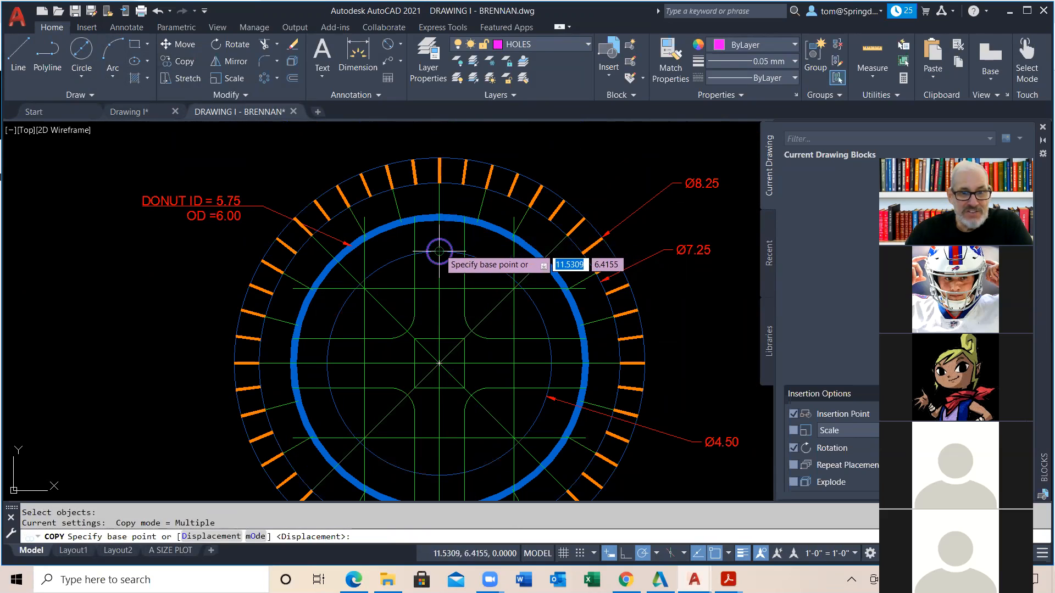
{"action": "left_click", "coordinate": [439, 252]}
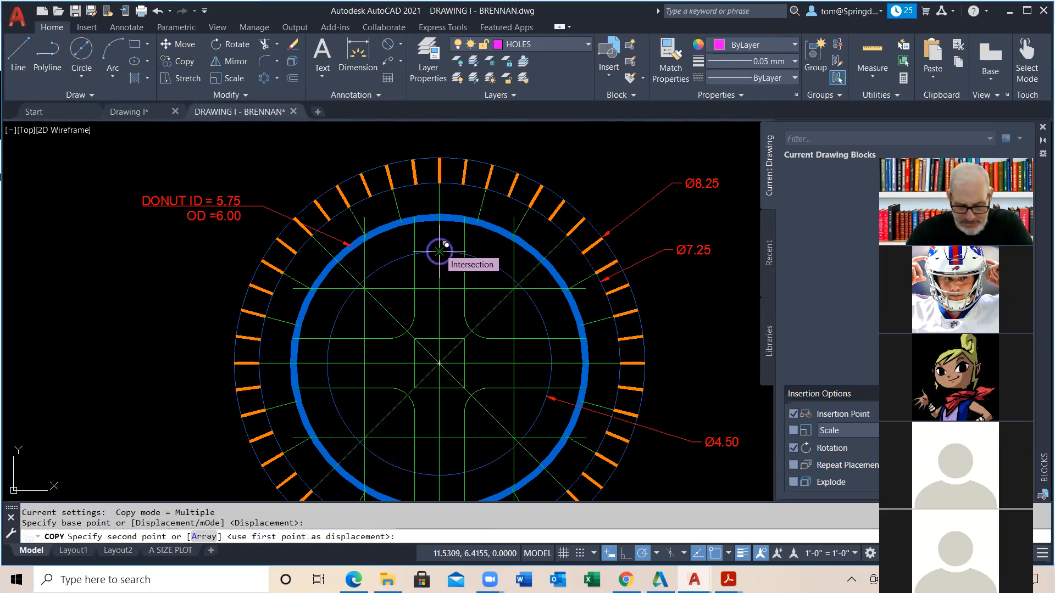
{"action": "left_click", "coordinate": [360, 284]}
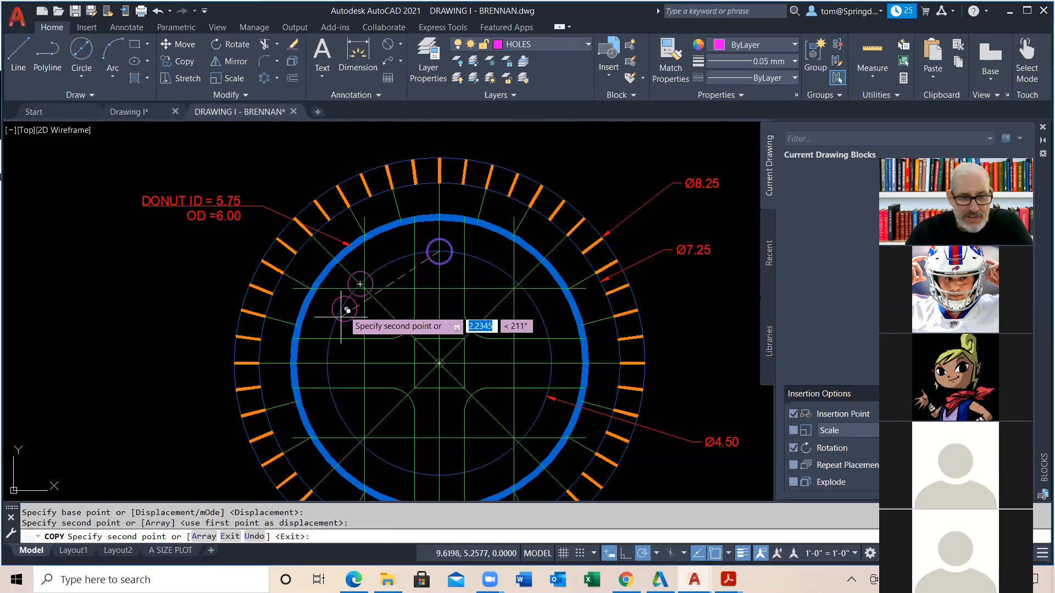
{"action": "left_click", "coordinate": [328, 363]}
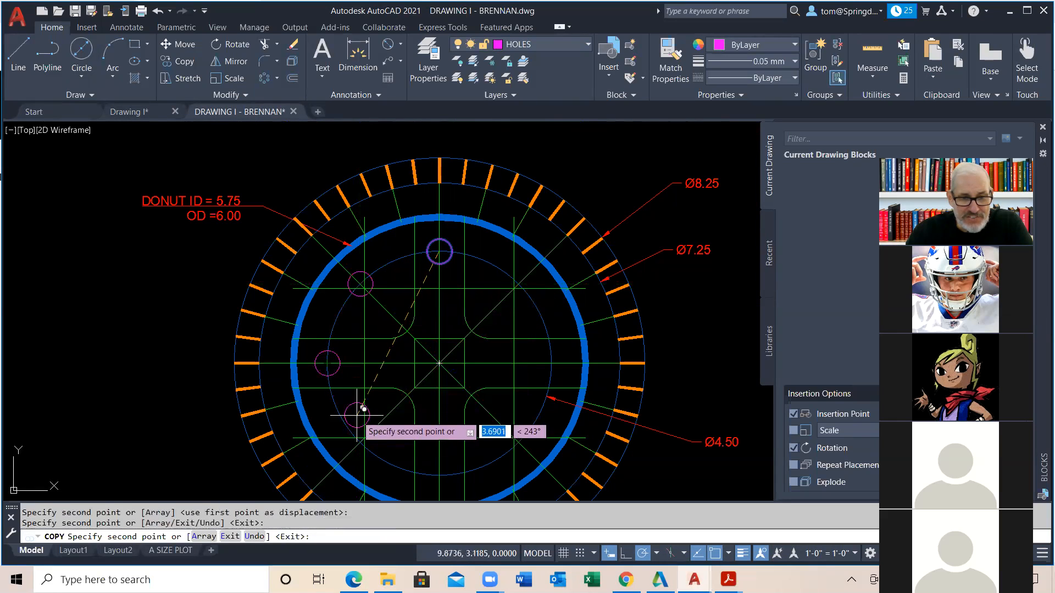
{"action": "scroll", "coordinate": [360, 446], "scroll_direction": "up", "scroll_amount": 8}
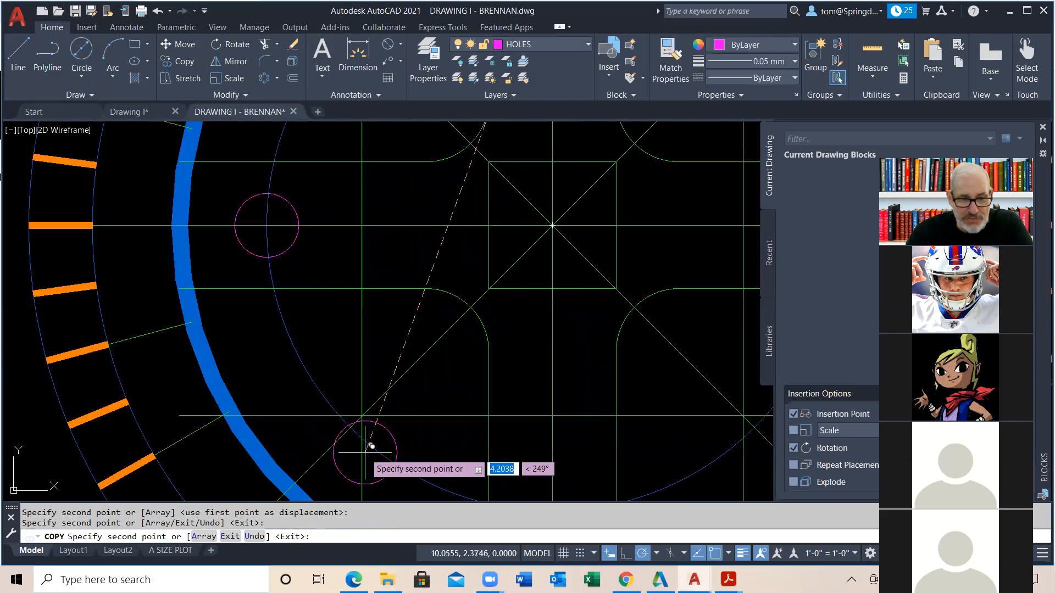
{"action": "left_click", "coordinate": [327, 387]}
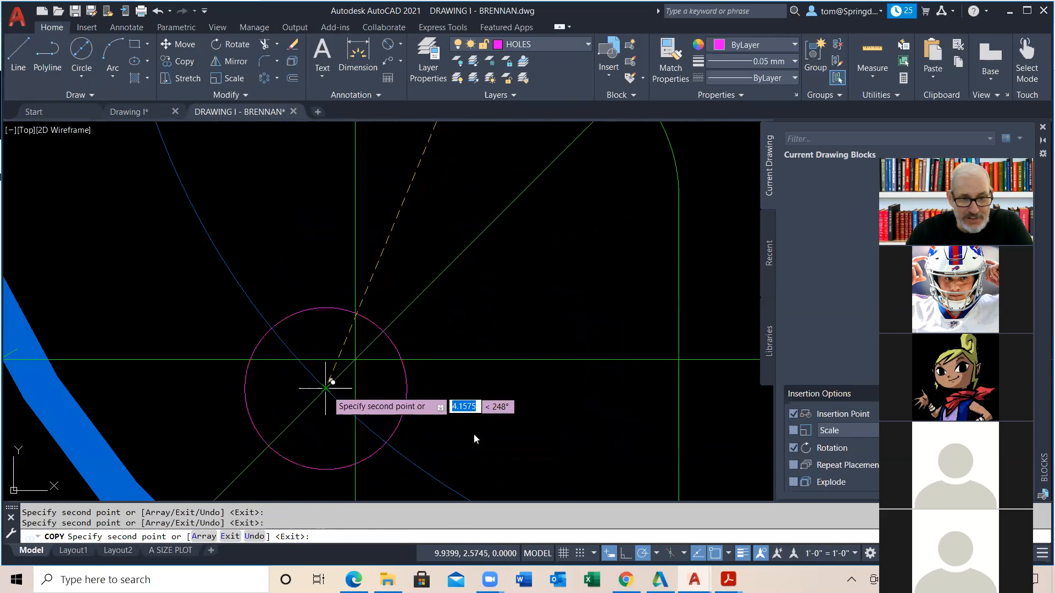
Place further copies at the bottom, lower-right, right and upper-right intersections on the Ø4.50 circle, and end the Copy command.
{"action": "scroll", "coordinate": [505, 421], "scroll_direction": "down", "scroll_amount": 8}
{"action": "scroll", "coordinate": [603, 500], "scroll_direction": "up", "scroll_amount": 4}
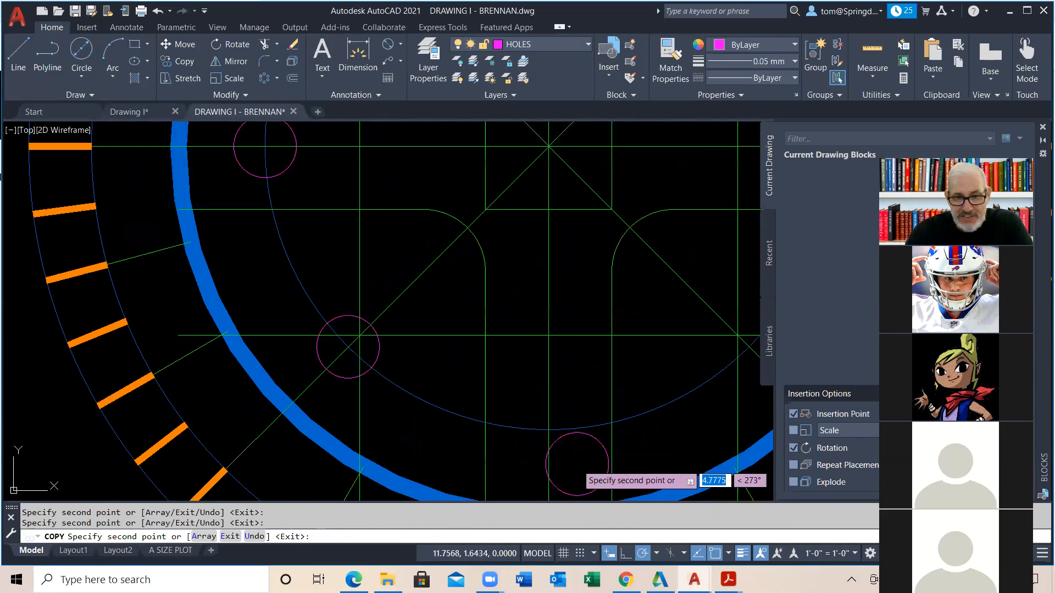
{"action": "left_click", "coordinate": [548, 430]}
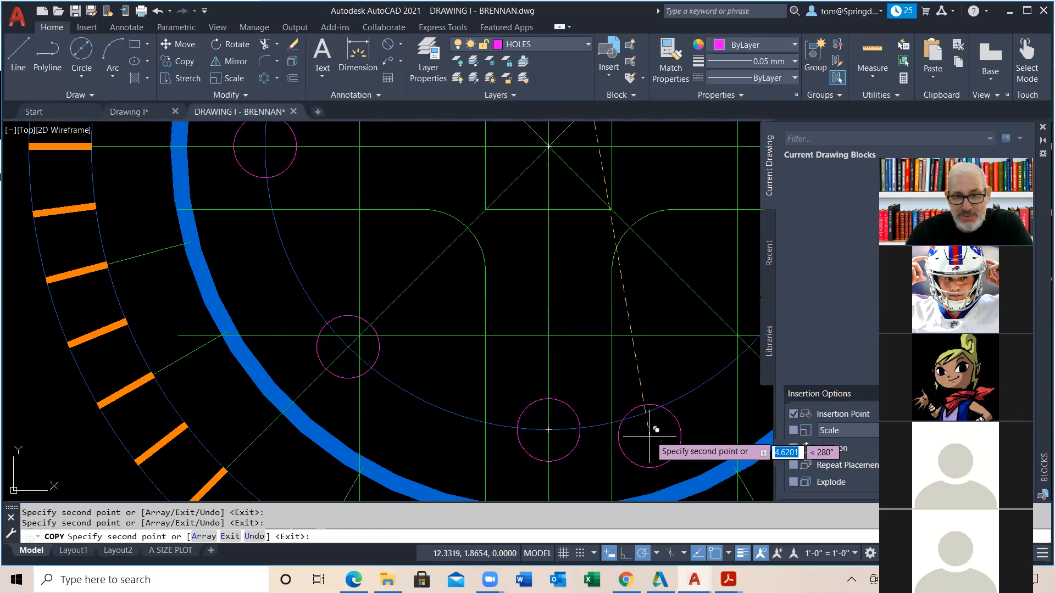
{"action": "scroll", "coordinate": [653, 433], "scroll_direction": "down", "scroll_amount": 3}
{"action": "middle_click_drag", "start_coordinate": [654, 433], "coordinate": [487, 396]}
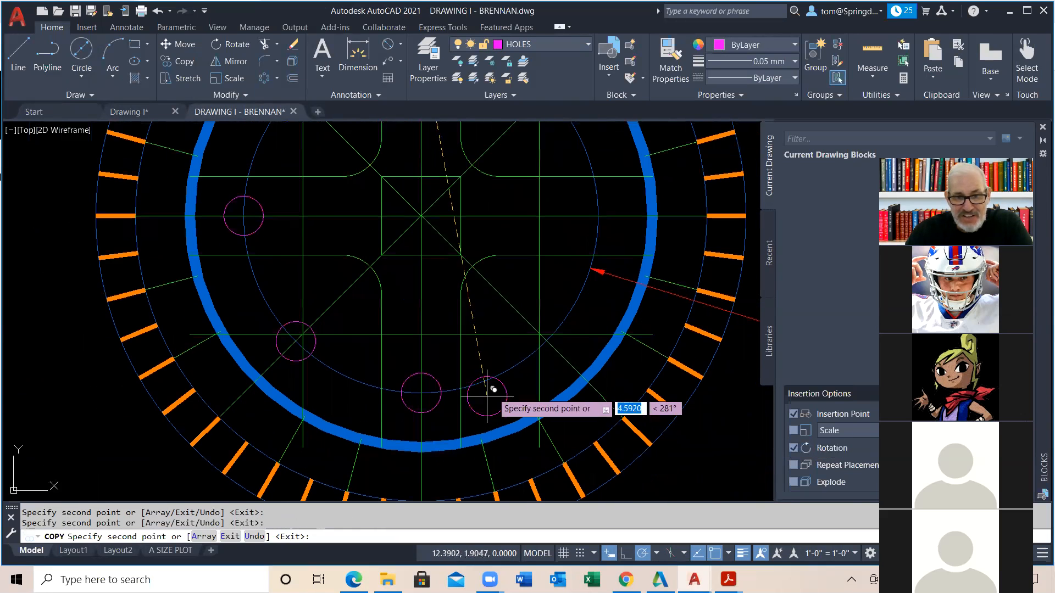
{"action": "left_click", "coordinate": [547, 341]}
{"action": "middle_click_drag", "start_coordinate": [573, 304], "coordinate": [565, 414]}
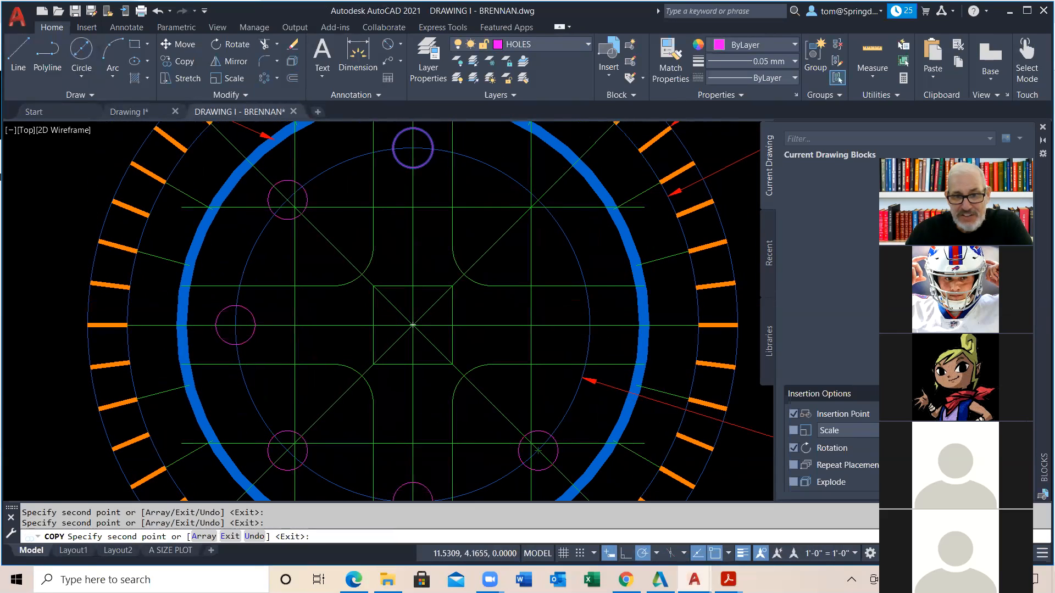
{"action": "left_click", "coordinate": [589, 324]}
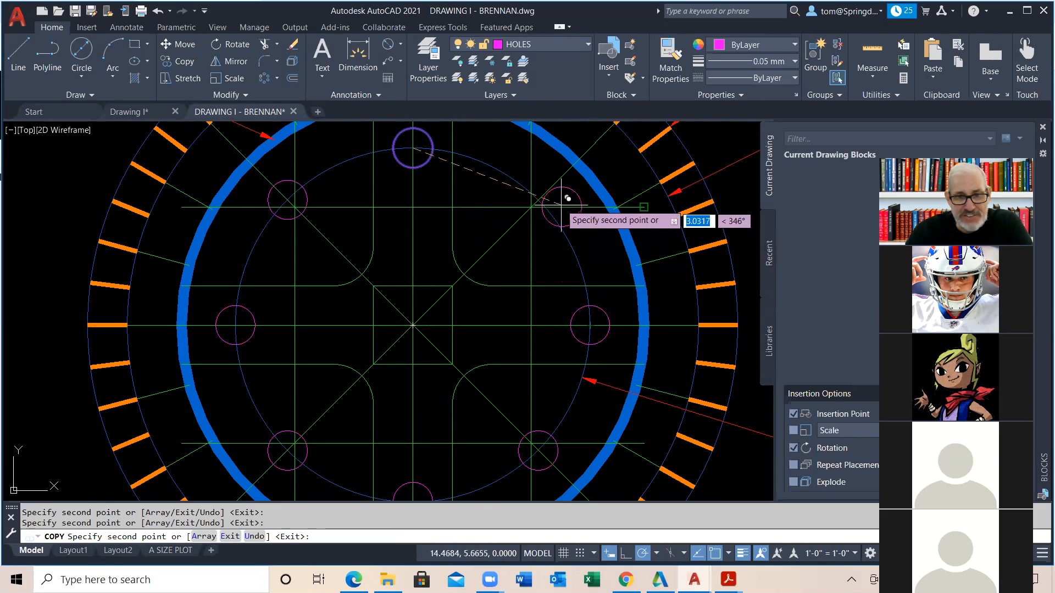
{"action": "left_click", "coordinate": [538, 200]}
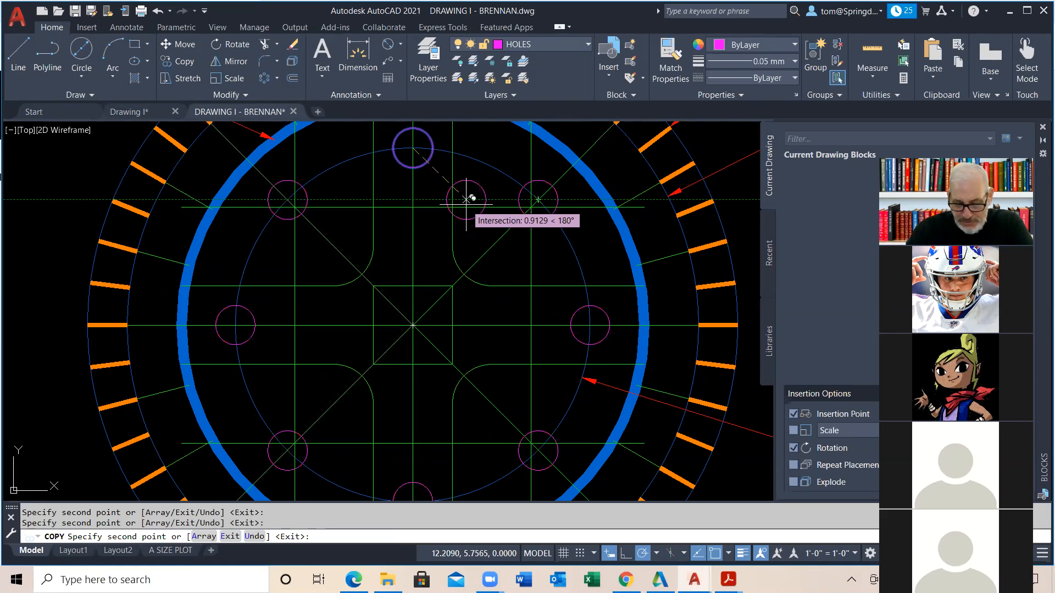
{"action": "key", "text": "Escape"}
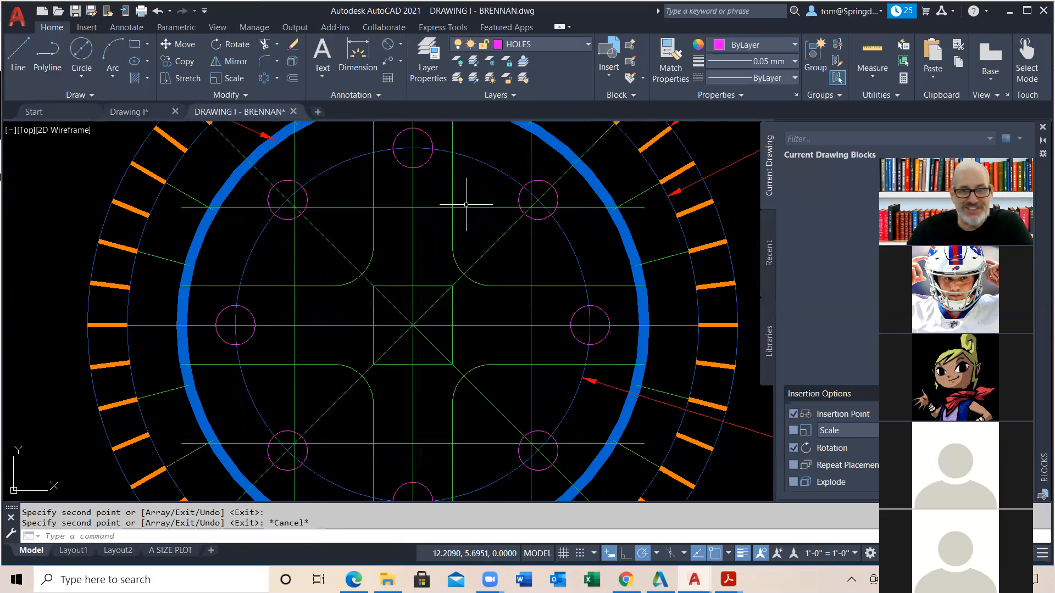
Draw a 0.25 diameter circle where the right 1.5 offset line crosses the upper 0.5 offset line.
{"action": "scroll", "coordinate": [488, 247], "scroll_direction": "down", "scroll_amount": 3}
{"action": "middle_click_drag", "start_coordinate": [489, 250], "coordinate": [500, 269]}
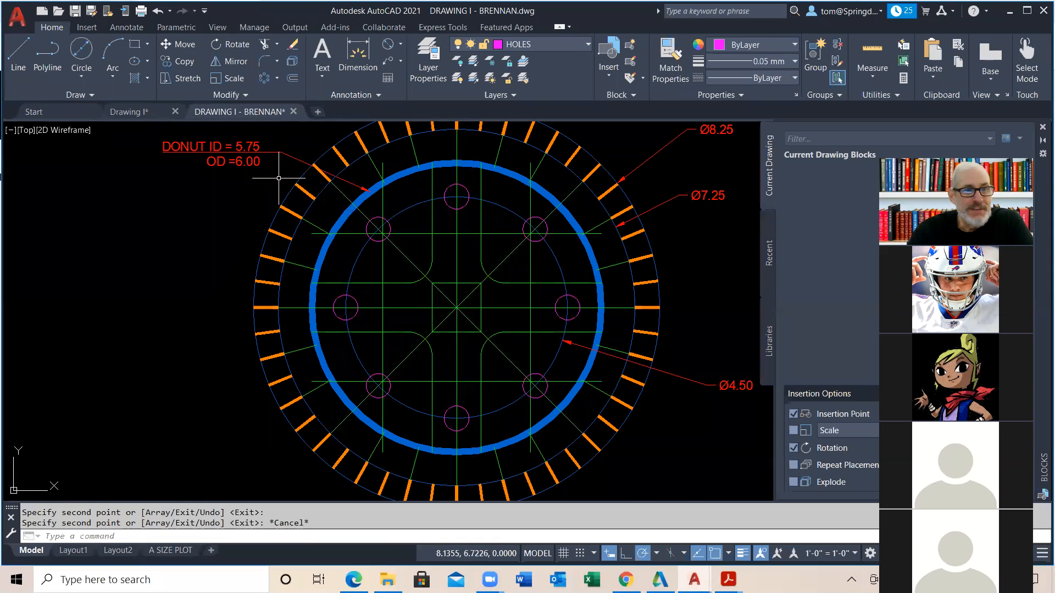
{"action": "left_click", "coordinate": [82, 79]}
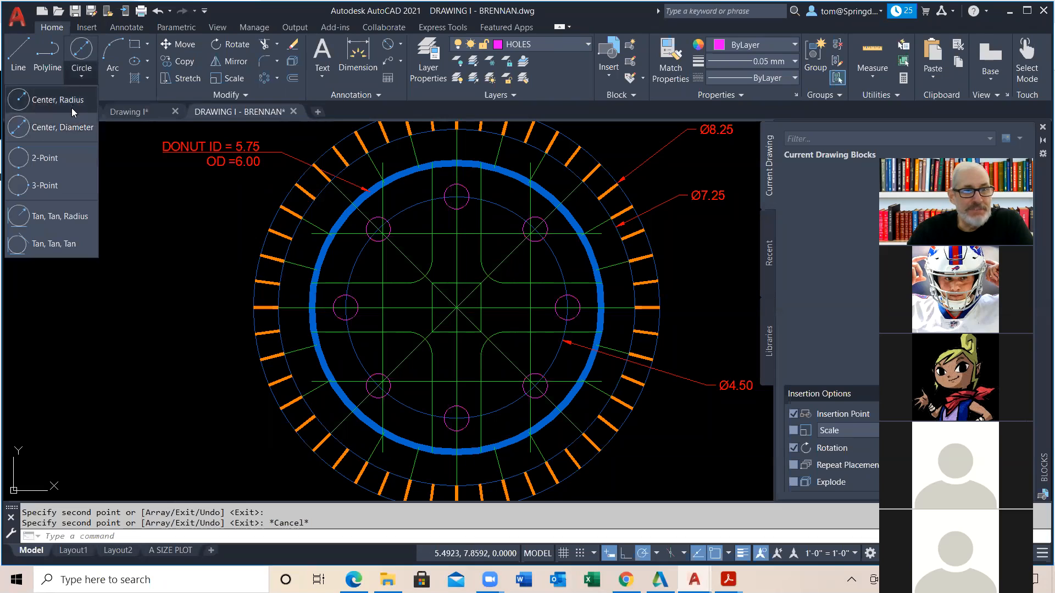
{"action": "left_click", "coordinate": [33, 99]}
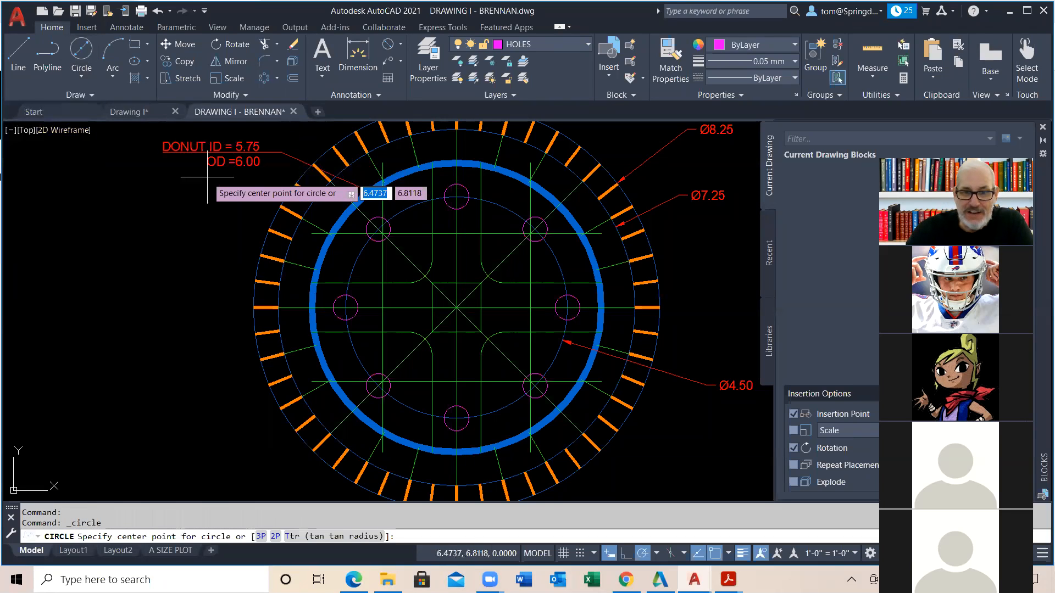
{"action": "left_click", "coordinate": [530, 283]}
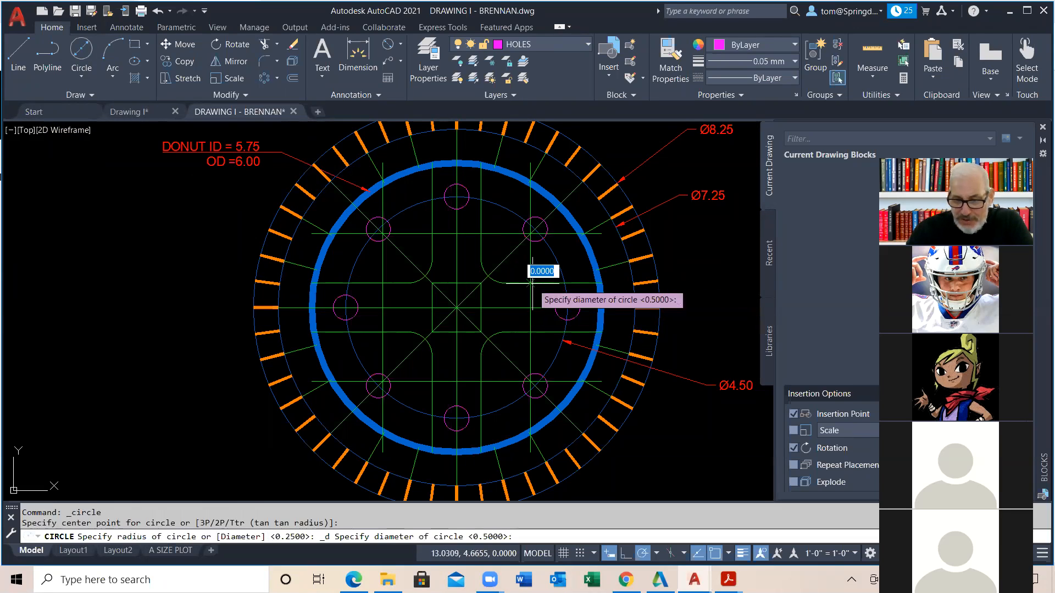
{"action": "type", "text": ".25"}
{"action": "key", "text": "Return"}
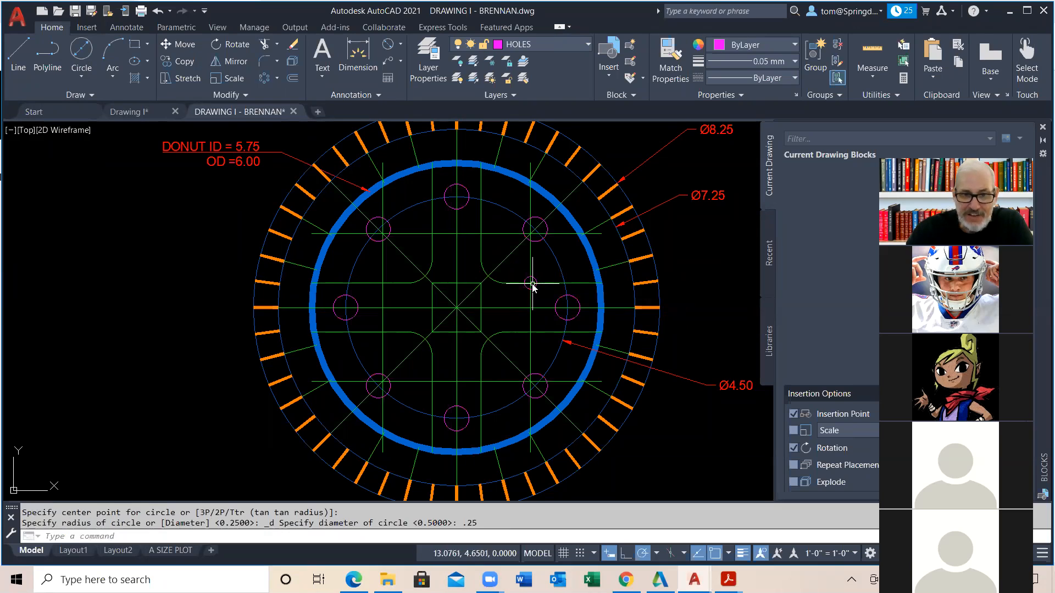
Mirror the 0.25 circle across the vertical center line, keeping the source object.
{"action": "scroll", "coordinate": [543, 272], "scroll_direction": "up", "scroll_amount": 2}
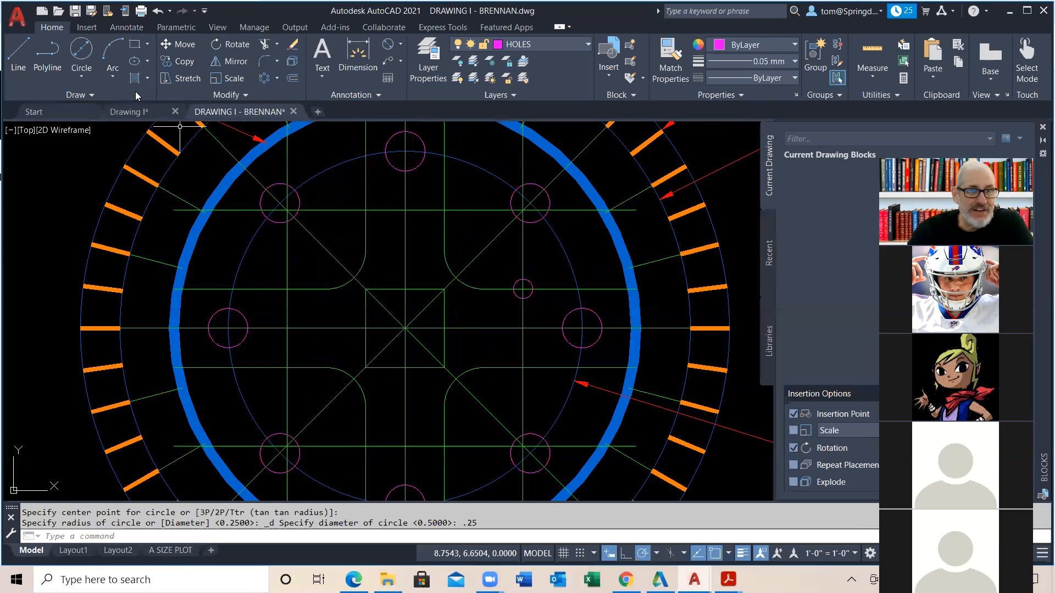
{"action": "left_click", "coordinate": [236, 62]}
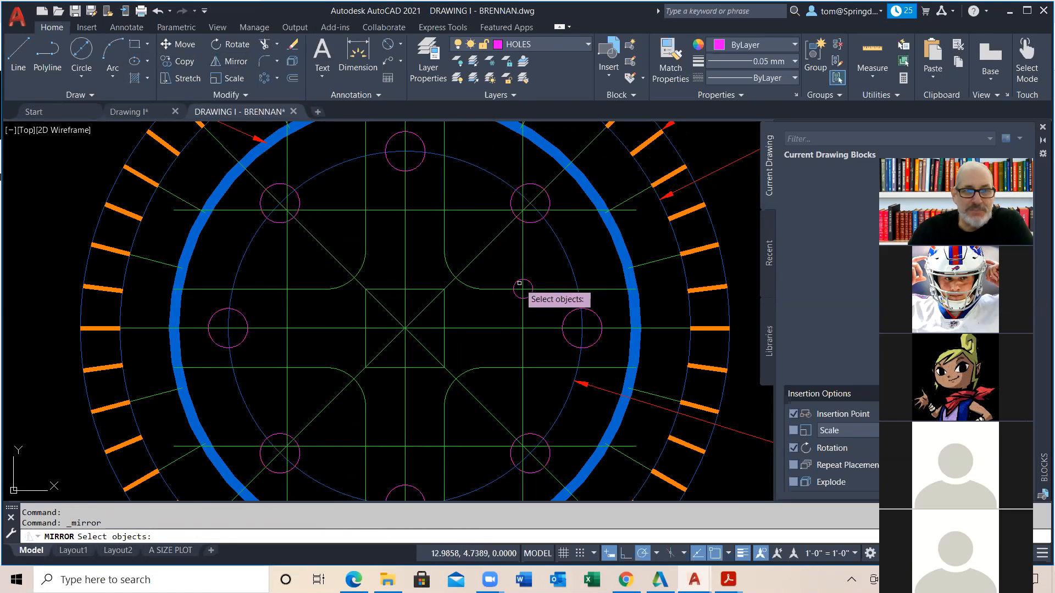
{"action": "key", "text": "Return"}
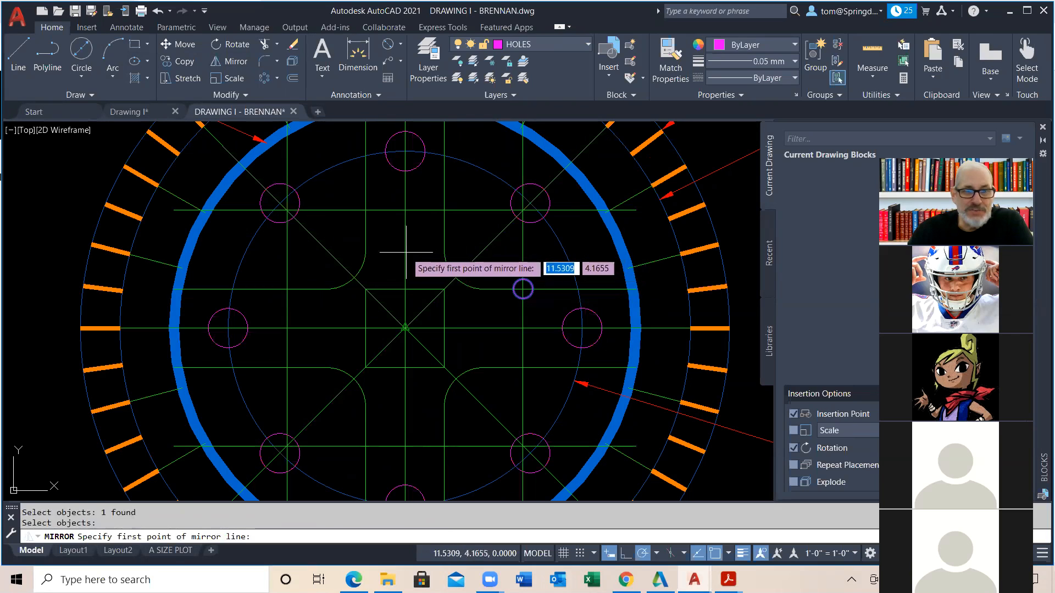
{"action": "left_click", "coordinate": [405, 210]}
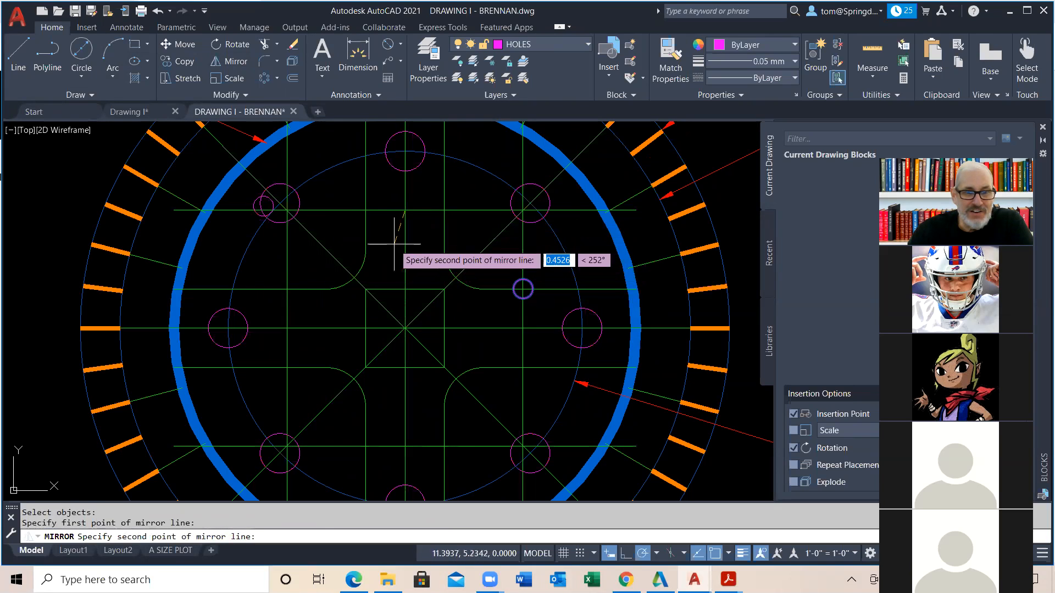
{"action": "left_click", "coordinate": [411, 224]}
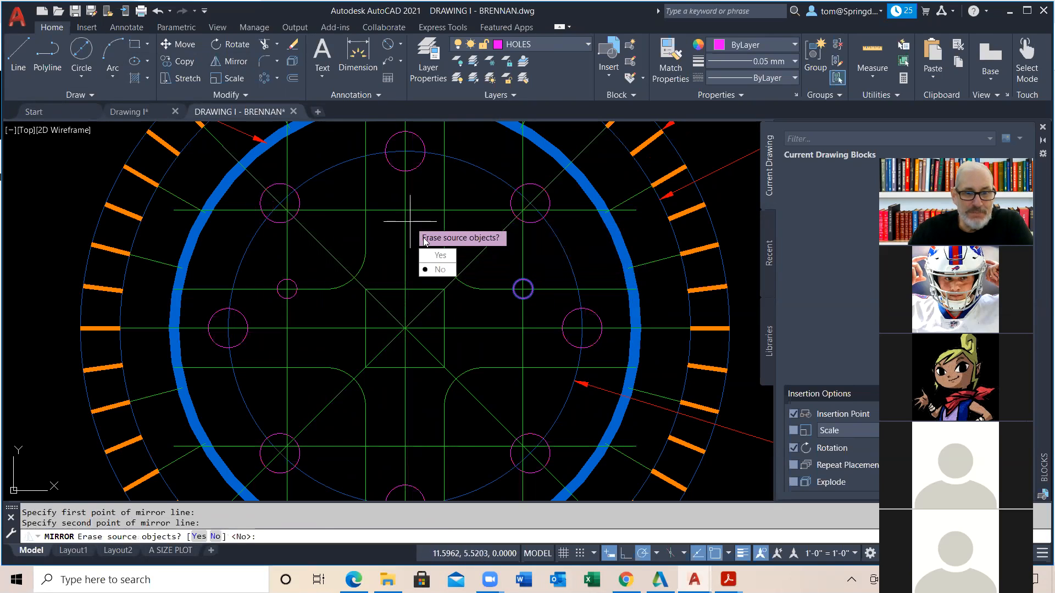
{"action": "left_click", "coordinate": [449, 272]}
Mirror the two 0.25 circles across the horizontal center line, keeping the source objects.
{"action": "right_click", "coordinate": [389, 240]}
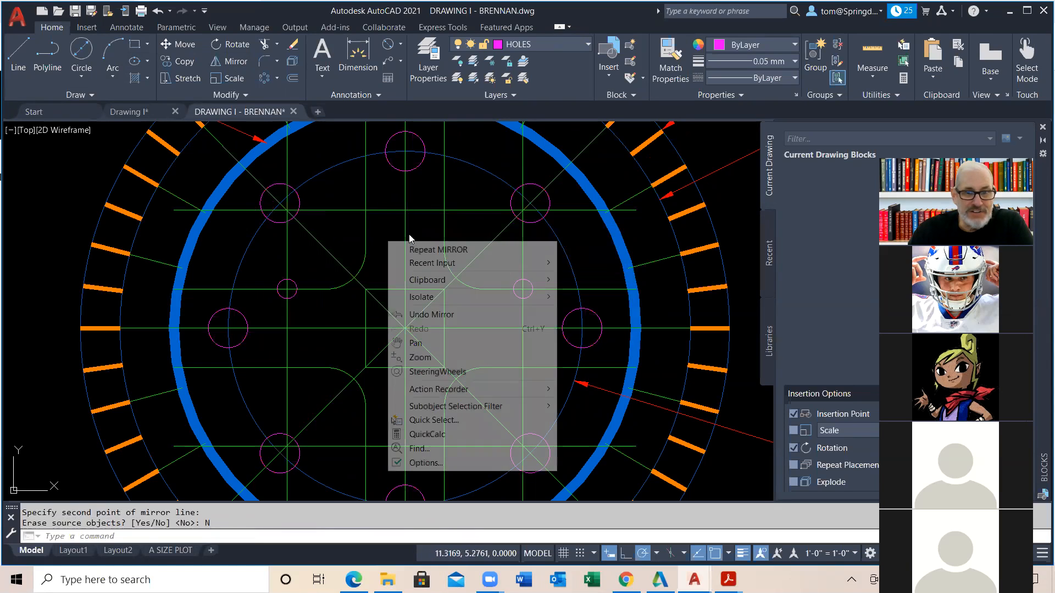
{"action": "left_click", "coordinate": [417, 254]}
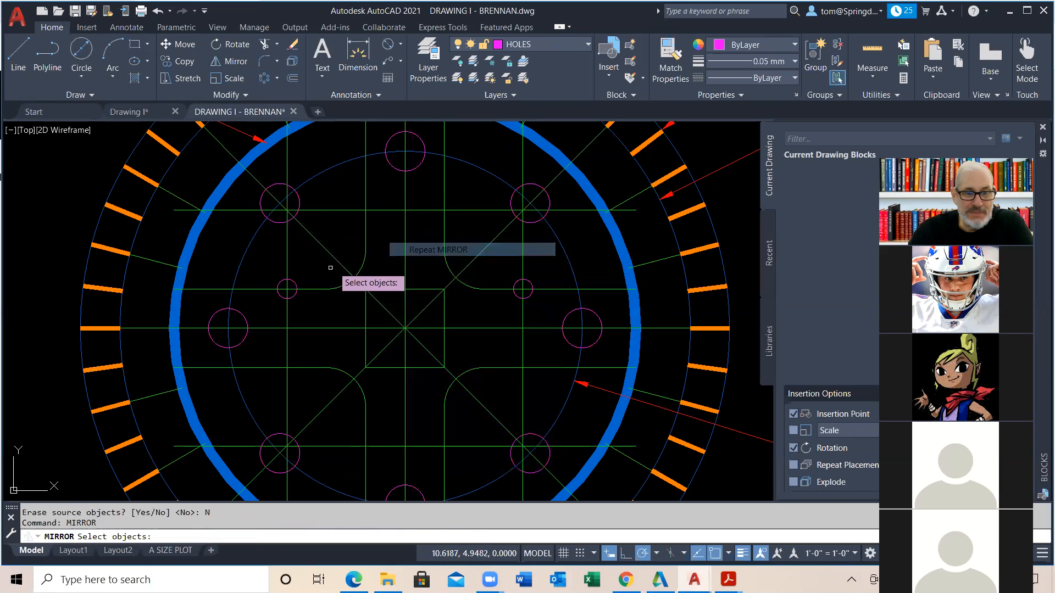
{"action": "left_click", "coordinate": [296, 293]}
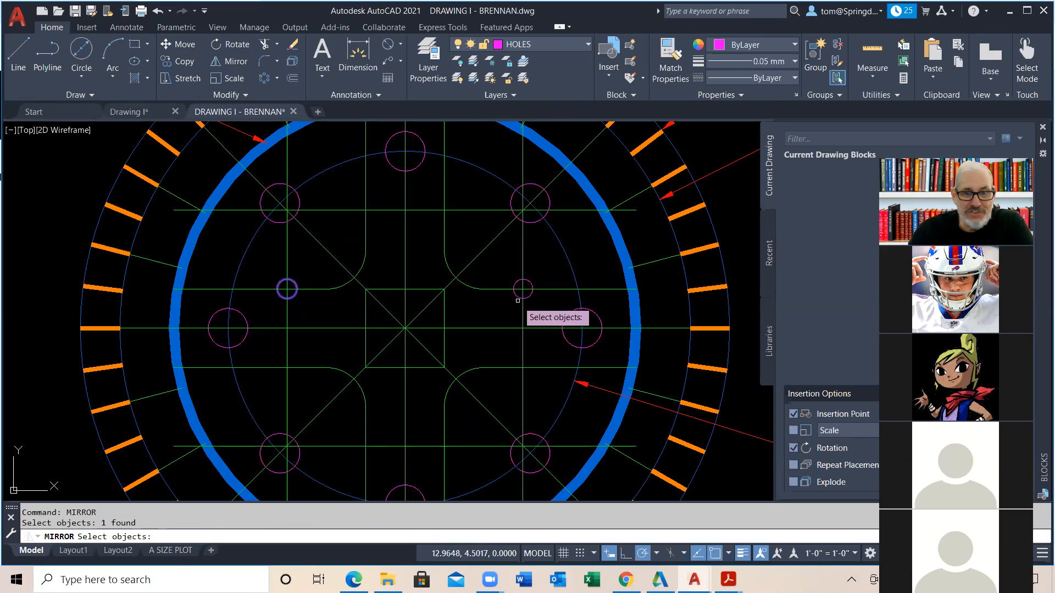
{"action": "key", "text": "Return"}
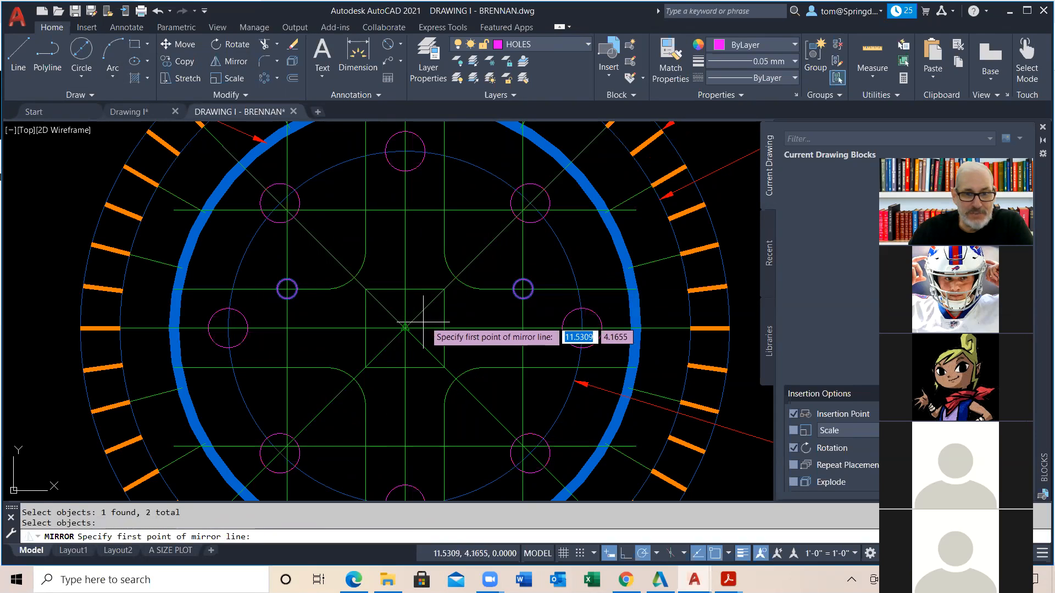
{"action": "left_click", "coordinate": [405, 328]}
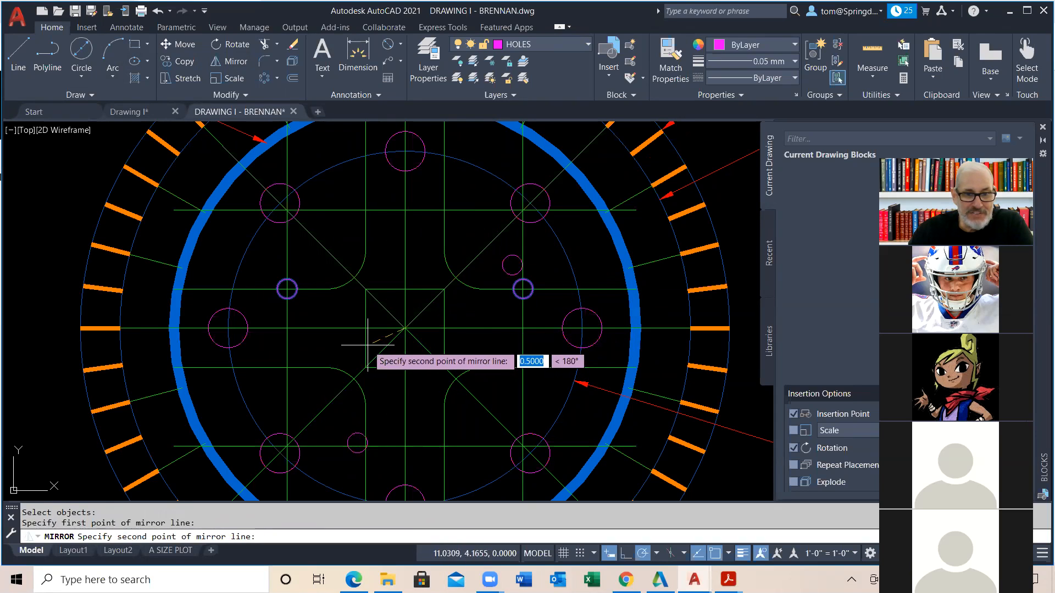
{"action": "left_click", "coordinate": [343, 328]}
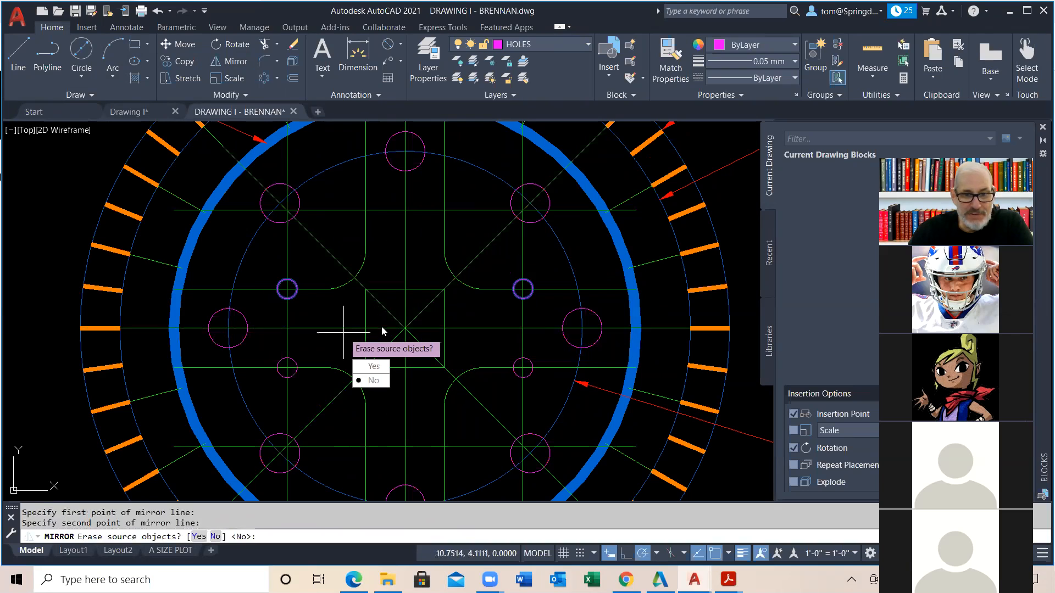
{"action": "left_click", "coordinate": [373, 380]}
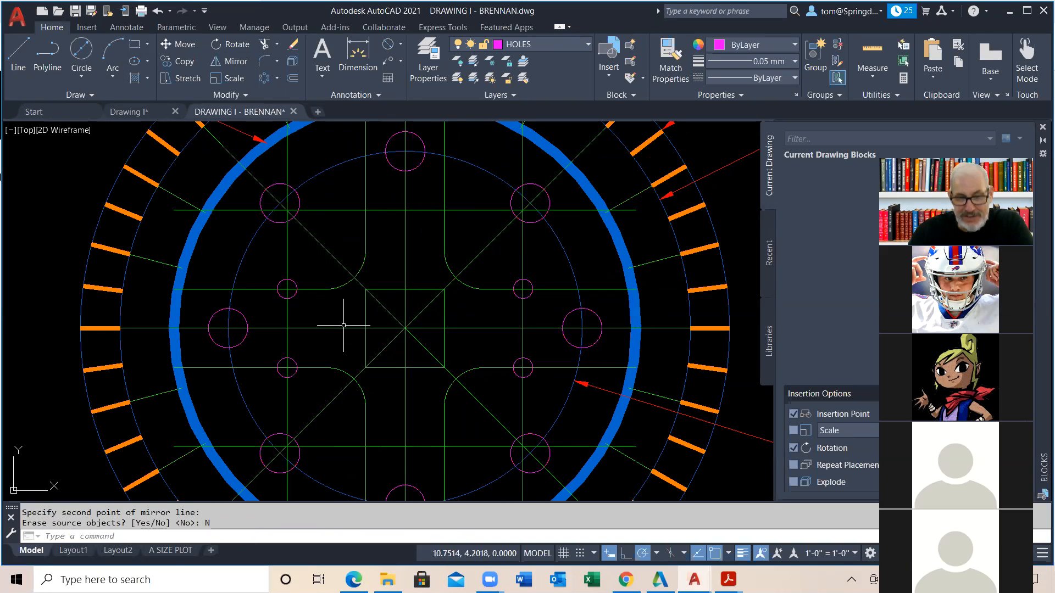
{"action": "right_click", "coordinate": [412, 257]}
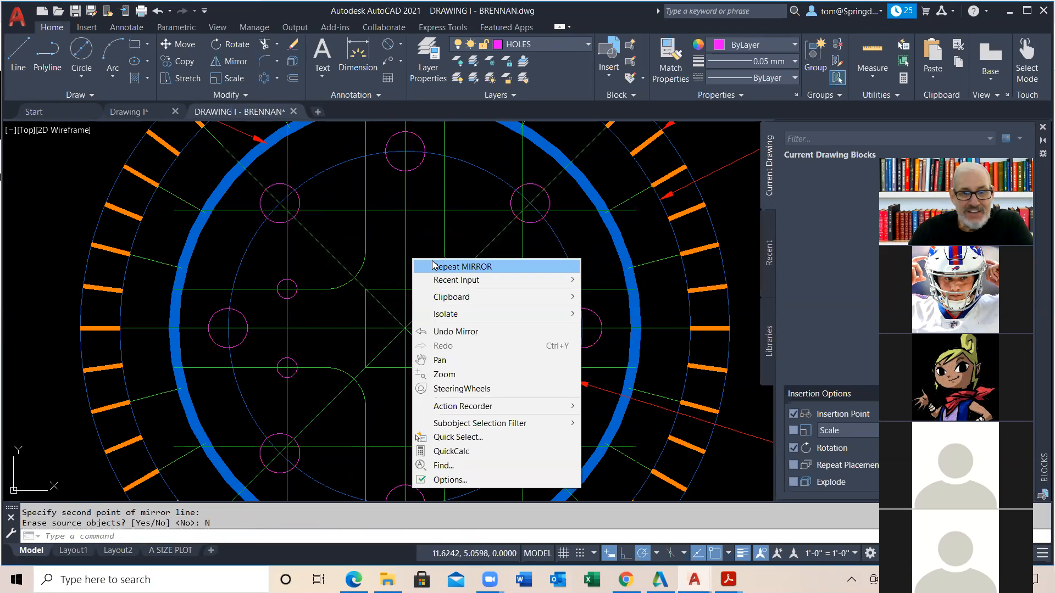
{"action": "mouse_move", "coordinate": [452, 298]}
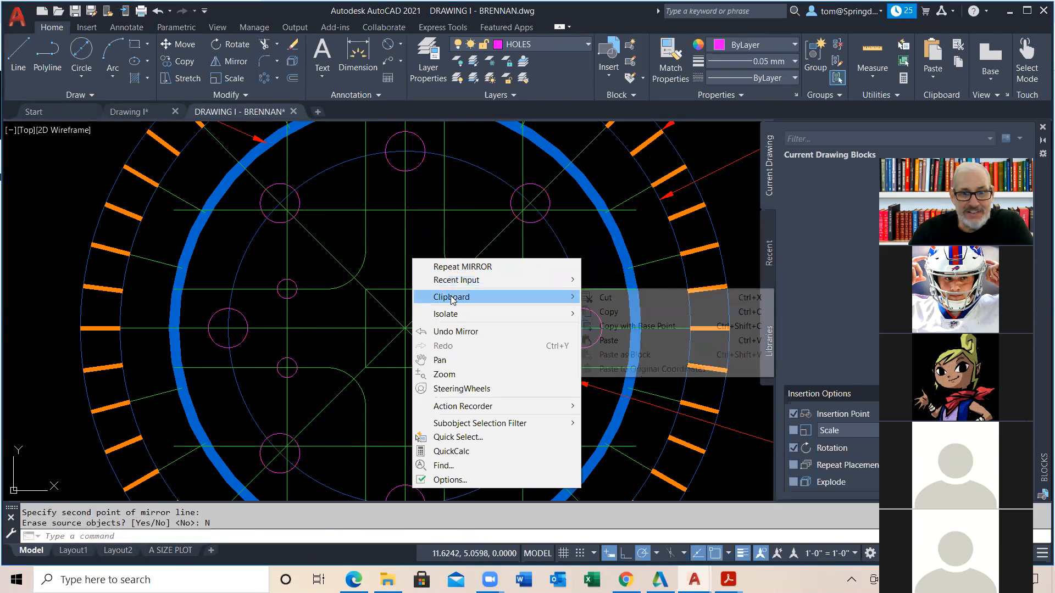
{"action": "key", "text": "Escape"}
{"action": "key", "text": "Escape"}
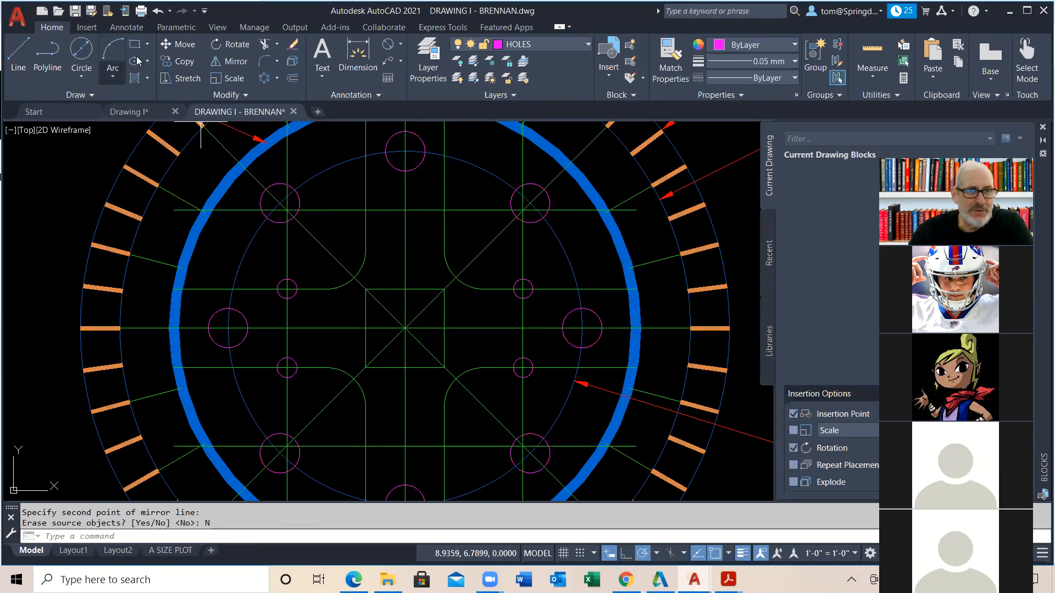
Copy the upper-left 0.25 circle from its center to the four intersections of the vertical 0.5 and horizontal 1.5 offset lines.
{"action": "left_click", "coordinate": [182, 61]}
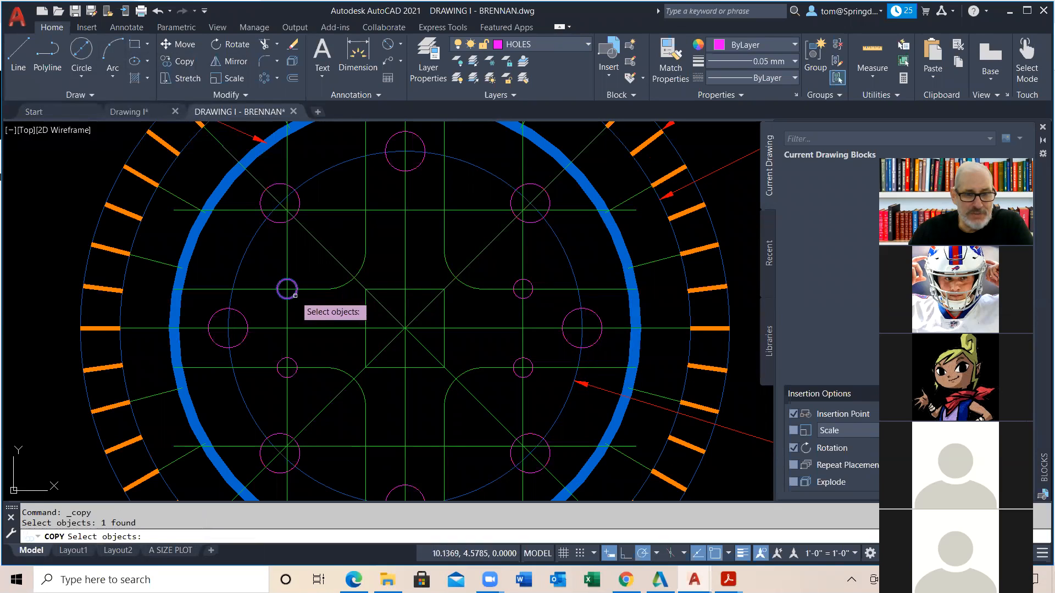
{"action": "key", "text": "Return"}
{"action": "left_click", "coordinate": [286, 289]}
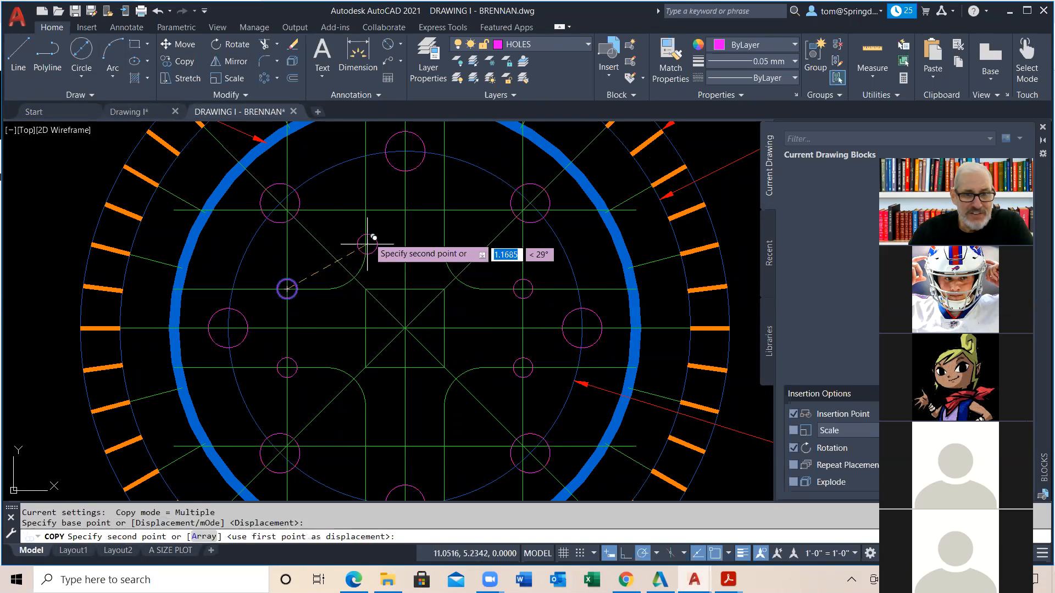
{"action": "left_click", "coordinate": [365, 209]}
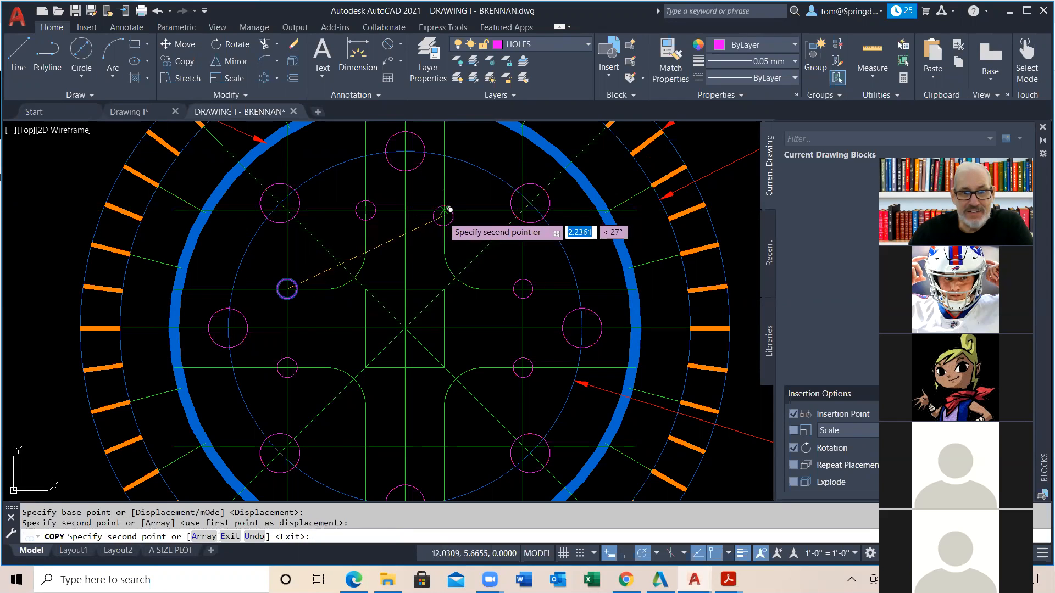
{"action": "left_click", "coordinate": [444, 209]}
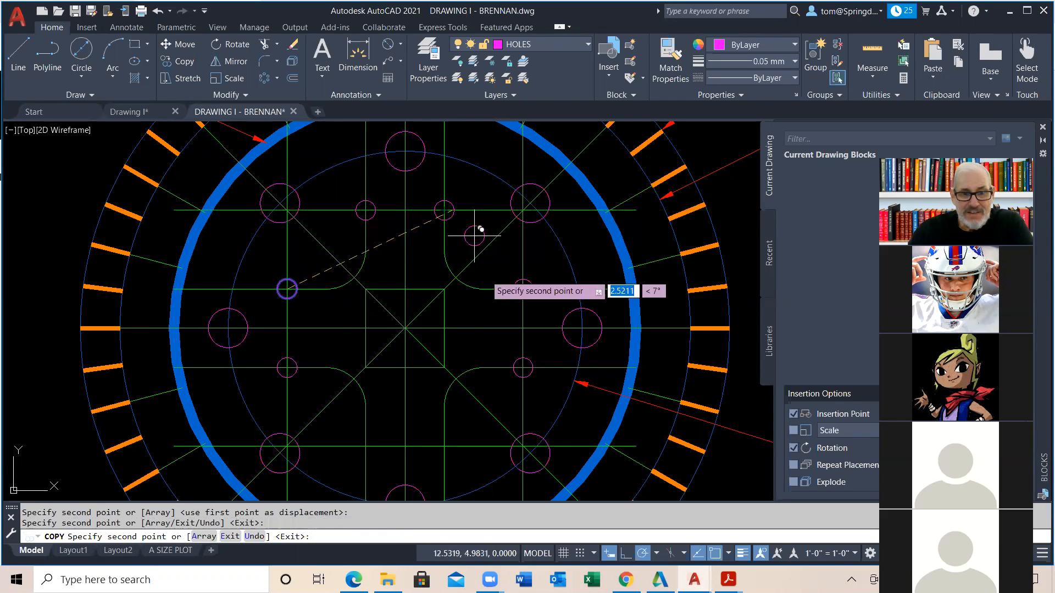
{"action": "left_click", "coordinate": [366, 445]}
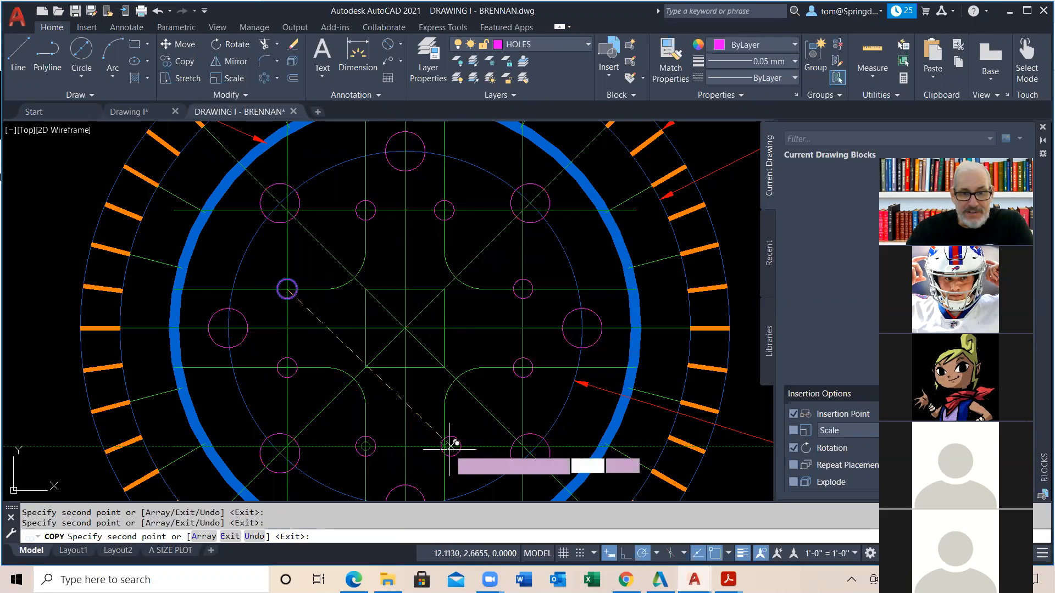
{"action": "left_click", "coordinate": [444, 446]}
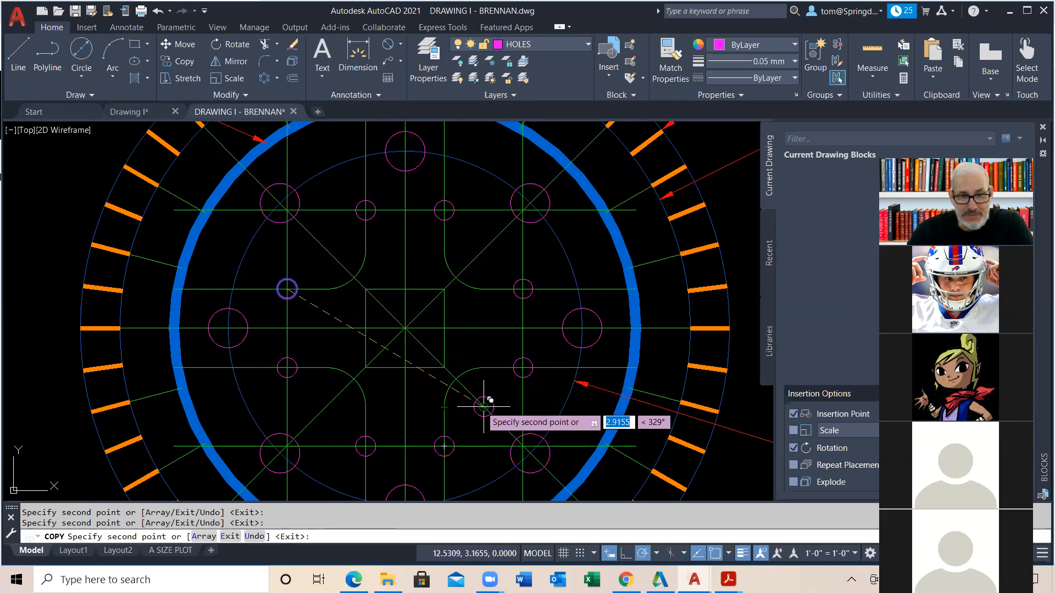
Place further 0.25 circle copies at the centers of the four fillet arcs and end the Copy command.
{"action": "left_click", "coordinate": [483, 407]}
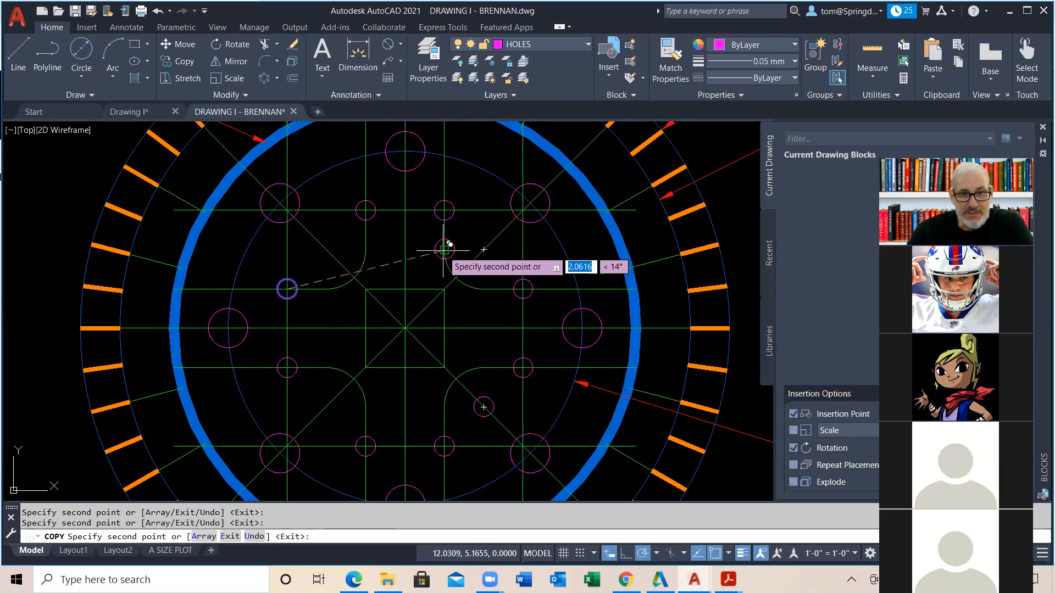
{"action": "left_click", "coordinate": [484, 249]}
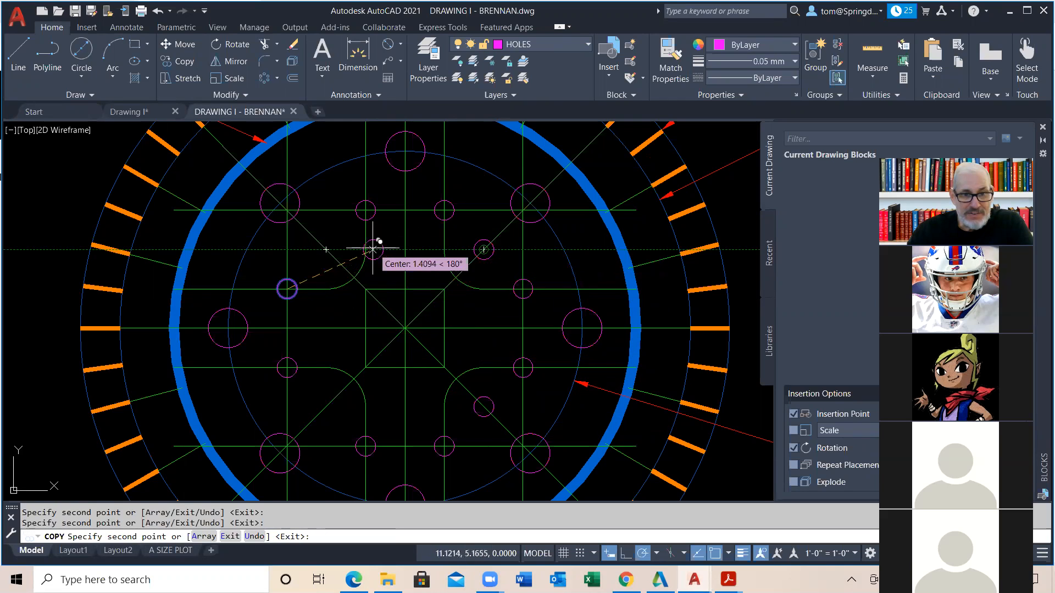
{"action": "left_click", "coordinate": [327, 248]}
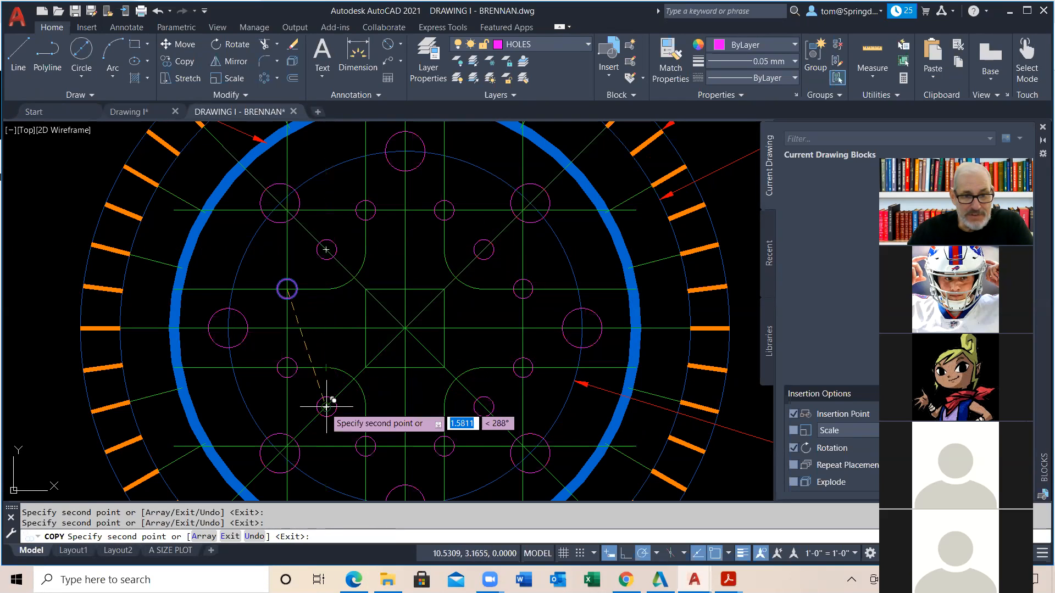
{"action": "key", "text": "Escape"}
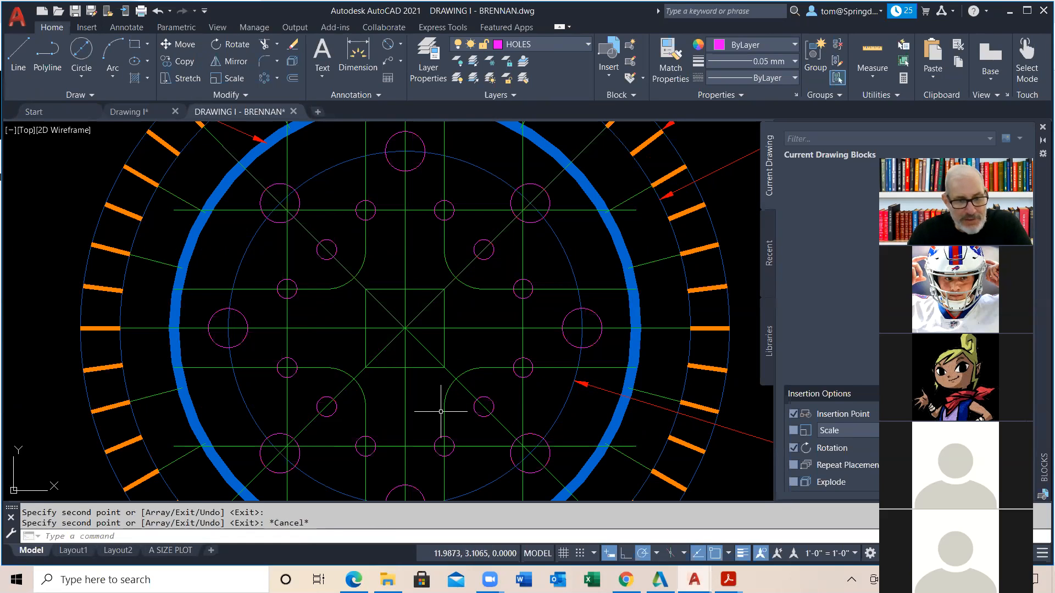
Undo the whole group of 0.25 circle copies, then redo it.
{"action": "key", "text": "ctrl+z"}
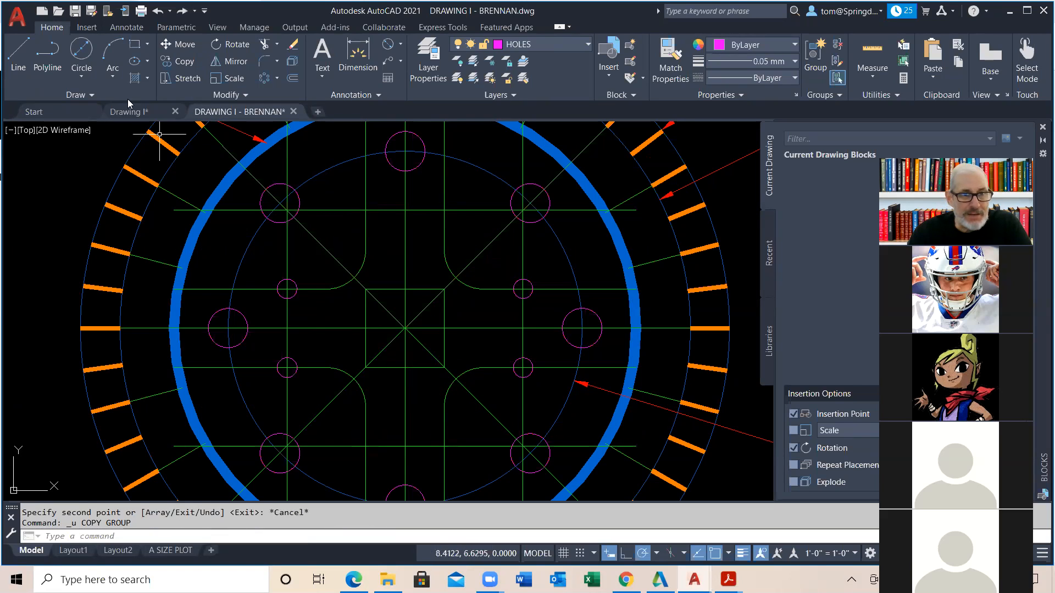
{"action": "left_click", "coordinate": [158, 11]}
{"action": "left_click", "coordinate": [182, 10]}
{"action": "left_click", "coordinate": [181, 10]}
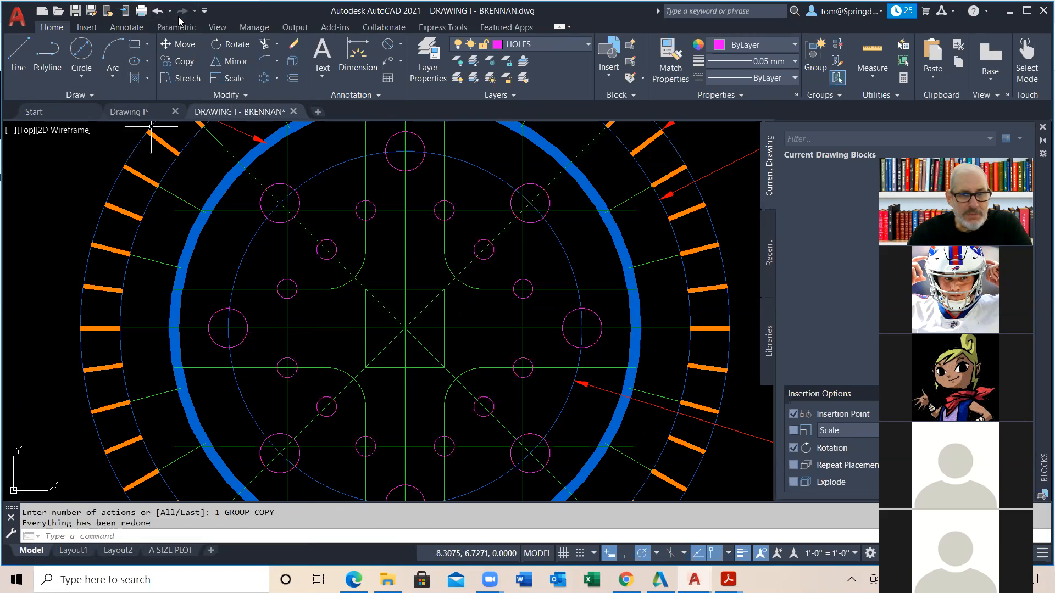
Erase the four 0.25 circles located at the fillet arc centers on the diagonals.
{"action": "left_click", "coordinate": [478, 241]}
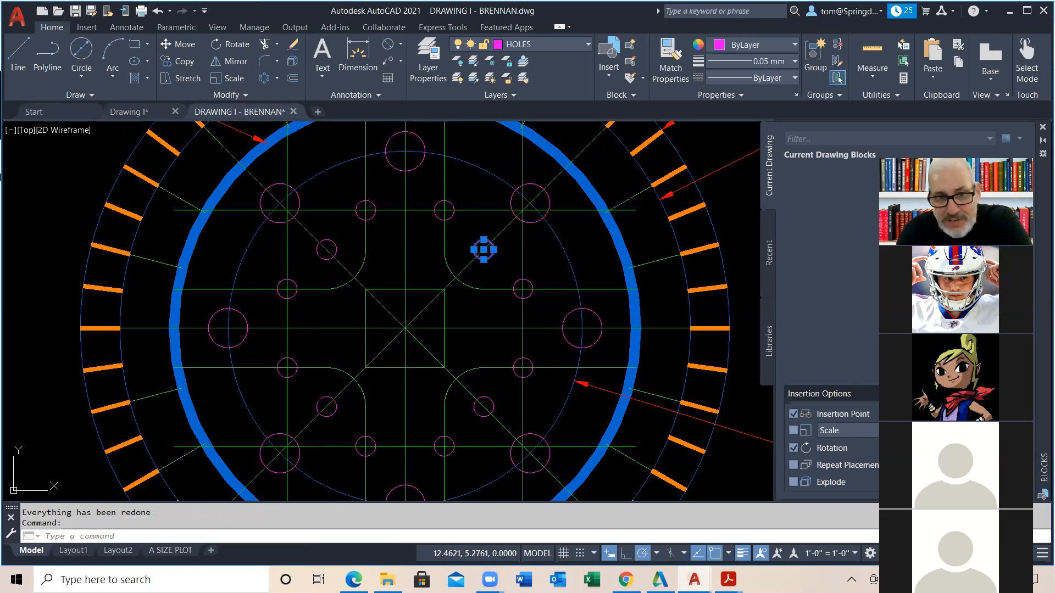
{"action": "key", "text": "Delete"}
{"action": "left_click", "coordinate": [325, 247]}
{"action": "key", "text": "Delete"}
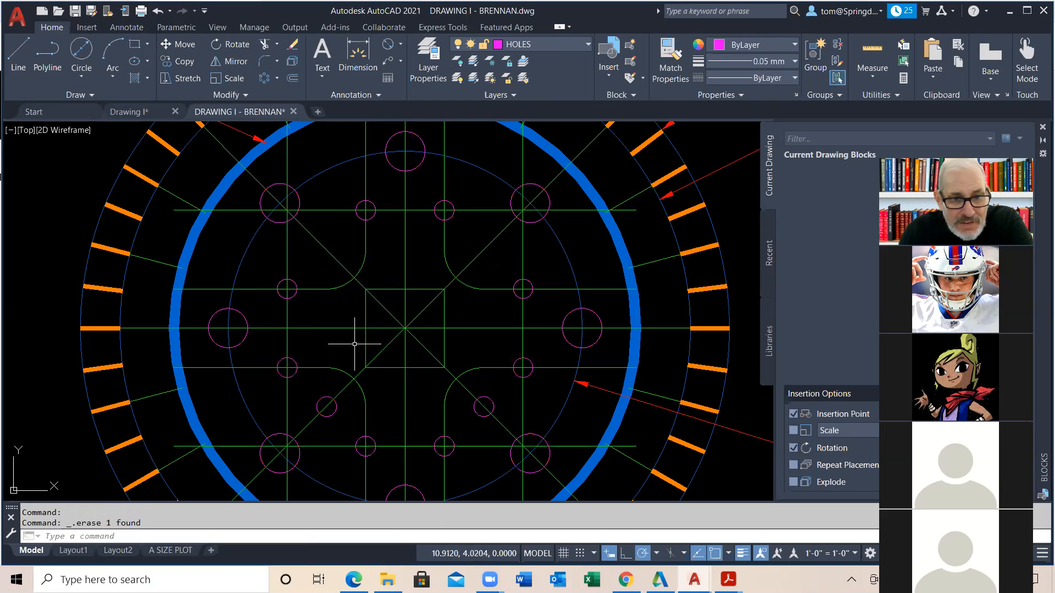
{"action": "left_click", "coordinate": [330, 397]}
{"action": "key", "text": "Delete"}
{"action": "left_click", "coordinate": [483, 397]}
{"action": "key", "text": "Delete"}
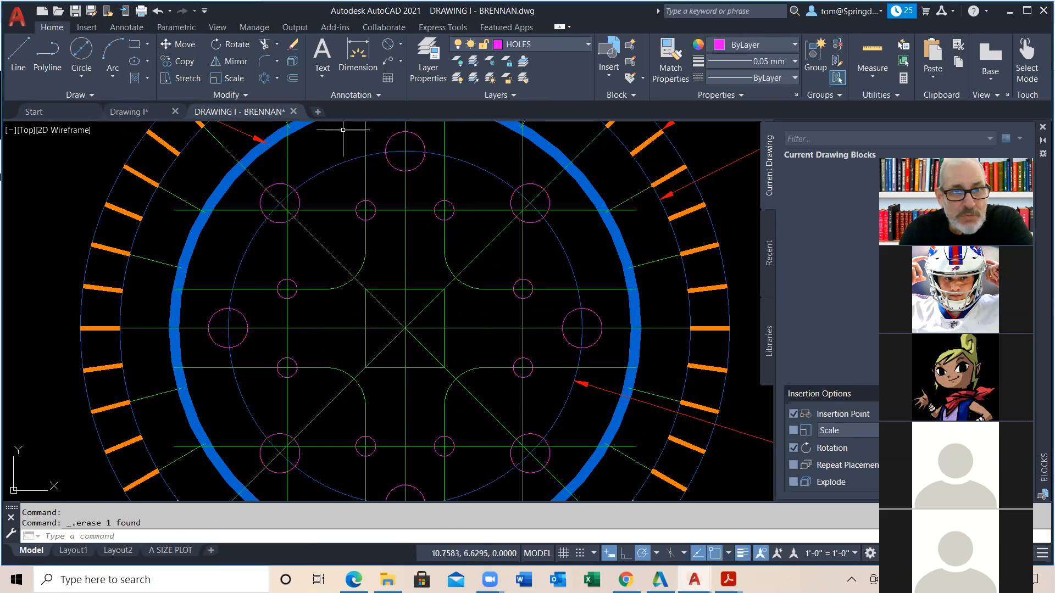
Copy the upper-right 0.25 circle on the 1.5 offset line from its center to the four corners of the central square.
{"action": "left_click", "coordinate": [181, 61]}
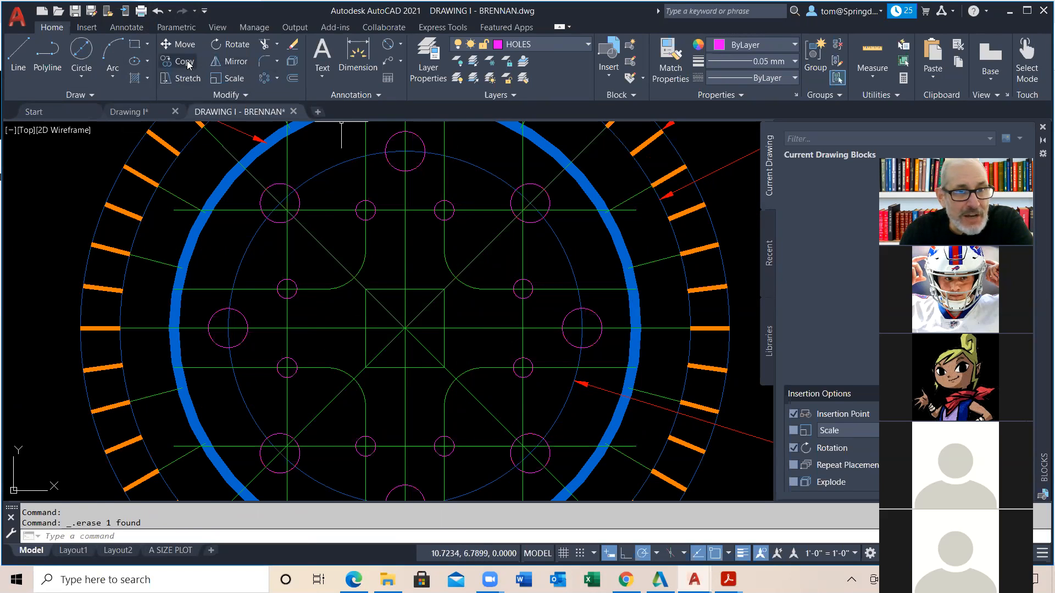
{"action": "left_click", "coordinate": [522, 281]}
{"action": "key", "text": "Return"}
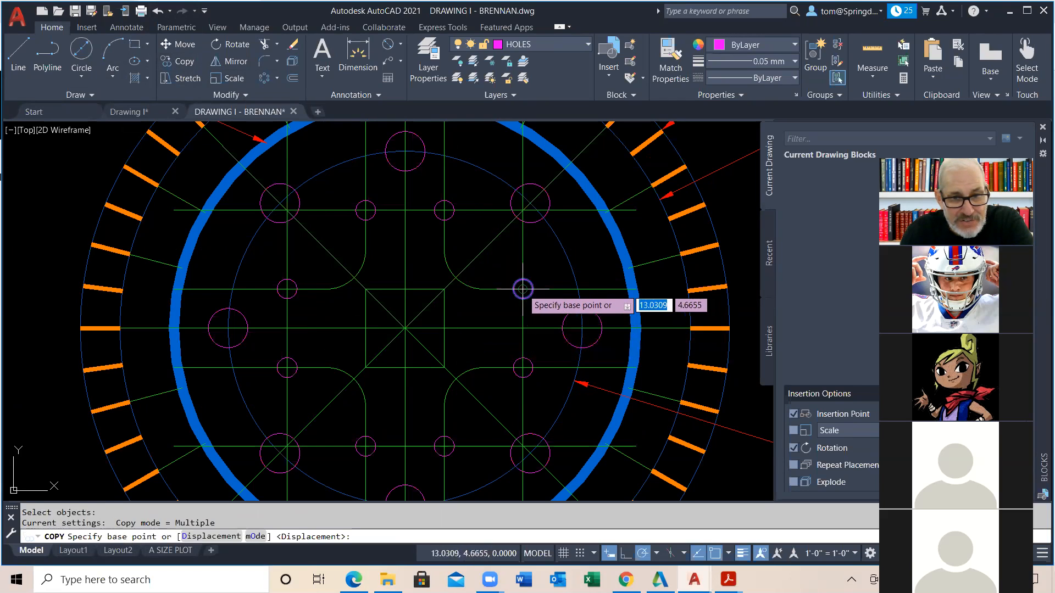
{"action": "left_click", "coordinate": [522, 288]}
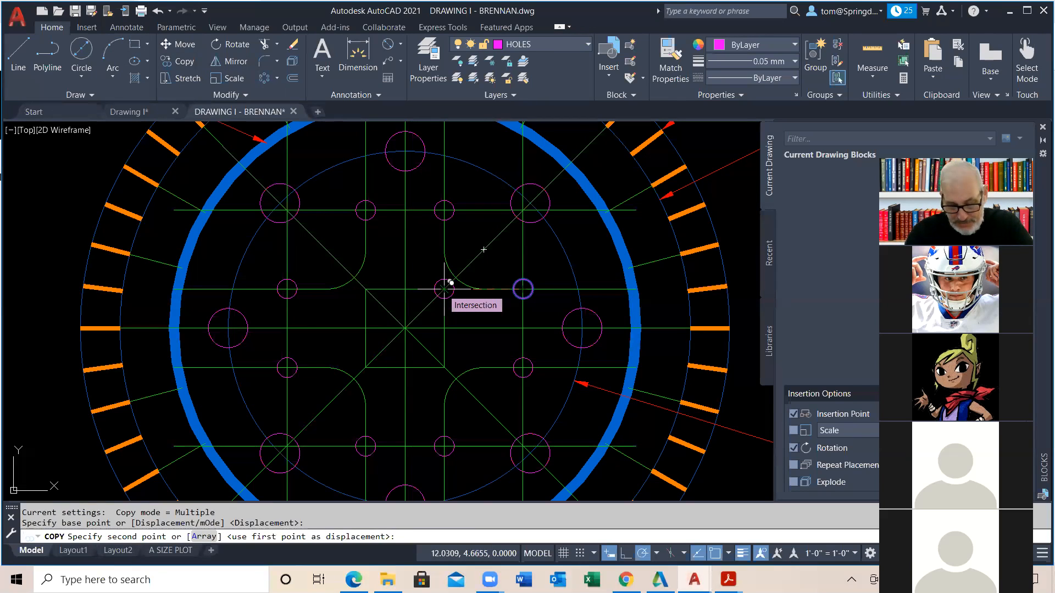
{"action": "left_click", "coordinate": [444, 289]}
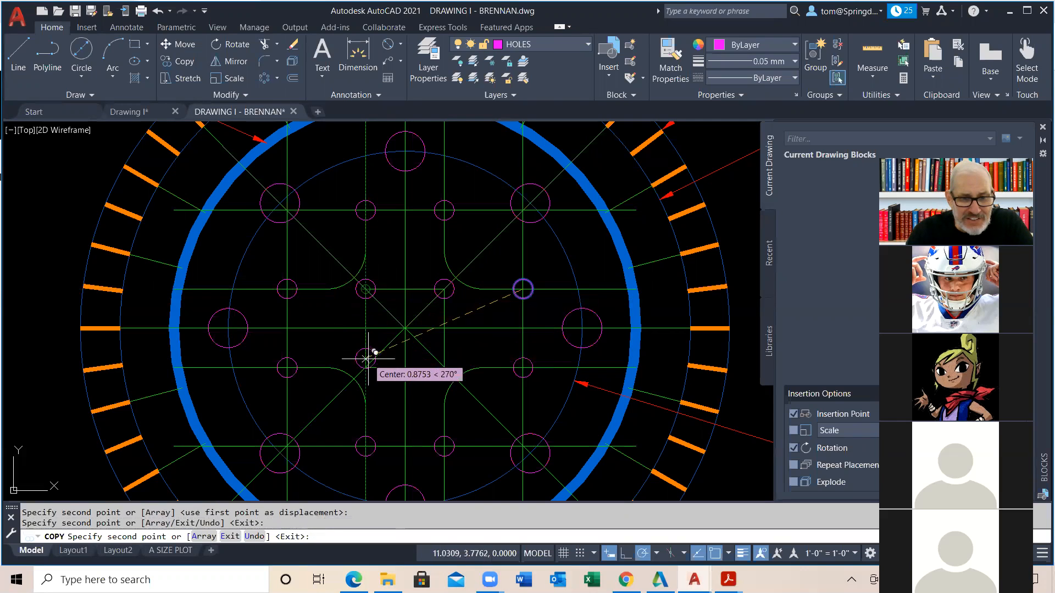
{"action": "left_click", "coordinate": [366, 367]}
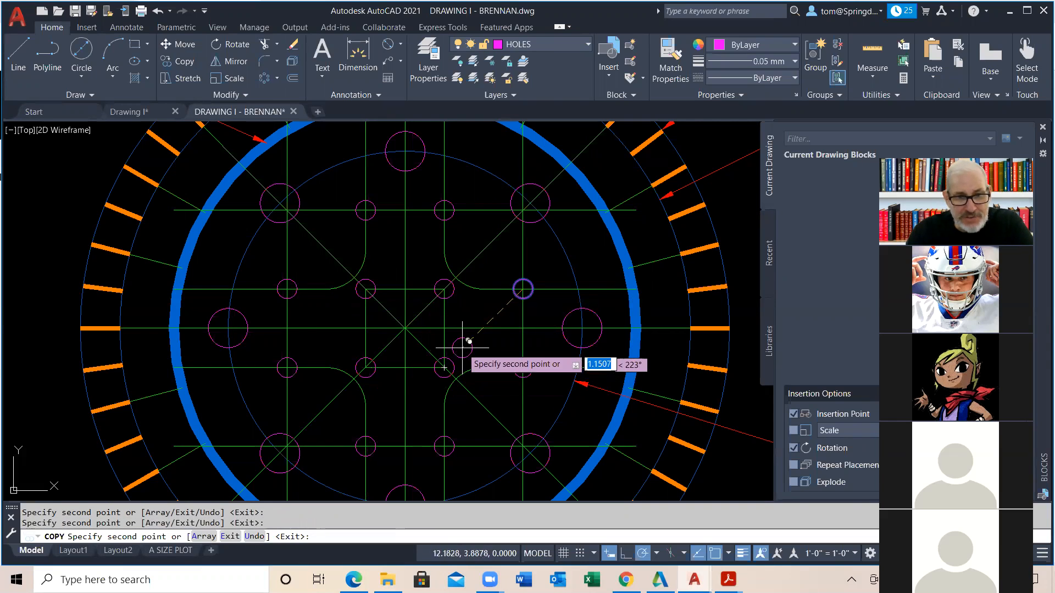
{"action": "key", "text": "Escape"}
{"action": "key", "text": "Escape"}
Erase the four sides of the central square between the inner 0.25 circles.
{"action": "left_click", "coordinate": [445, 318]}
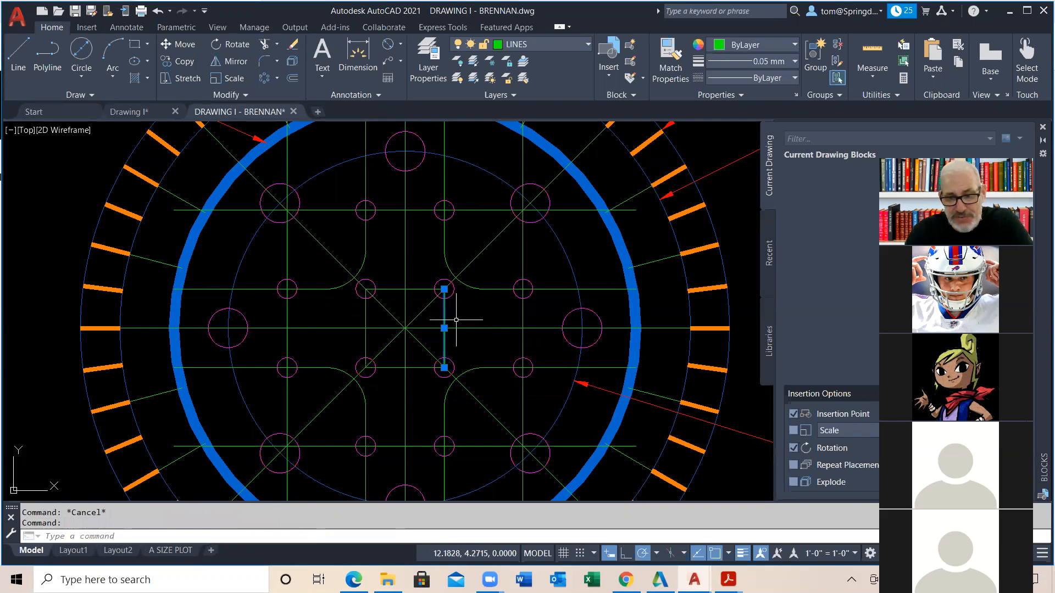
{"action": "key", "text": "Delete"}
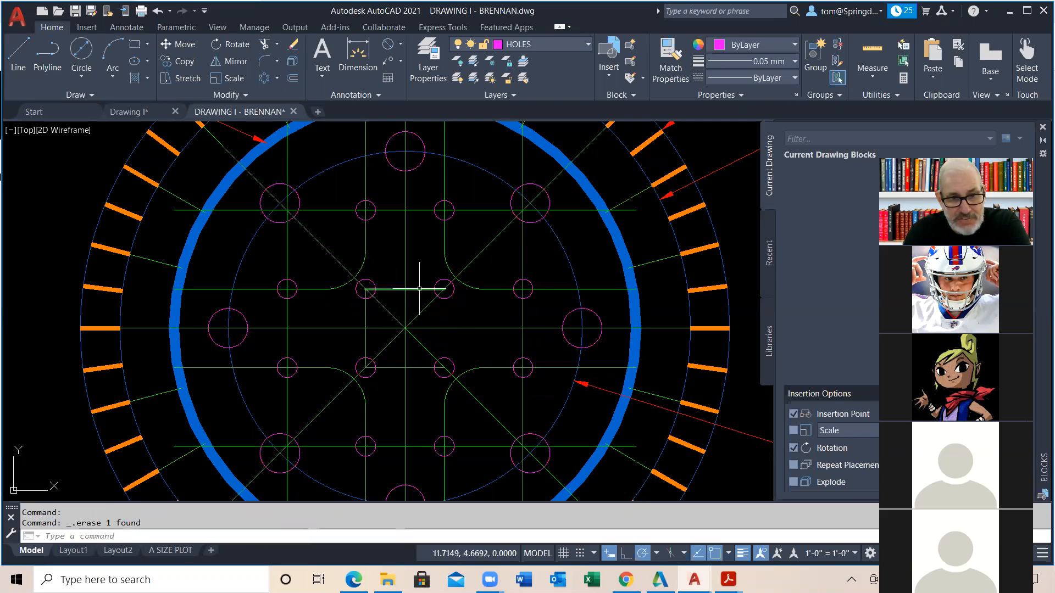
{"action": "left_click", "coordinate": [365, 308]}
{"action": "key", "text": "Delete"}
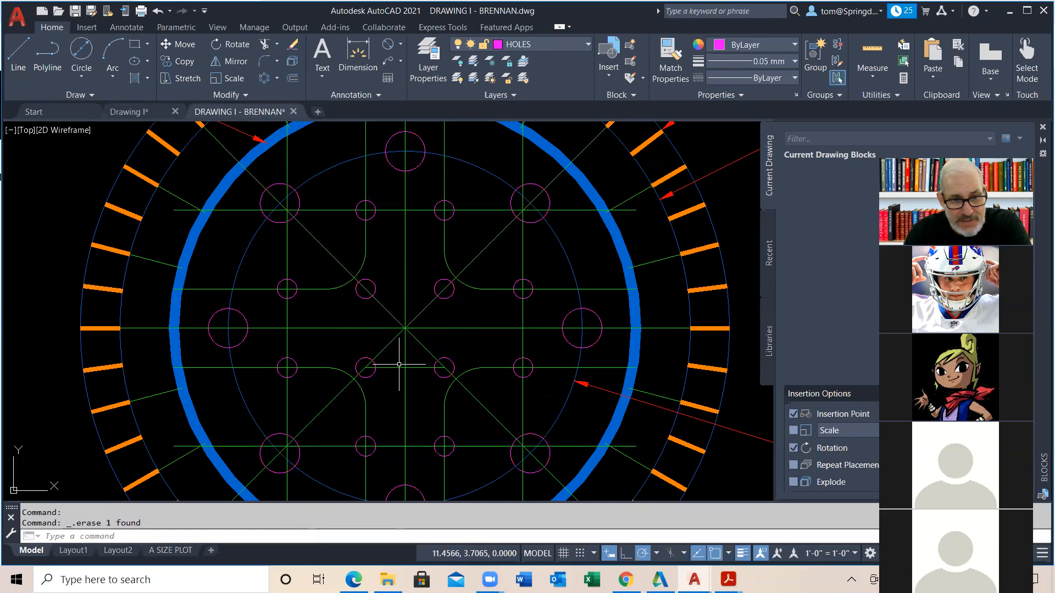
{"action": "left_click", "coordinate": [394, 368]}
{"action": "key", "text": "Delete"}
{"action": "scroll", "coordinate": [478, 328], "scroll_direction": "down", "scroll_amount": 2}
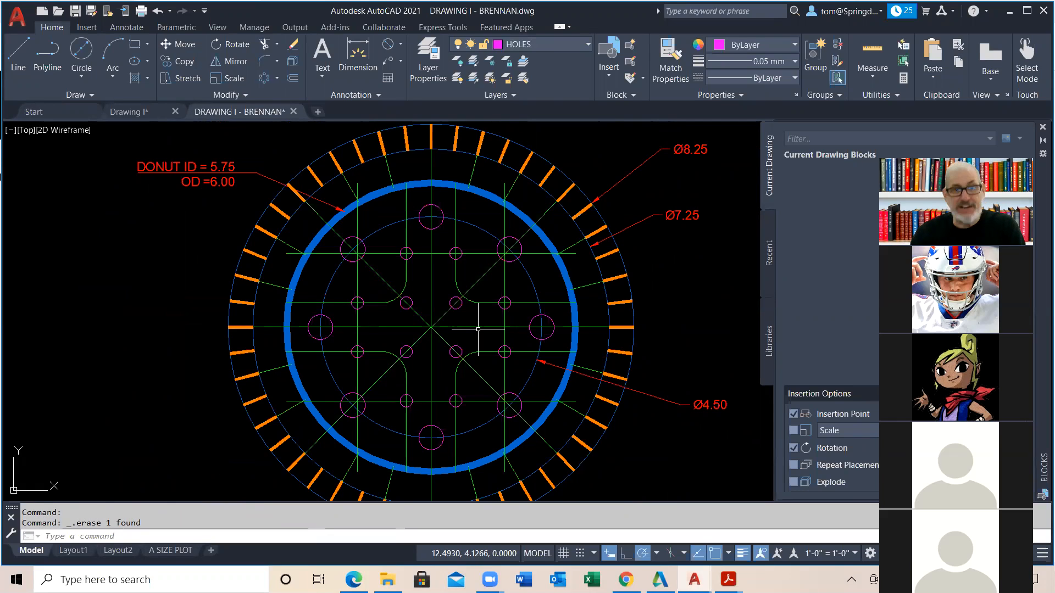
{"action": "scroll", "coordinate": [478, 329], "scroll_direction": "down", "scroll_amount": 2}
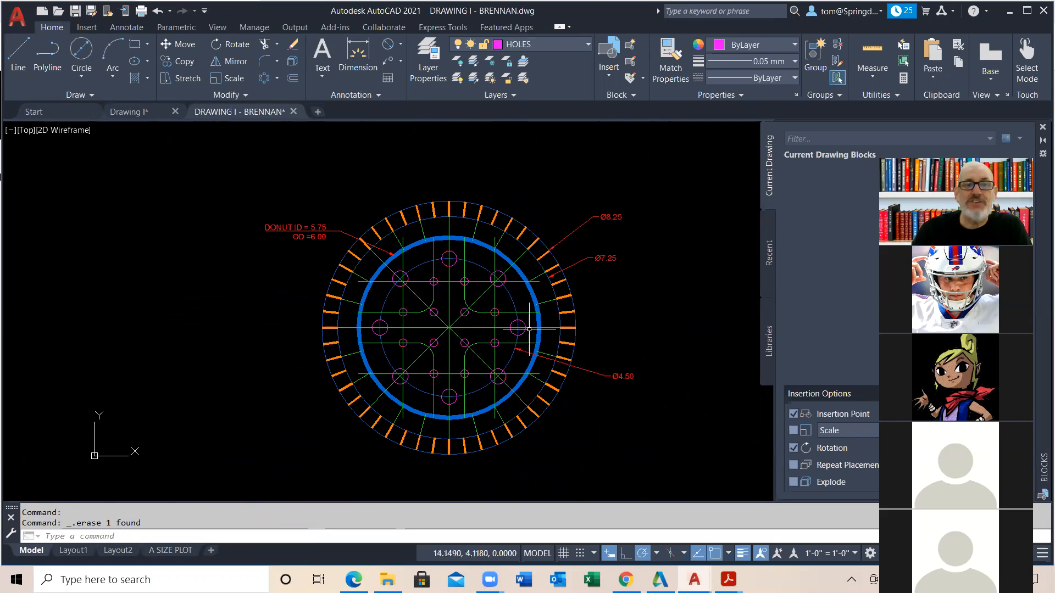
{"action": "scroll", "coordinate": [529, 329], "scroll_direction": "up", "scroll_amount": 2}
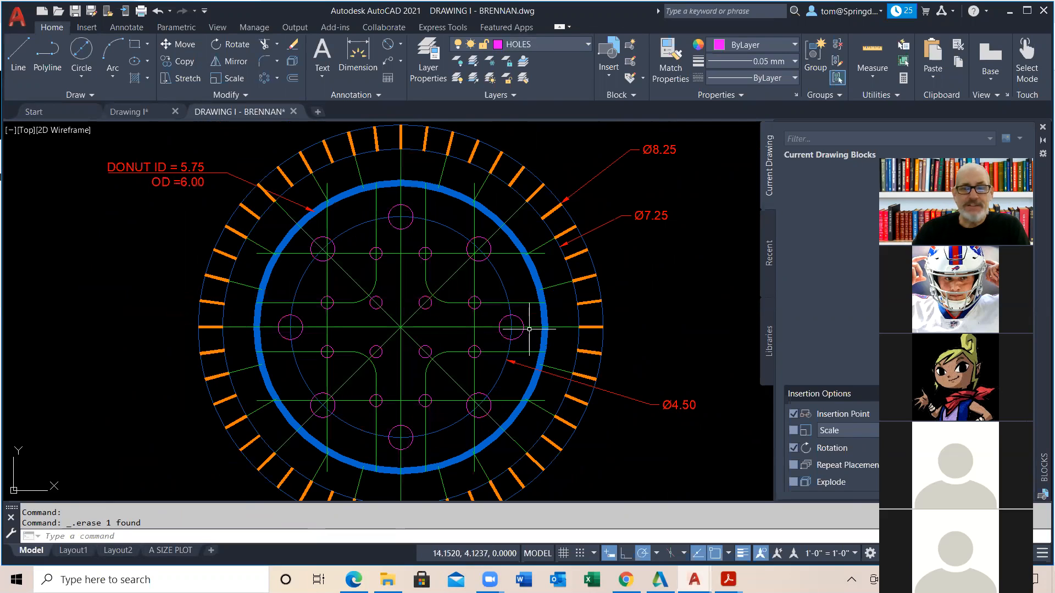